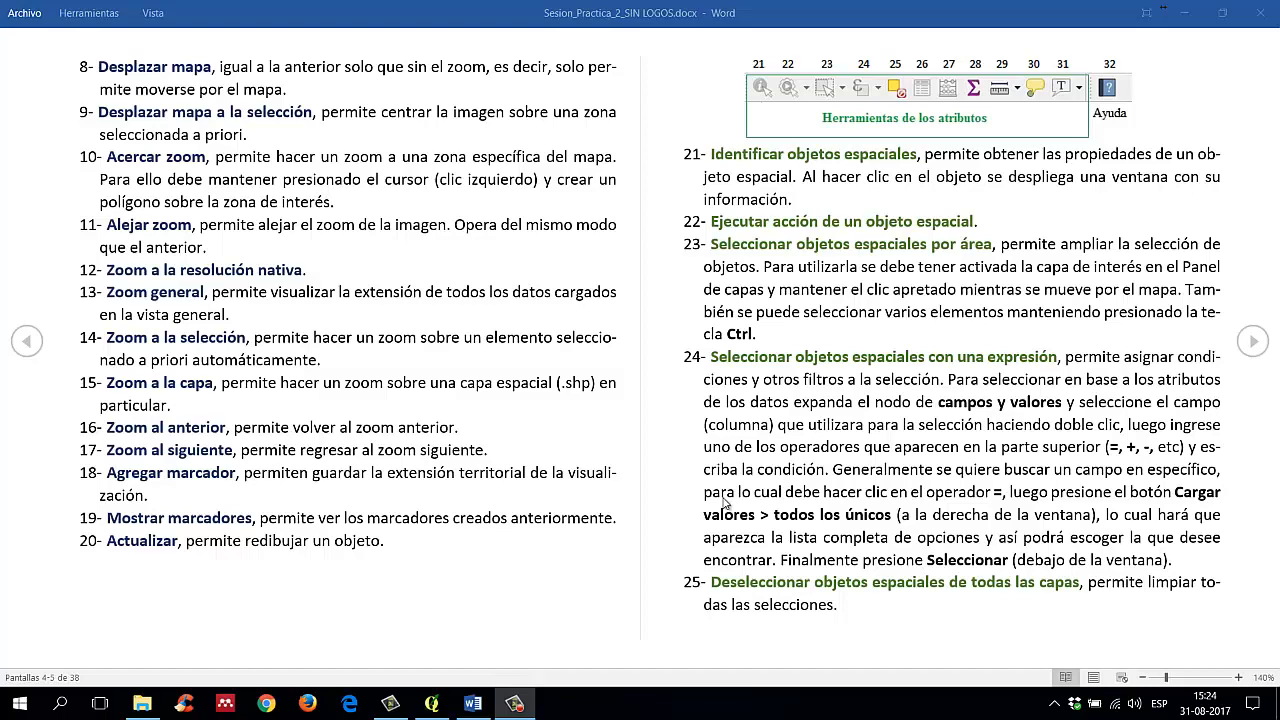
# Step: Review the guide's toolbar descriptions through the attribute tools numbered 21 to 31 and switch to the QGIS project
pyautogui.scroll(1, 728, 504)
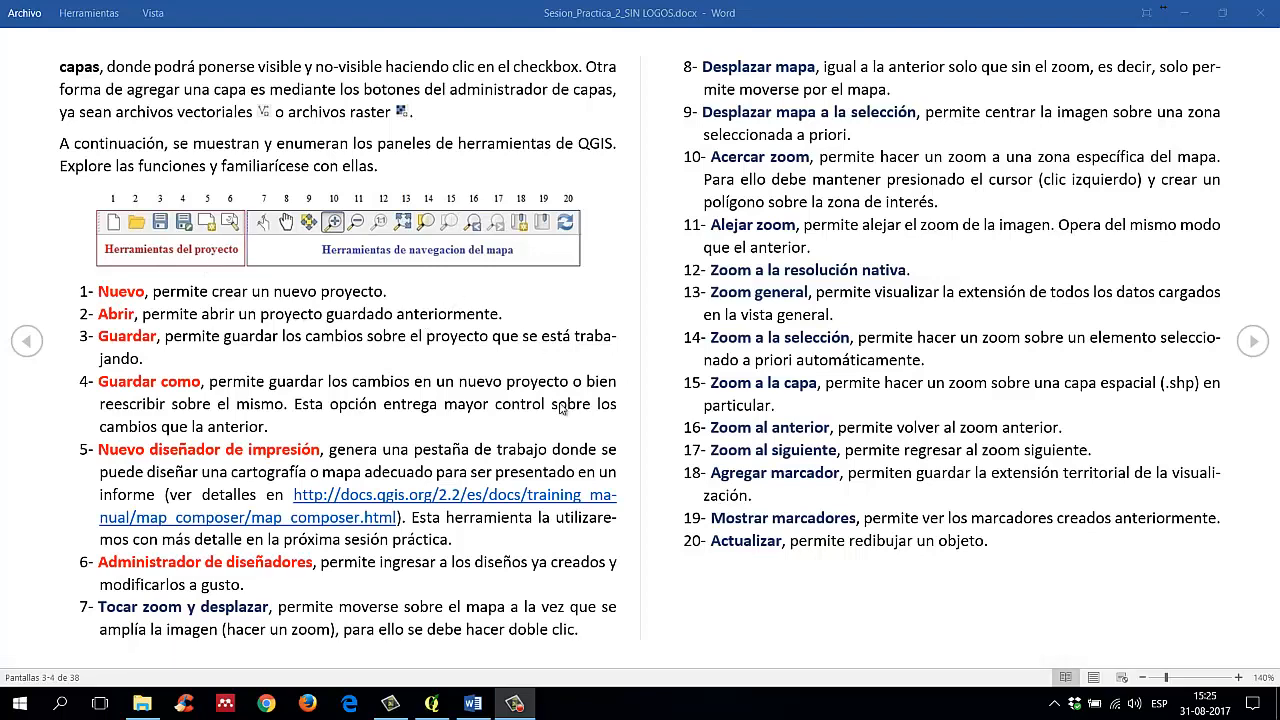
pyautogui.scroll(-1, 578, 425)
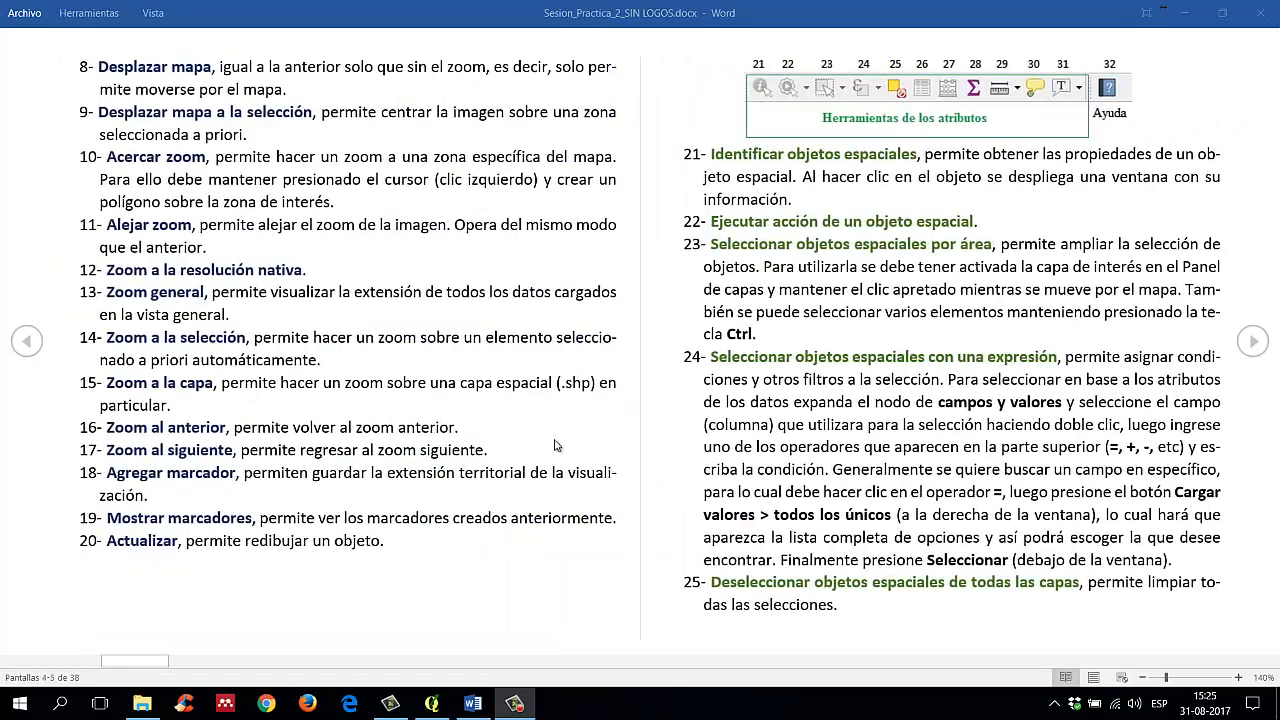
pyautogui.scroll(1, 552, 447)
pyautogui.scroll(-1, 548, 447)
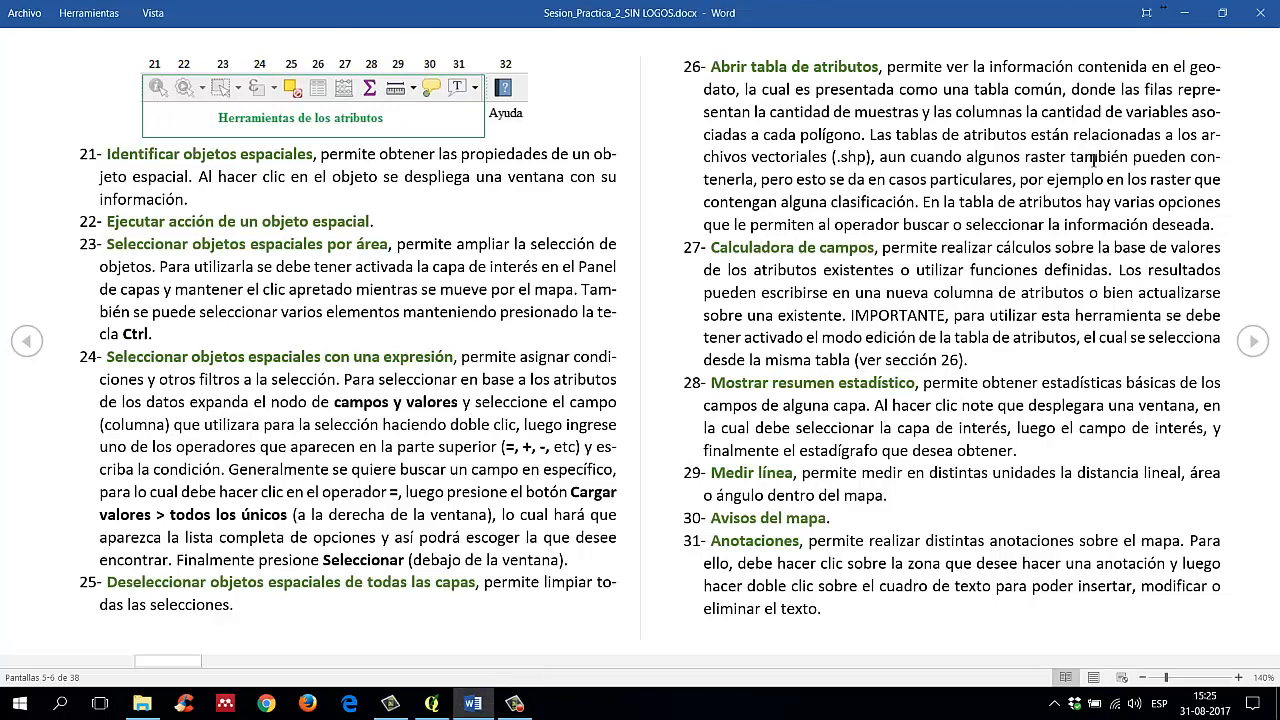
pyautogui.click(1184, 13)
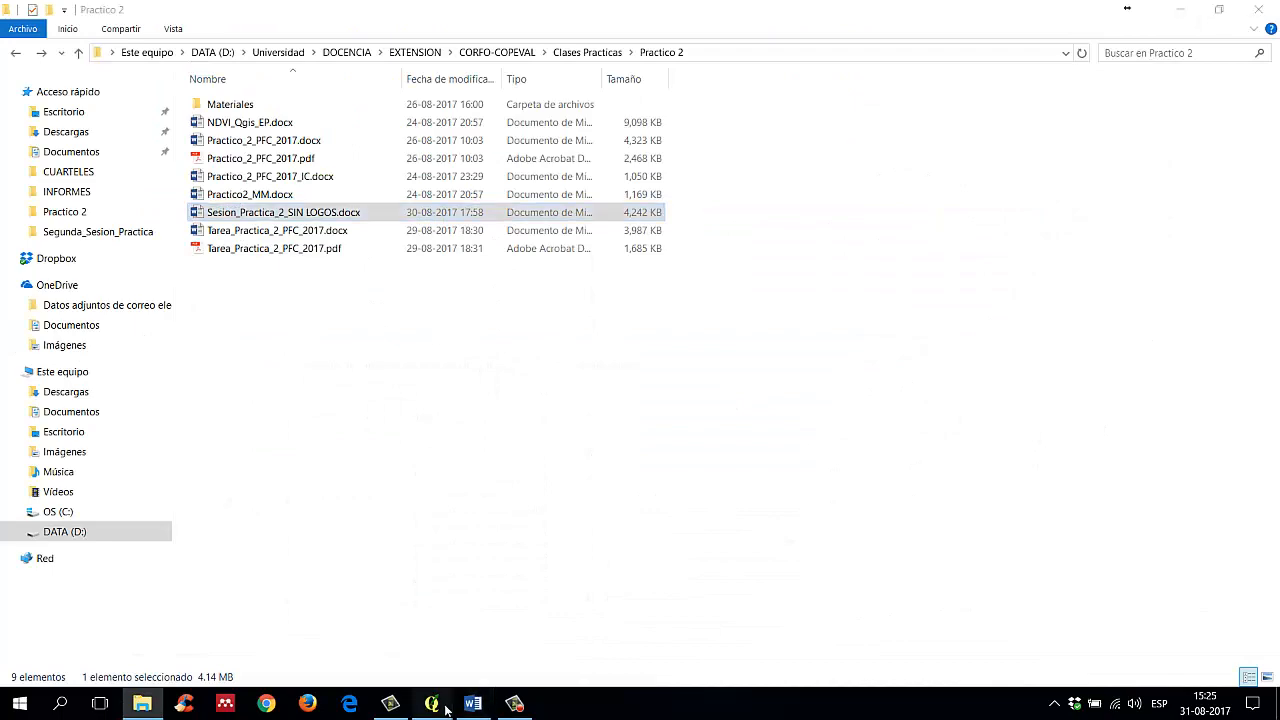
pyautogui.click(431, 703)
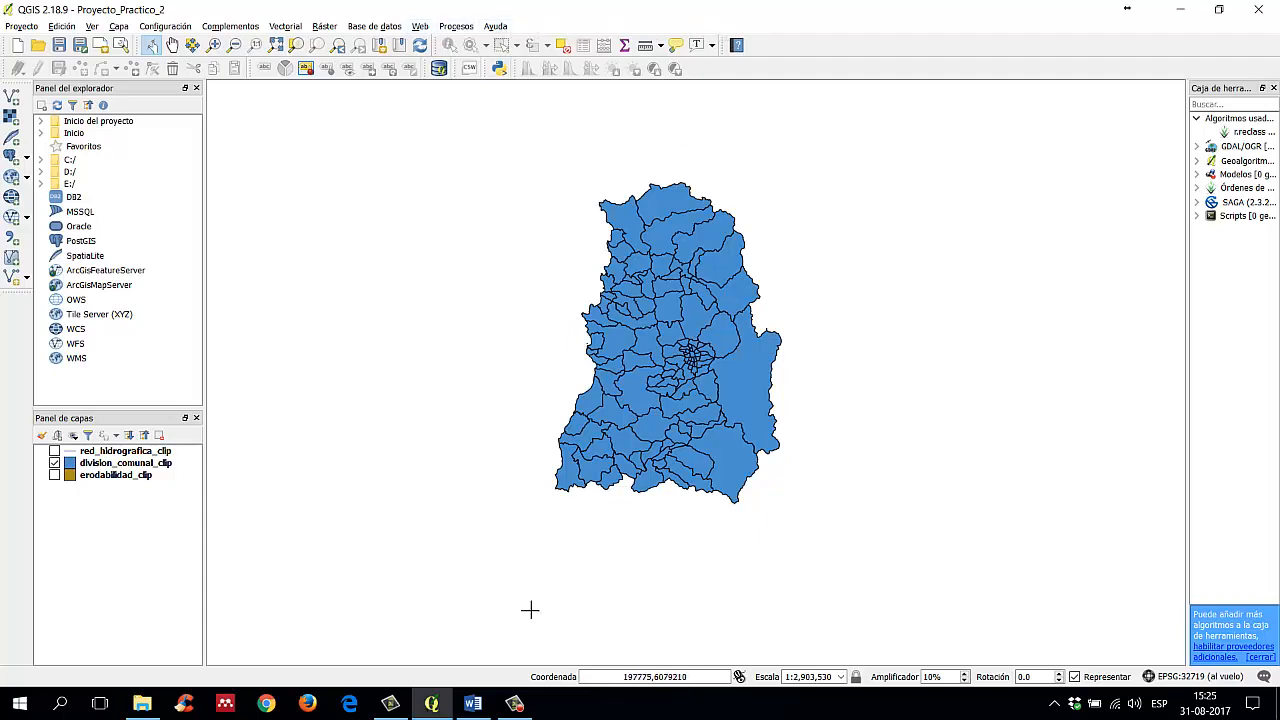
pyautogui.click(514, 704)
pyautogui.click(514, 704)
pyautogui.click(403, 712)
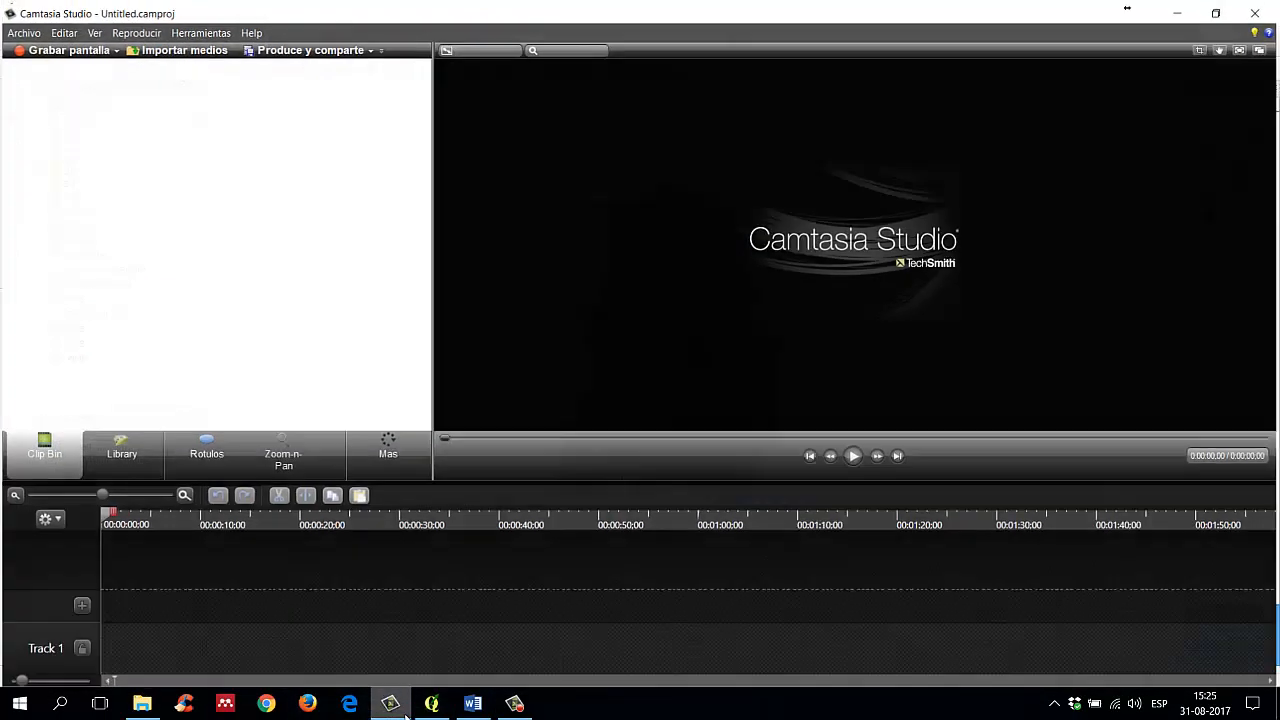
pyautogui.click(405, 712)
pyautogui.click(473, 704)
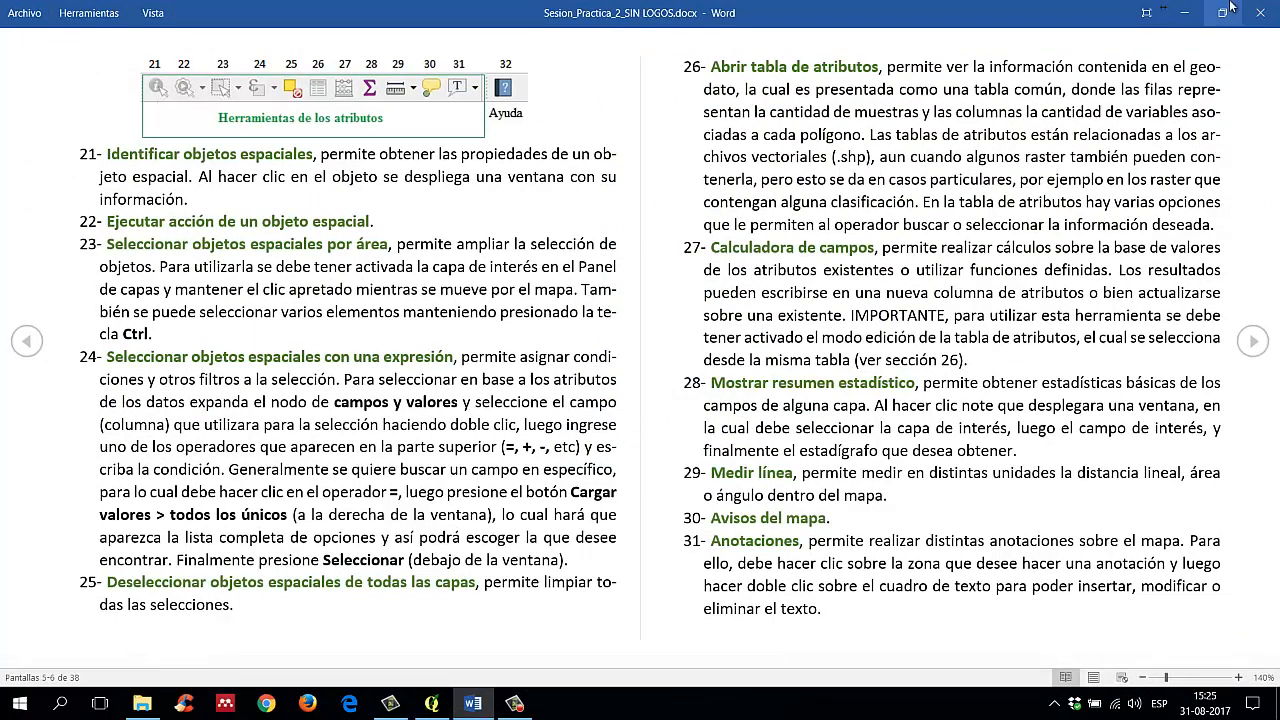
pyautogui.click(1184, 12)
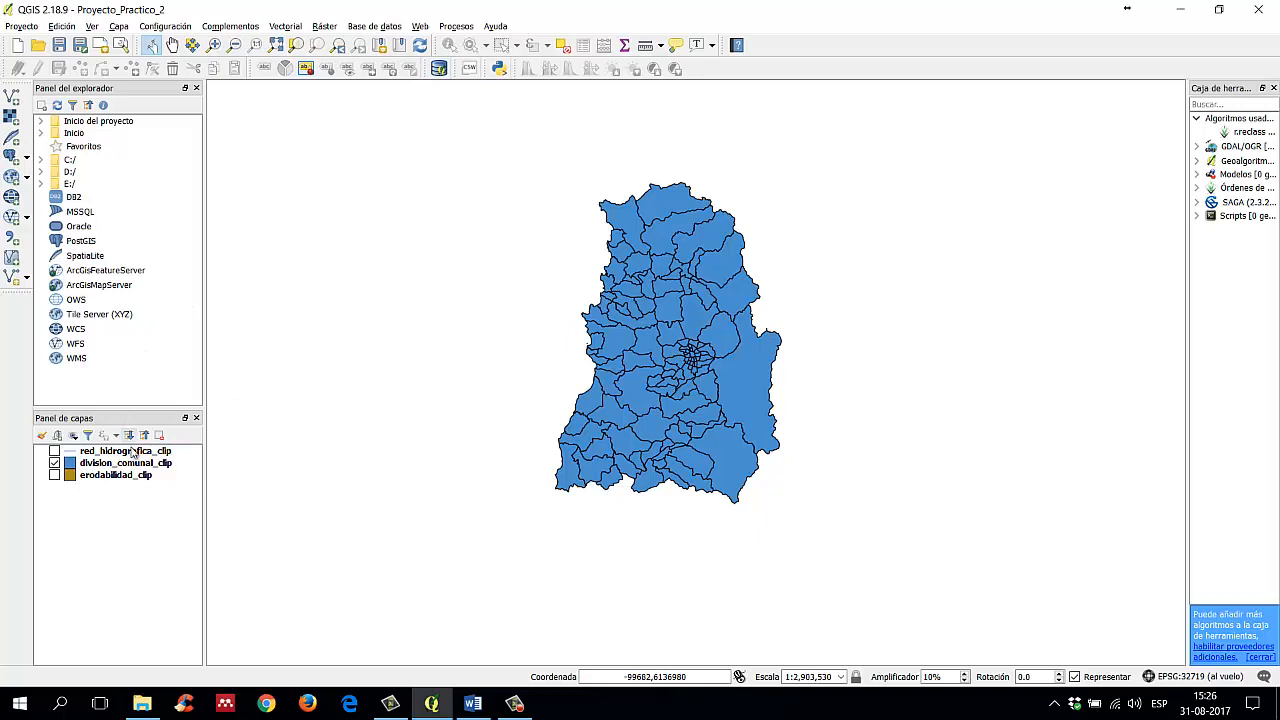
# Step: Switch the active layer among red_hidrografica_clip, division_comunal_clip and erodabilidad_clip, leaving division_comunal_clip active
pyautogui.click(173, 463)
pyautogui.click(127, 454)
pyautogui.click(128, 467)
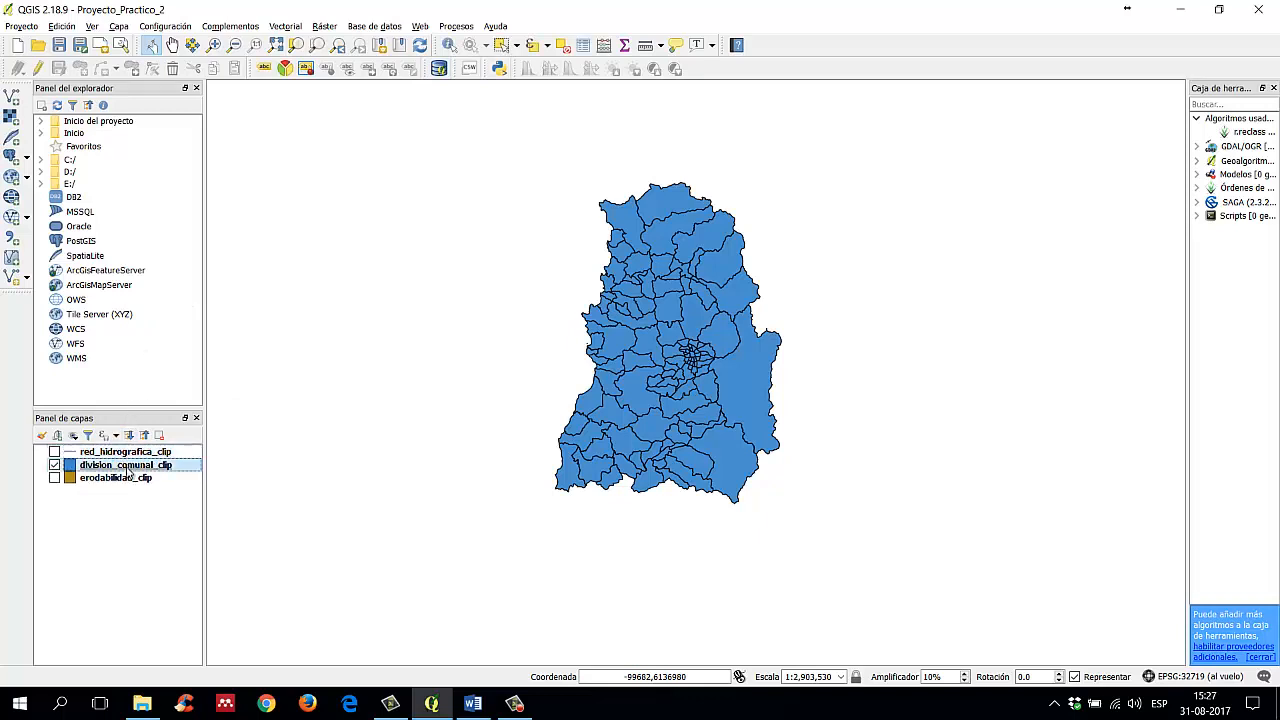
pyautogui.click(128, 477)
pyautogui.click(126, 466)
pyautogui.click(129, 453)
pyautogui.click(128, 466)
pyautogui.click(128, 478)
pyautogui.click(127, 466)
pyautogui.click(128, 453)
pyautogui.click(128, 466)
pyautogui.click(128, 478)
pyautogui.click(128, 466)
pyautogui.click(128, 453)
pyautogui.click(128, 466)
pyautogui.click(128, 478)
pyautogui.click(128, 466)
pyautogui.click(128, 453)
pyautogui.click(128, 466)
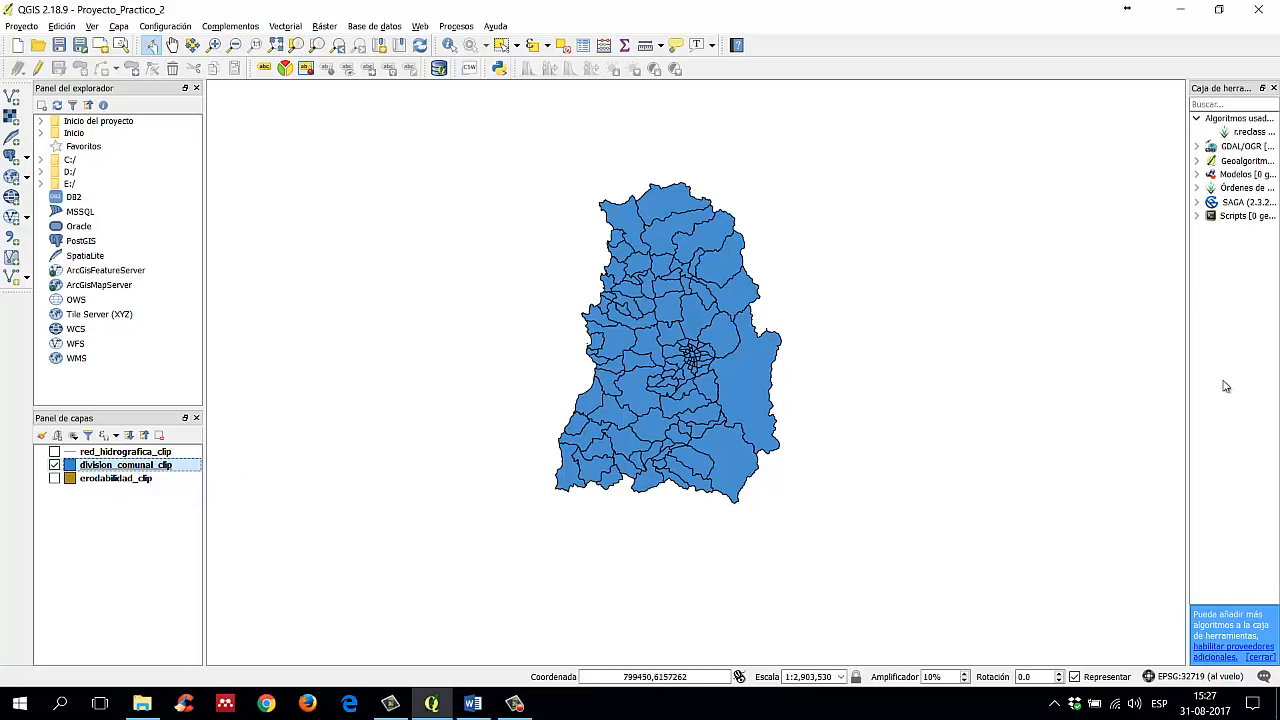
# Step: Check the attribute tools in the Word guide, then activate Identify Features in QGIS and widen its results panel
pyautogui.click(472, 704)
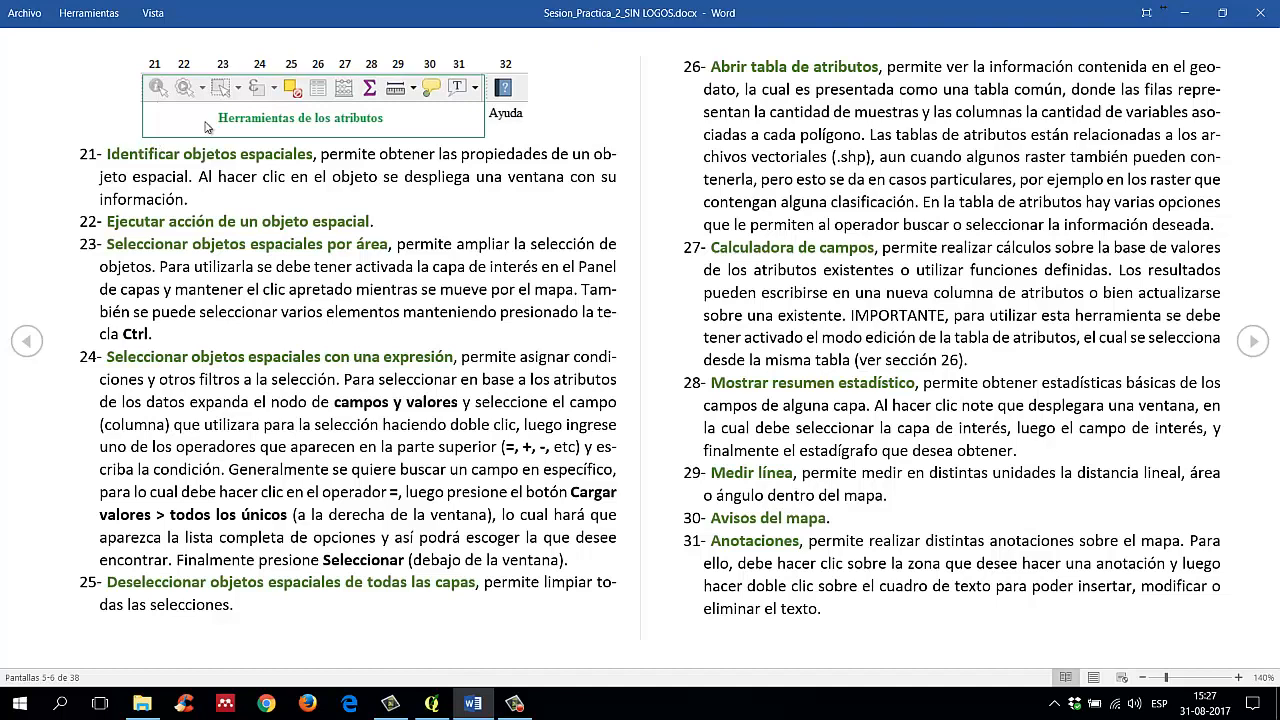
pyautogui.hotkey('alt', 'Tab')
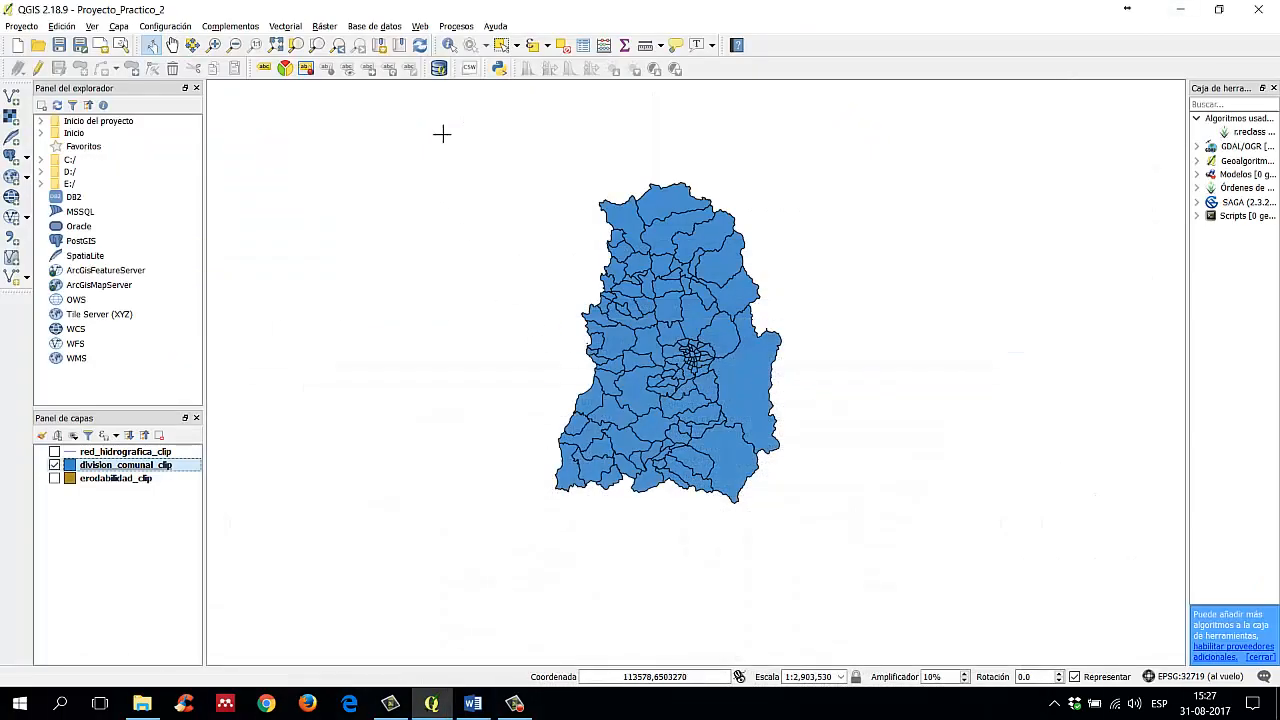
pyautogui.click(449, 46)
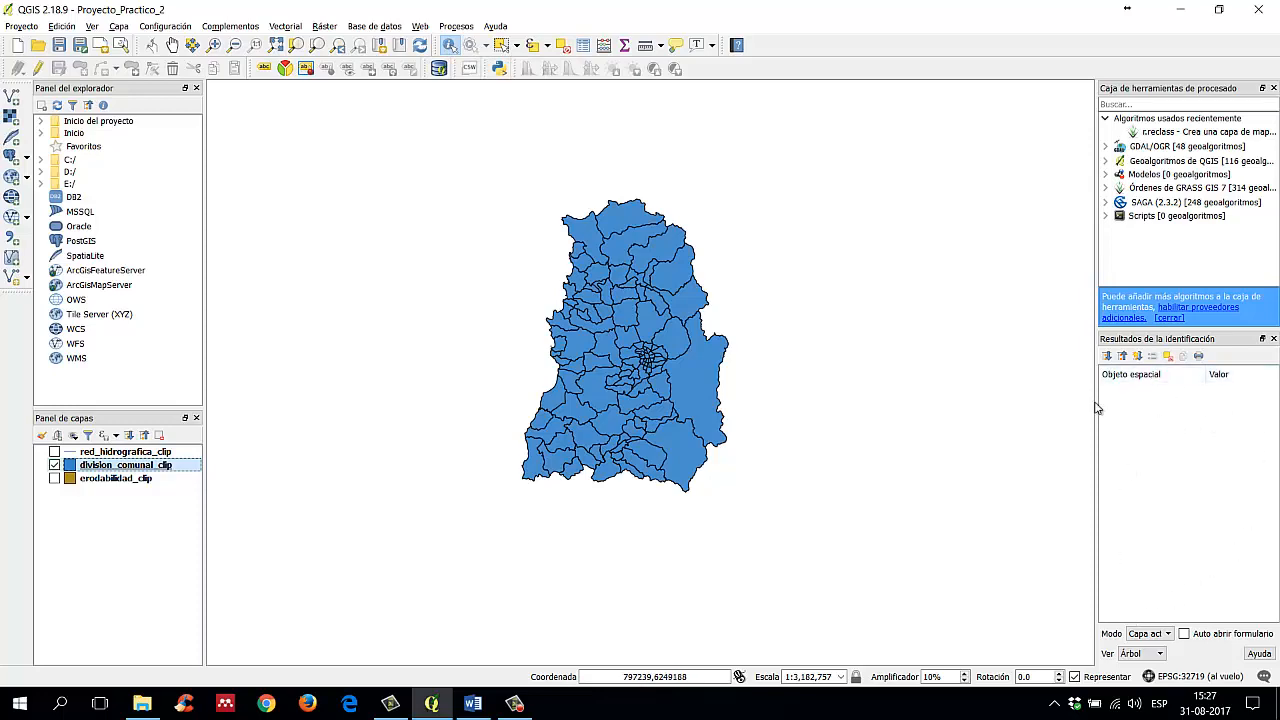
pyautogui.moveTo(1097, 406); pyautogui.dragTo(931, 400)
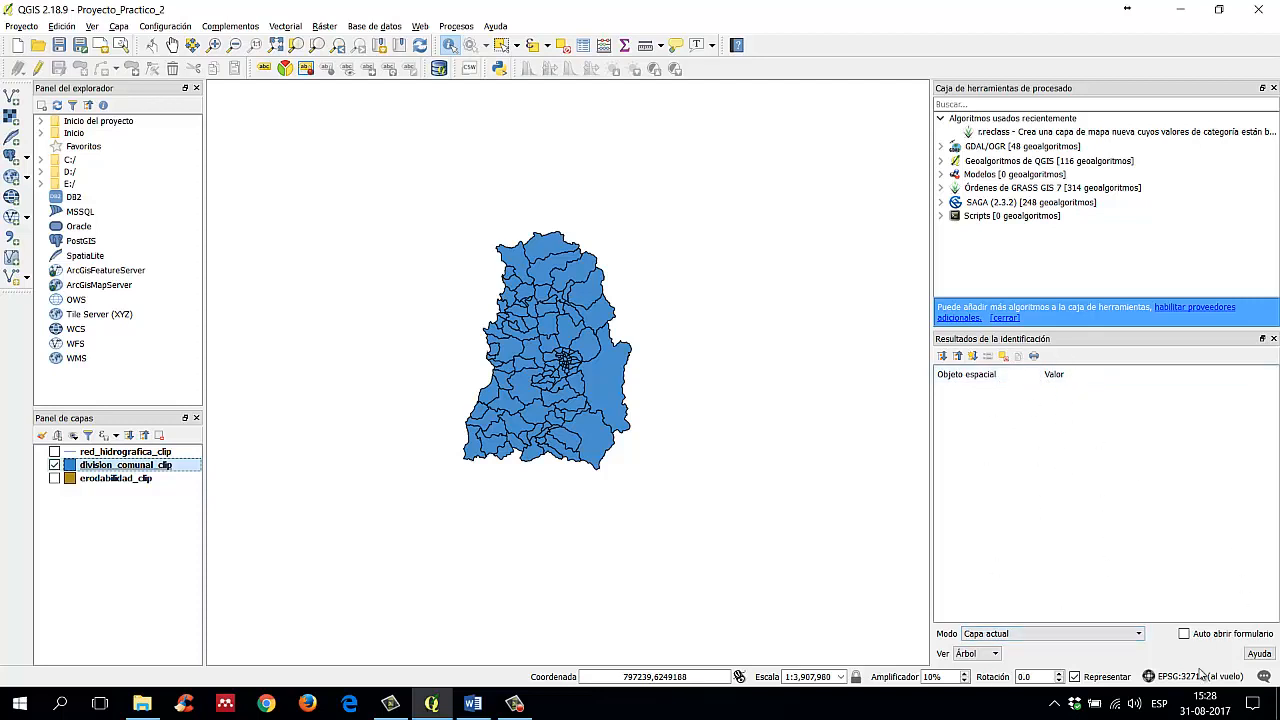
# Step: Review the identification mode and view options, keeping the mode at Capa actual and the view at Árbol
pyautogui.click(1031, 635)
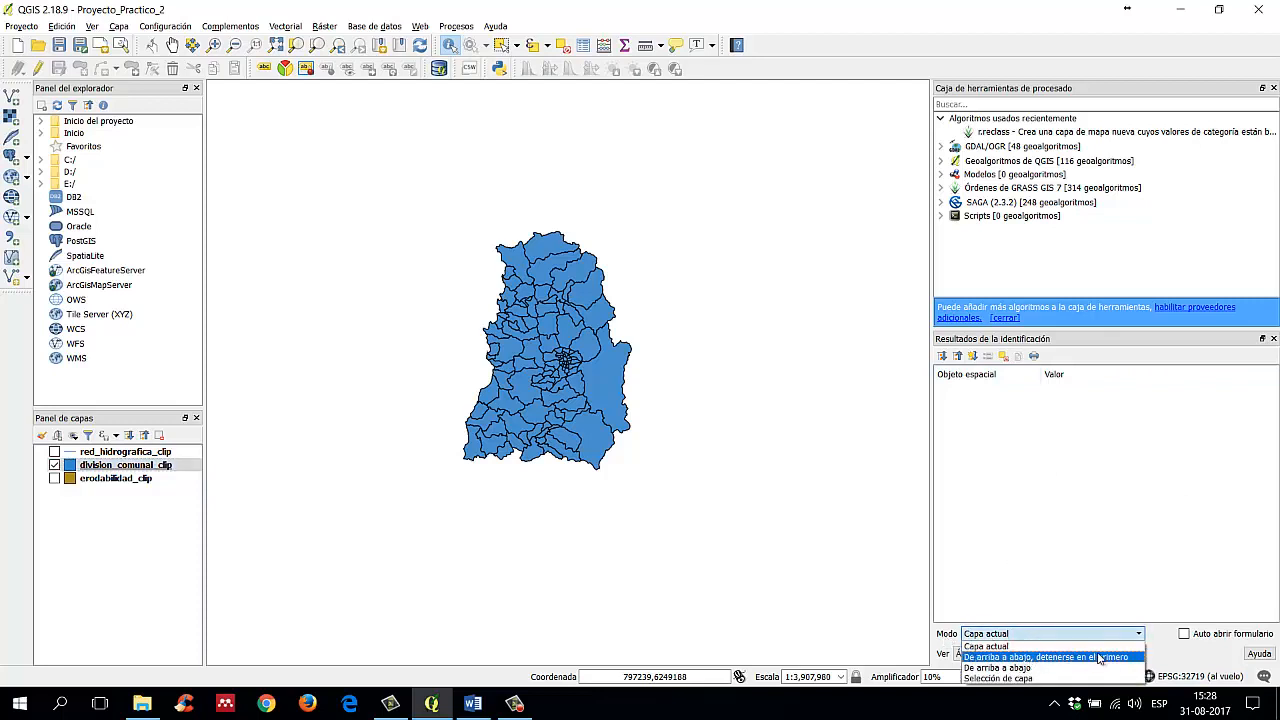
pyautogui.click(1006, 647)
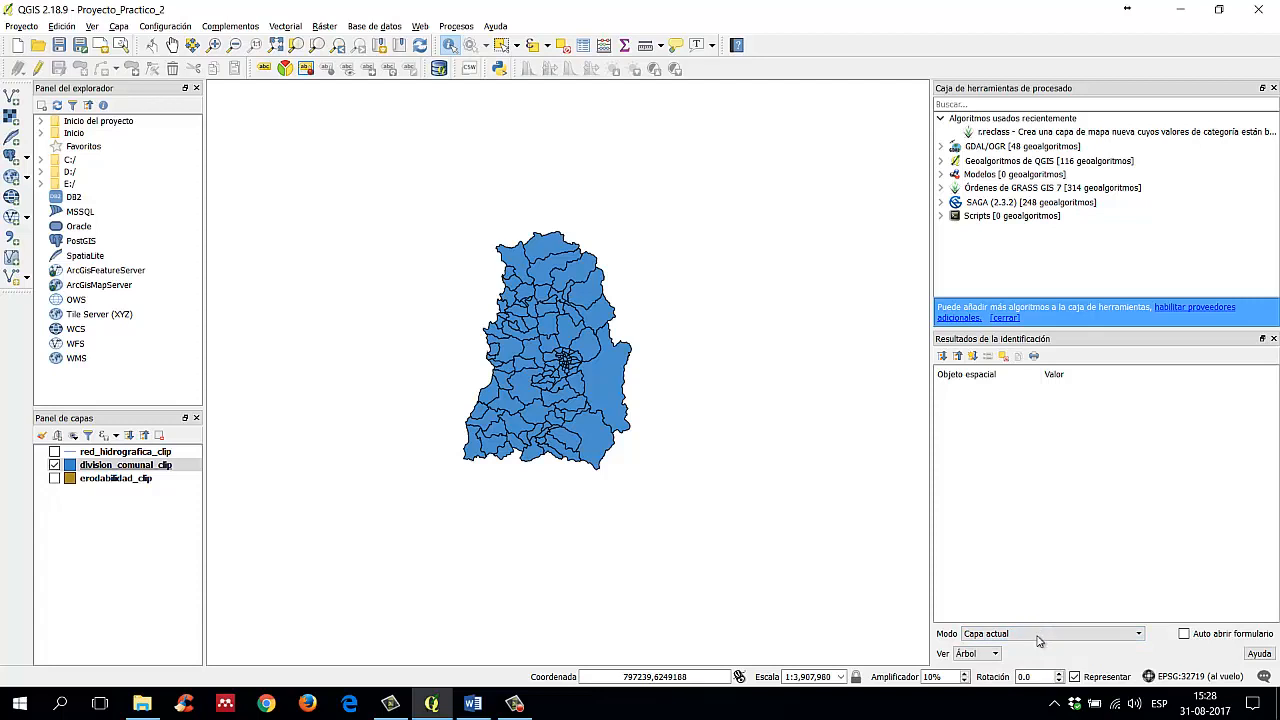
pyautogui.click(995, 654)
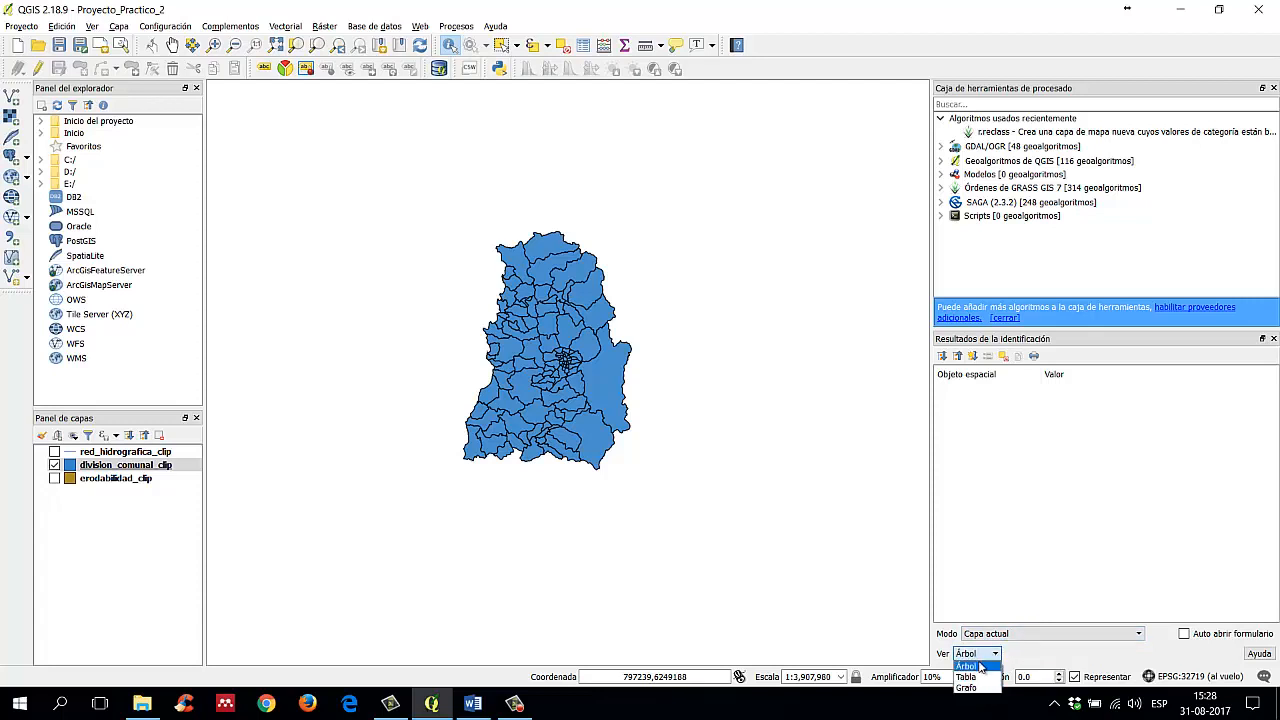
pyautogui.click(1036, 662)
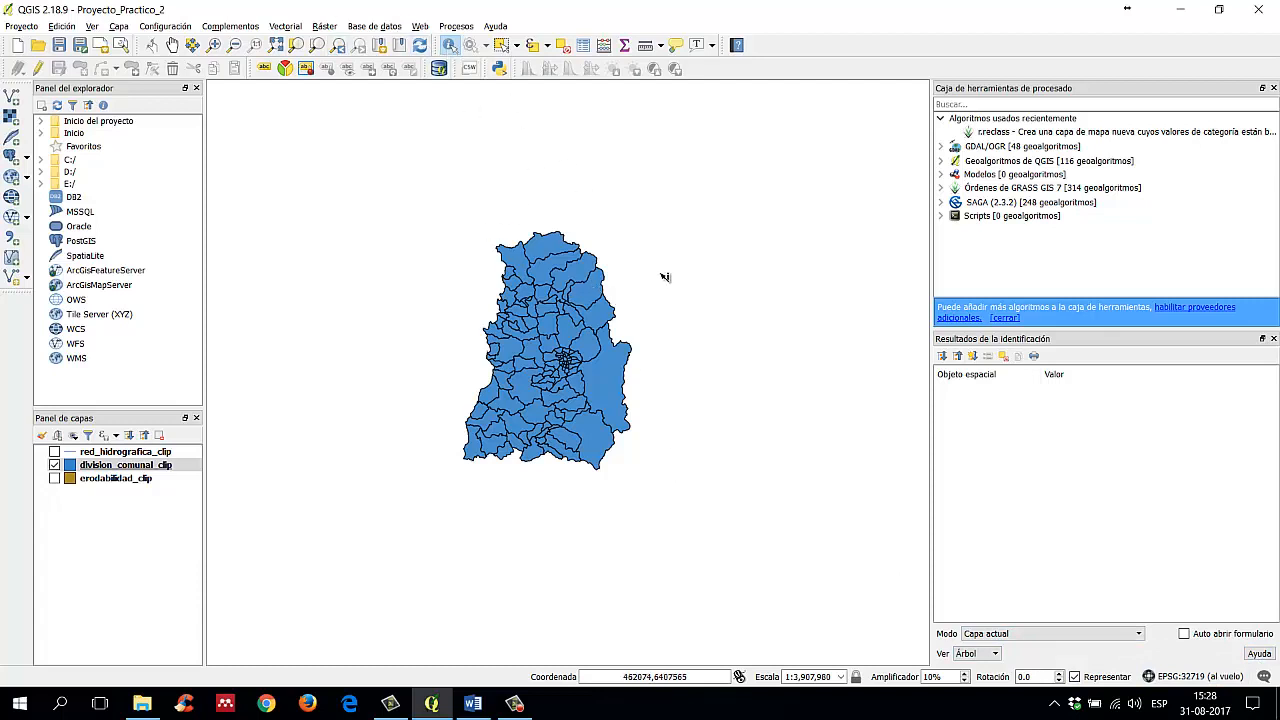
# Step: Identify the large easternmost commune of division_comunal_clip and widen the results panel to read its attributes in Capa actual mode
pyautogui.click(616, 390)
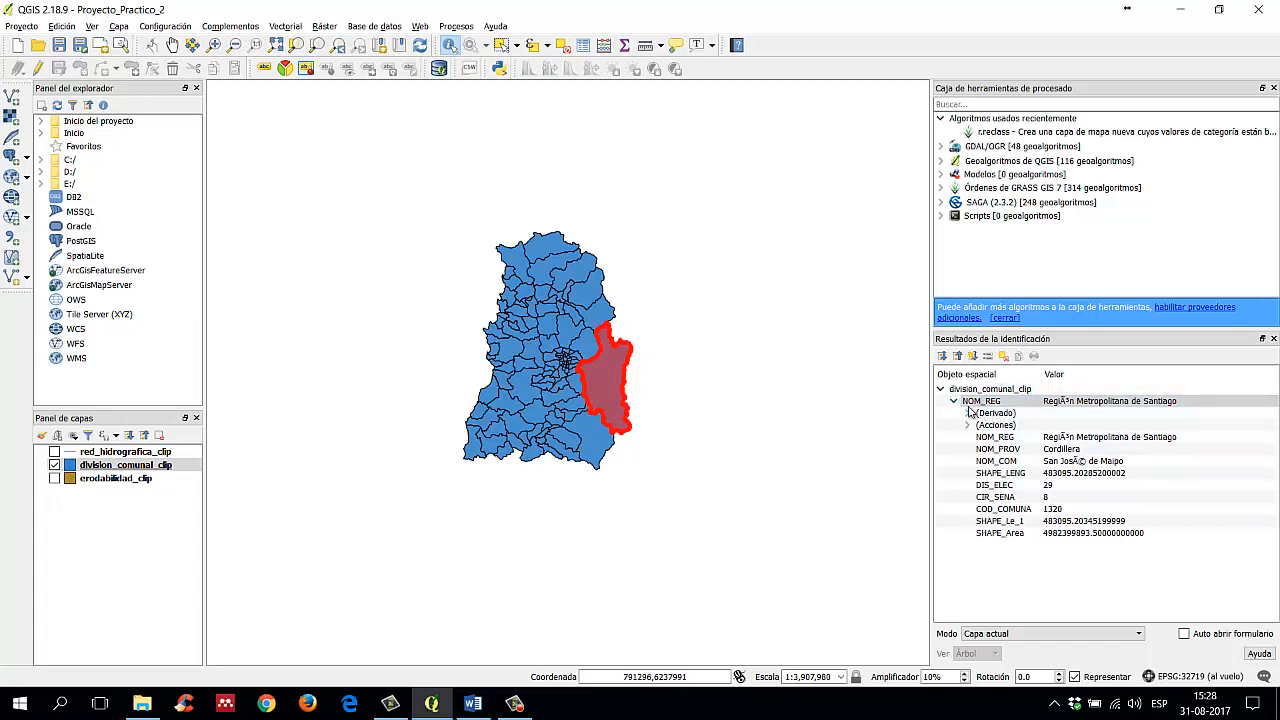
pyautogui.moveTo(930, 400); pyautogui.dragTo(790, 405)
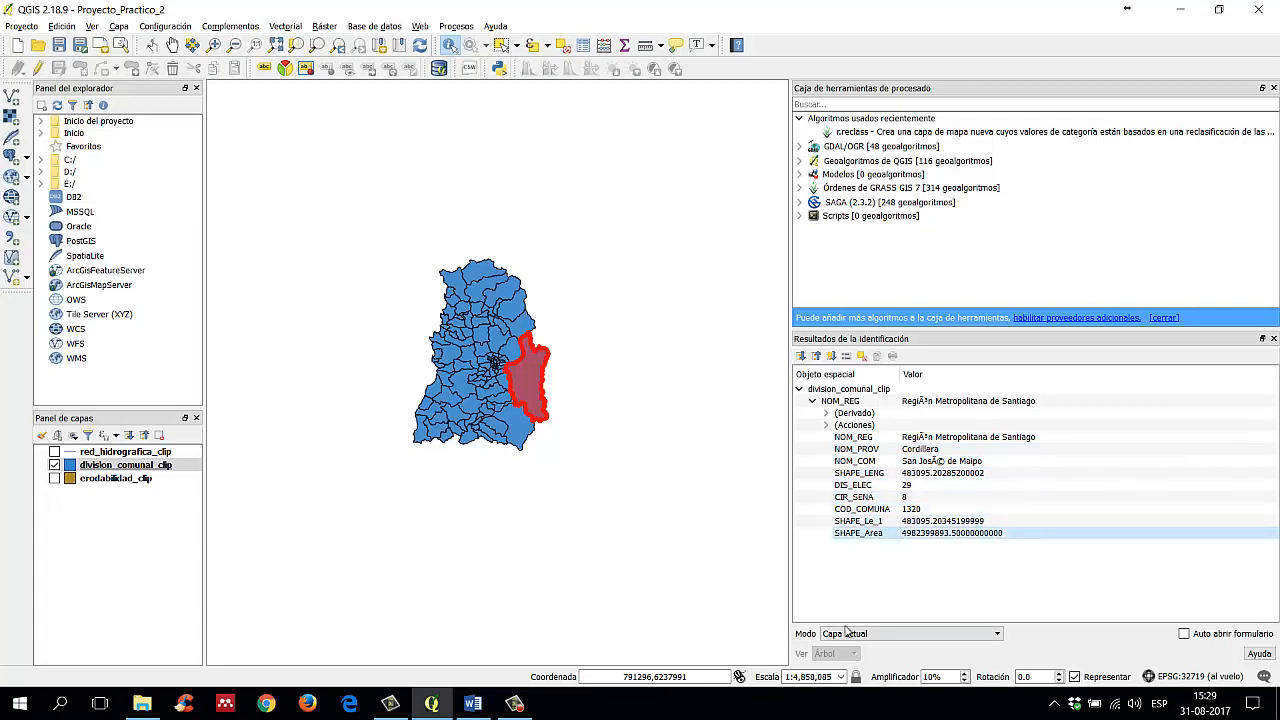
pyautogui.click(890, 634)
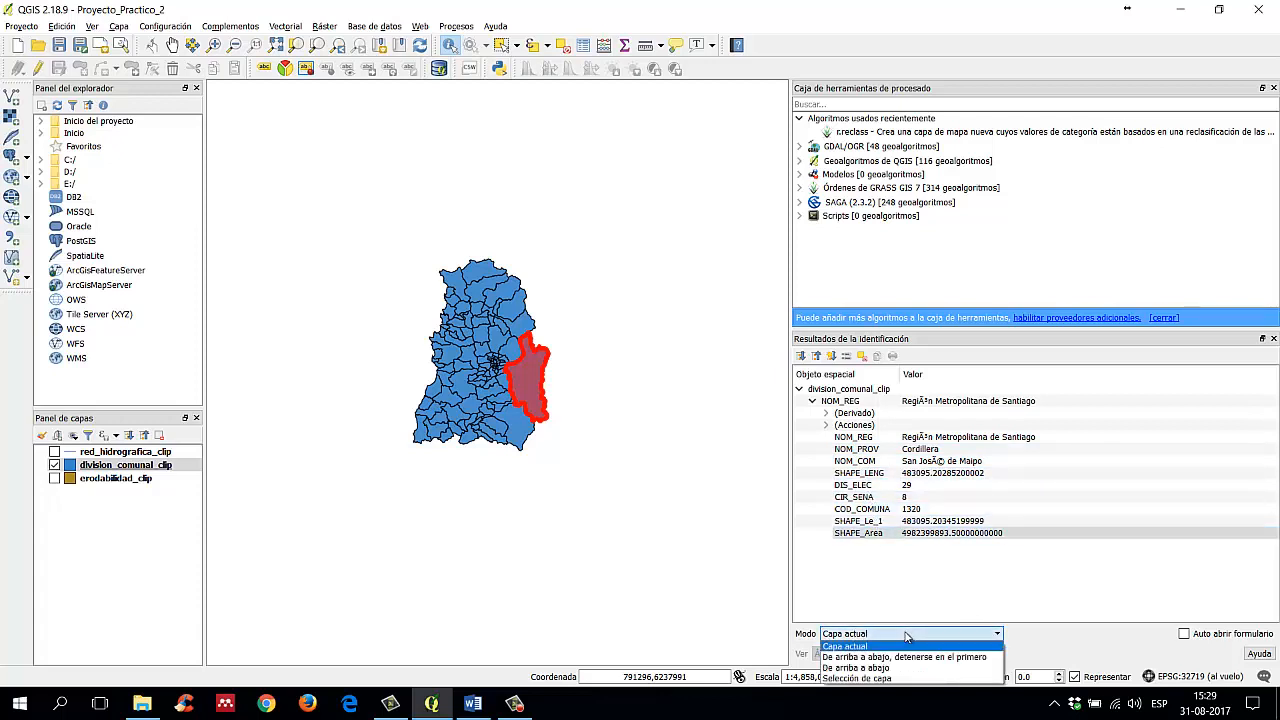
pyautogui.click(903, 634)
pyautogui.moveTo(963, 522); pyautogui.dragTo(930, 437)
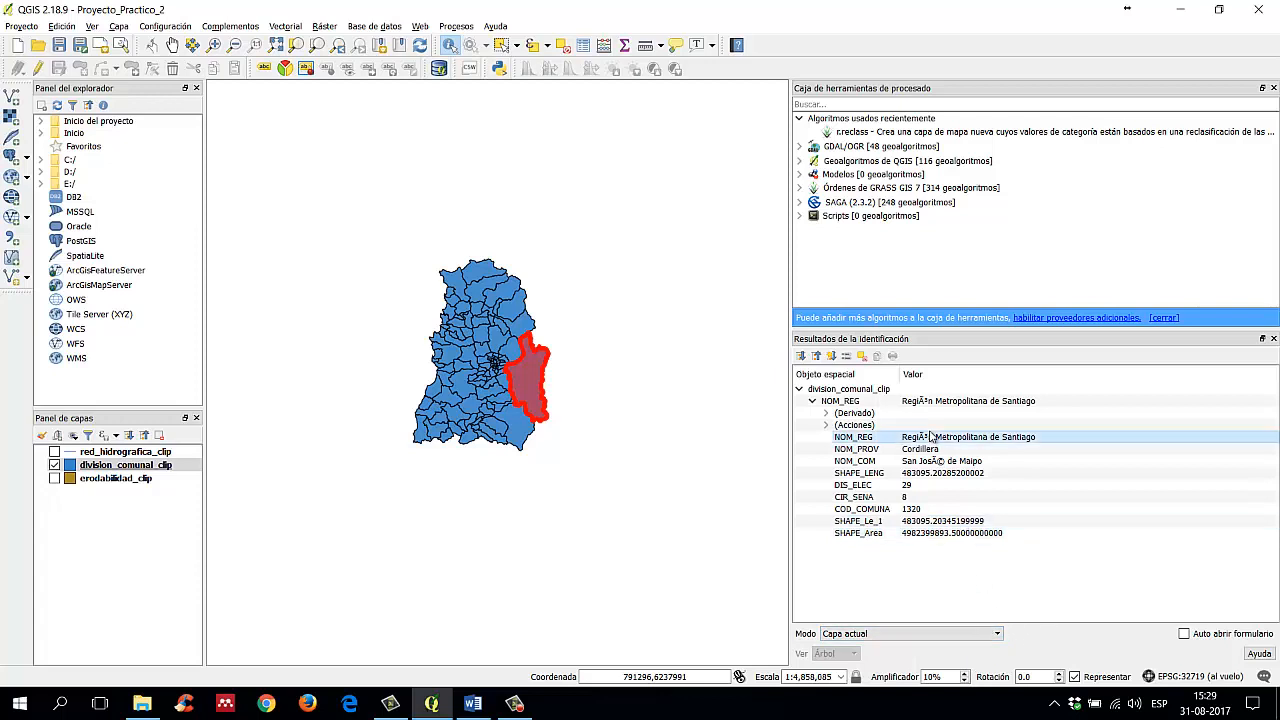
# Step: Sort the identification results by Objeto espacial, and collapse and re-expand the division_comunal_clip node
pyautogui.click(838, 375)
pyautogui.click(800, 390)
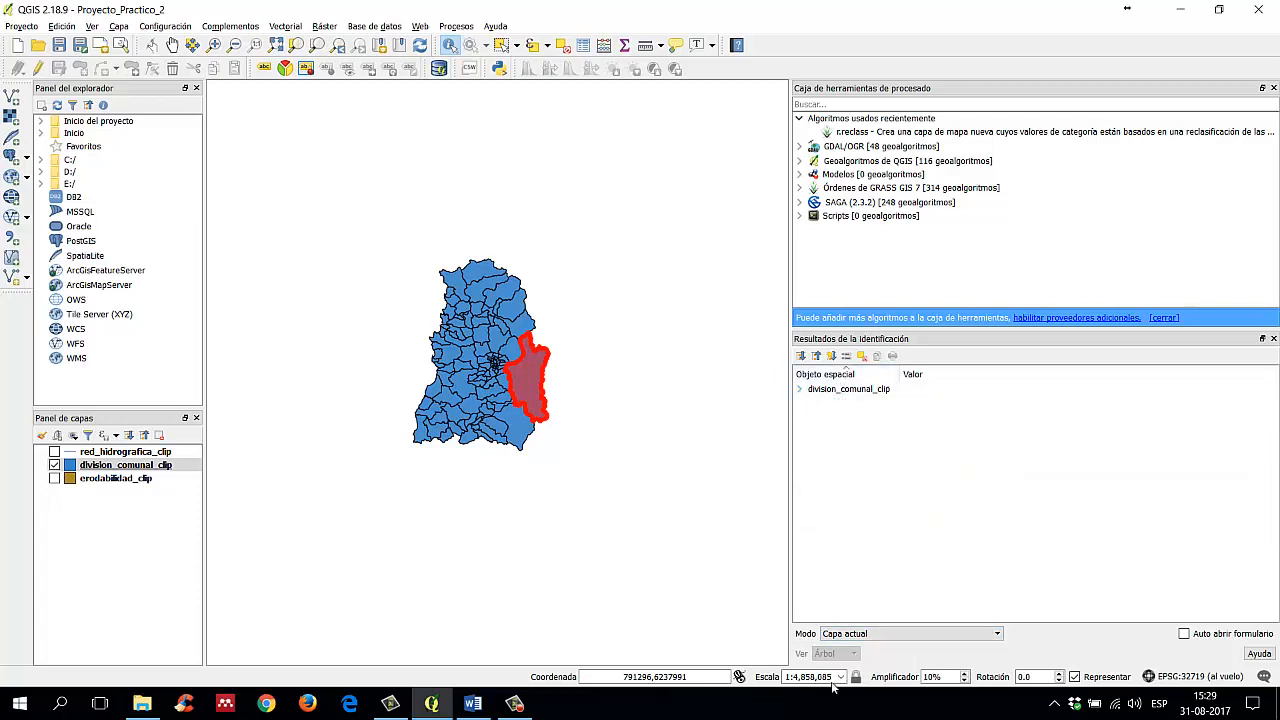
pyautogui.click(800, 389)
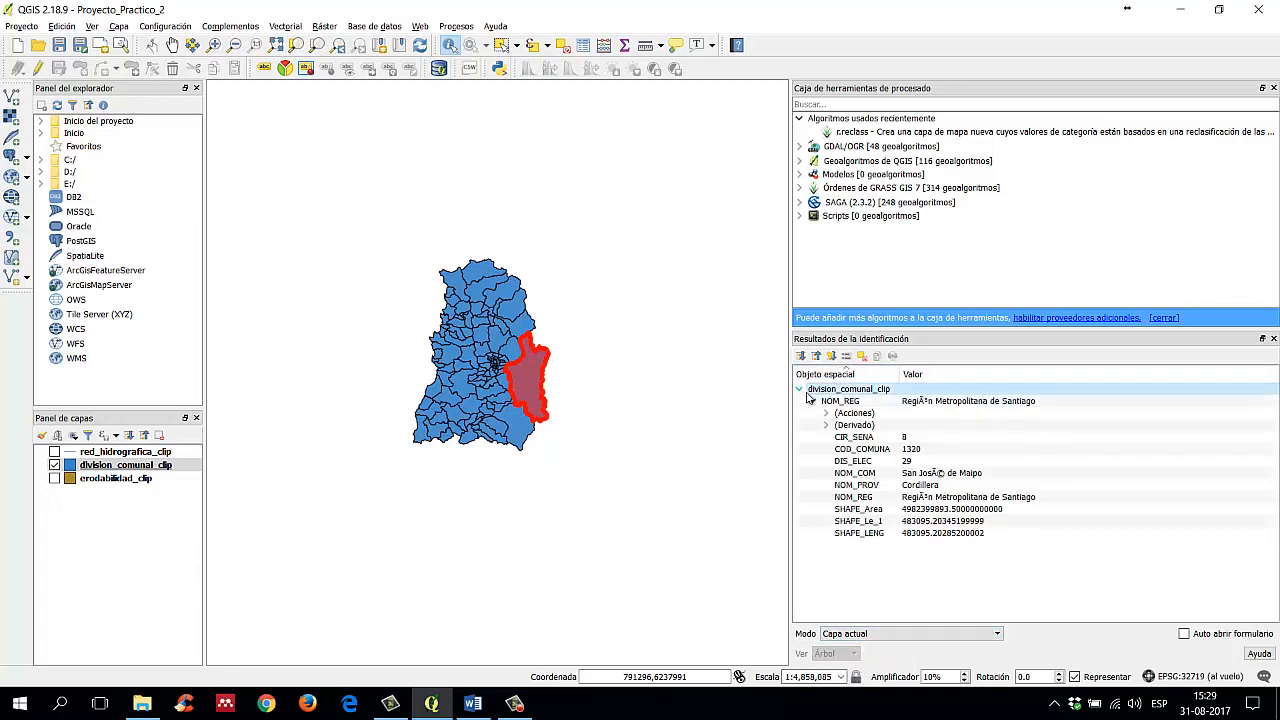
pyautogui.click(800, 390)
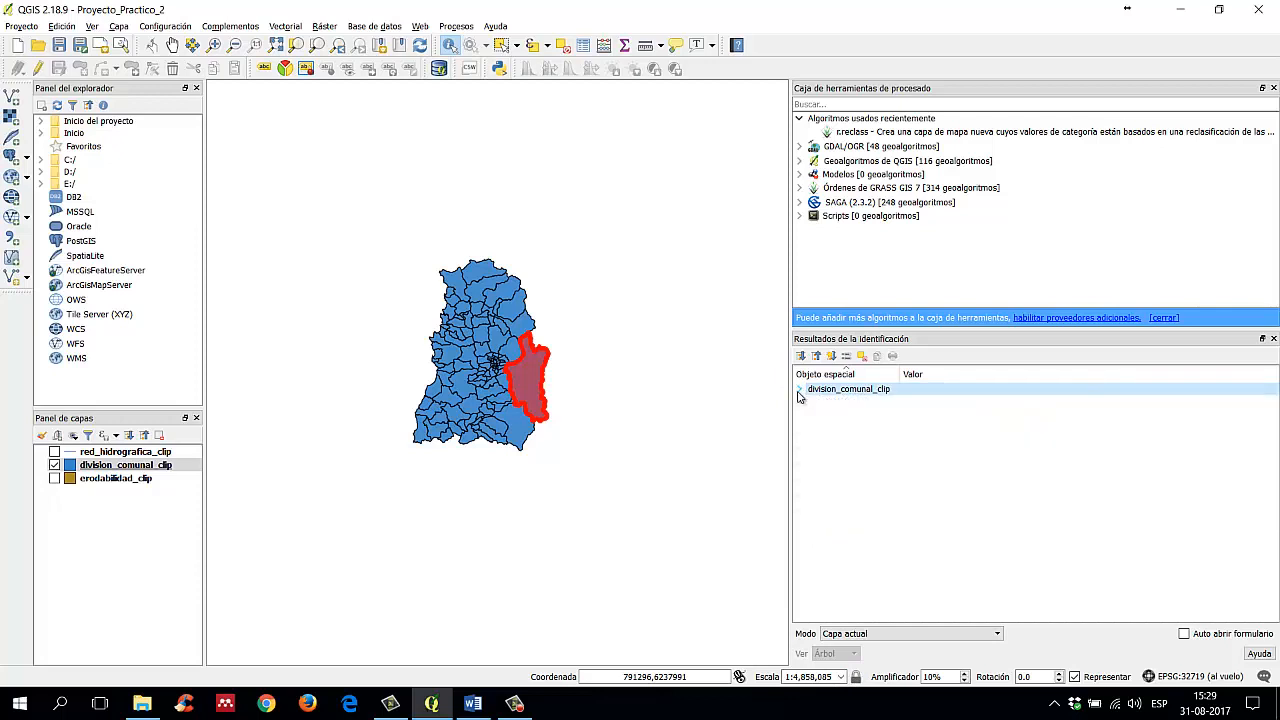
pyautogui.click(800, 390)
pyautogui.click(800, 390)
pyautogui.click(800, 390)
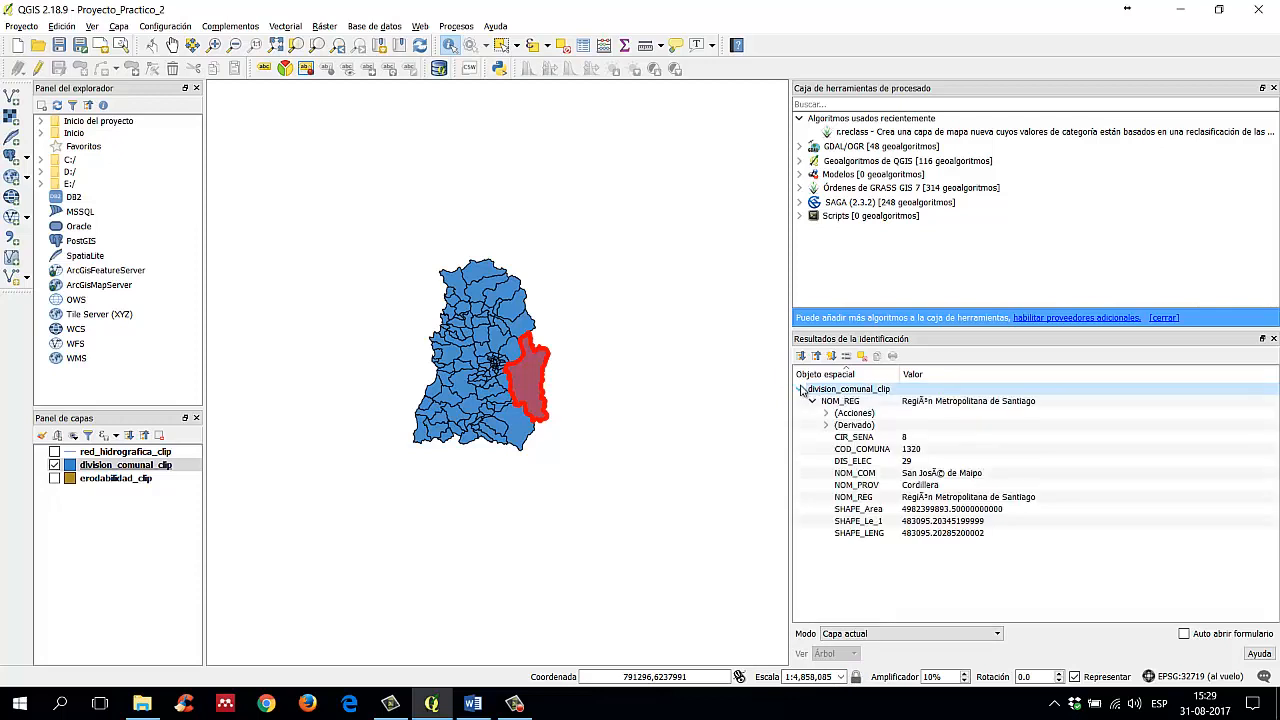
# Step: Expand the Derivado and Acciones groups under the identified commune's NOM_REG entry
pyautogui.click(812, 401)
pyautogui.click(813, 402)
pyautogui.click(826, 425)
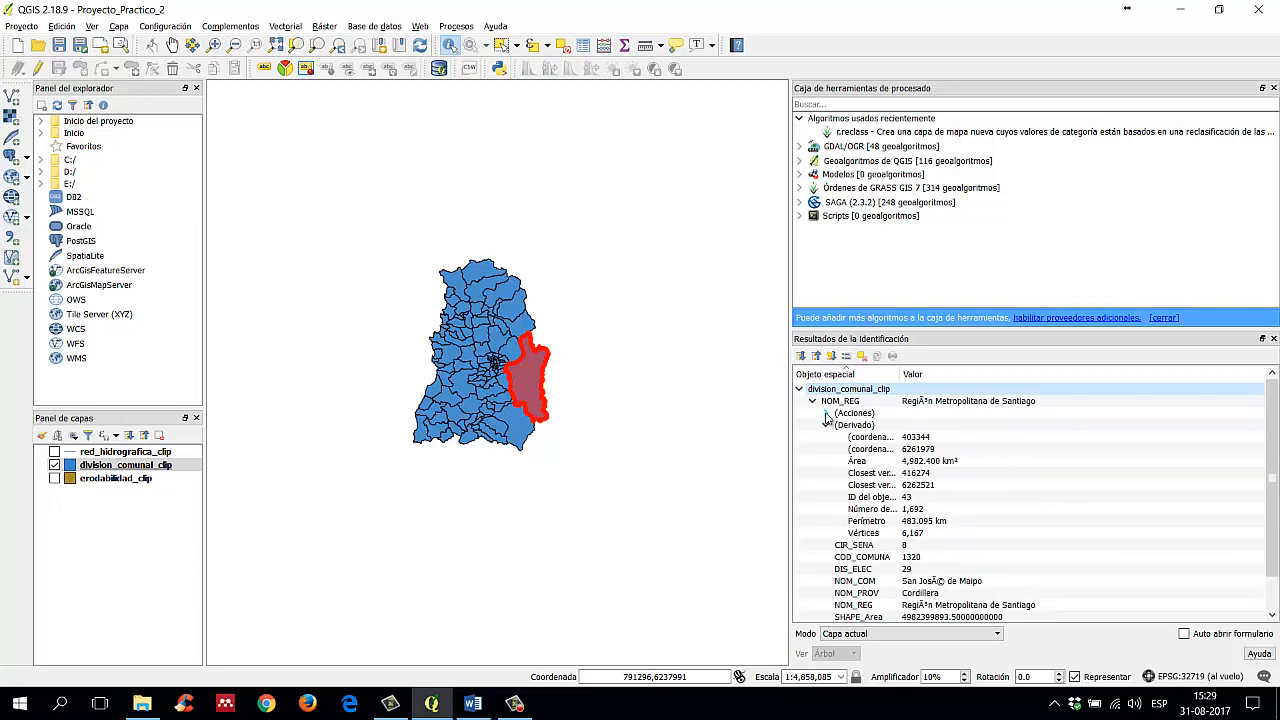
pyautogui.click(826, 413)
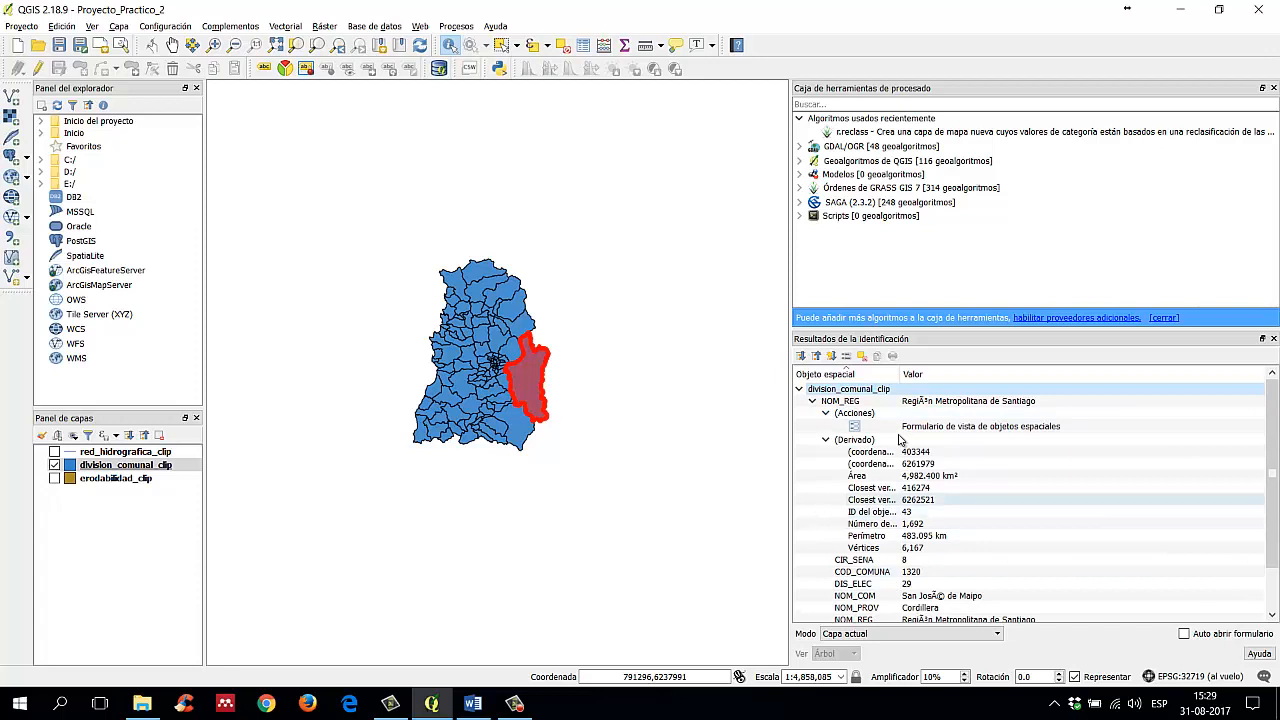
# Step: Widen the Objeto espacial column and examine the commune's derived measurements and attribute fields, including CIR_SENA
pyautogui.moveTo(900, 374); pyautogui.dragTo(993, 373)
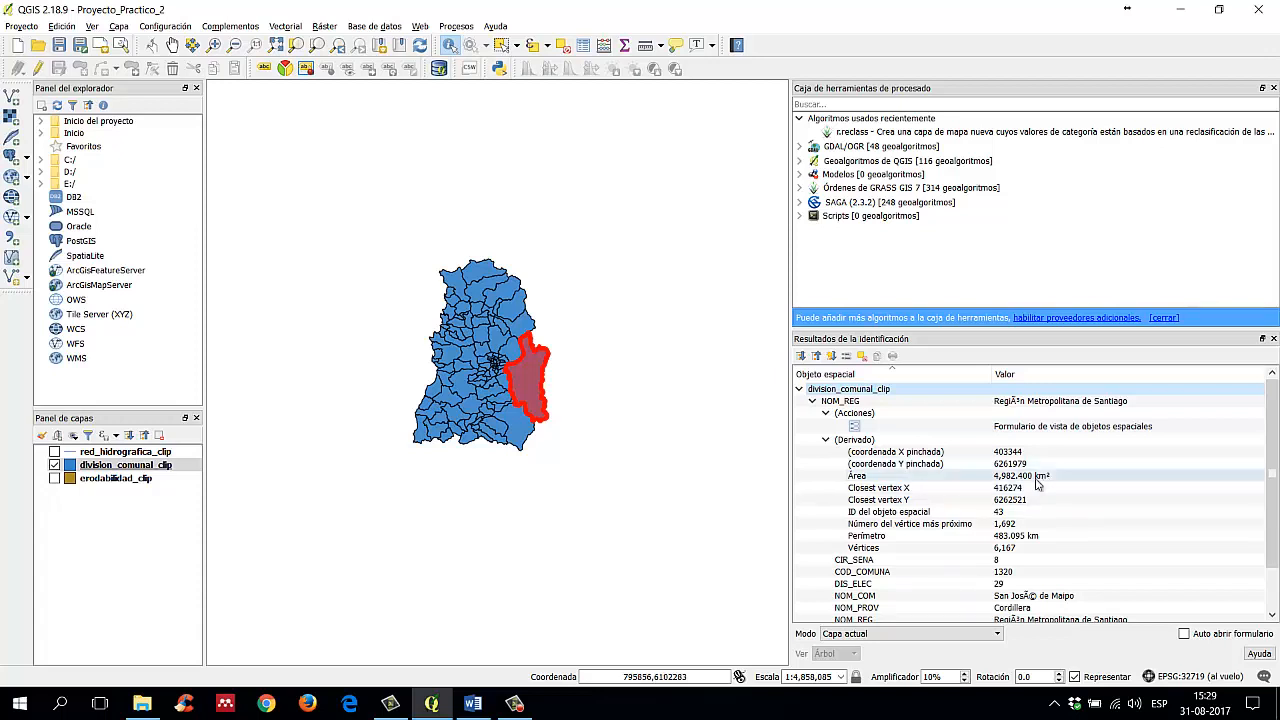
pyautogui.scroll(-2, 860, 515)
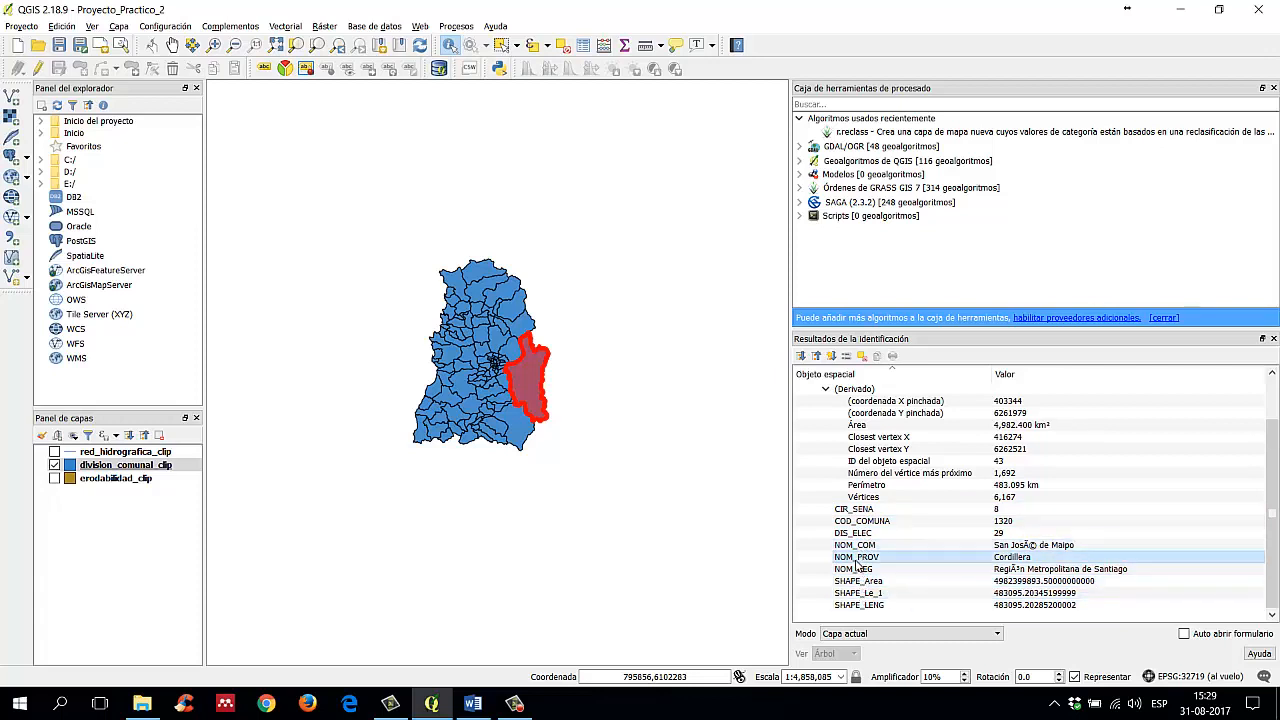
pyautogui.click(858, 509)
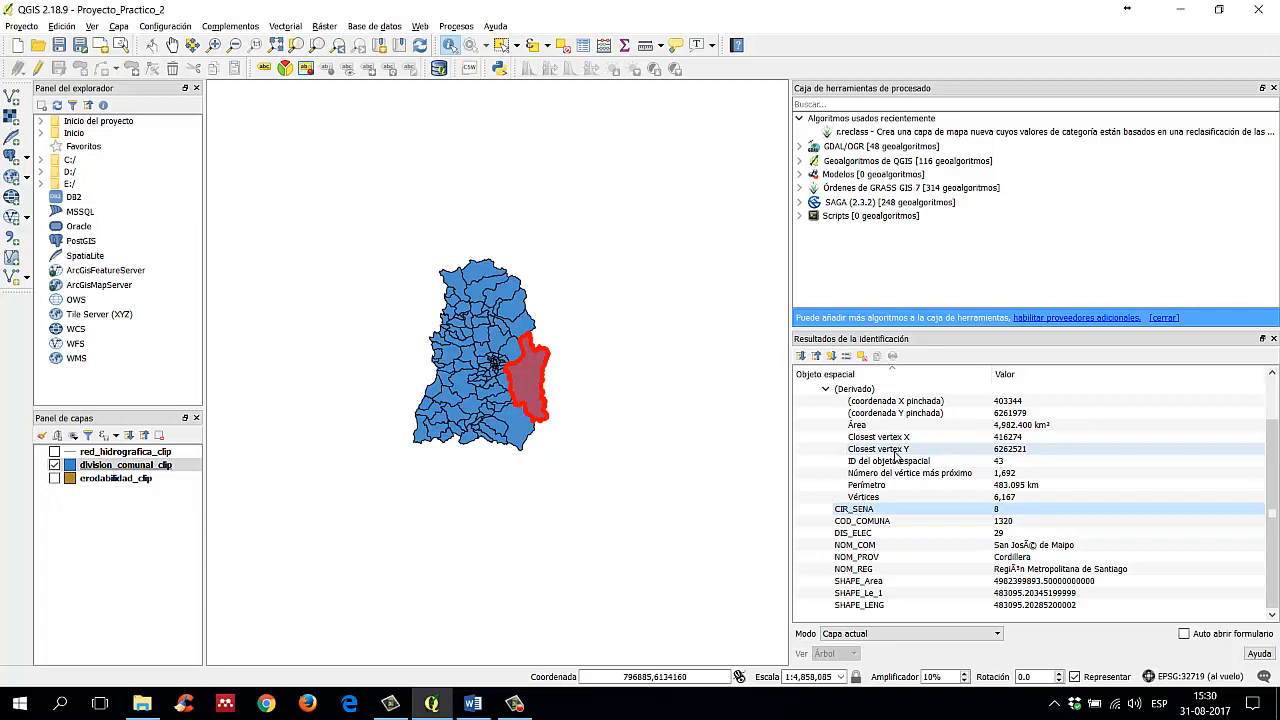
# Step: Identify communes of division_comunal_clip one after another around the northern, eastern, southern and central-western parts of the map
pyautogui.click(502, 343)
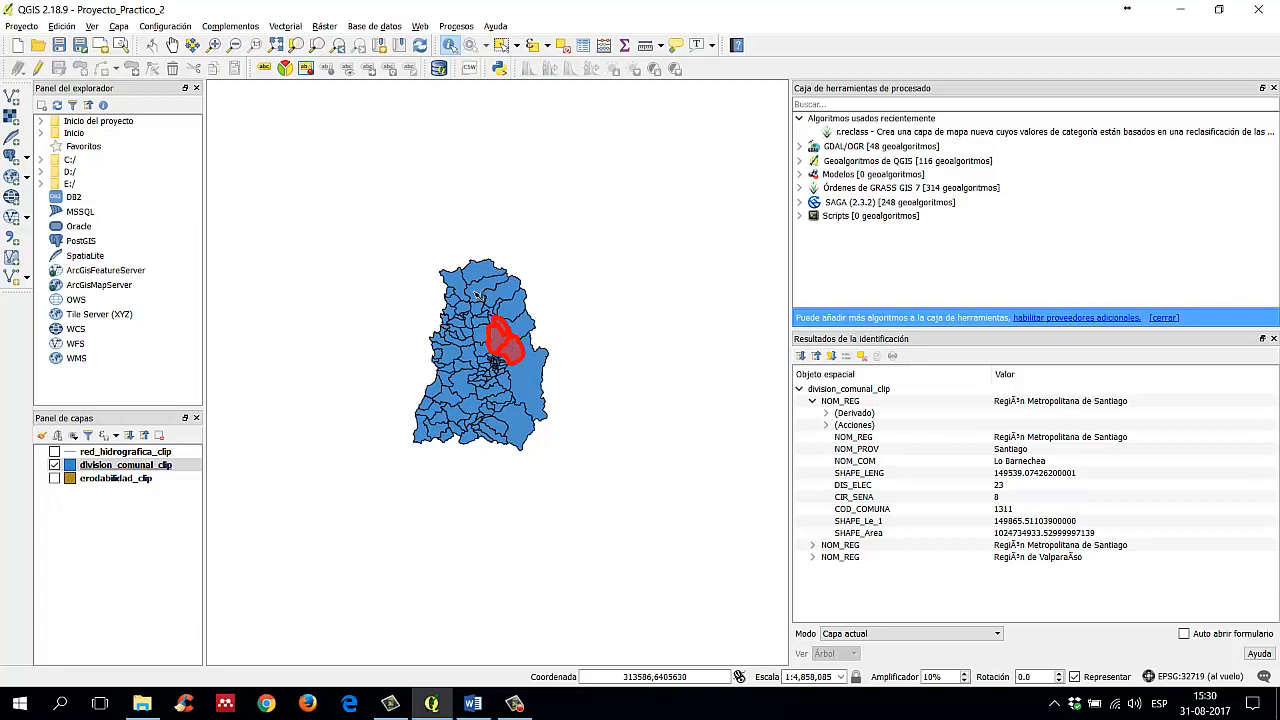
pyautogui.click(479, 296)
pyautogui.click(517, 308)
pyautogui.click(522, 330)
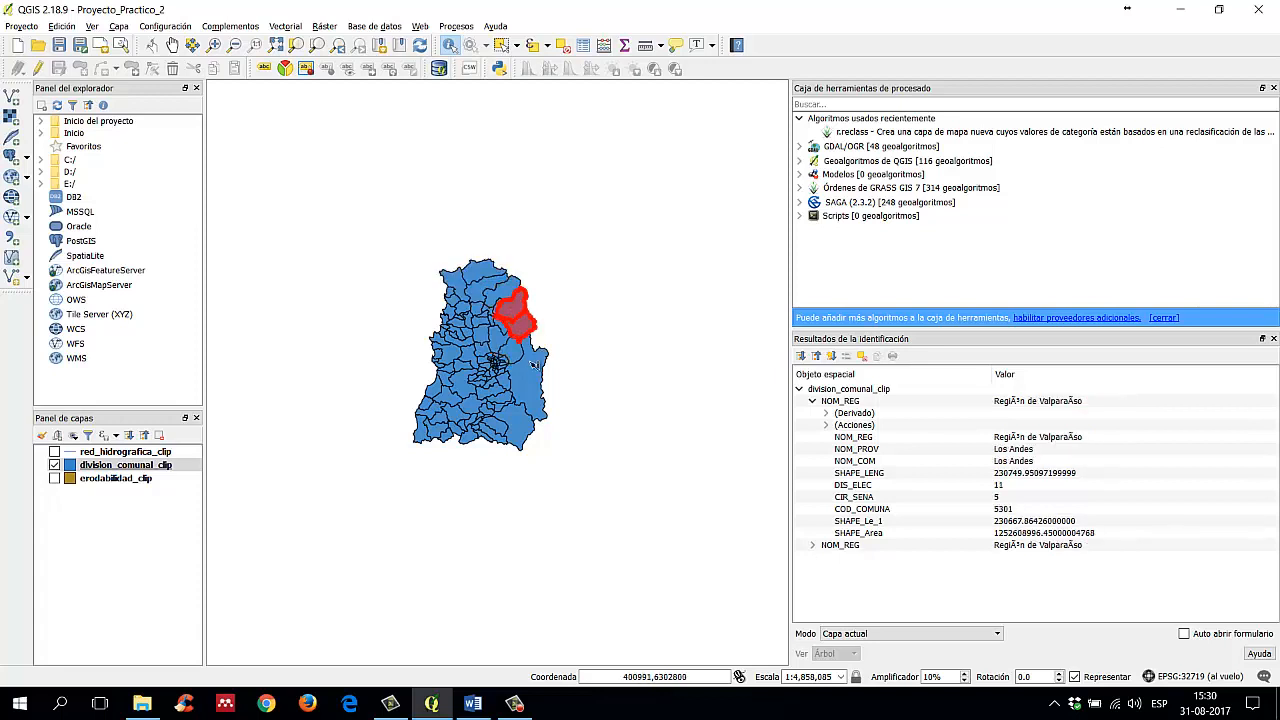
pyautogui.click(536, 366)
pyautogui.click(510, 428)
pyautogui.click(468, 407)
pyautogui.click(461, 379)
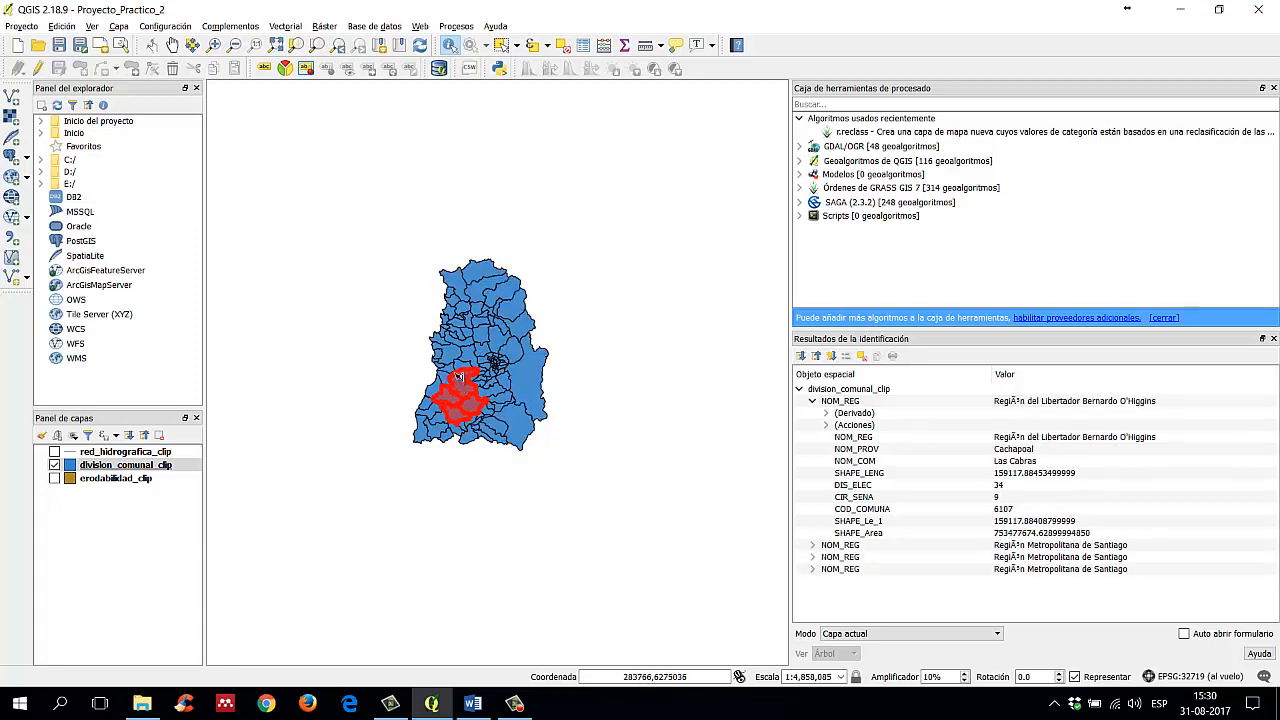
# Step: Identify communes west and southwest of Santiago at closer range, including Lampa and Isla de Maipo
pyautogui.scroll(-1, 461, 379)
pyautogui.scroll(4, 463, 379)
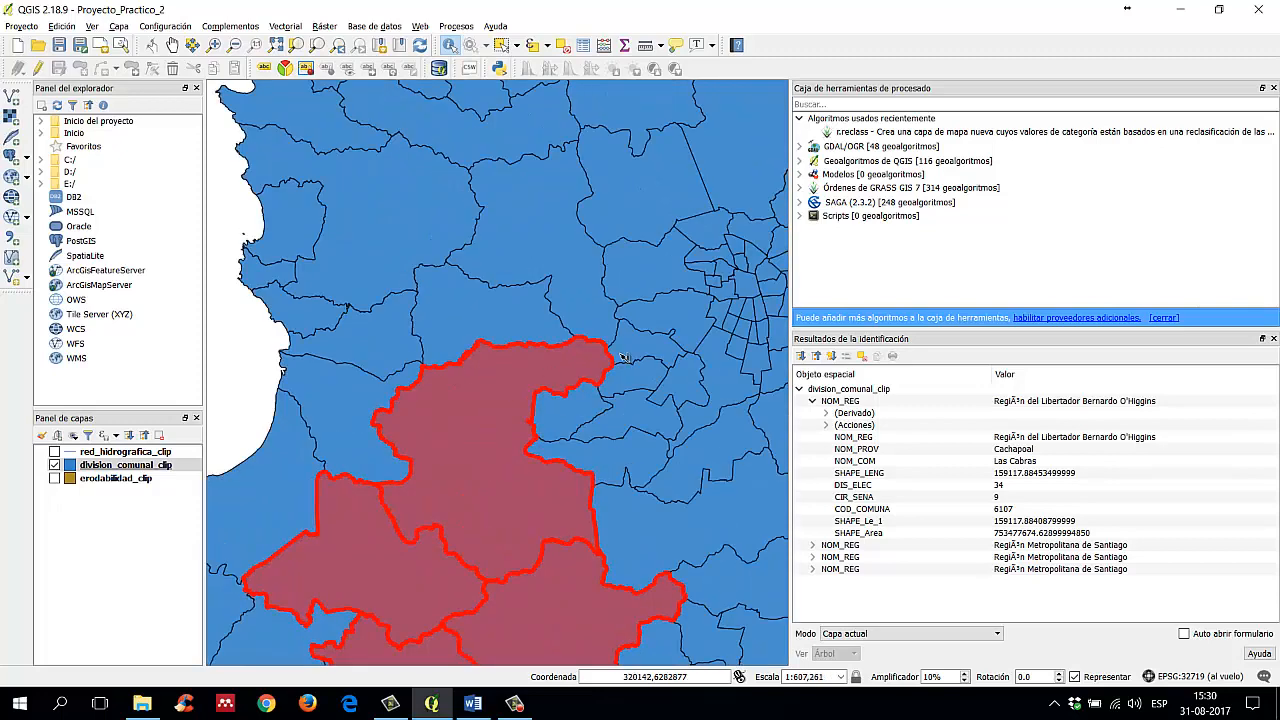
pyautogui.click(600, 305)
pyautogui.click(639, 192)
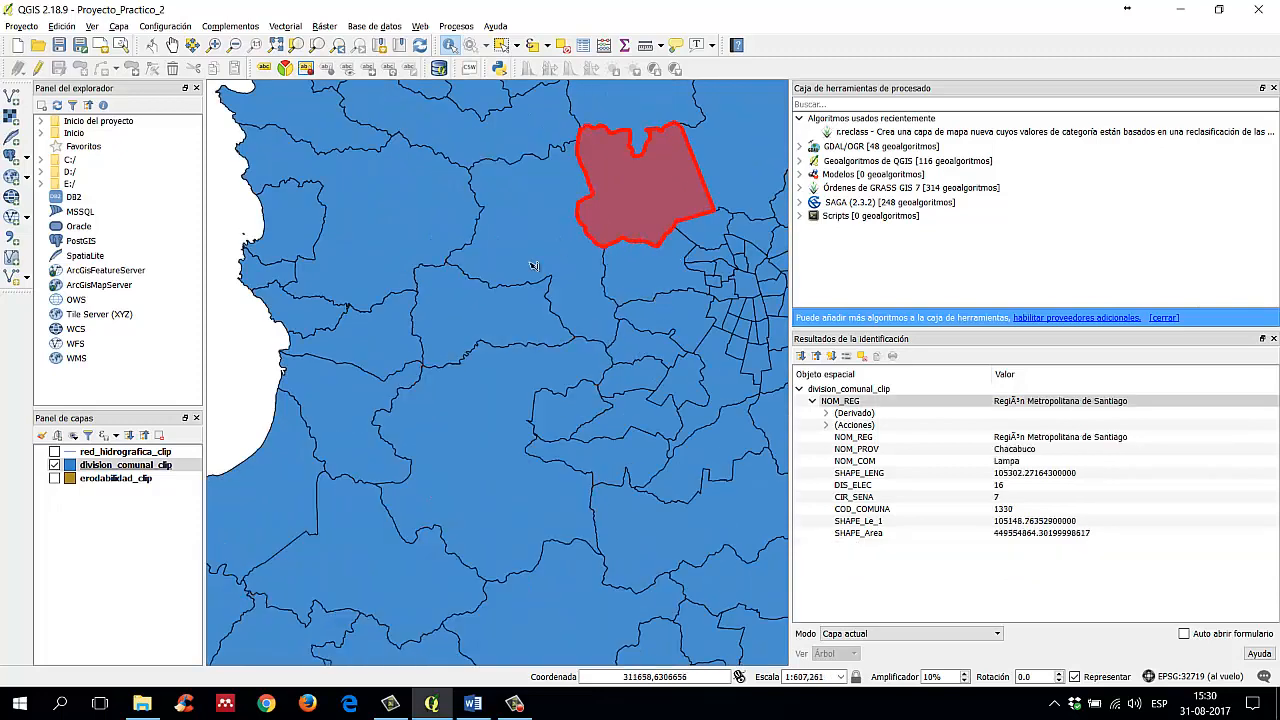
pyautogui.click(465, 318)
pyautogui.click(485, 420)
pyautogui.click(622, 432)
pyautogui.click(627, 454)
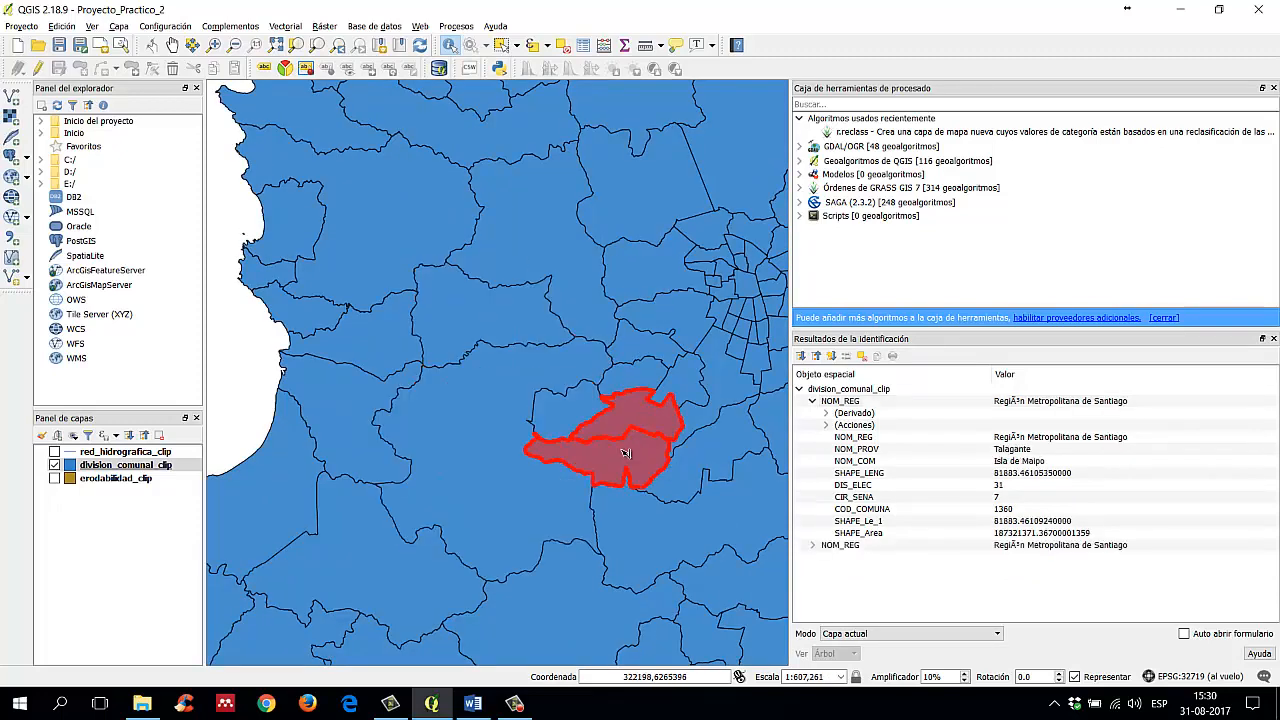
# Step: Identify the communes from the Talagante area toward the Santiago centre, including Peñaflor, Pudahuel and Lo Espejo
pyautogui.click(631, 423)
pyautogui.click(645, 450)
pyautogui.click(637, 385)
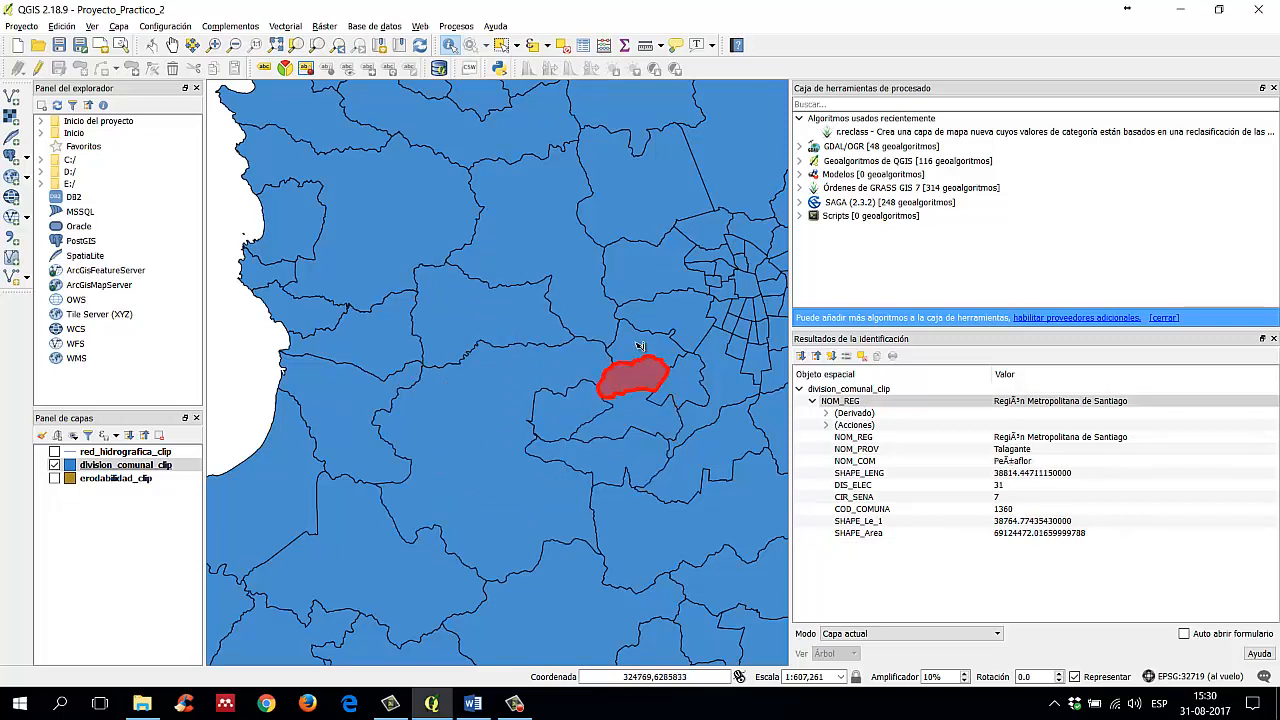
pyautogui.click(641, 346)
pyautogui.click(681, 306)
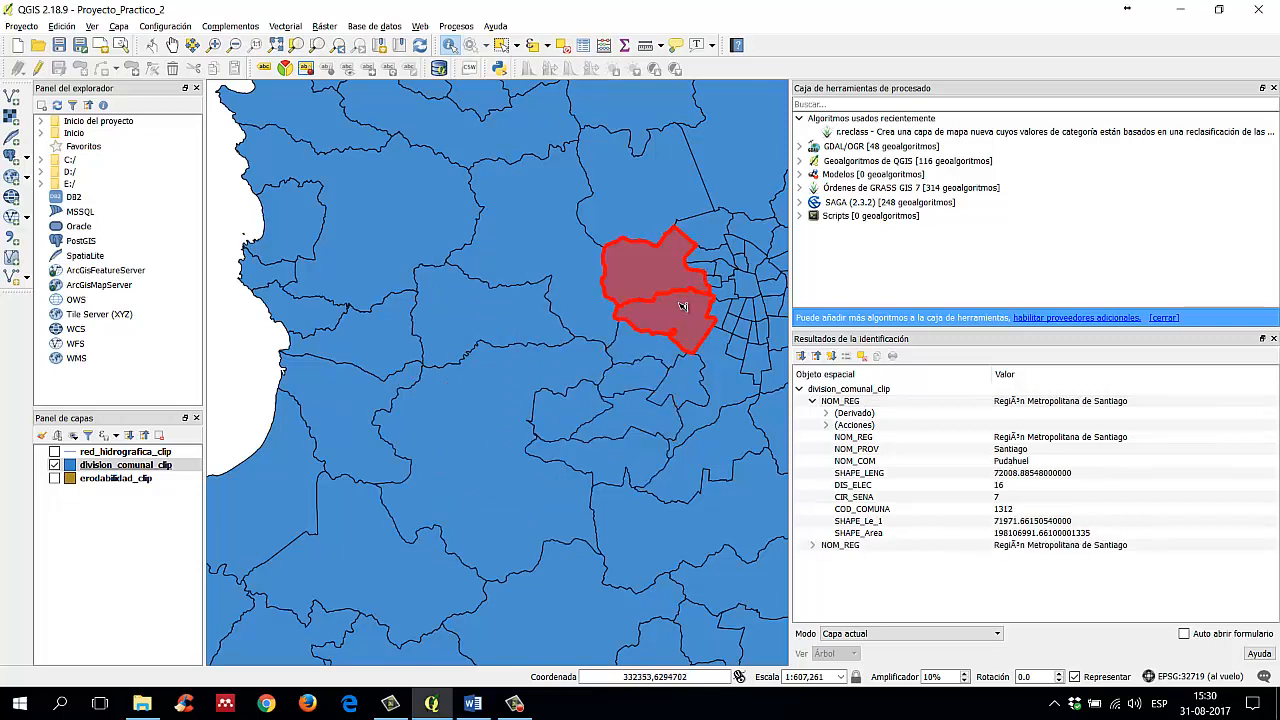
pyautogui.click(737, 324)
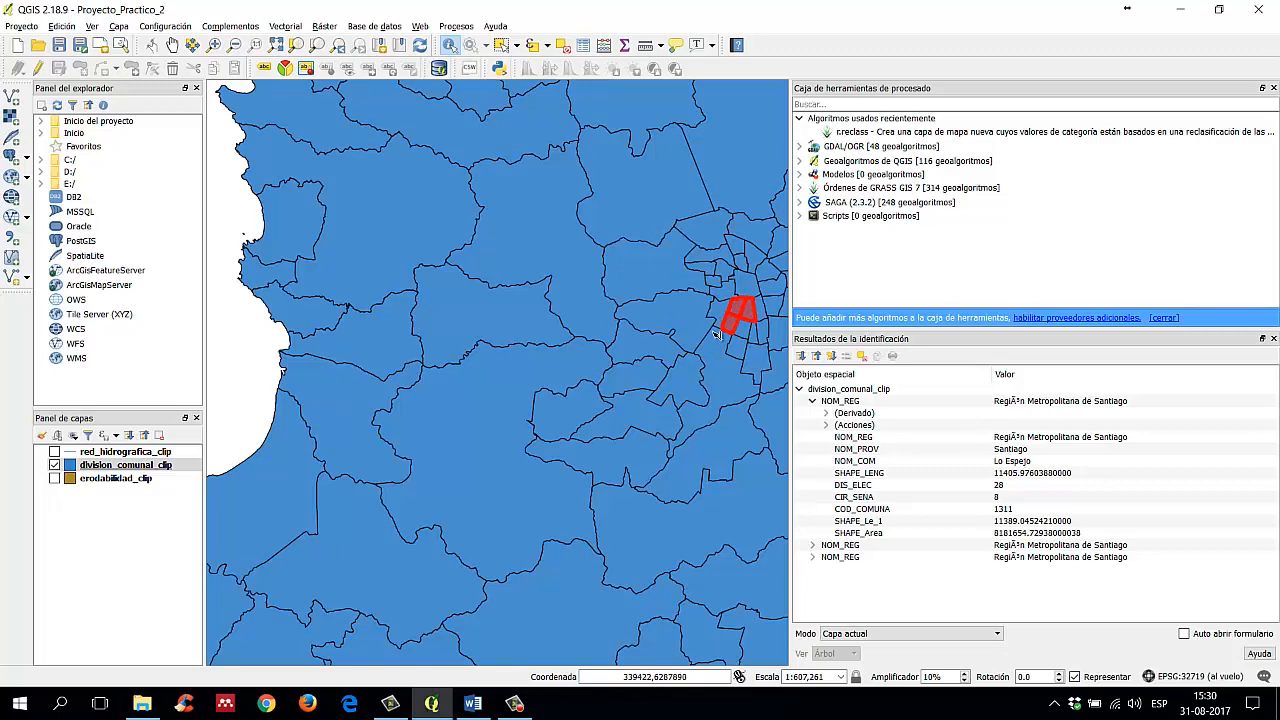
# Step: Identify the small communes of central Santiago individually, including Lo Espejo, Ñuñoa and Providencia
pyautogui.scroll(2, 717, 334)
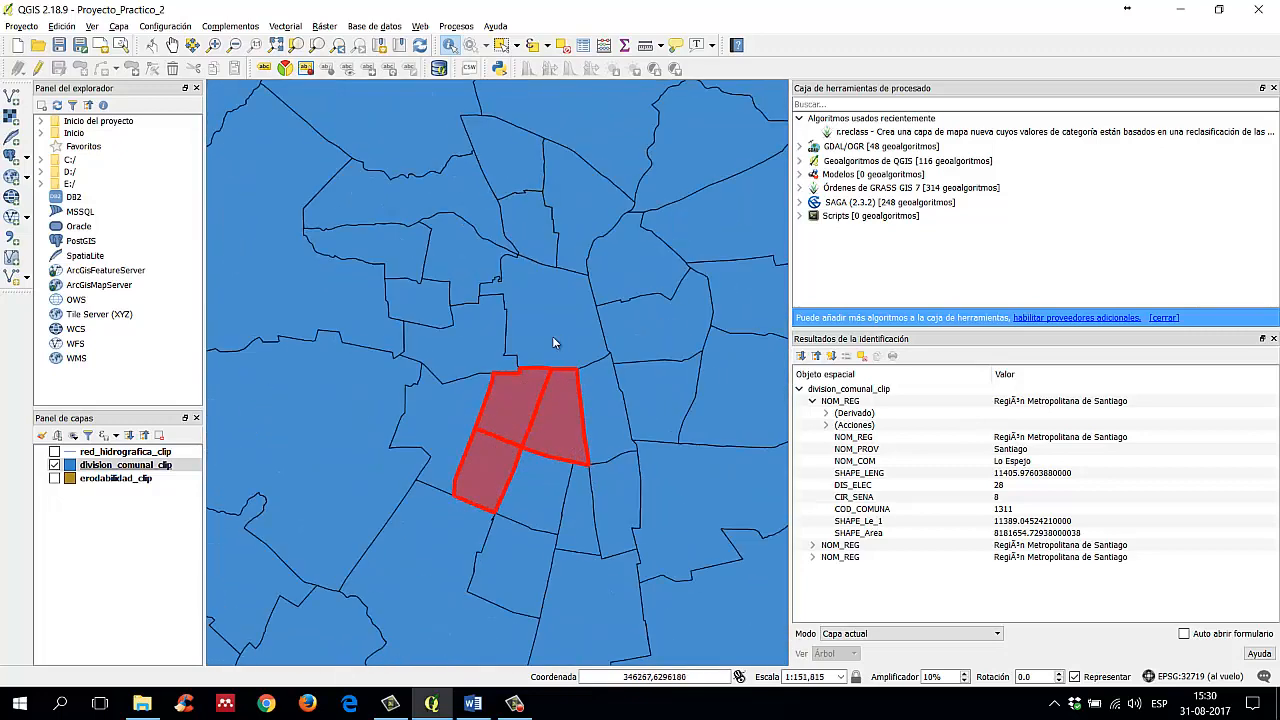
pyautogui.click(556, 340)
pyautogui.click(564, 415)
pyautogui.click(523, 408)
pyautogui.click(500, 468)
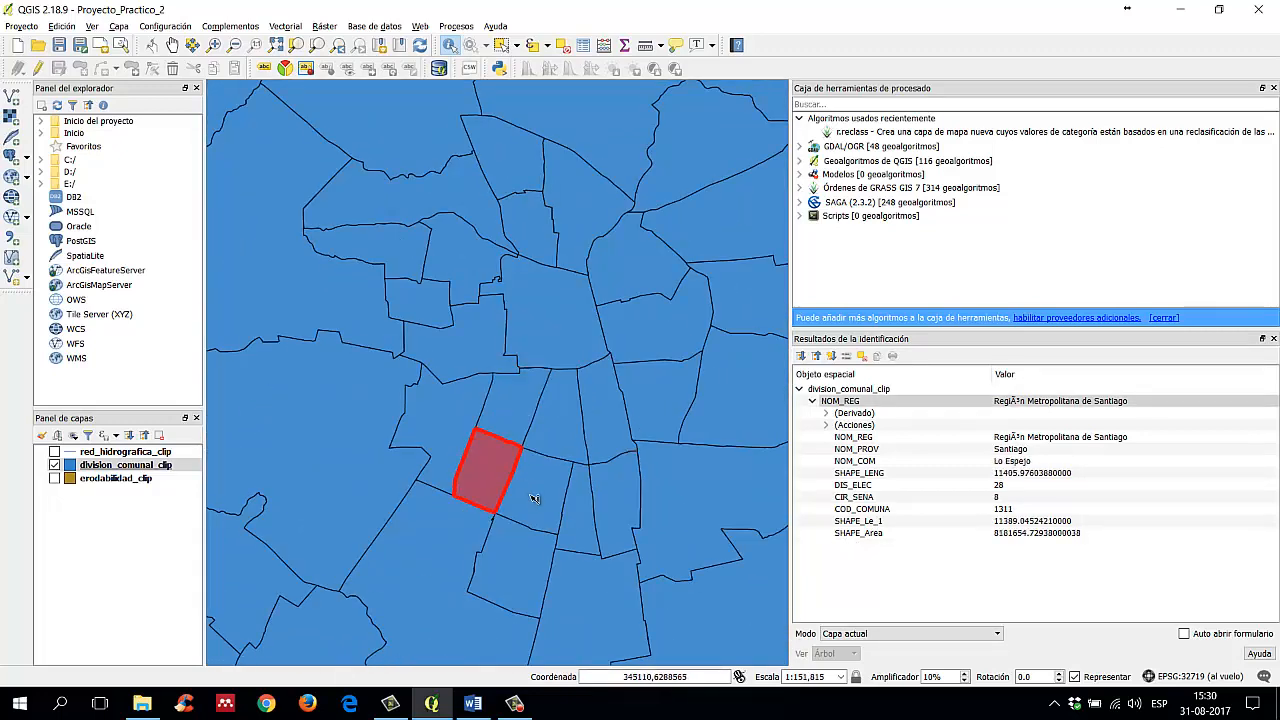
pyautogui.click(535, 498)
pyautogui.click(585, 505)
pyautogui.click(622, 495)
pyautogui.click(674, 420)
pyautogui.click(667, 303)
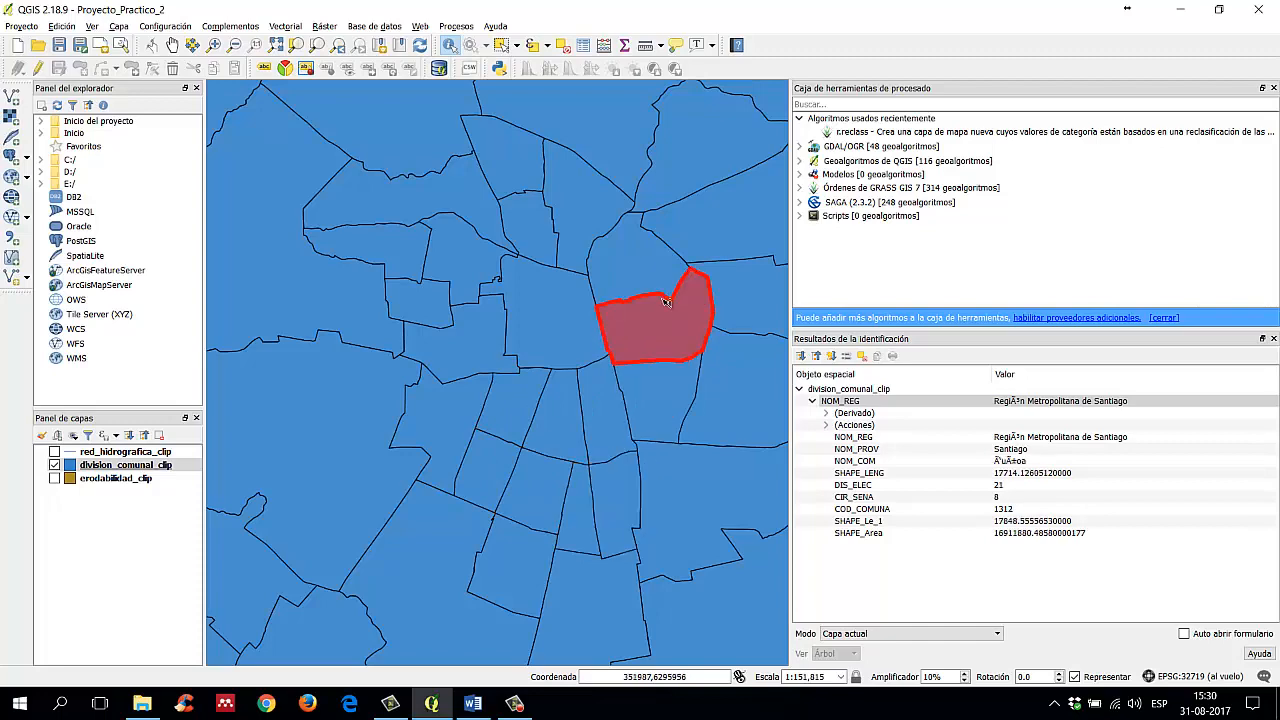
pyautogui.click(651, 242)
# Step: Switch to the Word guide to consult the descriptions of attribute tools 21 to 31, and return to QGIS
pyautogui.scroll(-3, 553, 414)
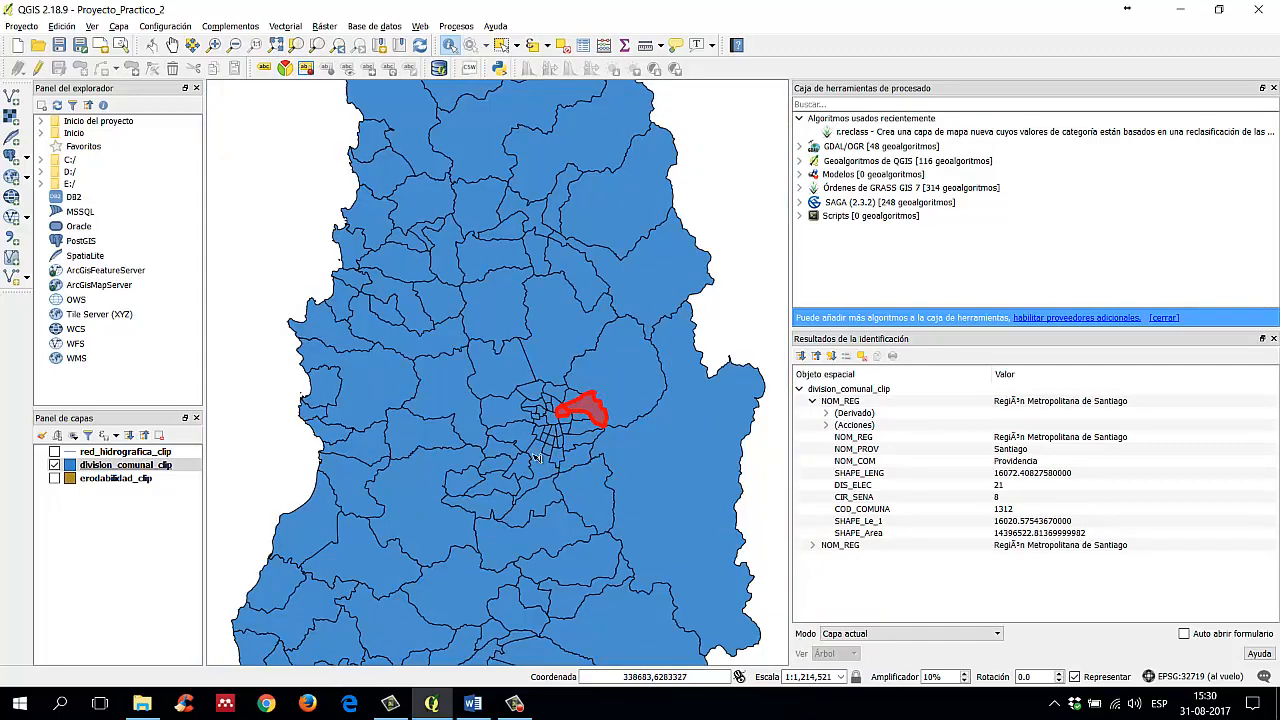
pyautogui.scroll(-2, 536, 457)
pyautogui.scroll(1, 524, 444)
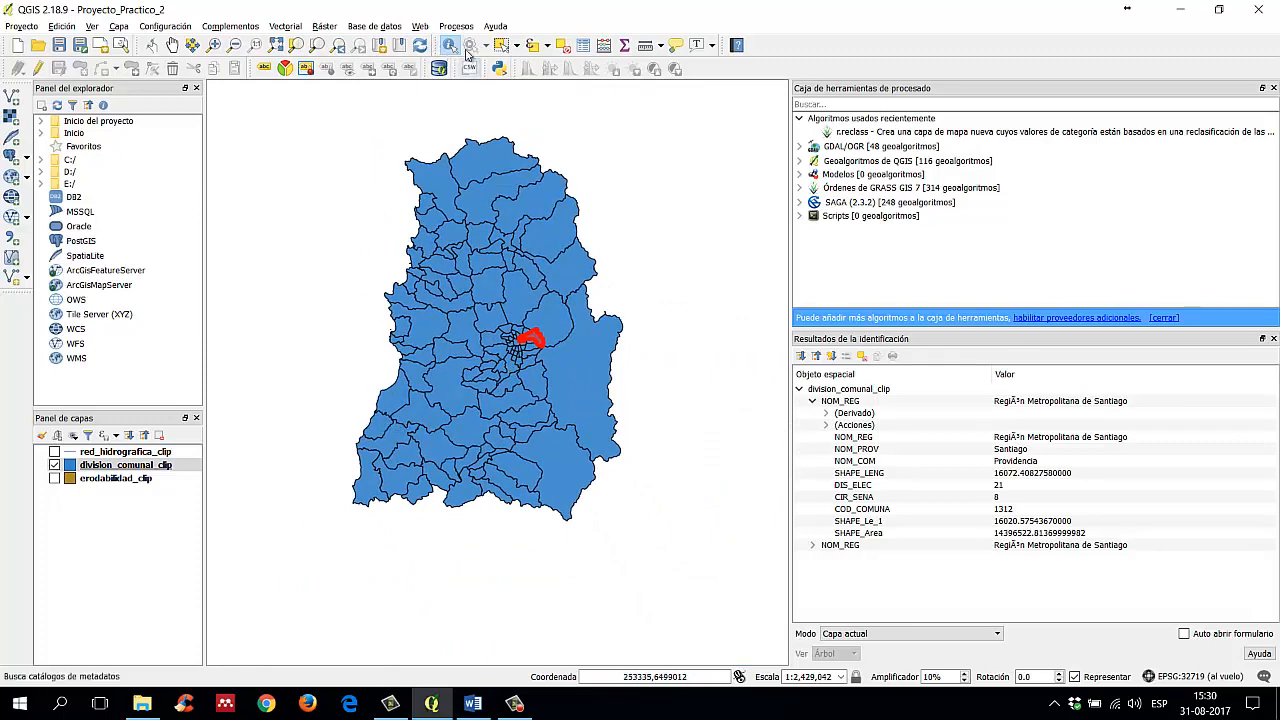
pyautogui.click(470, 703)
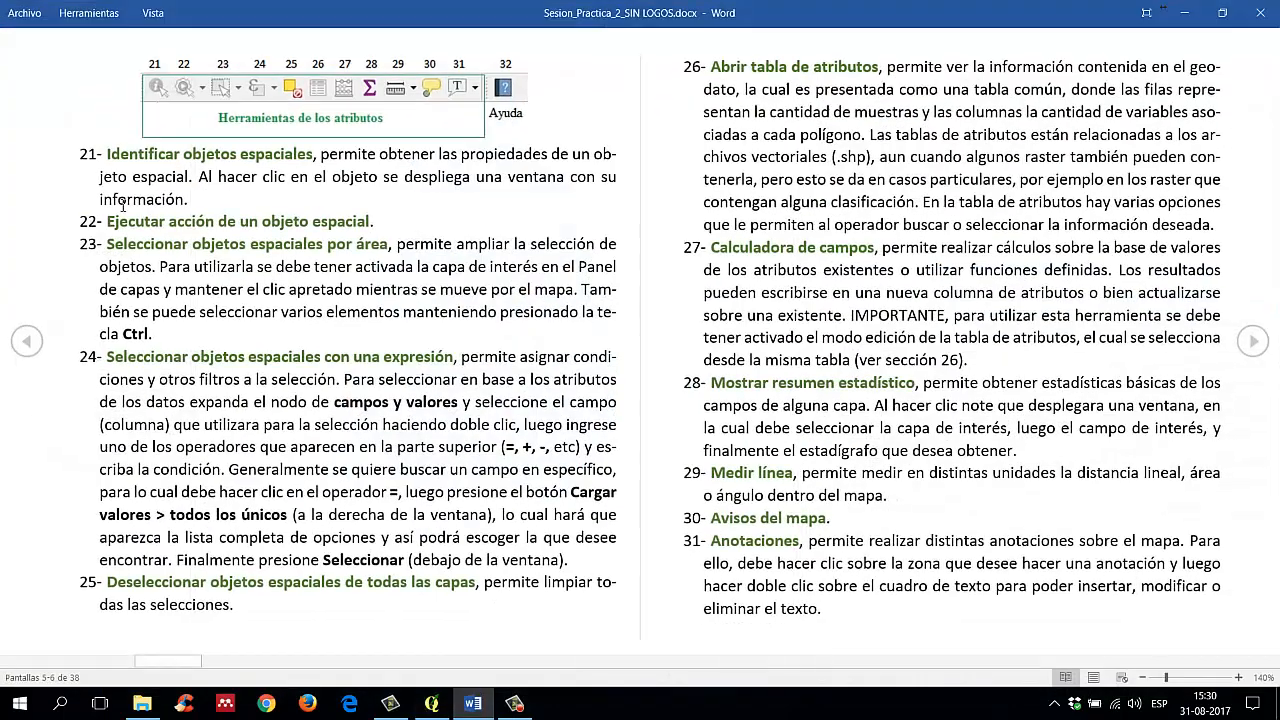
pyautogui.click(1183, 13)
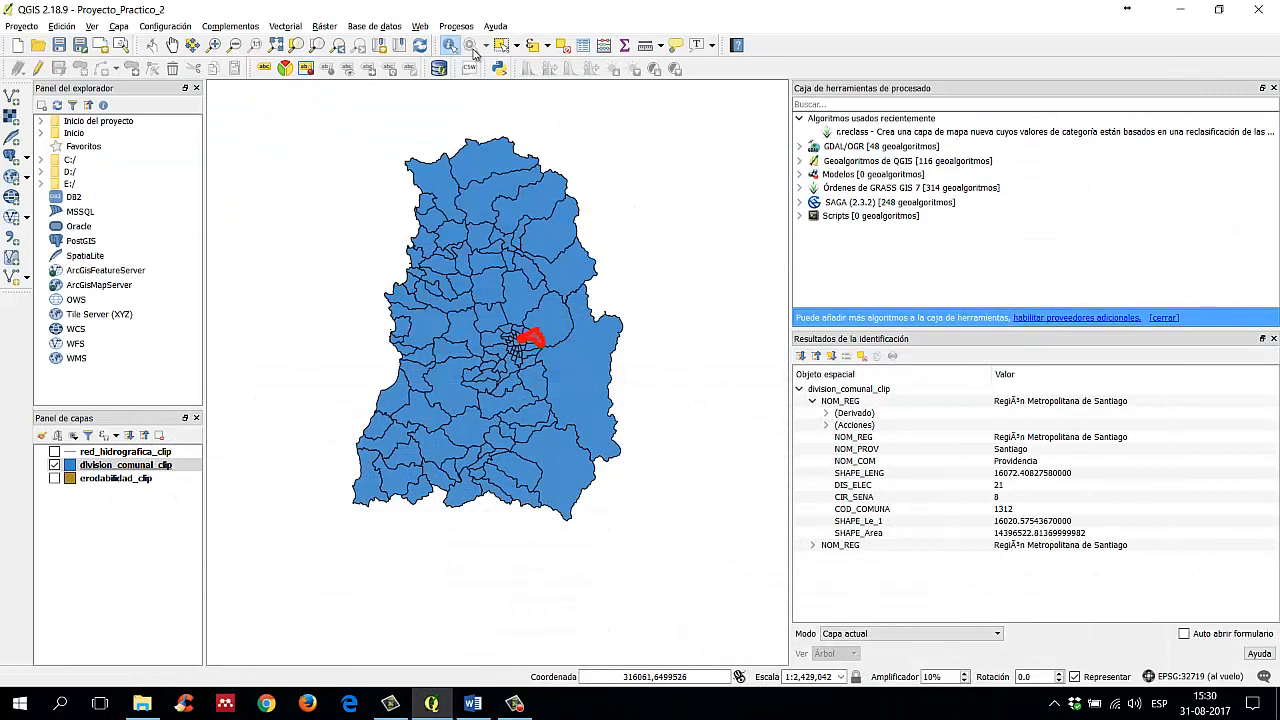
# Step: Make erodabilidad_clip, division_comunal_clip and red_hidrografica_clip the active layer in turn, and turn on red_hidrografica_clip's visibility
pyautogui.click(140, 478)
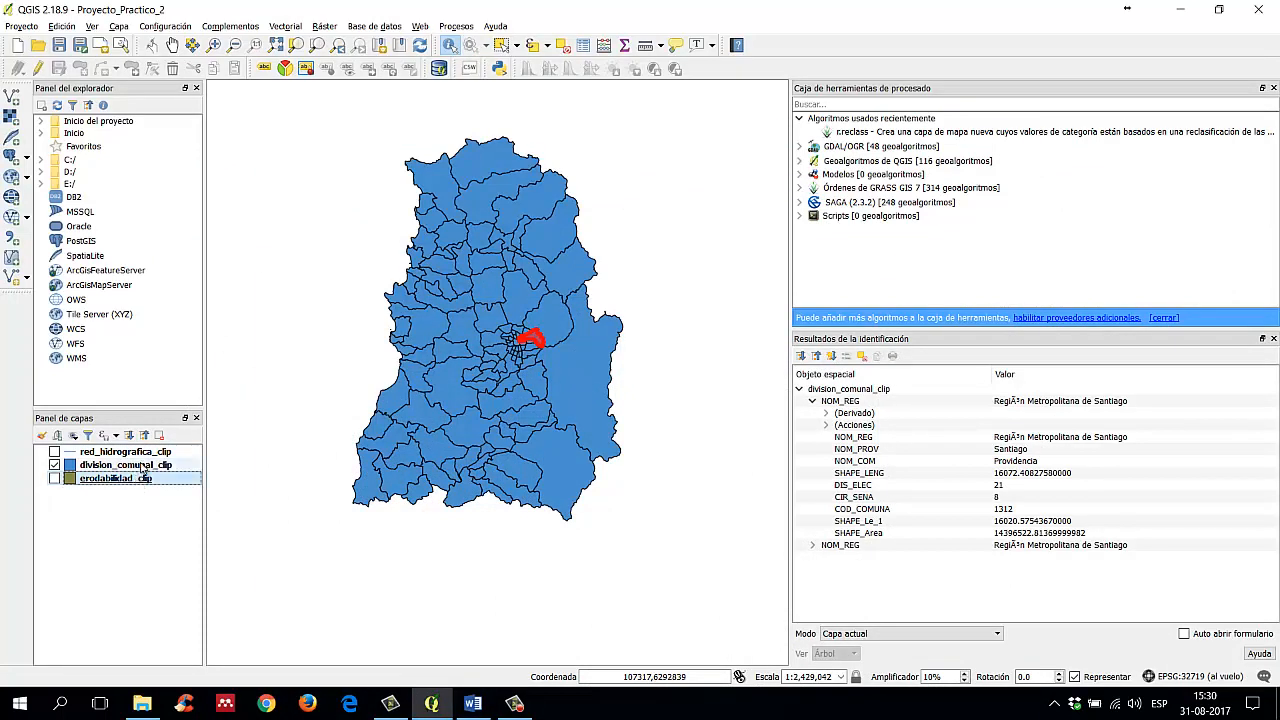
pyautogui.click(143, 467)
pyautogui.click(147, 452)
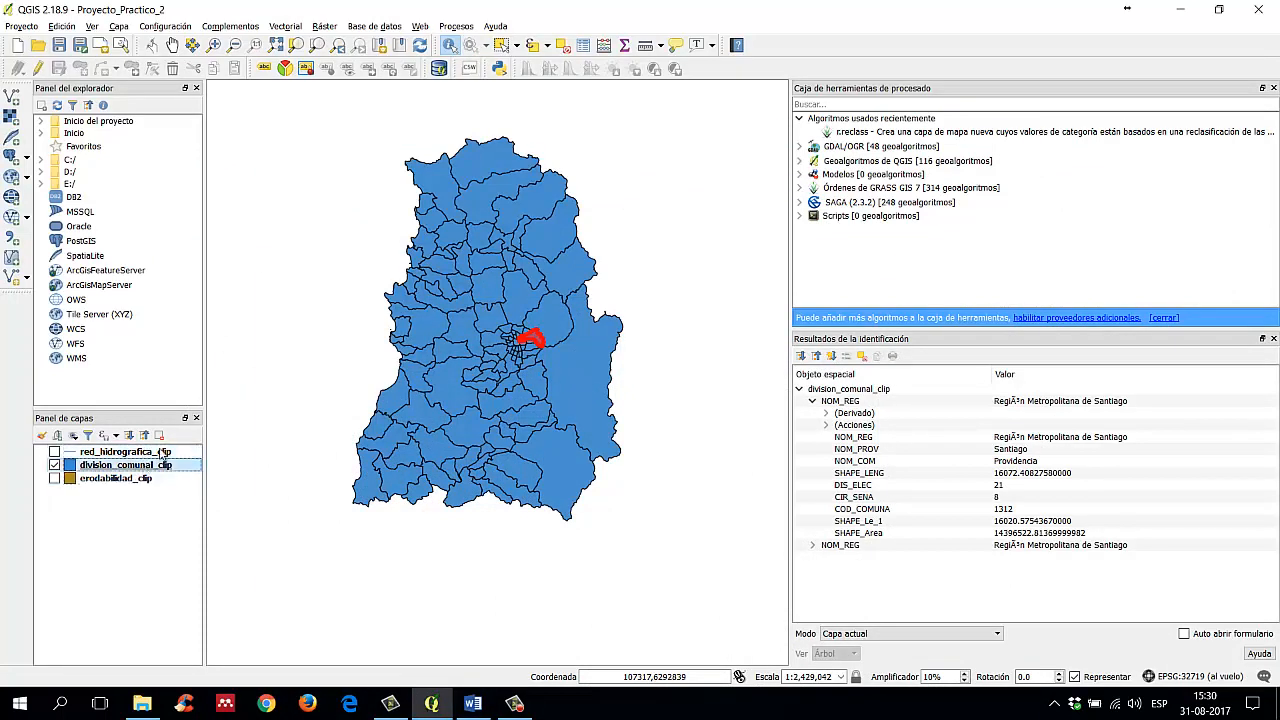
pyautogui.click(55, 452)
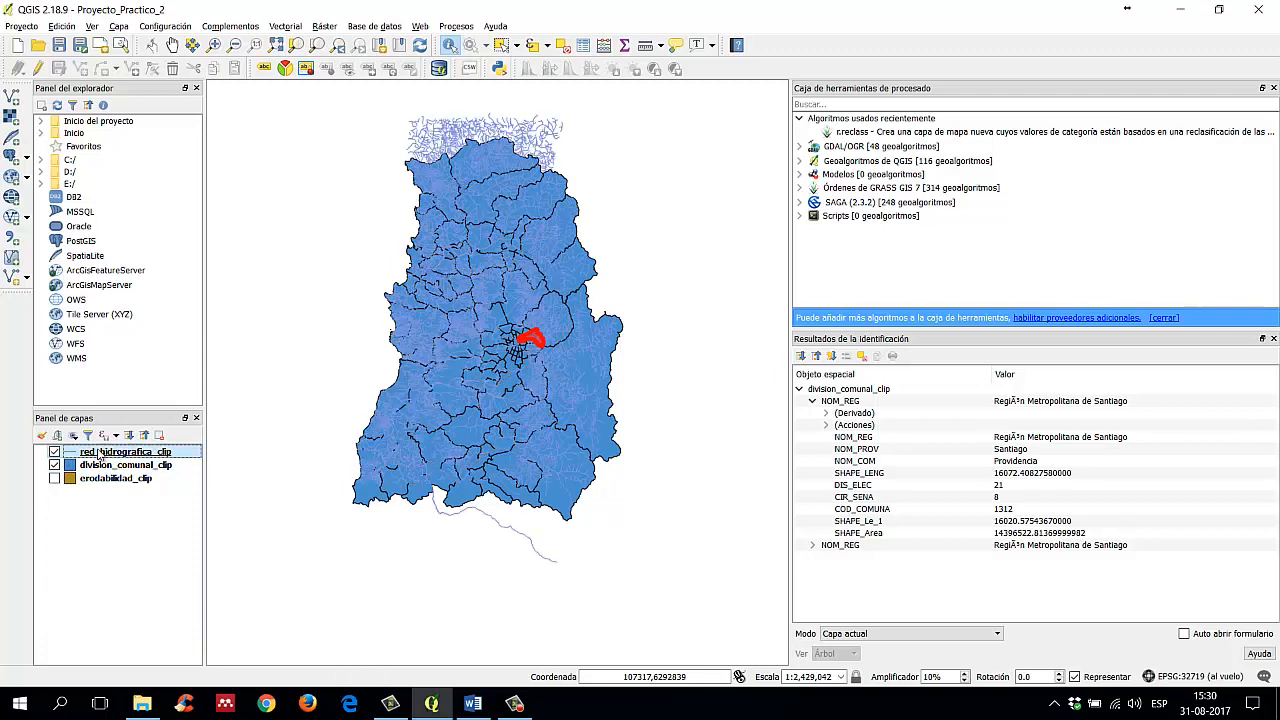
# Step: Alternate the active layer among the three layers, finish on division_comunal_clip, and hide red_hidrografica_clip
pyautogui.click(101, 464)
pyautogui.click(103, 453)
pyautogui.click(105, 465)
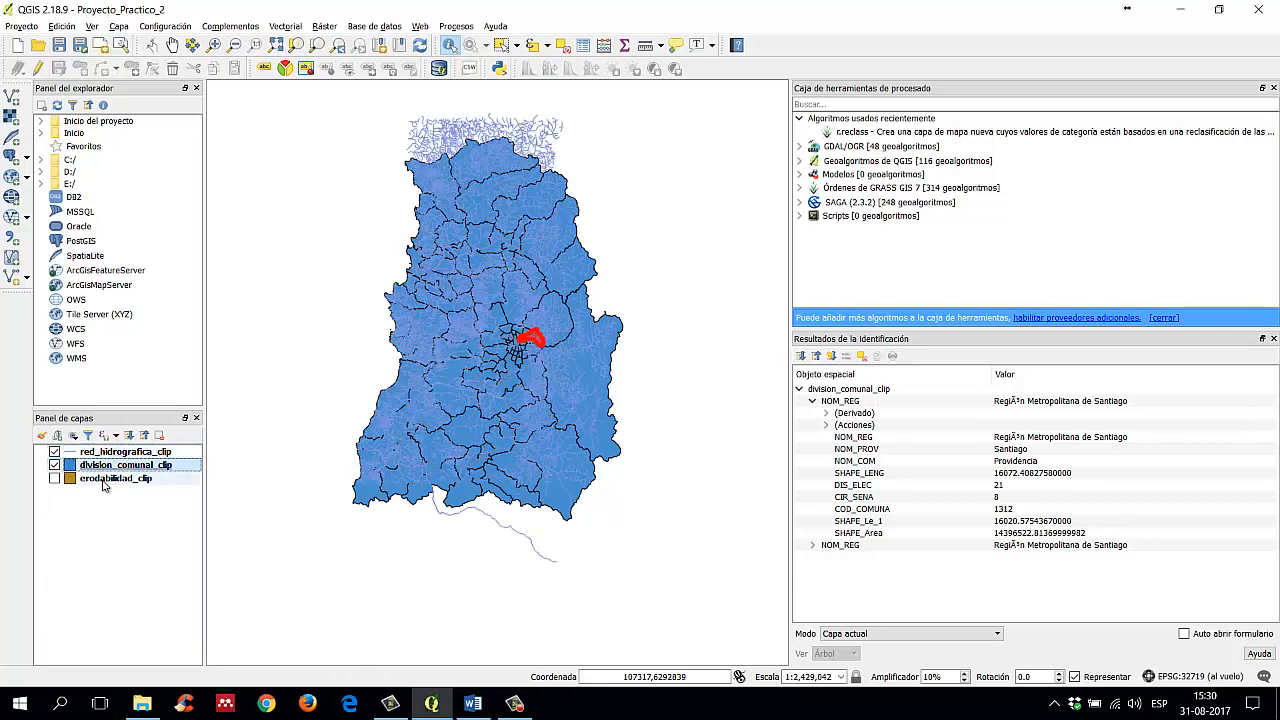
pyautogui.click(105, 479)
pyautogui.click(122, 465)
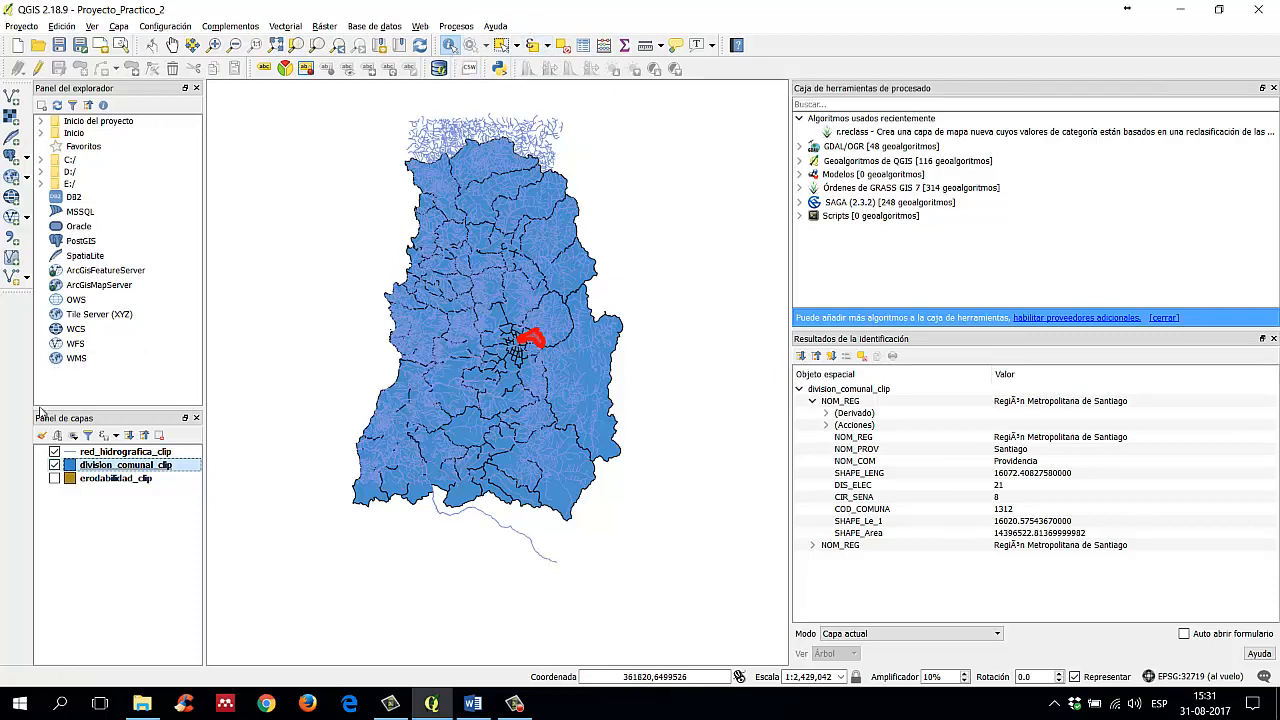
pyautogui.click(54, 451)
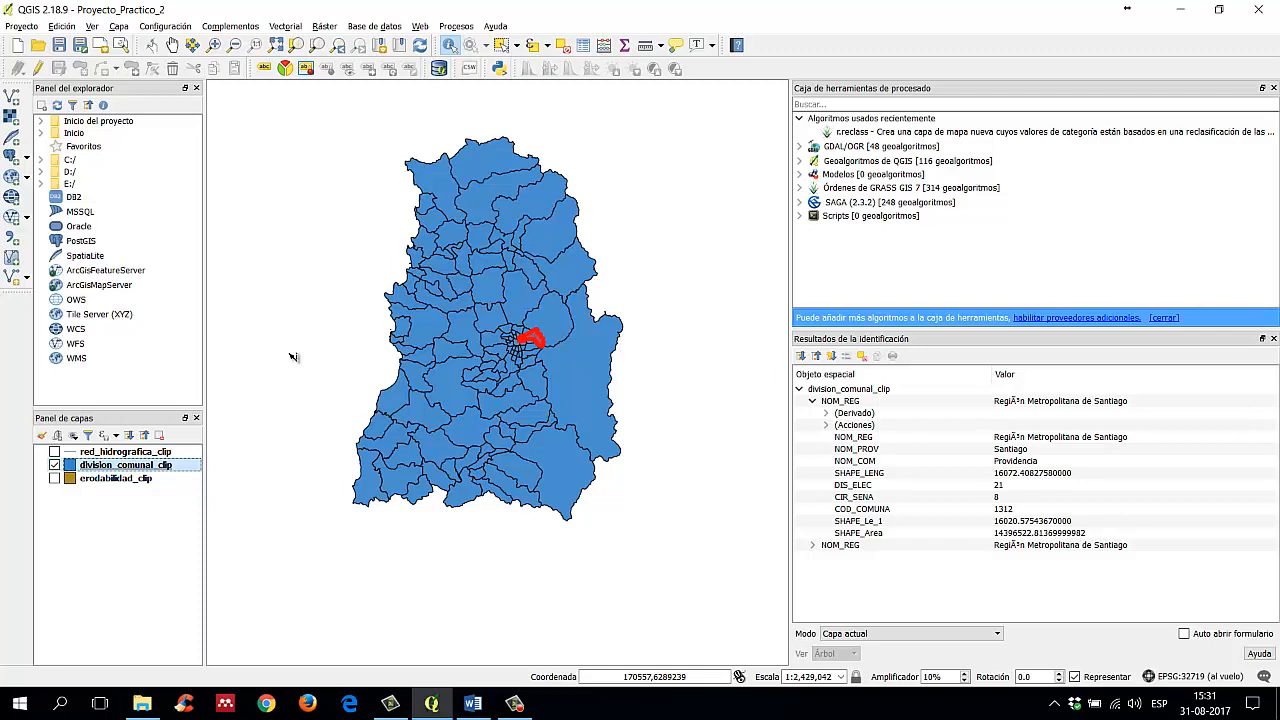
# Step: Identify communes on the eastern side of division_comunal_clip, including Los Andes, and clear the identification results on an empty area
pyautogui.click(612, 332)
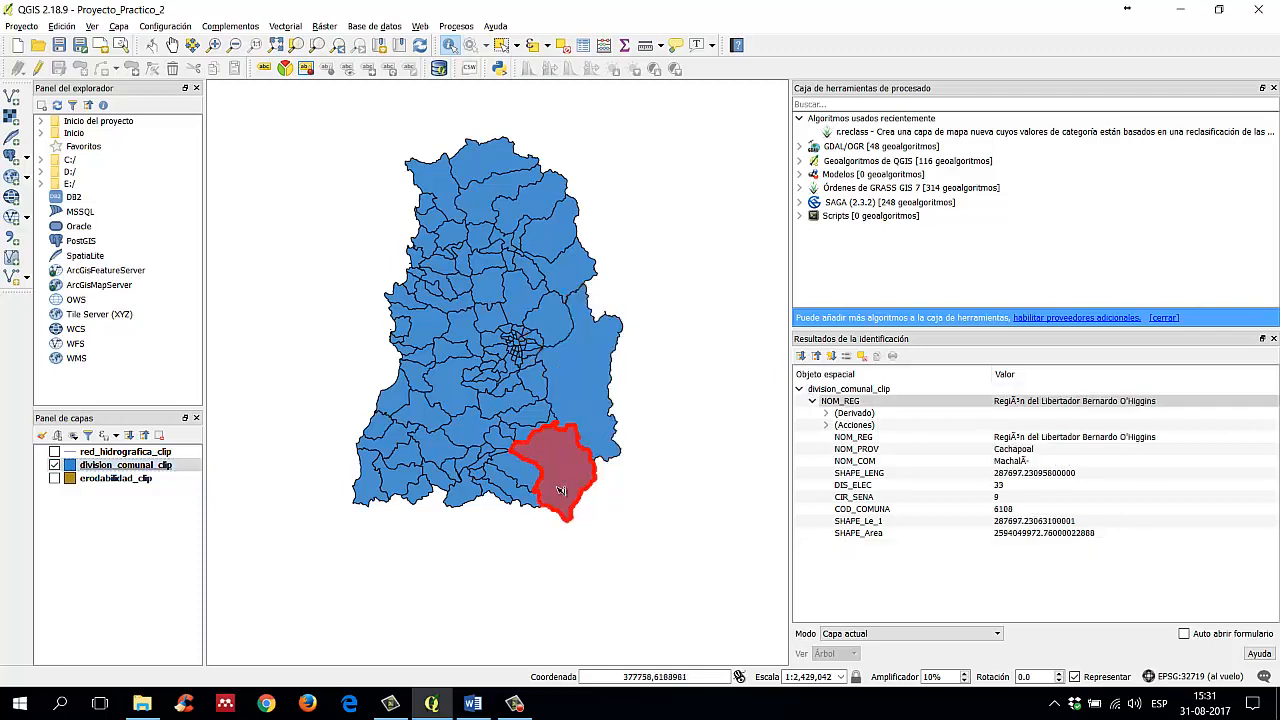
pyautogui.click(564, 284)
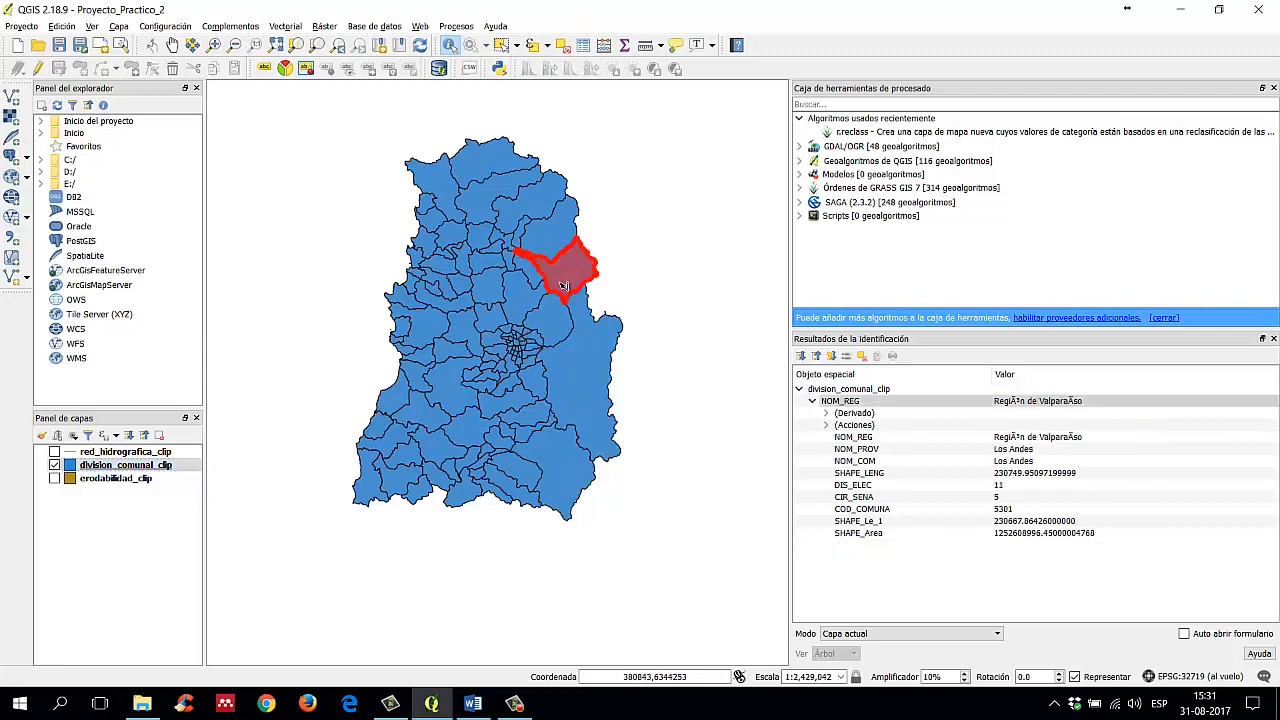
pyautogui.click(629, 191)
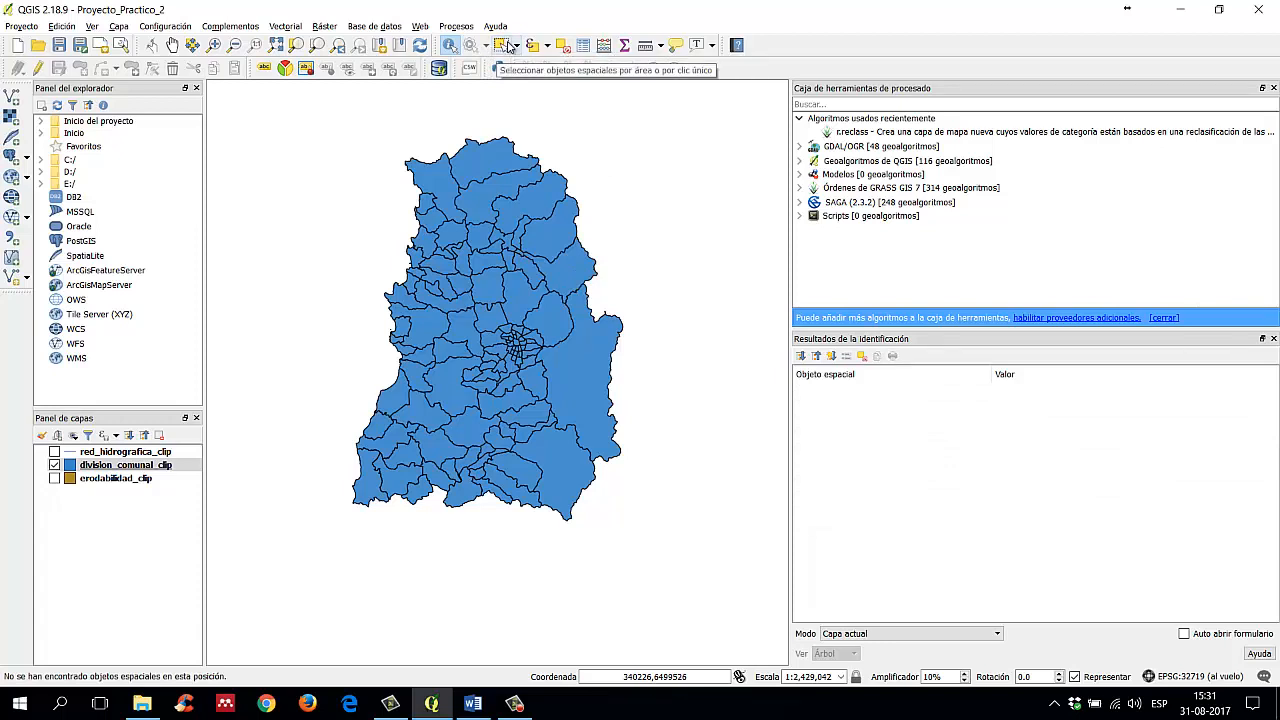
# Step: Activate feature selection by area or single click and select individual communes one at a time along the east and south
pyautogui.click(506, 45)
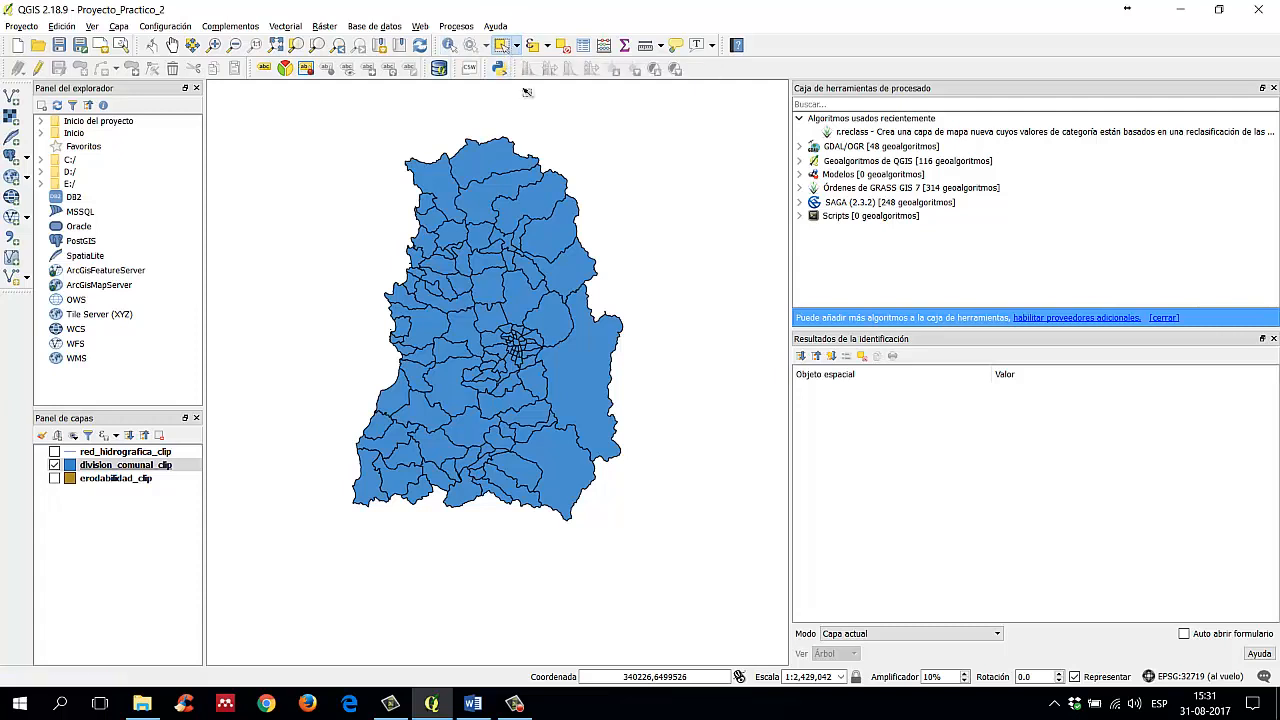
pyautogui.click(566, 238)
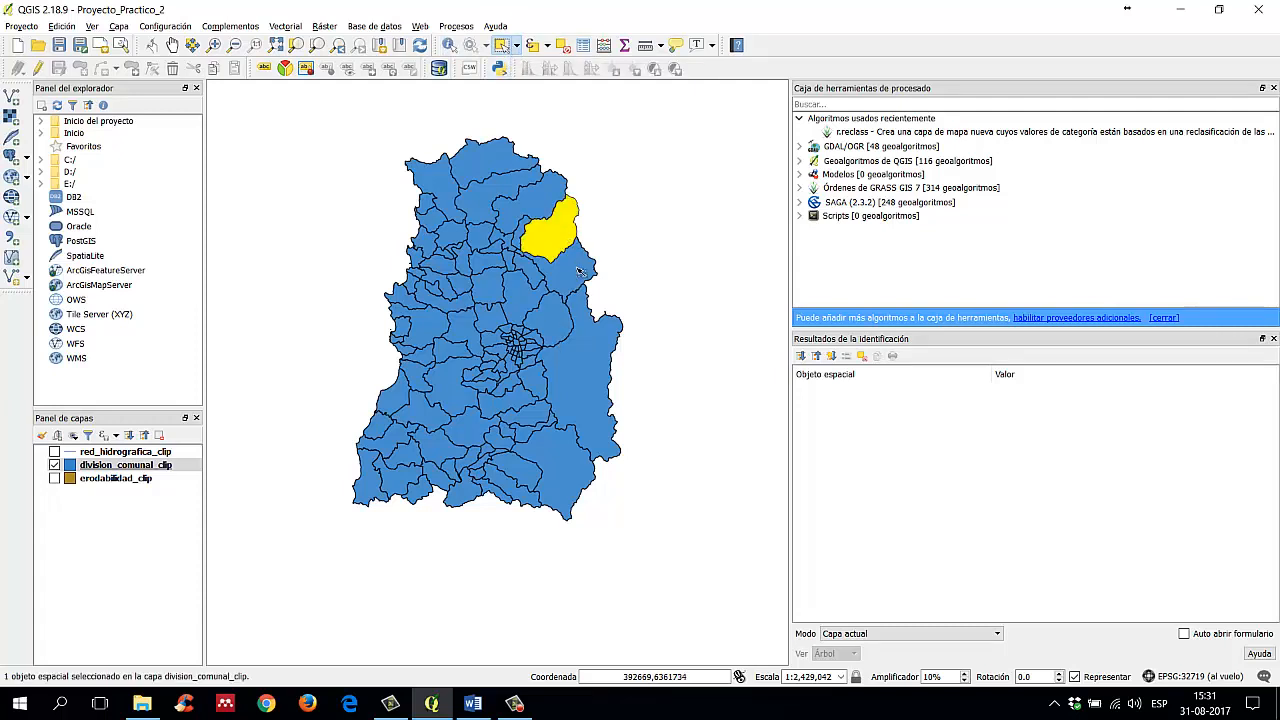
pyautogui.click(578, 276)
pyautogui.click(599, 410)
pyautogui.click(559, 333)
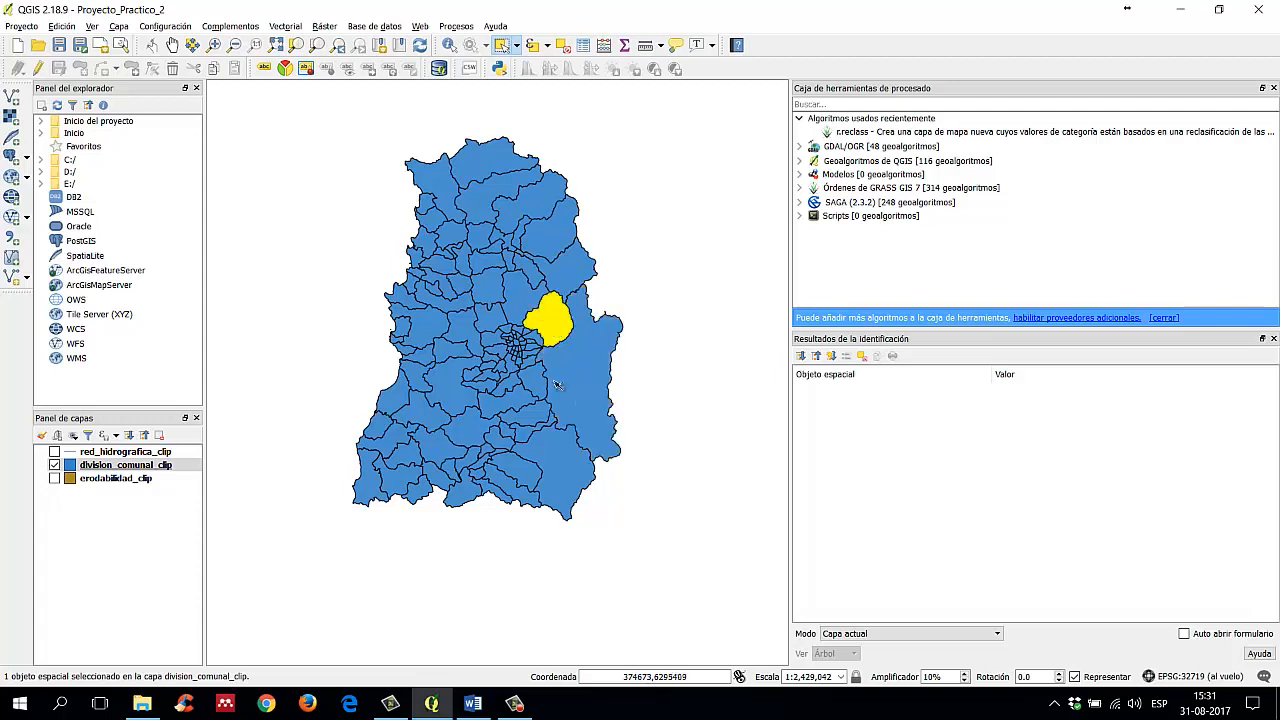
pyautogui.click(540, 460)
pyautogui.click(514, 470)
pyautogui.click(502, 486)
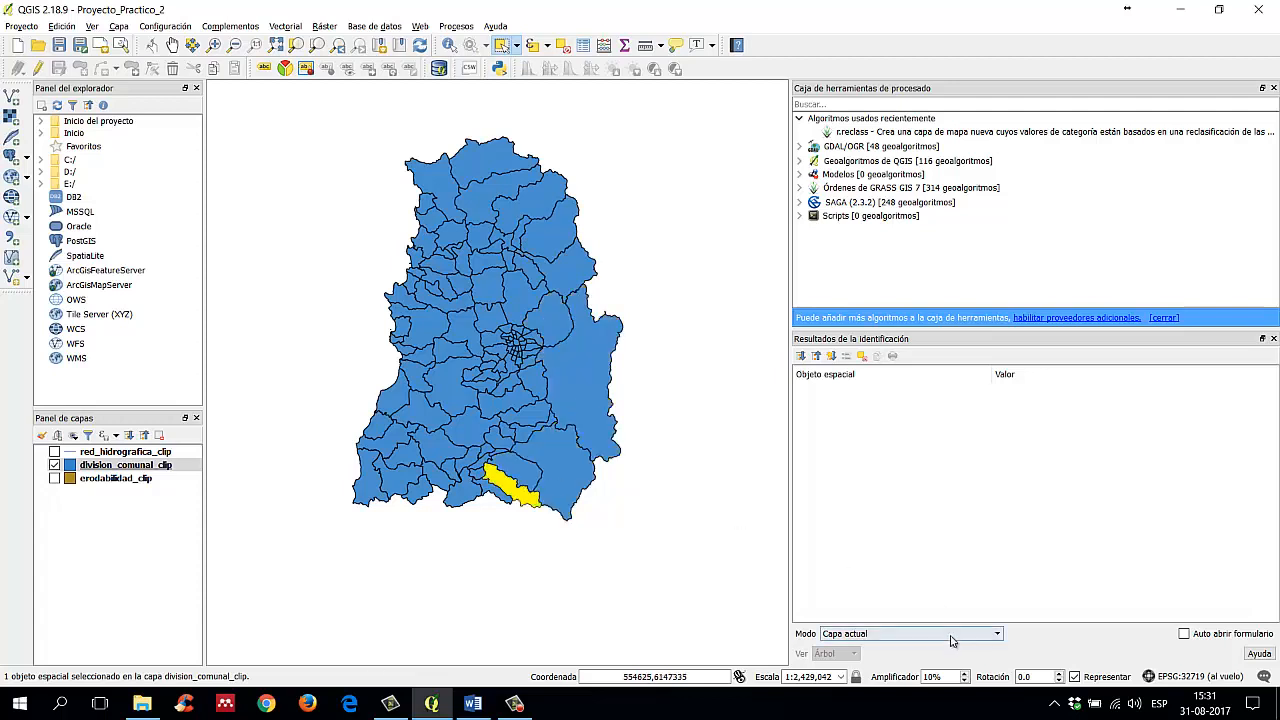
# Step: Select single communes one at a time from the southwest and centre to the northeast, and clear the selection
pyautogui.click(443, 455)
pyautogui.click(463, 425)
pyautogui.click(462, 395)
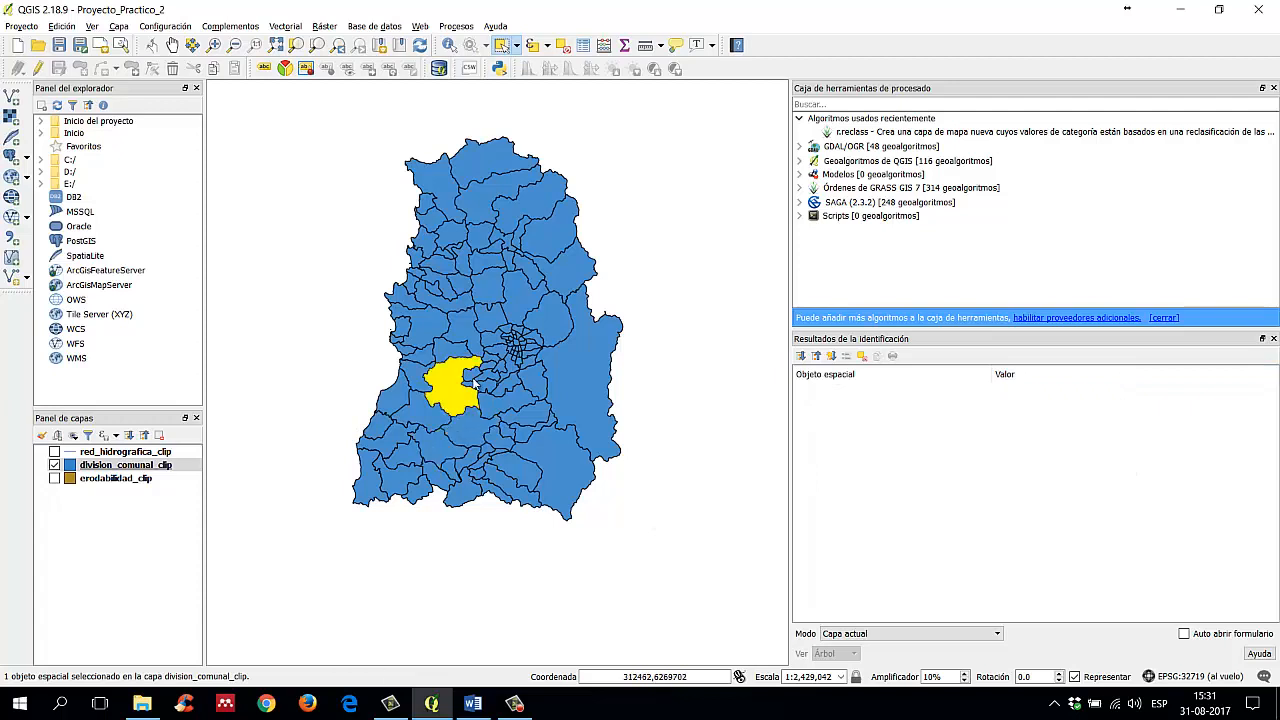
pyautogui.click(472, 376)
pyautogui.click(595, 370)
pyautogui.click(563, 263)
pyautogui.click(553, 245)
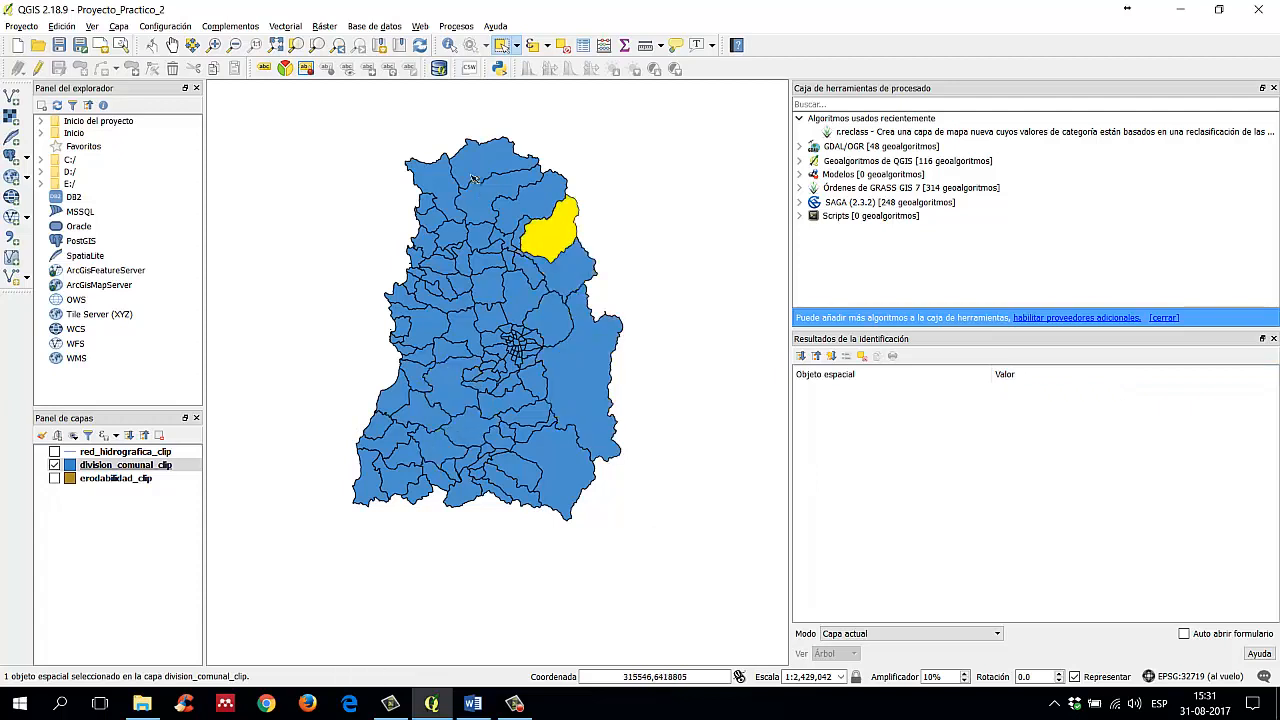
pyautogui.click(357, 126)
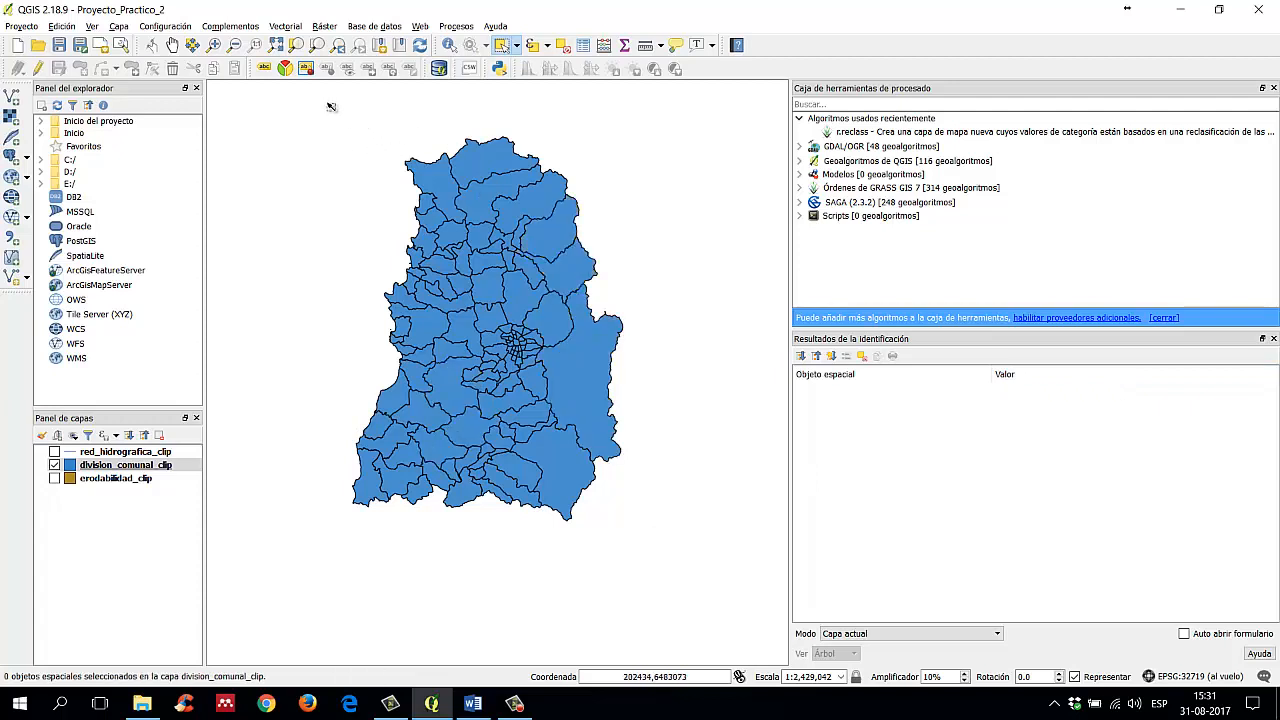
# Step: Select groups of communes with rectangles over the northern, southern and eastern-central parts of division_comunal_clip, and clear the selection
pyautogui.moveTo(332, 109); pyautogui.dragTo(675, 325)
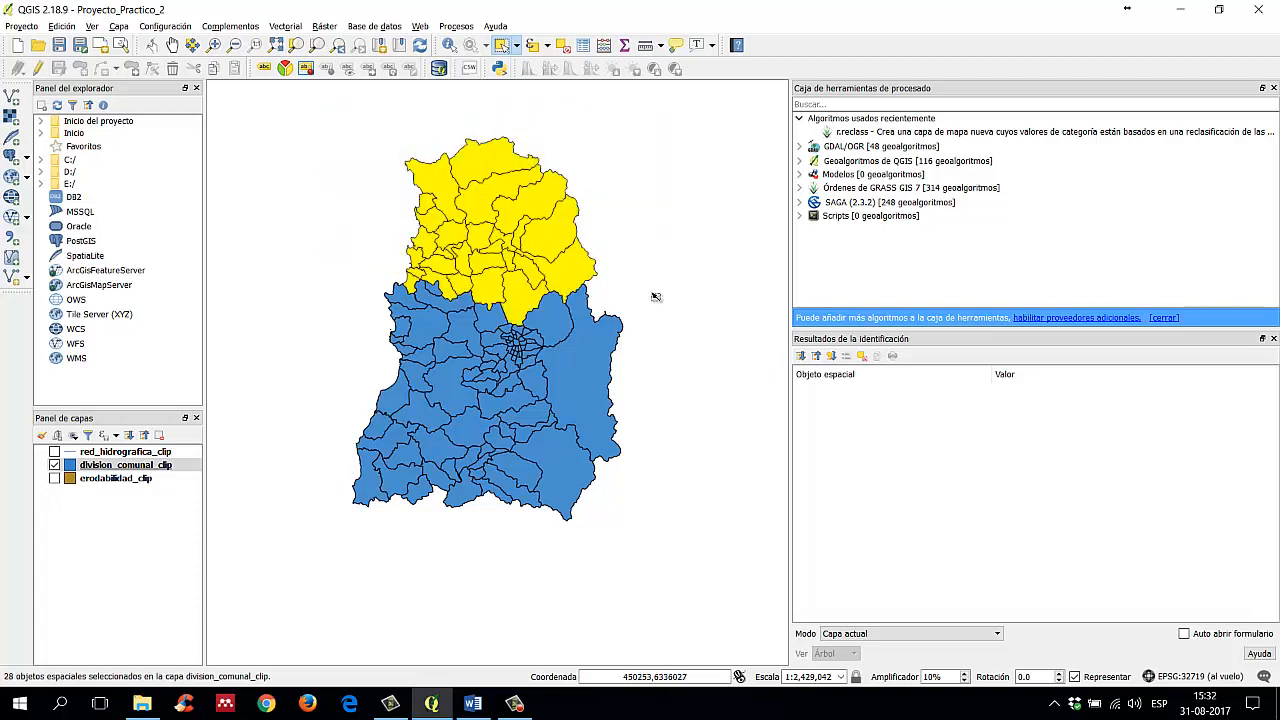
pyautogui.moveTo(693, 546); pyautogui.dragTo(252, 436)
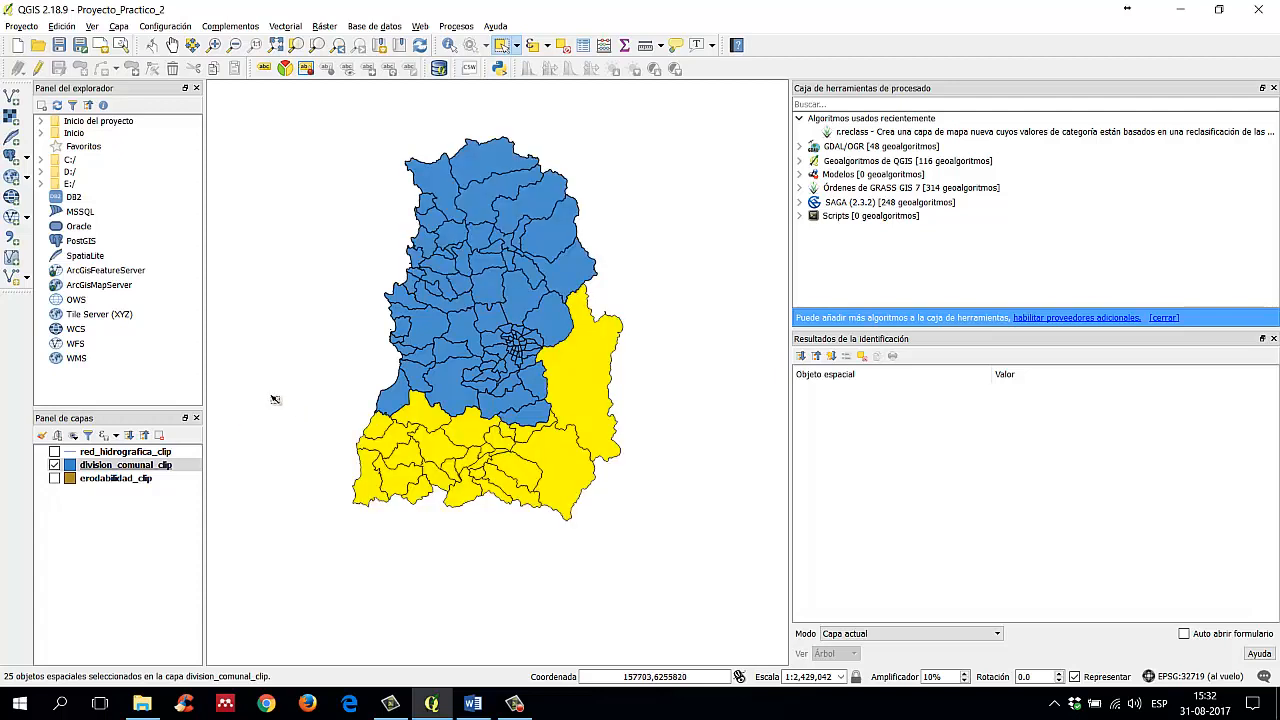
pyautogui.click(276, 399)
pyautogui.moveTo(647, 279); pyautogui.dragTo(484, 434)
pyautogui.click(676, 497)
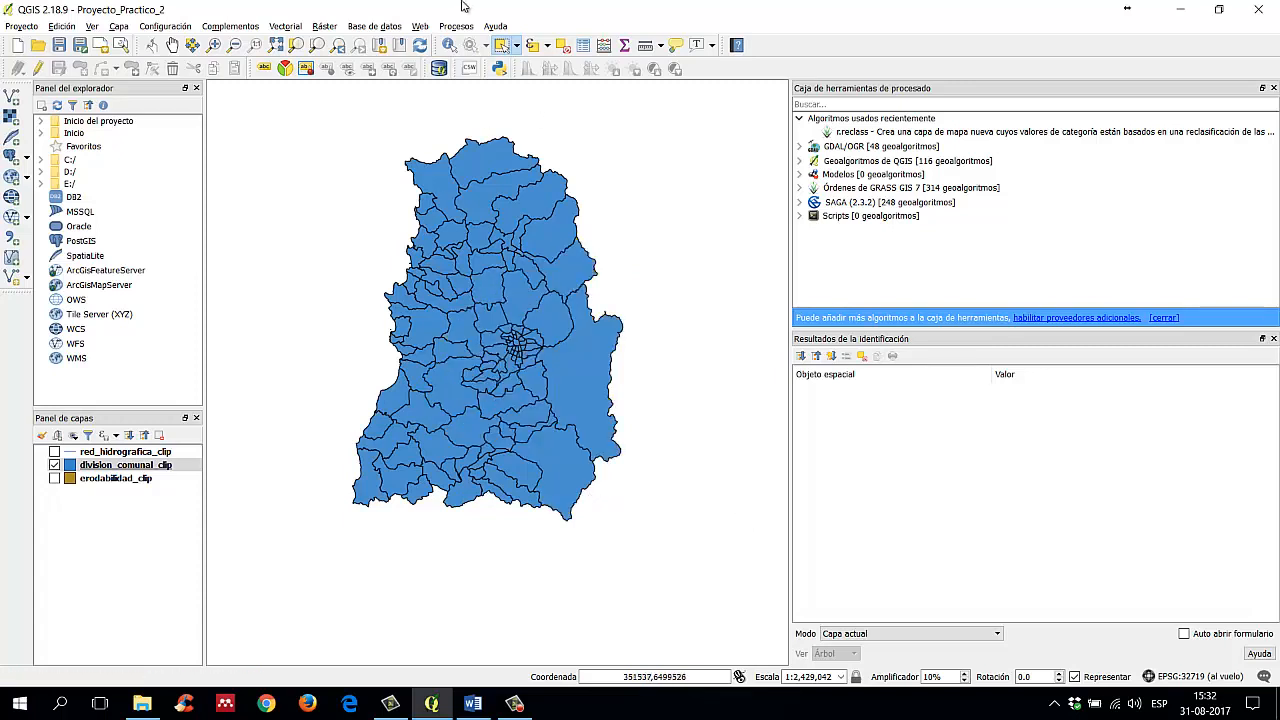
# Step: Select the communes of division_comunal_clip by polygon, outlining the whole territory while leaving out the small central communes
pyautogui.click(519, 50)
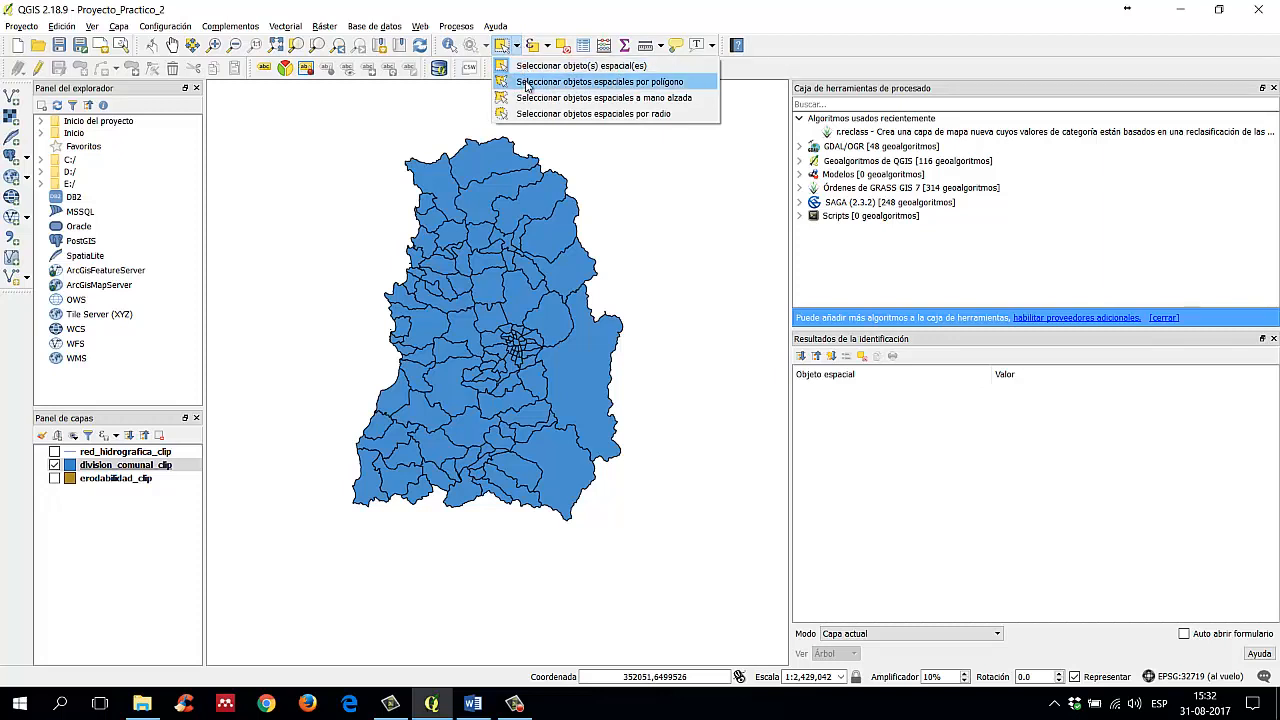
pyautogui.click(597, 82)
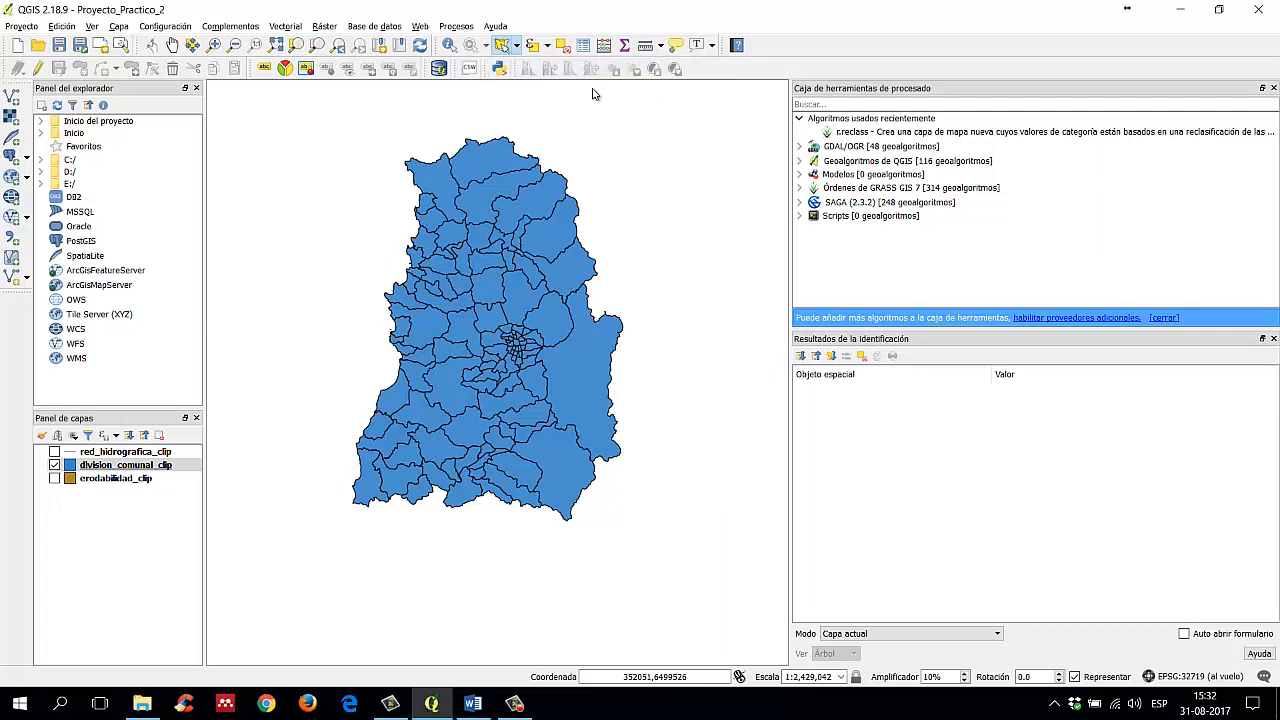
pyautogui.click(299, 149)
pyautogui.click(453, 121)
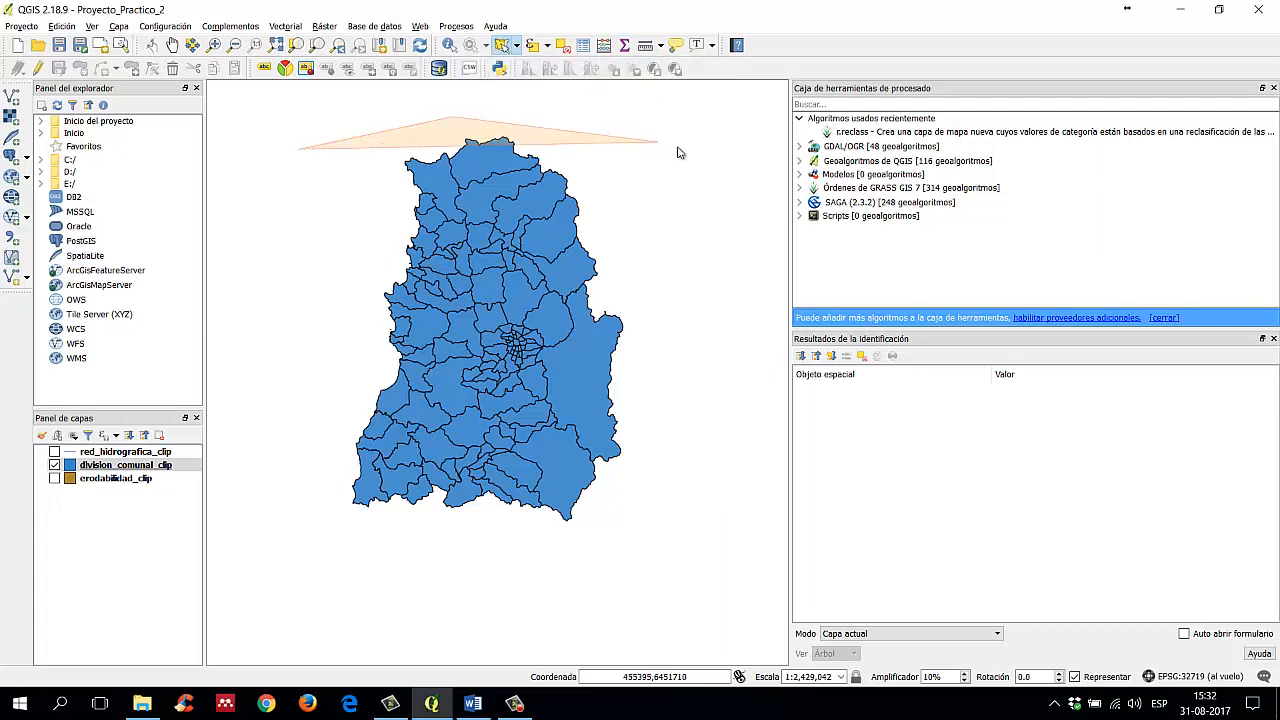
pyautogui.click(687, 149)
pyautogui.click(660, 292)
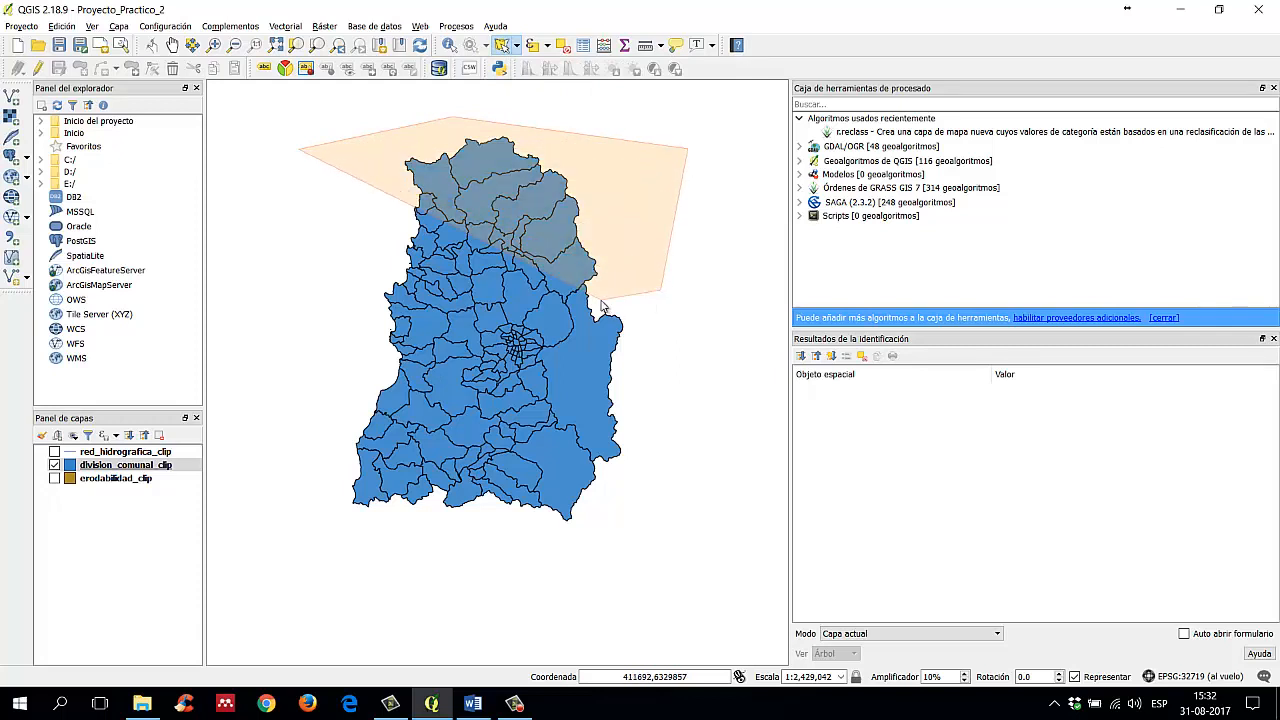
pyautogui.click(600, 301)
pyautogui.click(579, 365)
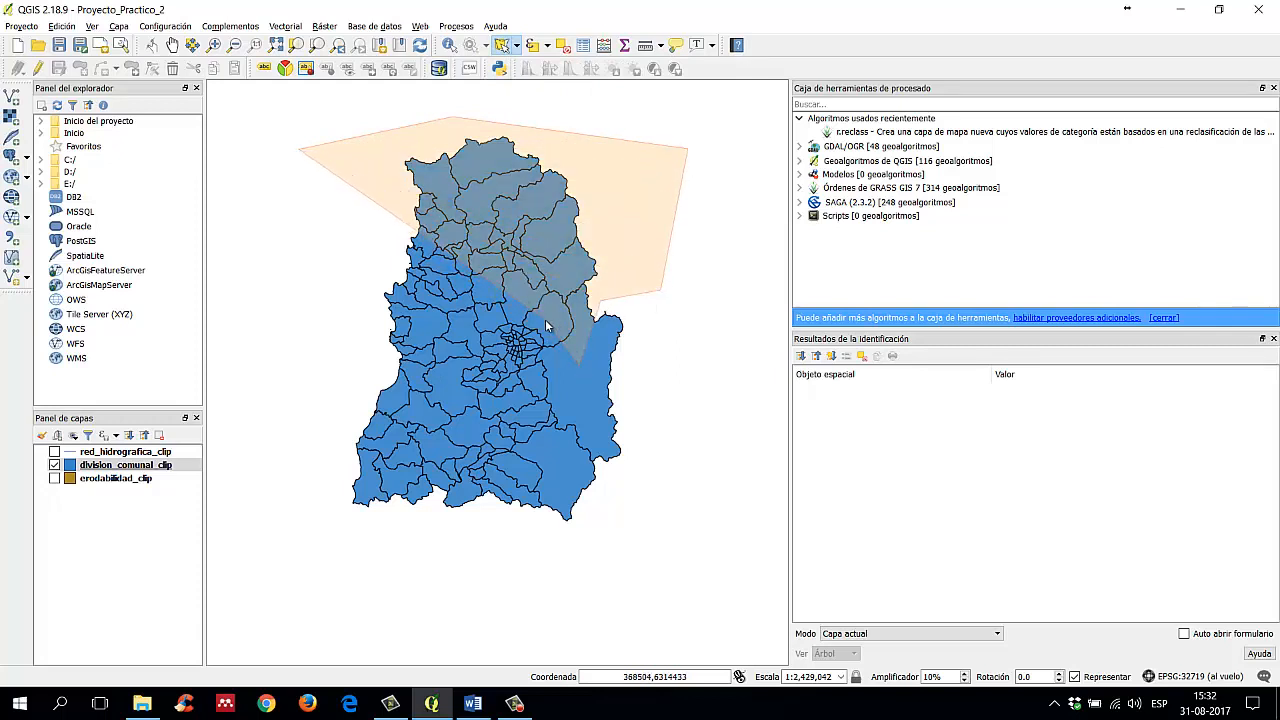
pyautogui.click(546, 321)
pyautogui.click(492, 320)
pyautogui.click(489, 342)
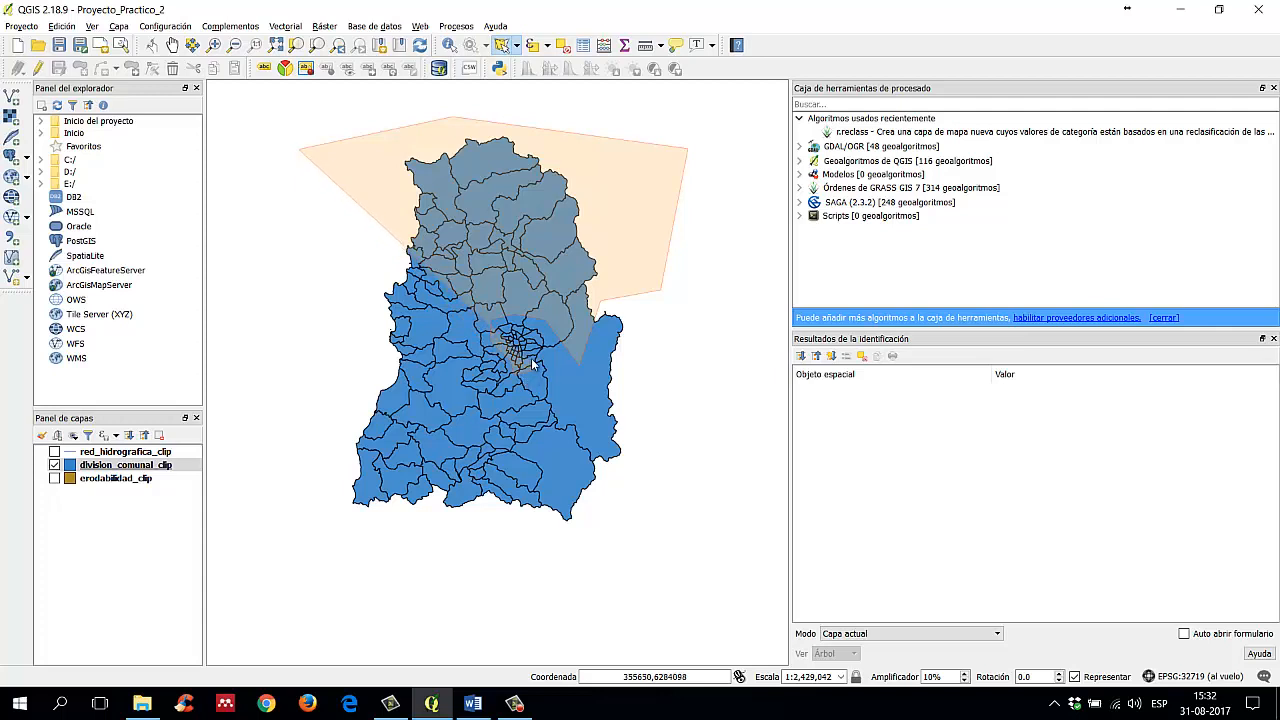
pyautogui.click(661, 547)
pyautogui.click(457, 573)
pyautogui.click(313, 541)
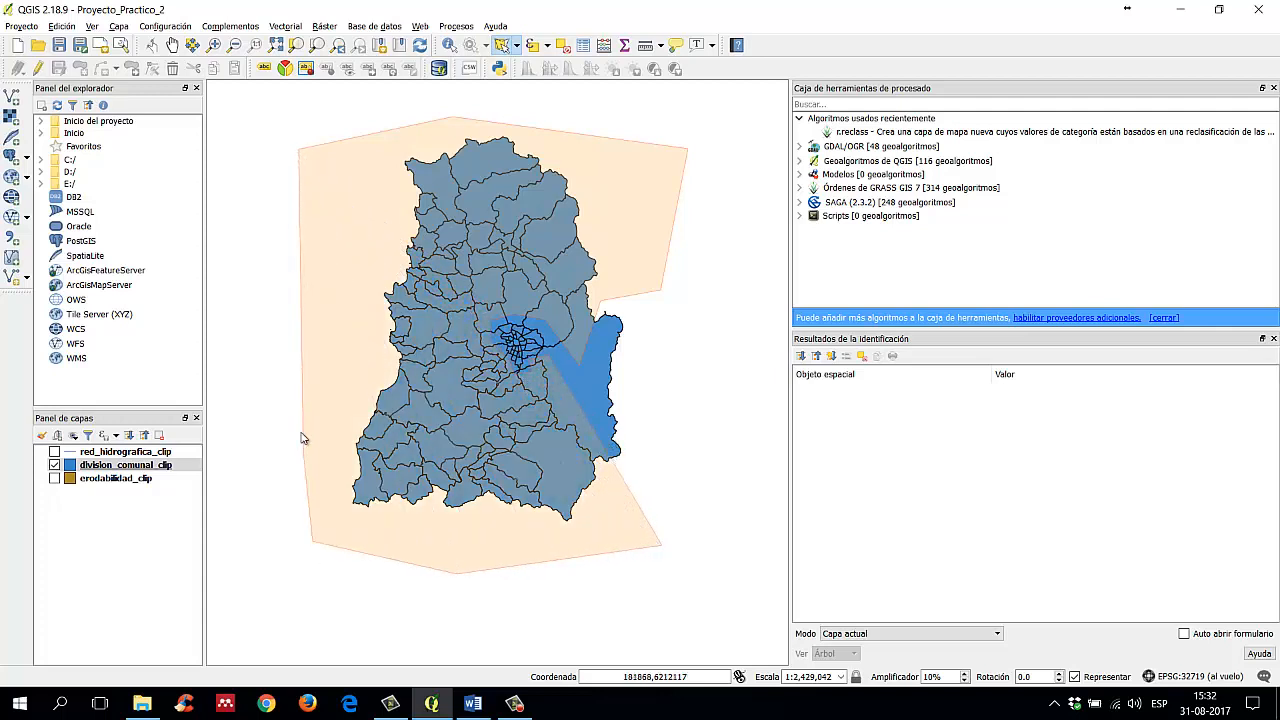
pyautogui.rightClick(293, 308)
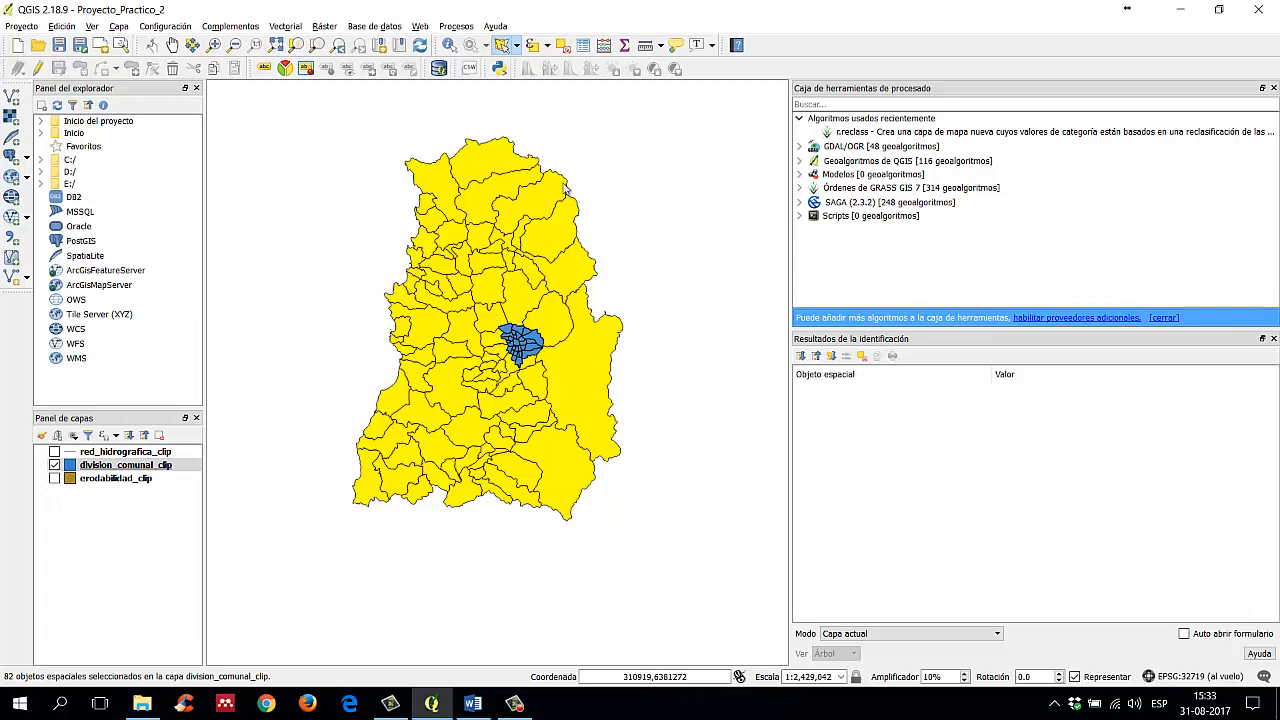
# Step: Replace the selection by drawing a polygon that crosses the northernmost communes of division_comunal_clip
pyautogui.click(630, 128)
pyautogui.click(728, 252)
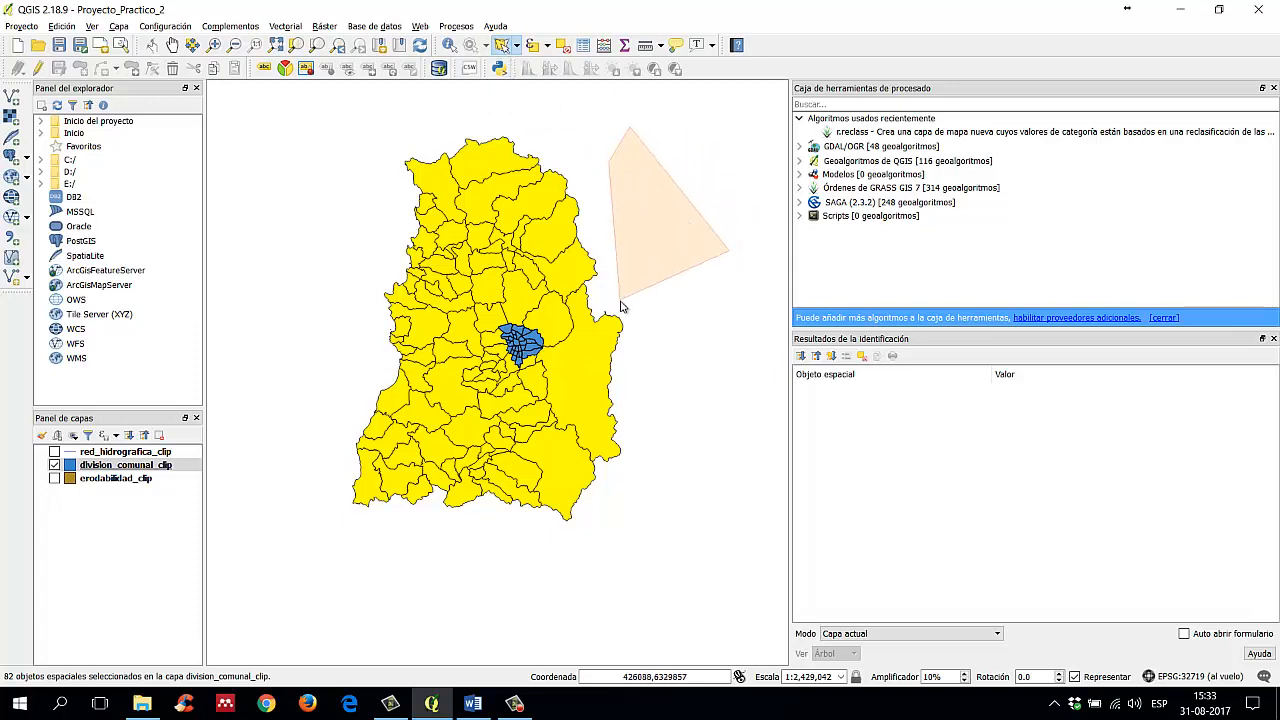
pyautogui.click(620, 300)
pyautogui.click(578, 160)
pyautogui.click(480, 115)
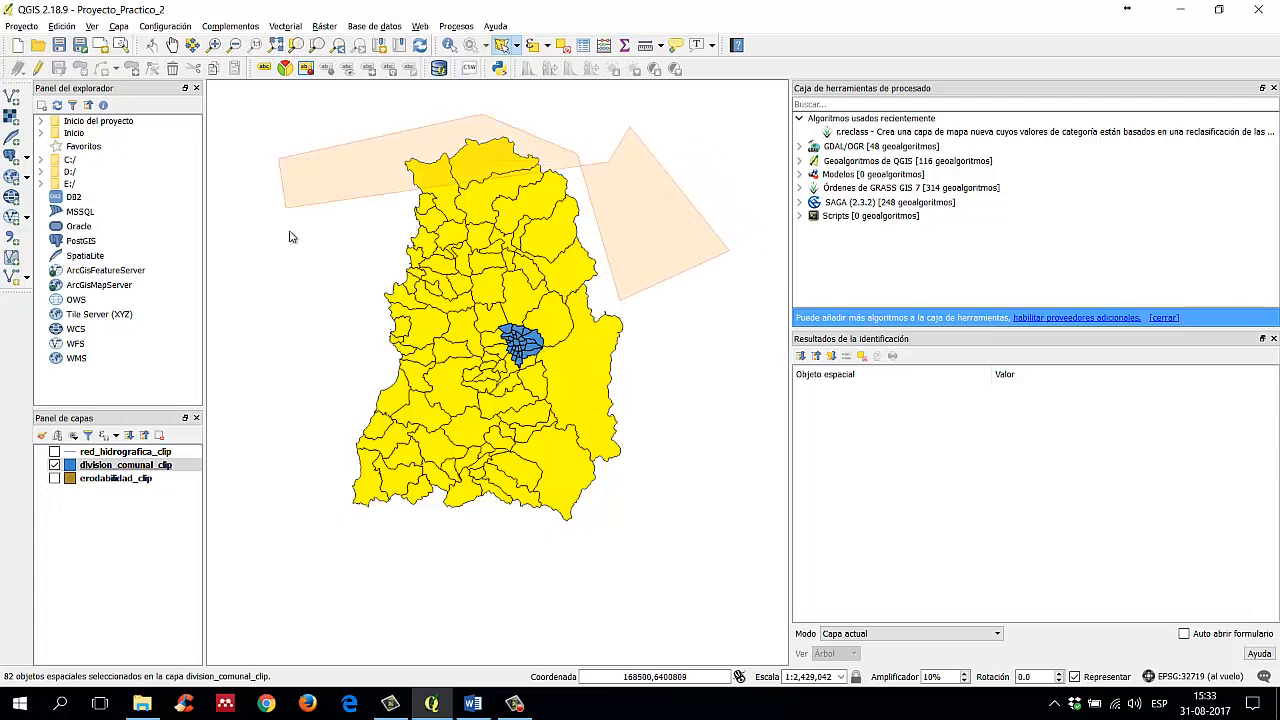
pyautogui.rightClick(298, 316)
# Step: Draw a small polygon over the northwestern corner to select only the northwesternmost commune
pyautogui.click(308, 328)
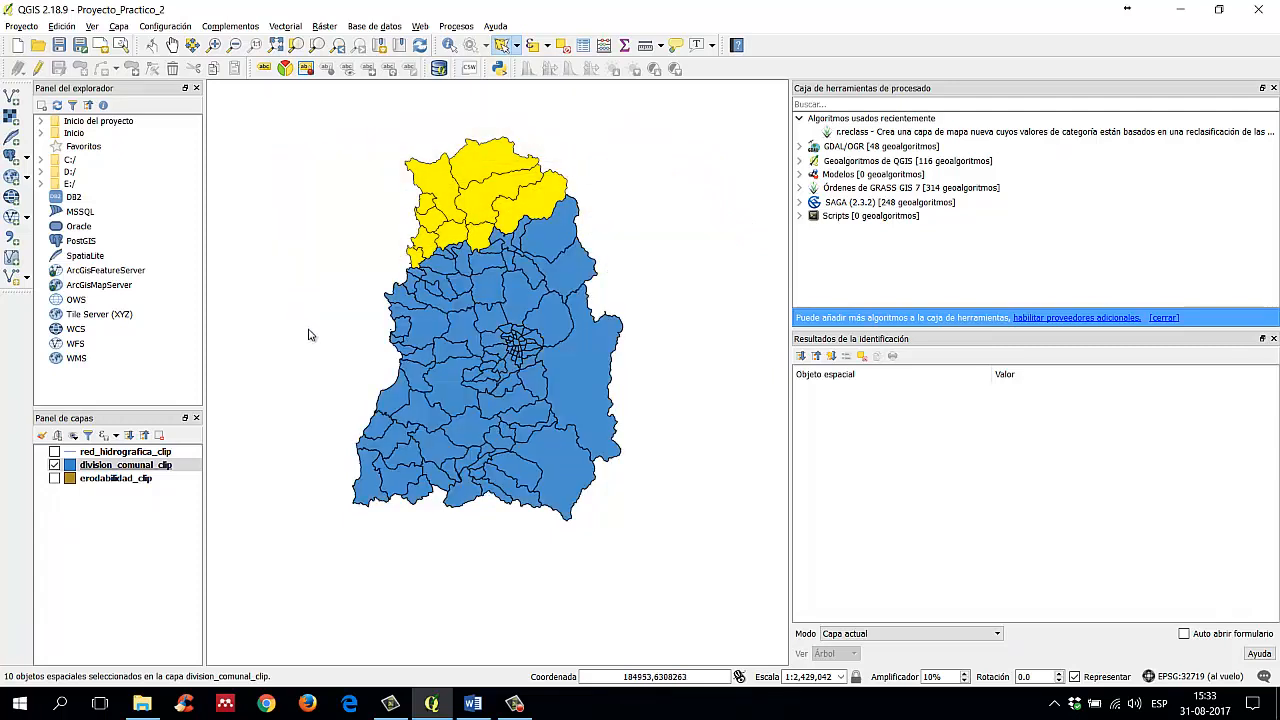
pyautogui.click(439, 180)
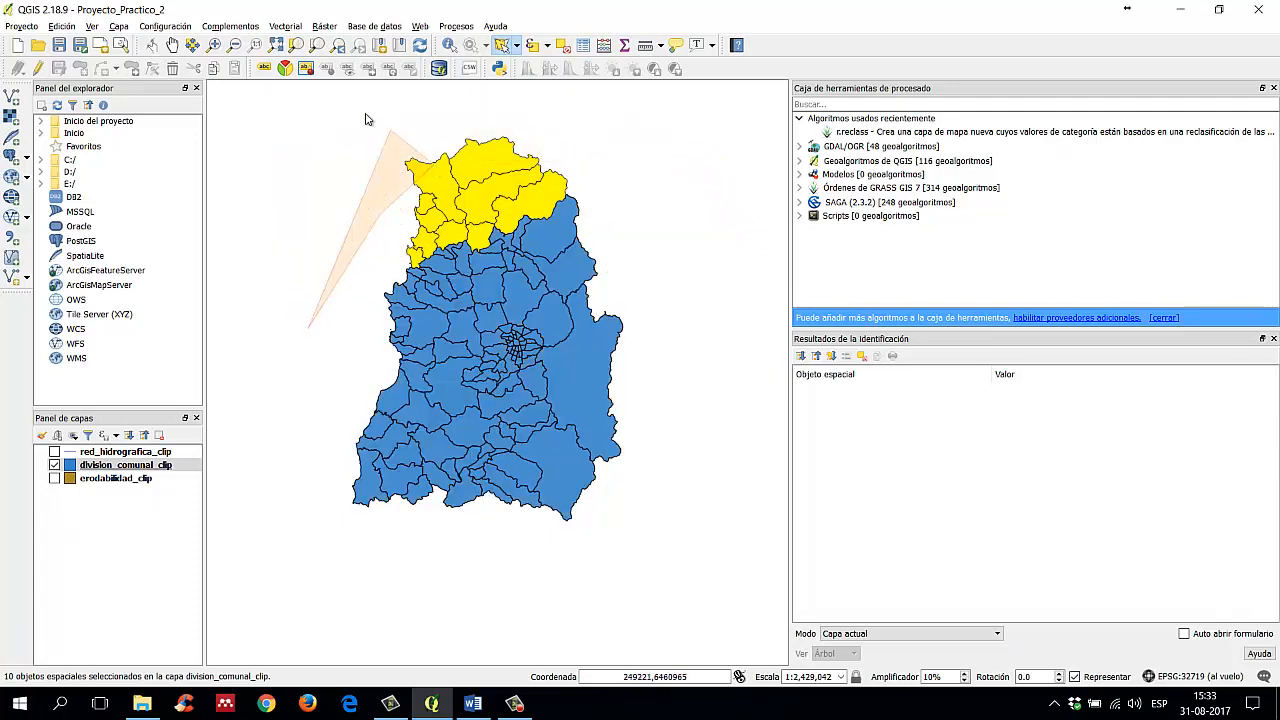
pyautogui.click(366, 113)
pyautogui.rightClick(253, 172)
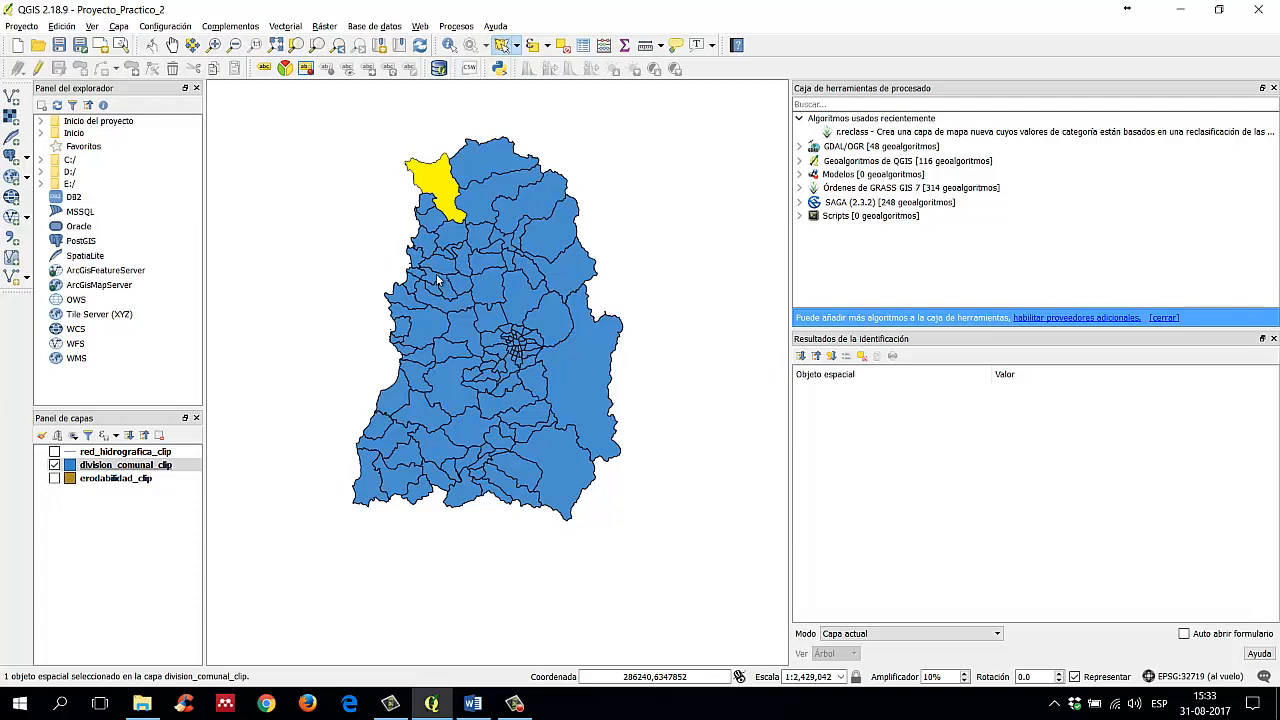
# Step: Activate freehand feature selection, clear the selection, and draw a freehand outline through the outer communes, leaving out those in the centre and south-centre
pyautogui.click(516, 46)
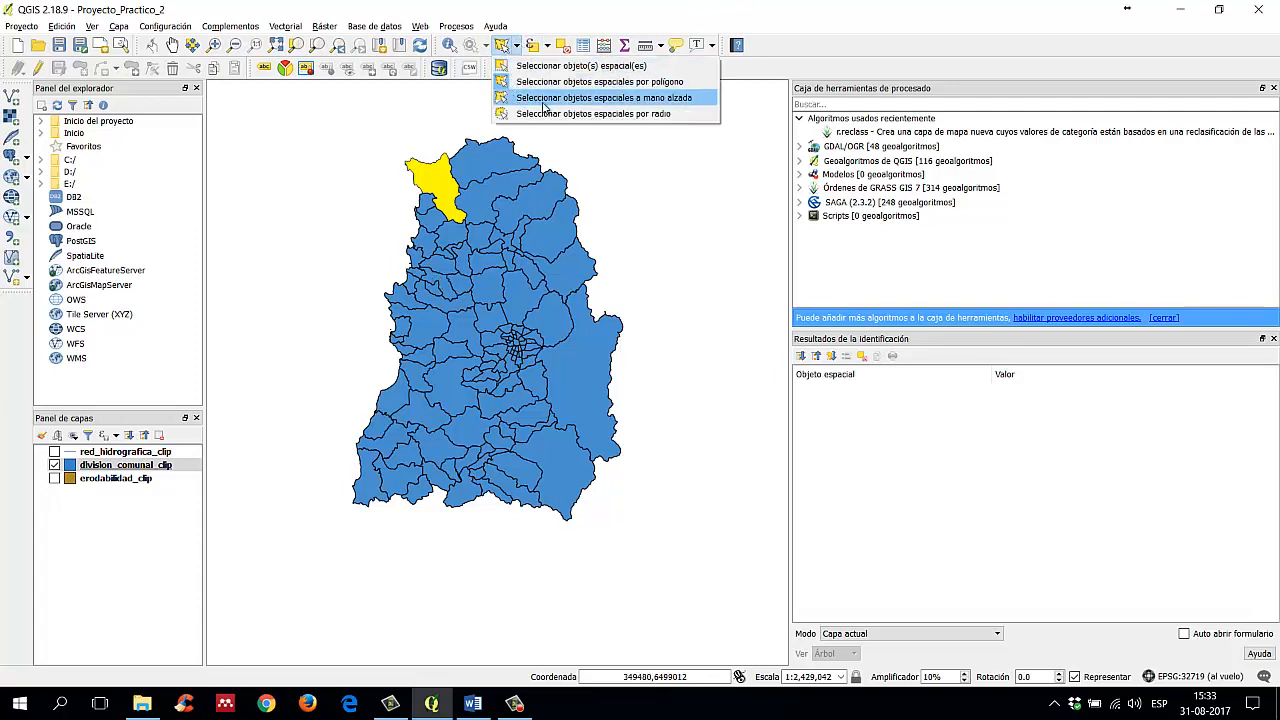
pyautogui.click(602, 99)
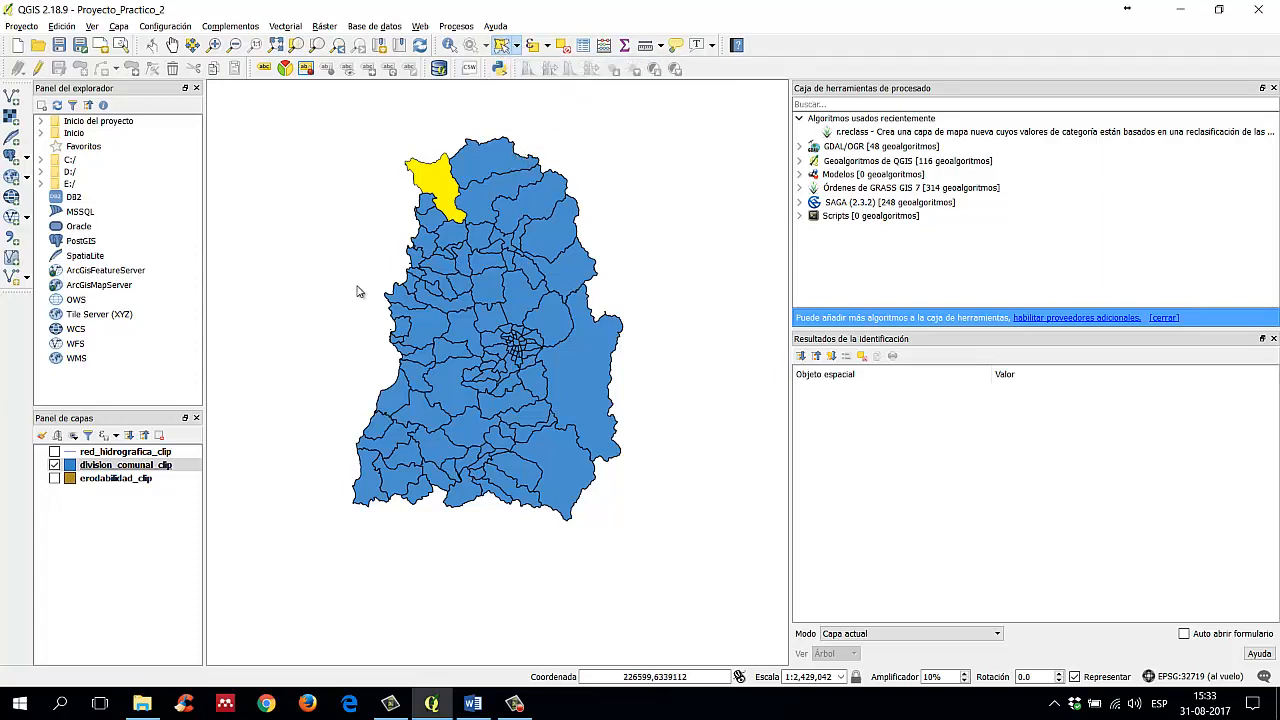
pyautogui.click(332, 215)
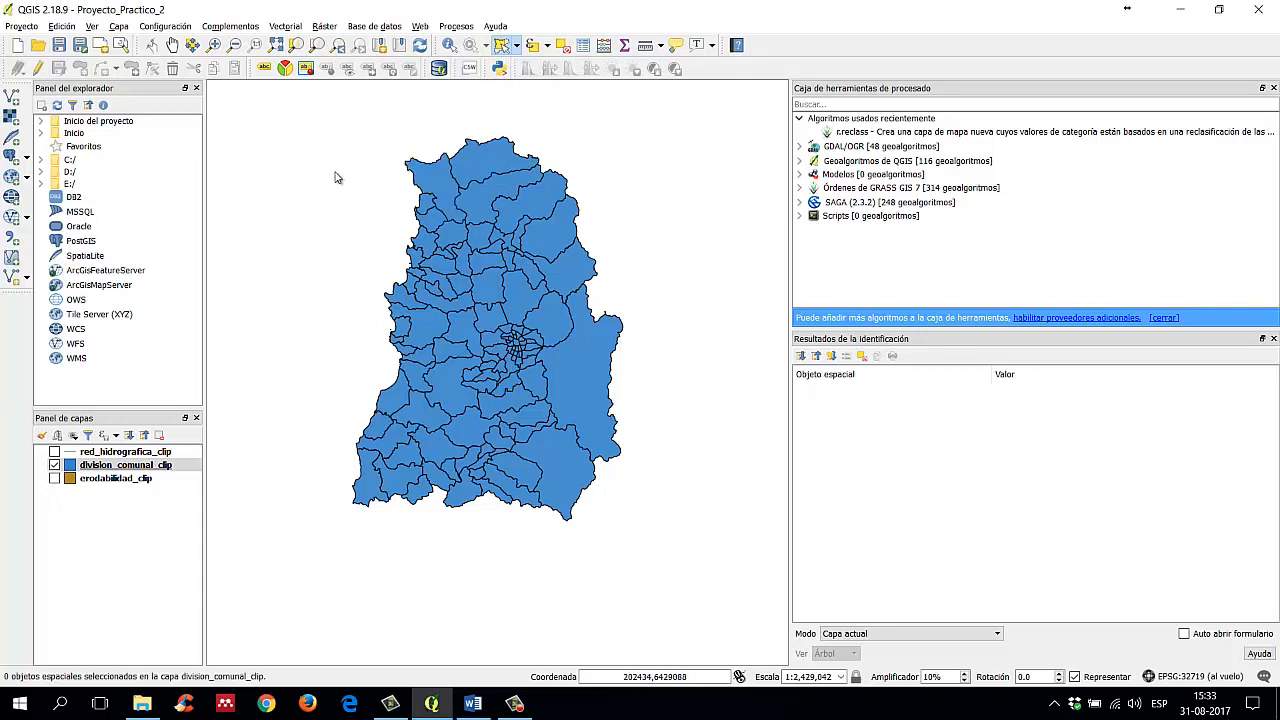
pyautogui.moveTo(347, 147)
pyautogui.mouseDown()
pyautogui.moveTo(503, 114)
pyautogui.moveTo(677, 151)
pyautogui.moveTo(691, 209)
pyautogui.moveTo(652, 250)
pyautogui.moveTo(635, 297)
pyautogui.moveTo(574, 309)
pyautogui.moveTo(530, 292)
pyautogui.moveTo(474, 297)
pyautogui.moveTo(440, 386)
pyautogui.moveTo(391, 455)
pyautogui.moveTo(452, 466)
pyautogui.moveTo(497, 497)
pyautogui.moveTo(567, 493)
pyautogui.moveTo(632, 316)
pyautogui.moveTo(690, 504)
pyautogui.moveTo(360, 528)
pyautogui.moveTo(266, 409)
pyautogui.moveTo(322, 213)
pyautogui.mouseUp()
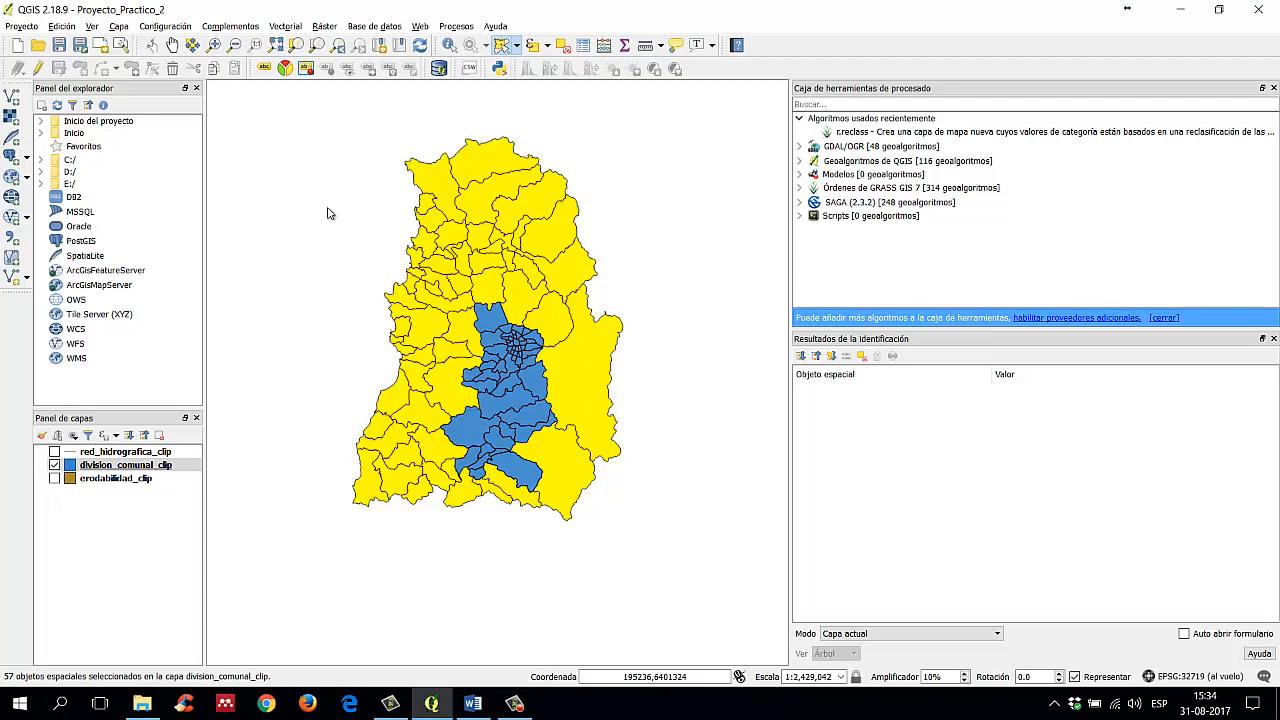
# Step: Select single communes one at a time from the centre to the north, and draw a freehand area over the northern communes
pyautogui.click(498, 316)
pyautogui.click(504, 338)
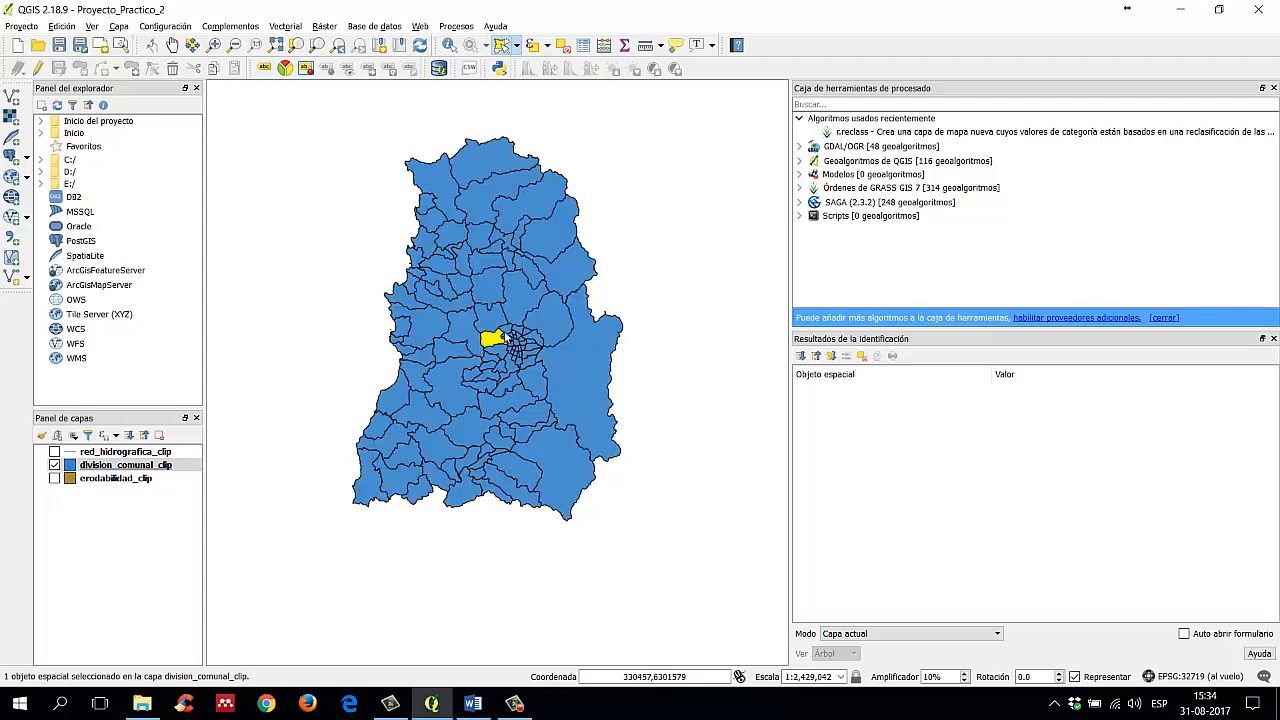
pyautogui.click(522, 306)
pyautogui.click(540, 268)
pyautogui.click(556, 248)
pyautogui.click(528, 197)
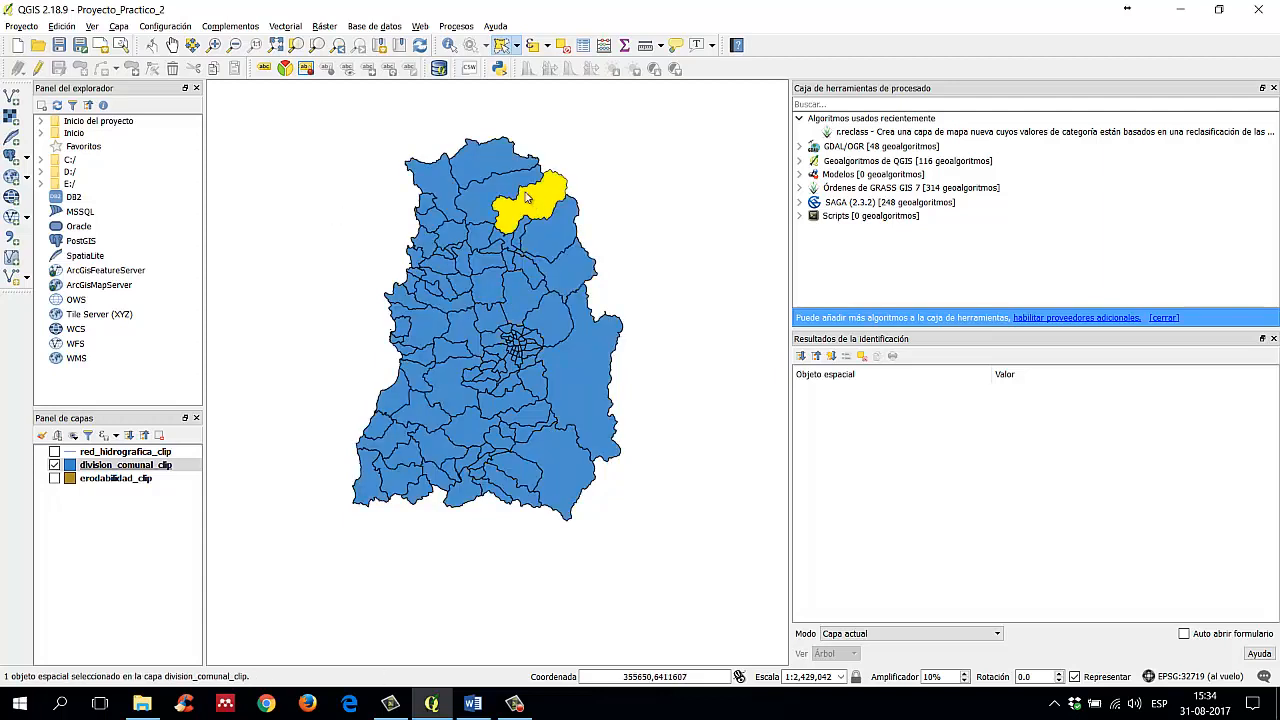
pyautogui.click(506, 189)
pyautogui.click(477, 153)
pyautogui.moveTo(277, 130)
pyautogui.mouseDown()
pyautogui.moveTo(604, 208)
pyautogui.moveTo(350, 230)
pyautogui.mouseUp()
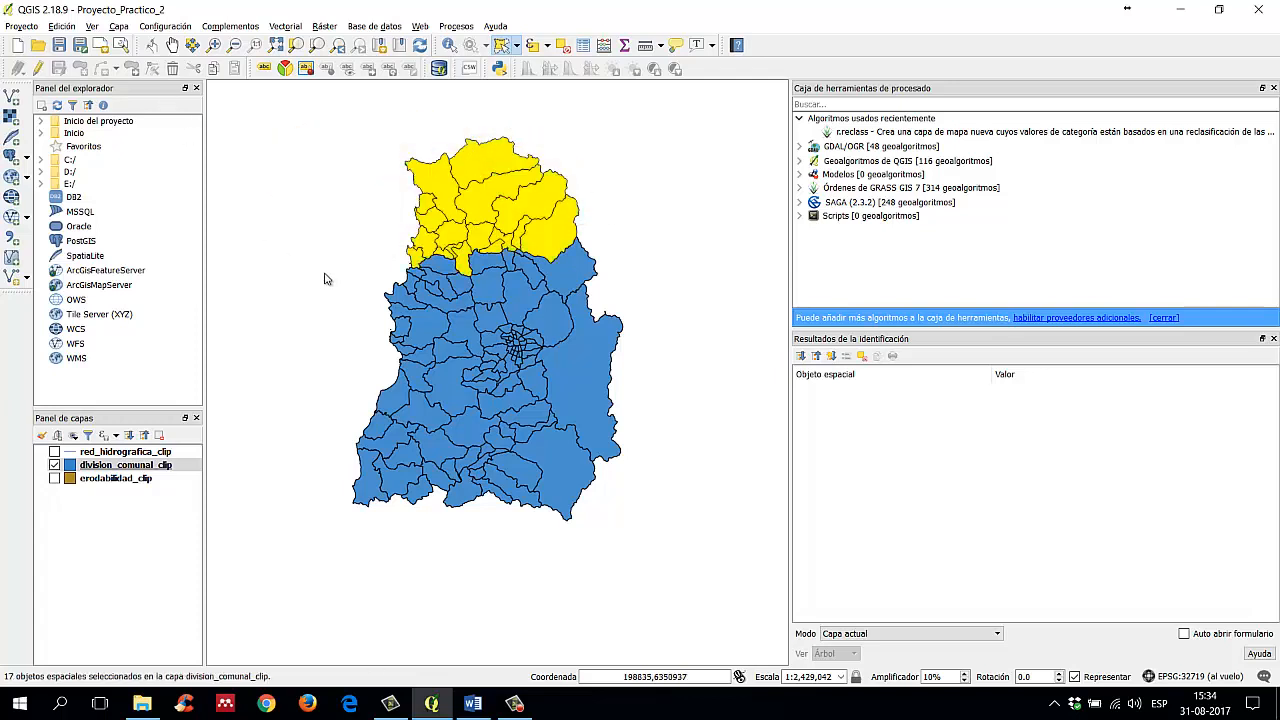
# Step: Activate feature selection by radius, clear the selection, and select the central and eastern communes with a circle centred on the small central communes
pyautogui.click(516, 45)
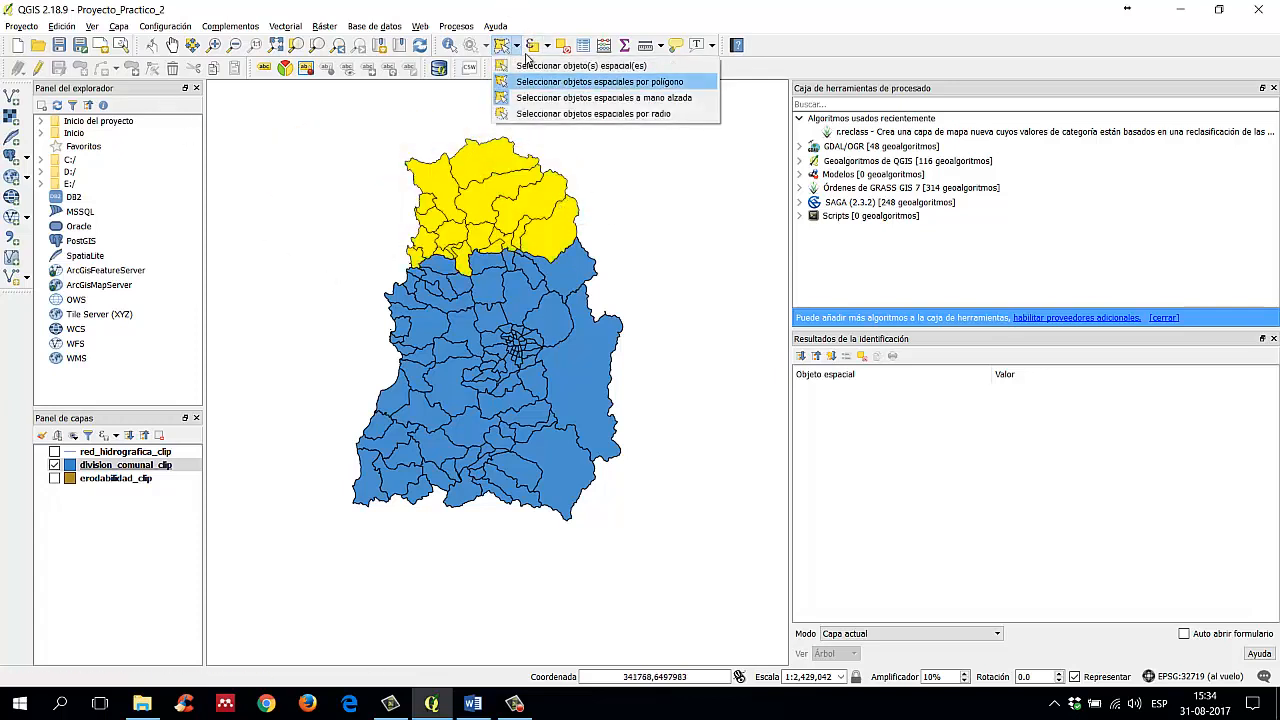
pyautogui.click(564, 116)
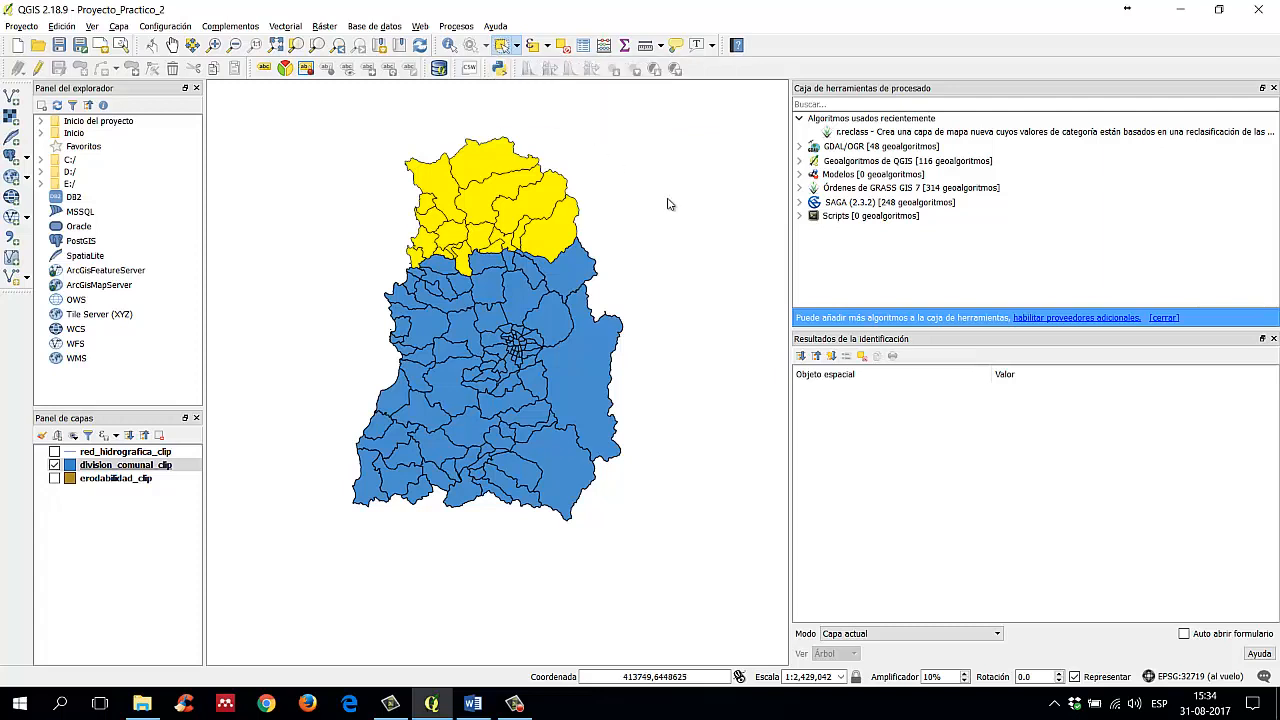
pyautogui.click(688, 271)
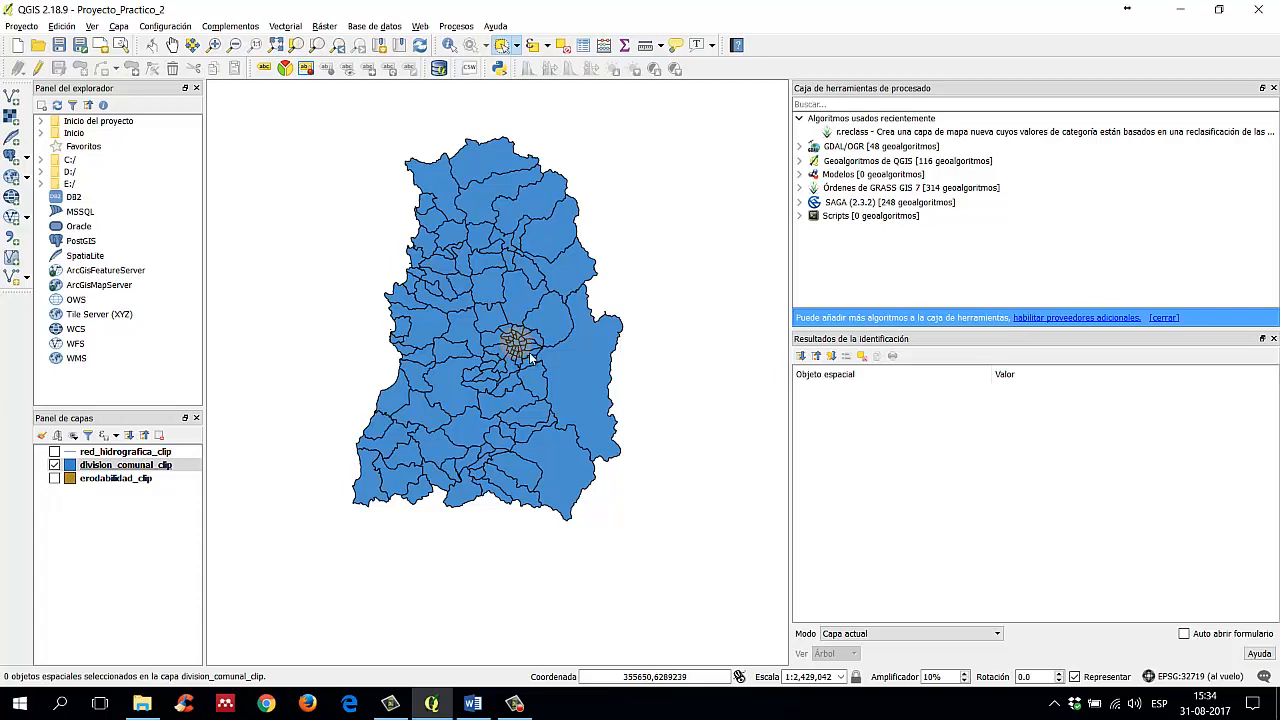
pyautogui.moveTo(529, 353); pyautogui.dragTo(563, 390)
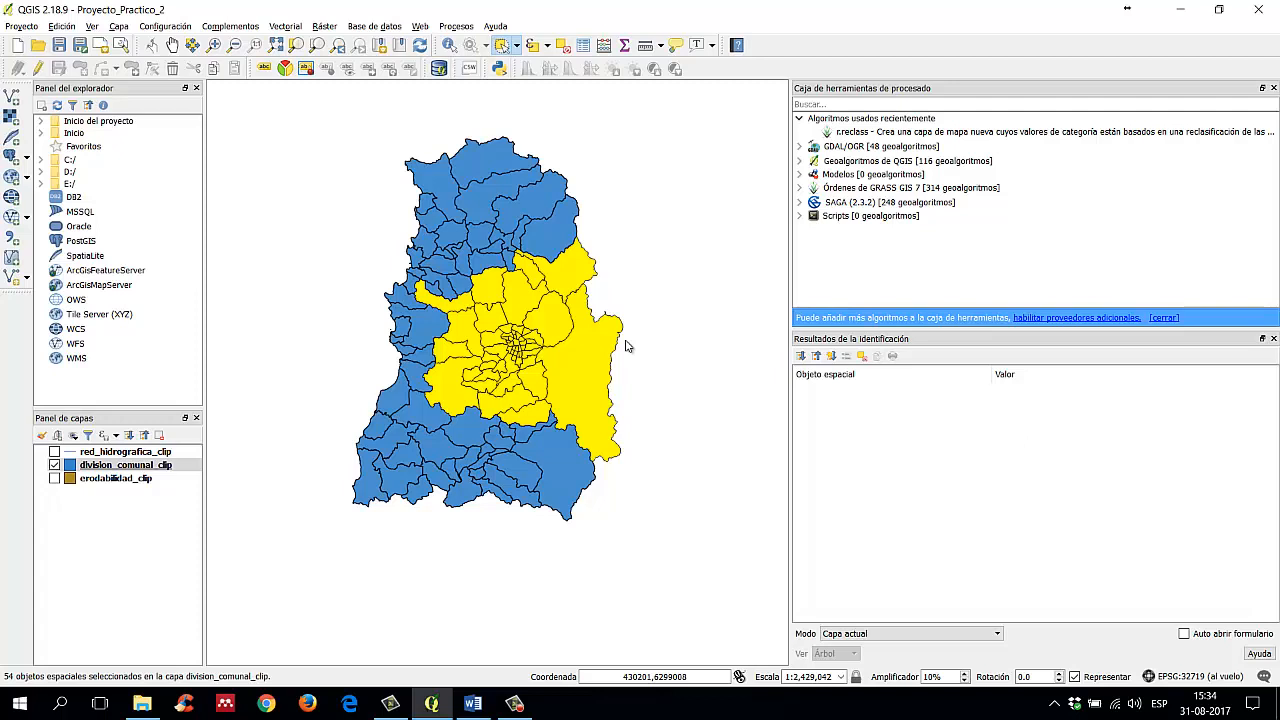
# Step: Clear the selection and draw smaller radius selections over the northwestern communes and the small central communes
pyautogui.click(643, 292)
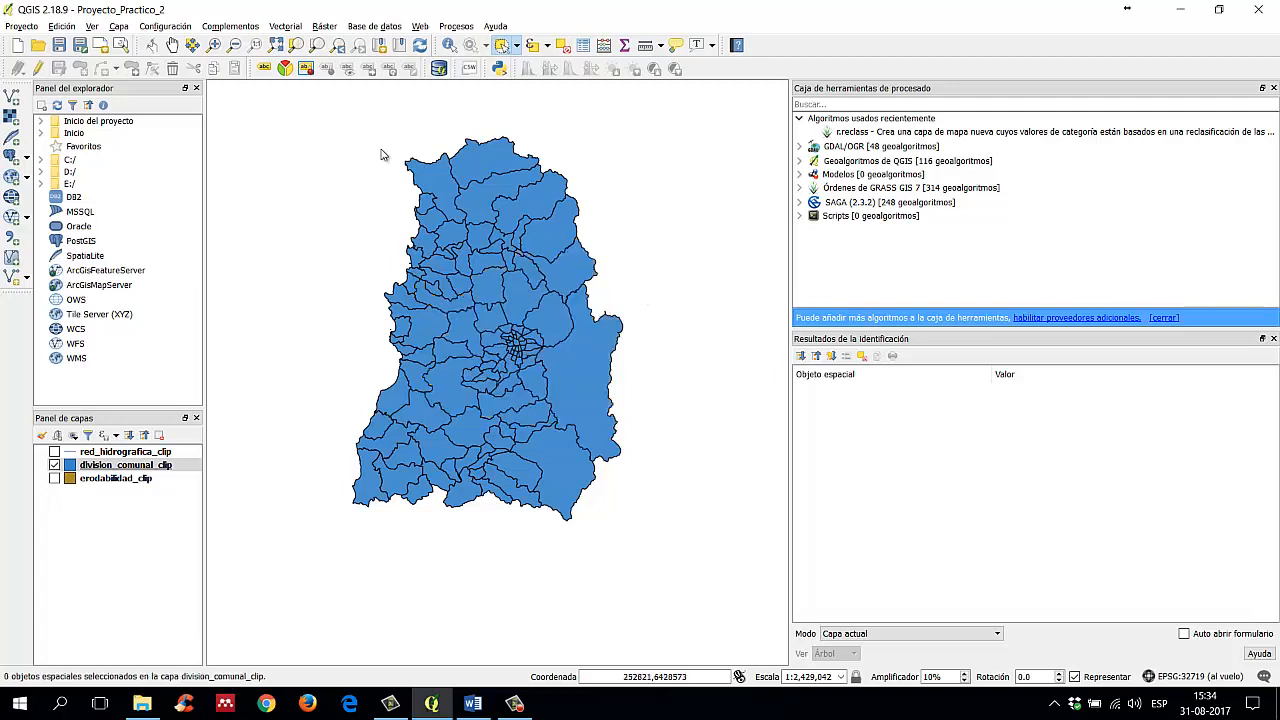
pyautogui.moveTo(395, 205); pyautogui.dragTo(463, 245)
pyautogui.click(689, 343)
pyautogui.moveTo(528, 292); pyautogui.dragTo(528, 358)
pyautogui.click(643, 356)
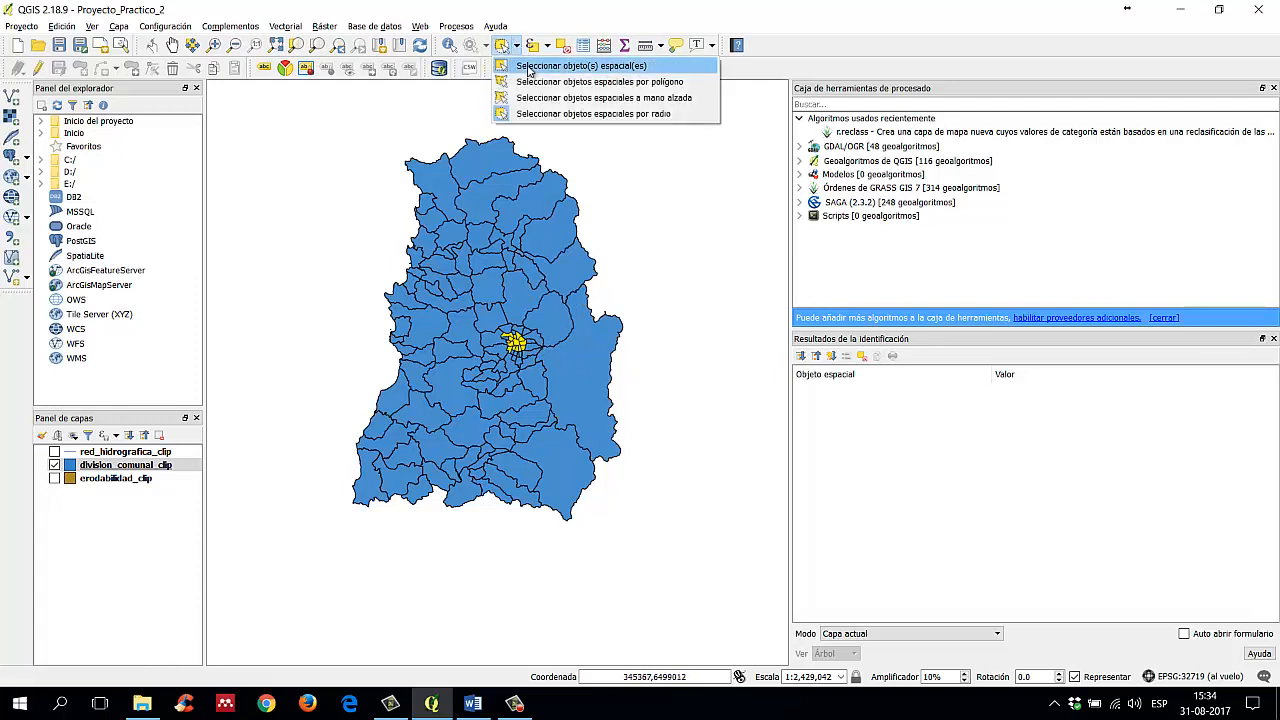
# Step: Return to feature selection by area or single click and select the northern communes with successive rectangles, clearing the selection after each one
pyautogui.click(580, 66)
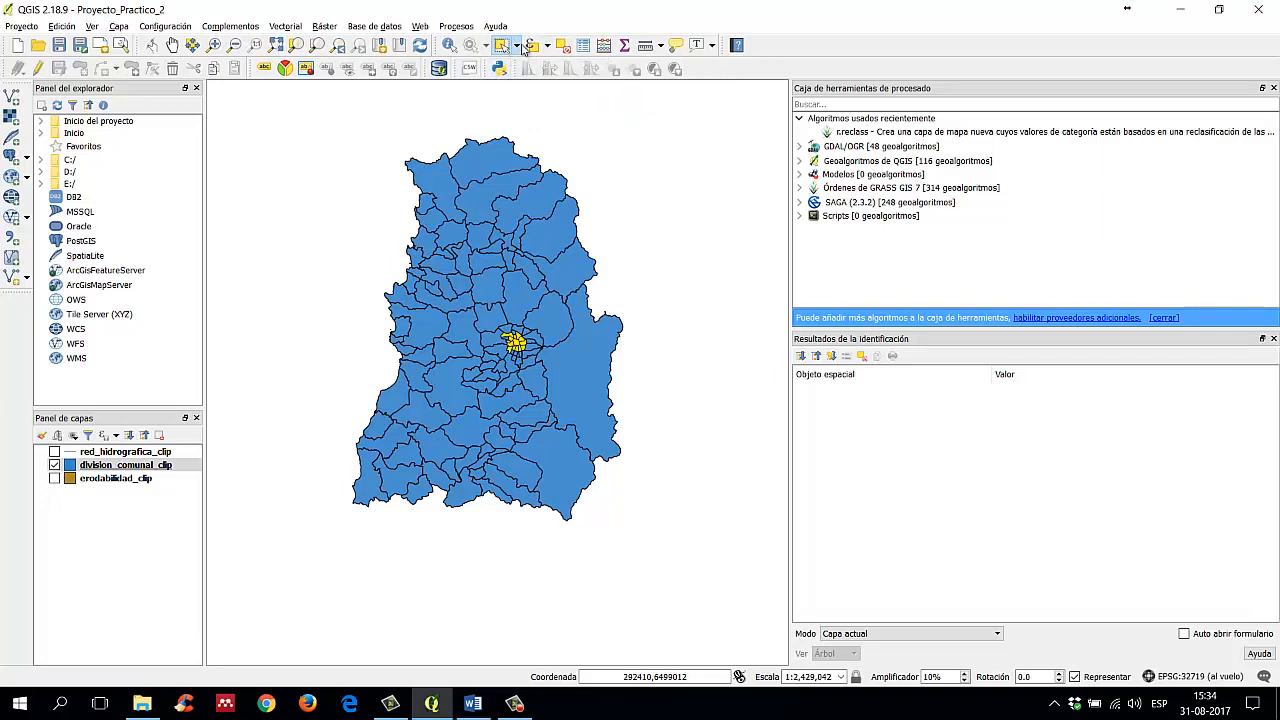
pyautogui.click(386, 135)
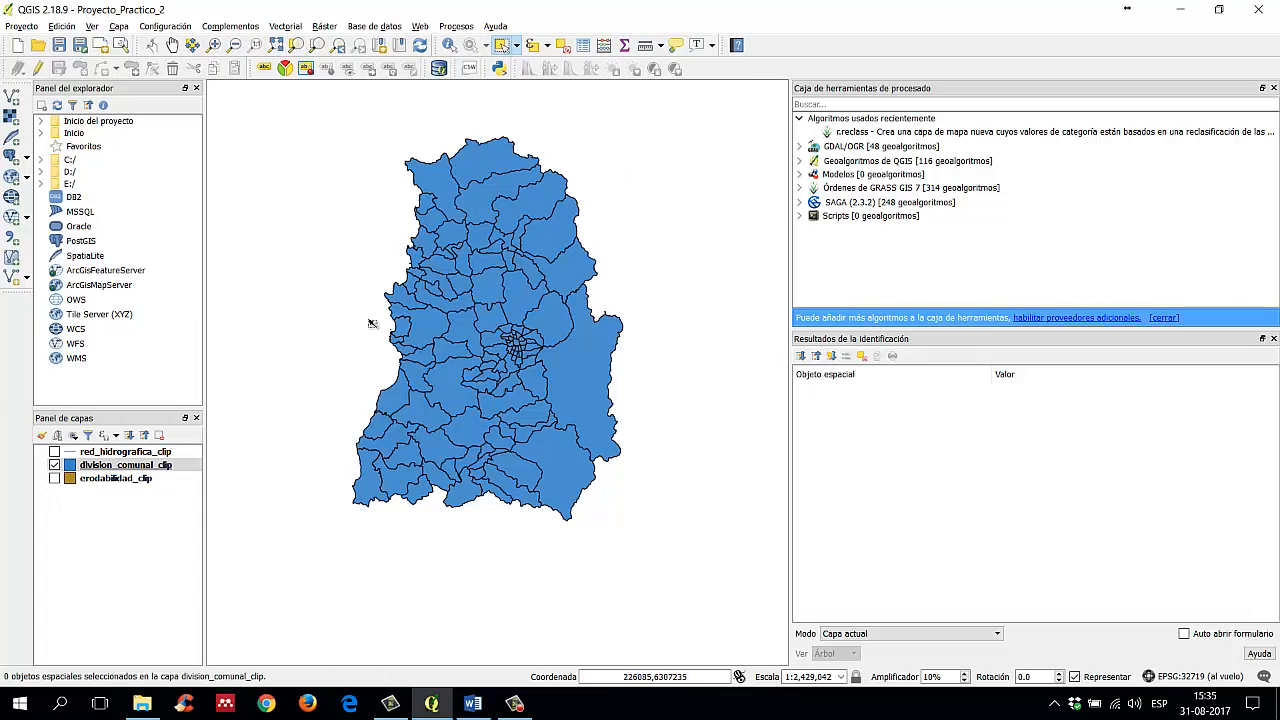
pyautogui.moveTo(372, 168); pyautogui.dragTo(630, 262)
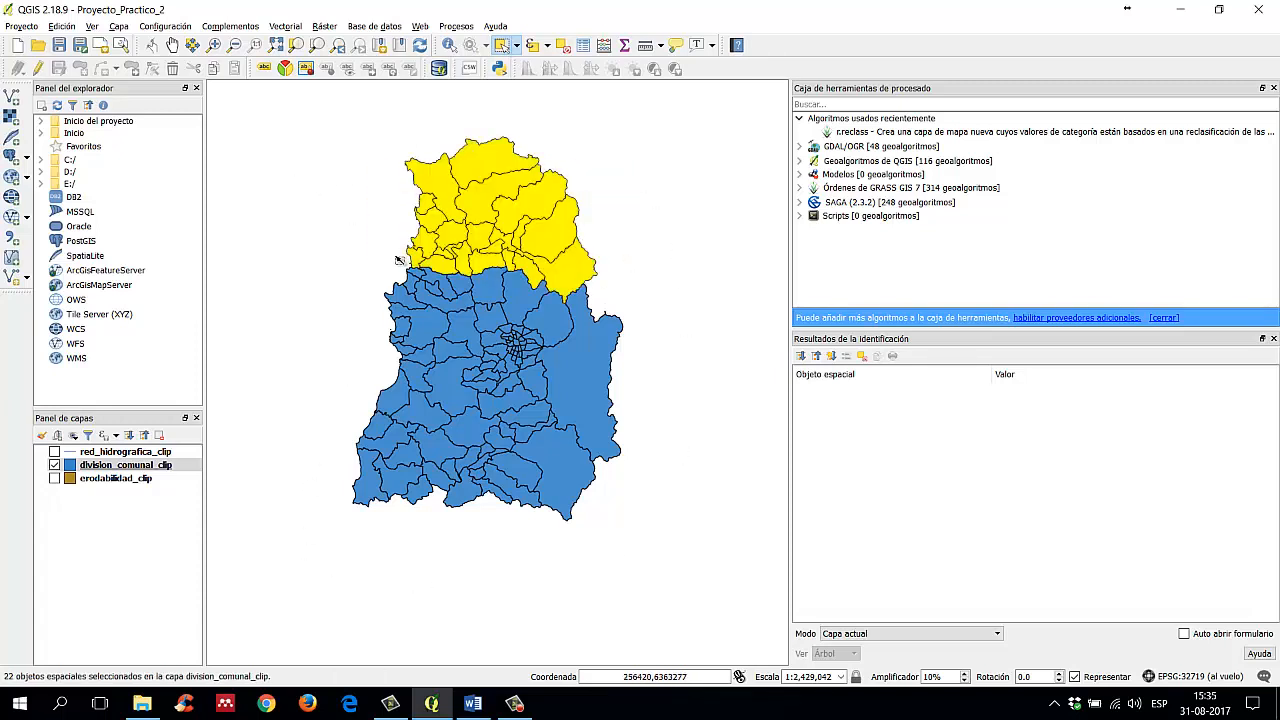
pyautogui.click(740, 260)
pyautogui.moveTo(350, 166); pyautogui.dragTo(707, 297)
pyautogui.click(708, 324)
pyautogui.moveTo(343, 150); pyautogui.dragTo(720, 300)
pyautogui.click(723, 352)
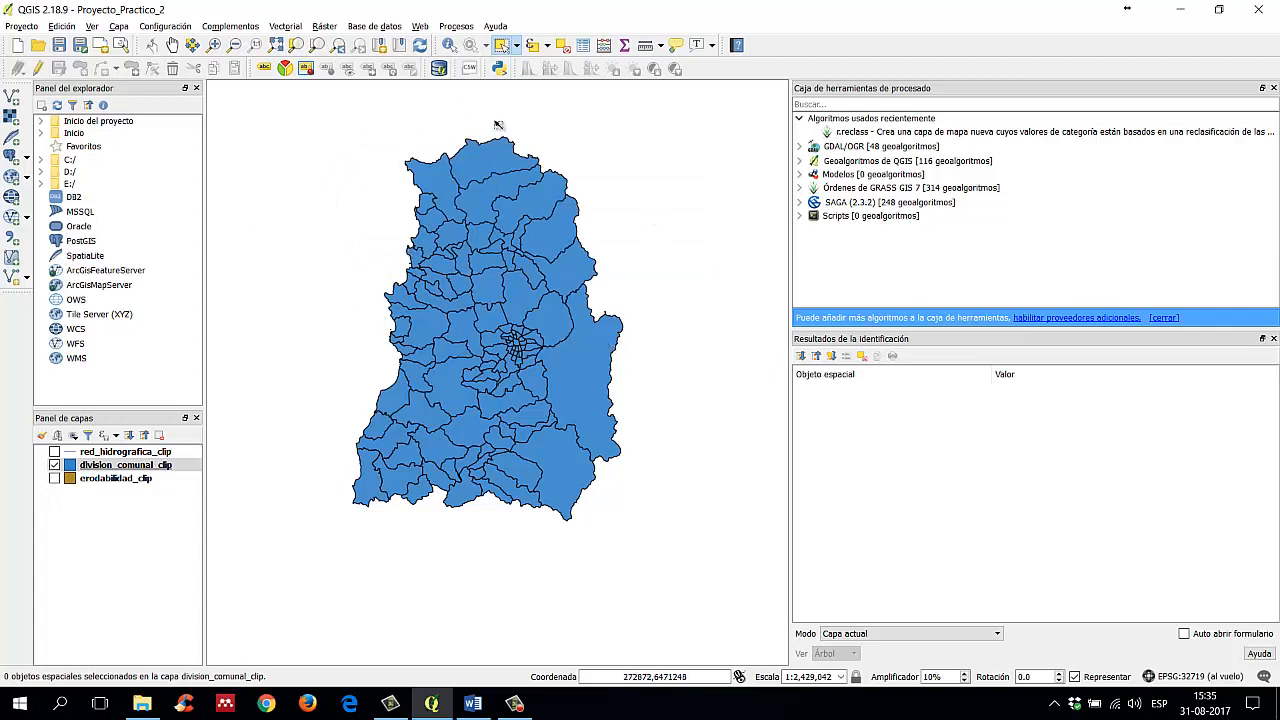
# Step: Select all communes of division_comunal_clip with one enclosing rectangle, and deselect the features of all layers
pyautogui.moveTo(298, 135); pyautogui.dragTo(690, 556)
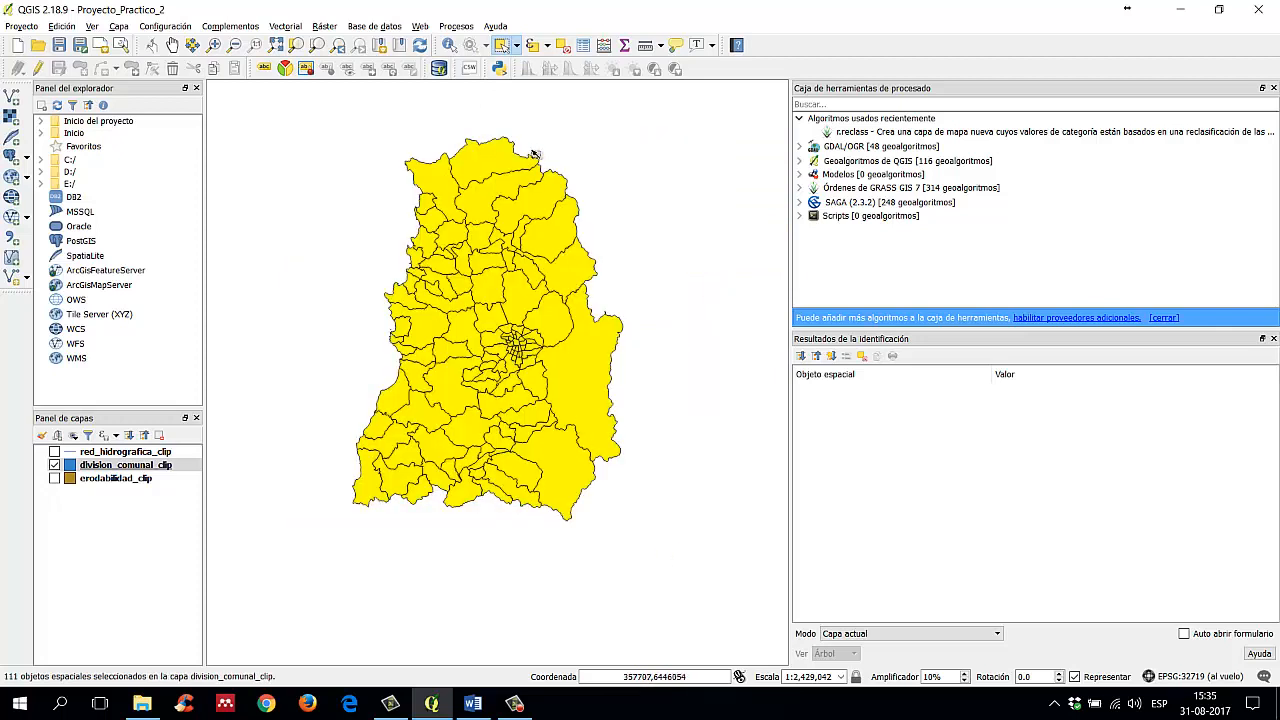
pyautogui.click(563, 45)
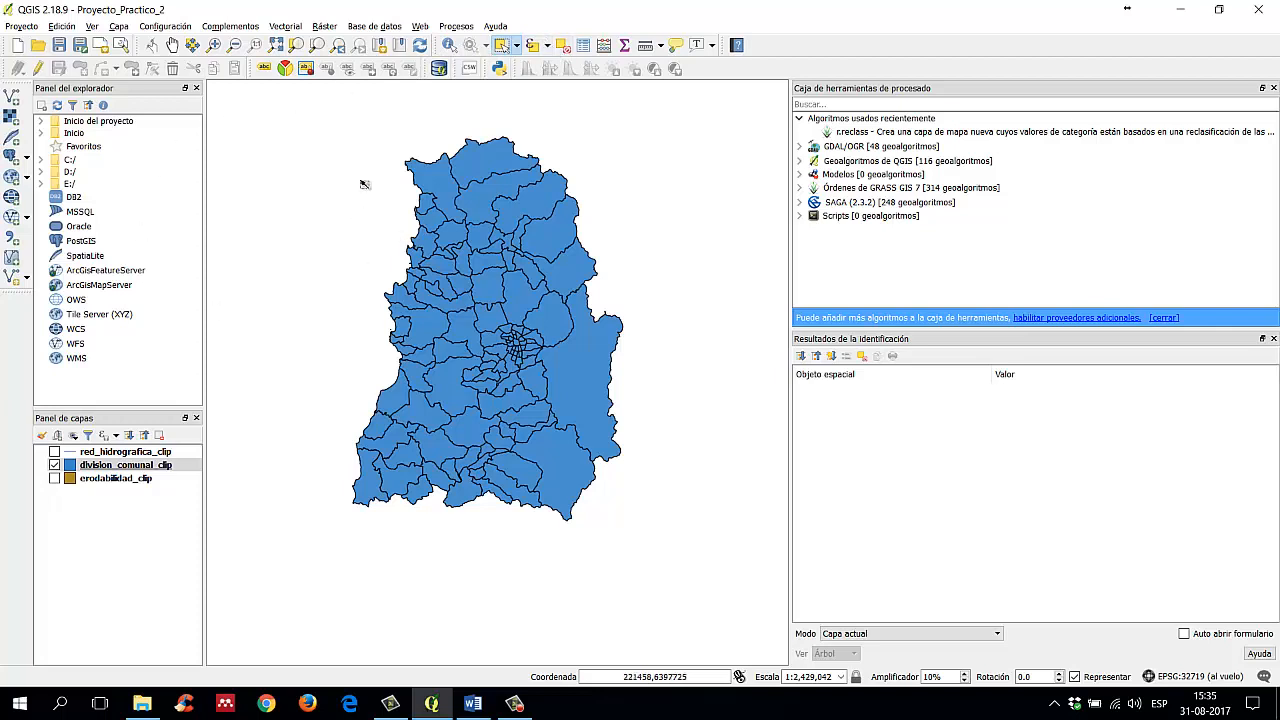
# Step: Show erodabilidad_clip and select its large southern polygon, and make division_comunal_clip the active layer again
pyautogui.click(54, 478)
pyautogui.click(125, 479)
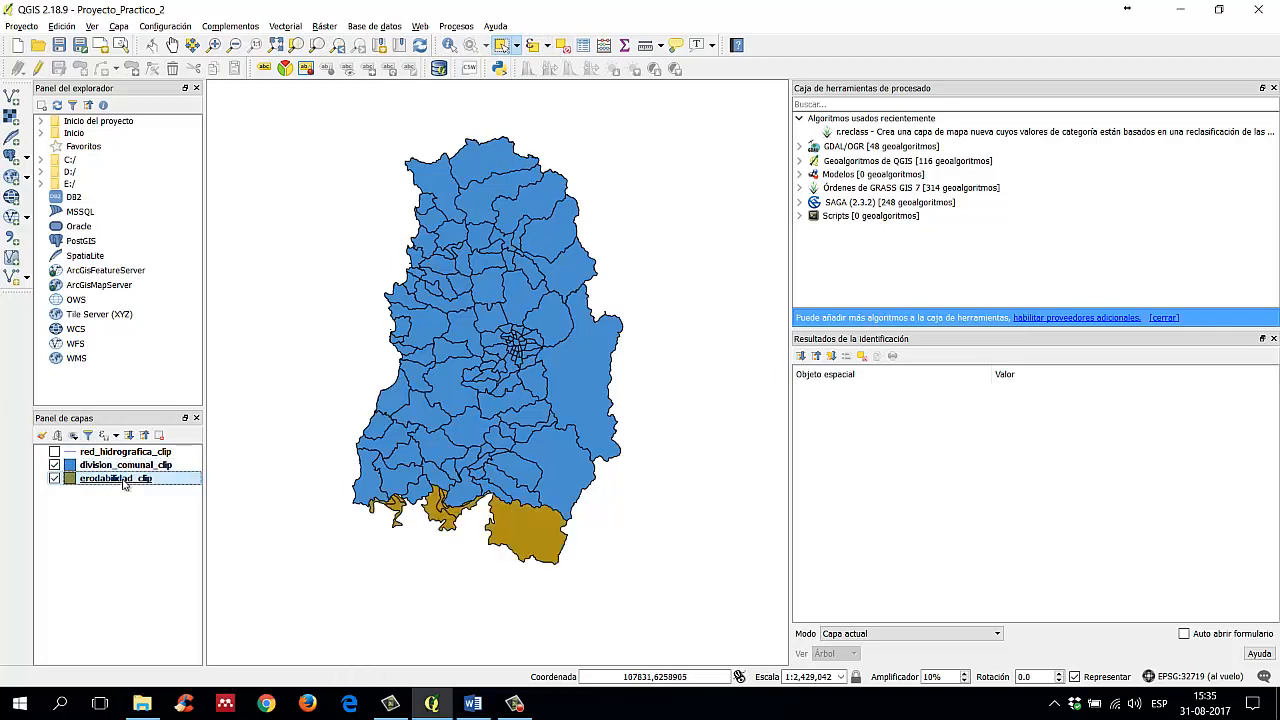
pyautogui.click(525, 540)
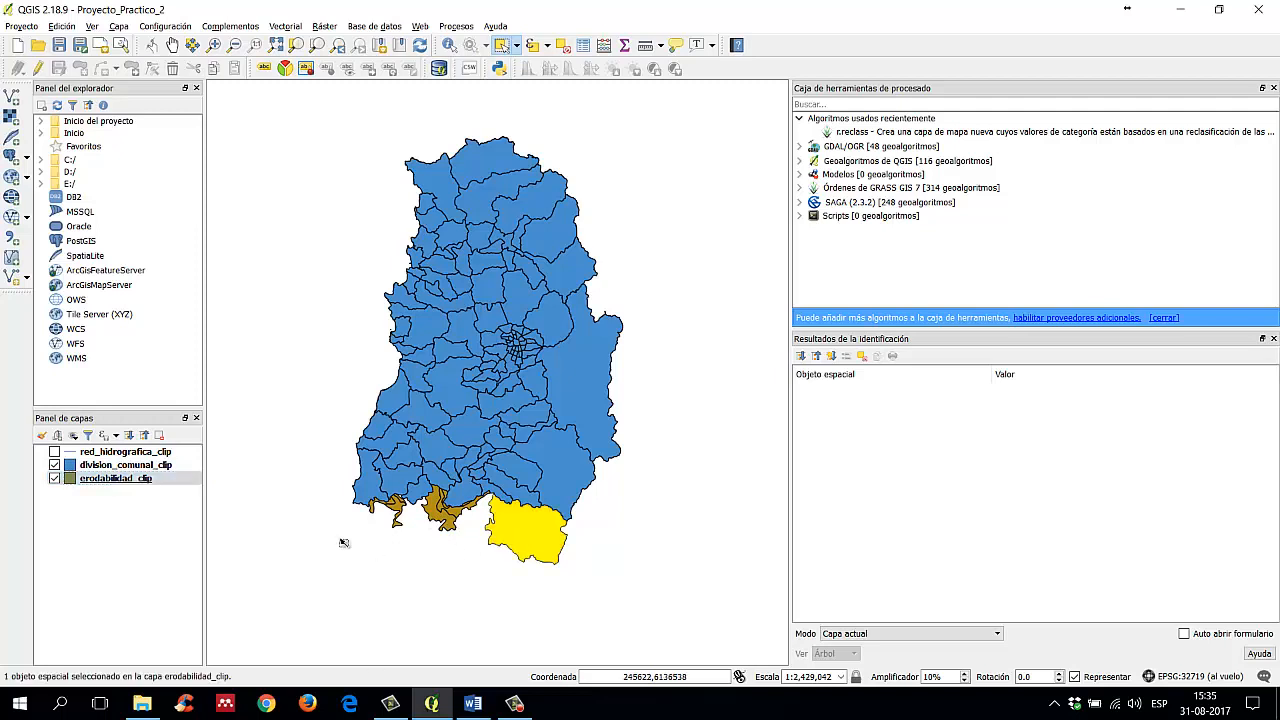
pyautogui.click(110, 466)
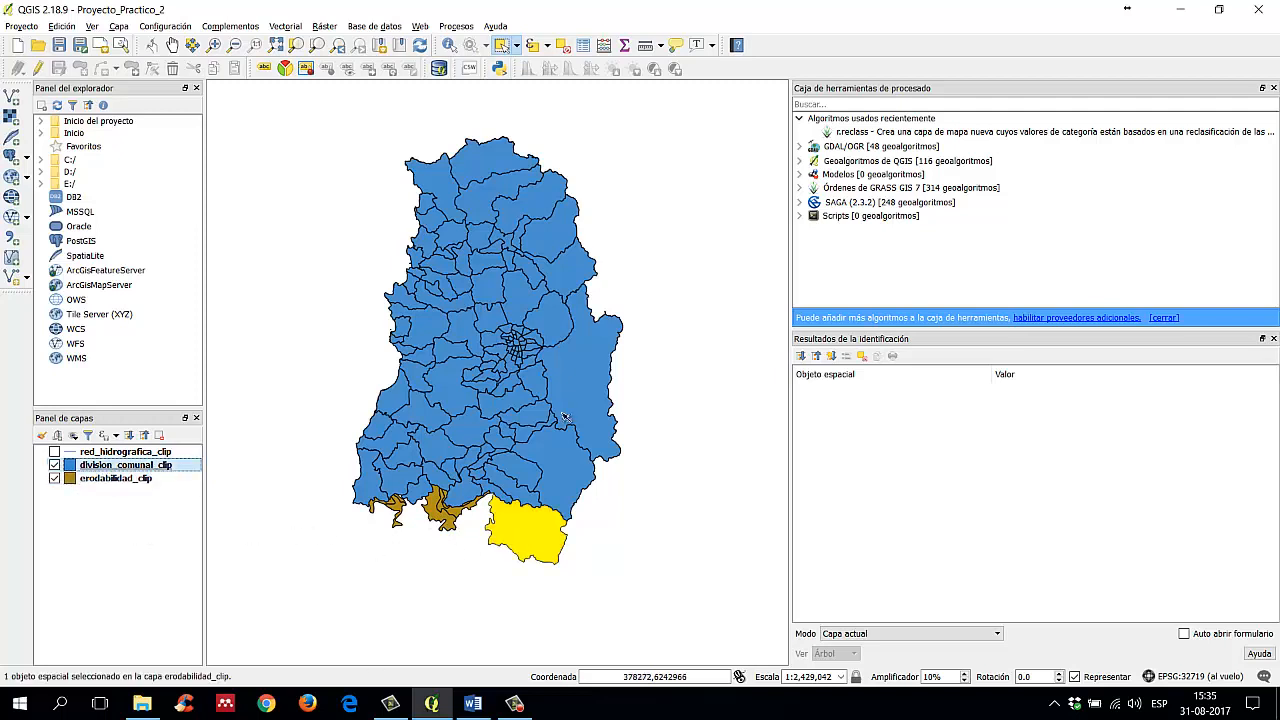
# Step: Select the large eastern commune of division_comunal_clip and add five central communes to the selection one at a time
pyautogui.click(574, 395)
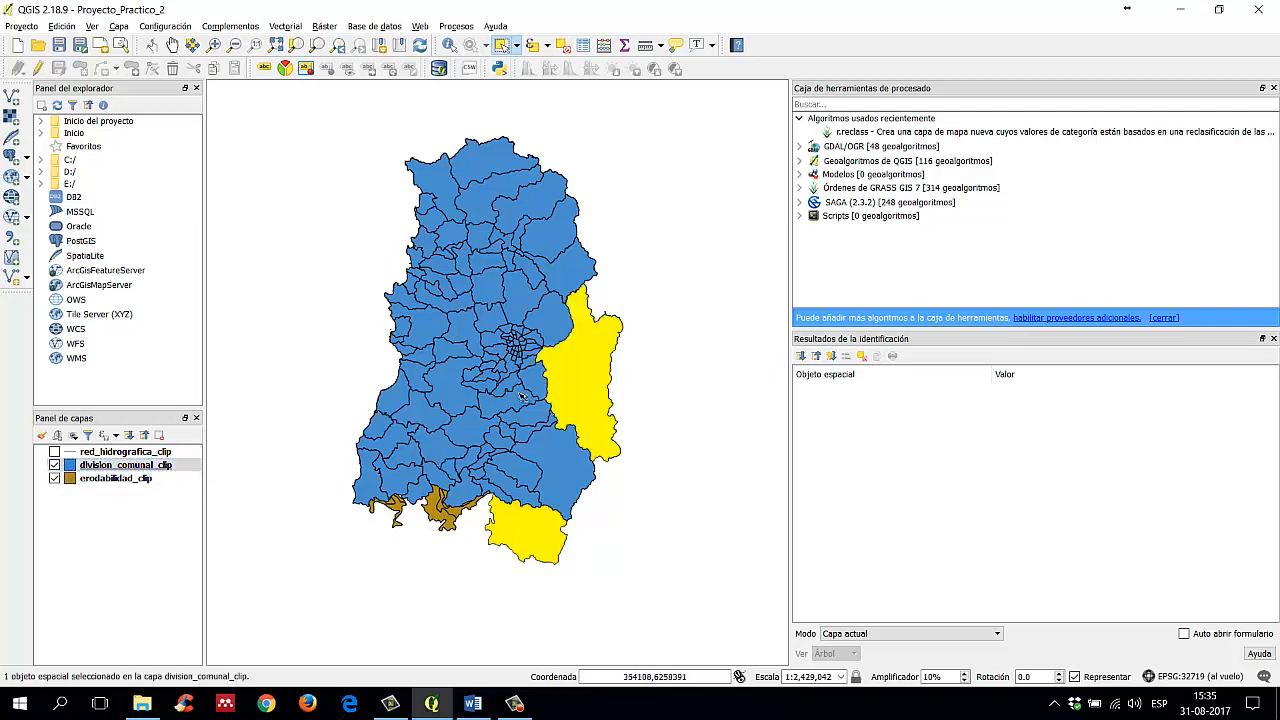
pyautogui.keyDown('ctrl'); pyautogui.click(455, 390); pyautogui.keyUp('ctrl')
pyautogui.keyDown('ctrl'); pyautogui.click(462, 352); pyautogui.keyUp('ctrl')
pyautogui.keyDown('ctrl'); pyautogui.click(491, 319); pyautogui.keyUp('ctrl')
pyautogui.keyDown('ctrl'); pyautogui.click(522, 303); pyautogui.keyUp('ctrl')
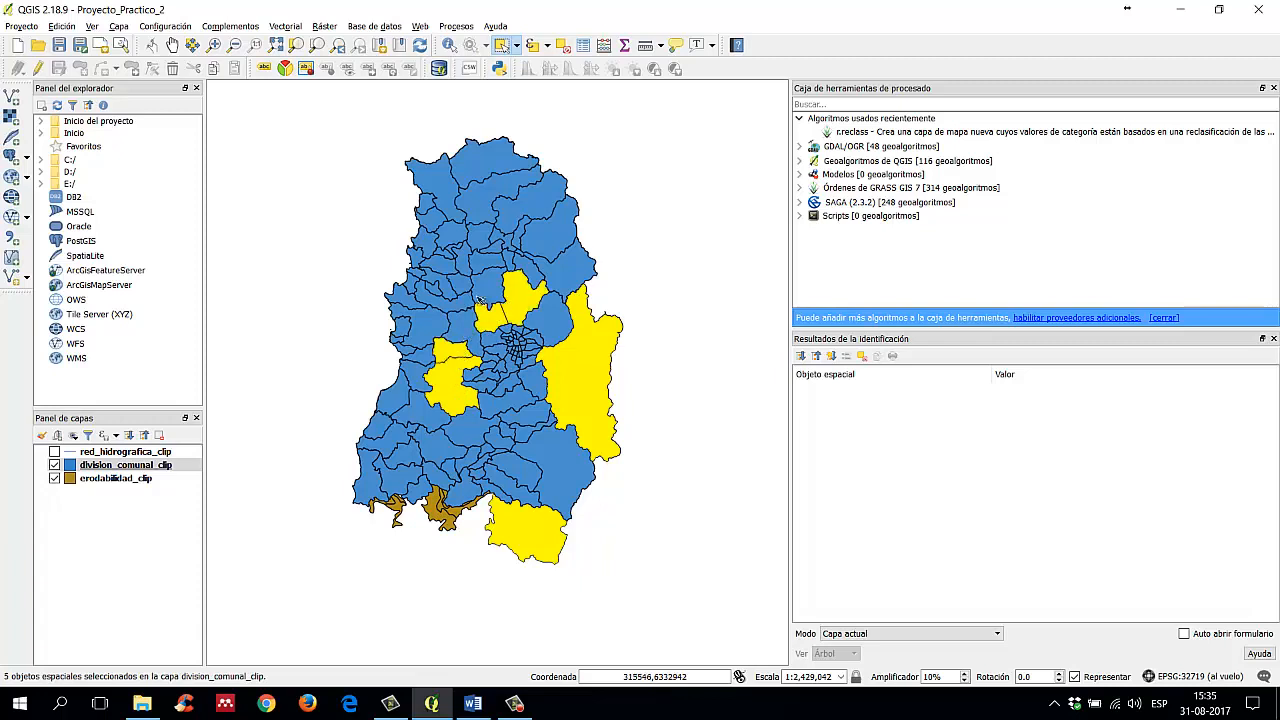
pyautogui.keyDown('ctrl'); pyautogui.click(488, 286); pyautogui.keyUp('ctrl')
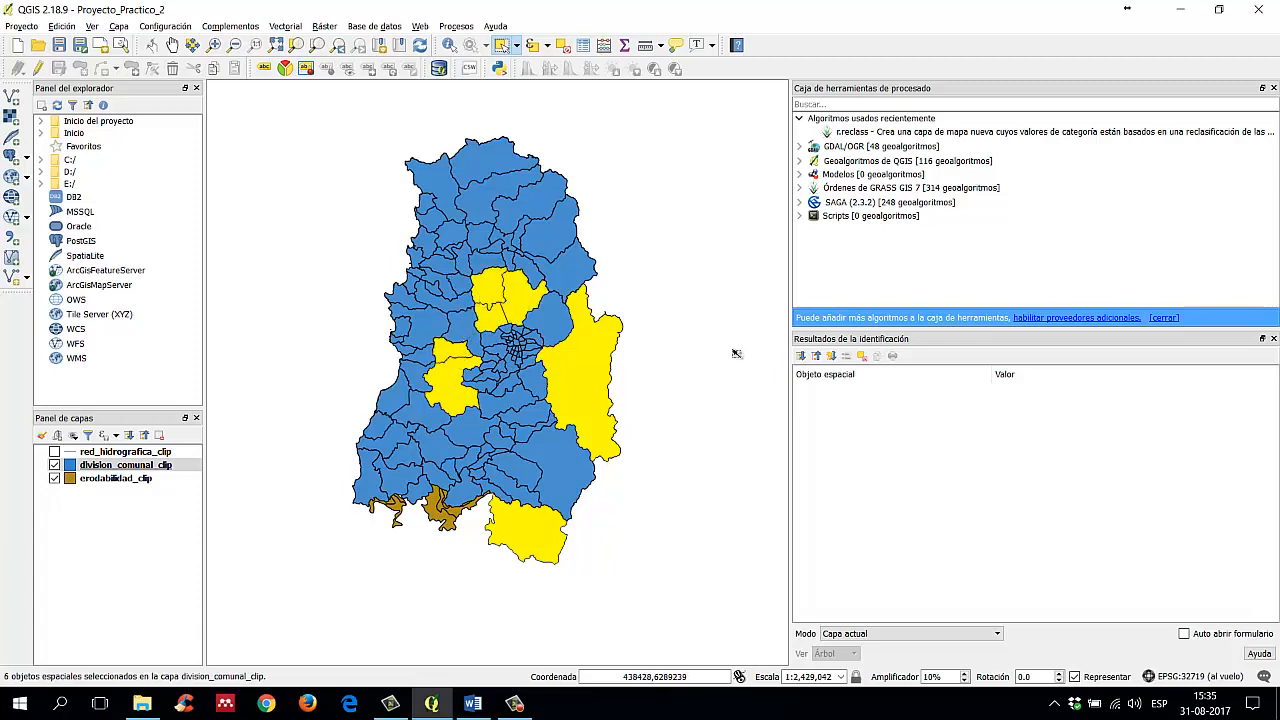
# Step: Extend the commune selection with the northern communes, one more central commune and three communes toward the west
pyautogui.keyDown('ctrl'); pyautogui.click(485, 205); pyautogui.keyUp('ctrl')
pyautogui.keyDown('ctrl'); pyautogui.click(528, 220); pyautogui.keyUp('ctrl')
pyautogui.keyDown('ctrl'); pyautogui.click(548, 237); pyautogui.keyUp('ctrl')
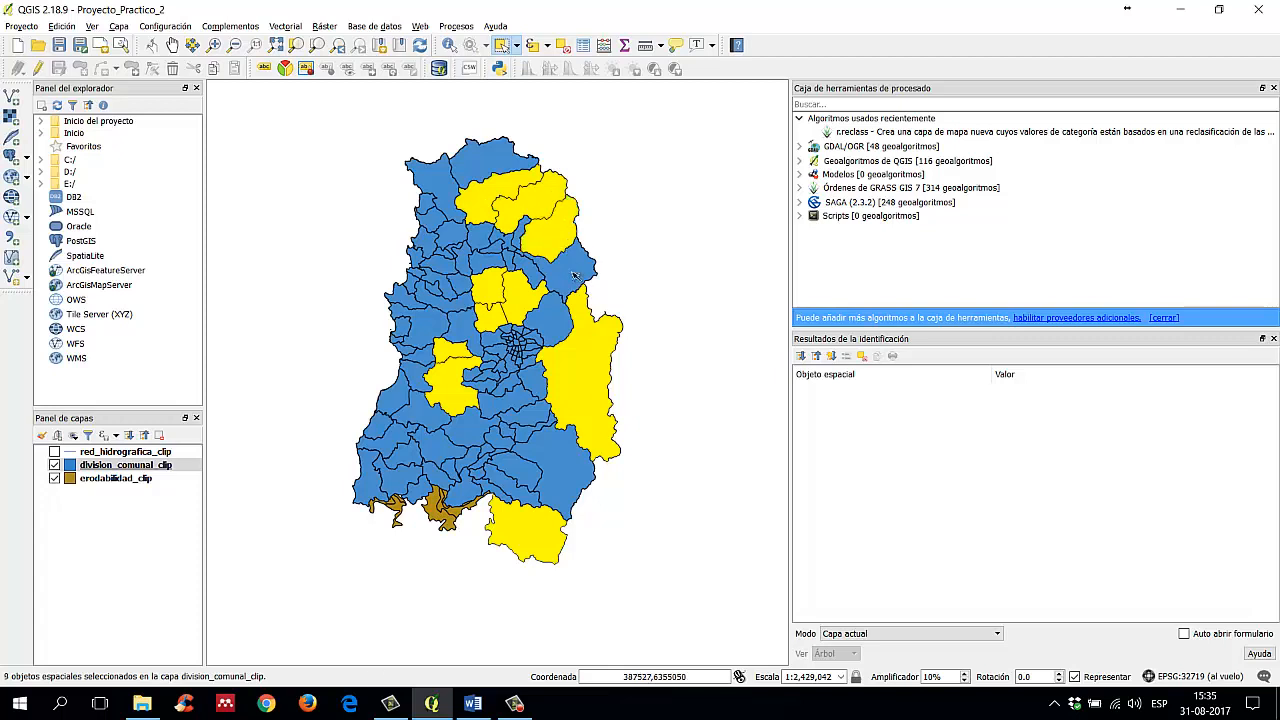
pyautogui.keyDown('ctrl'); pyautogui.click(486, 264); pyautogui.keyUp('ctrl')
pyautogui.keyDown('ctrl'); pyautogui.click(437, 193); pyautogui.keyUp('ctrl')
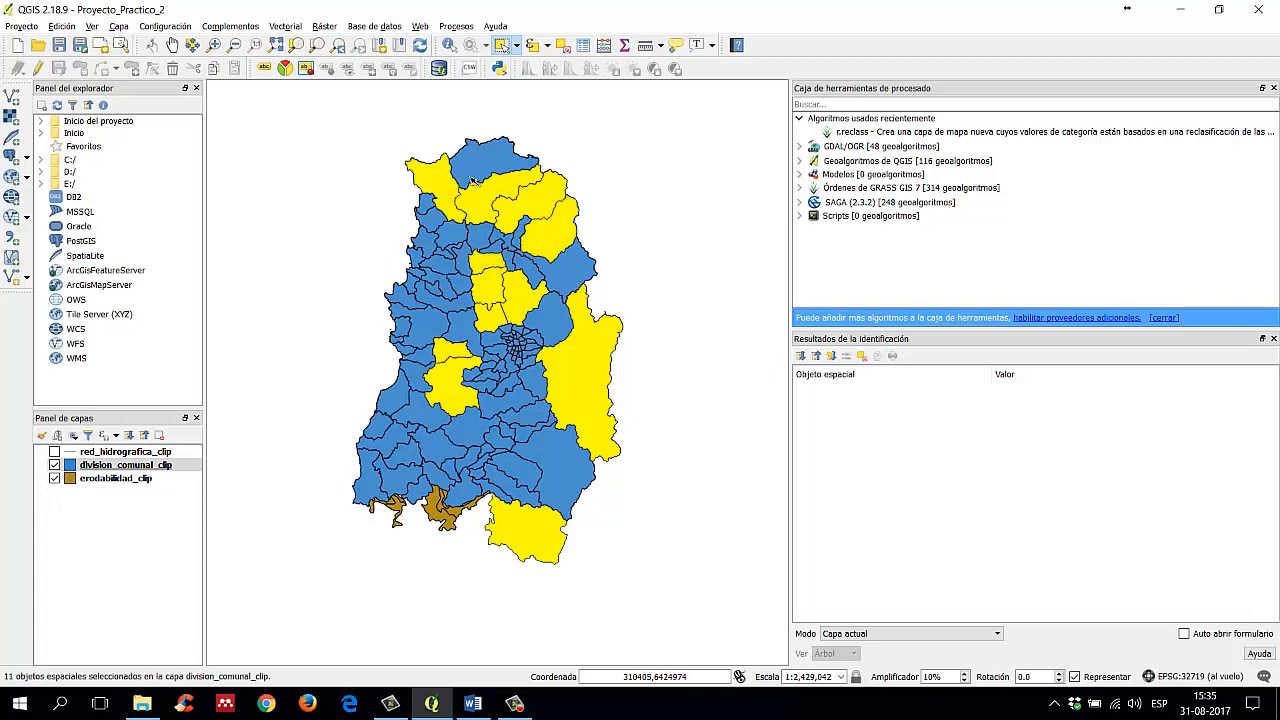
pyautogui.keyDown('ctrl'); pyautogui.click(472, 180); pyautogui.keyUp('ctrl')
pyautogui.keyDown('ctrl'); pyautogui.click(436, 300); pyautogui.keyUp('ctrl')
pyautogui.keyDown('ctrl'); pyautogui.click(433, 334); pyautogui.keyUp('ctrl')
pyautogui.keyDown('ctrl'); pyautogui.click(474, 335); pyautogui.keyUp('ctrl')
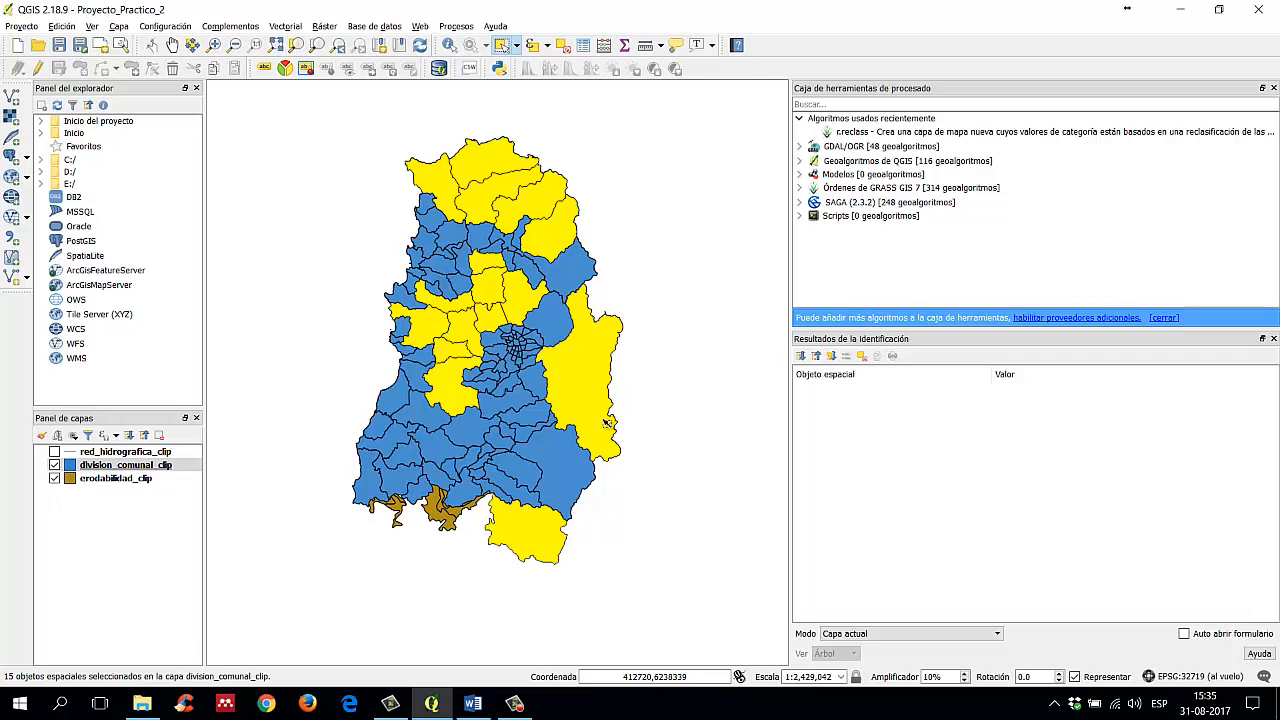
# Step: Clear the commune selection by picking an empty map area, and deselect the features of all layers
pyautogui.click(361, 119)
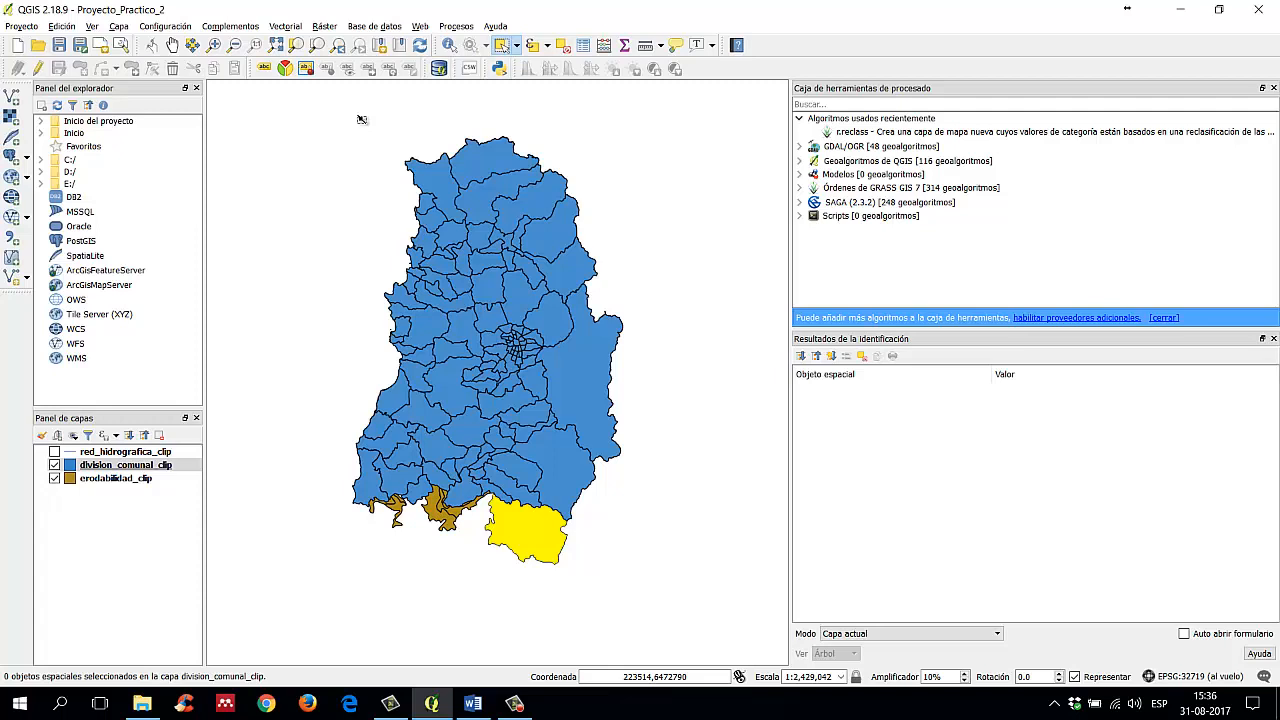
pyautogui.click(191, 468)
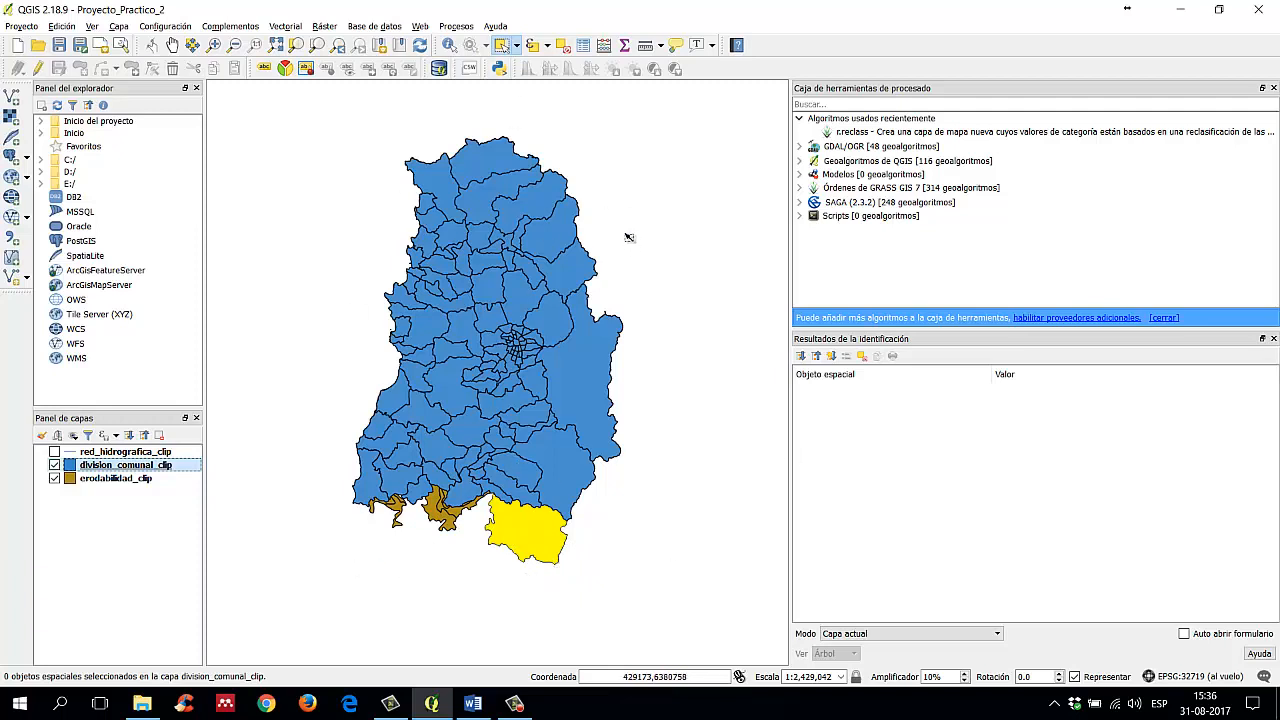
pyautogui.click(563, 49)
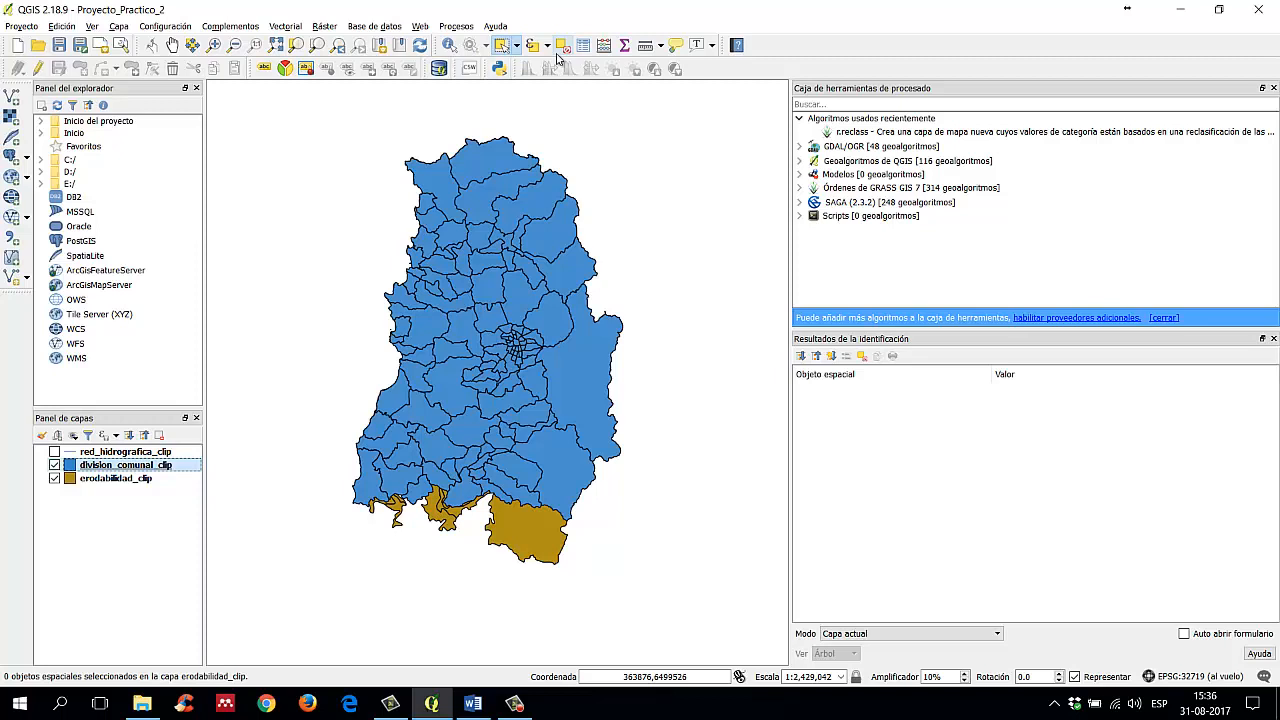
# Step: Make erodabilidad_clip the active layer, select its large southern polygon, and deselect the features of all layers
pyautogui.click(534, 531)
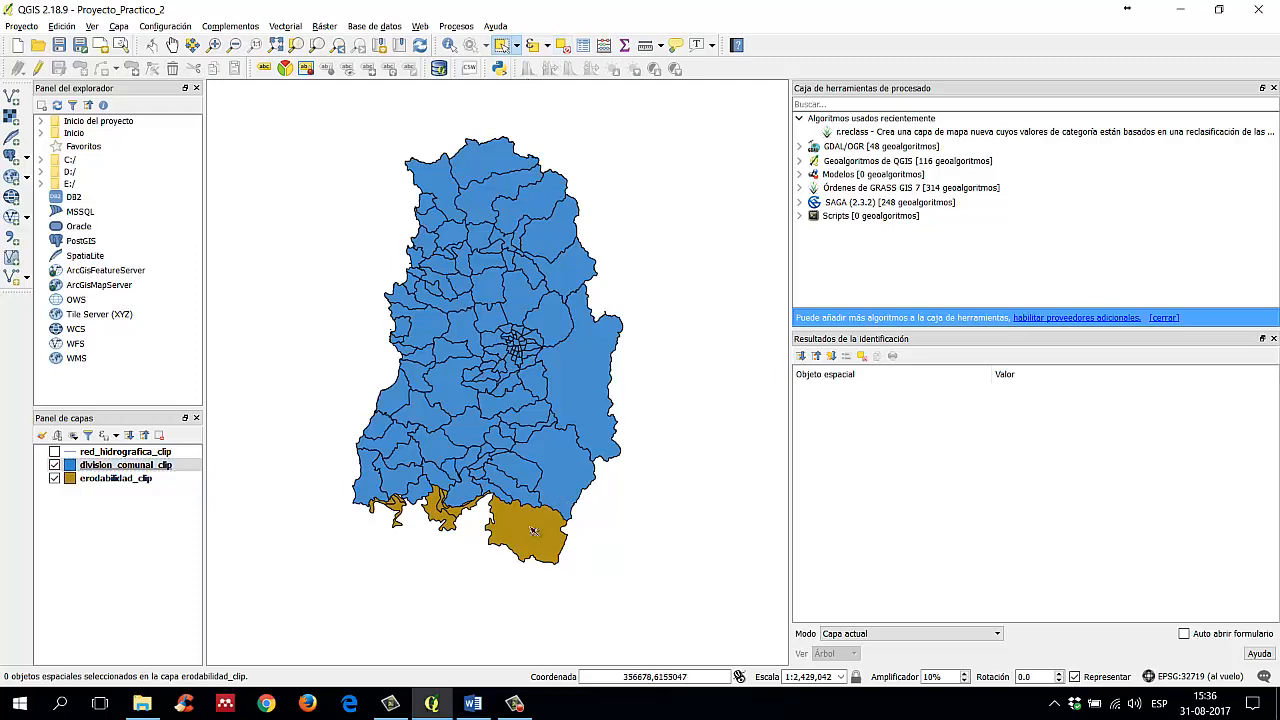
pyautogui.click(105, 484)
pyautogui.click(501, 543)
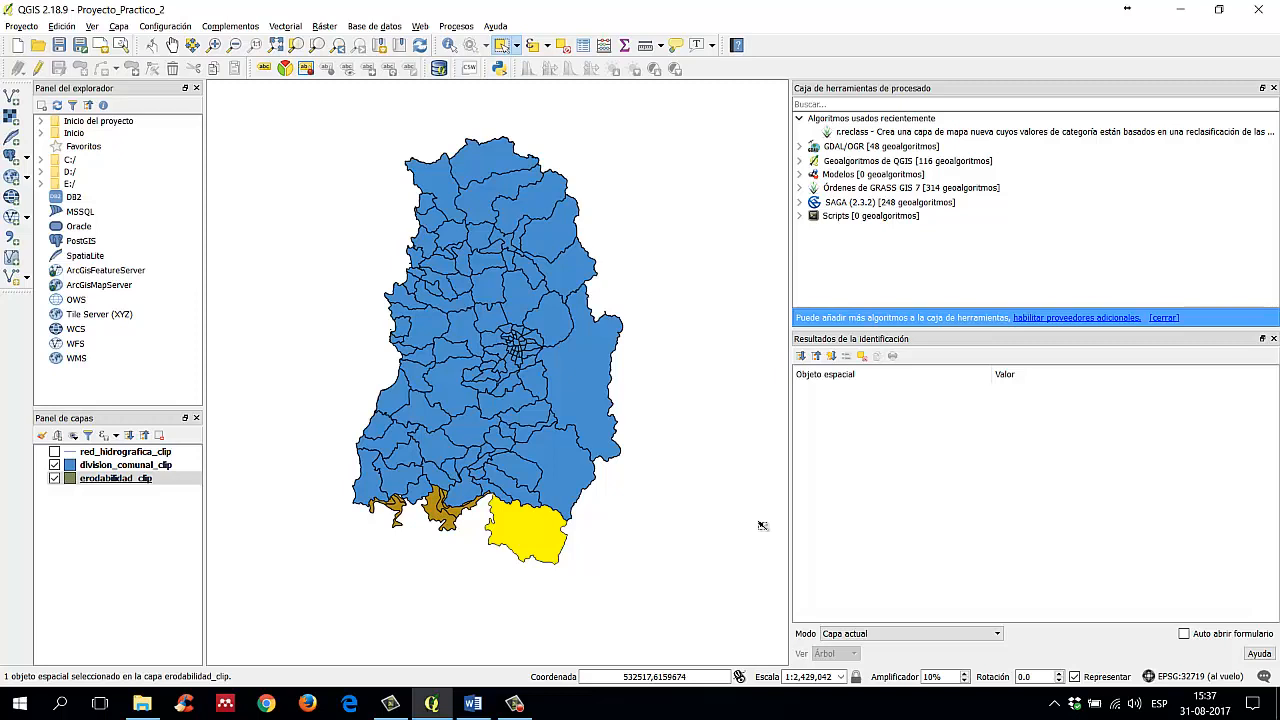
pyautogui.click(564, 46)
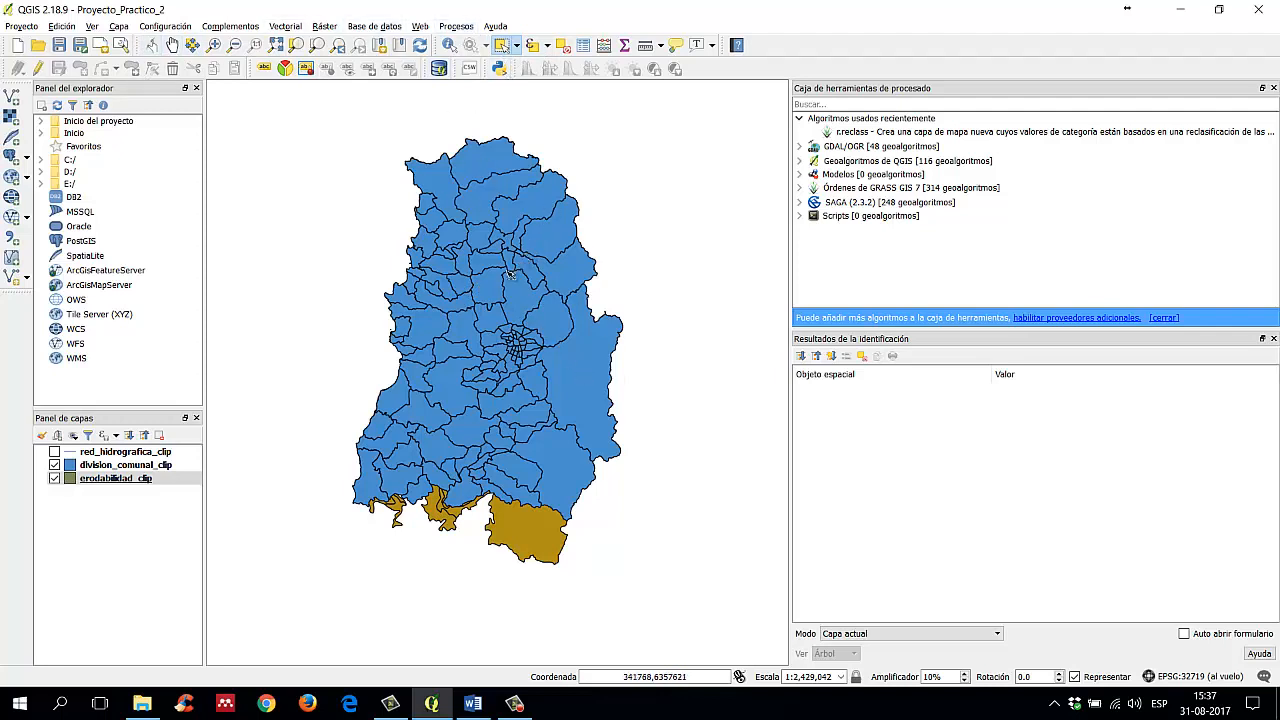
# Step: Make division_comunal_clip active, select a small group of northwestern communes with a rectangle, and pan the map to the selection
pyautogui.moveTo(430, 282); pyautogui.dragTo(476, 318)
pyautogui.click(125, 465)
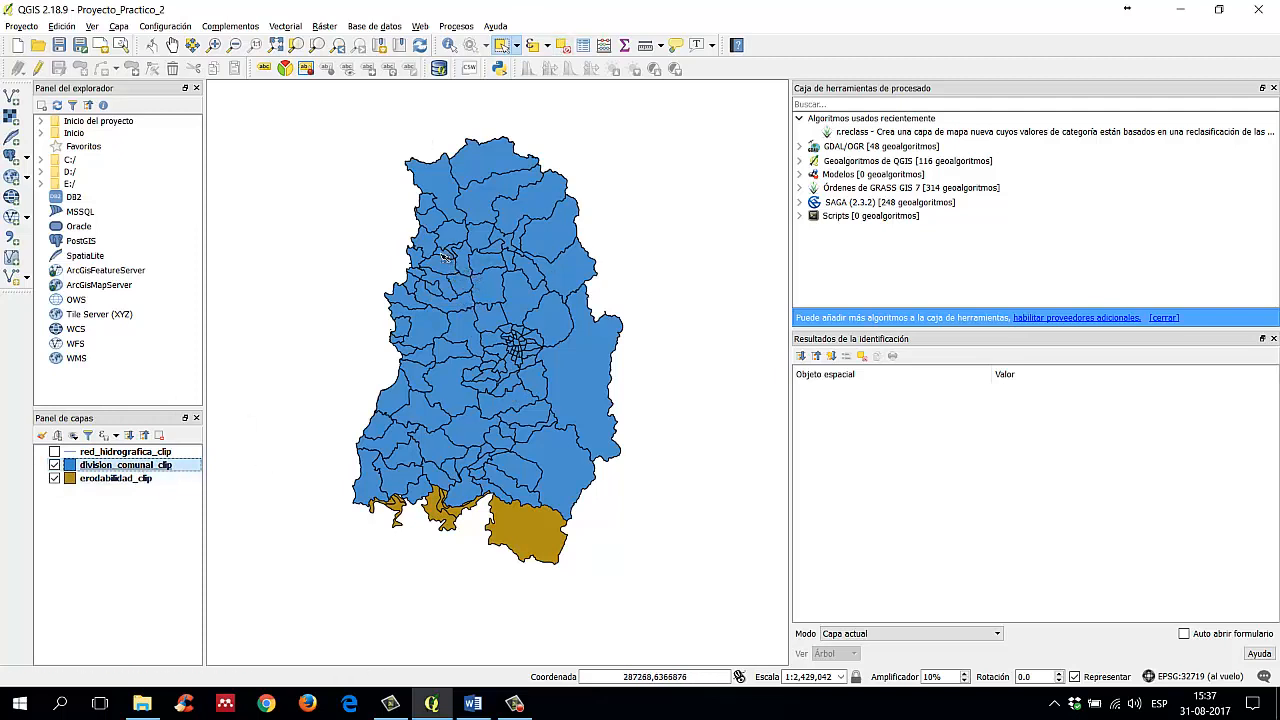
pyautogui.click(457, 266)
pyautogui.moveTo(459, 268); pyautogui.dragTo(472, 272)
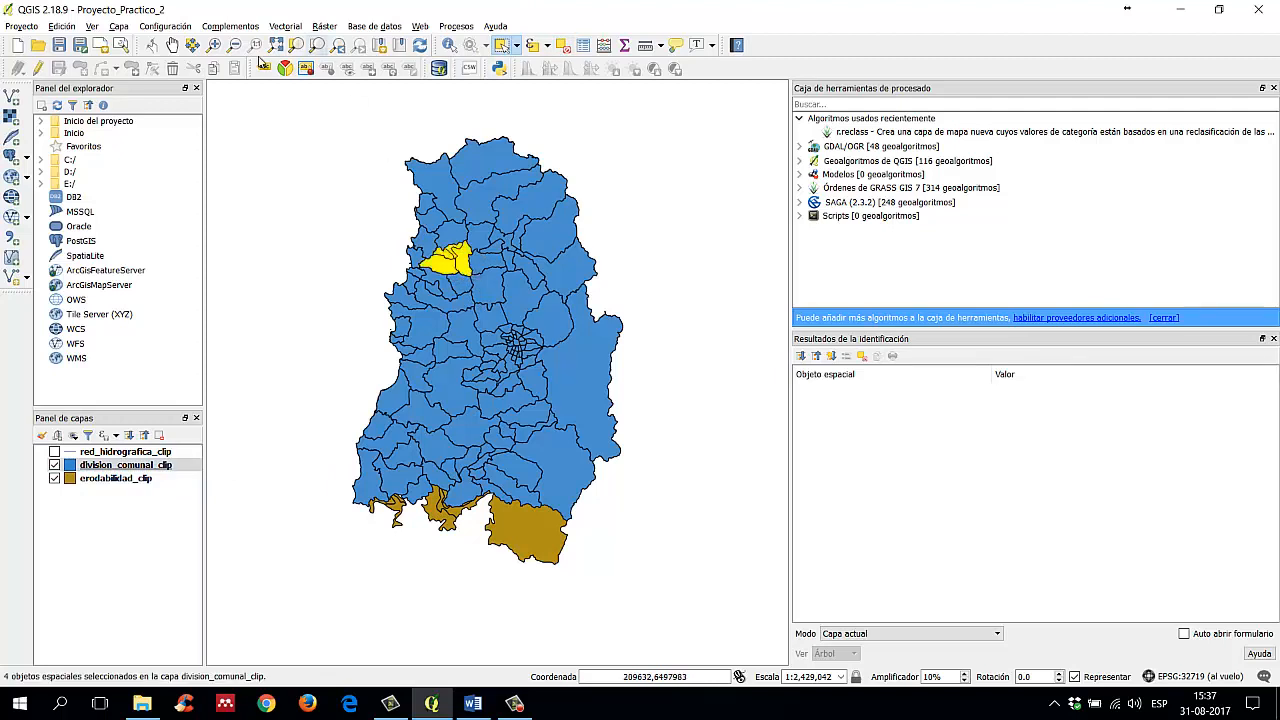
pyautogui.click(192, 46)
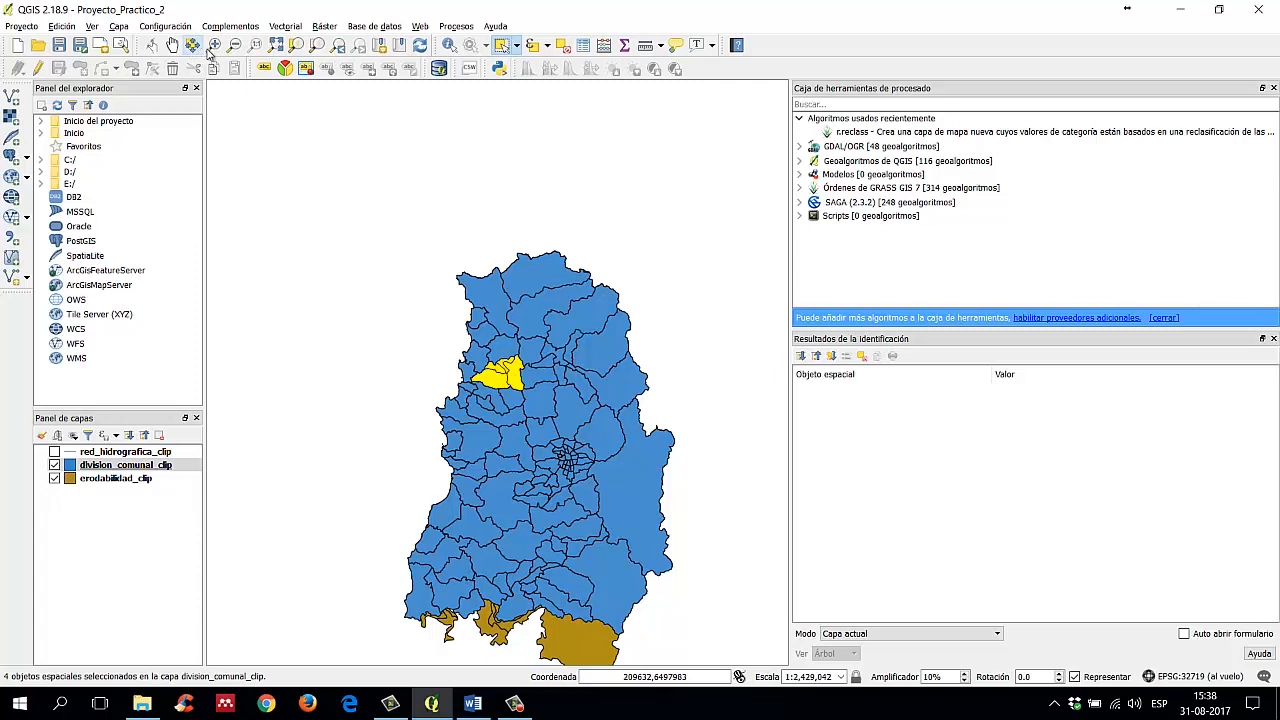
# Step: Select the southeastern, northeastern and northernmost communes one at a time, panning the map to each selection
pyautogui.click(620, 616)
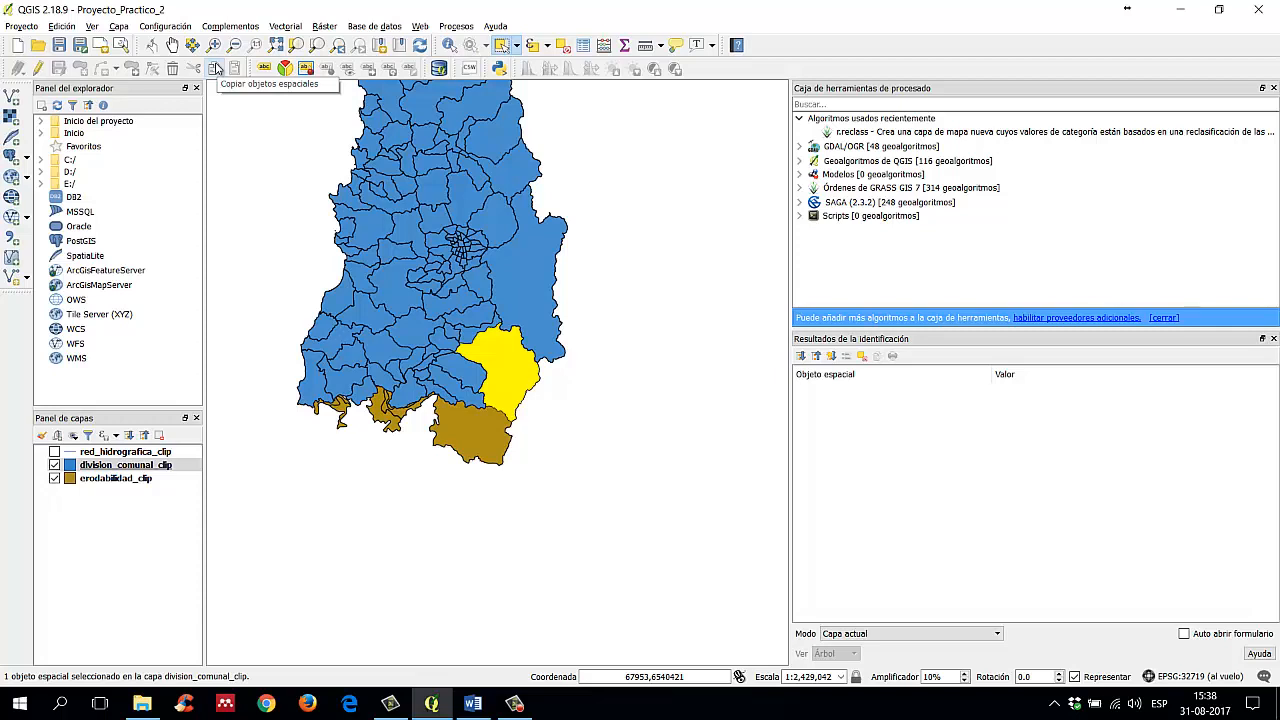
pyautogui.click(217, 68)
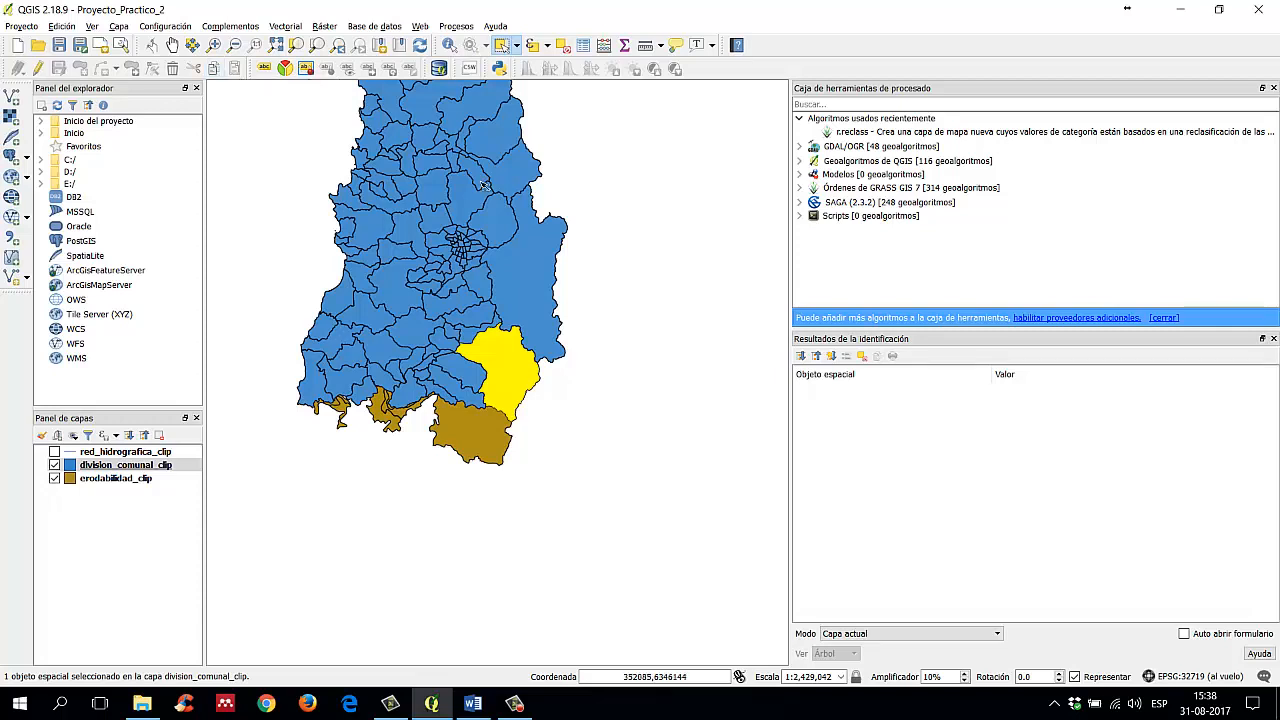
pyautogui.click(512, 172)
pyautogui.click(192, 45)
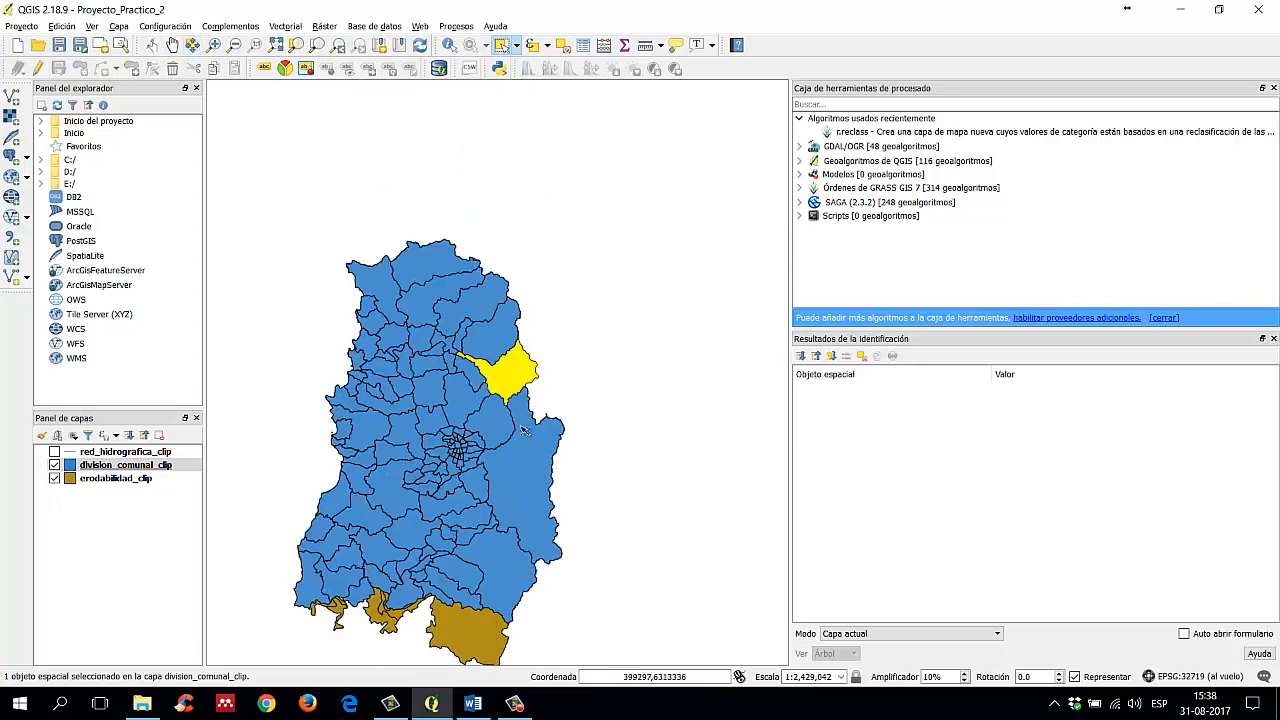
pyautogui.click(424, 273)
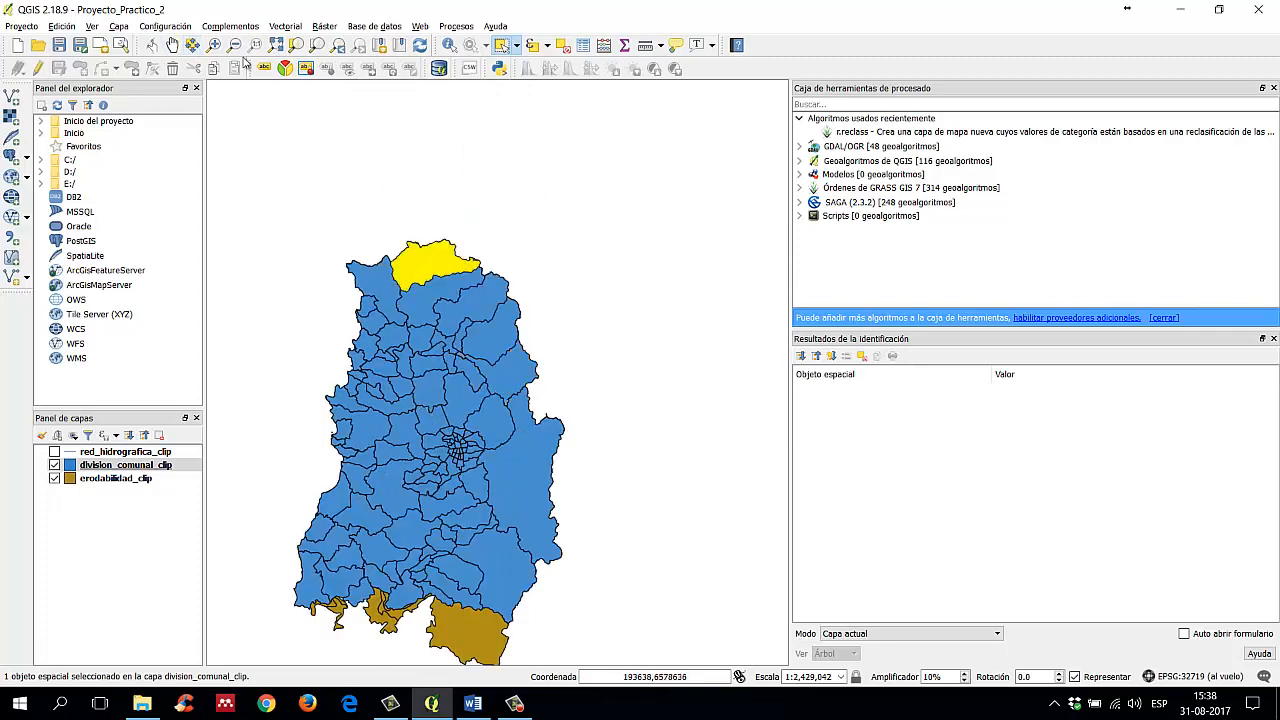
pyautogui.click(192, 45)
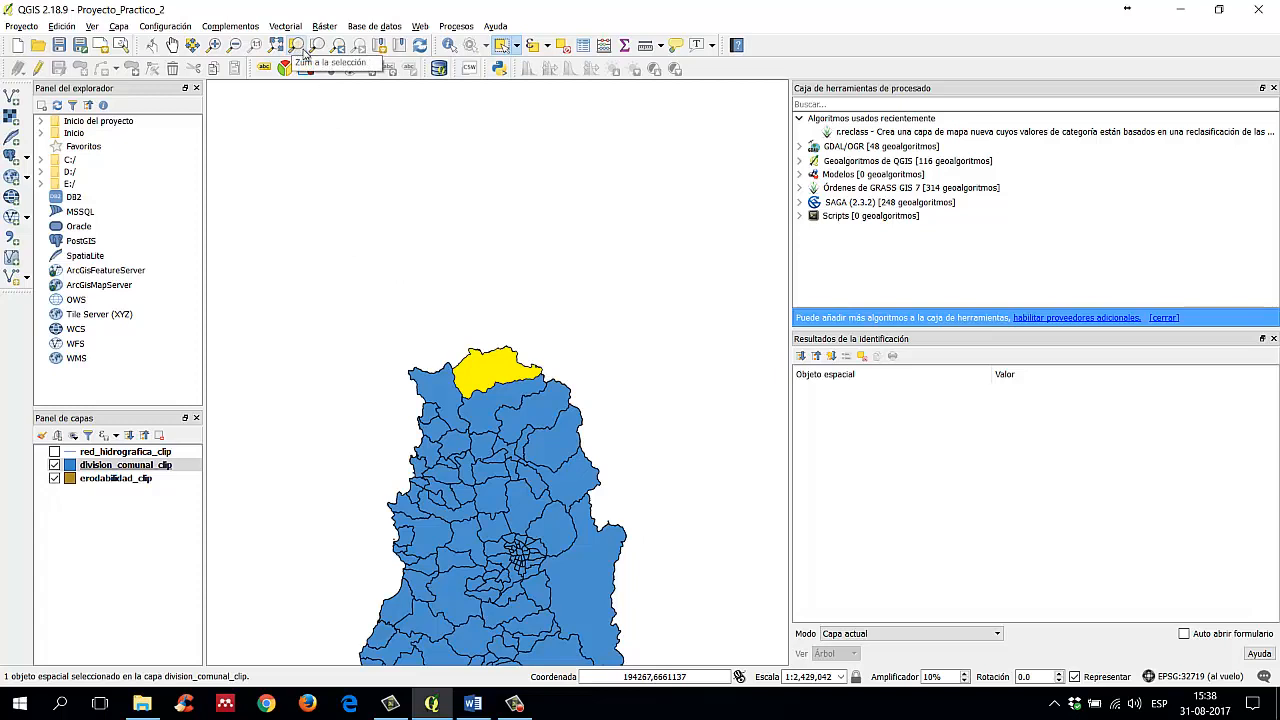
# Step: Zoom to the large eastern commune and to a small central commune as selections, return to the full extent and deselect all features
pyautogui.click(602, 556)
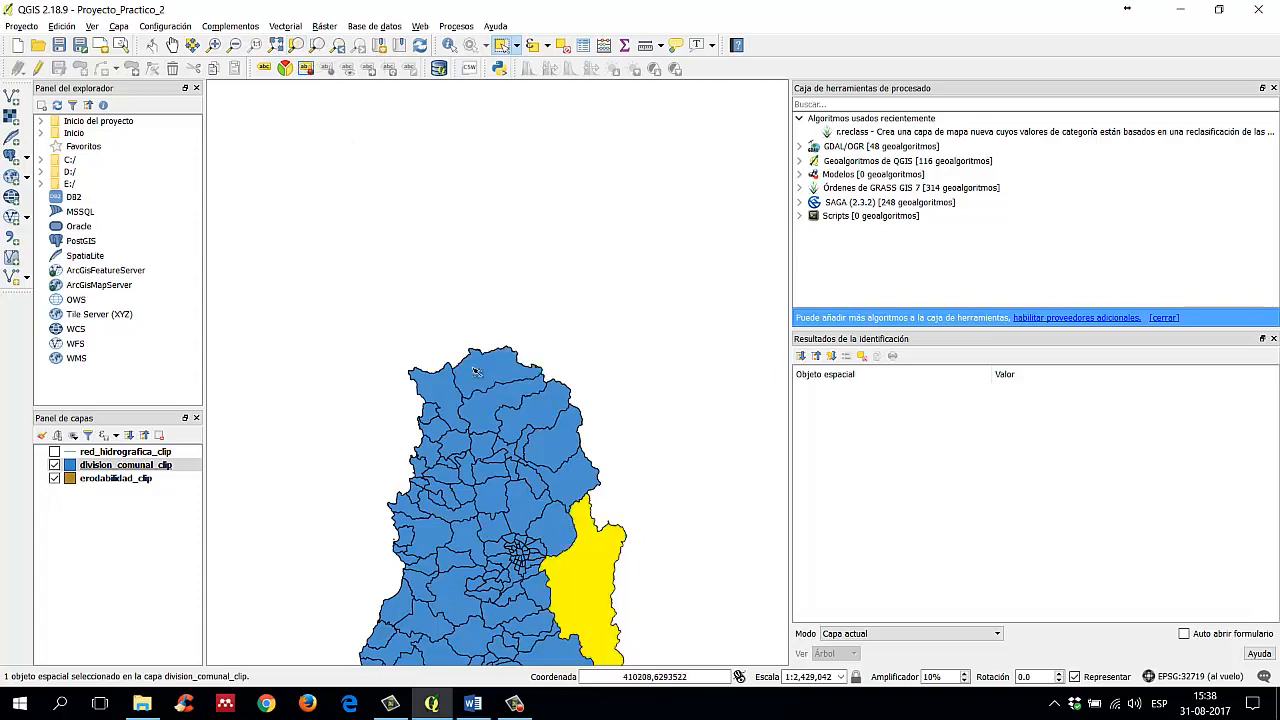
pyautogui.click(296, 45)
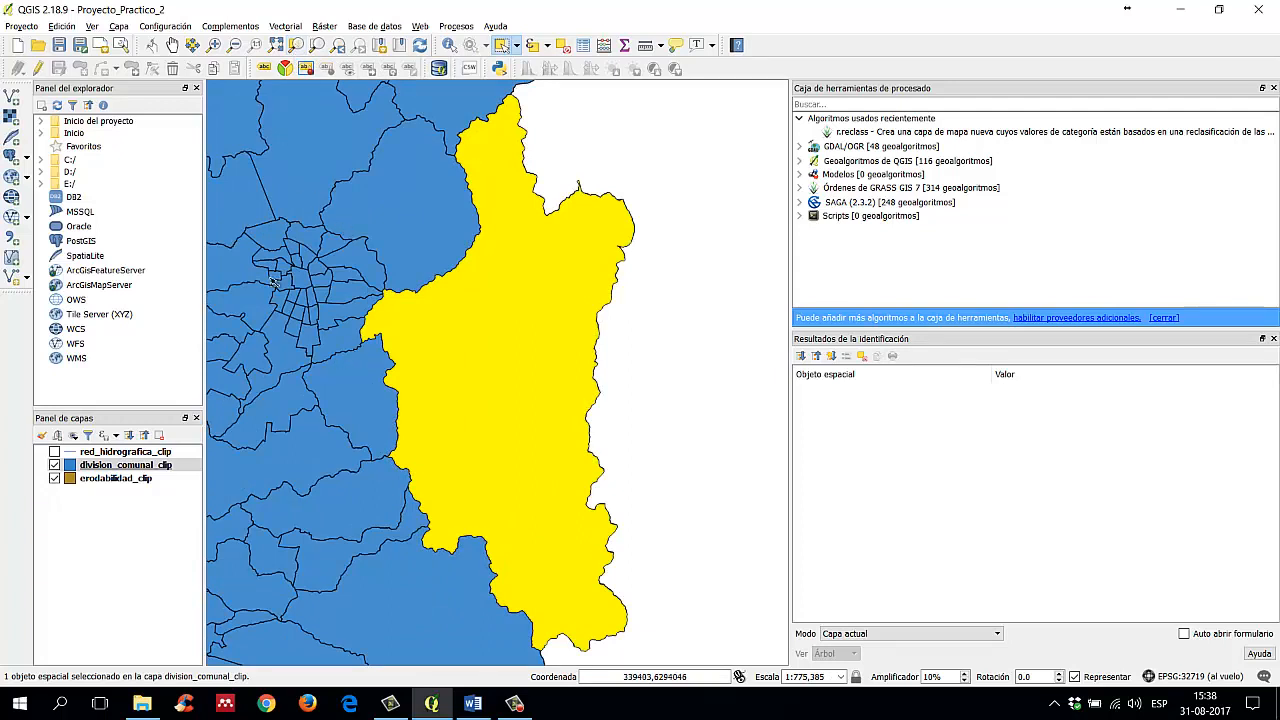
pyautogui.click(298, 264)
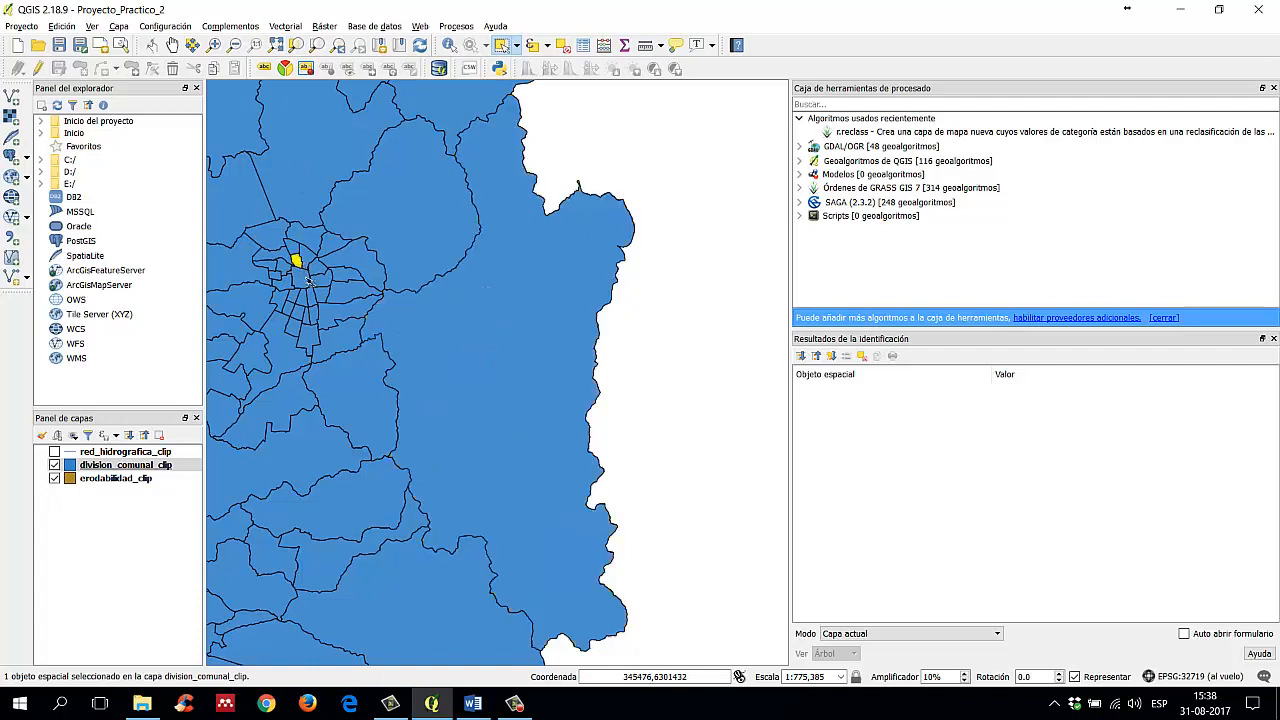
pyautogui.click(298, 47)
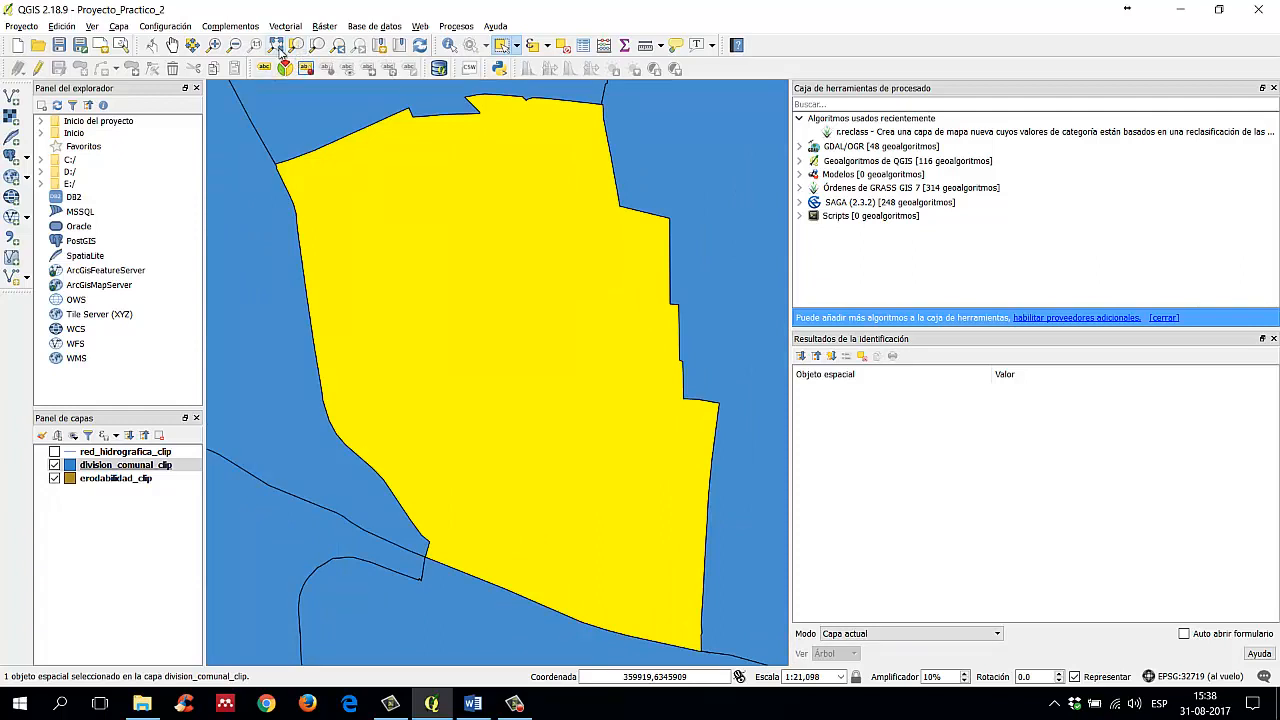
pyautogui.click(278, 47)
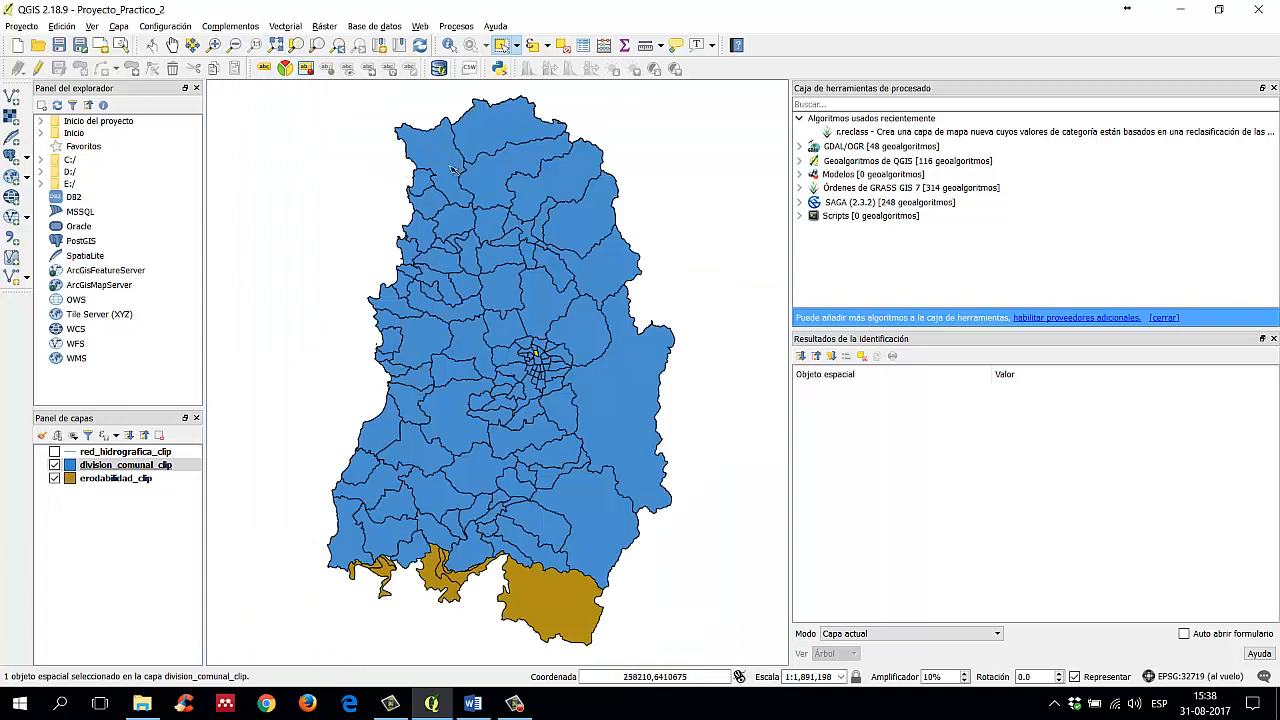
pyautogui.click(563, 47)
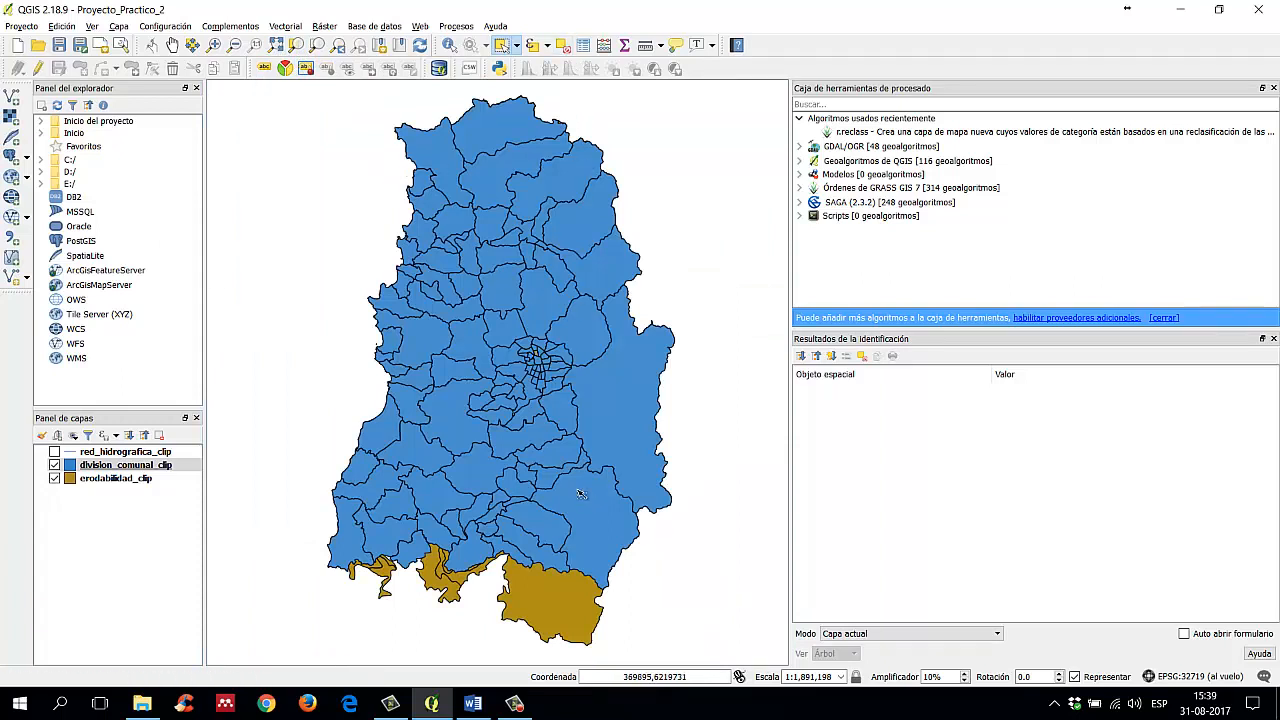
# Step: Switch to the Word guide to read the attribute tools section on selecting features with an expression, and return to QGIS
pyautogui.click(472, 703)
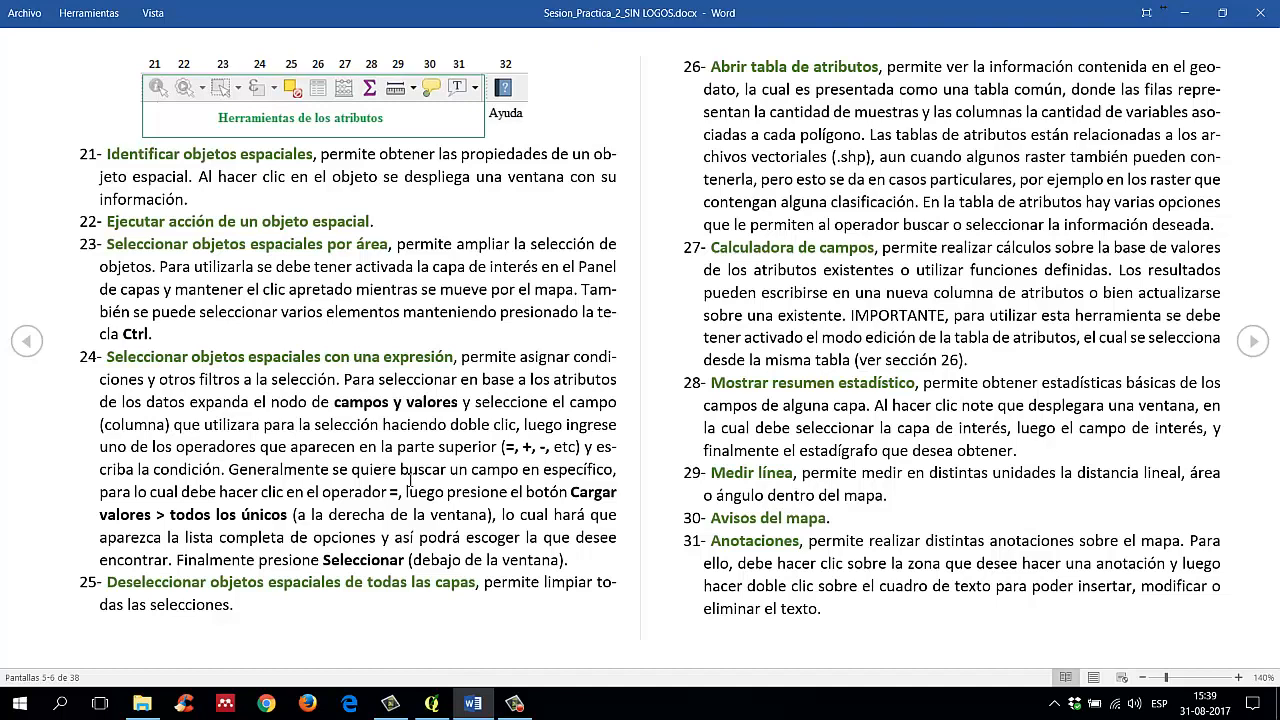
pyautogui.click(1163, 8)
pyautogui.click(1165, 9)
pyautogui.click(1166, 9)
pyautogui.click(1189, 13)
pyautogui.click(1190, 14)
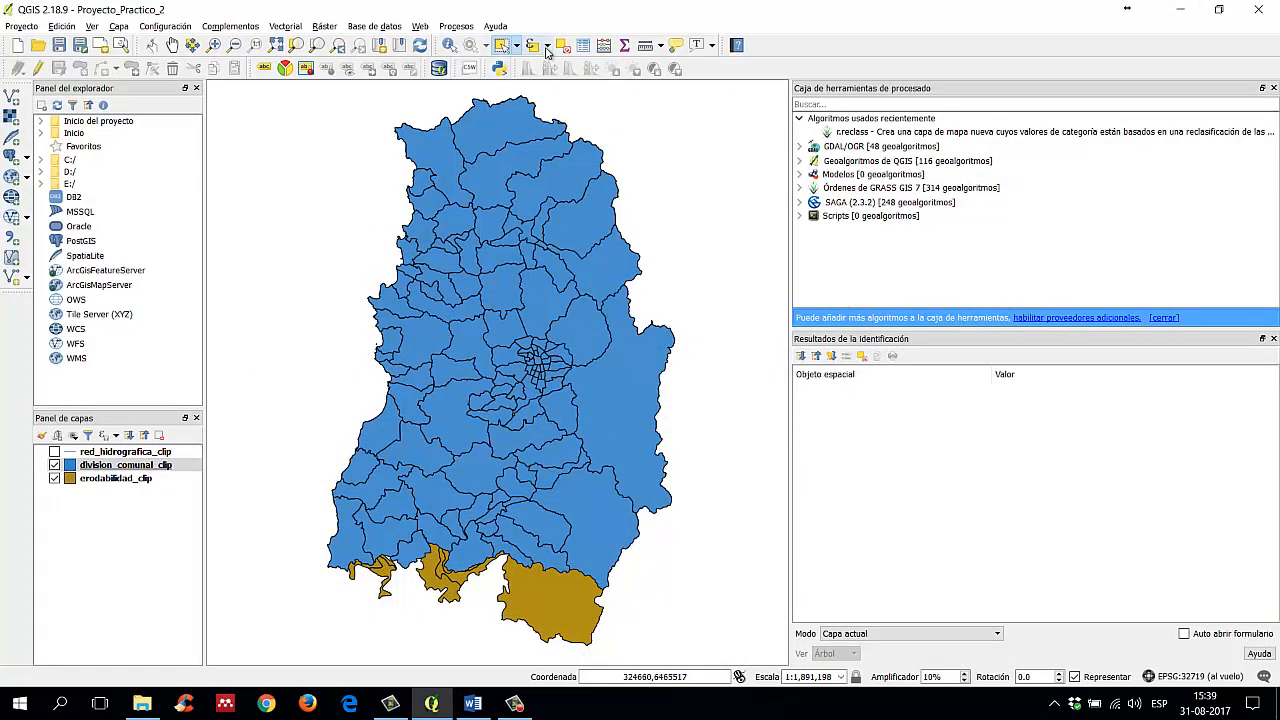
# Step: Open Select by Expression for division_comunal_clip and enlarge the dialog to show all function groups
pyautogui.click(188, 467)
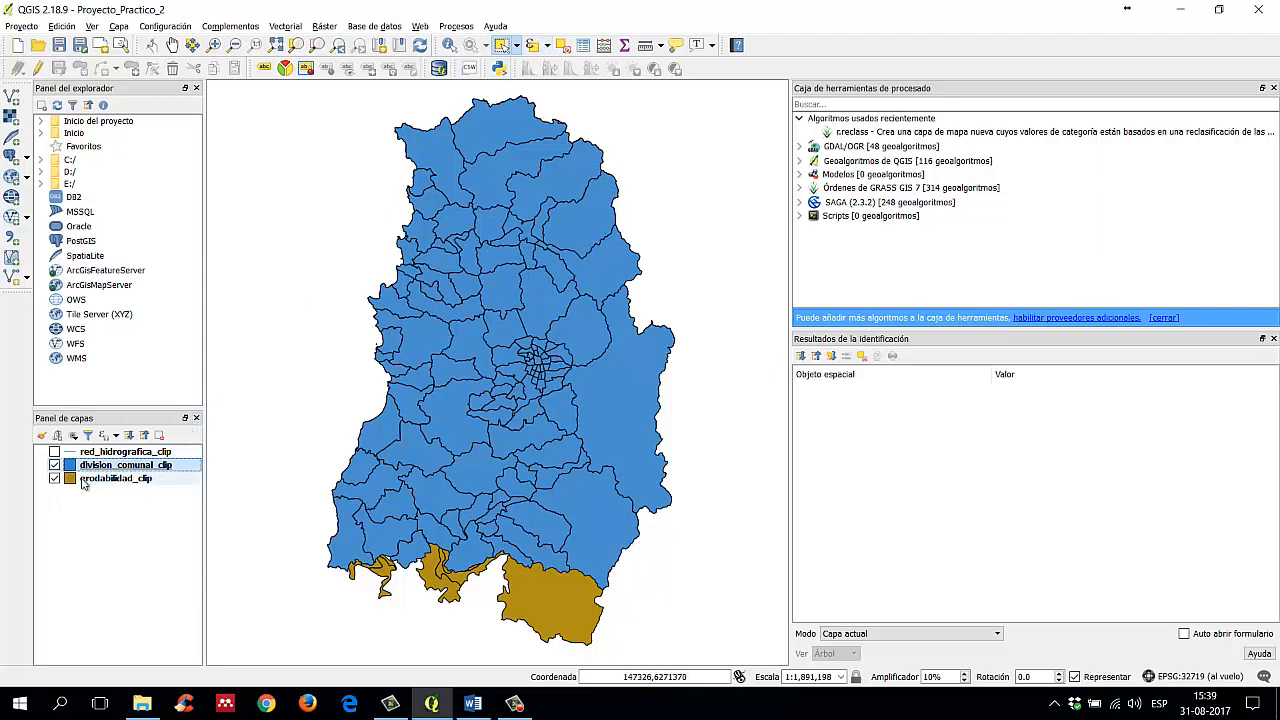
pyautogui.click(534, 47)
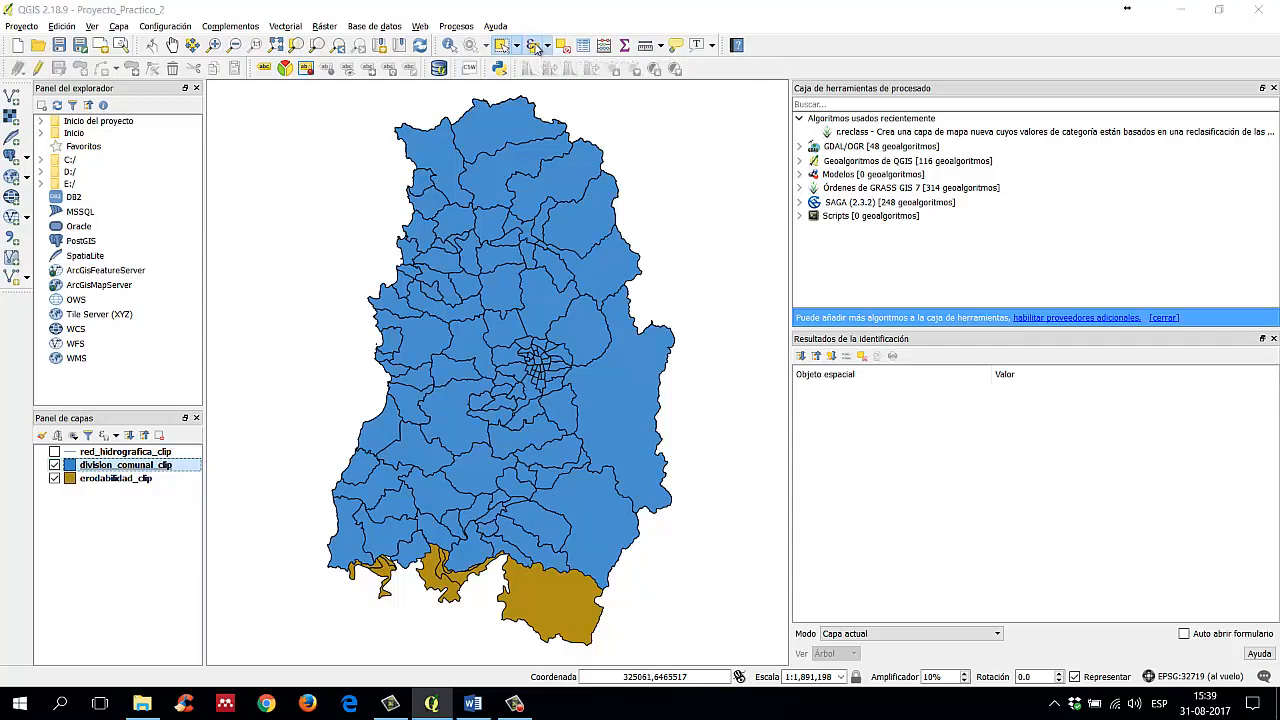
pyautogui.moveTo(518, 127); pyautogui.dragTo(454, 89)
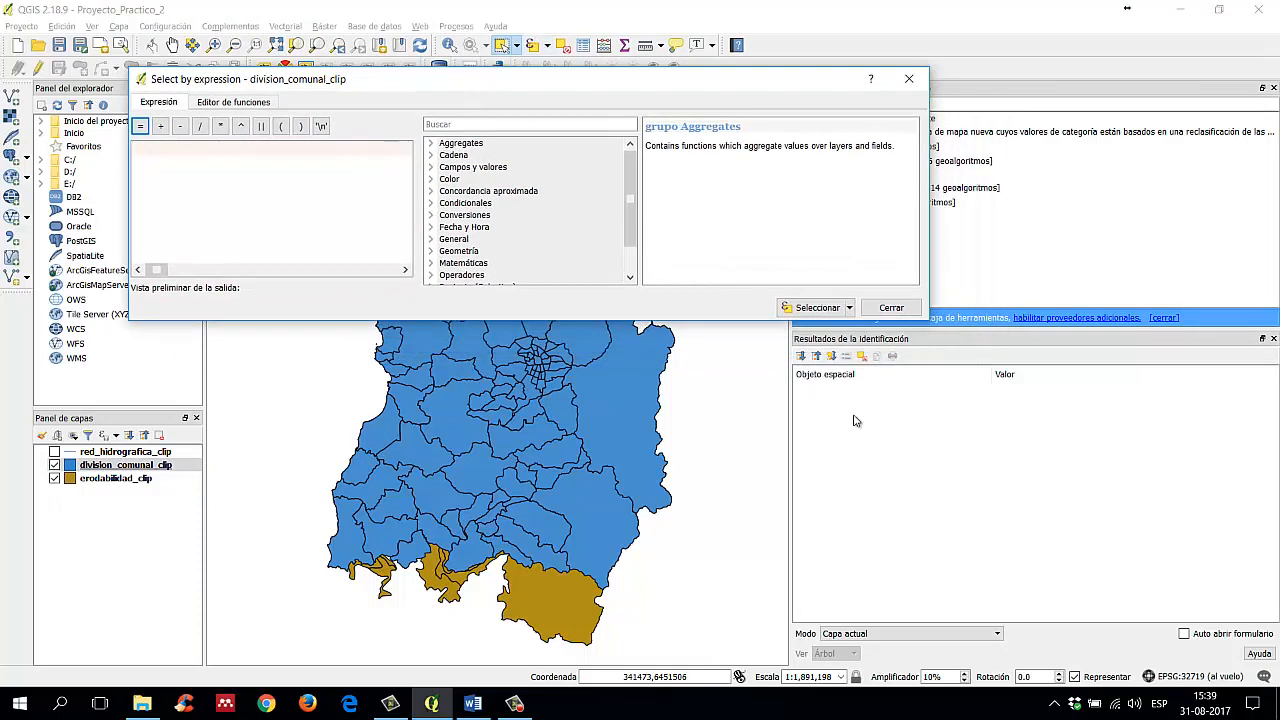
pyautogui.moveTo(932, 326); pyautogui.dragTo(952, 597)
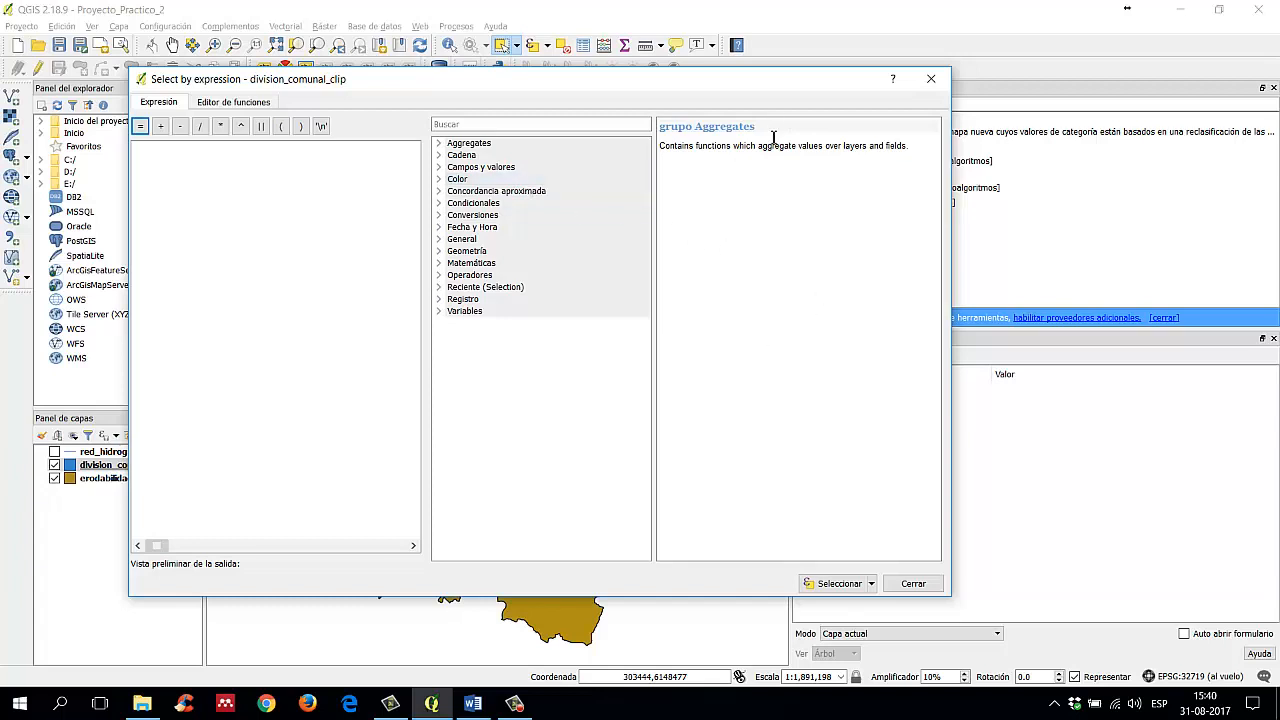
# Step: Review the help descriptions of the Cadena, Campos y valores, Color and Aggregates function groups
pyautogui.click(534, 155)
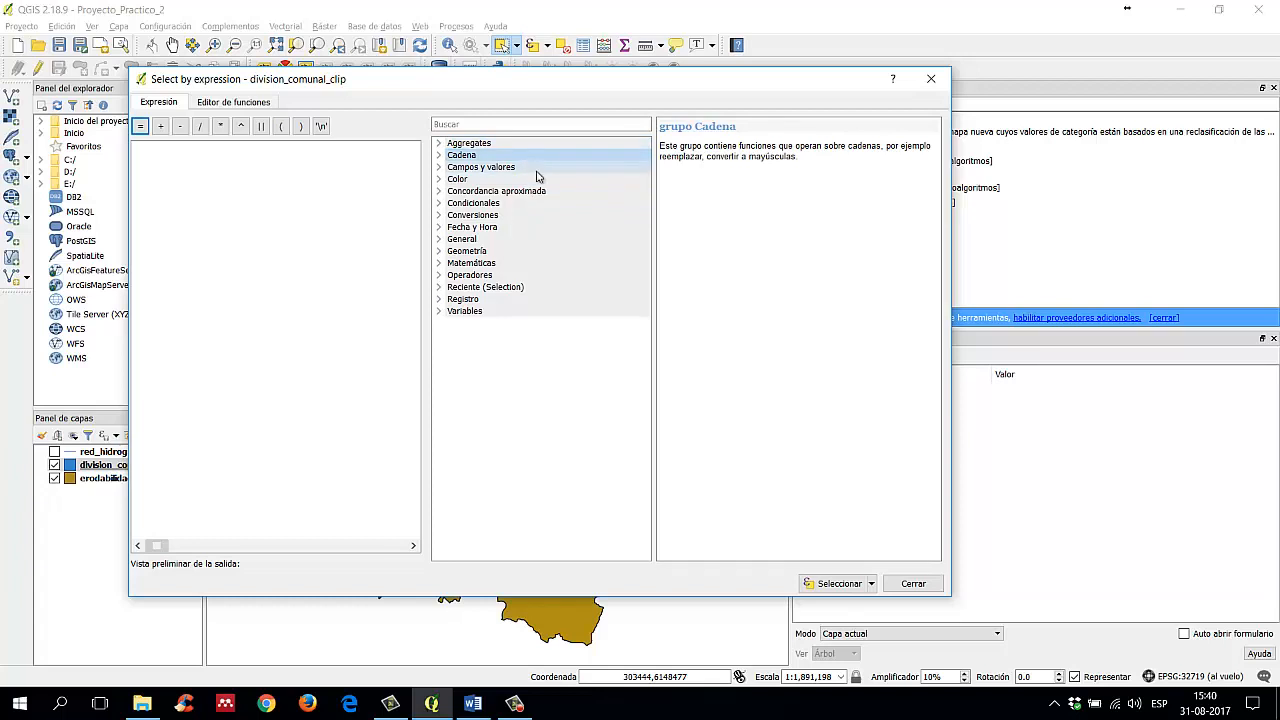
pyautogui.click(537, 168)
pyautogui.click(537, 179)
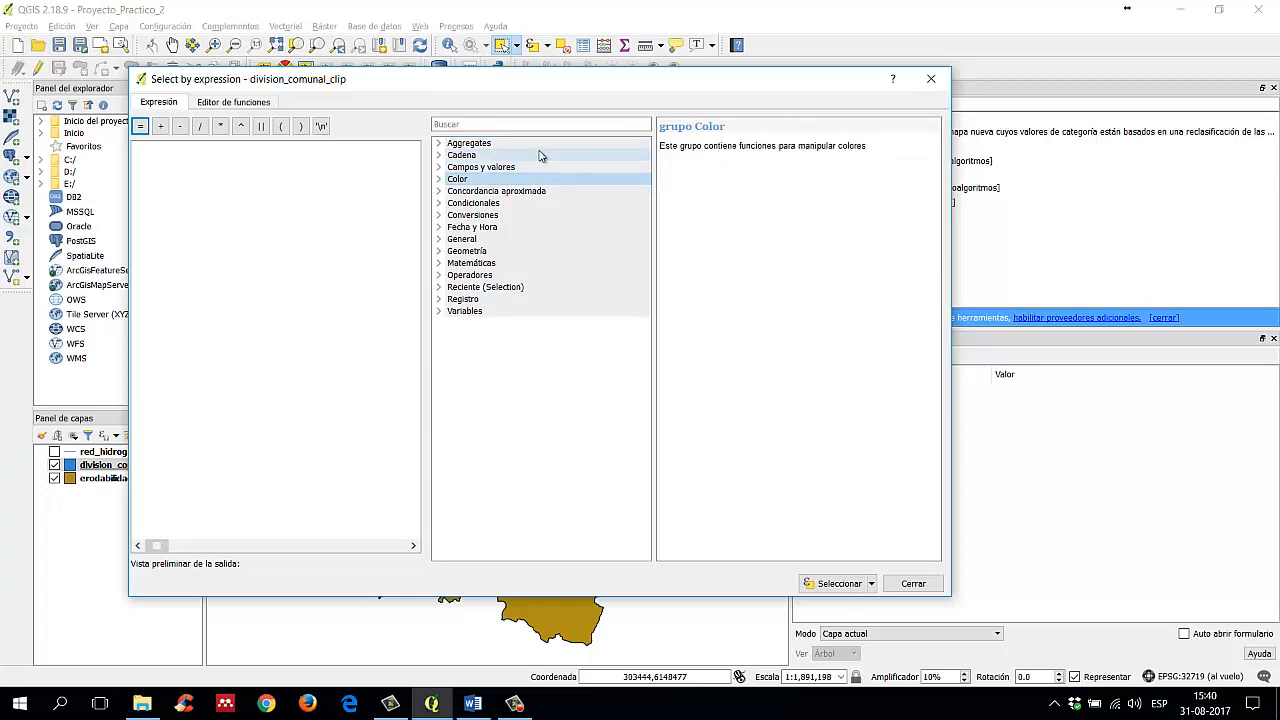
pyautogui.click(540, 155)
pyautogui.click(545, 144)
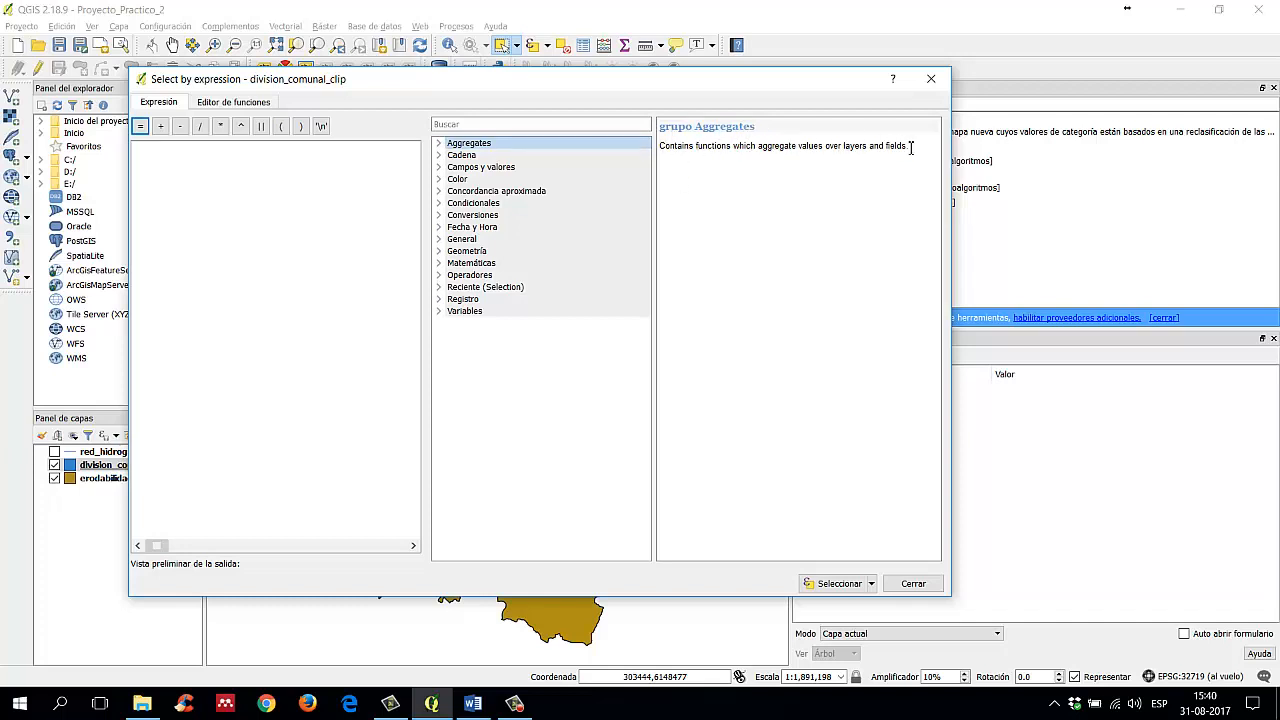
# Step: Read the help descriptions of the function groups from Cadena to General, and briefly check the contents of General
pyautogui.click(532, 156)
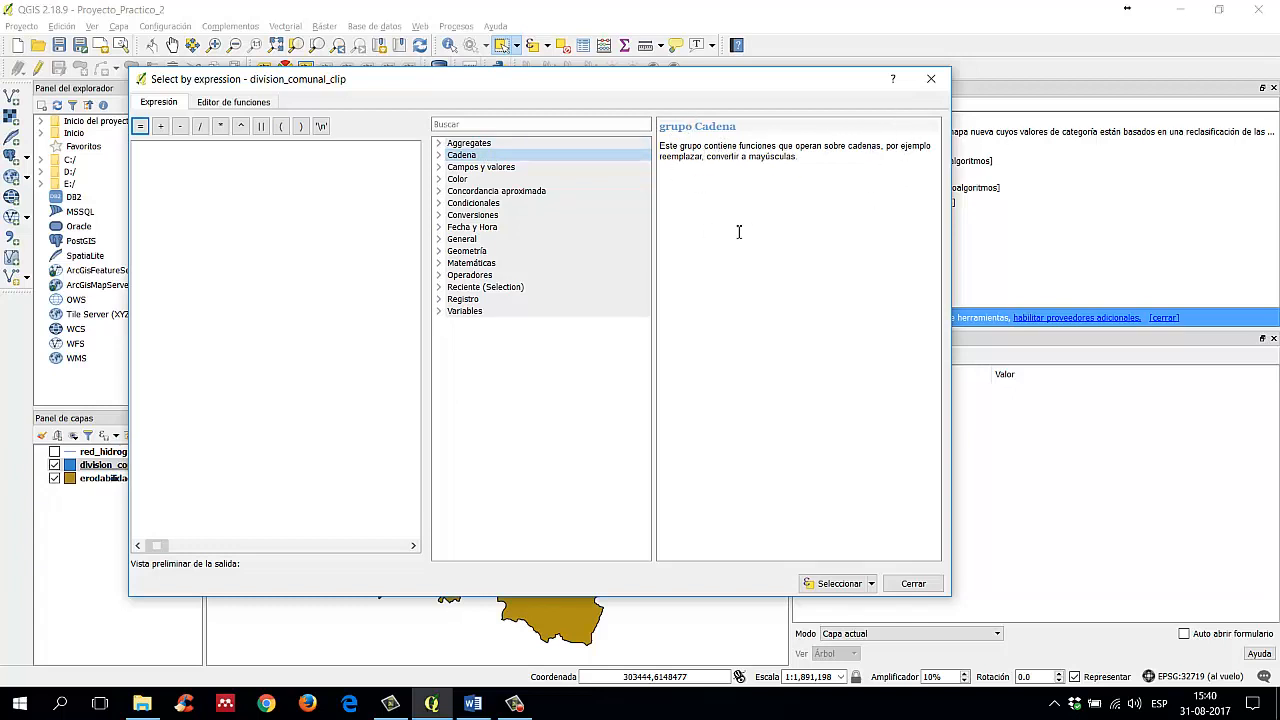
pyautogui.click(497, 168)
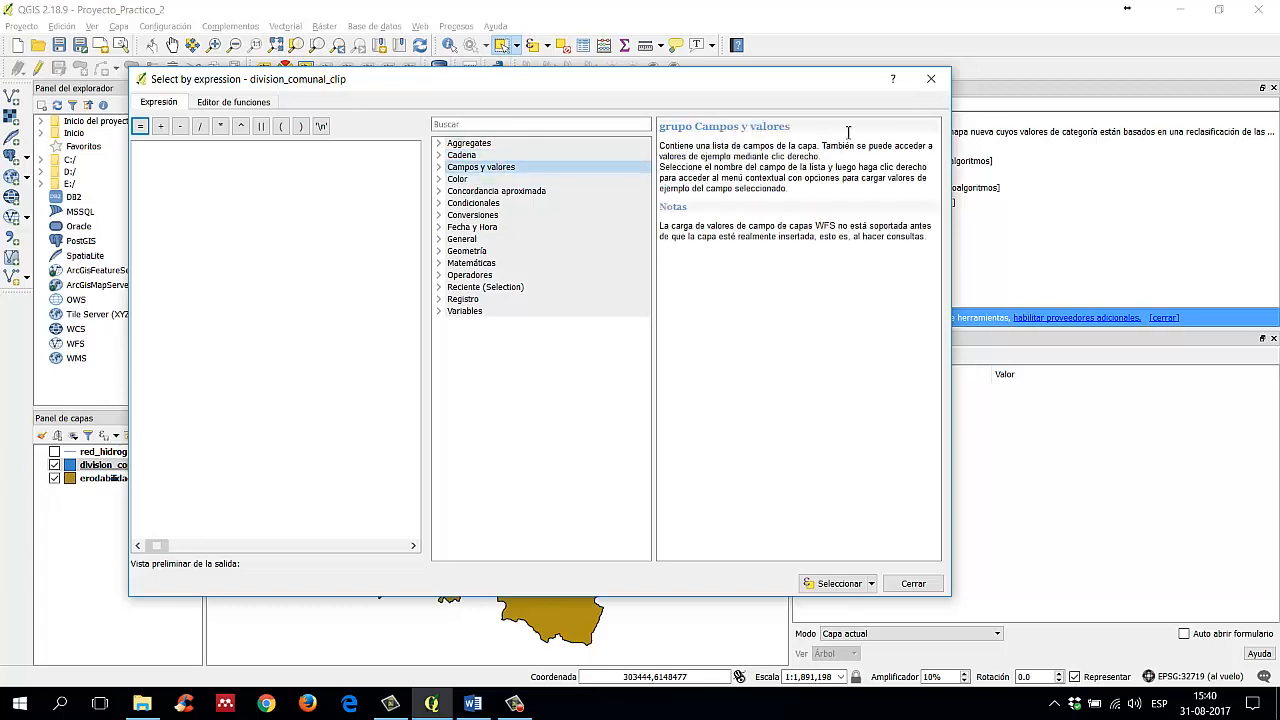
pyautogui.click(490, 180)
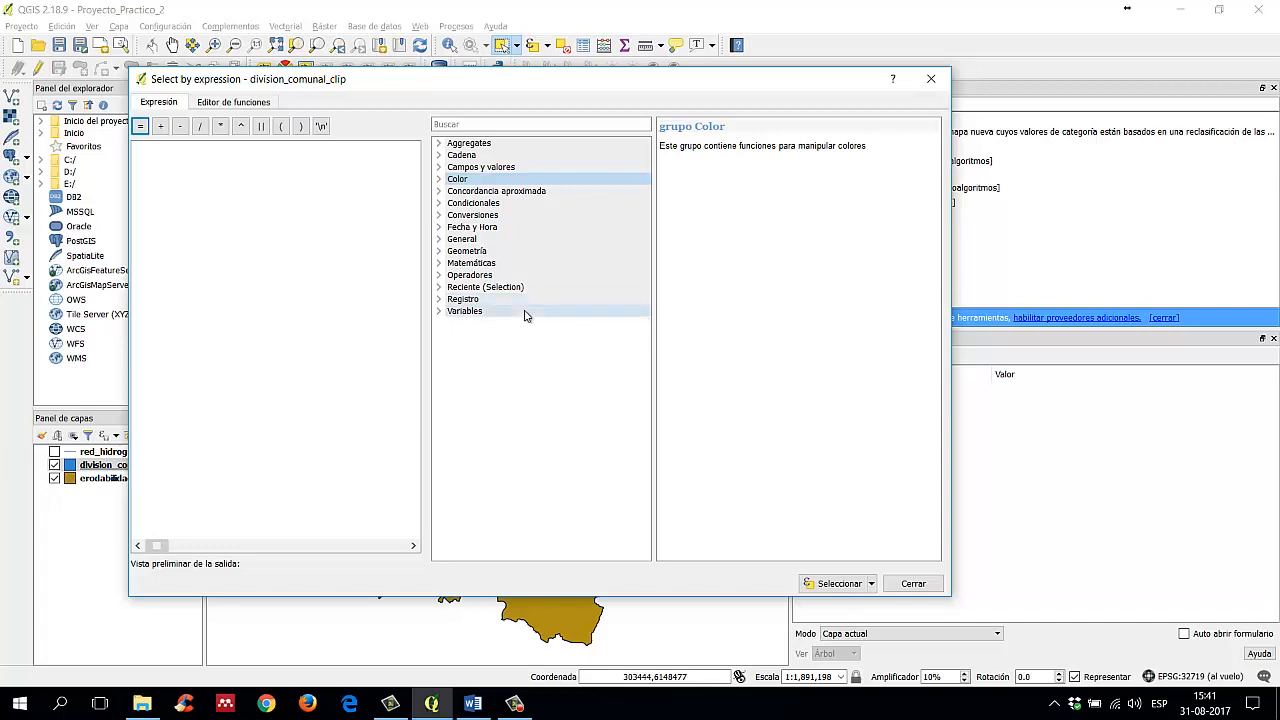
pyautogui.click(495, 227)
pyautogui.click(497, 191)
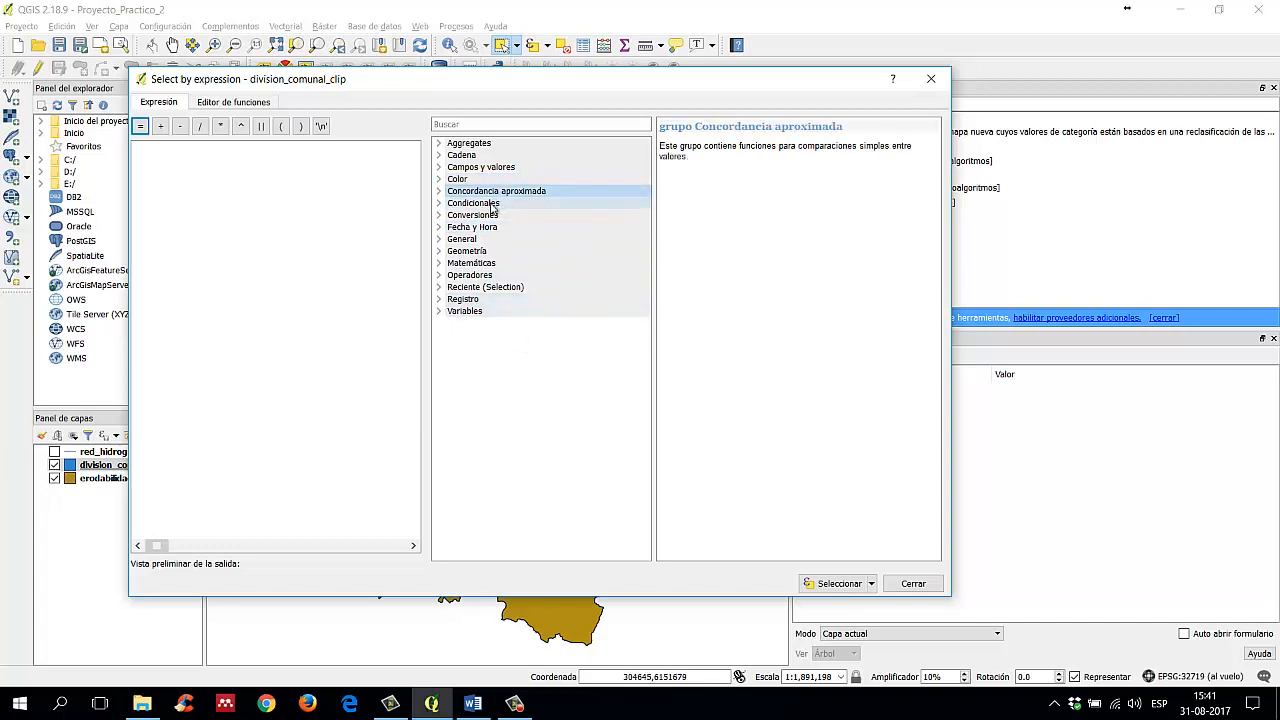
pyautogui.click(485, 203)
pyautogui.click(478, 227)
pyautogui.click(466, 239)
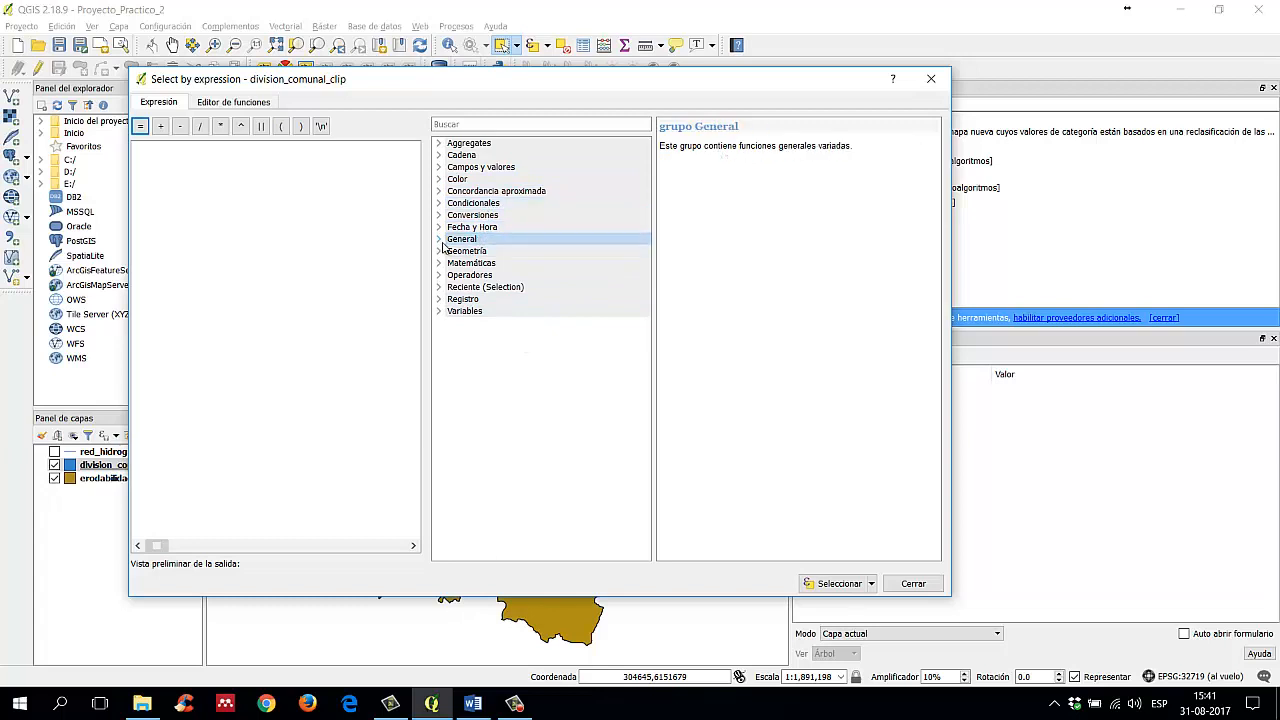
pyautogui.click(439, 239)
pyautogui.click(439, 239)
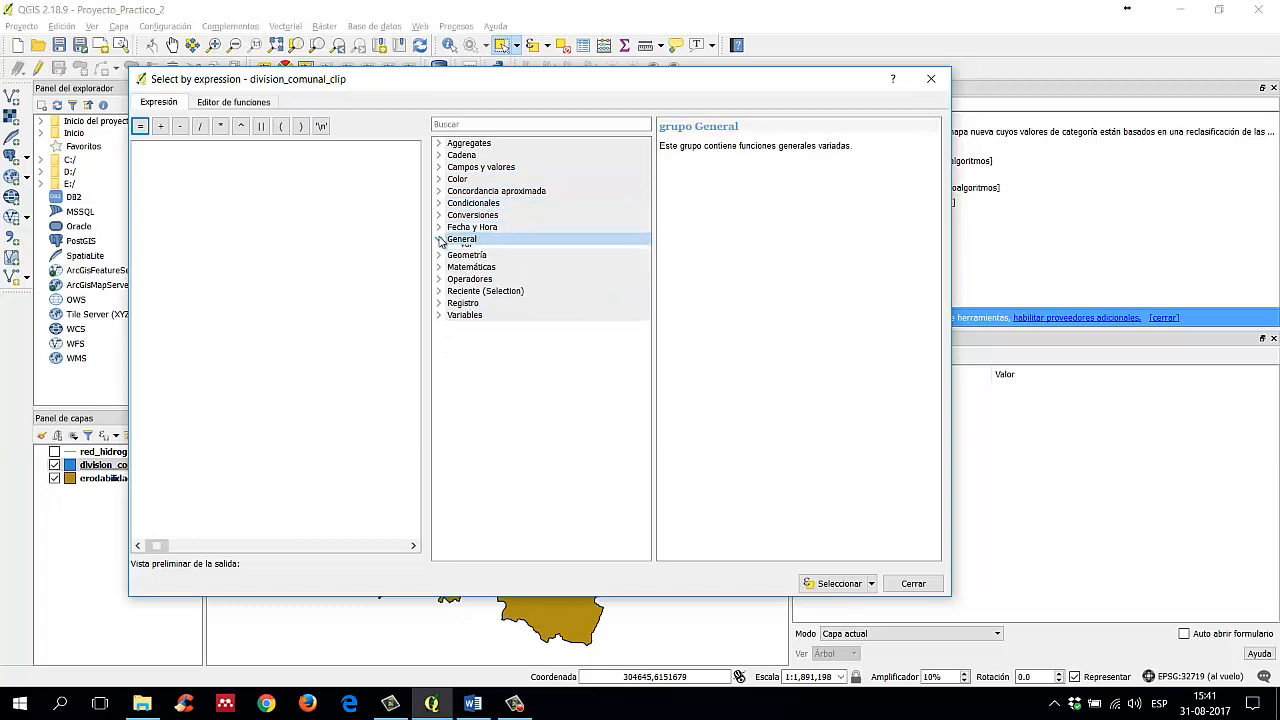
# Step: Begin the selection expression with the NOM_REG field from the Campos y valores group, followed by the equality operator
pyautogui.click(439, 168)
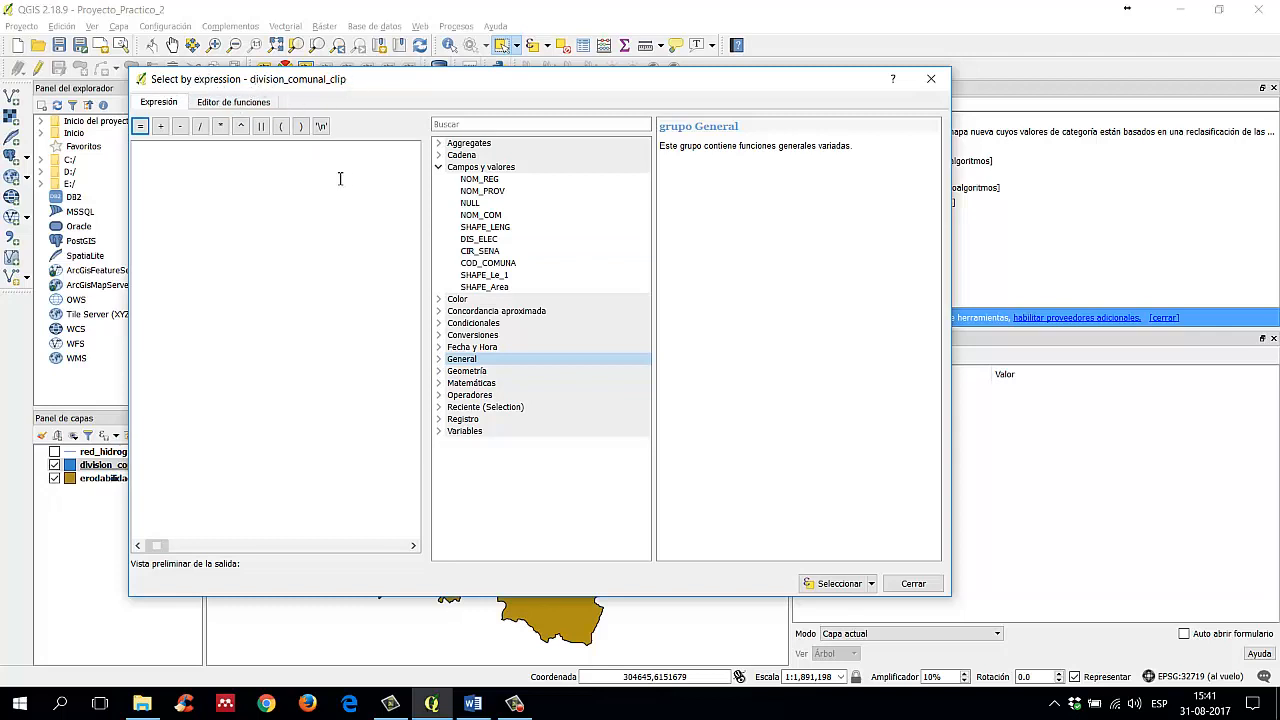
pyautogui.click(472, 704)
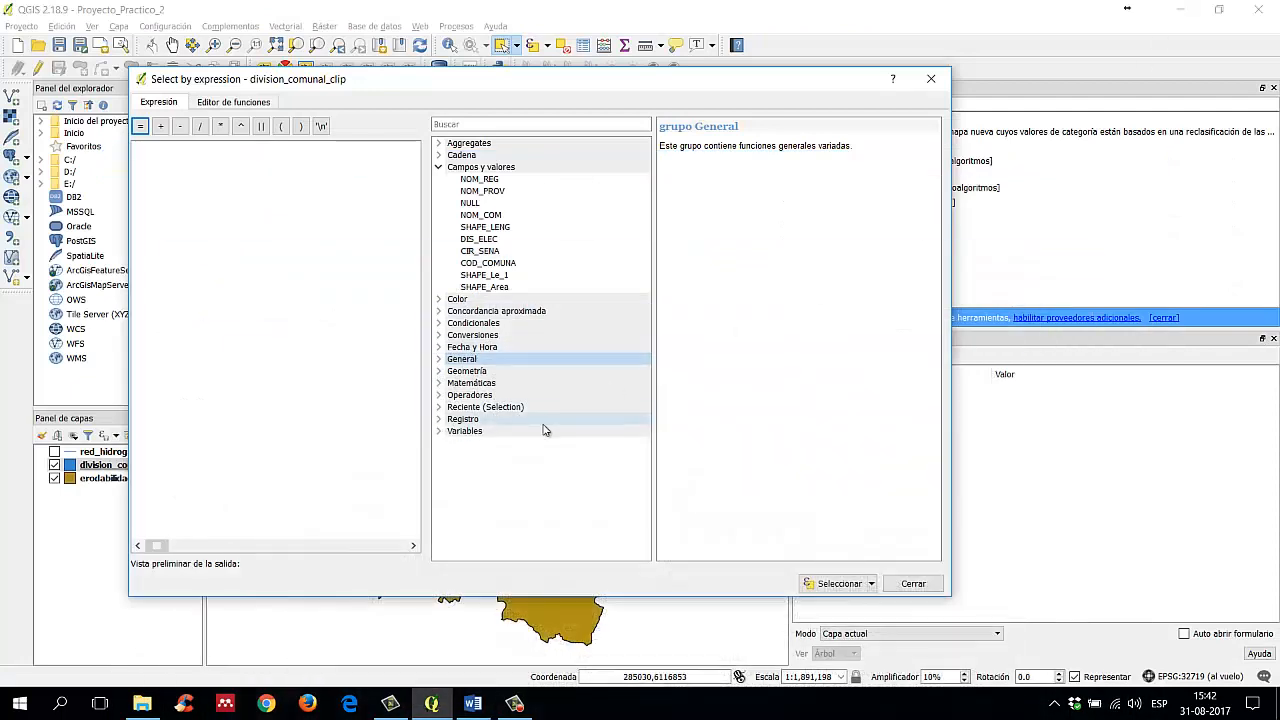
pyautogui.moveTo(495, 86); pyautogui.dragTo(658, 95)
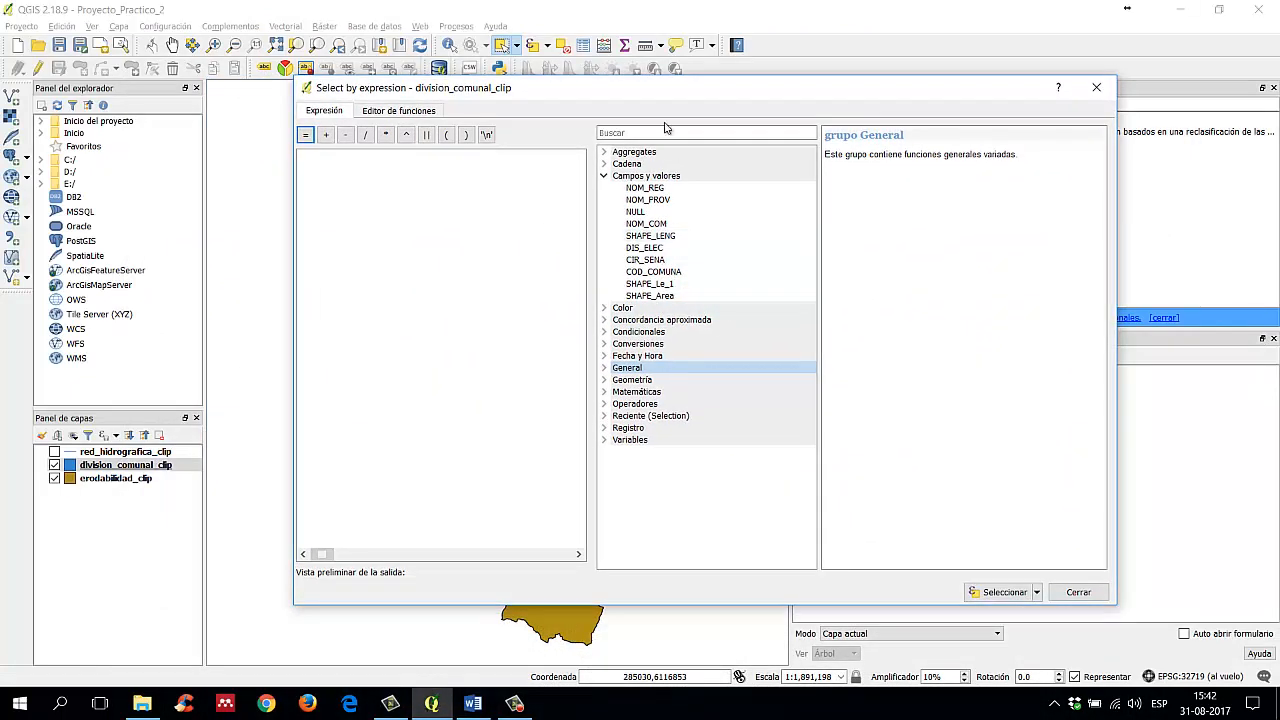
pyautogui.doubleClick(645, 188)
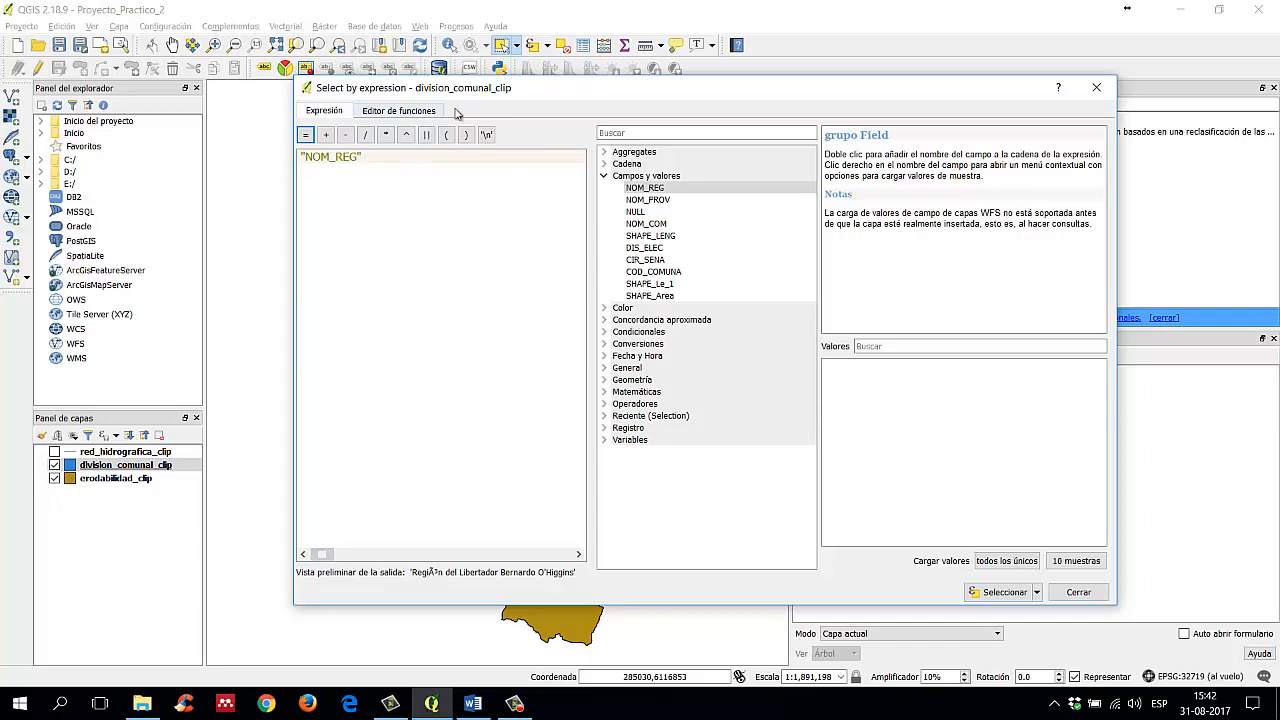
pyautogui.moveTo(553, 97); pyautogui.dragTo(936, 95)
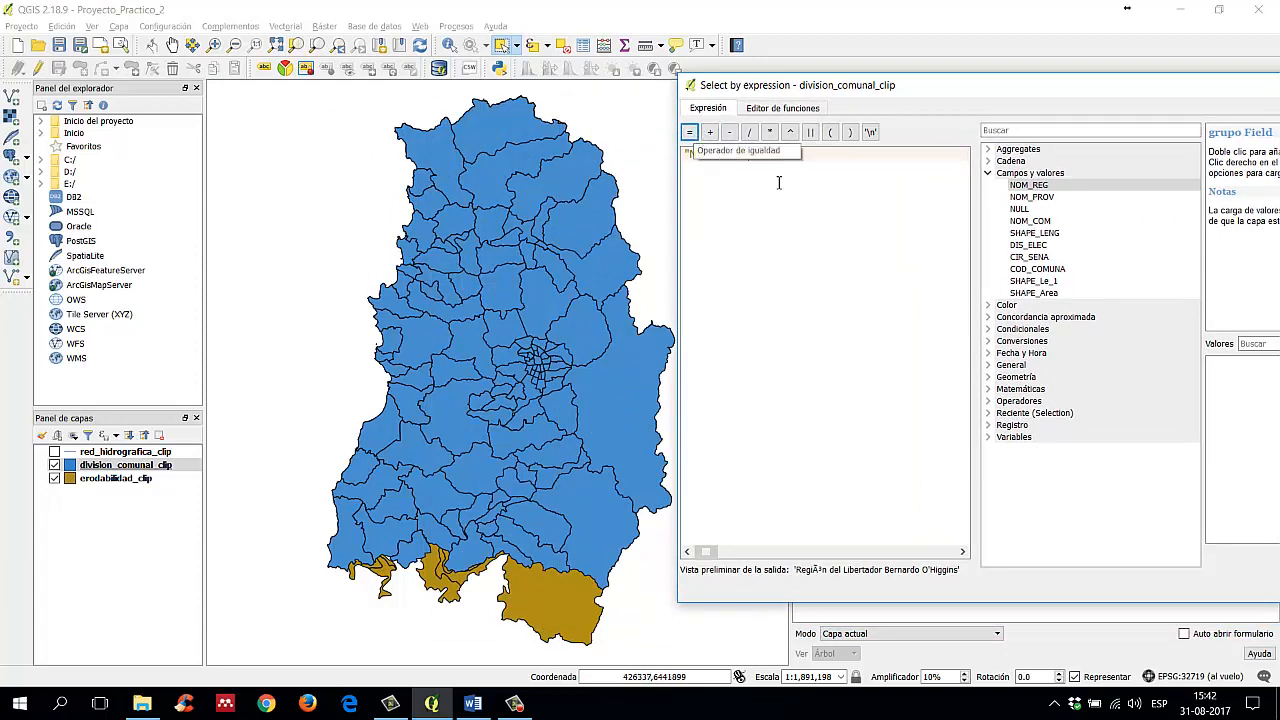
pyautogui.click(689, 132)
pyautogui.moveTo(888, 91); pyautogui.dragTo(506, 82)
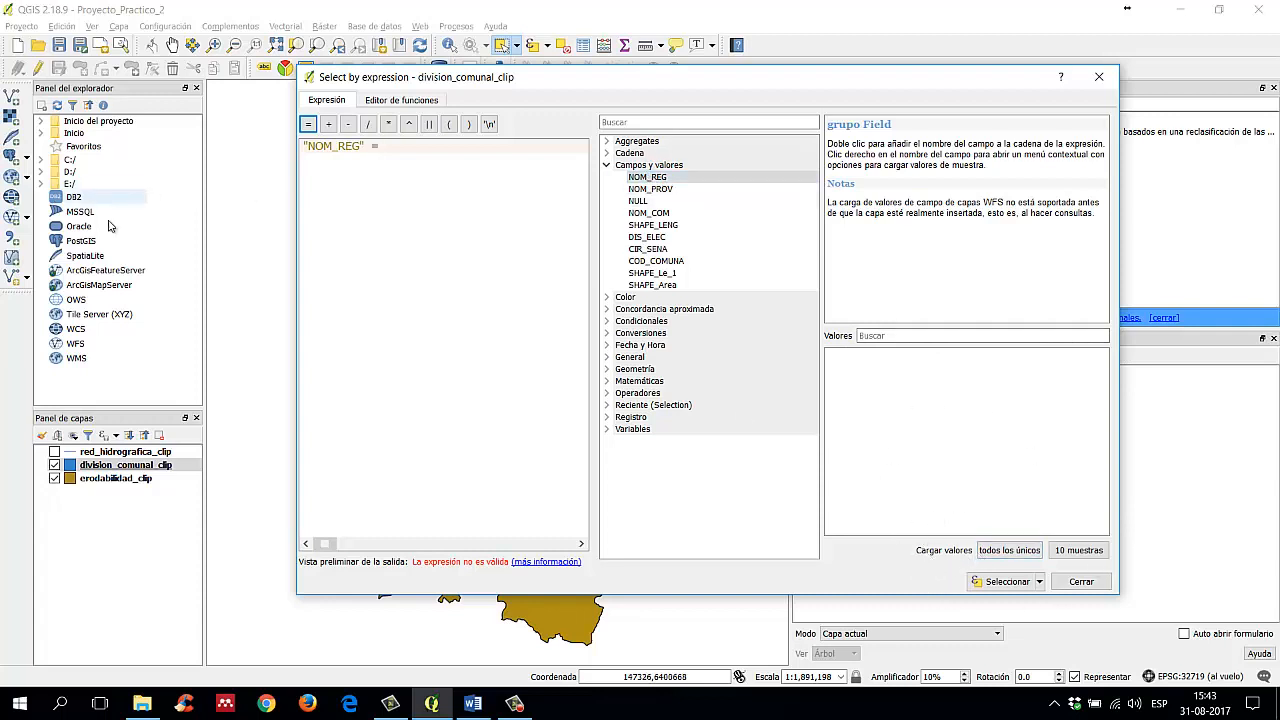
# Step: Load all unique NOM_REG values, complete the expression with 'RegiÃ³n Metropolitana de Santiago', and select the matching features
pyautogui.click(1007, 553)
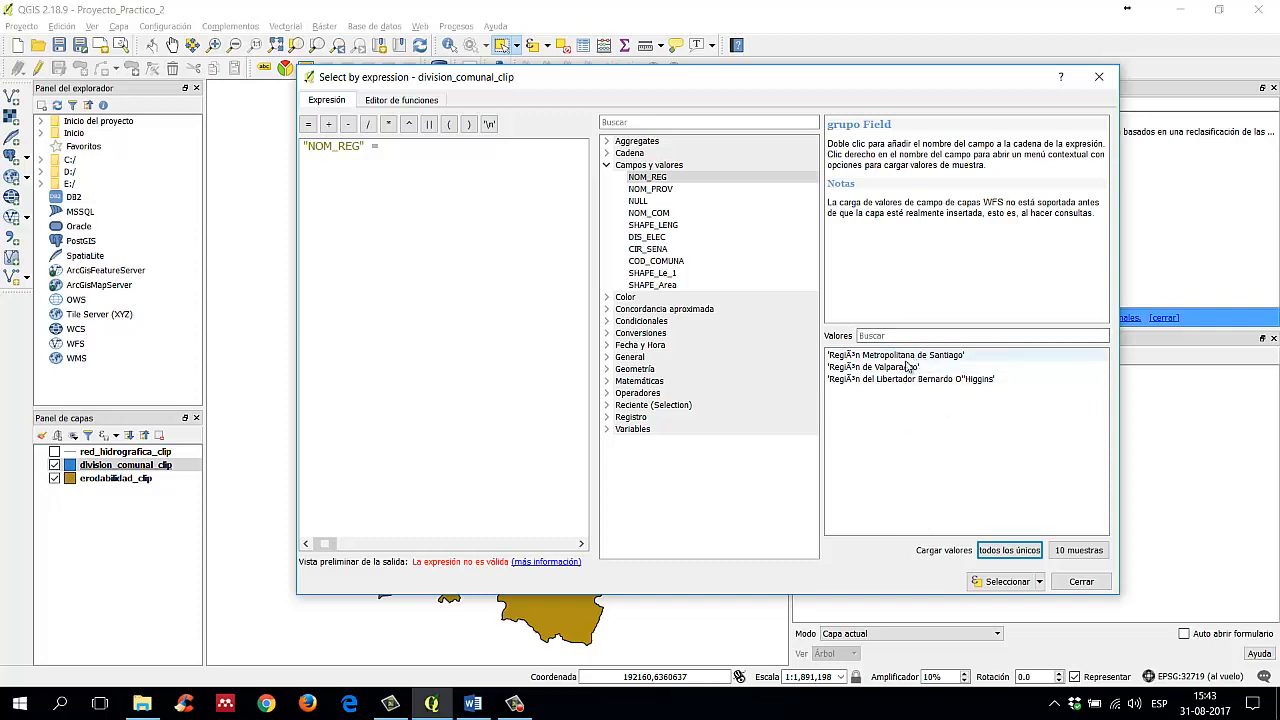
pyautogui.click(888, 356)
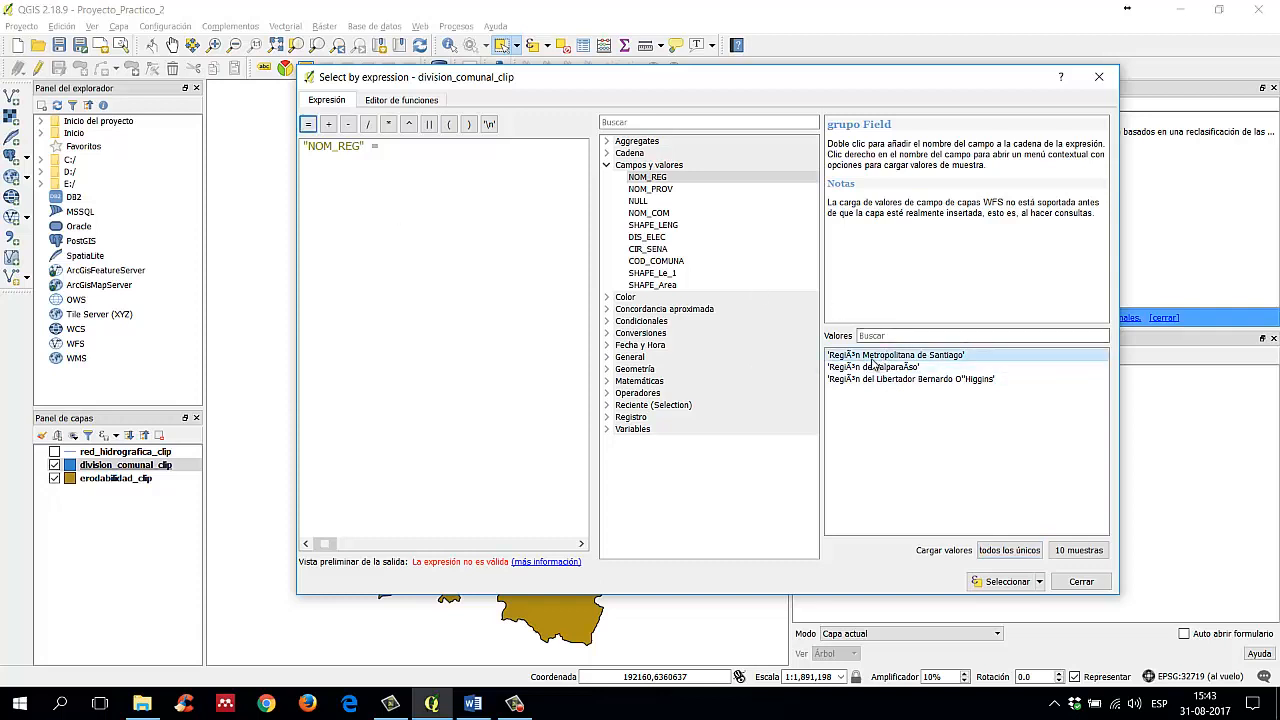
pyautogui.doubleClick(873, 358)
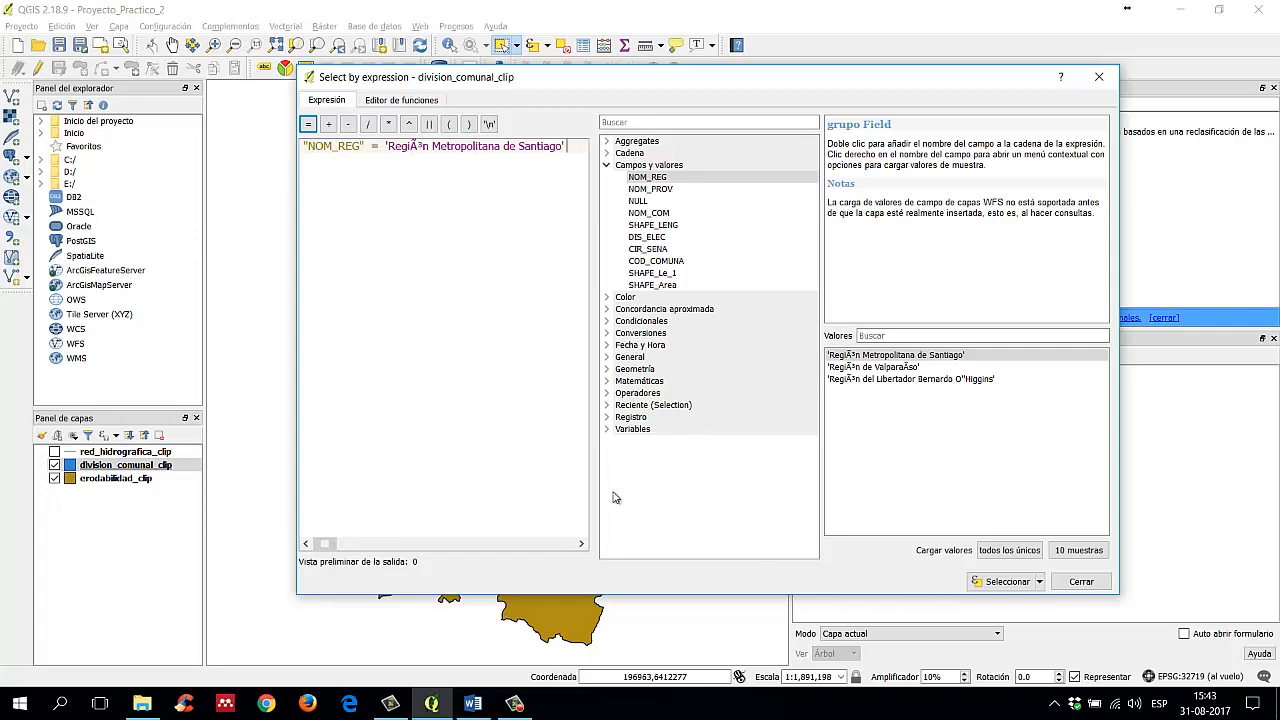
pyautogui.click(1004, 585)
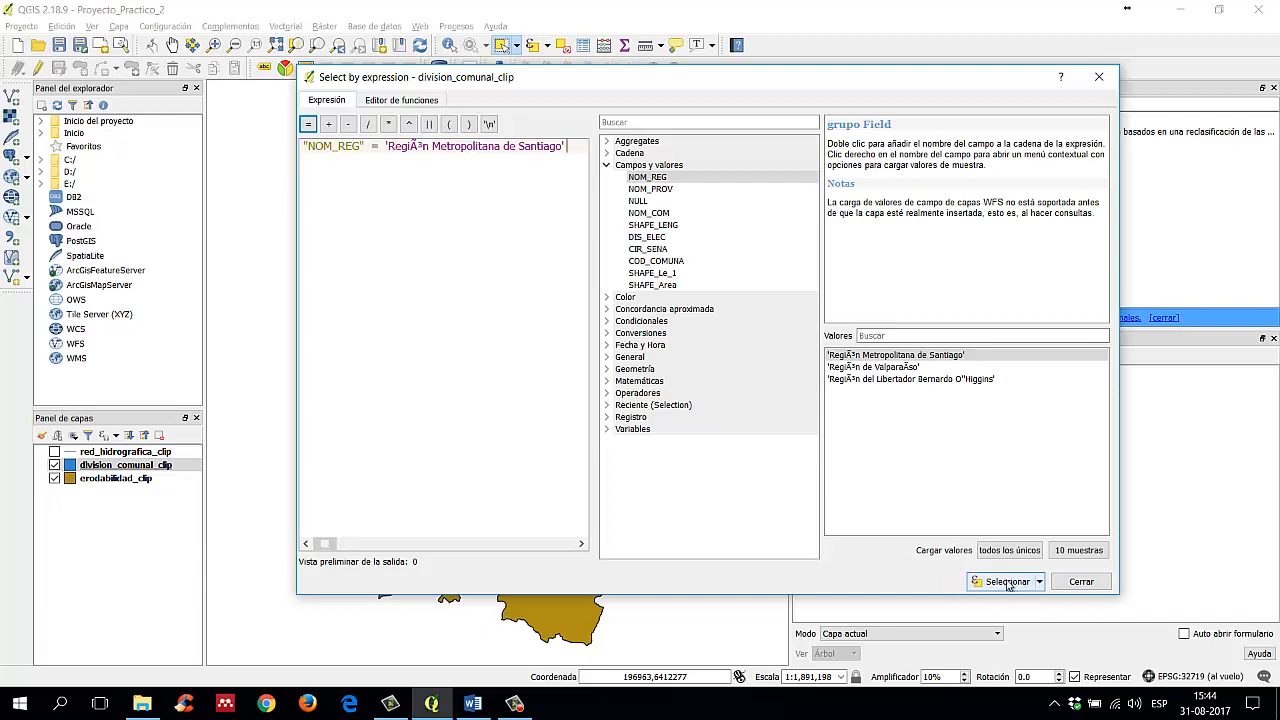
pyautogui.click(1006, 582)
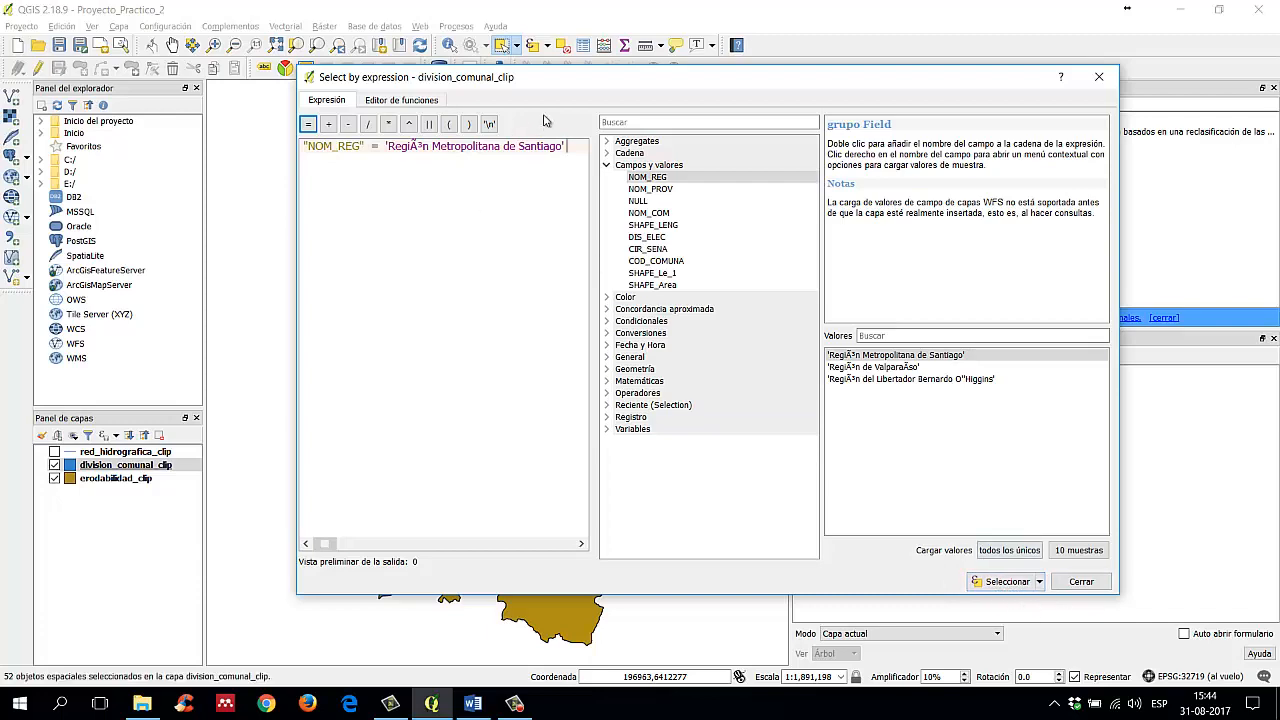
# Step: Move the expression dialog aside to check the selected communes on the map, and close the dialog
pyautogui.moveTo(583, 81); pyautogui.dragTo(630, 589)
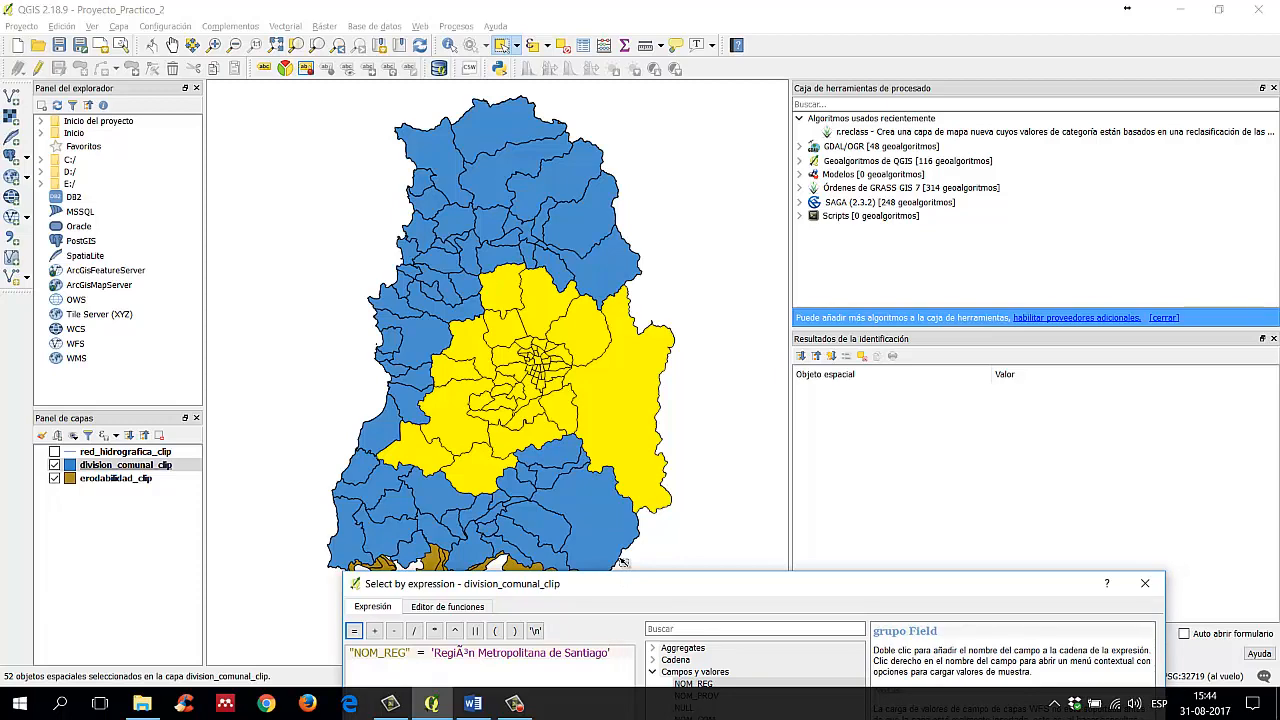
pyautogui.moveTo(796, 585); pyautogui.dragTo(670, 117)
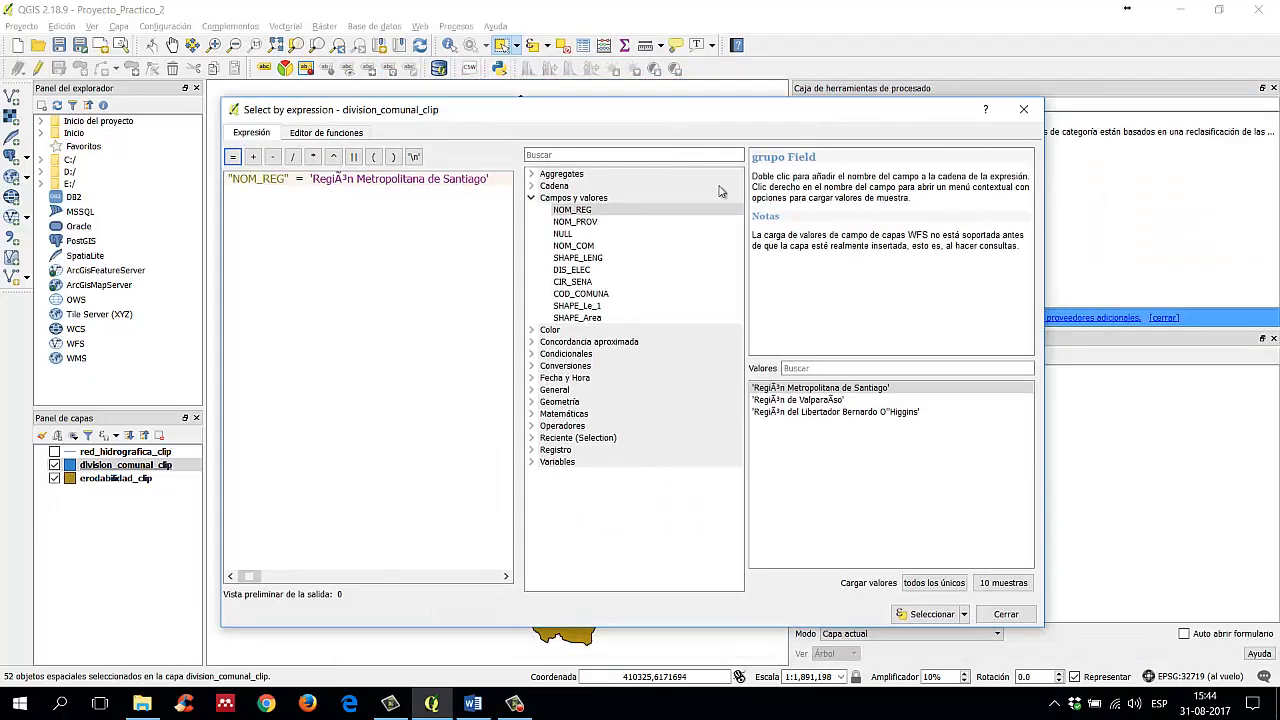
pyautogui.click(930, 584)
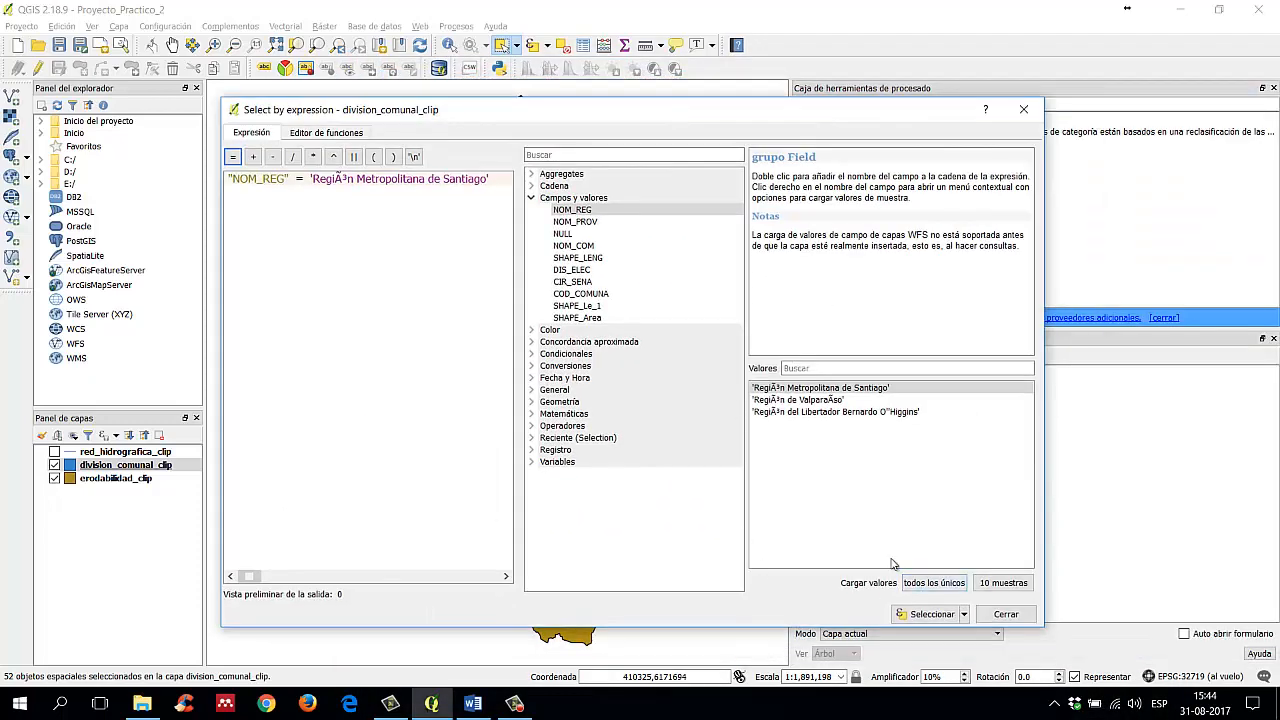
pyautogui.click(1021, 110)
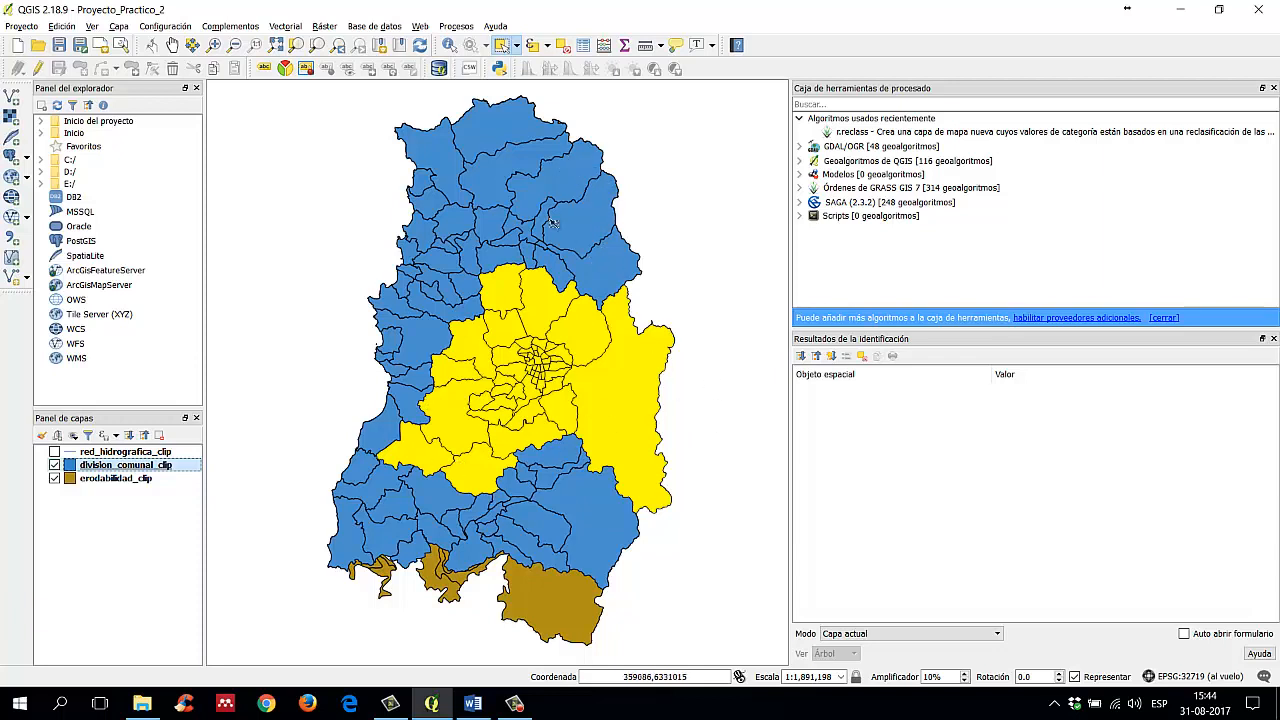
# Step: Open the attribute table of division_comunal_clip and enlarge its window to show more rows
pyautogui.click(583, 46)
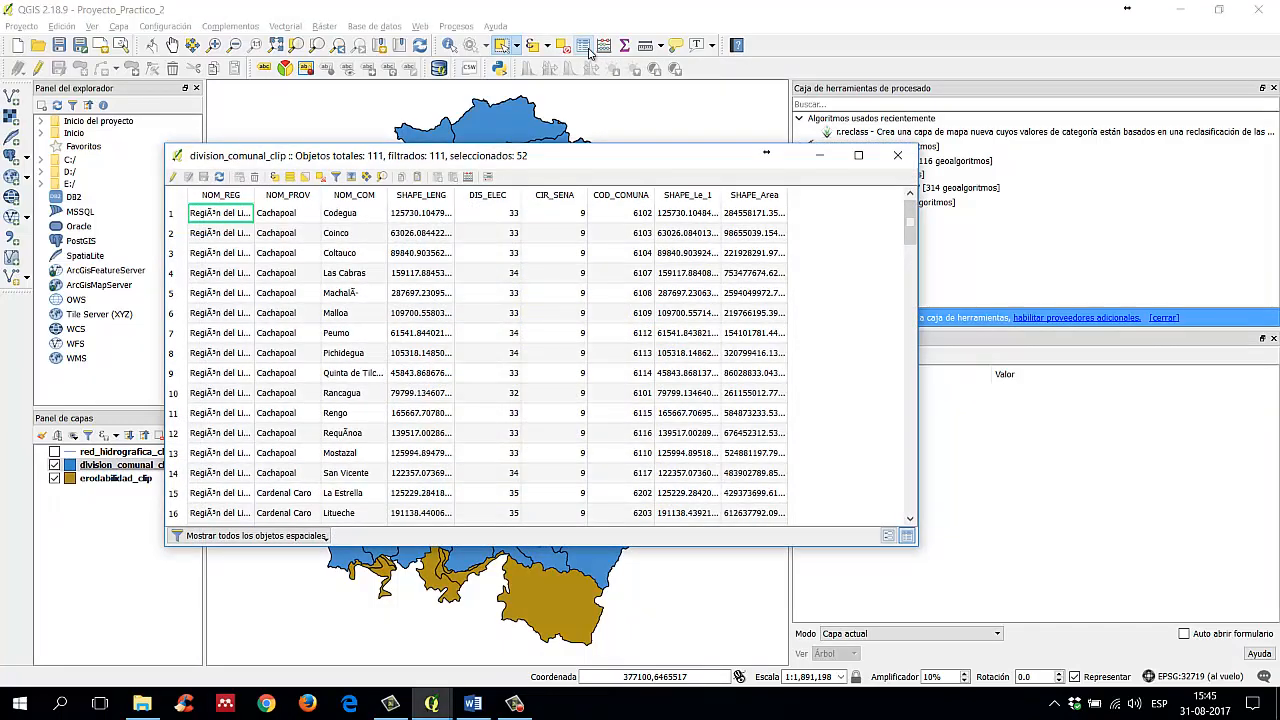
pyautogui.moveTo(677, 158); pyautogui.dragTo(716, 64)
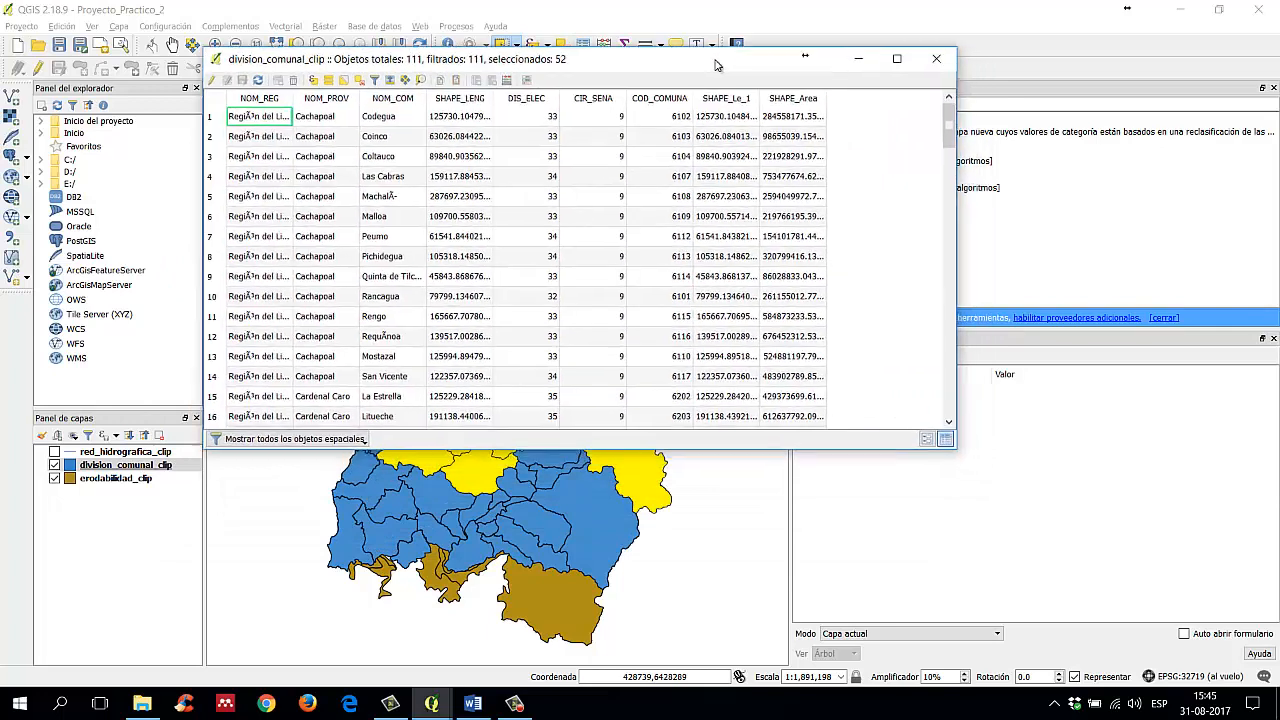
pyautogui.moveTo(960, 452); pyautogui.dragTo(1014, 580)
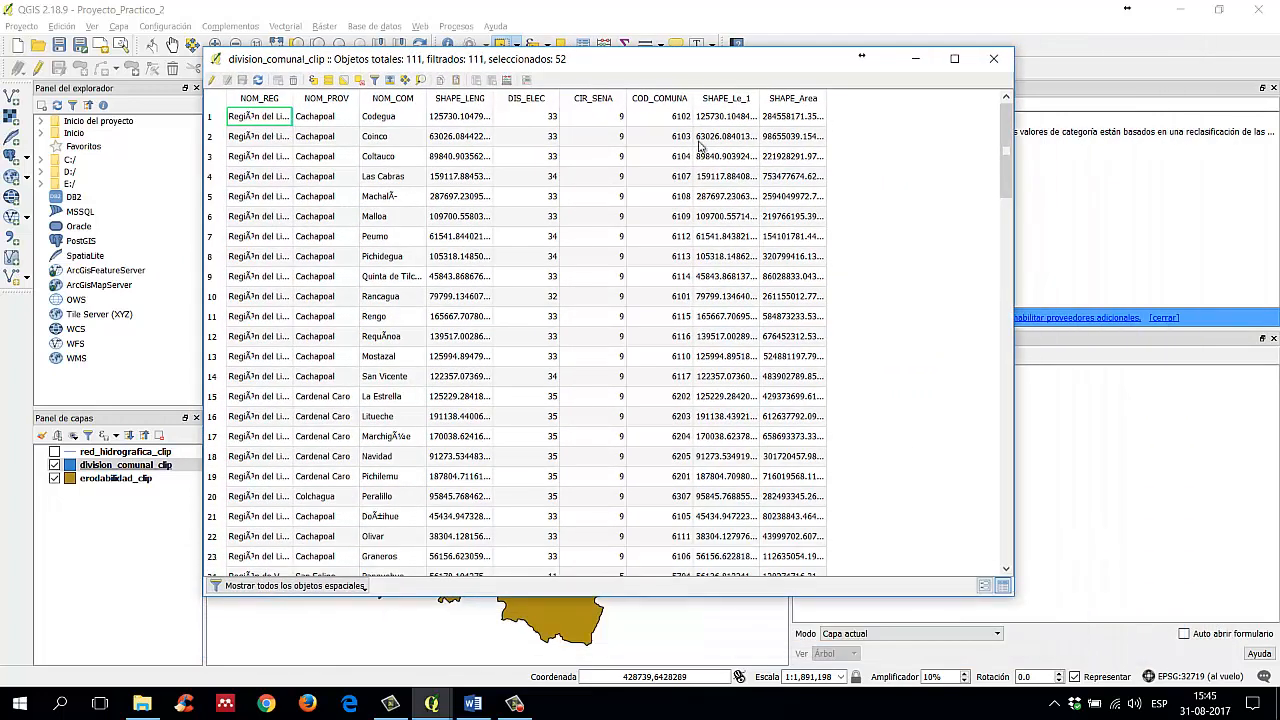
pyautogui.moveTo(673, 62); pyautogui.dragTo(698, 38)
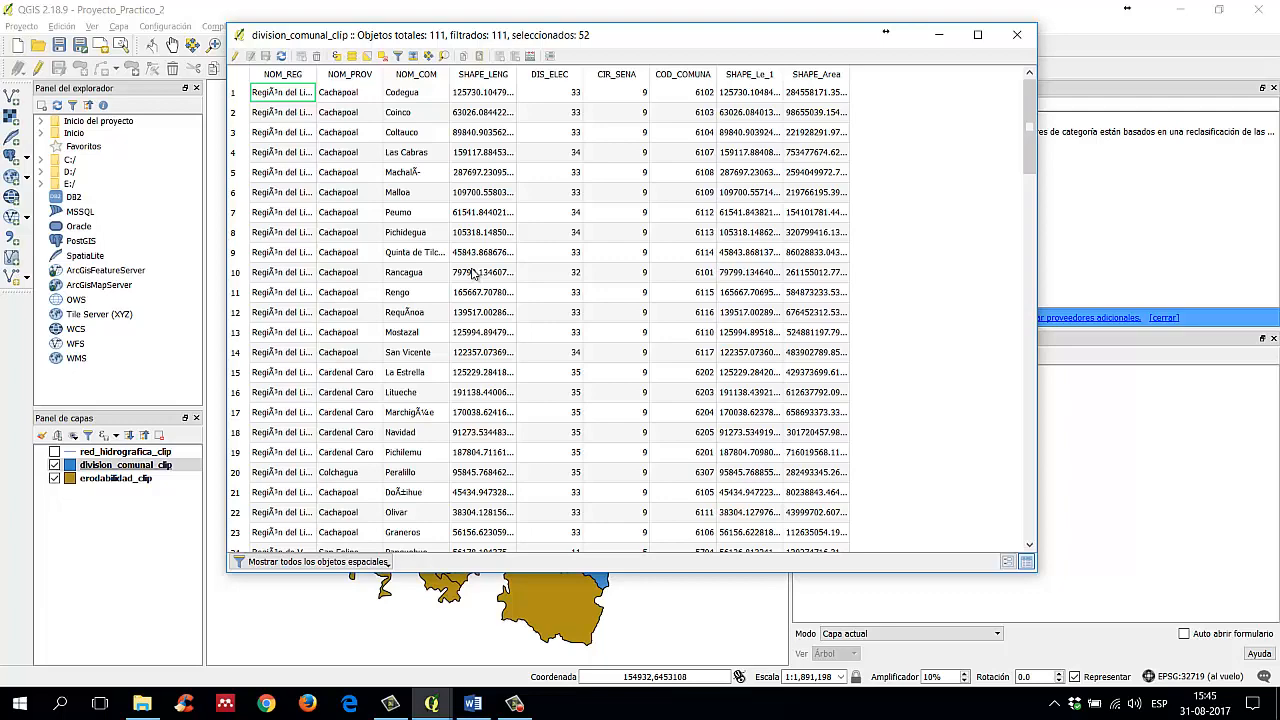
pyautogui.moveTo(358, 48); pyautogui.dragTo(484, 74)
# Step: Sort the attribute table in turn by NOM_REG, NOM_PROV, NOM_COM, SHAPE_LENG and DIS_ELEC to compare the record order
pyautogui.click(412, 100)
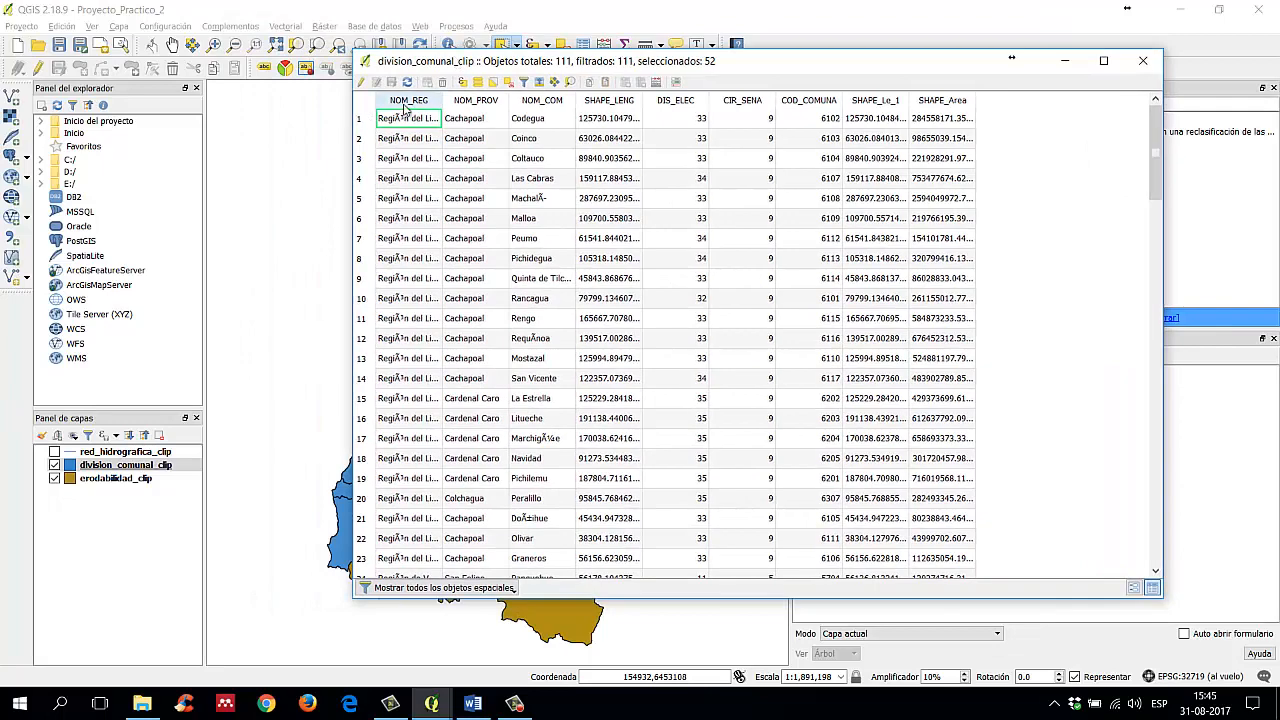
pyautogui.click(431, 101)
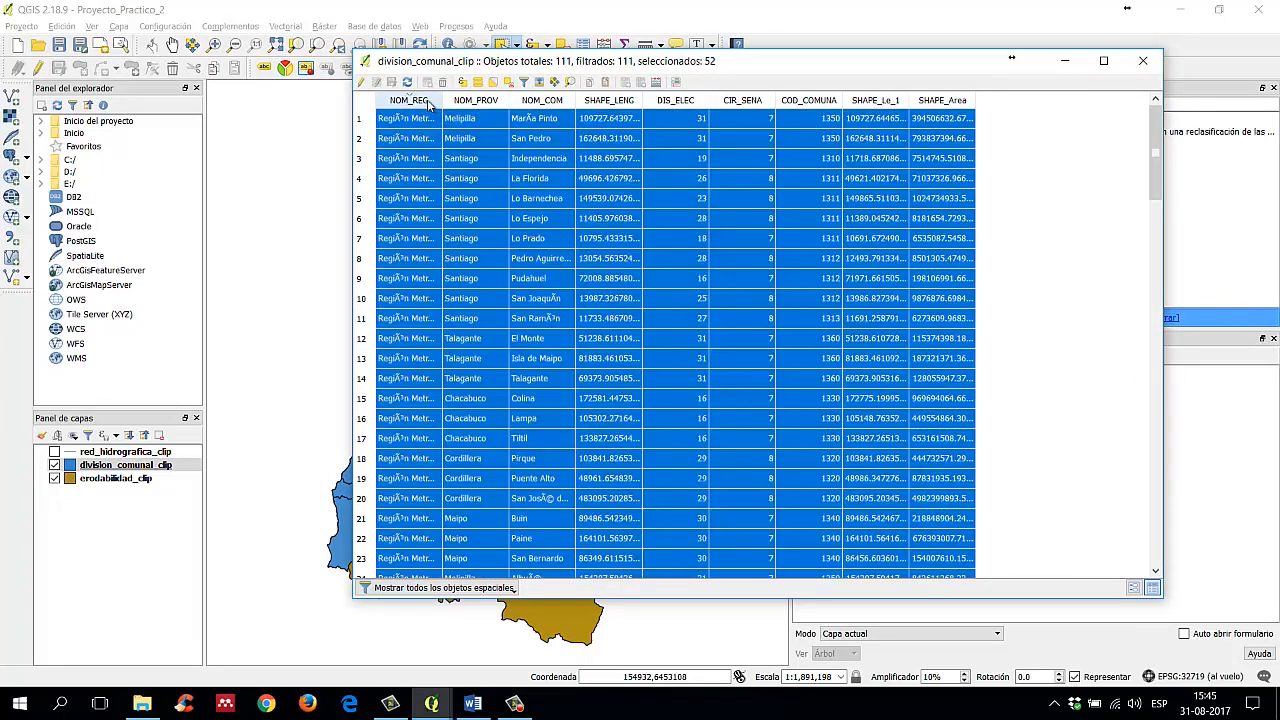
pyautogui.click(431, 101)
pyautogui.click(476, 100)
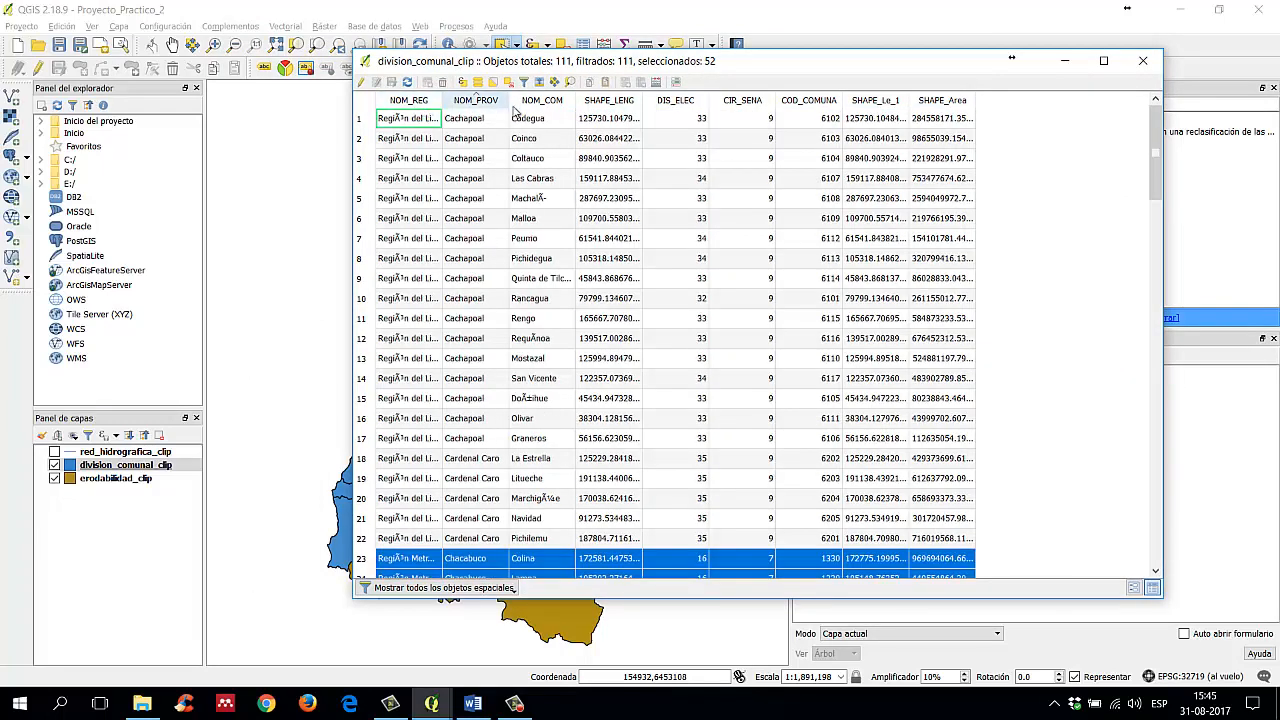
pyautogui.click(525, 101)
pyautogui.click(558, 103)
pyautogui.click(610, 101)
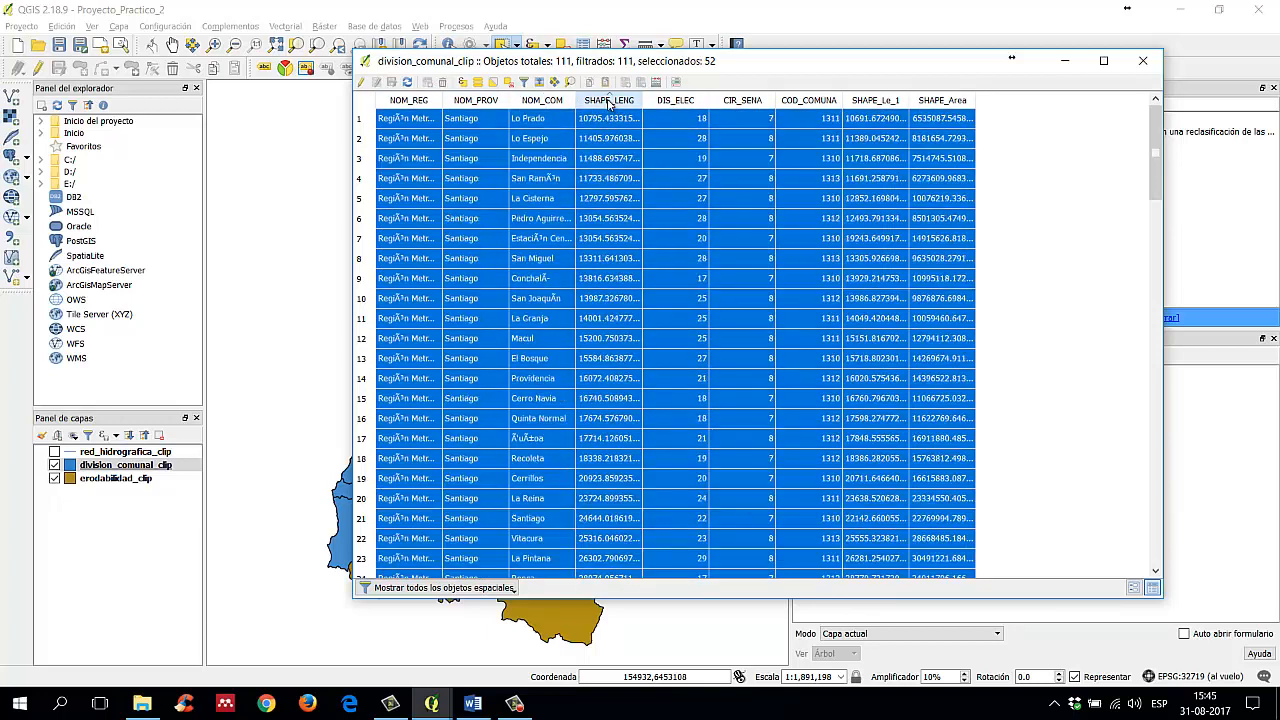
pyautogui.click(612, 101)
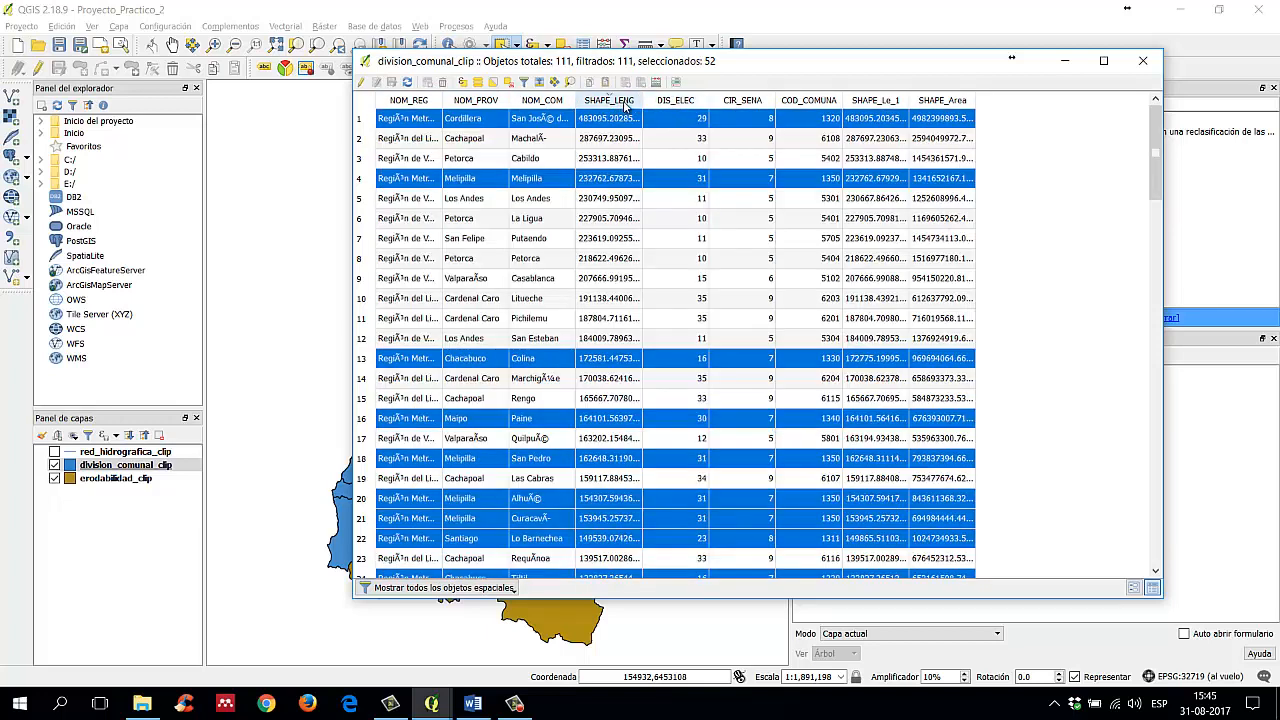
pyautogui.click(680, 101)
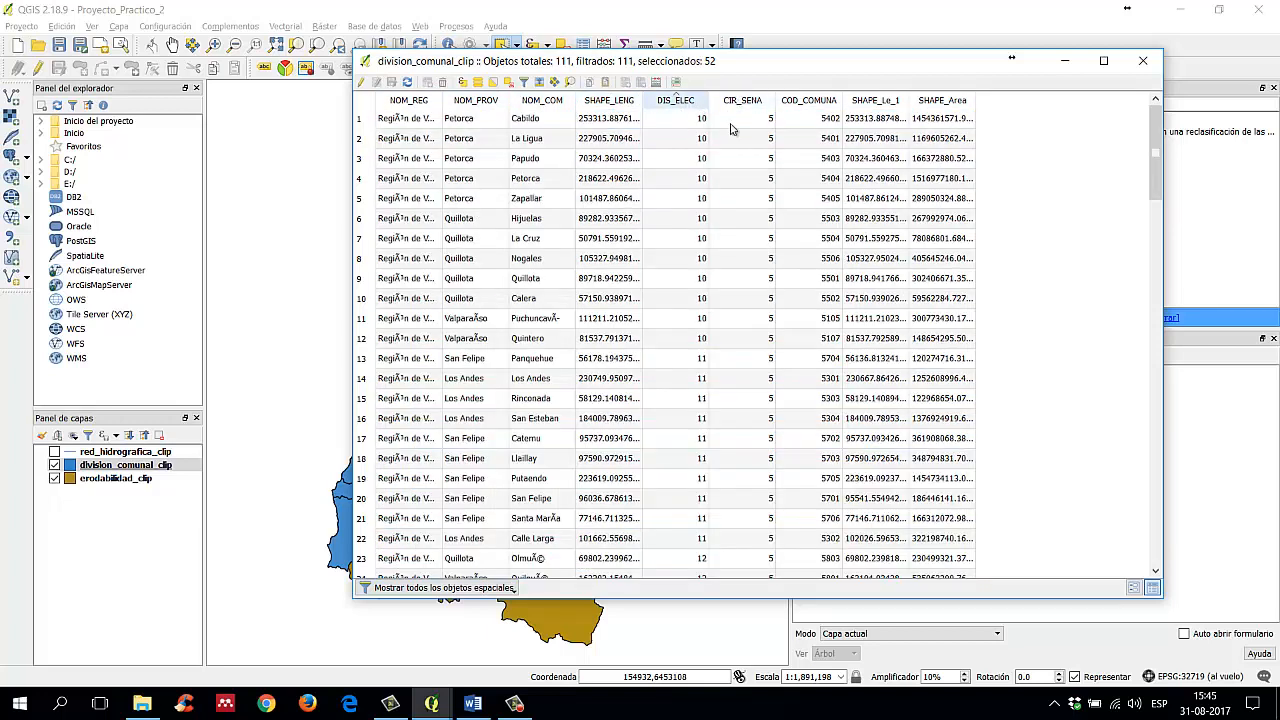
# Step: Sort the attribute table by CIR_SENA, COD_COMUNA in descending order, and SHAPE_Le_1 in ascending order
pyautogui.moveTo(749, 70); pyautogui.dragTo(631, 58)
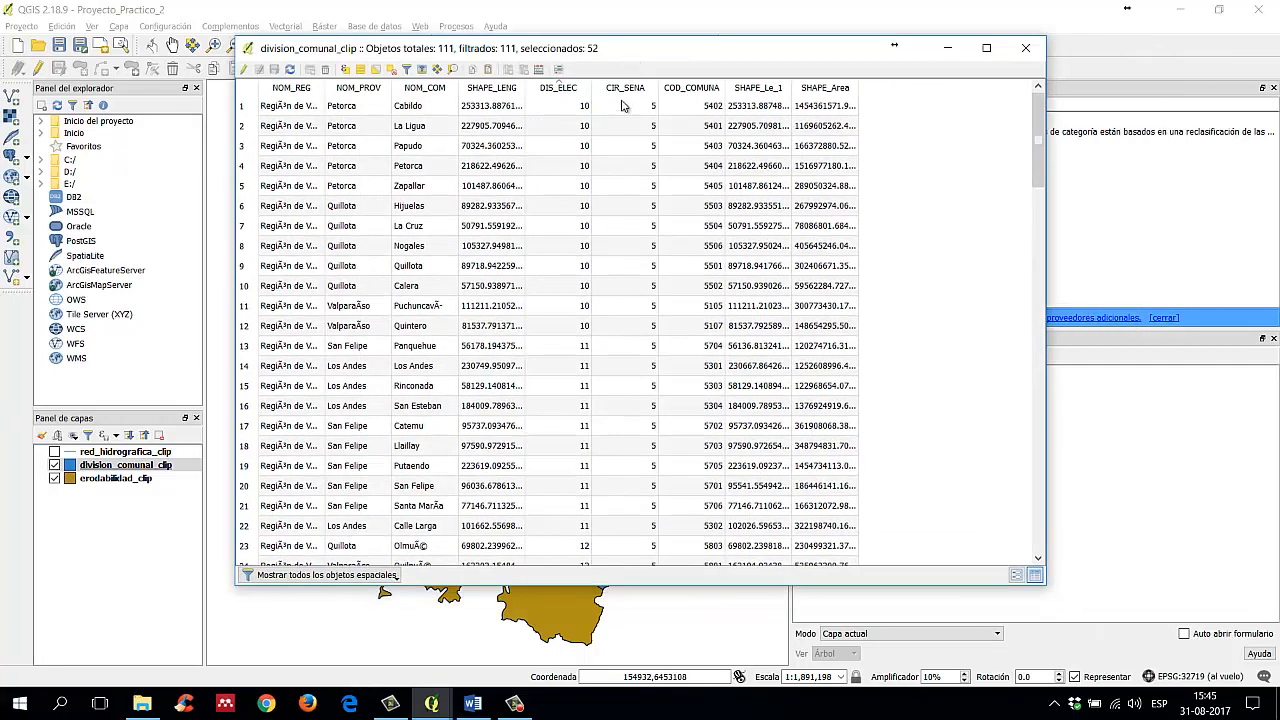
pyautogui.click(618, 89)
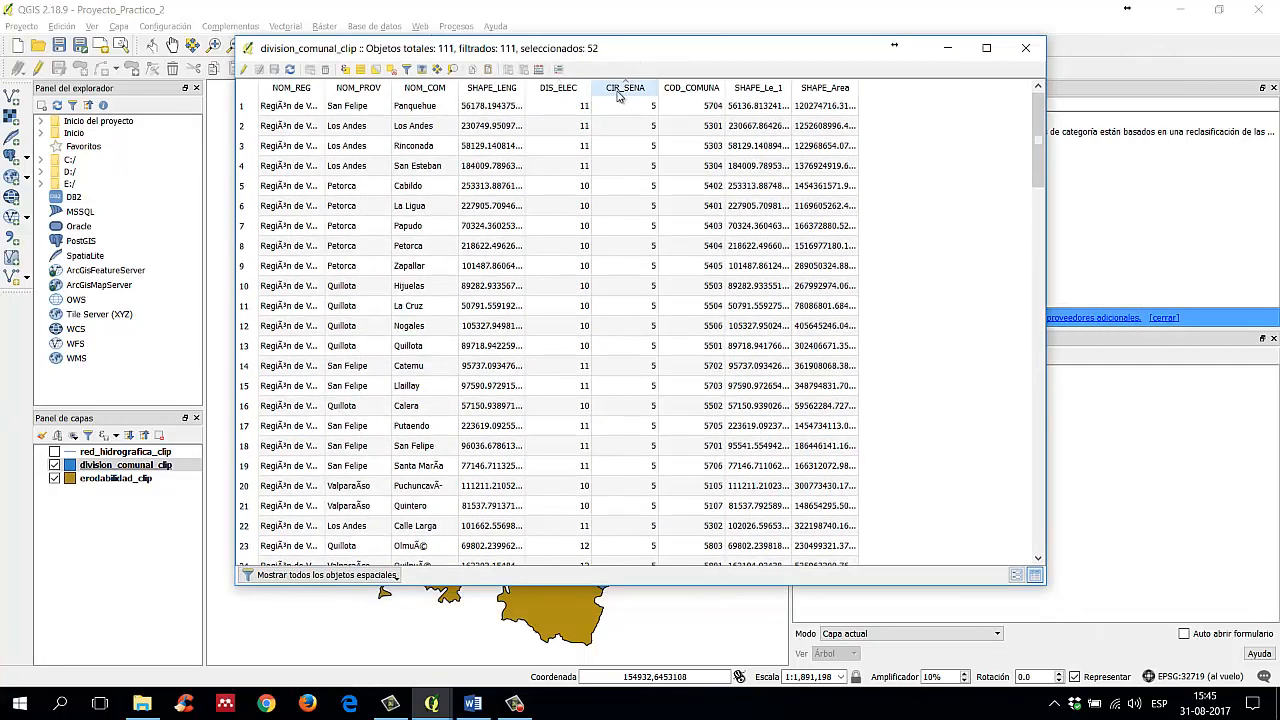
pyautogui.click(700, 90)
pyautogui.click(706, 93)
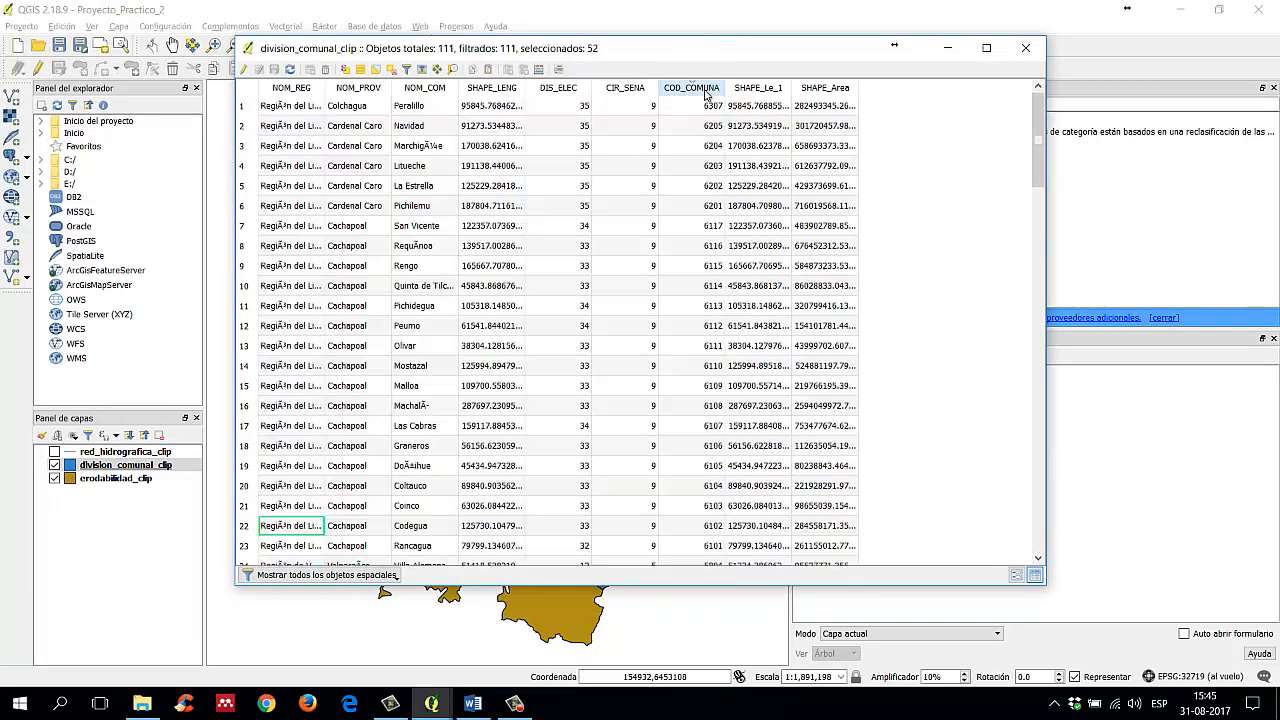
pyautogui.click(774, 91)
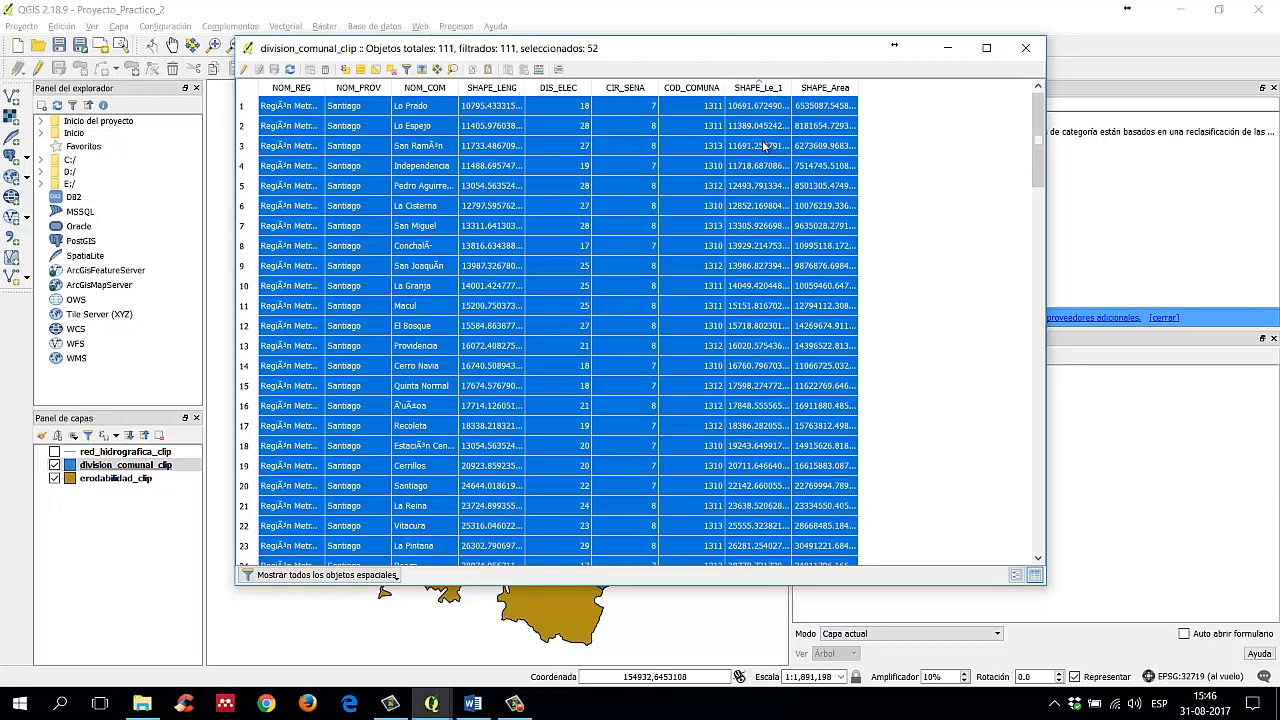
# Step: Sort the attribute table by NOM_REG and widen that column until the full region names fit
pyautogui.click(611, 129)
pyautogui.click(291, 88)
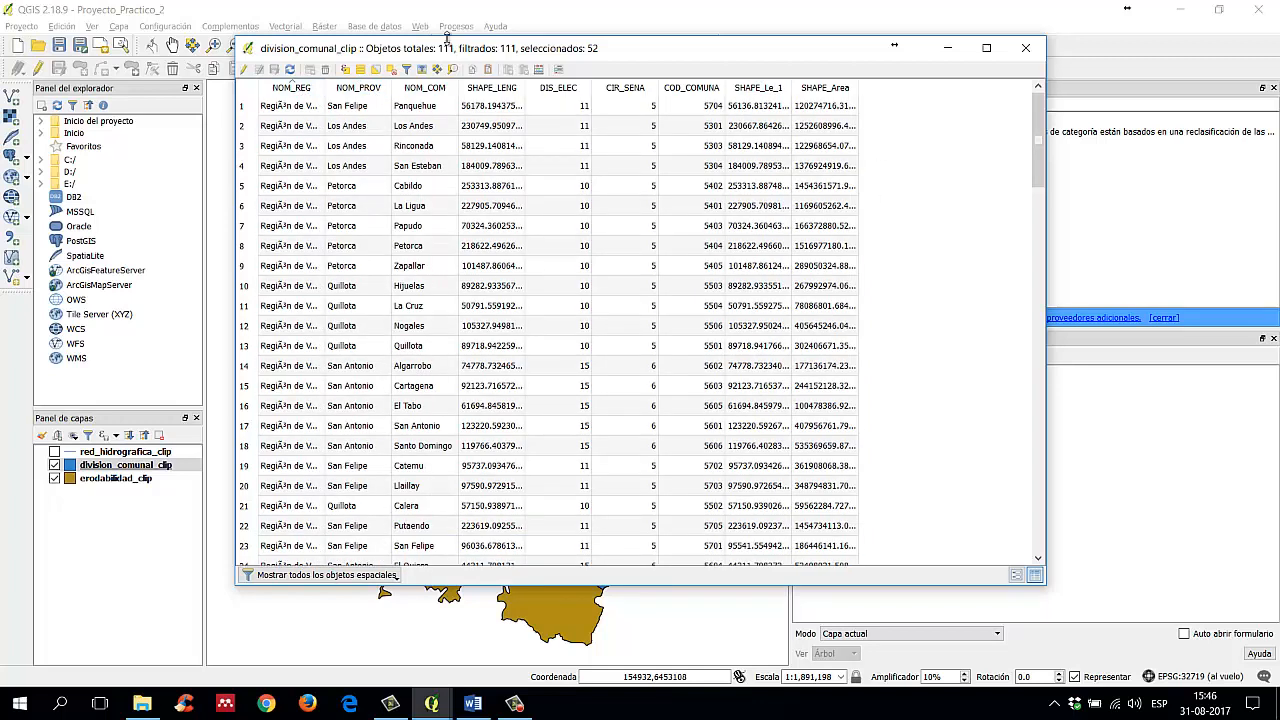
pyautogui.moveTo(412, 52); pyautogui.dragTo(465, 38)
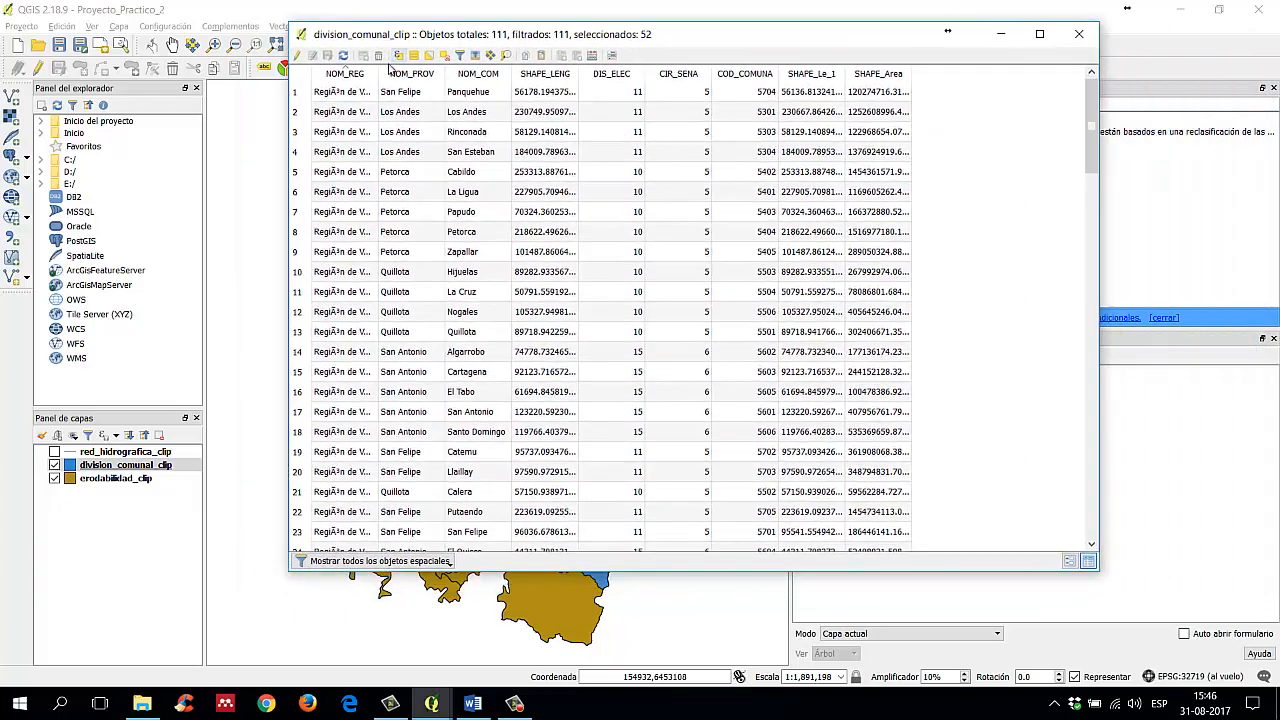
pyautogui.moveTo(378, 73); pyautogui.dragTo(420, 73)
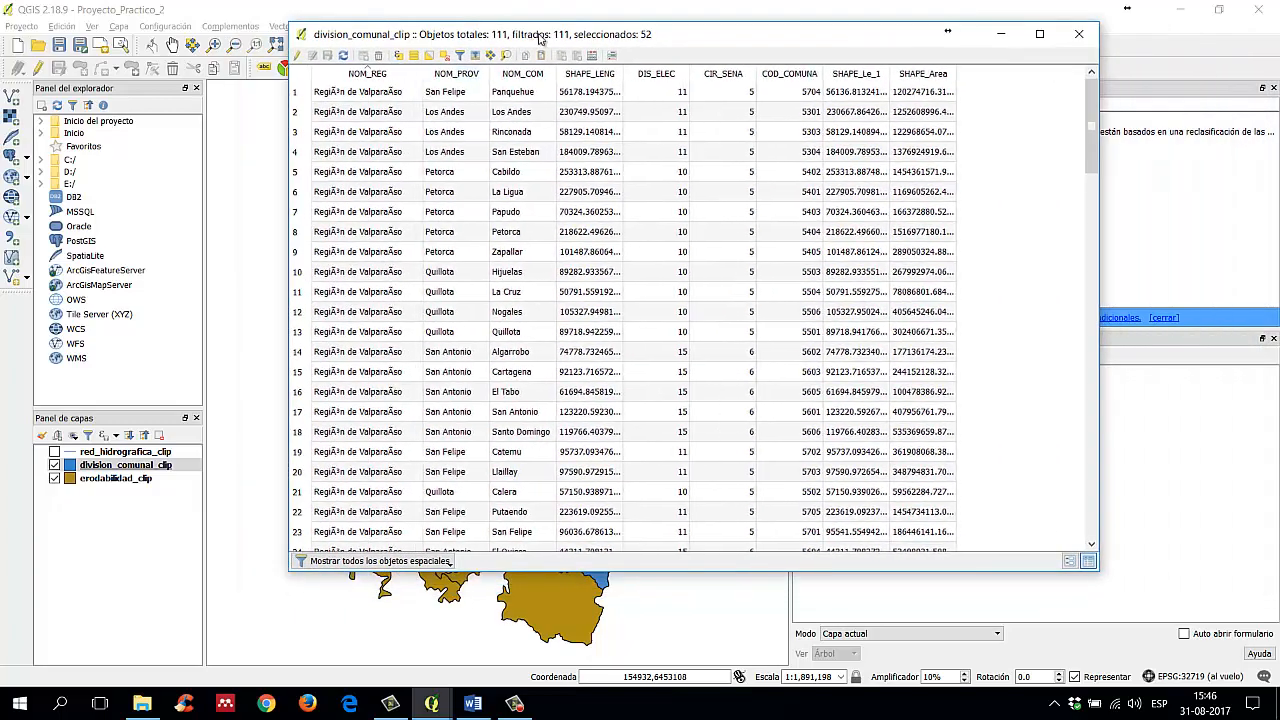
# Step: Narrow the attribute table window and place it beside the map so the communes are uncovered
pyautogui.moveTo(542, 38); pyautogui.dragTo(594, 38)
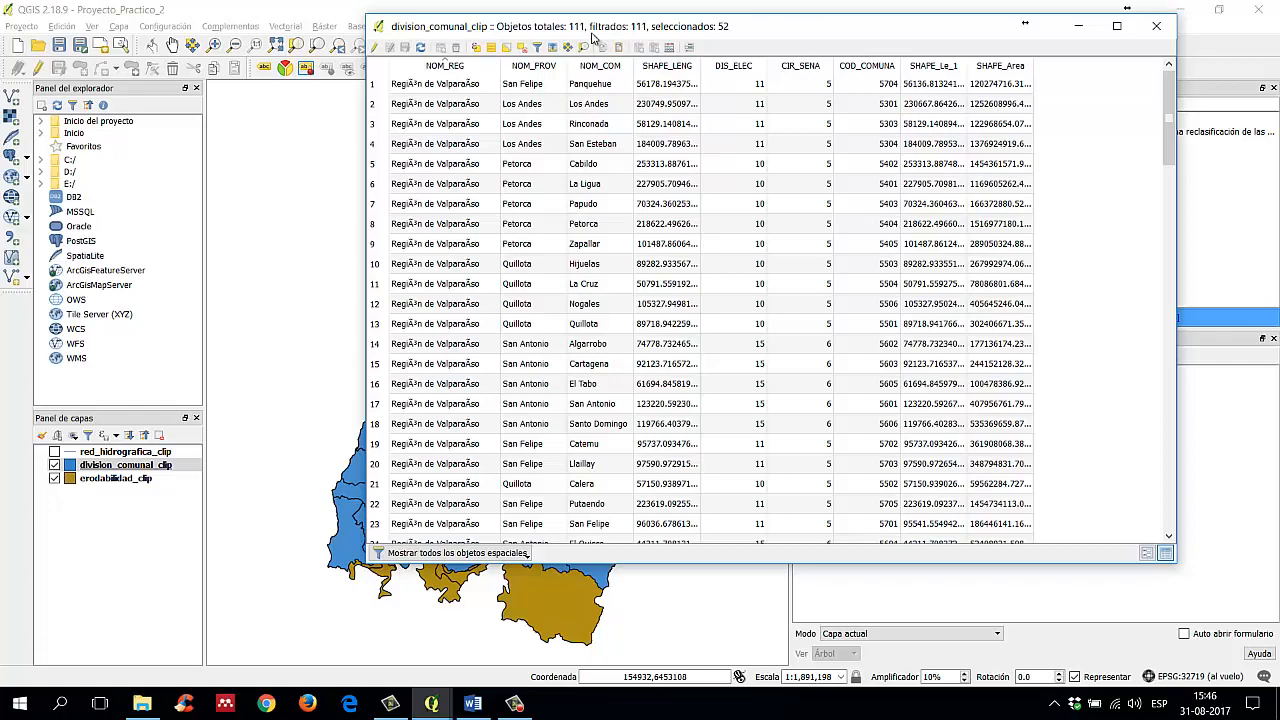
pyautogui.moveTo(558, 12); pyautogui.dragTo(500, 63)
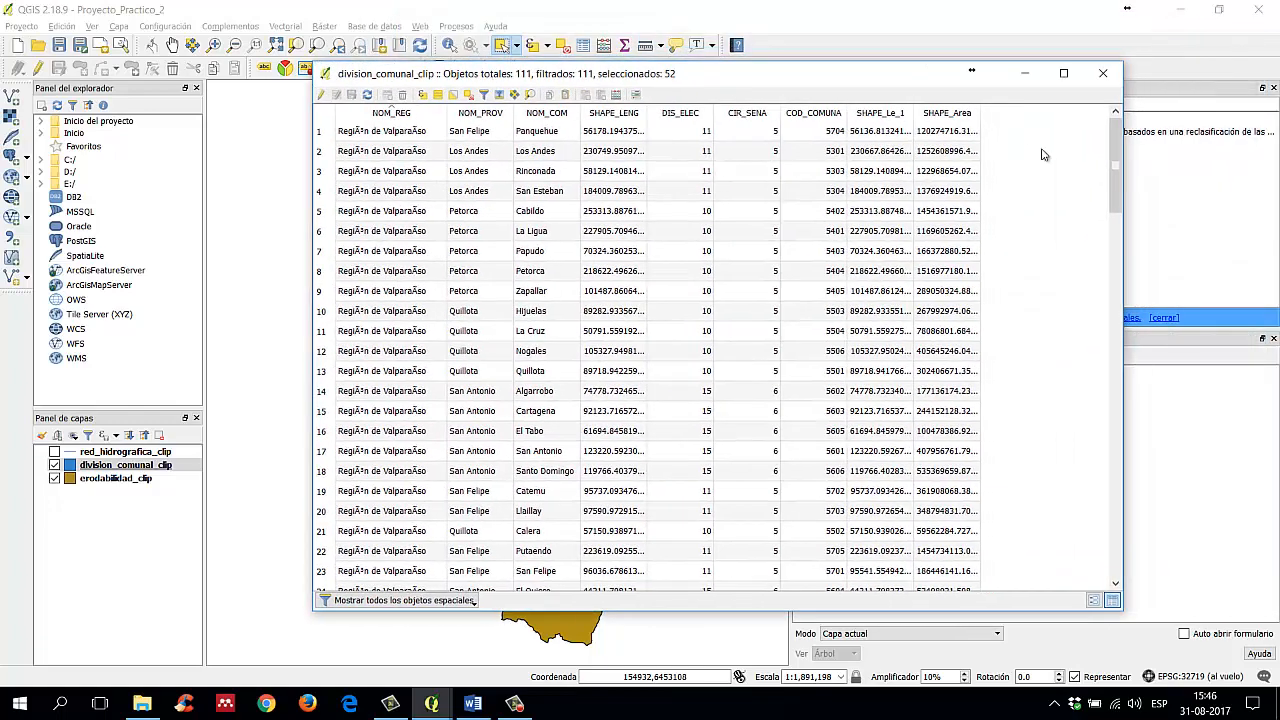
pyautogui.moveTo(1126, 204); pyautogui.dragTo(800, 204)
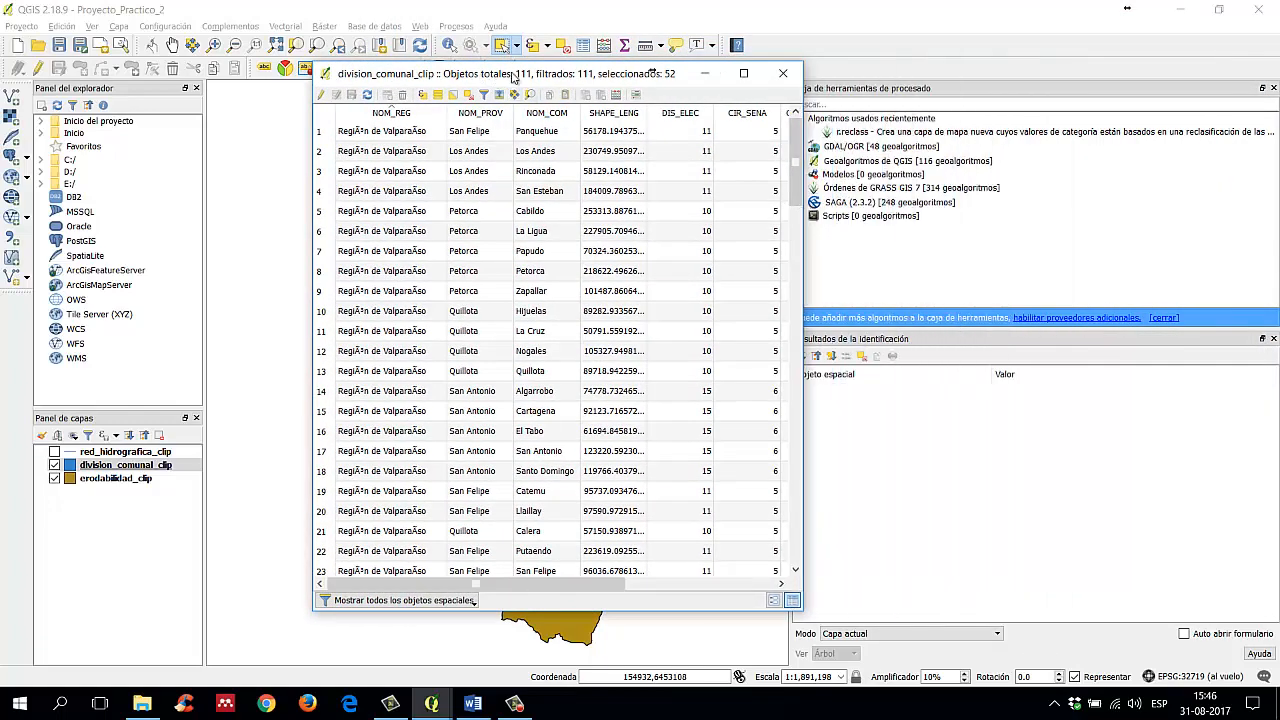
pyautogui.moveTo(453, 75); pyautogui.dragTo(848, 62)
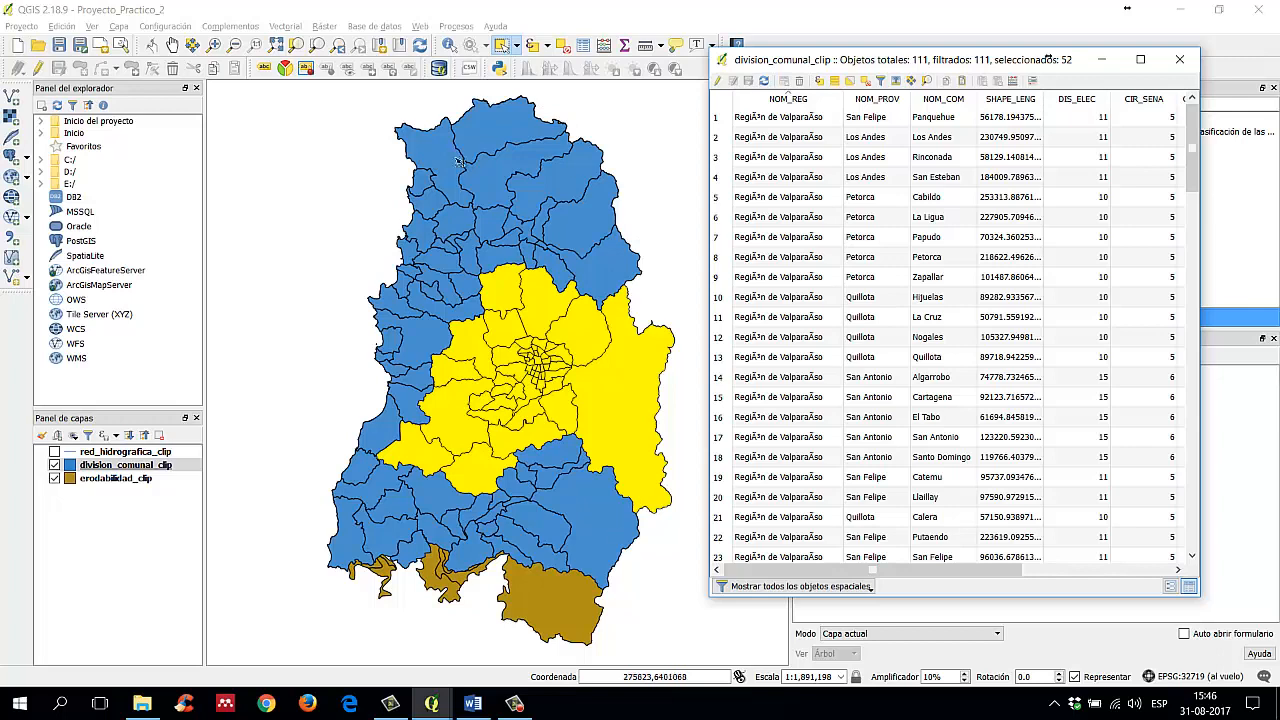
# Step: Hide the erodabilidad_clip layer and bring the division_comunal_clip attribute table back to the front
pyautogui.click(54, 479)
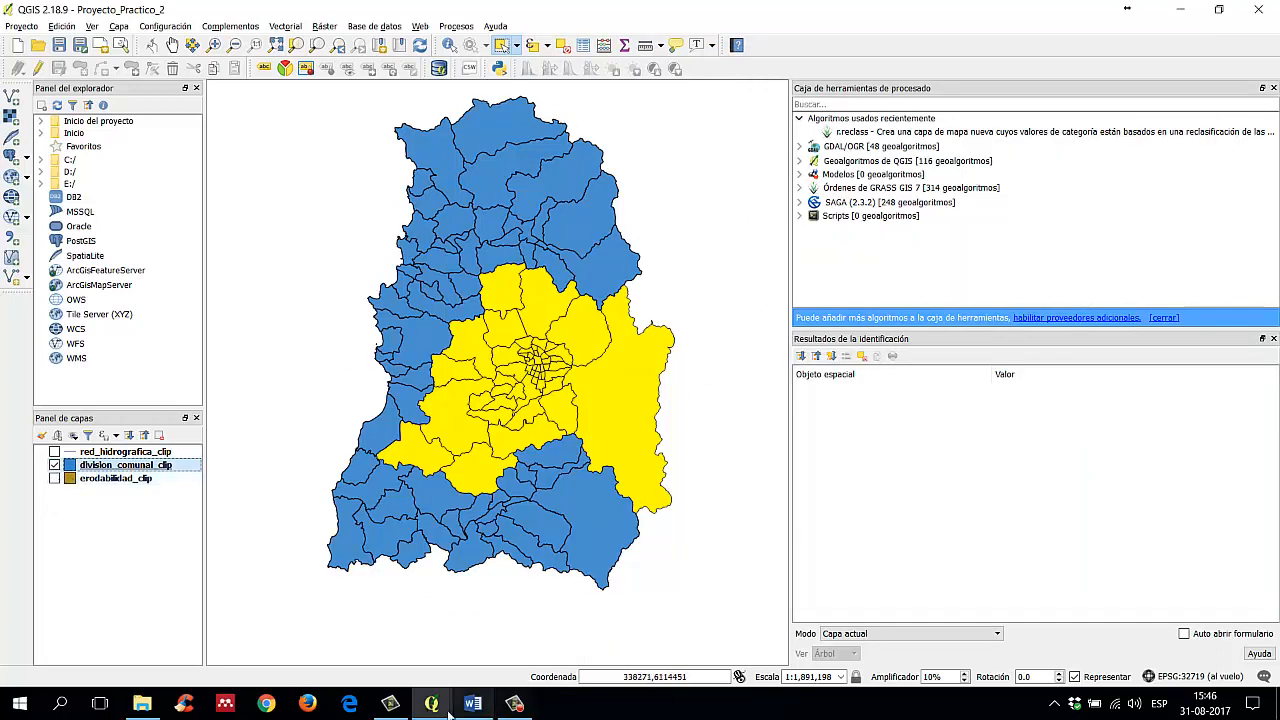
pyautogui.moveTo(440, 705)
pyautogui.click(524, 615)
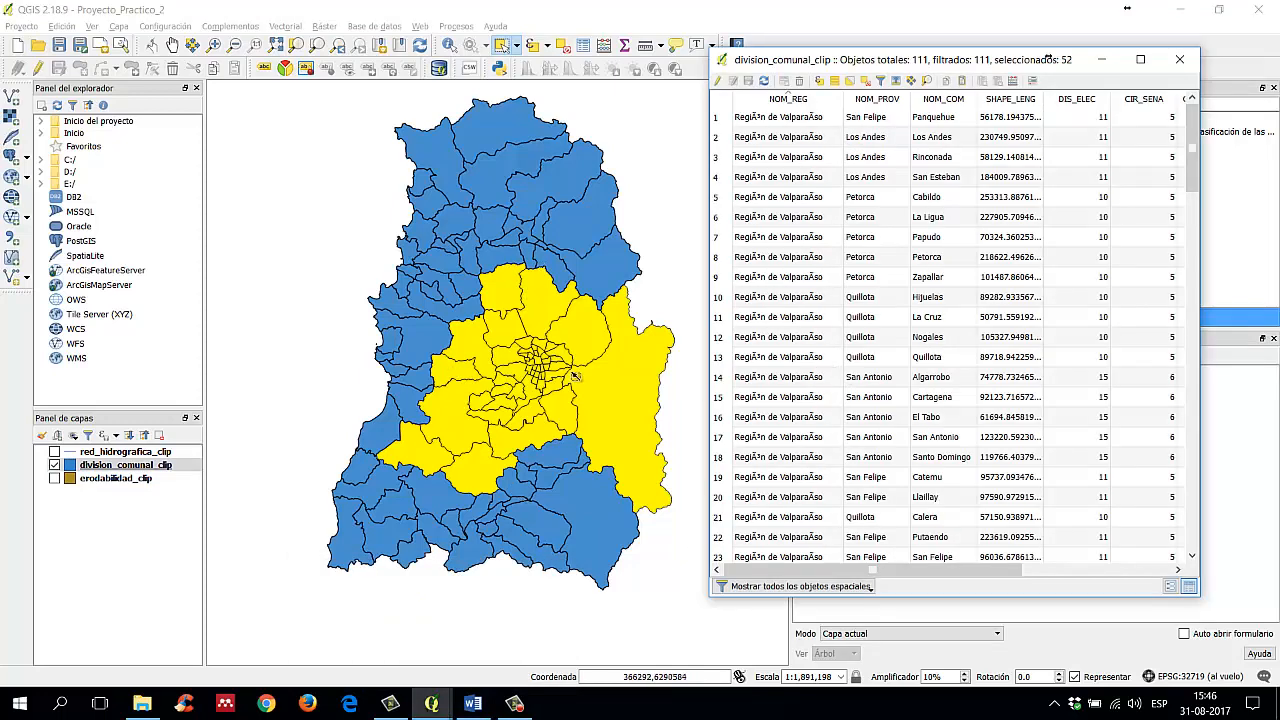
# Step: Select records 1 to 23 of the attribute table one at a time to locate each commune on the map
pyautogui.click(716, 118)
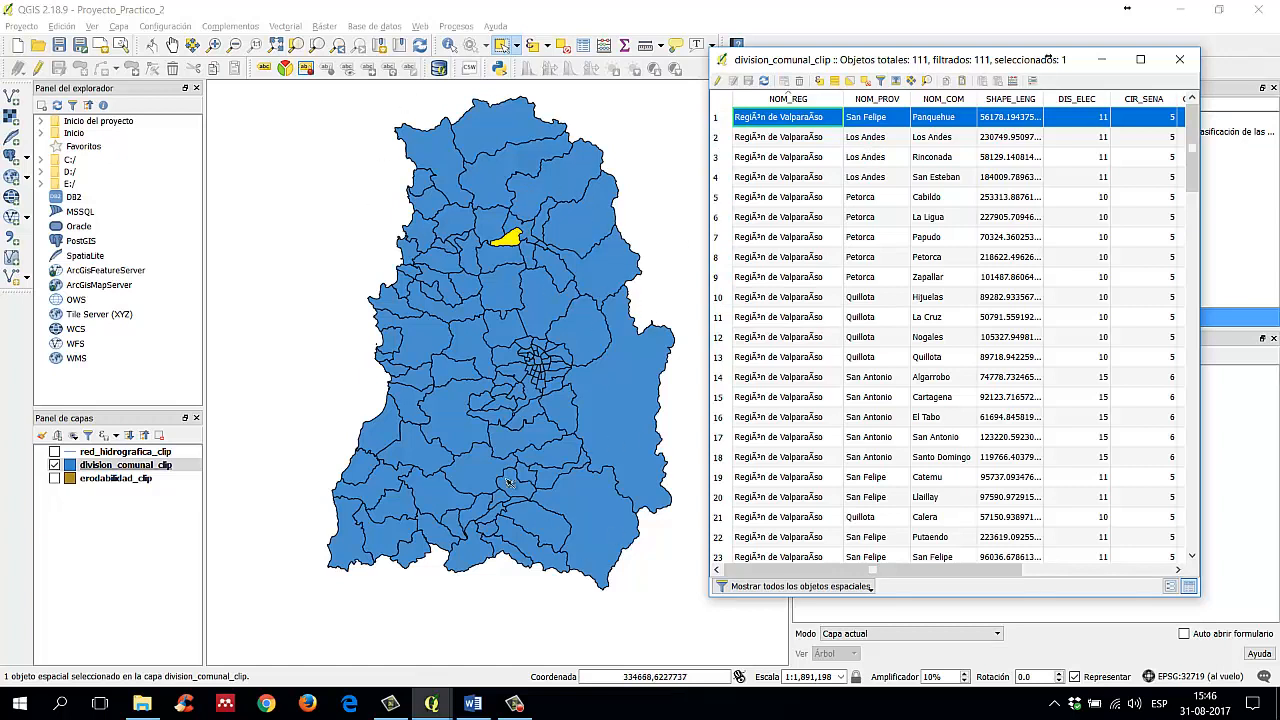
pyautogui.click(717, 137)
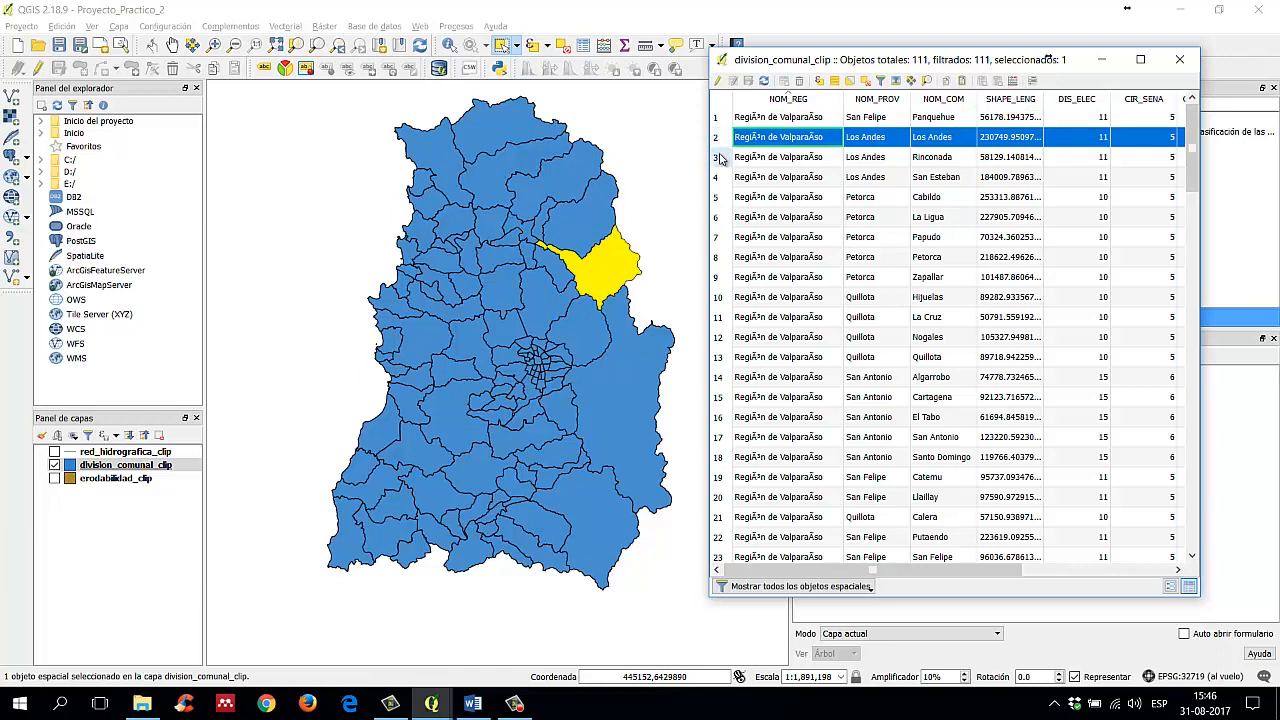
pyautogui.click(718, 157)
pyautogui.click(717, 177)
pyautogui.click(717, 197)
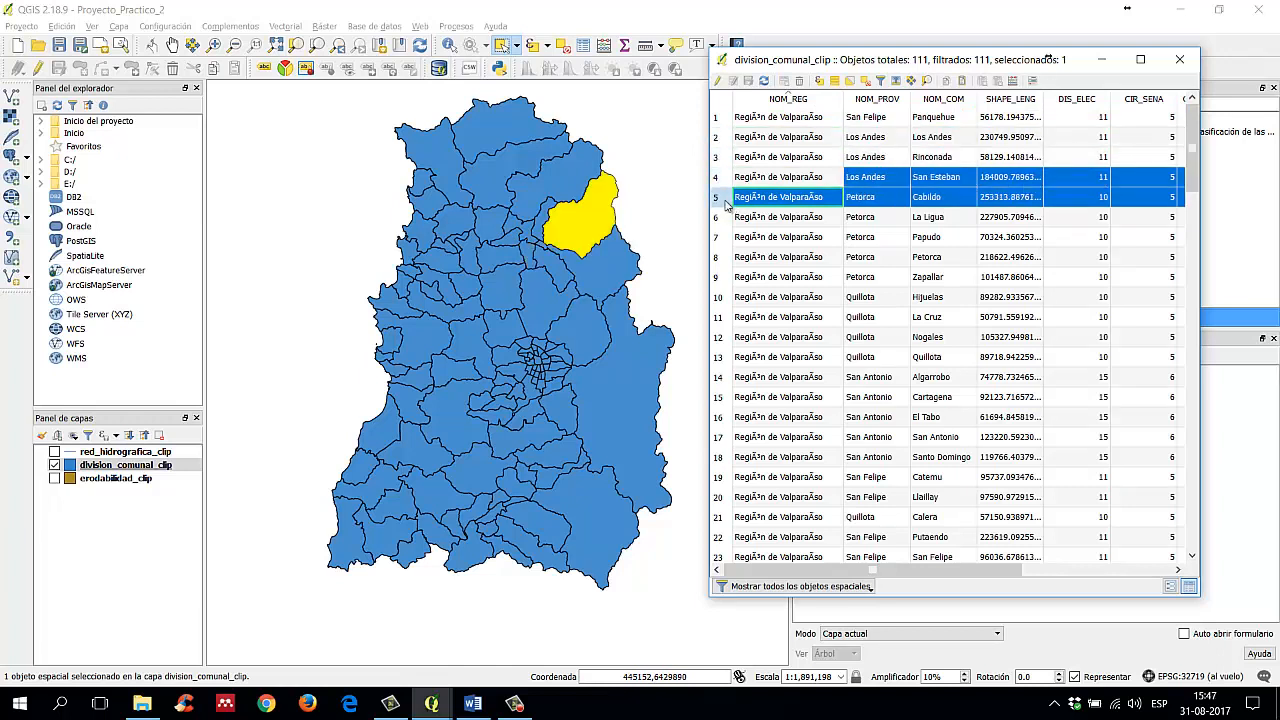
pyautogui.click(718, 217)
pyautogui.click(718, 237)
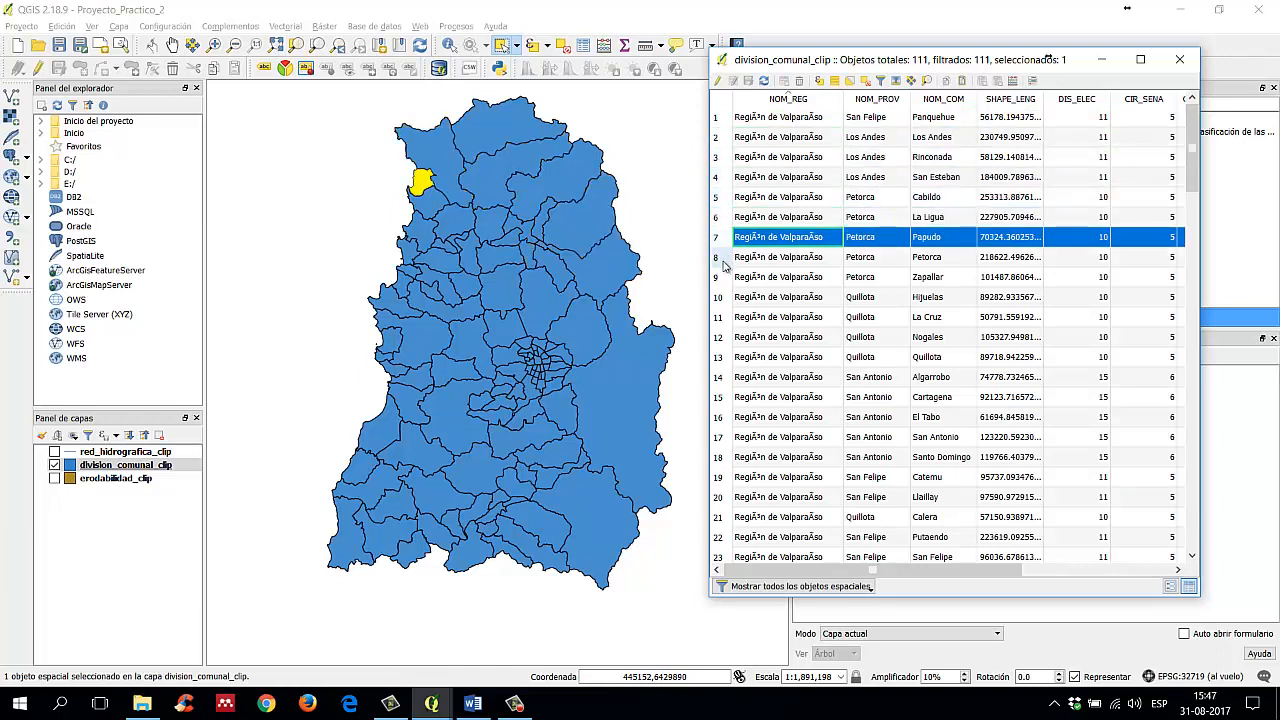
pyautogui.click(718, 257)
pyautogui.click(718, 277)
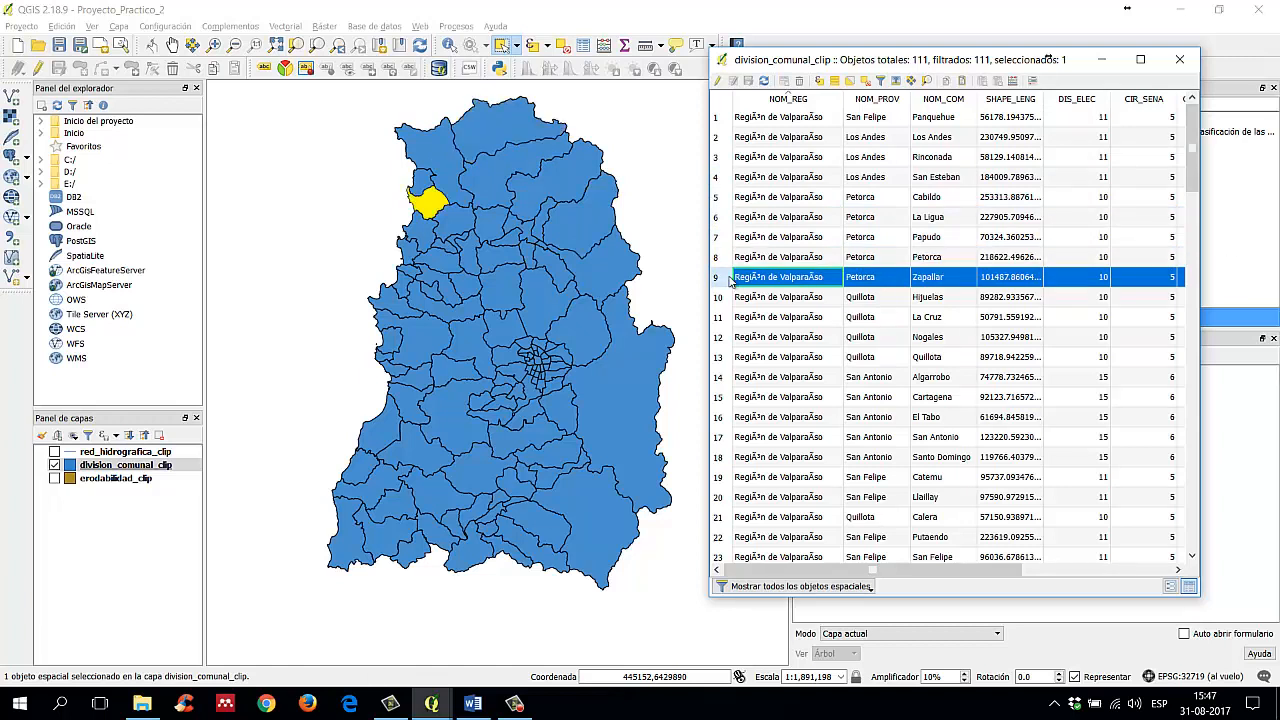
pyautogui.click(718, 297)
pyautogui.click(718, 317)
pyautogui.click(718, 337)
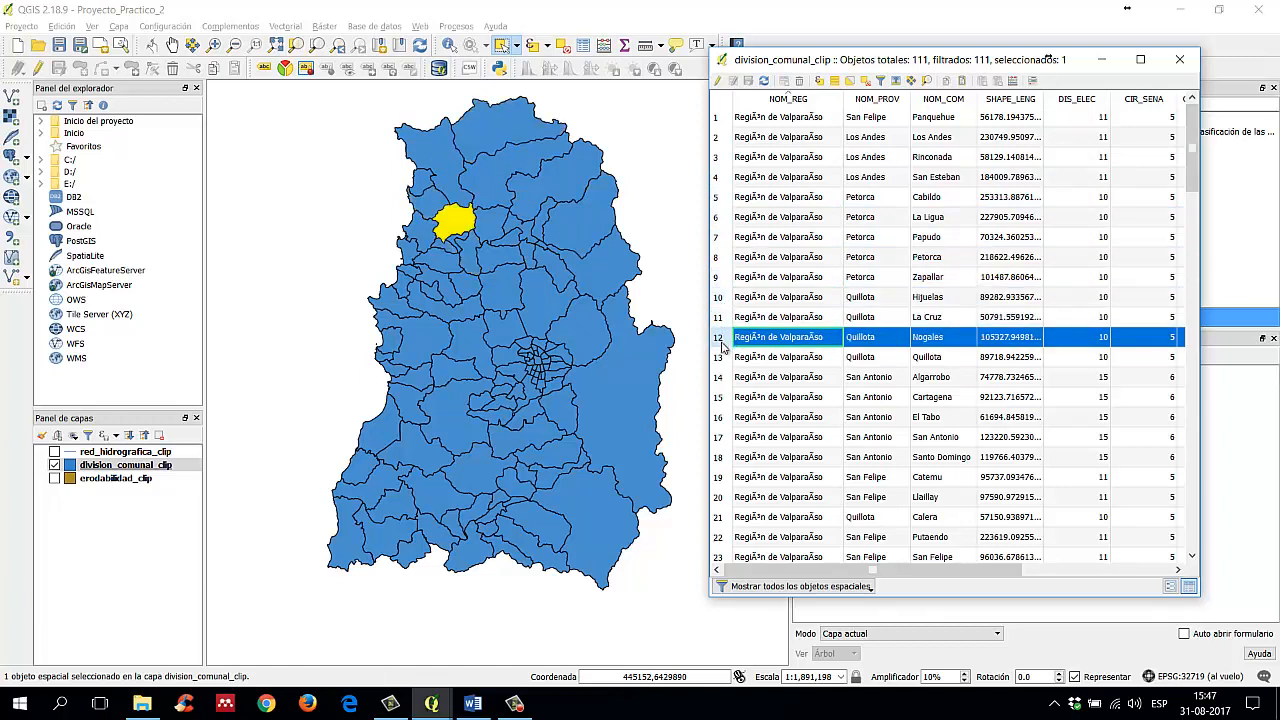
pyautogui.click(718, 357)
pyautogui.click(718, 377)
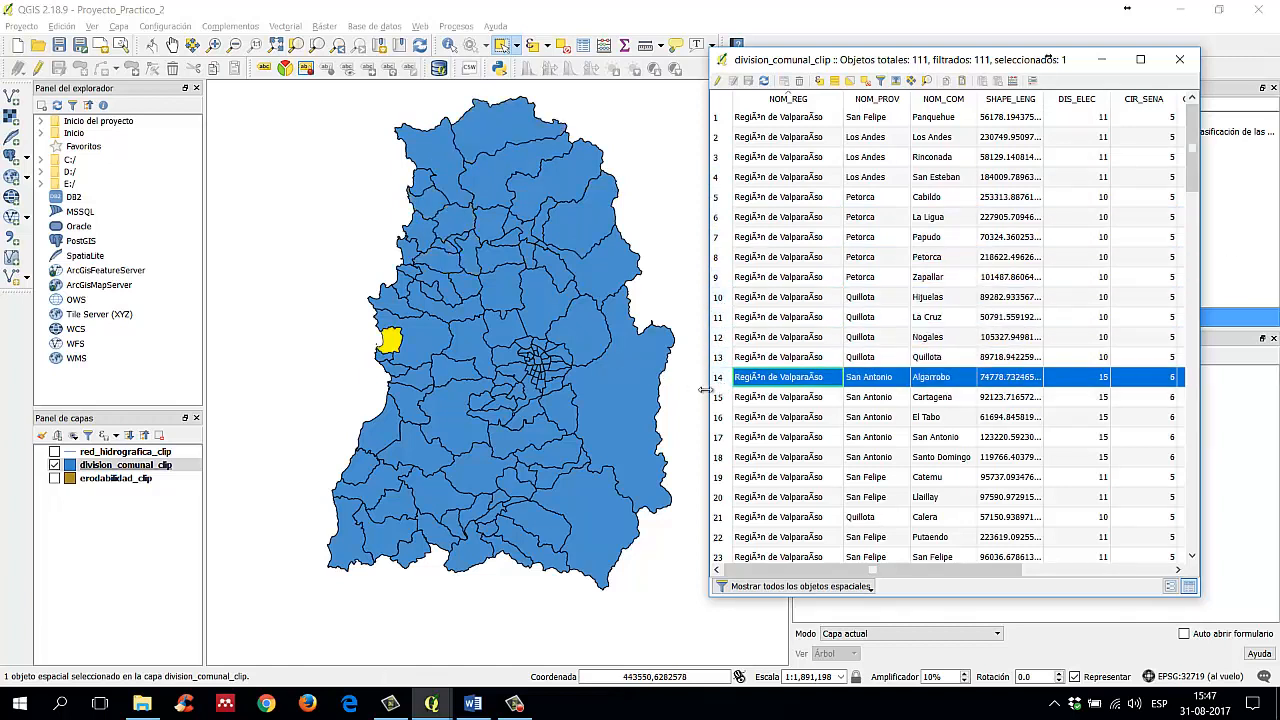
pyautogui.click(718, 397)
pyautogui.click(718, 417)
pyautogui.click(718, 437)
pyautogui.click(718, 457)
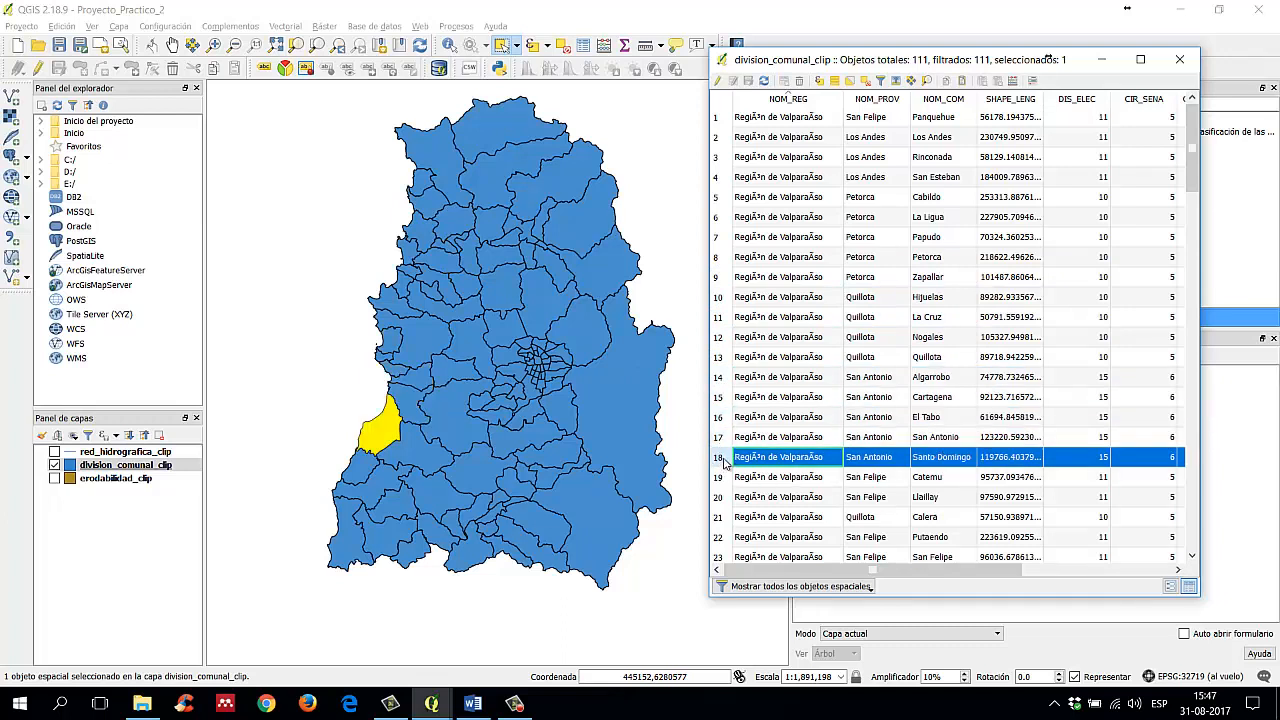
pyautogui.click(718, 477)
pyautogui.click(718, 497)
pyautogui.click(718, 517)
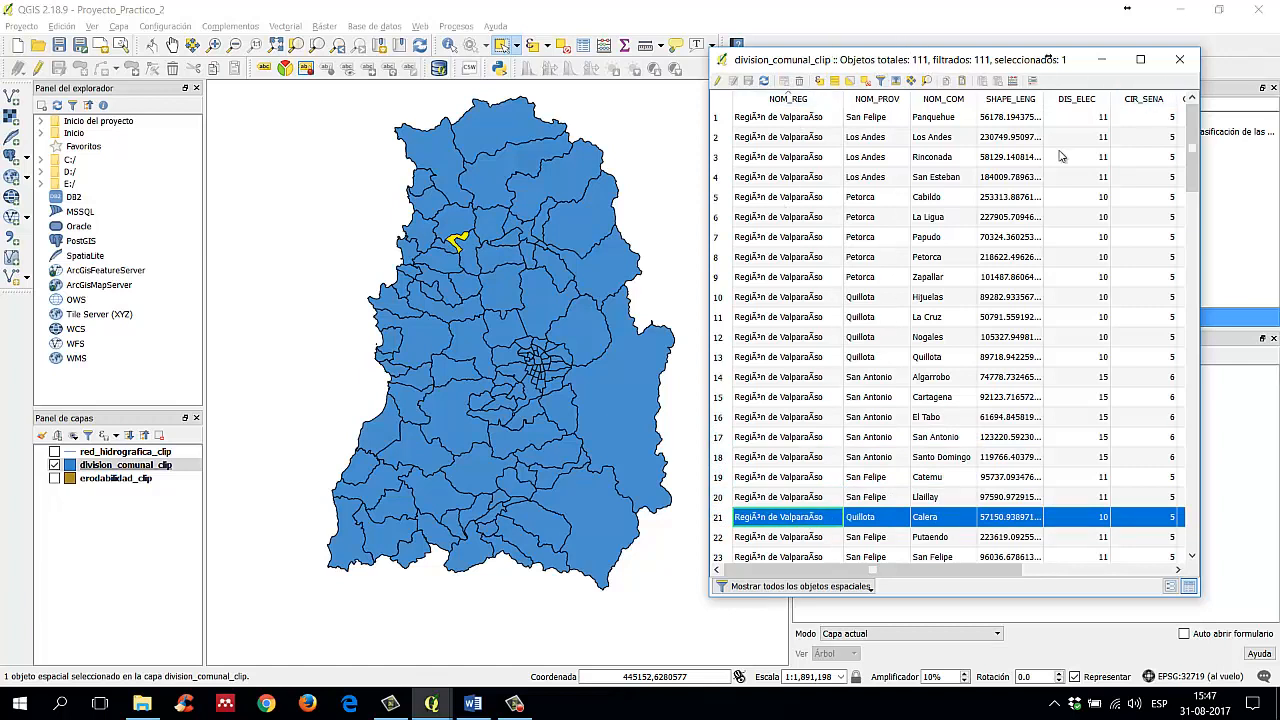
pyautogui.click(717, 538)
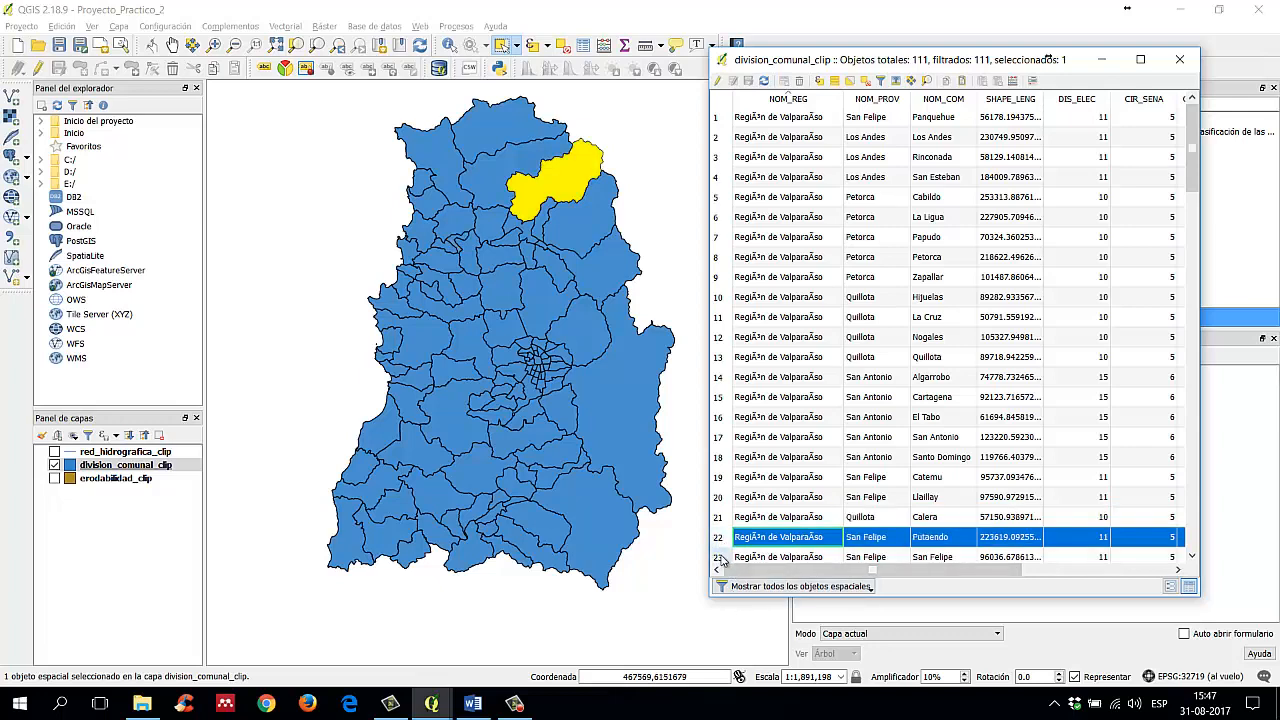
pyautogui.click(720, 552)
# Step: Select the El Quisco, Santa María and Casablanca records individually to locate those communes on the map
pyautogui.scroll(-2, 750, 443)
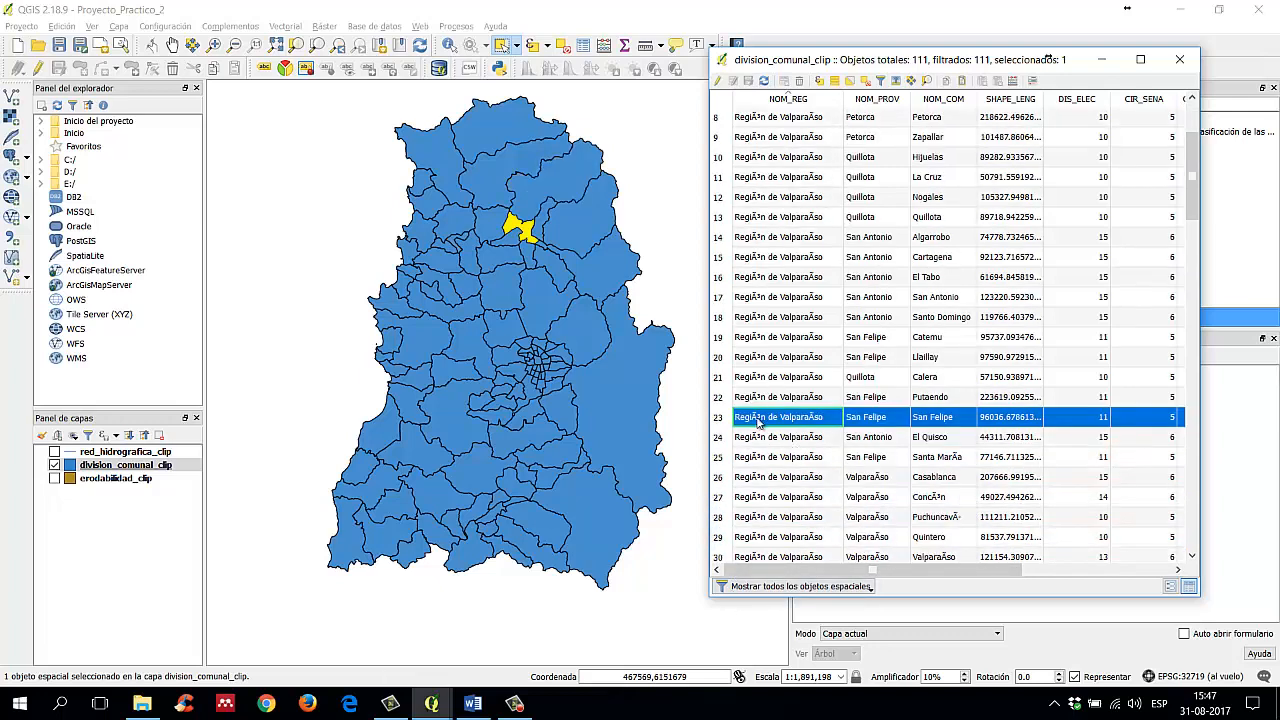
pyautogui.scroll(-1, 757, 422)
pyautogui.click(718, 377)
pyautogui.click(718, 397)
pyautogui.moveTo(718, 377); pyautogui.dragTo(719, 400)
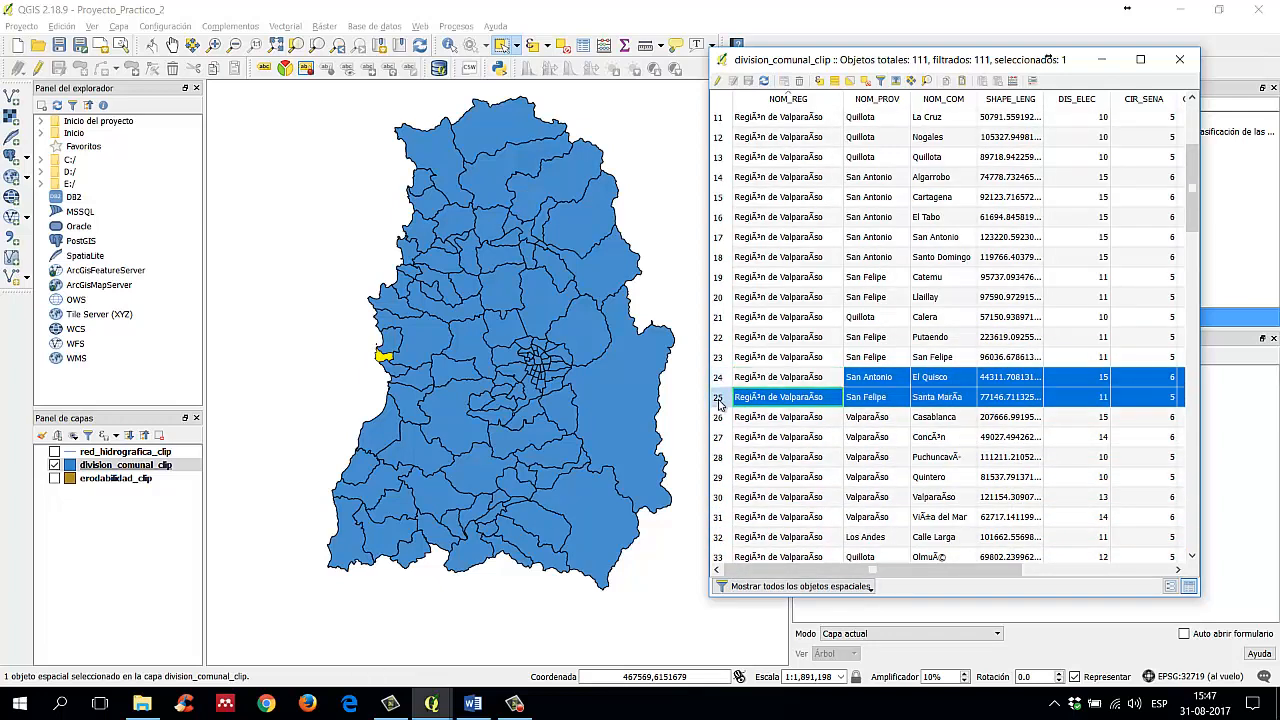
pyautogui.click(719, 418)
pyautogui.click(719, 401)
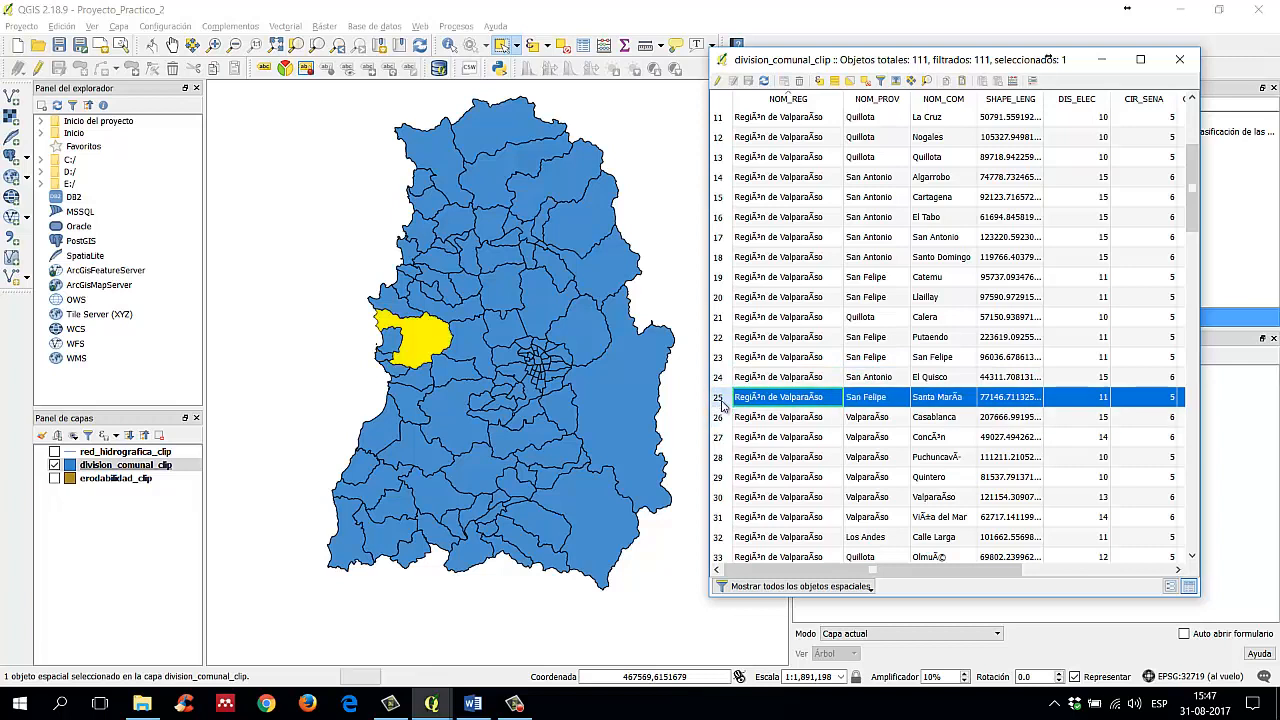
# Step: Go back up through the table from record 19 to 11, selecting individual records to locate their communes
pyautogui.click(720, 278)
pyautogui.click(720, 257)
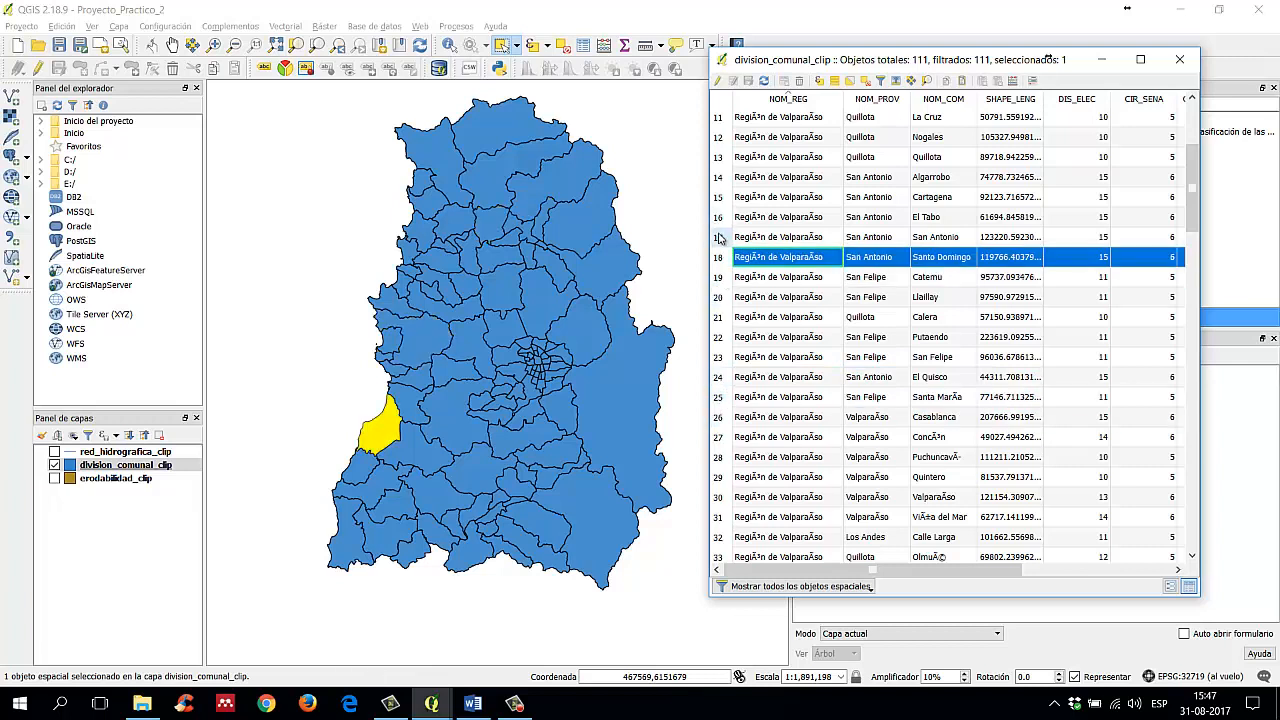
pyautogui.click(721, 218)
pyautogui.click(721, 198)
pyautogui.click(721, 178)
pyautogui.click(720, 158)
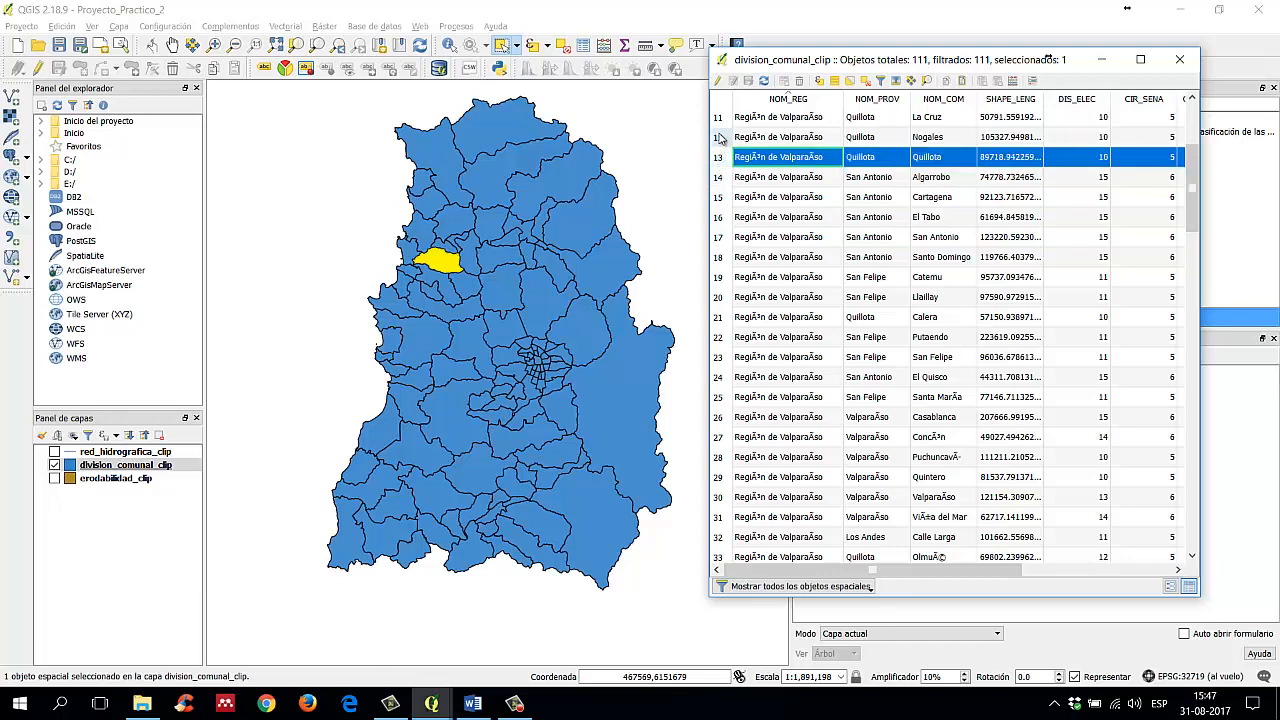
pyautogui.click(720, 138)
pyautogui.click(720, 118)
# Step: Return to the start of the table and select records 1 to 12 one by one, checking each on the map
pyautogui.scroll(4, 720, 118)
pyautogui.click(720, 118)
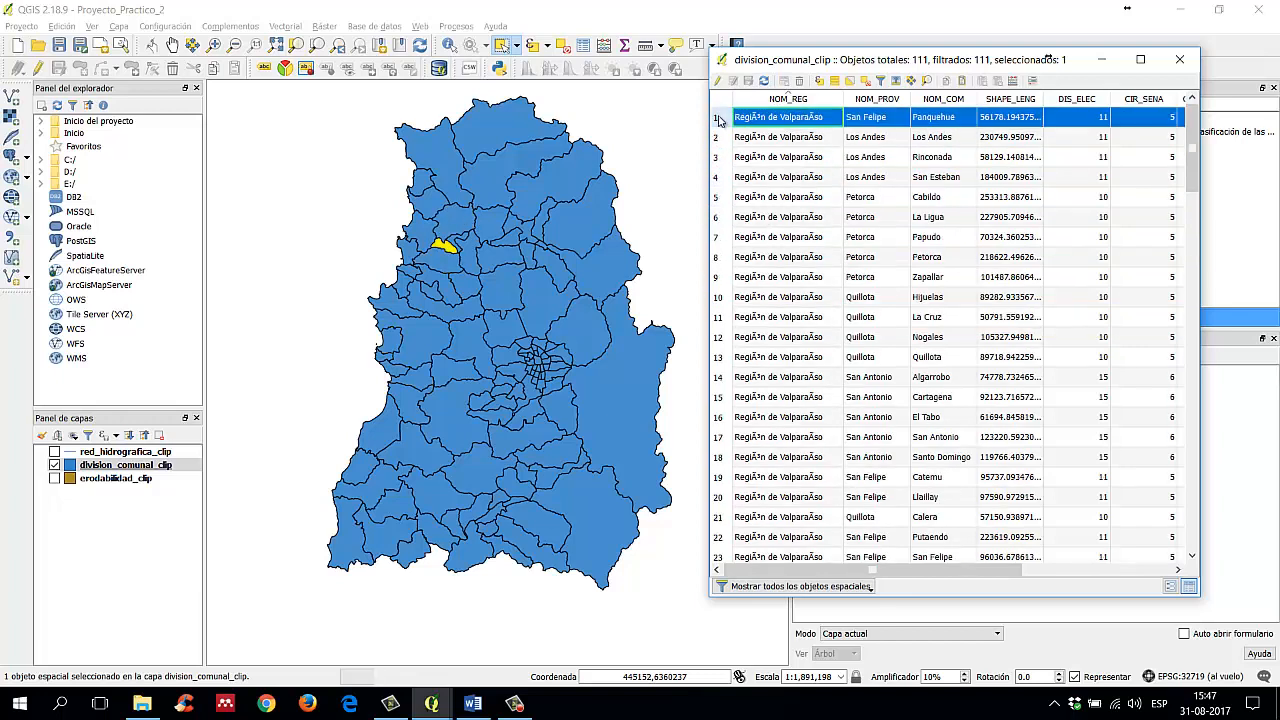
pyautogui.click(720, 138)
pyautogui.click(720, 158)
pyautogui.click(720, 178)
pyautogui.click(720, 198)
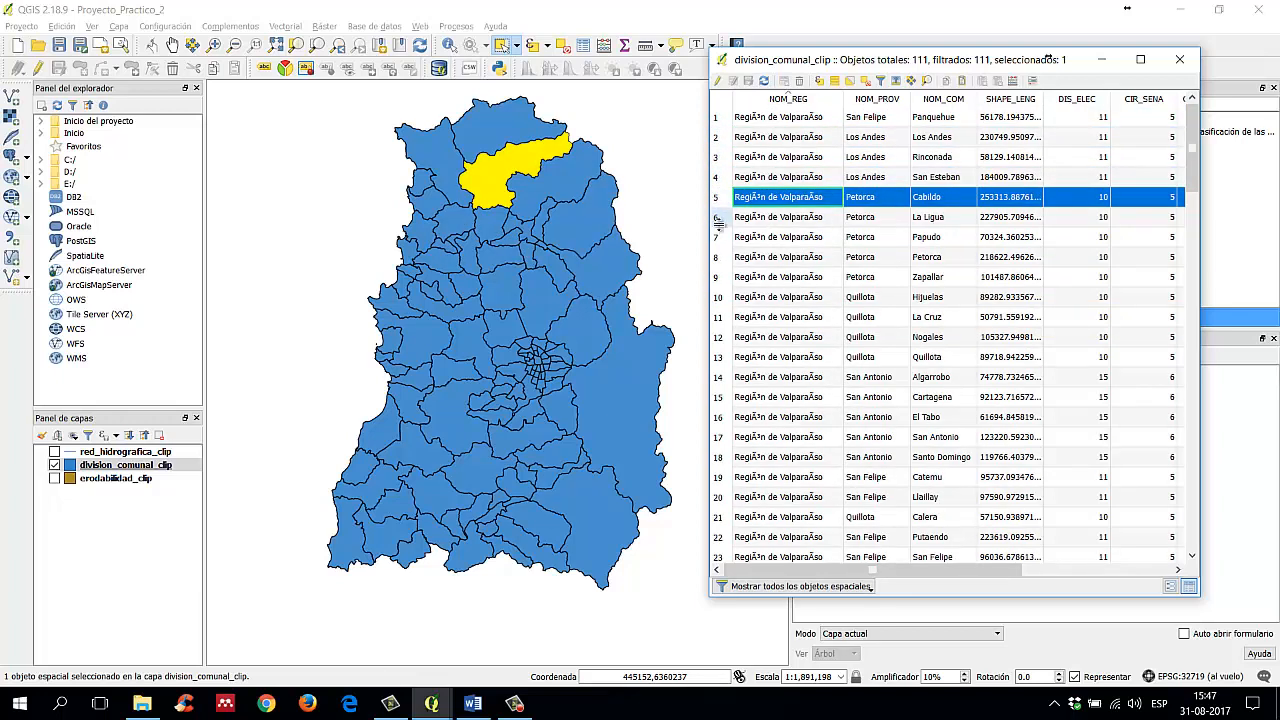
pyautogui.click(720, 218)
pyautogui.click(720, 238)
pyautogui.click(720, 258)
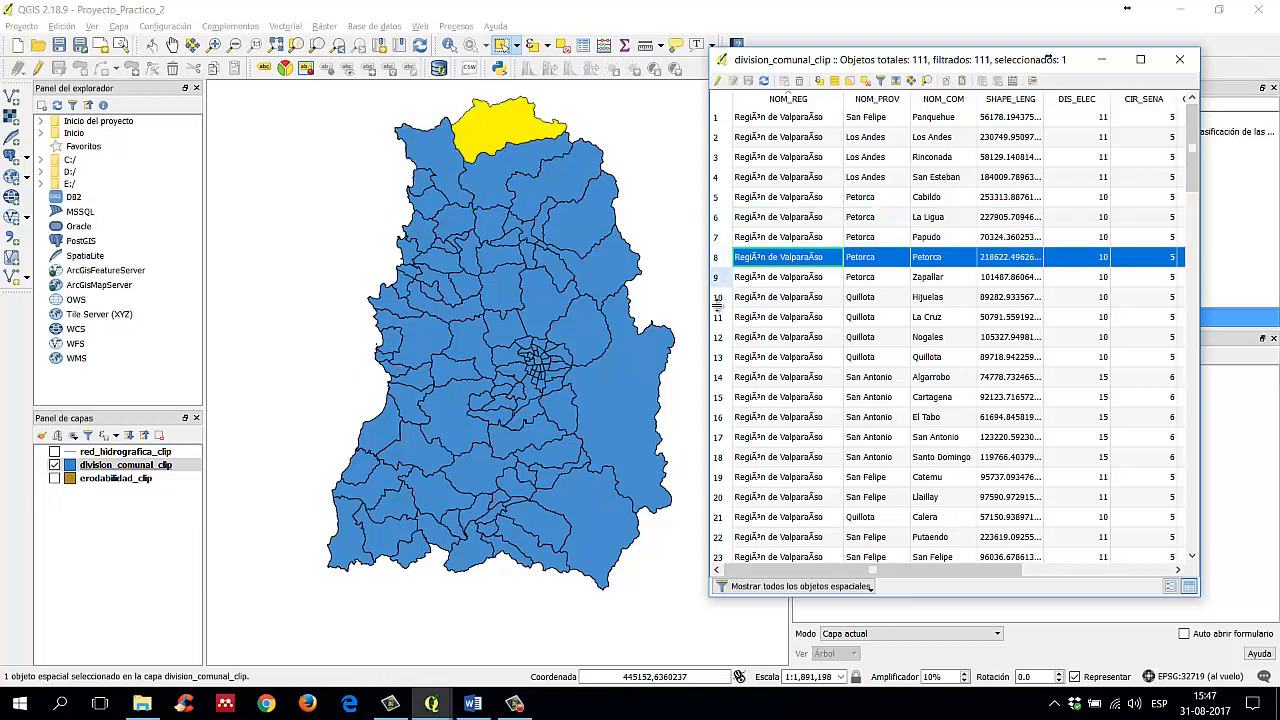
pyautogui.click(720, 278)
pyautogui.click(720, 298)
pyautogui.click(720, 318)
pyautogui.click(720, 338)
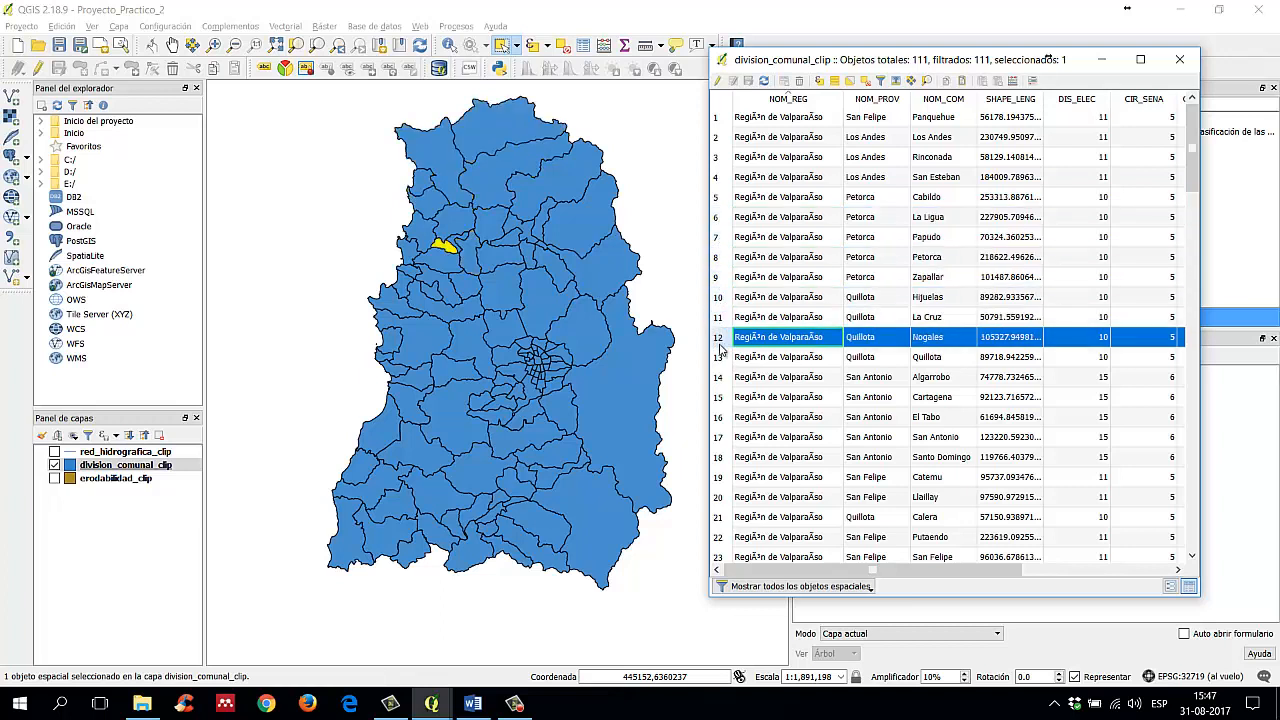
# Step: Compare the La Cruz, Nogales and Quillota communes by selecting their records, and finish with only the Rinconada record selected
pyautogui.keyDown('shift'); pyautogui.click(721, 320); pyautogui.keyUp('shift')
pyautogui.click(720, 340)
pyautogui.click(720, 320)
pyautogui.click(720, 339)
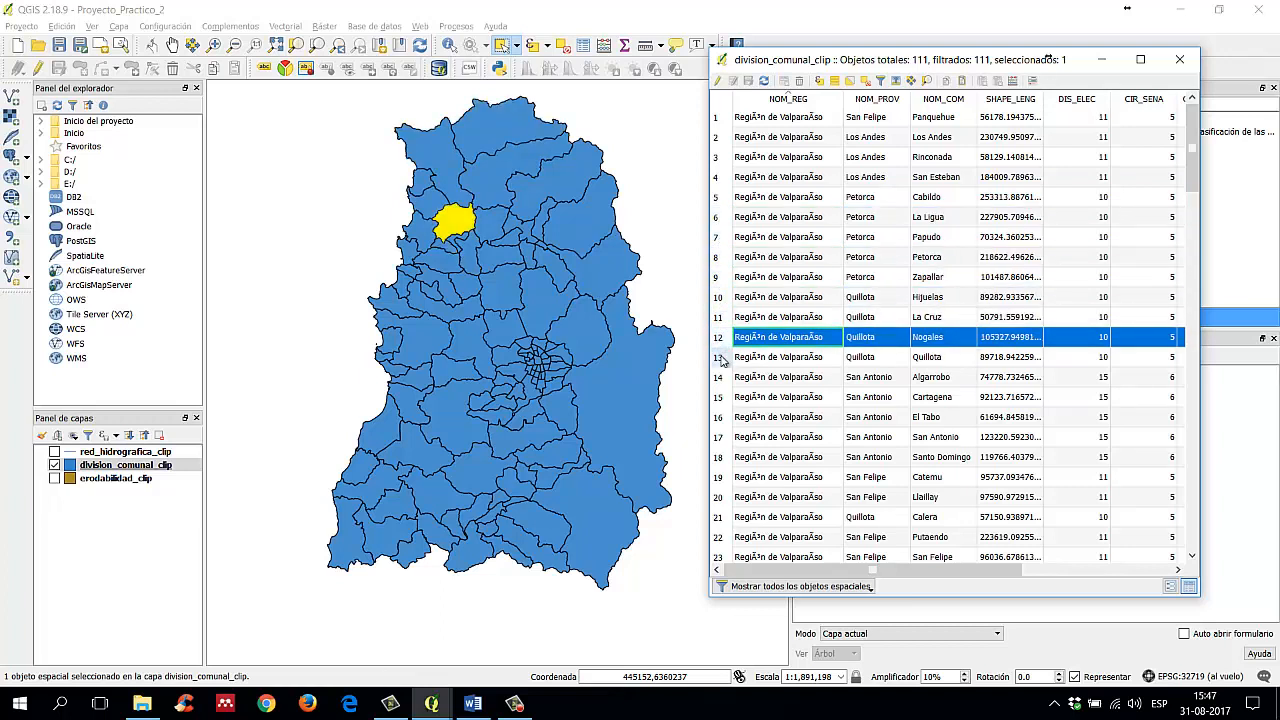
pyautogui.click(719, 358)
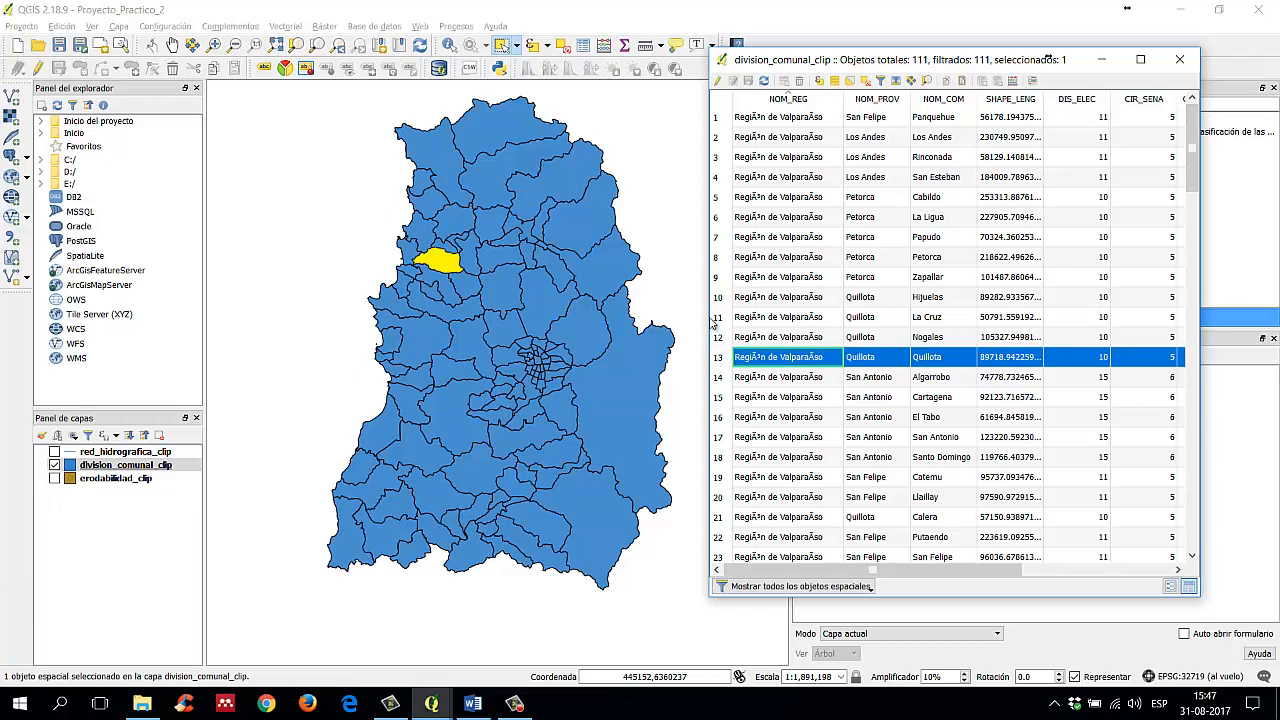
pyautogui.click(719, 157)
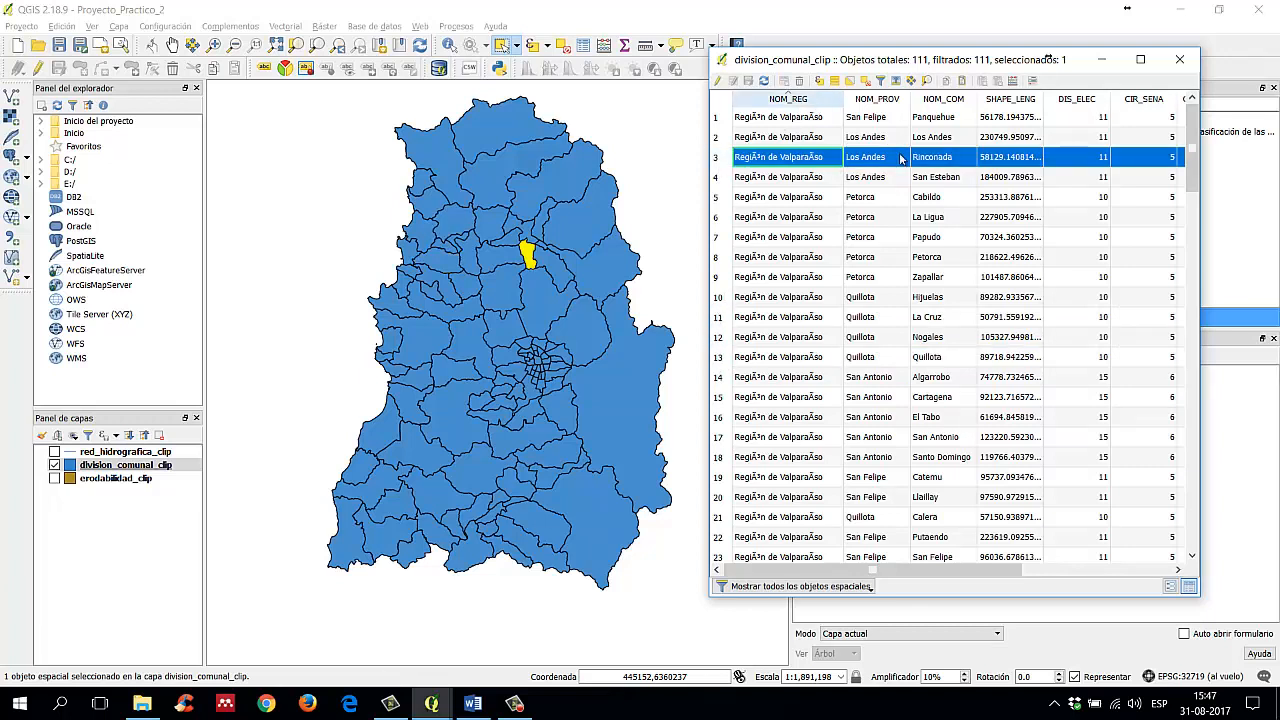
# Step: Toggle the NOM_REG sort repeatedly between ascending and descending to compare the record order
pyautogui.click(810, 100)
pyautogui.click(790, 100)
pyautogui.click(790, 100)
pyautogui.click(790, 100)
pyautogui.click(790, 100)
pyautogui.click(792, 100)
pyautogui.click(795, 102)
# Step: Sort the table by NOM_PROV in ascending and descending order, and by NOM_COM in descending order
pyautogui.click(899, 101)
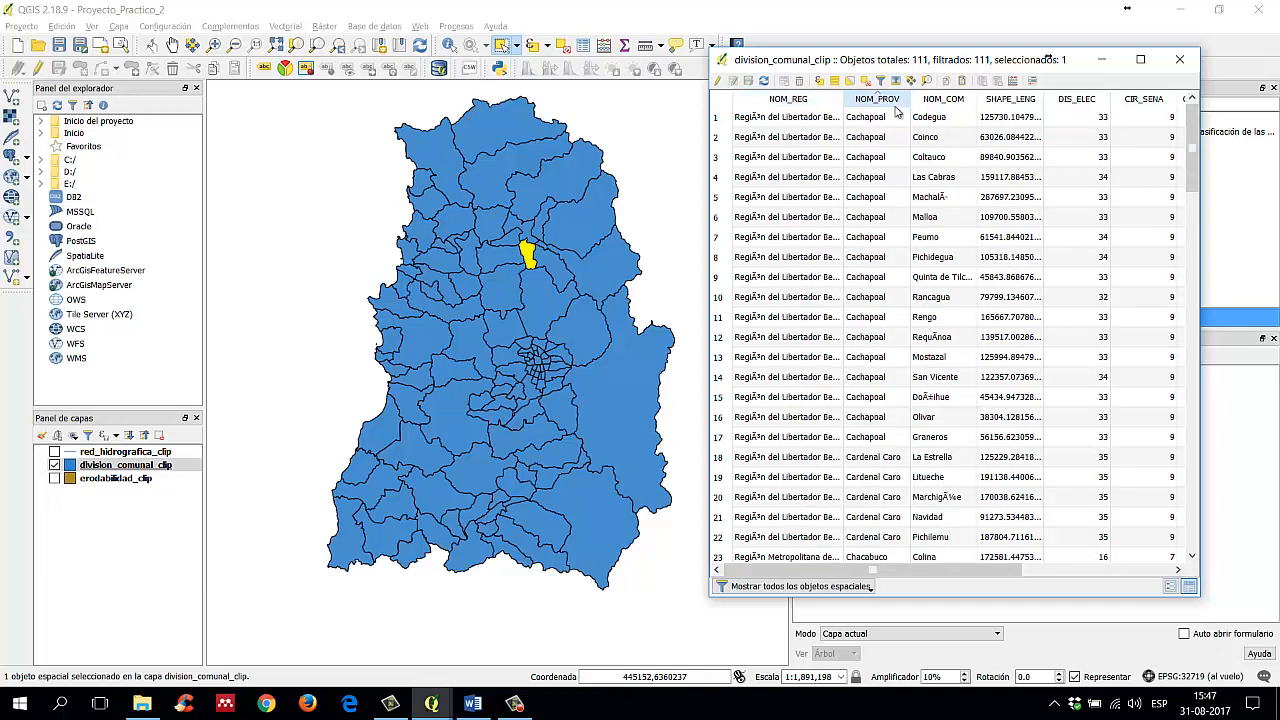
pyautogui.moveTo(1193, 156)
pyautogui.mouseDown()
pyautogui.moveTo(1194, 177)
pyautogui.moveTo(1192, 152)
pyautogui.mouseUp()
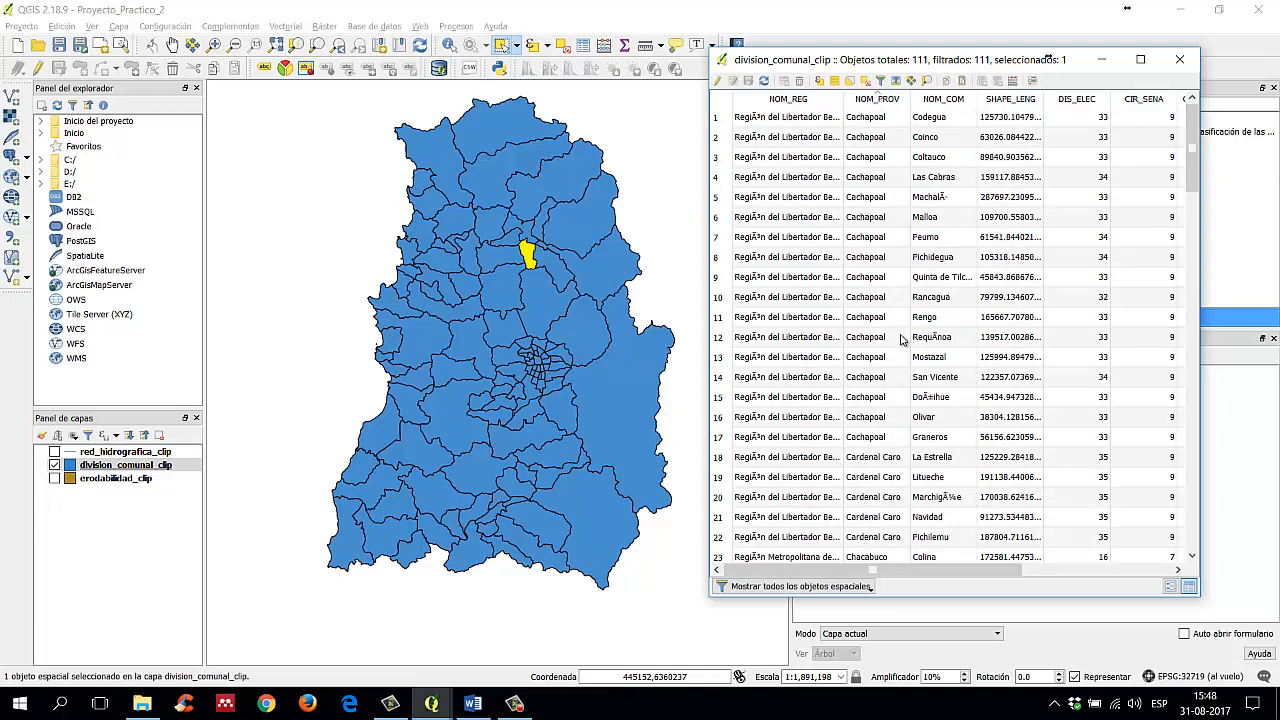
pyautogui.click(884, 104)
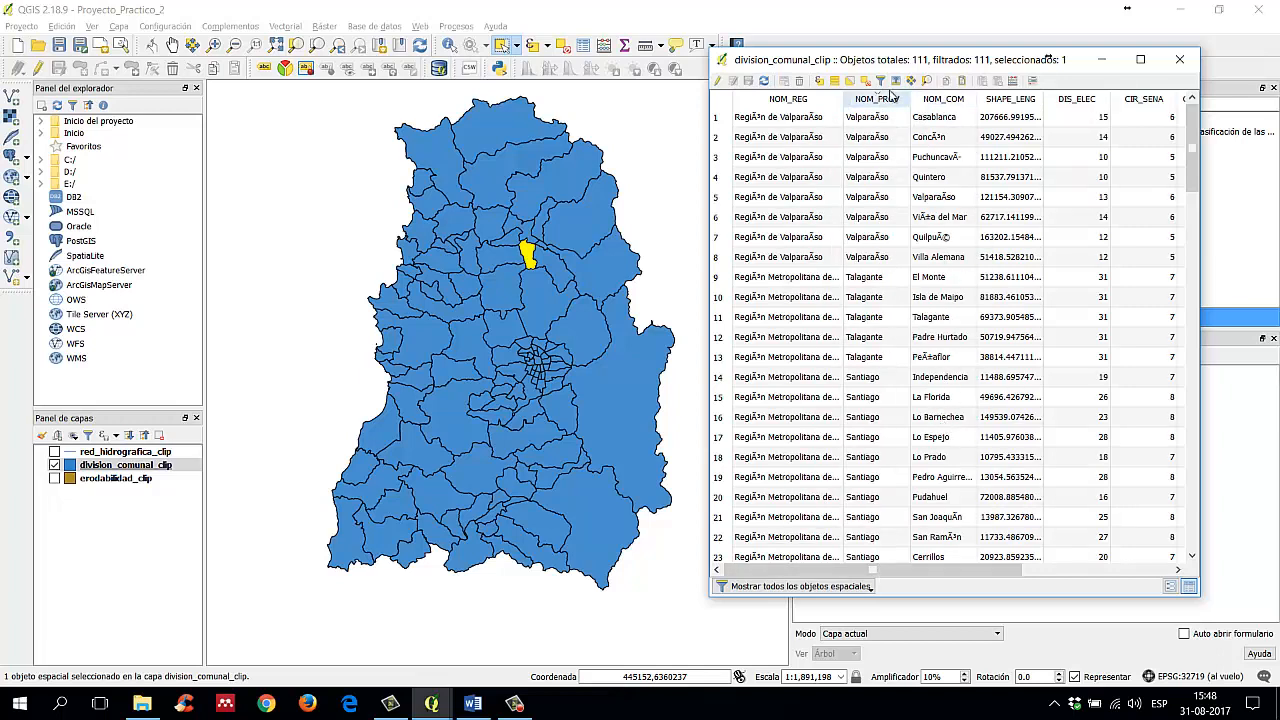
pyautogui.click(955, 101)
pyautogui.click(957, 103)
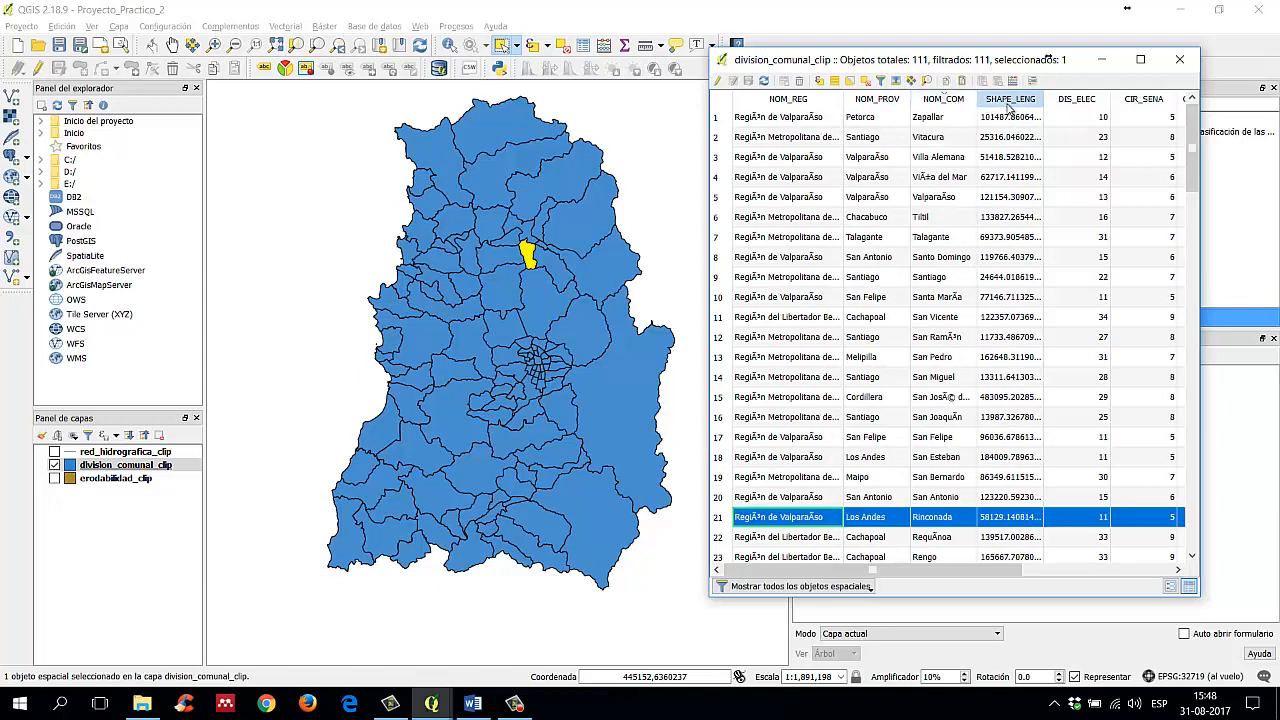
# Step: Sort the table by SHAPE_LENG in descending order, and by DIS_ELEC in descending and ascending order
pyautogui.click(1006, 103)
pyautogui.click(1006, 105)
pyautogui.click(1006, 101)
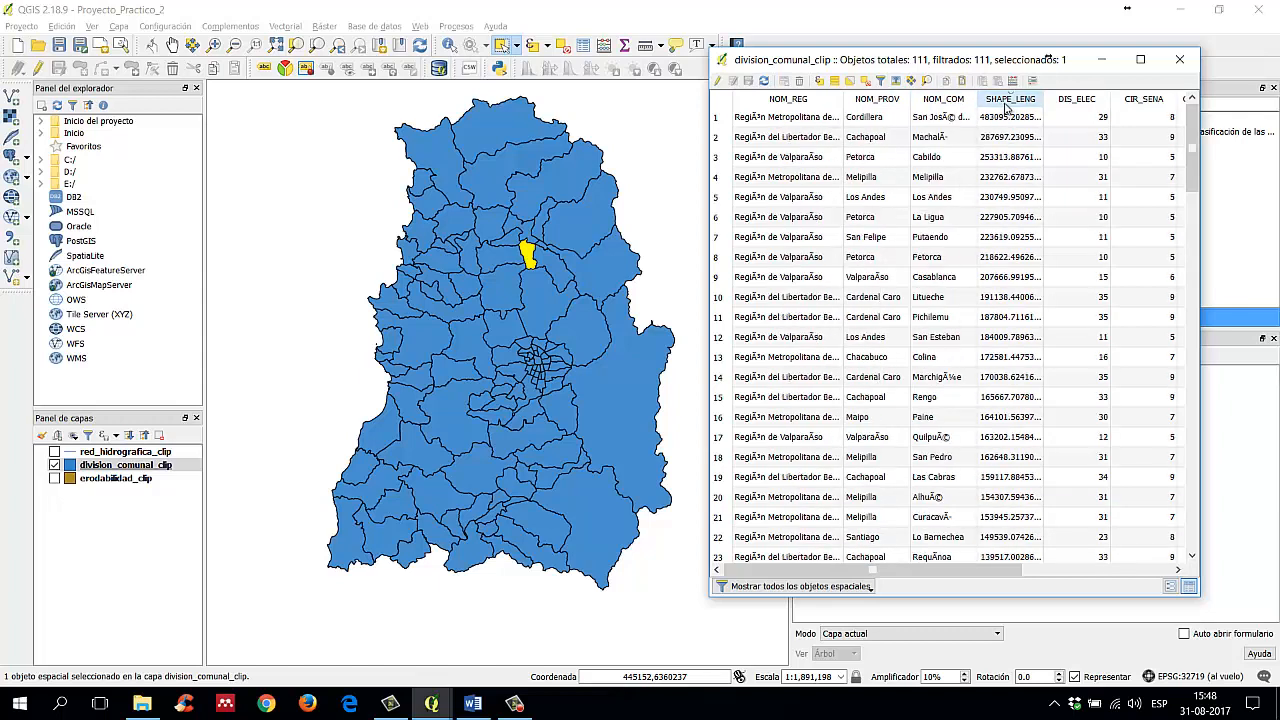
pyautogui.click(1090, 100)
pyautogui.click(1093, 101)
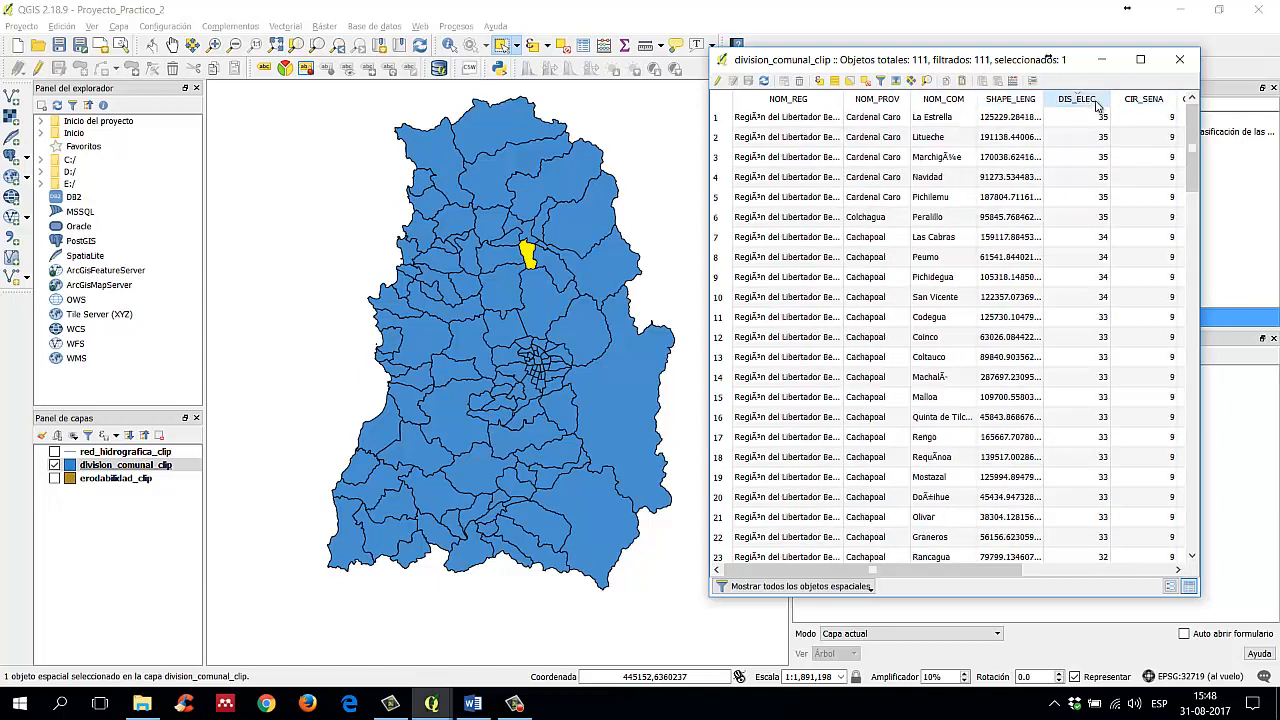
pyautogui.click(1096, 100)
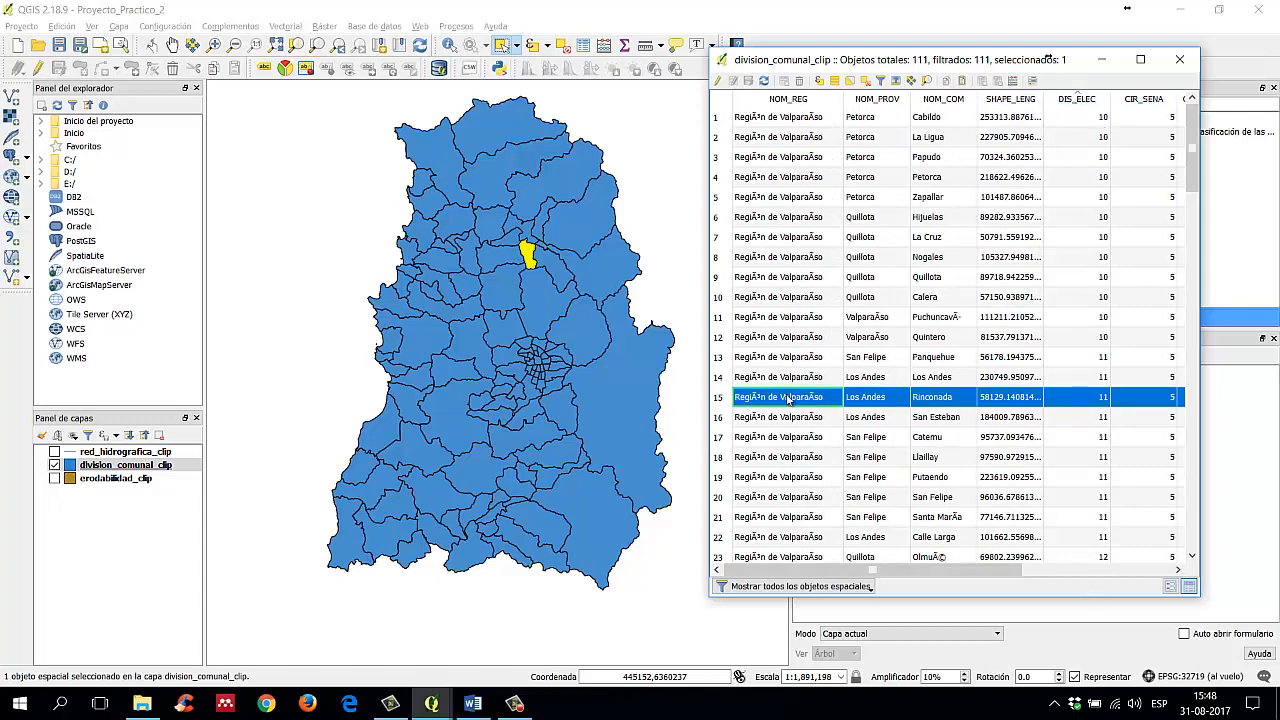
# Step: Sort the table by NOM_REG in ascending order, widen the table window slightly, and select records 1 to 20
pyautogui.click(812, 102)
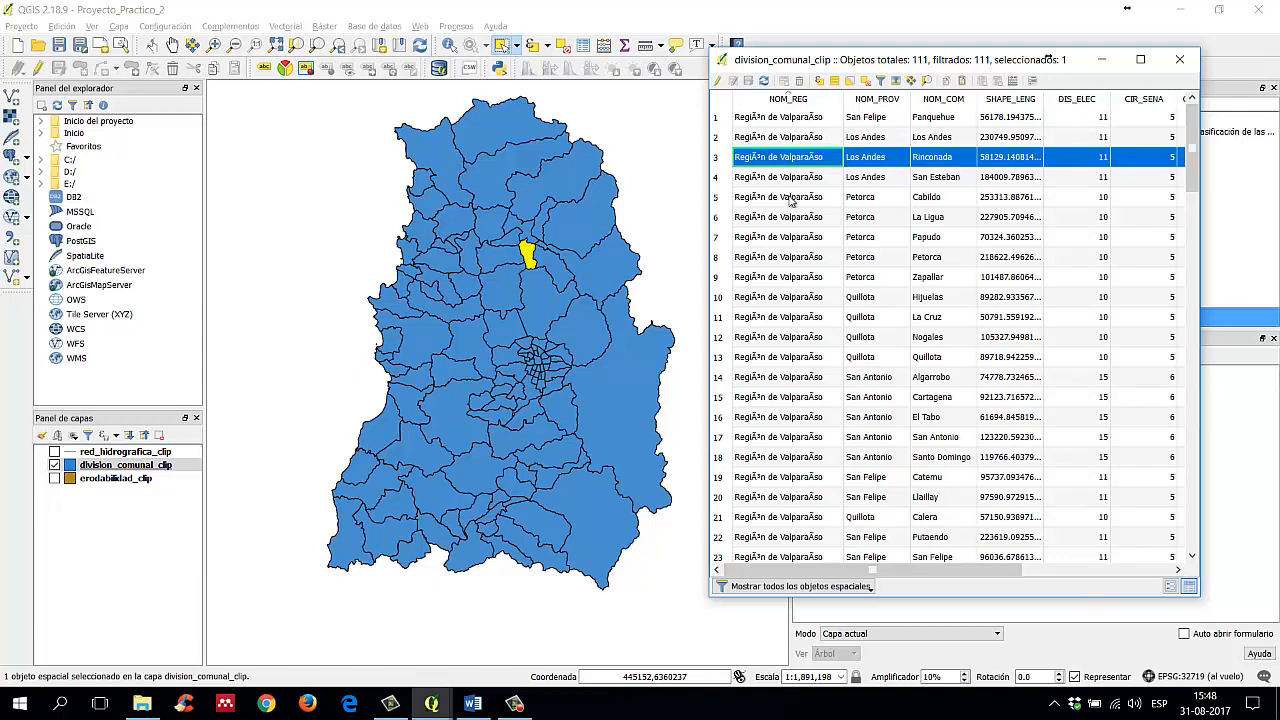
pyautogui.moveTo(706, 221); pyautogui.dragTo(667, 222)
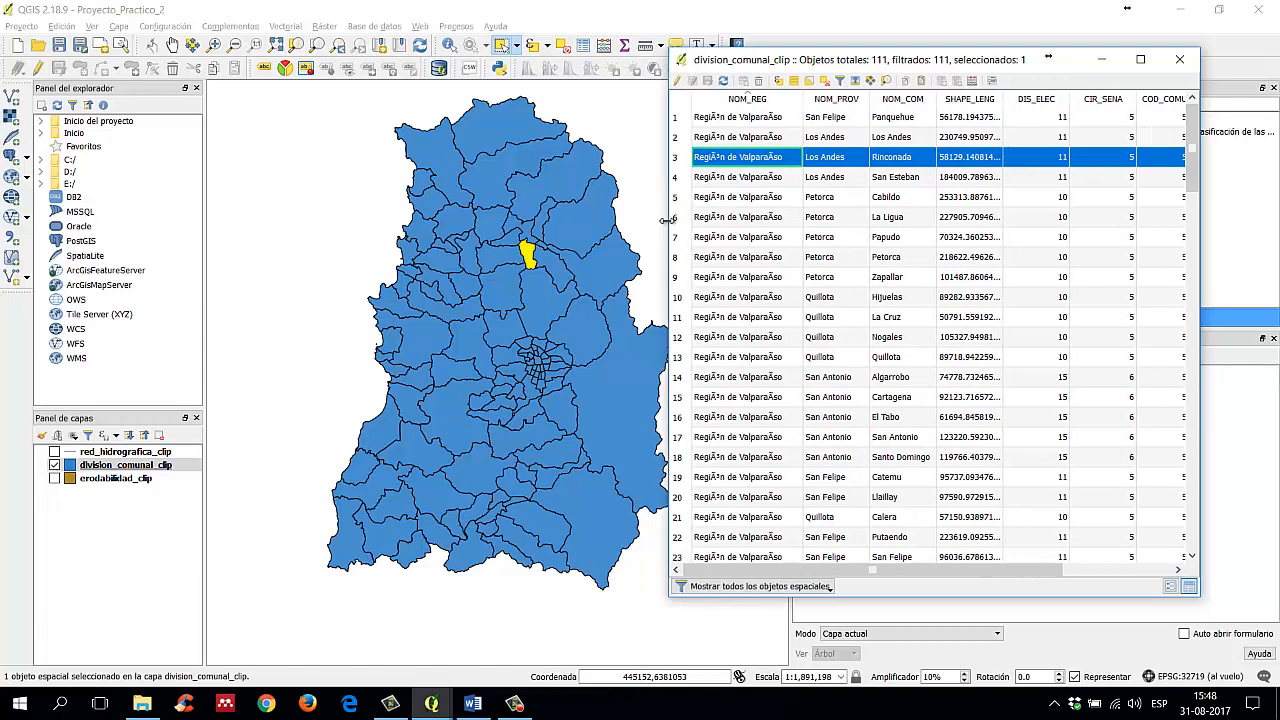
pyautogui.click(677, 137)
pyautogui.moveTo(680, 120); pyautogui.dragTo(680, 497)
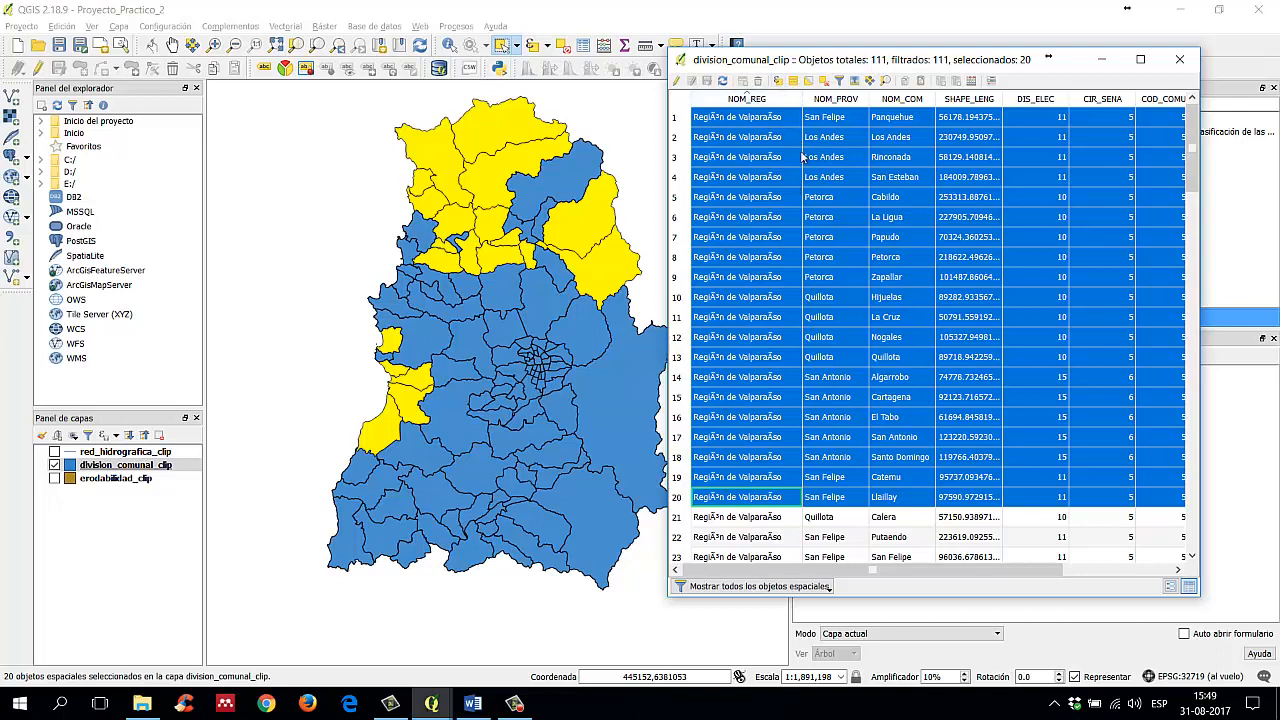
# Step: View the Select by expression dialog with its Campos y valores group expanded, placing it beside the table, and close it without selecting anything
pyautogui.click(779, 83)
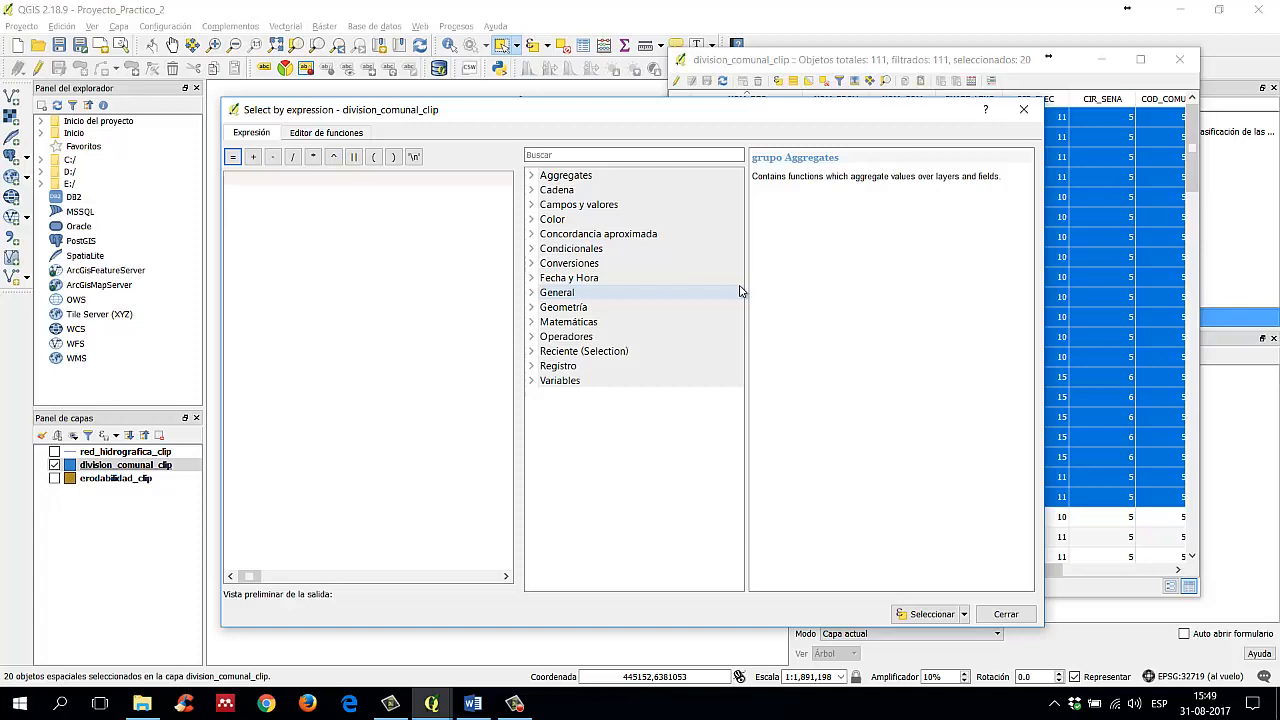
pyautogui.click(533, 204)
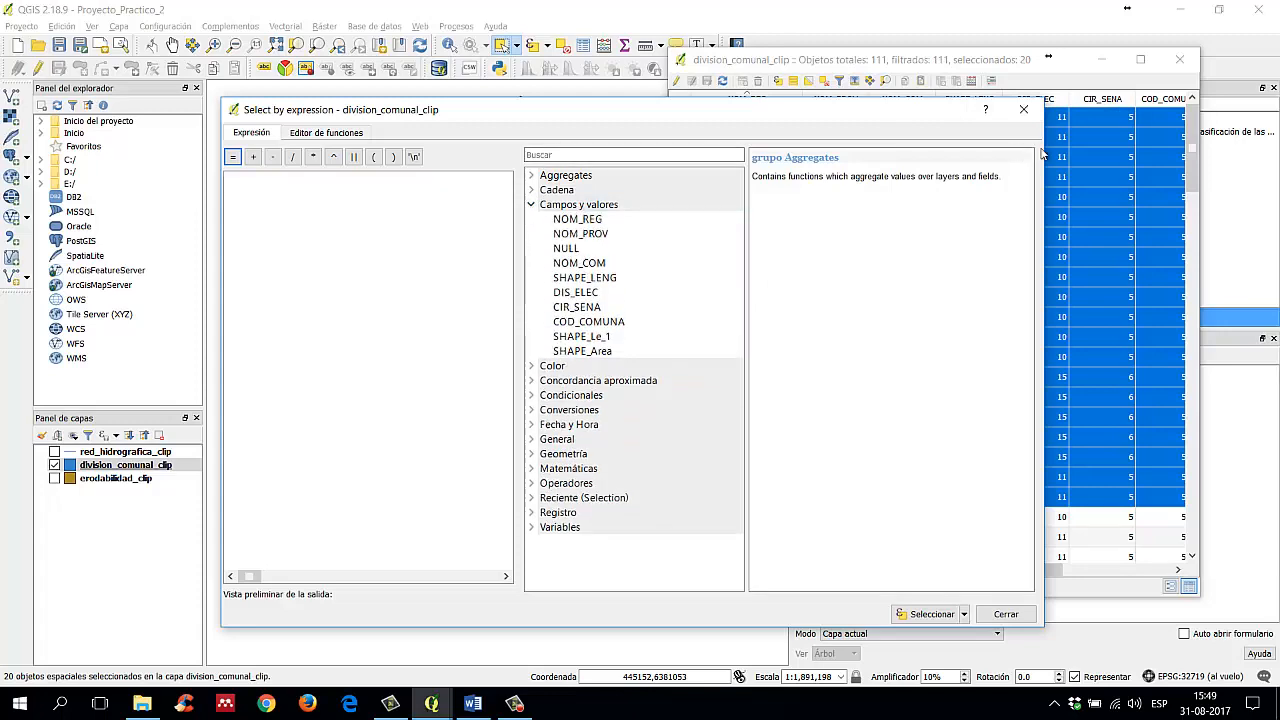
pyautogui.moveTo(1040, 152); pyautogui.dragTo(751, 152)
pyautogui.moveTo(570, 116); pyautogui.dragTo(441, 50)
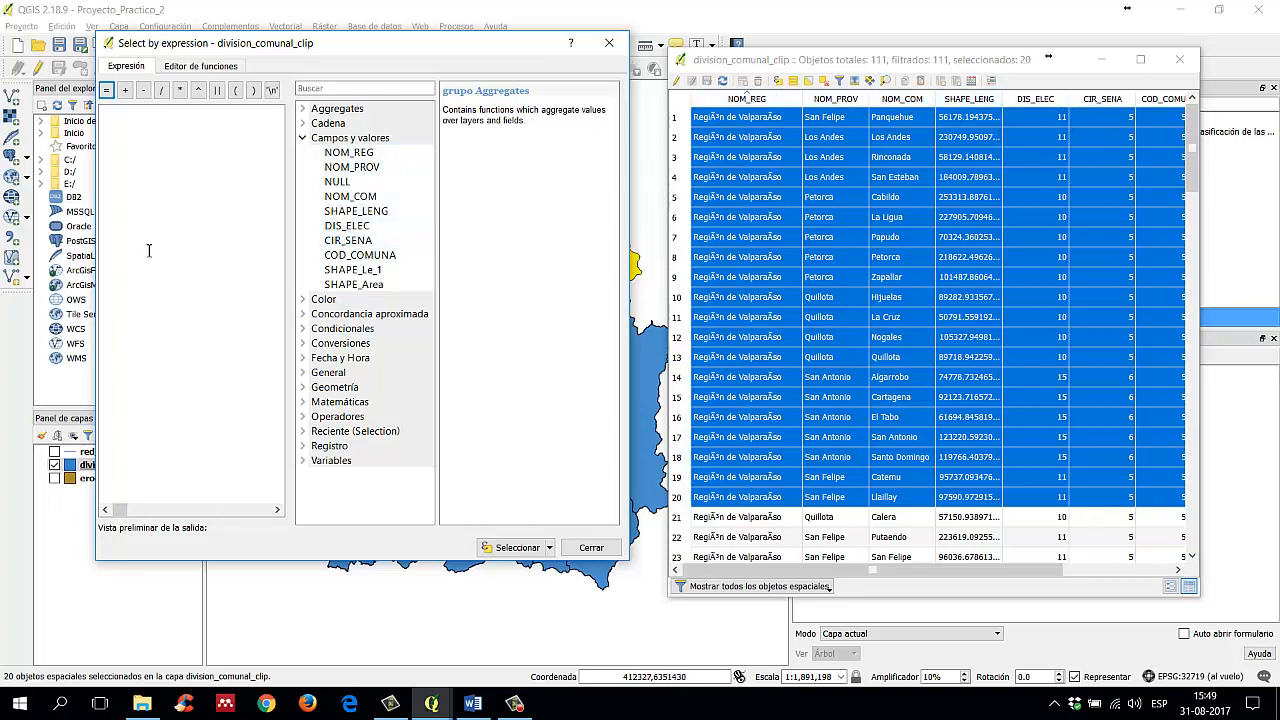
pyautogui.click(609, 43)
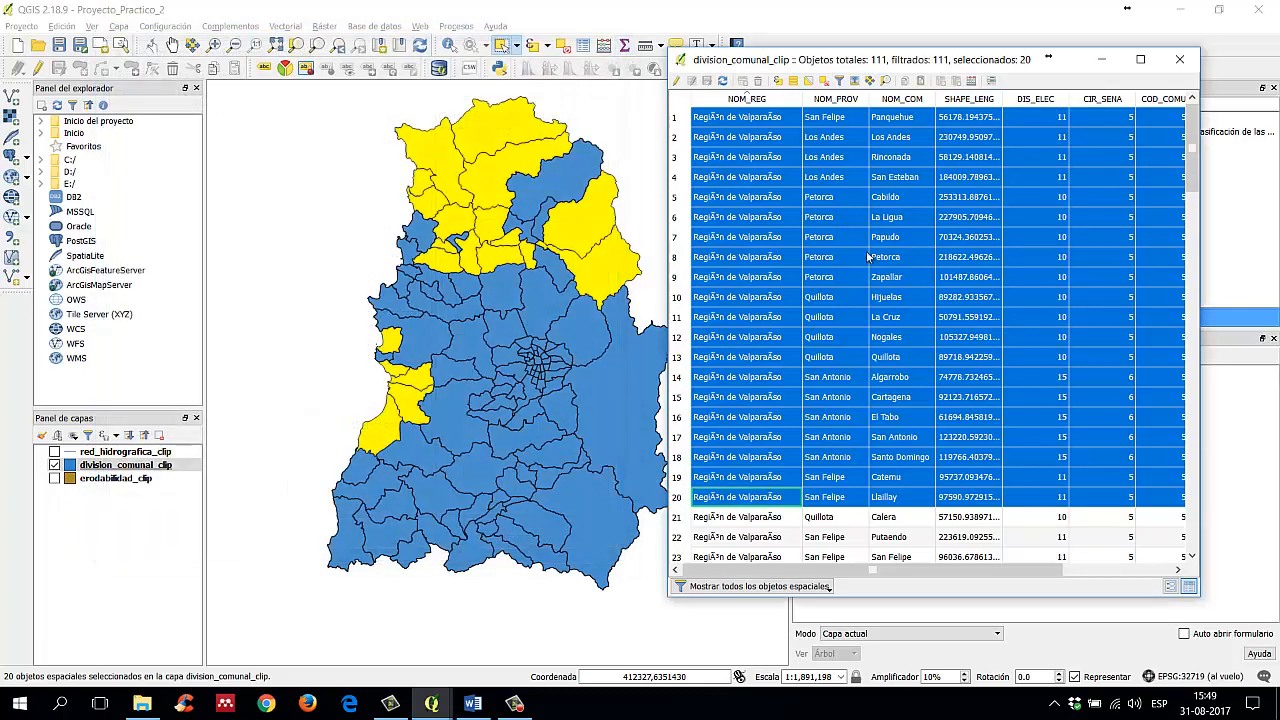
# Step: Select all records in the table, and replace that selection with records 1 to 22
pyautogui.click(793, 81)
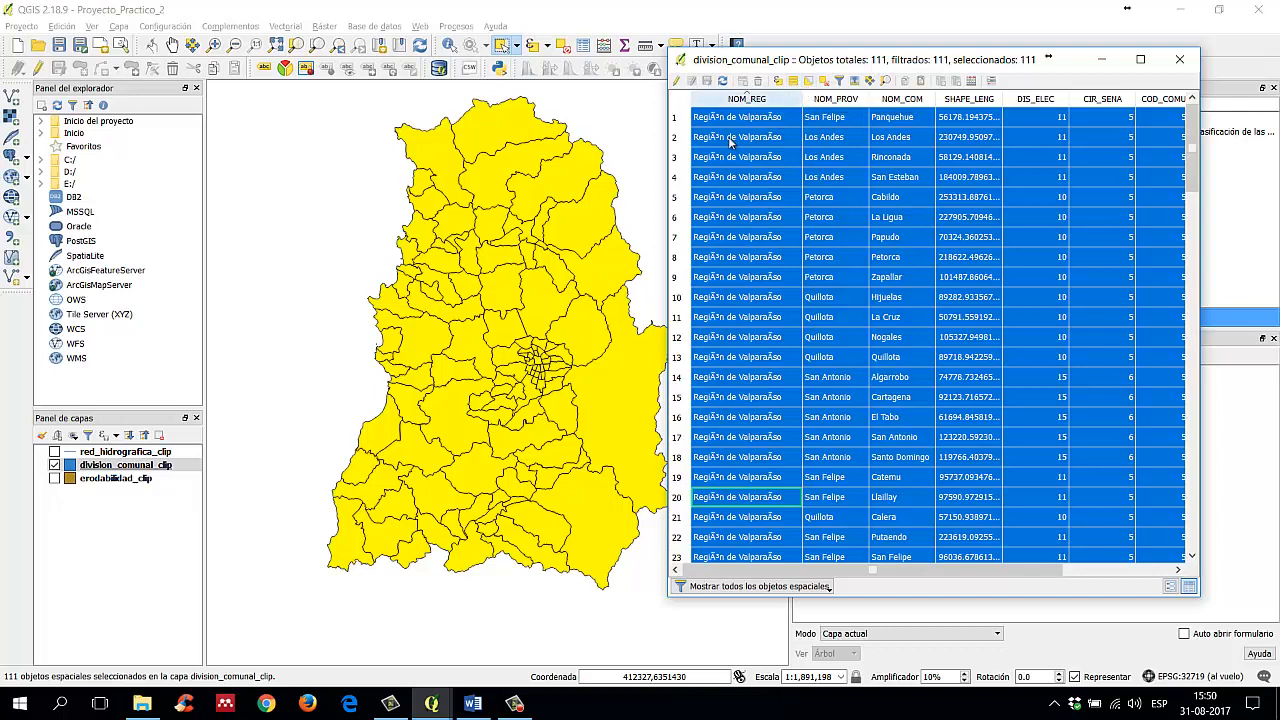
pyautogui.click(678, 118)
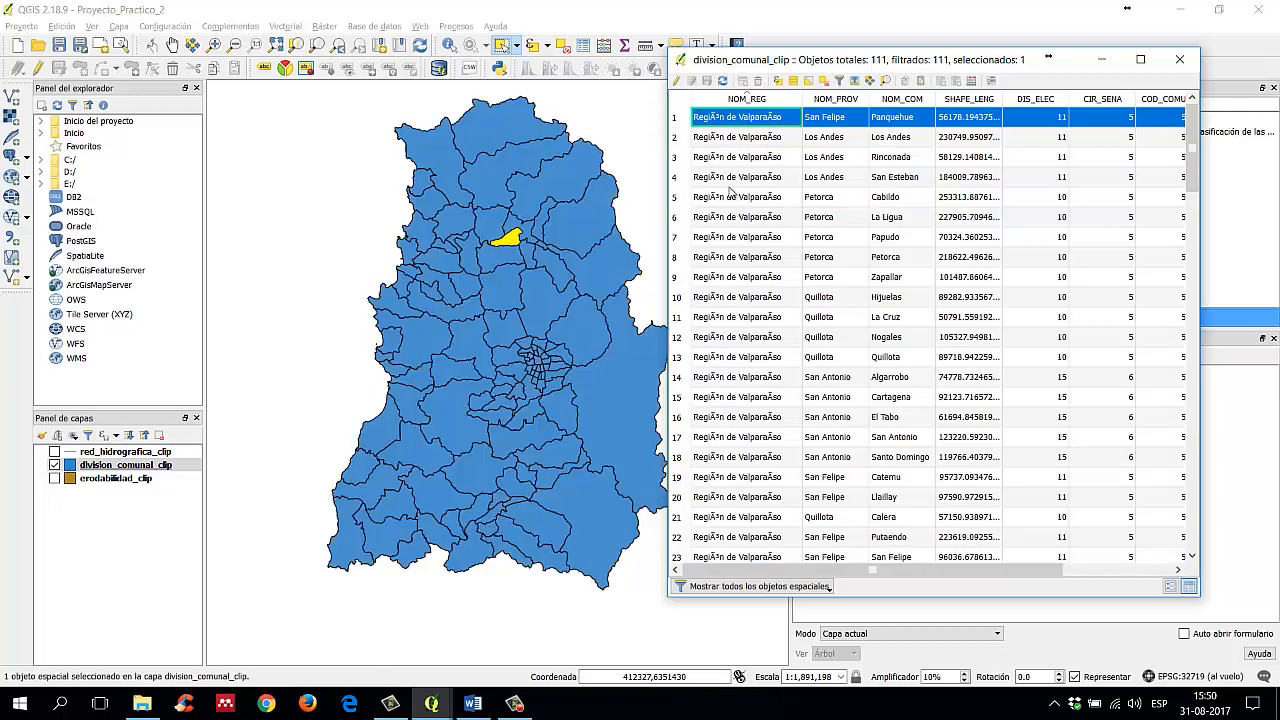
pyautogui.moveTo(681, 121); pyautogui.dragTo(677, 538)
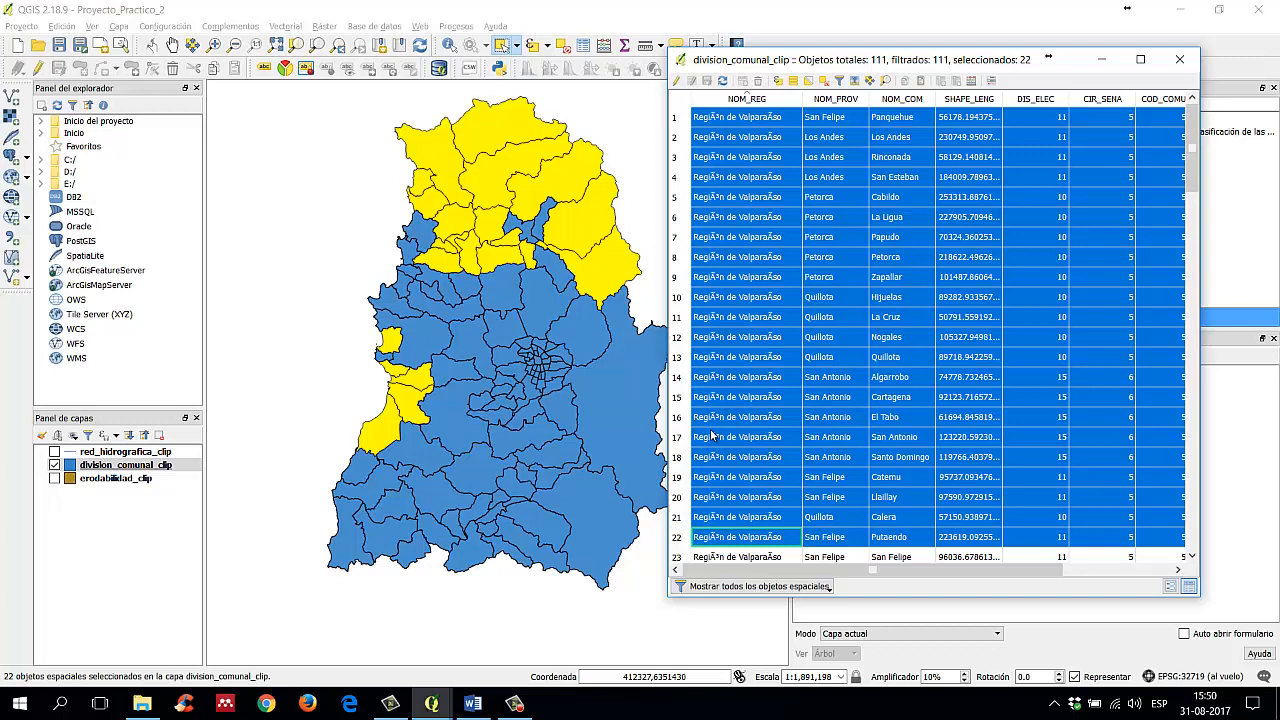
# Step: Invert the selection back and forth several times to compare it on the map, and finish by deselecting all records
pyautogui.click(809, 81)
pyautogui.click(809, 81)
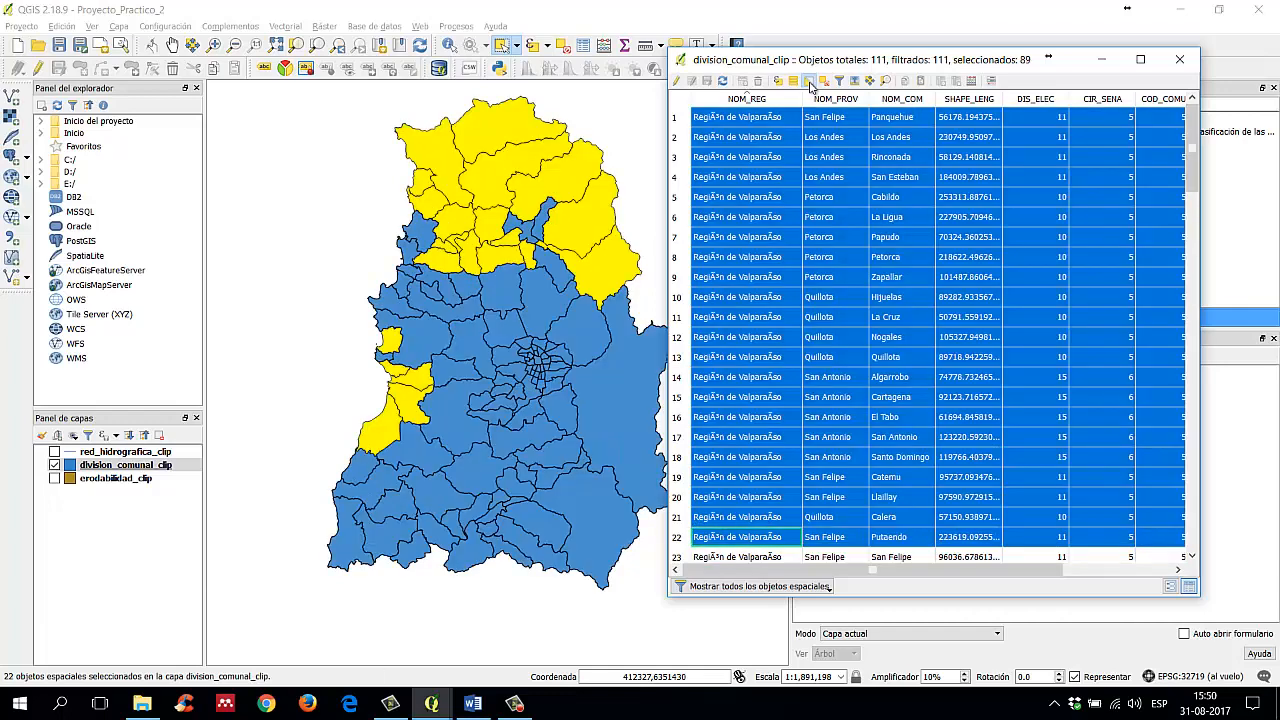
pyautogui.click(809, 81)
pyautogui.click(809, 81)
pyautogui.click(809, 81)
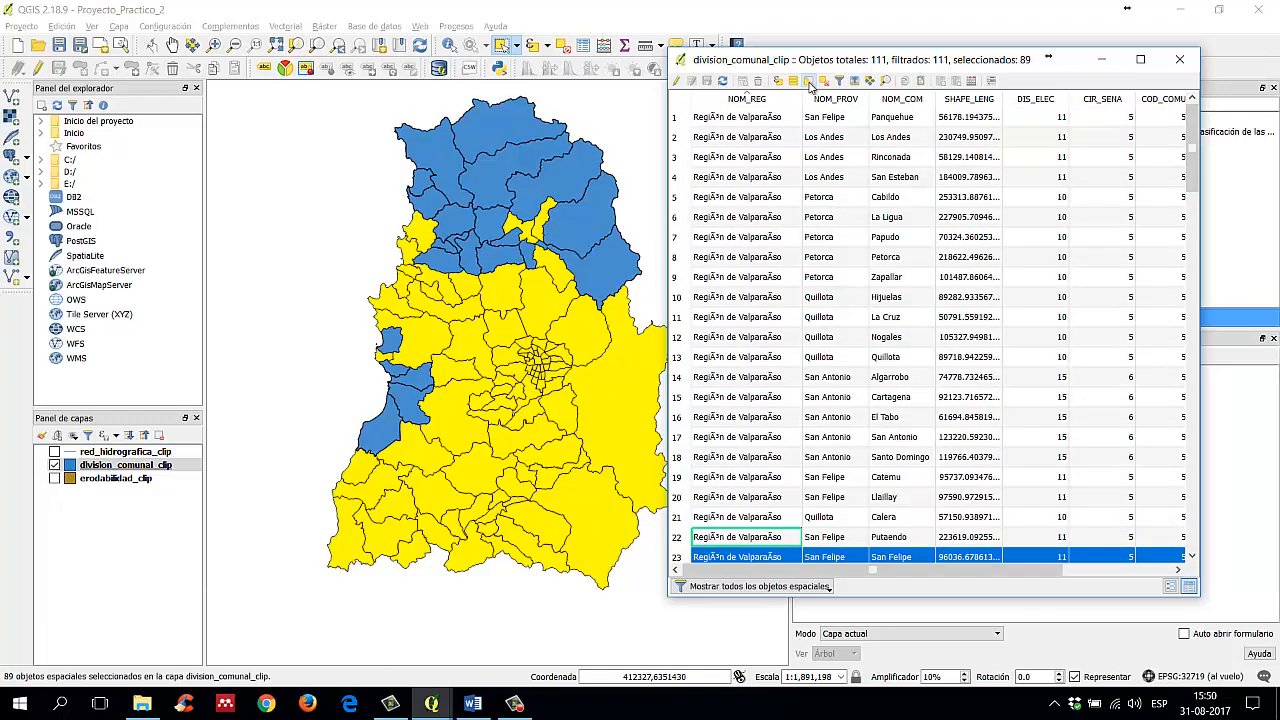
pyautogui.click(809, 81)
pyautogui.click(809, 81)
pyautogui.click(809, 81)
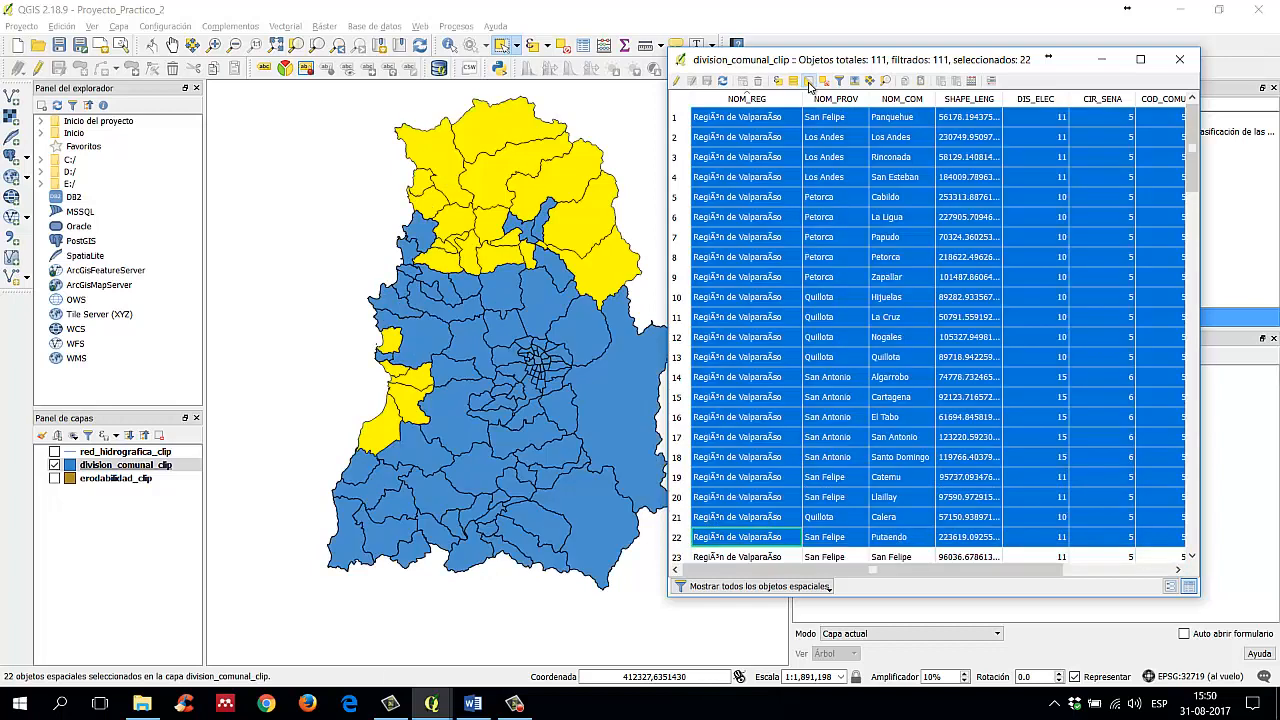
pyautogui.click(809, 81)
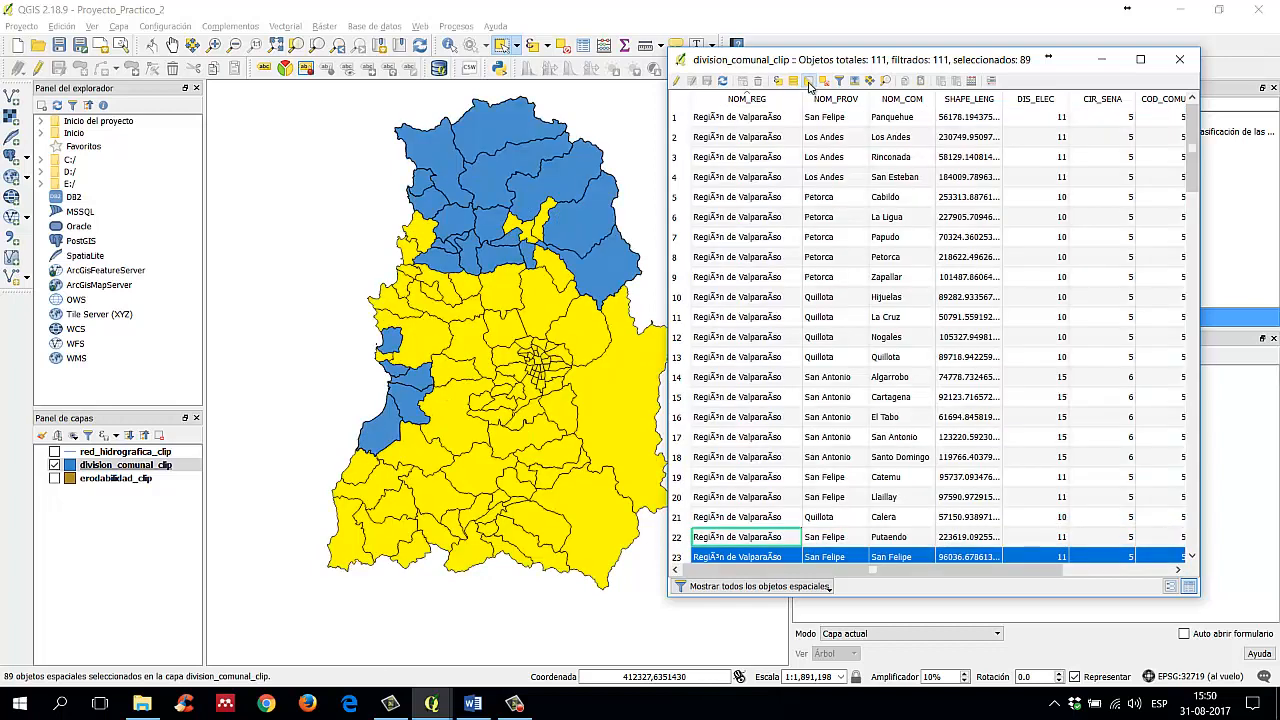
pyautogui.click(809, 81)
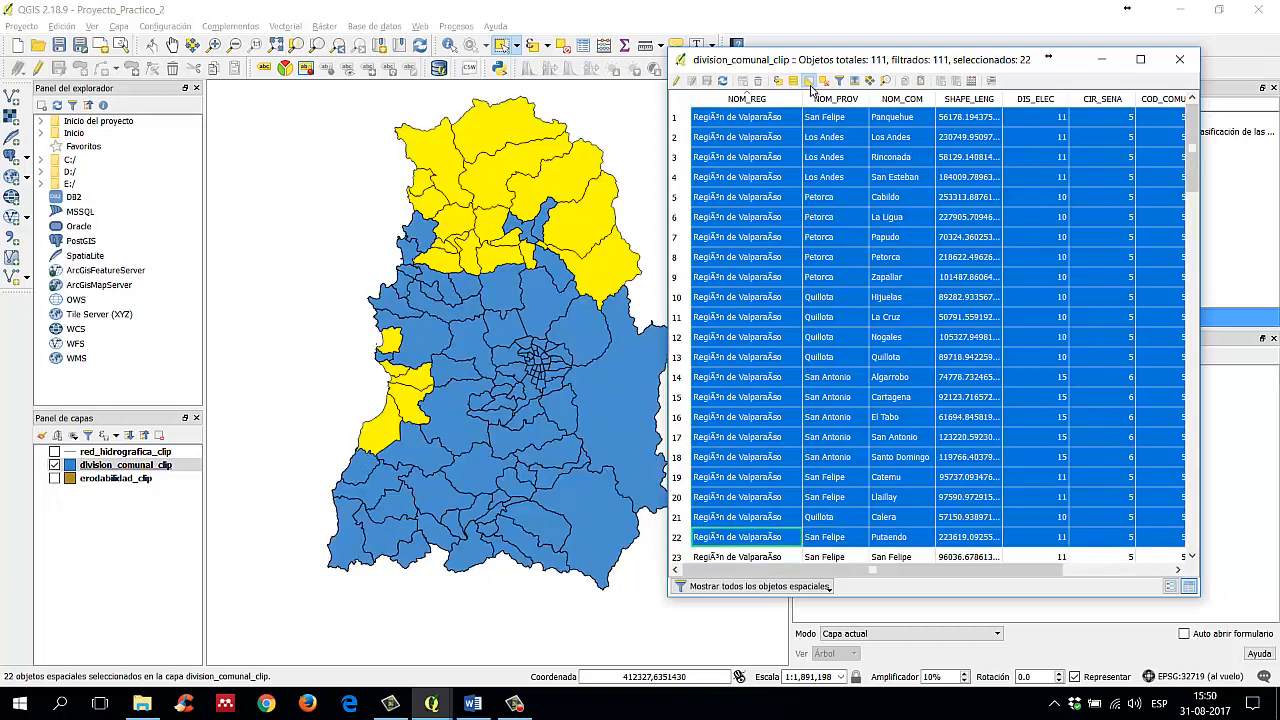
pyautogui.click(809, 81)
pyautogui.click(809, 81)
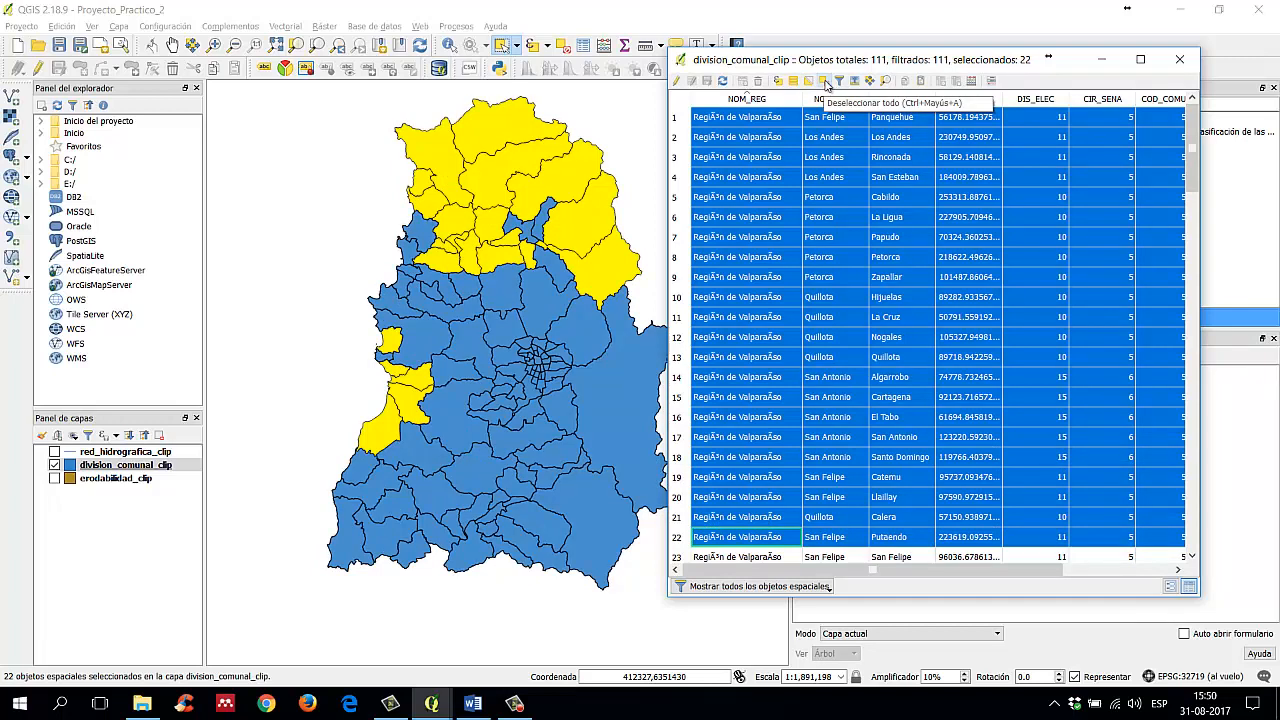
pyautogui.click(822, 81)
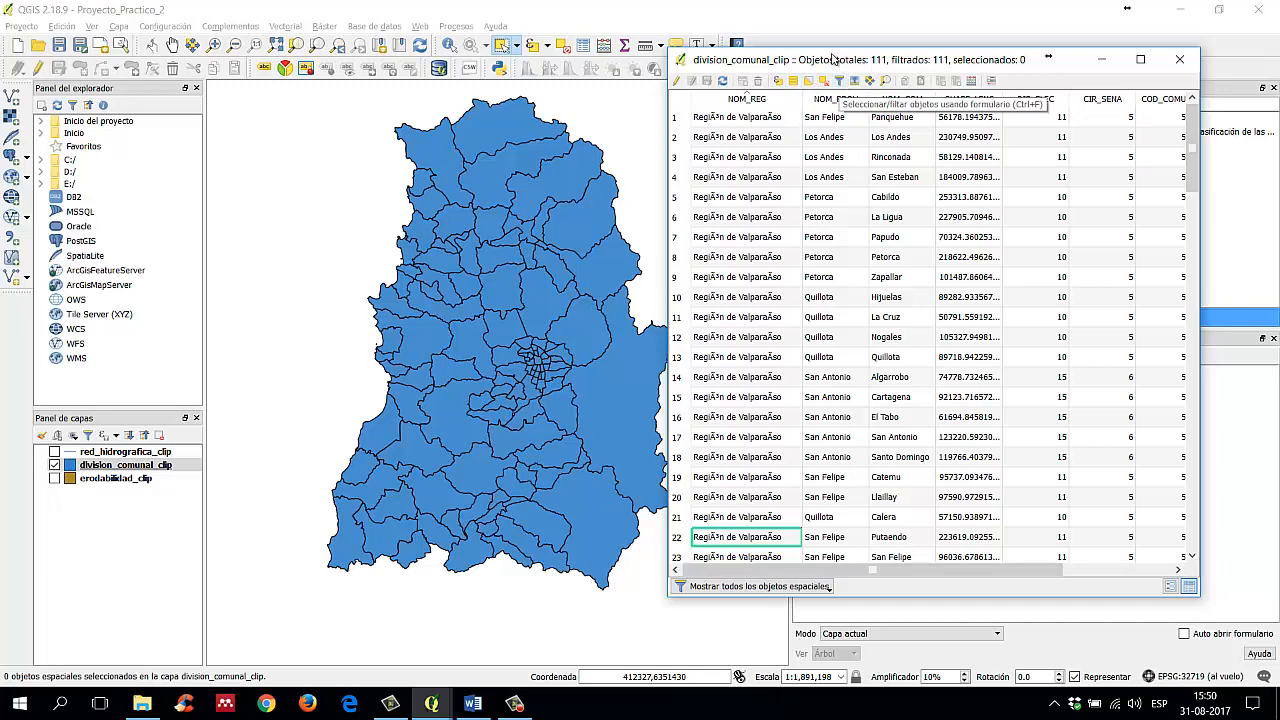
pyautogui.moveTo(832, 58)
pyautogui.mouseDown()
pyautogui.moveTo(781, 36)
pyautogui.moveTo(821, 58)
pyautogui.mouseUp()
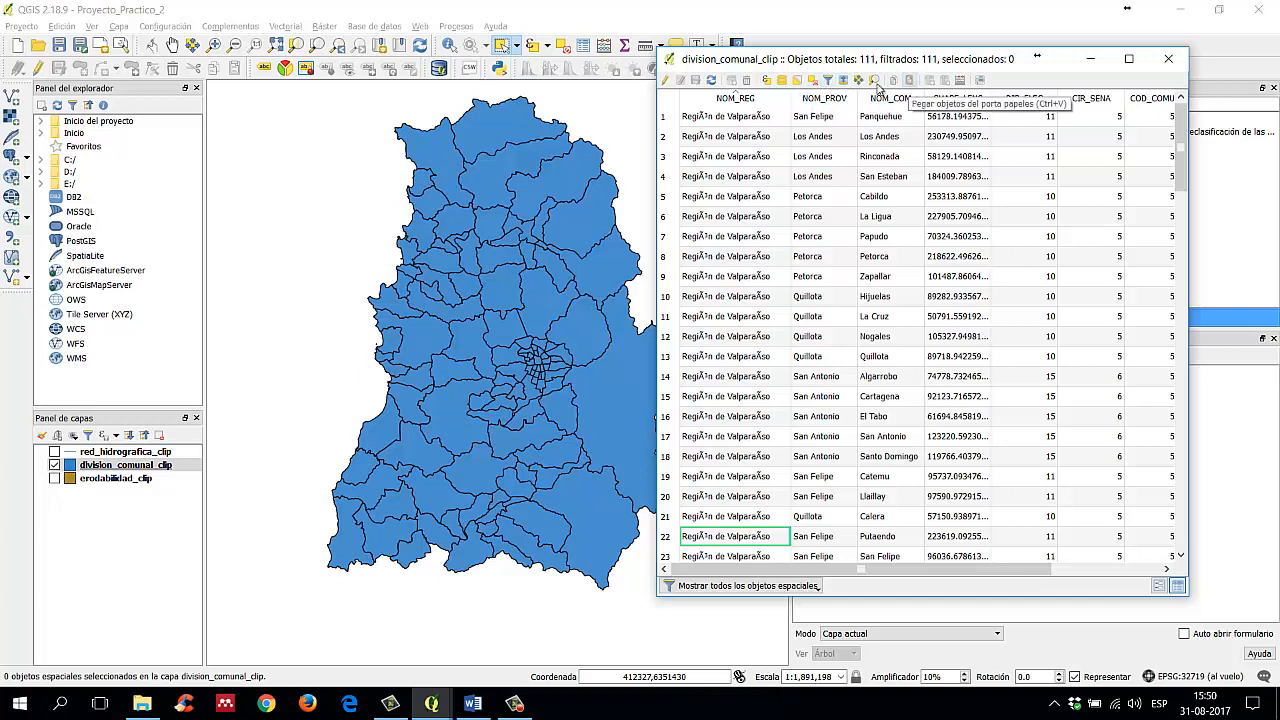
# Step: Show and hide the form for selecting or filtering features twice, and return to the table view
pyautogui.click(829, 81)
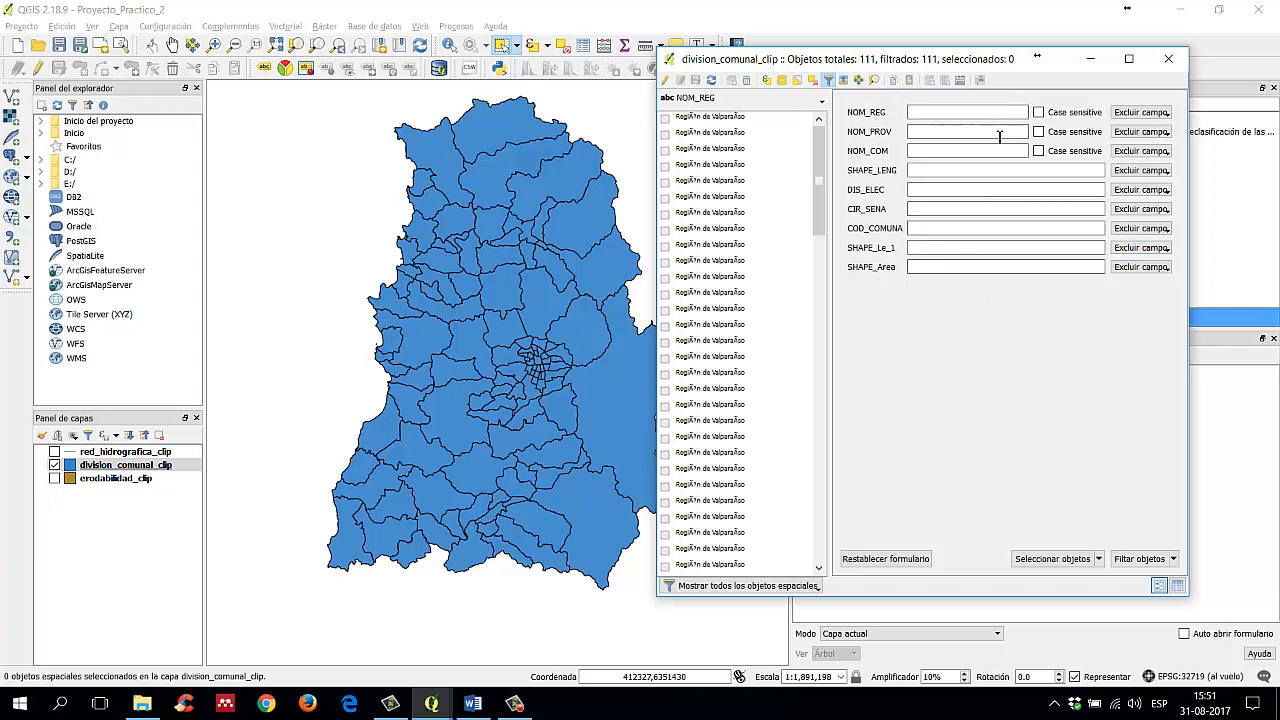
pyautogui.click(829, 80)
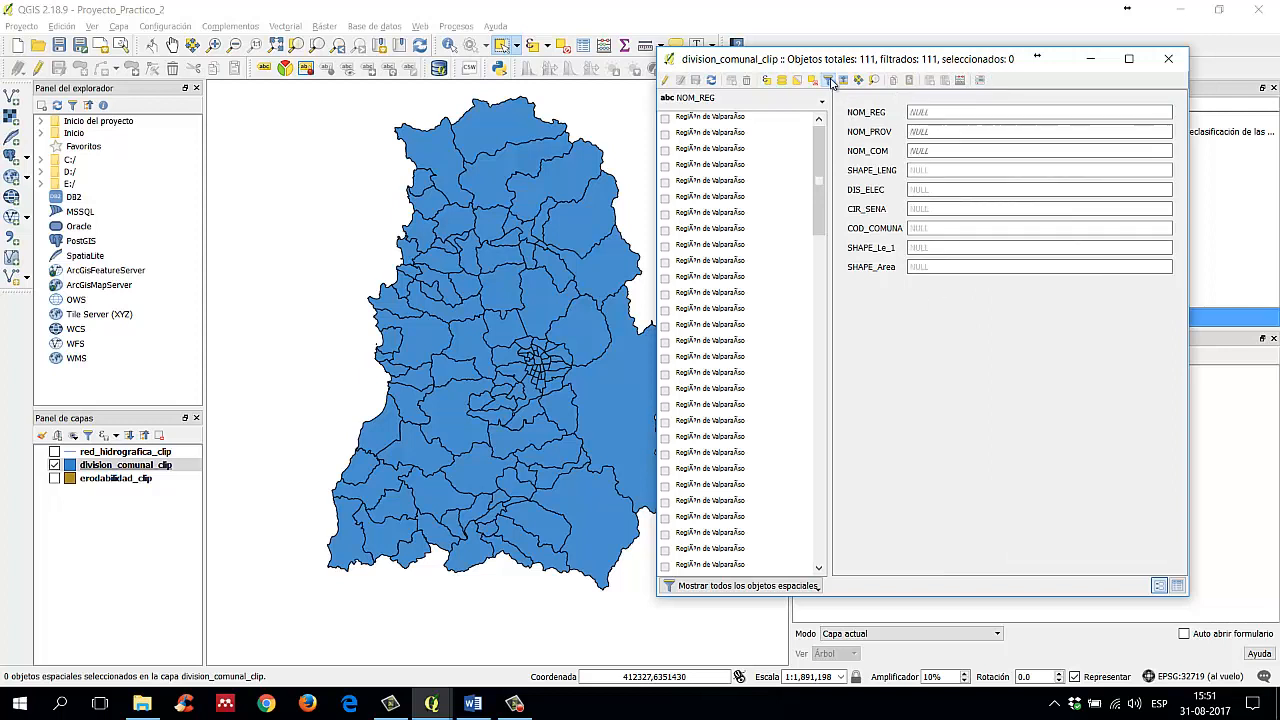
pyautogui.click(829, 80)
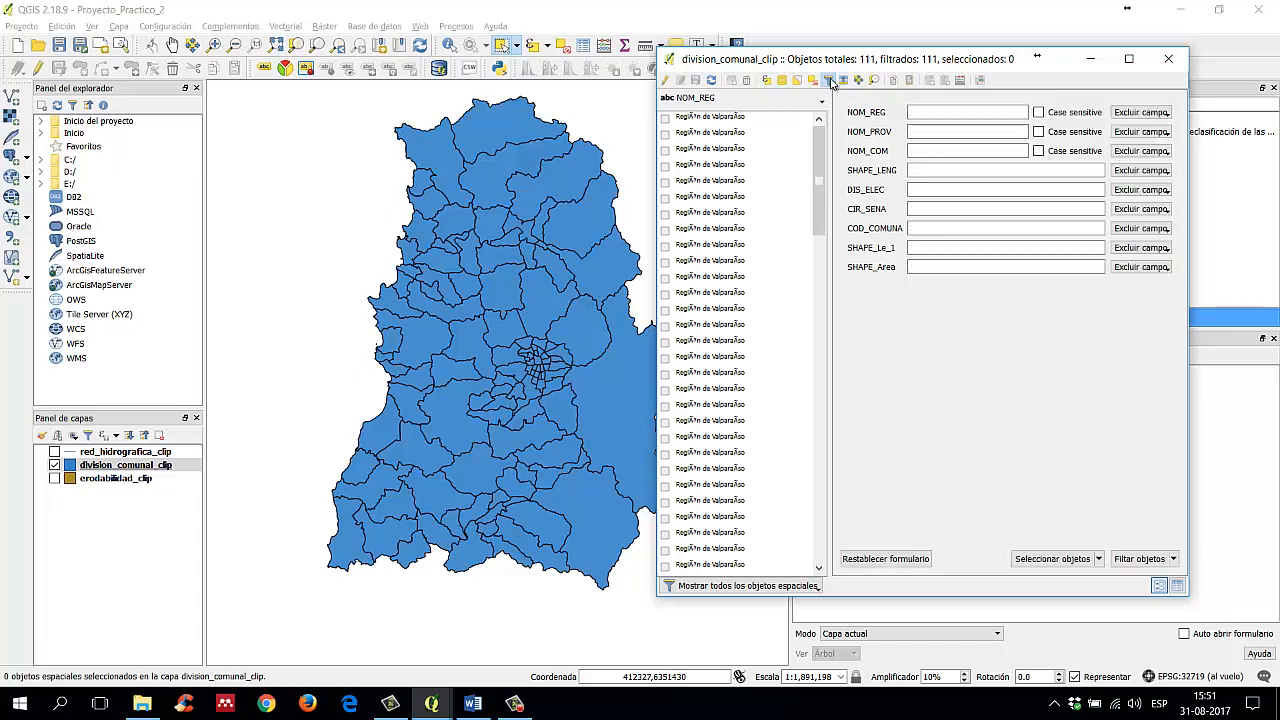
pyautogui.click(829, 80)
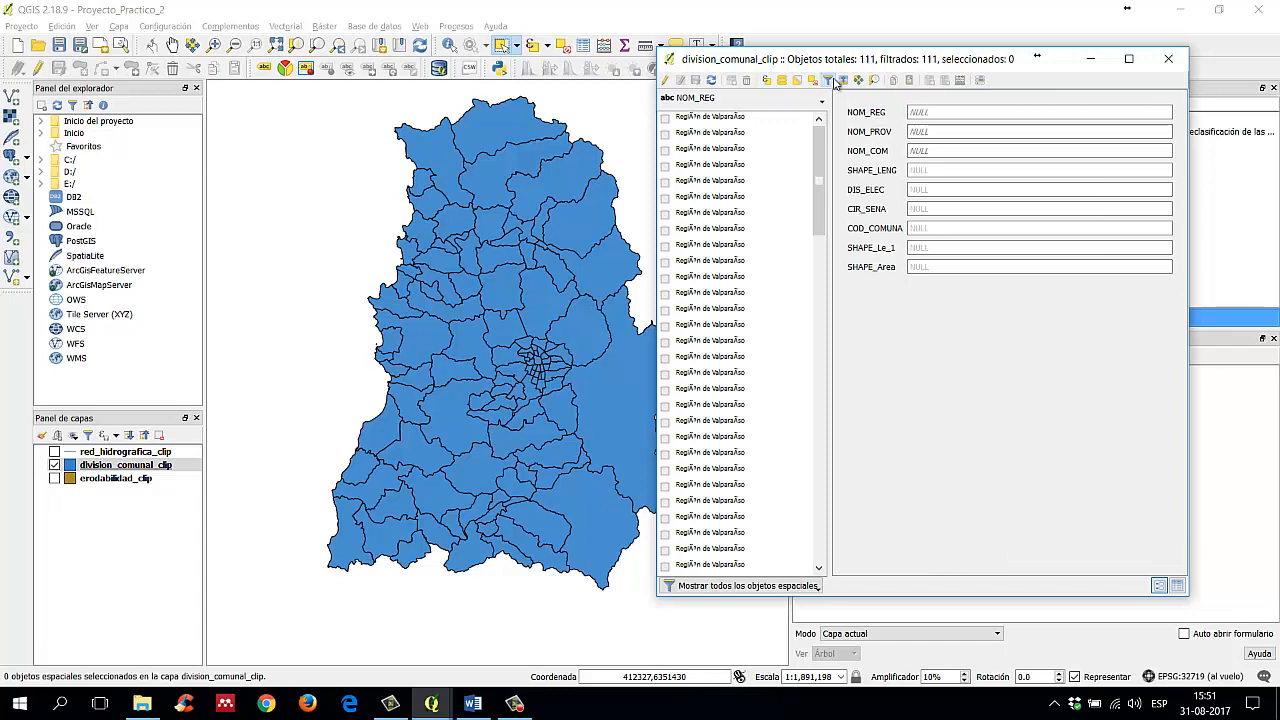
pyautogui.click(1159, 585)
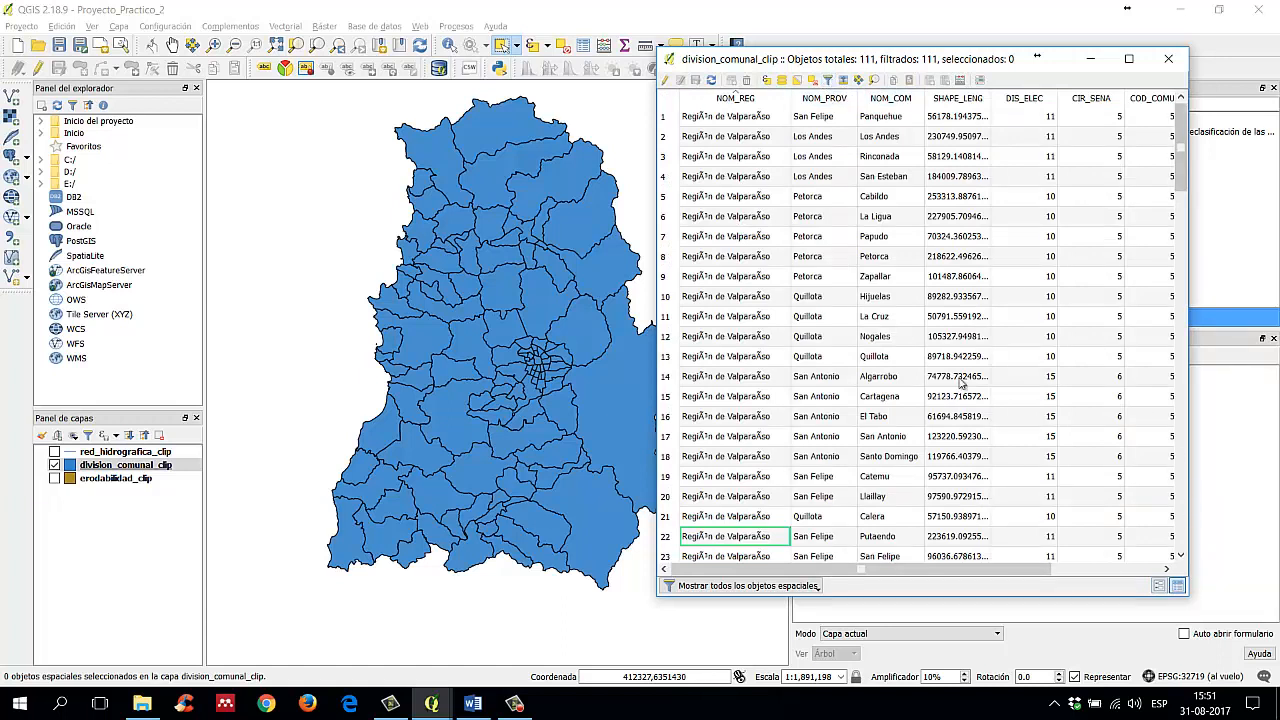
# Step: Alternate twice between the form view and the table view, finishing in the table view
pyautogui.click(1160, 587)
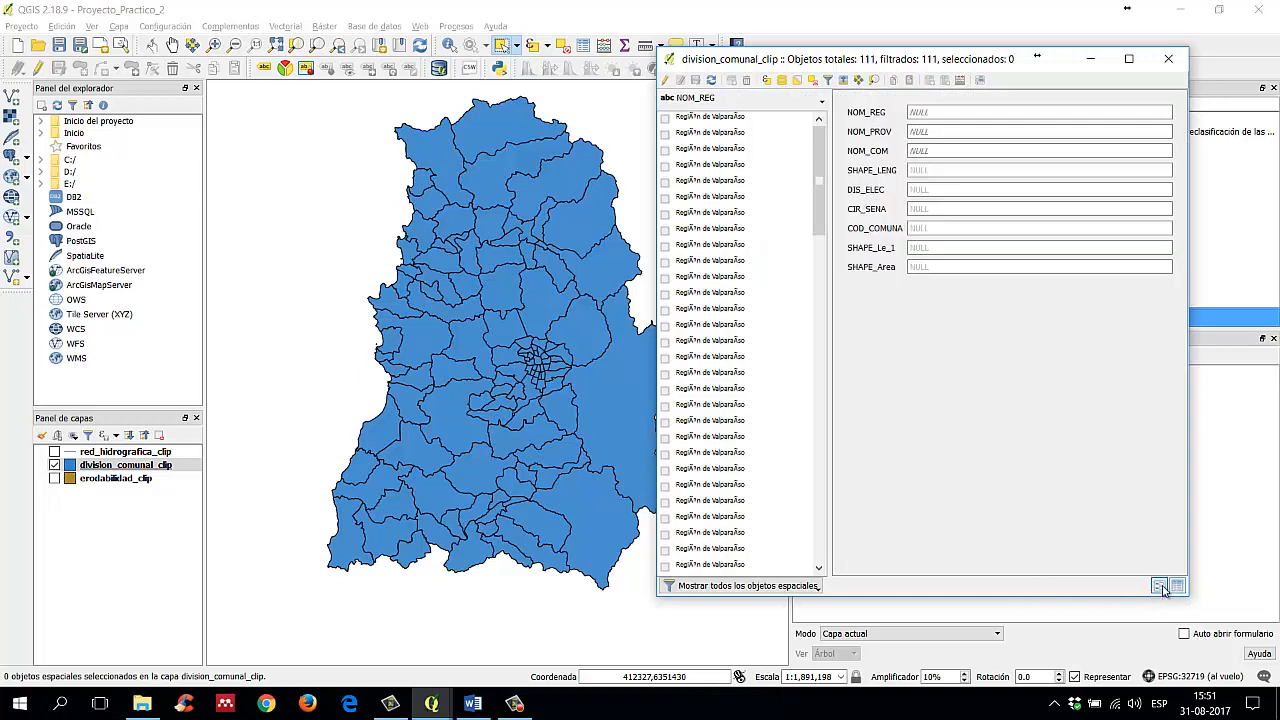
pyautogui.click(1177, 587)
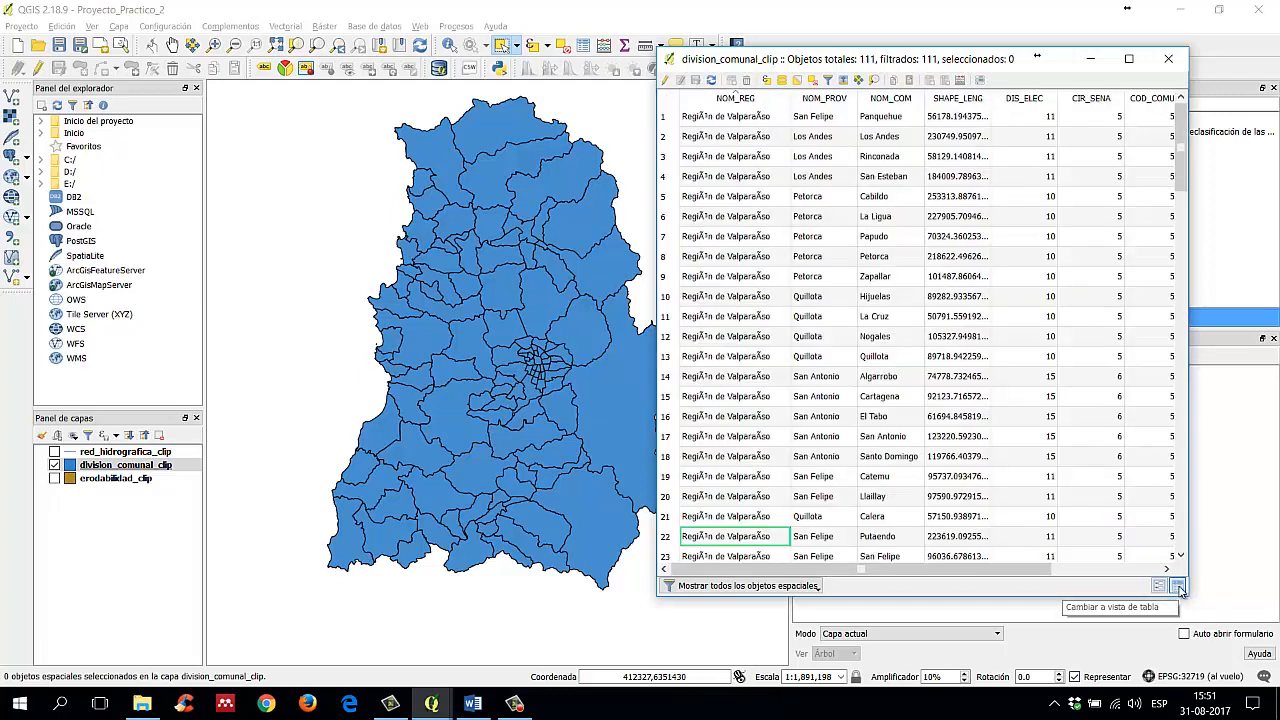
pyautogui.click(1160, 587)
pyautogui.click(1178, 587)
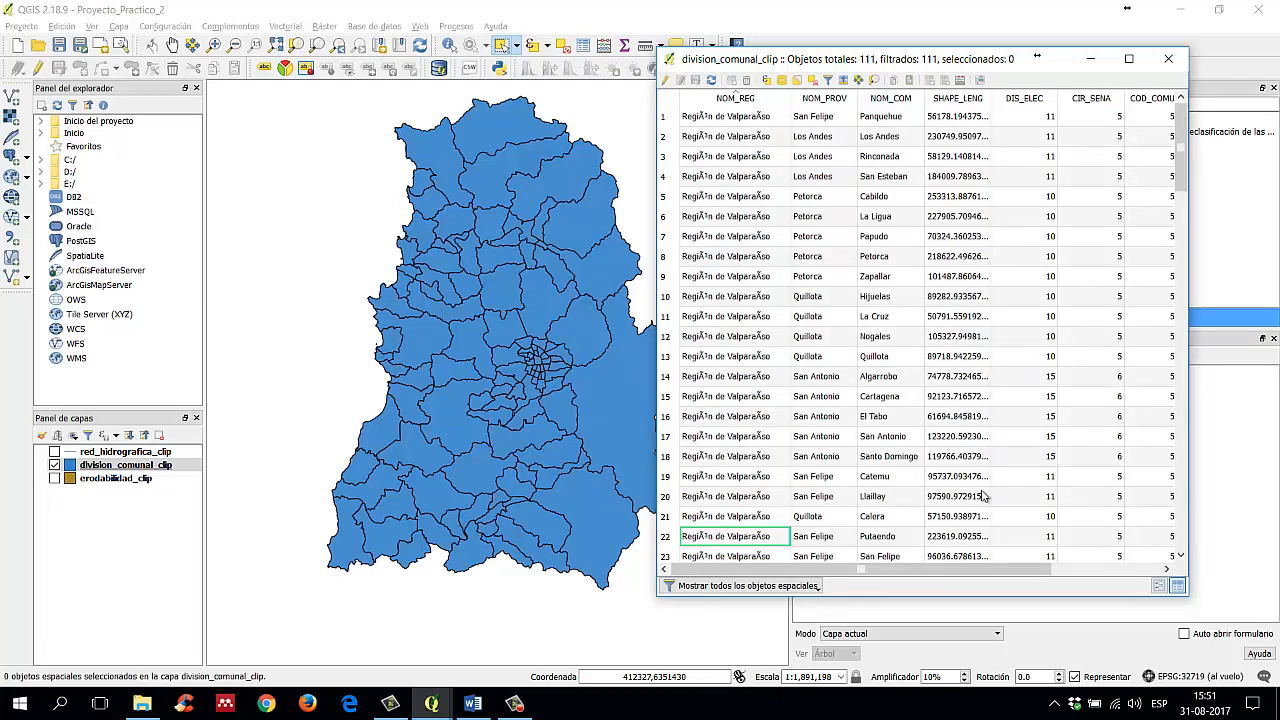
# Step: Examine the comparison options for NOM_REG in the filter form, close the form unchanged, and restore the table view
pyautogui.click(829, 84)
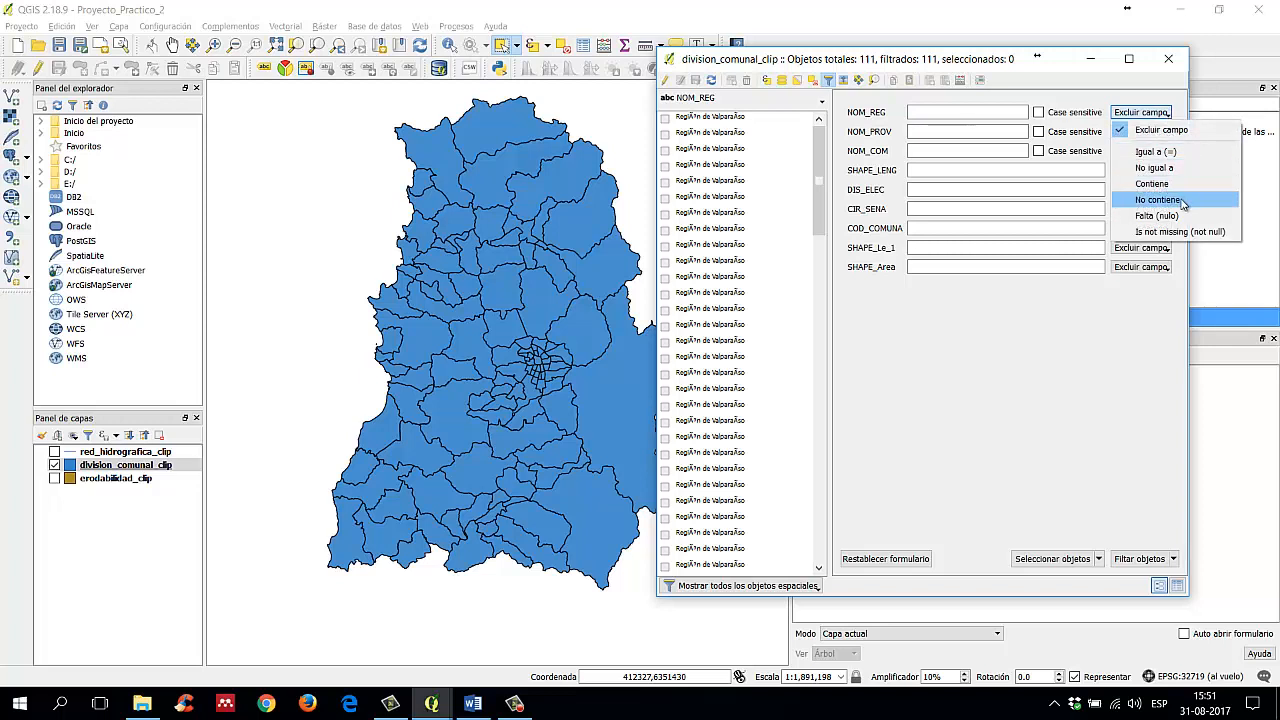
pyautogui.click(1027, 378)
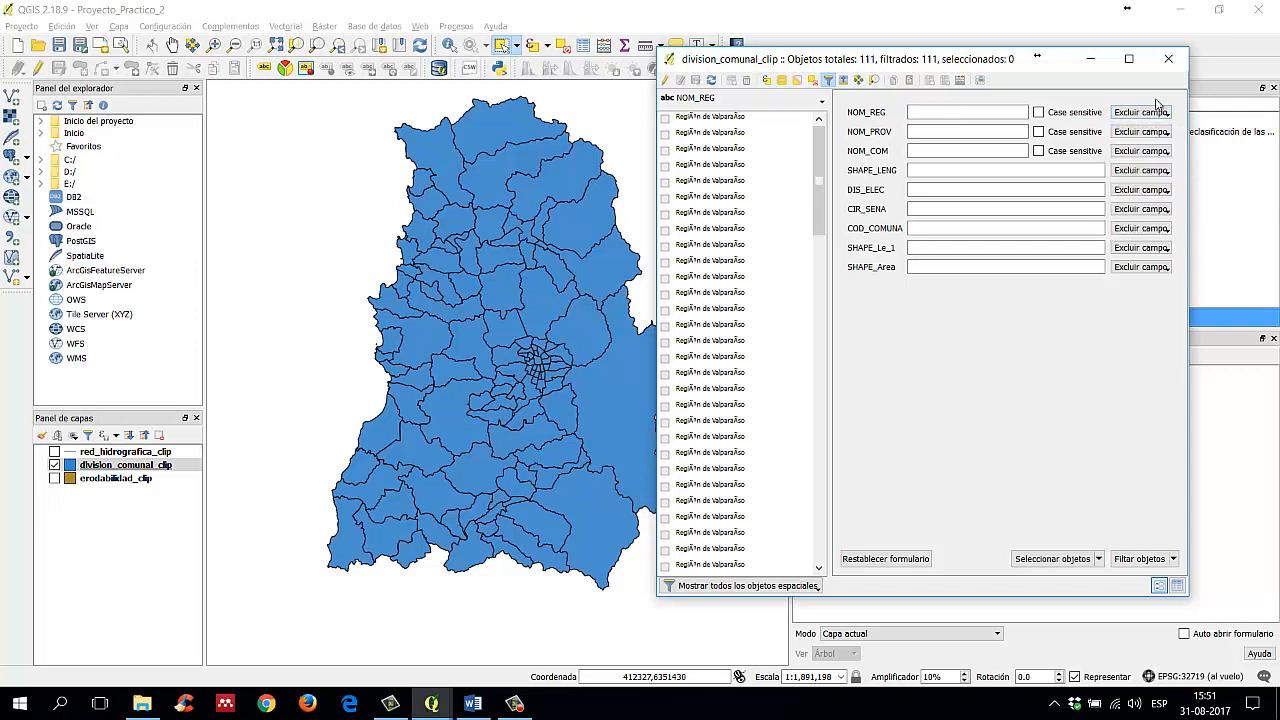
pyautogui.click(829, 81)
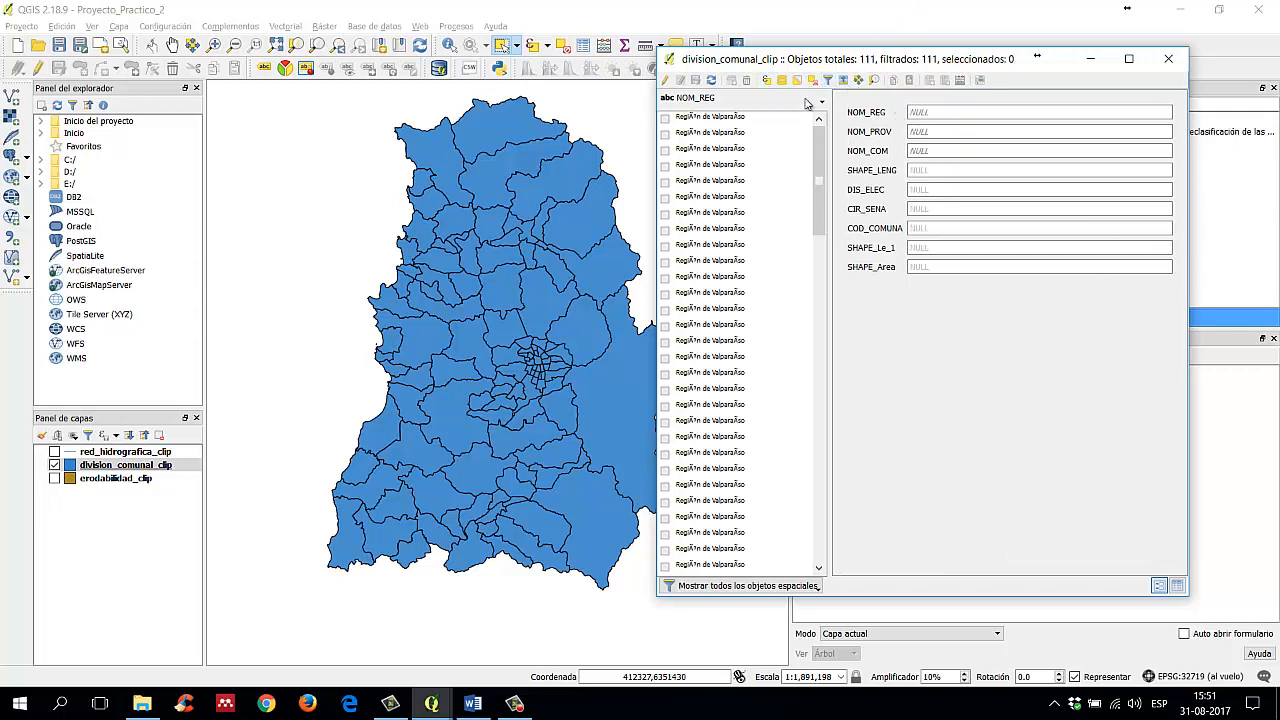
pyautogui.click(1177, 586)
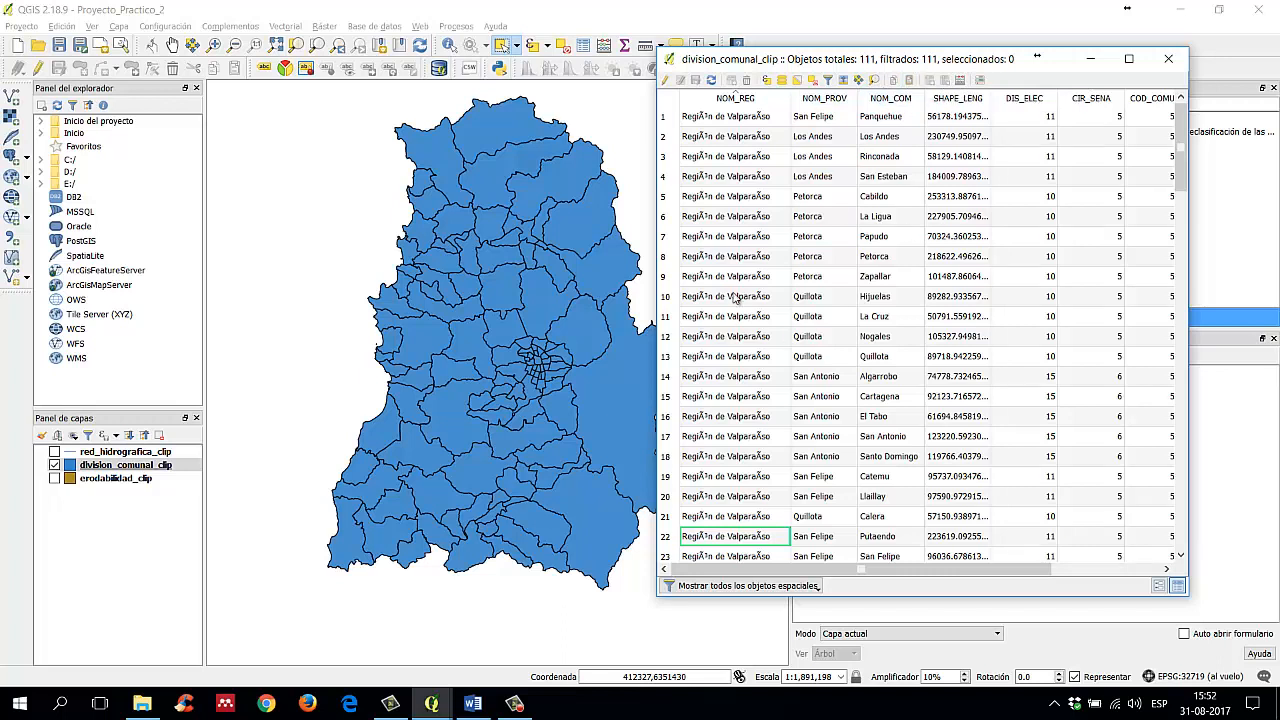
# Step: Select records 1 to 14 in the attribute table
pyautogui.click(665, 117)
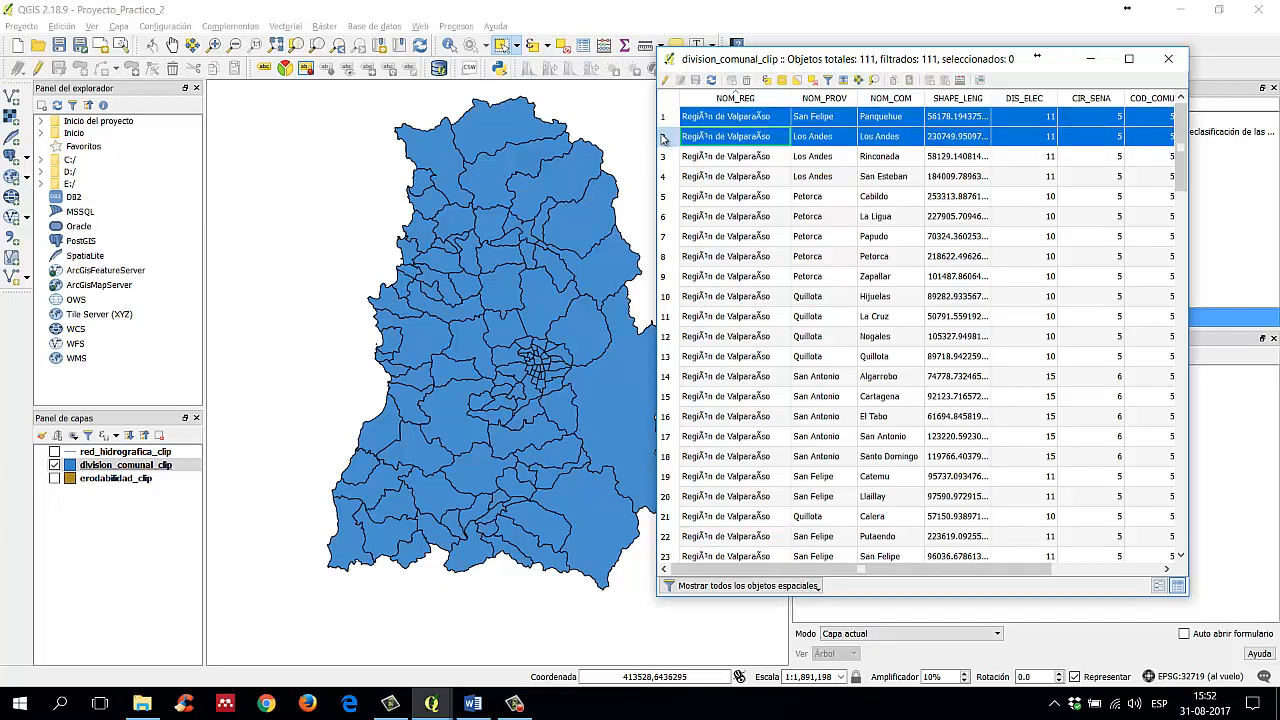
pyautogui.moveTo(665, 128); pyautogui.dragTo(665, 378)
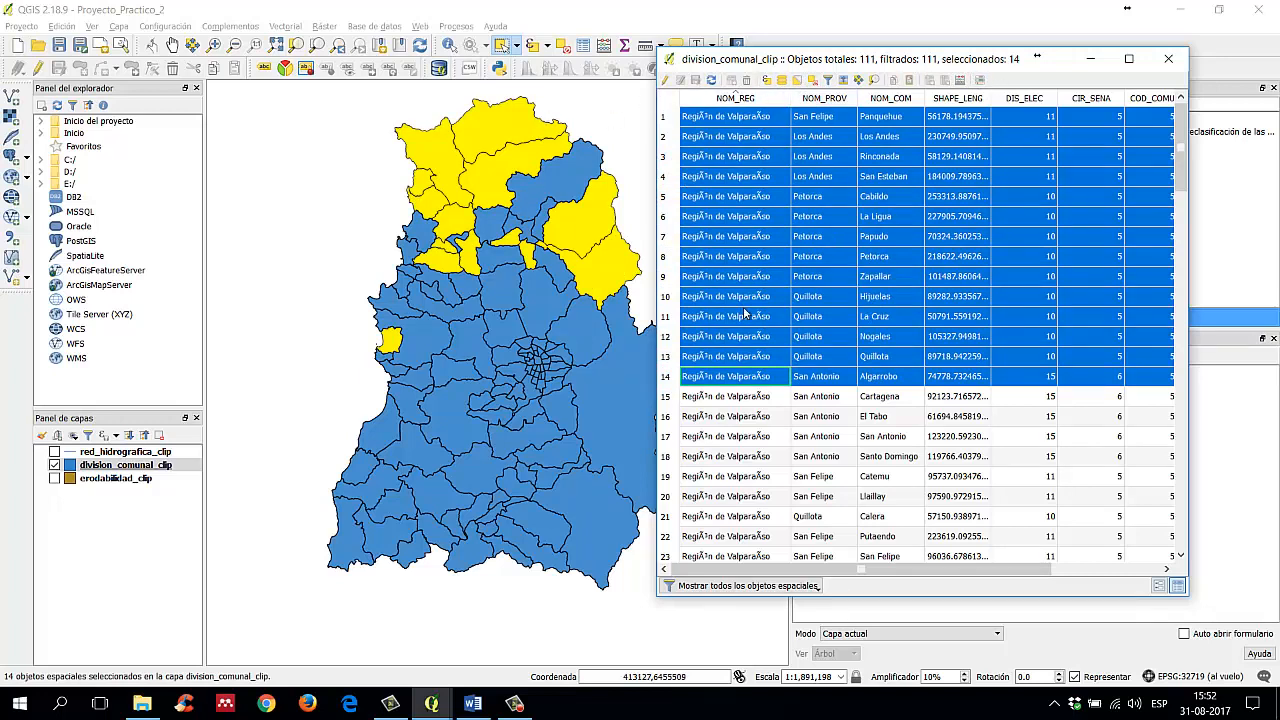
# Step: Set the attribute table to show all features (Mostrar todos los objetos espaciales)
pyautogui.click(816, 593)
pyautogui.click(817, 591)
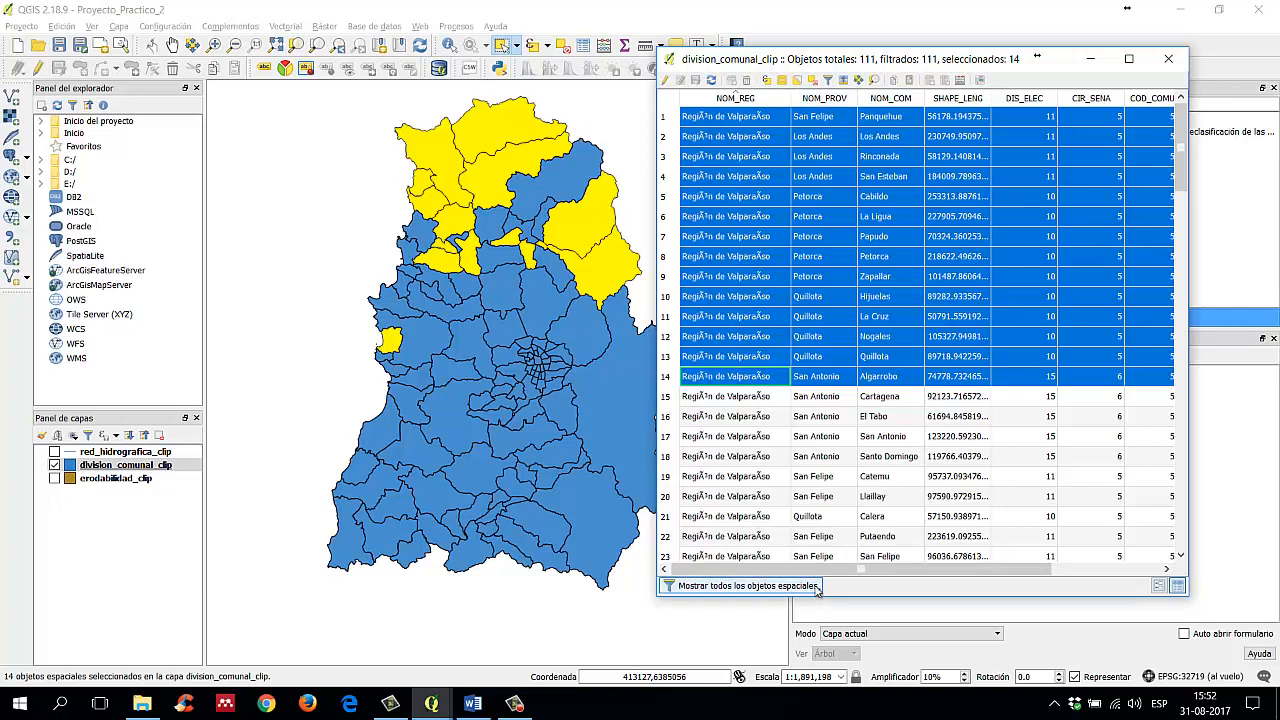
pyautogui.click(817, 590)
pyautogui.click(817, 591)
pyautogui.click(815, 592)
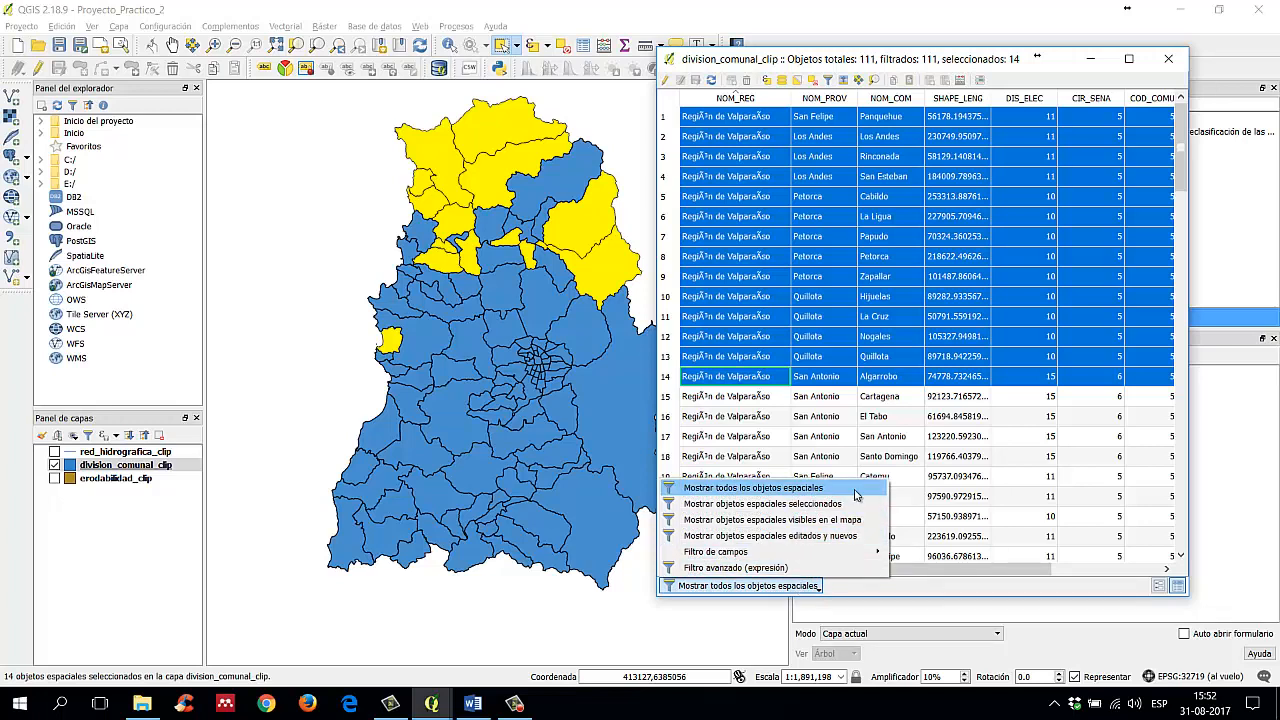
pyautogui.click(855, 490)
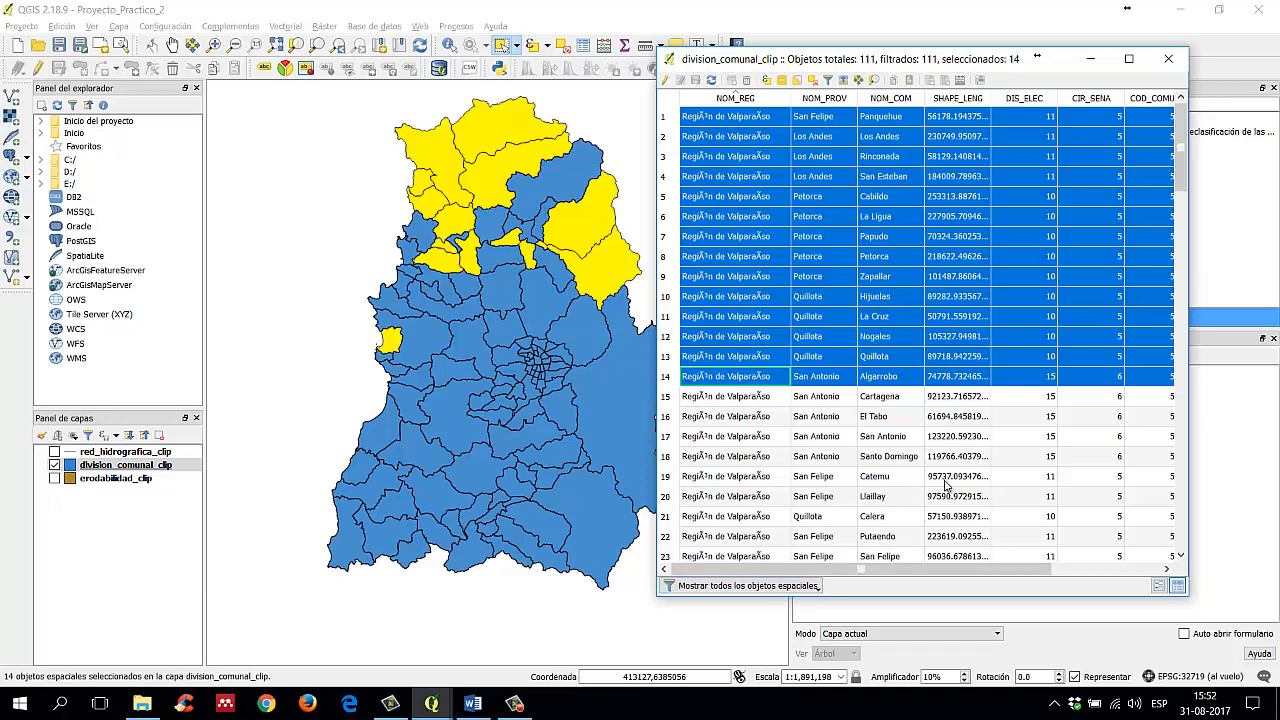
# Step: Limit the attribute table to the selected features, and switch the filter to the features visible on the map
pyautogui.click(816, 588)
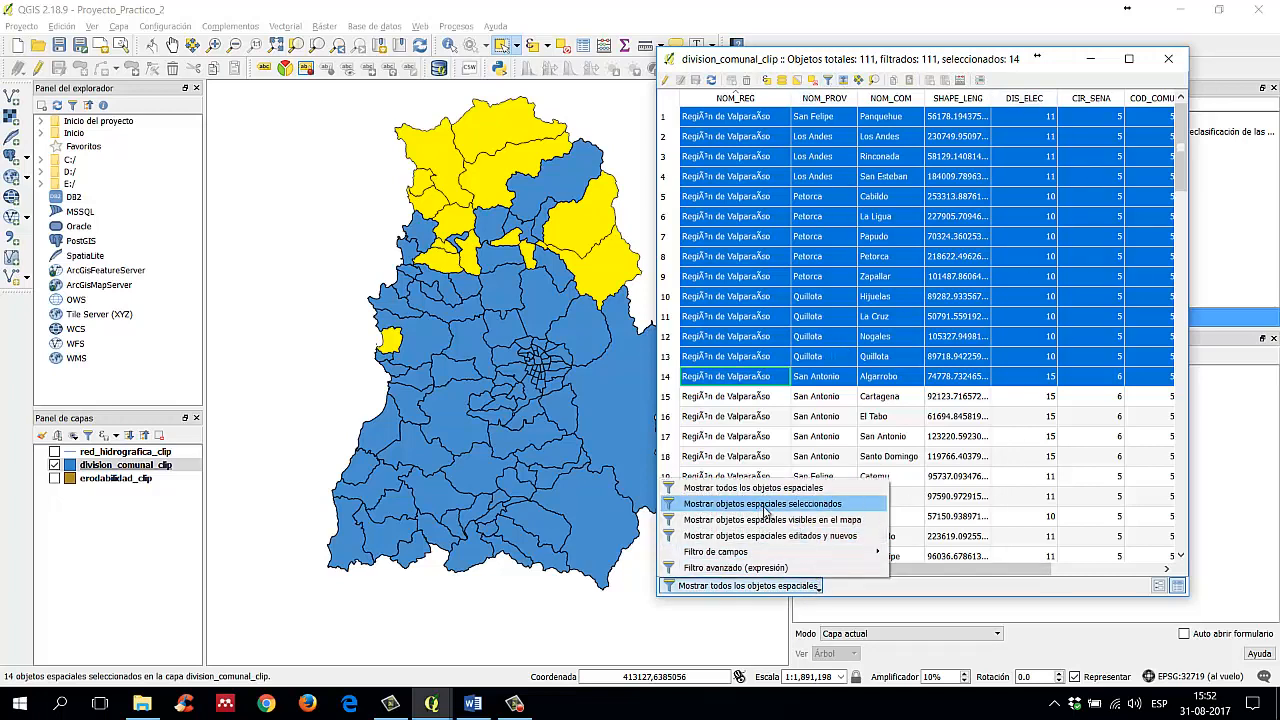
pyautogui.click(855, 504)
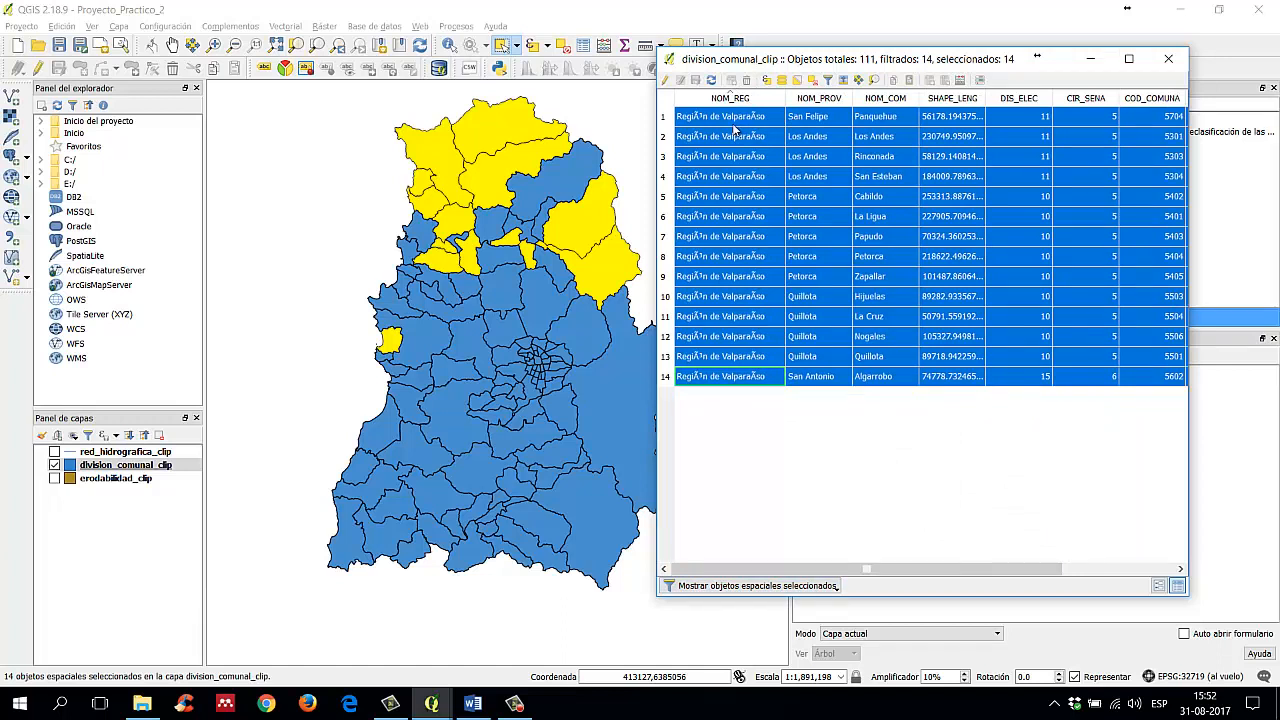
pyautogui.click(821, 590)
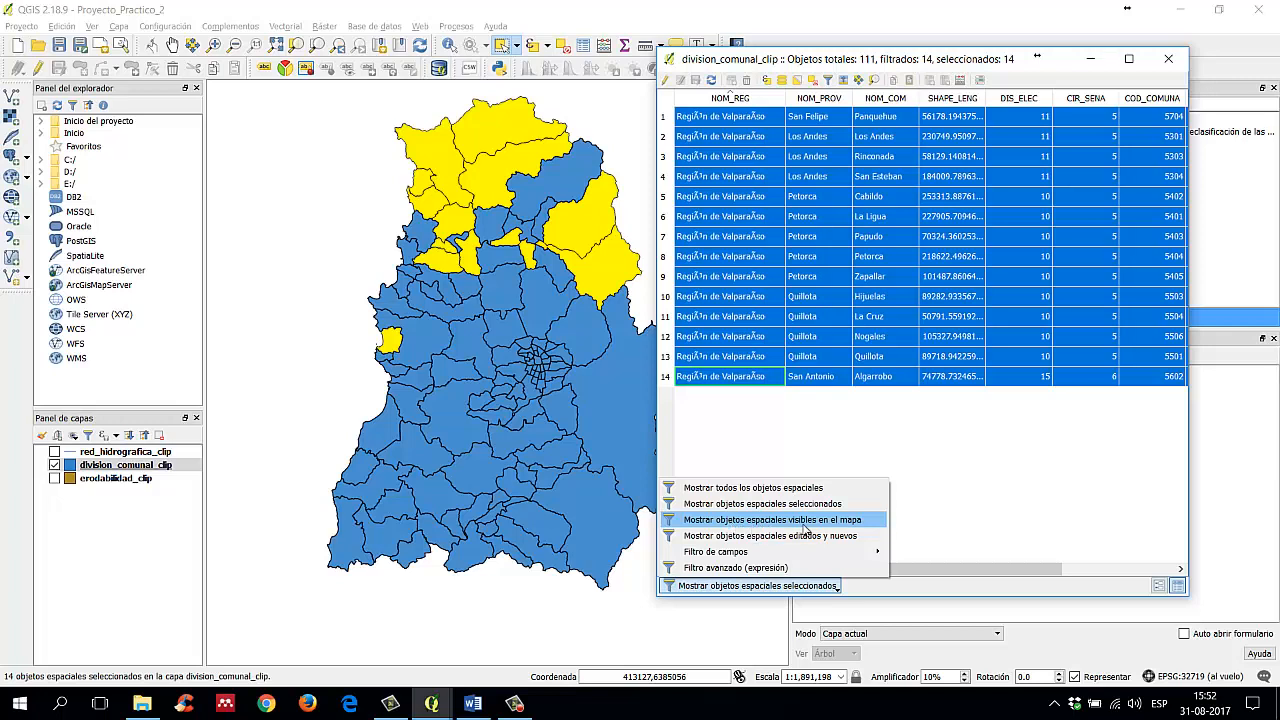
pyautogui.click(806, 521)
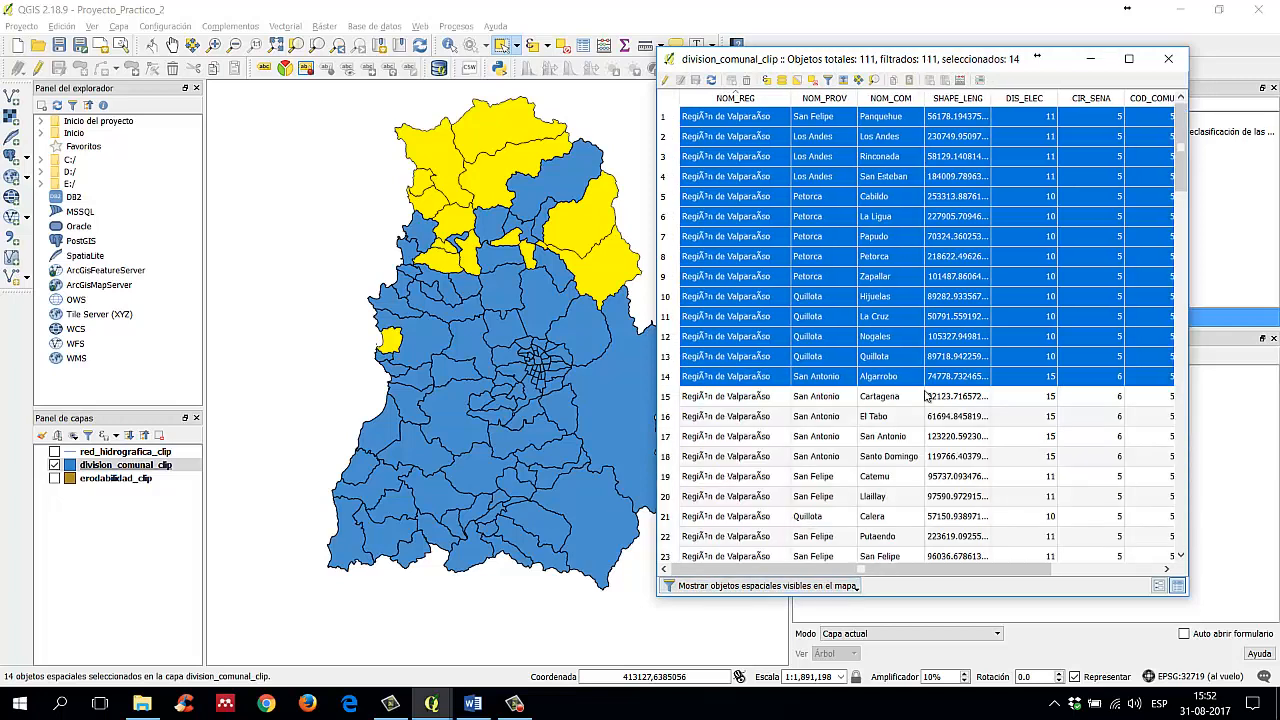
# Step: Zoom the map to the cluster of small communes around Santiago and reapply the table's visible-on-map filter
pyautogui.click(214, 48)
pyautogui.click(214, 48)
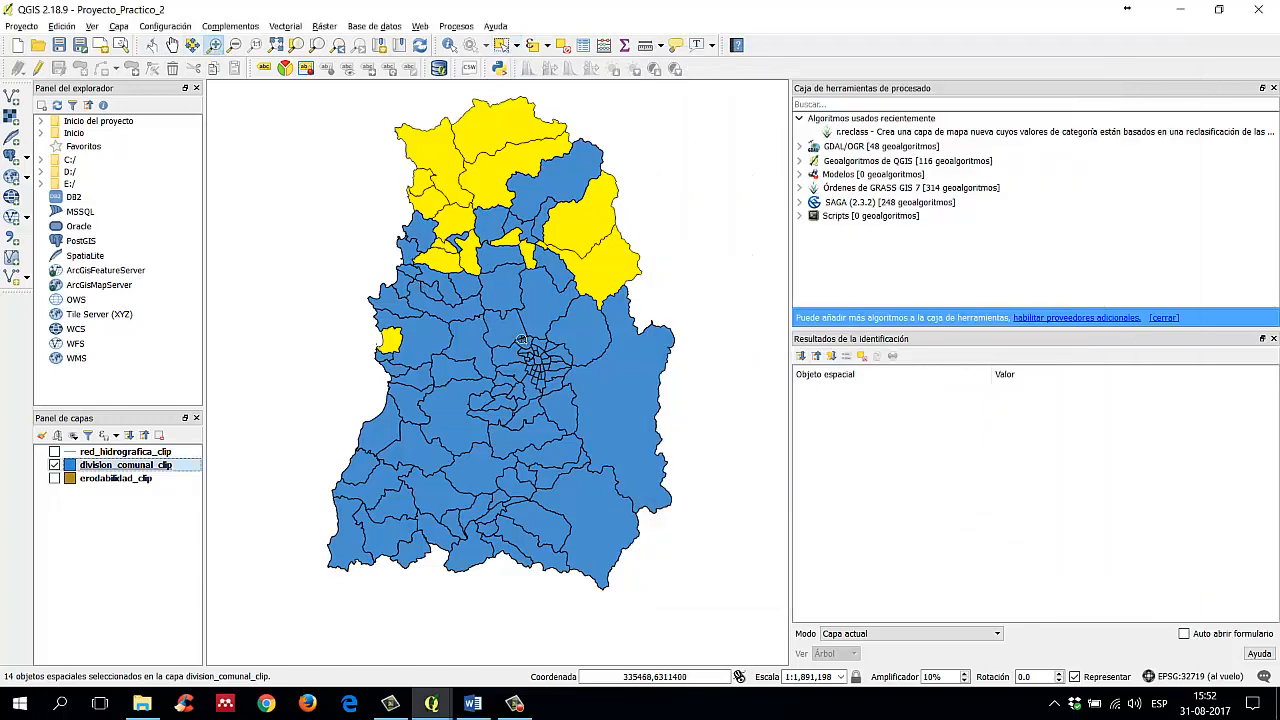
pyautogui.moveTo(513, 338); pyautogui.dragTo(572, 389)
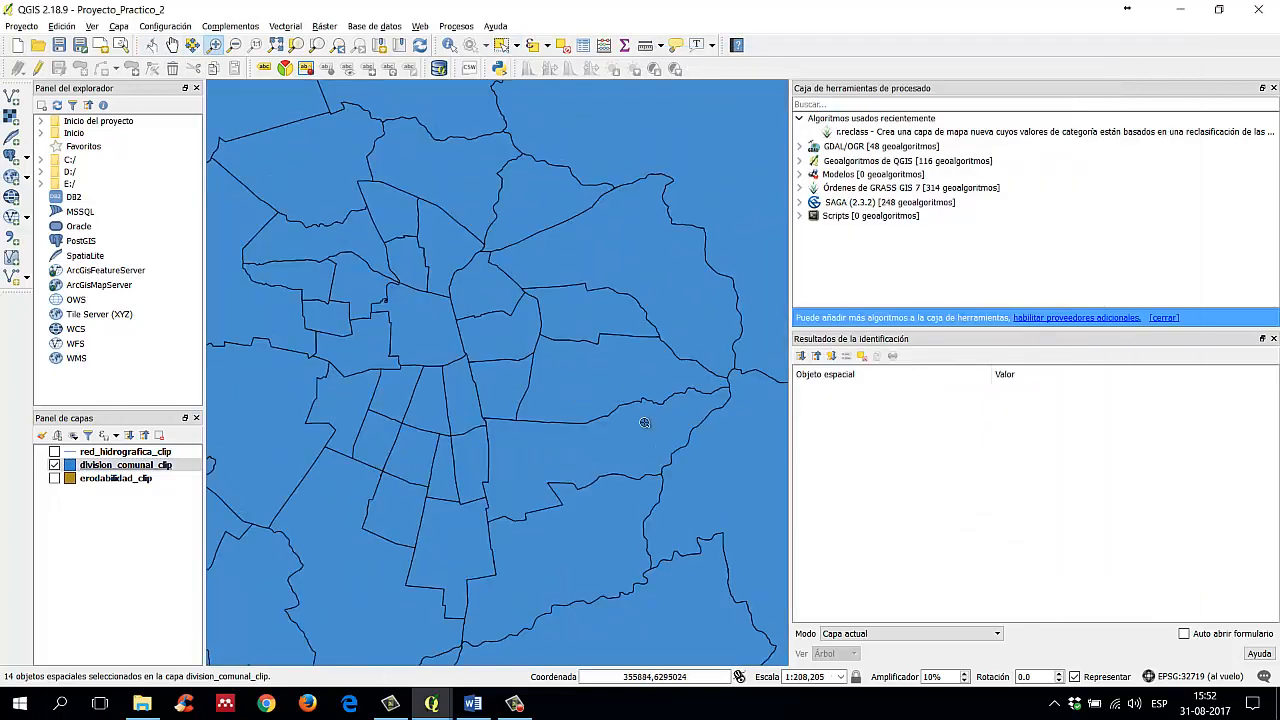
pyautogui.moveTo(431, 703)
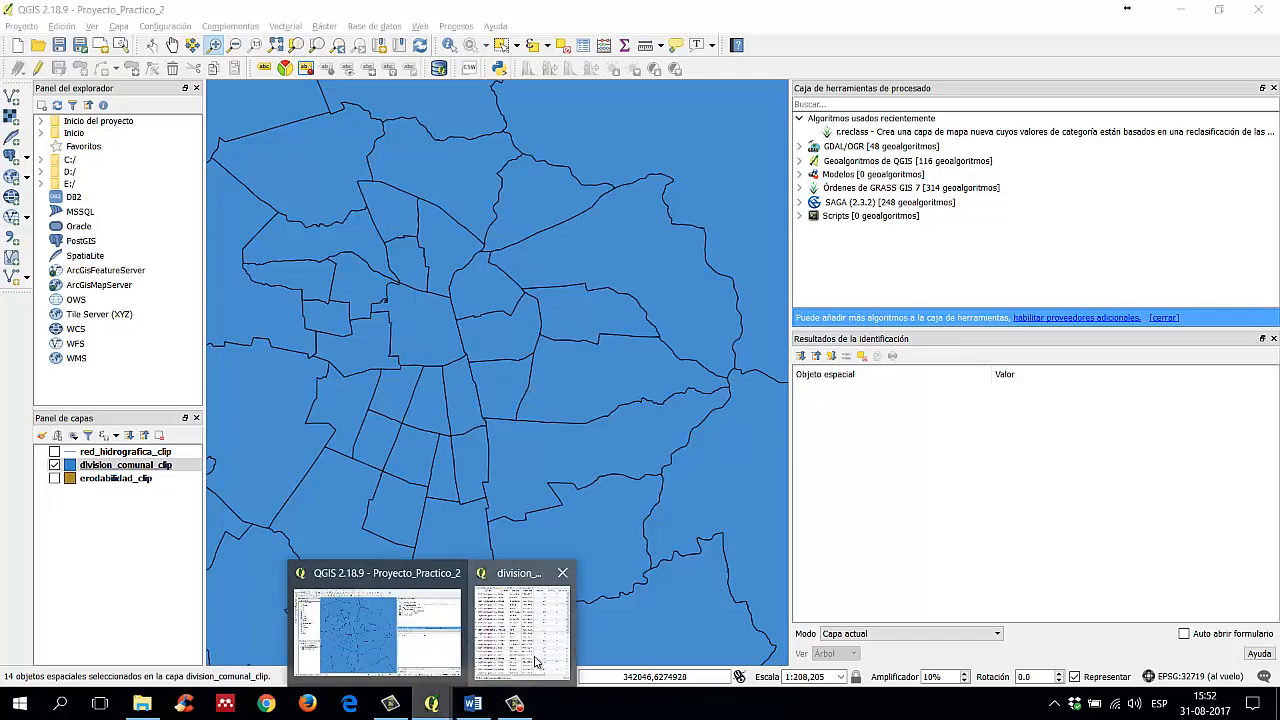
pyautogui.click(530, 640)
pyautogui.click(810, 586)
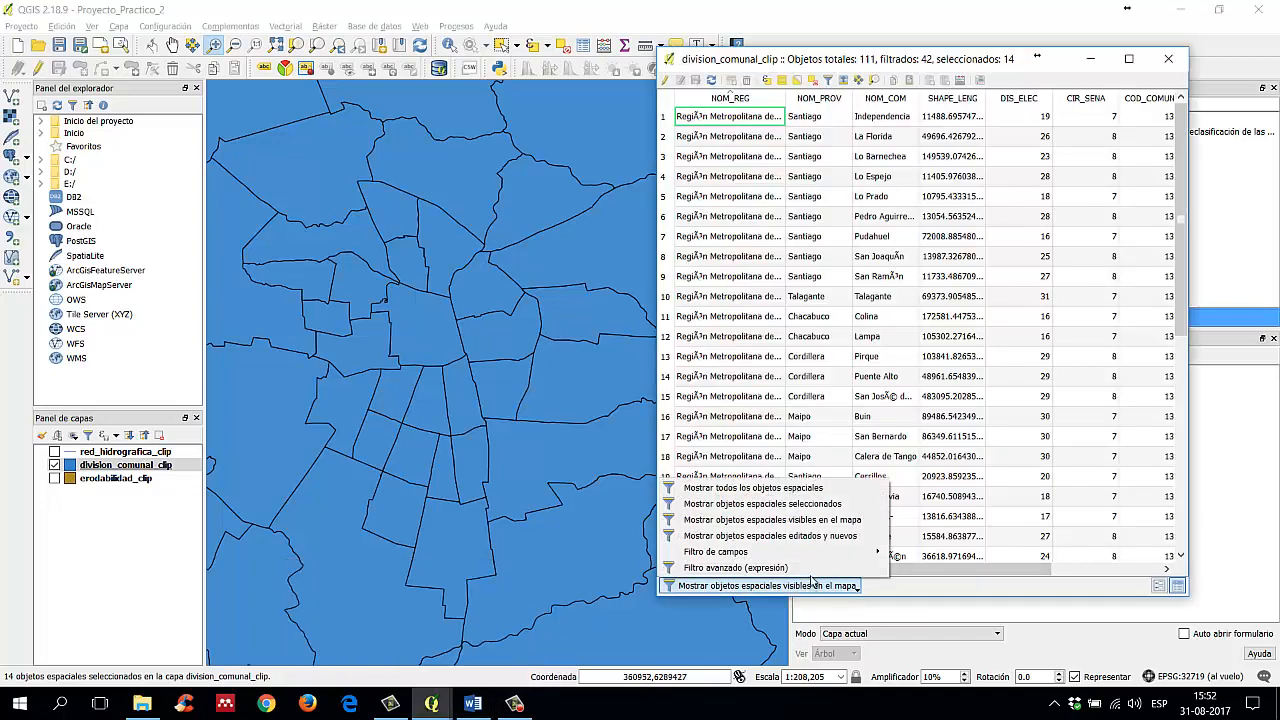
pyautogui.click(829, 524)
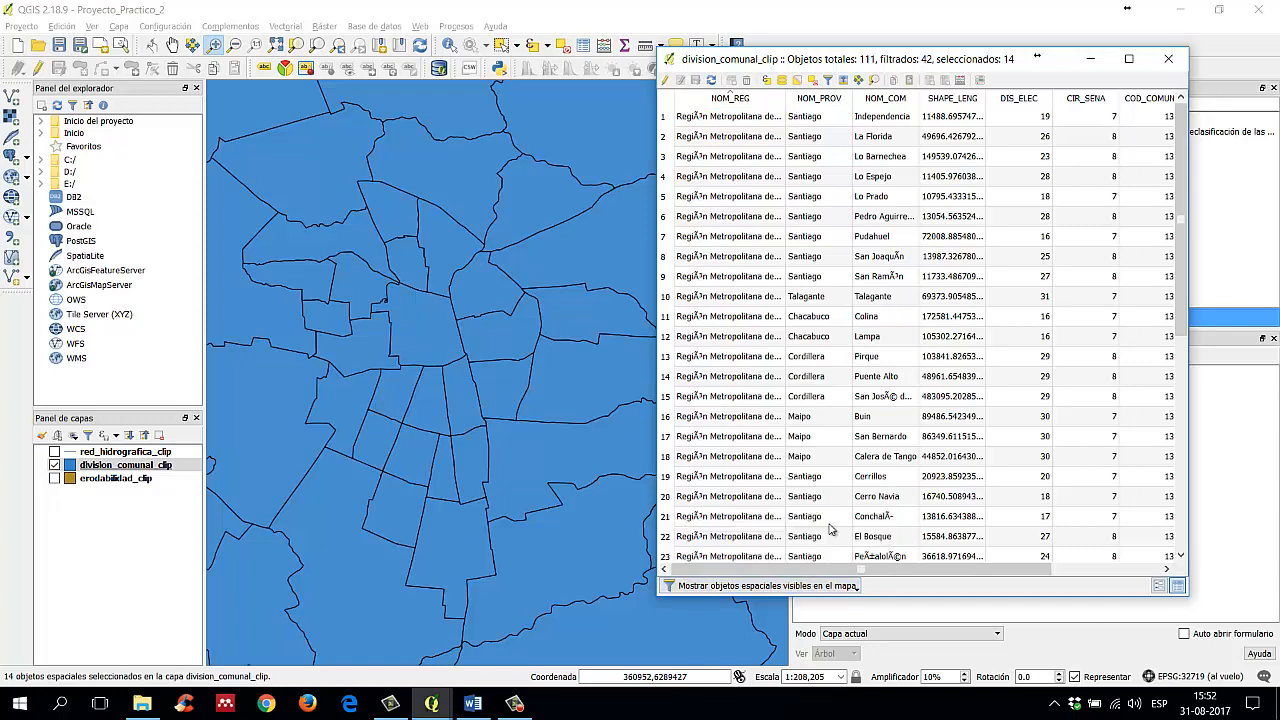
# Step: Examine the filtered records and the fields offered by the field filter, leaving the visible-on-map filter in place
pyautogui.scroll(-6, 1145, 475)
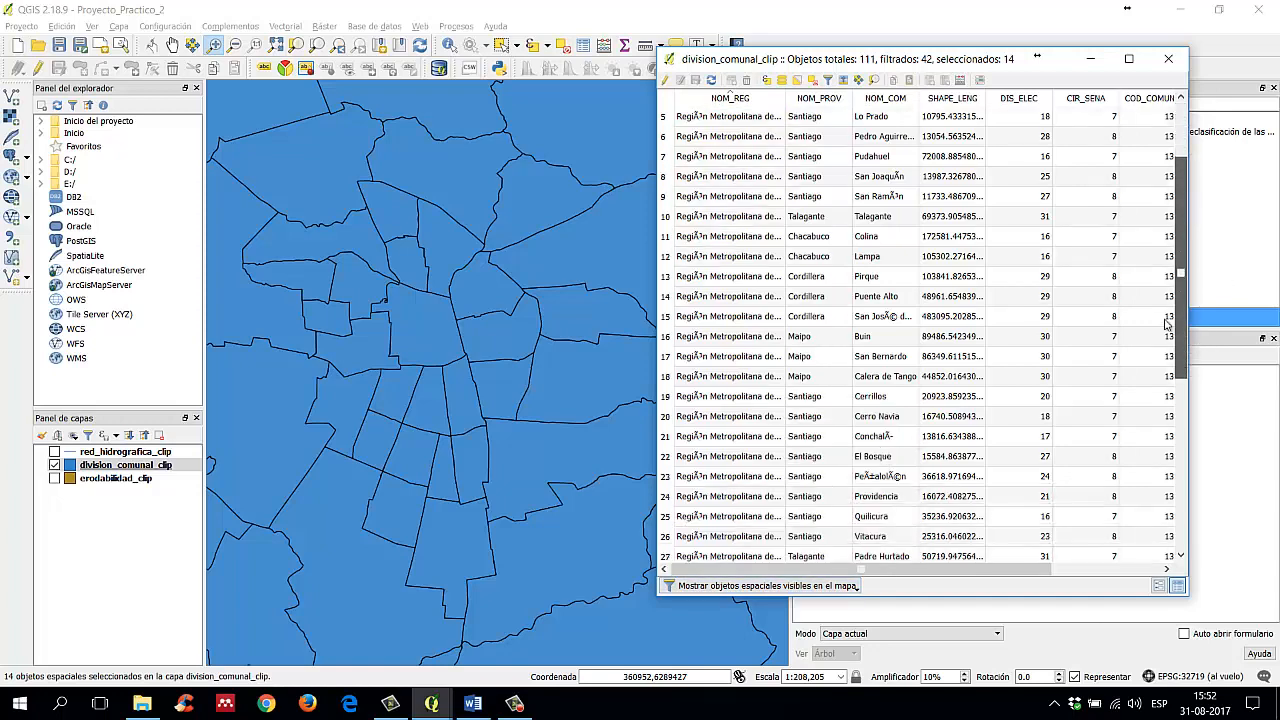
pyautogui.moveTo(1181, 375); pyautogui.dragTo(1183, 225)
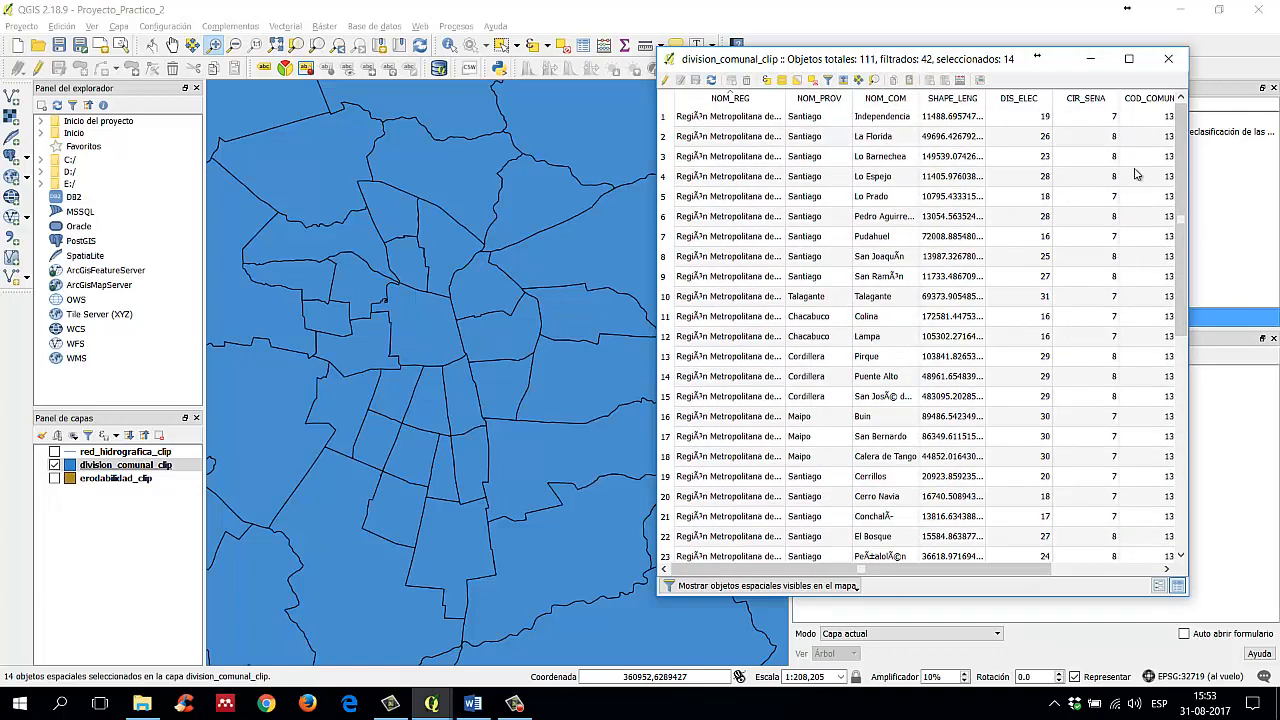
pyautogui.moveTo(1180, 174); pyautogui.dragTo(1171, 85)
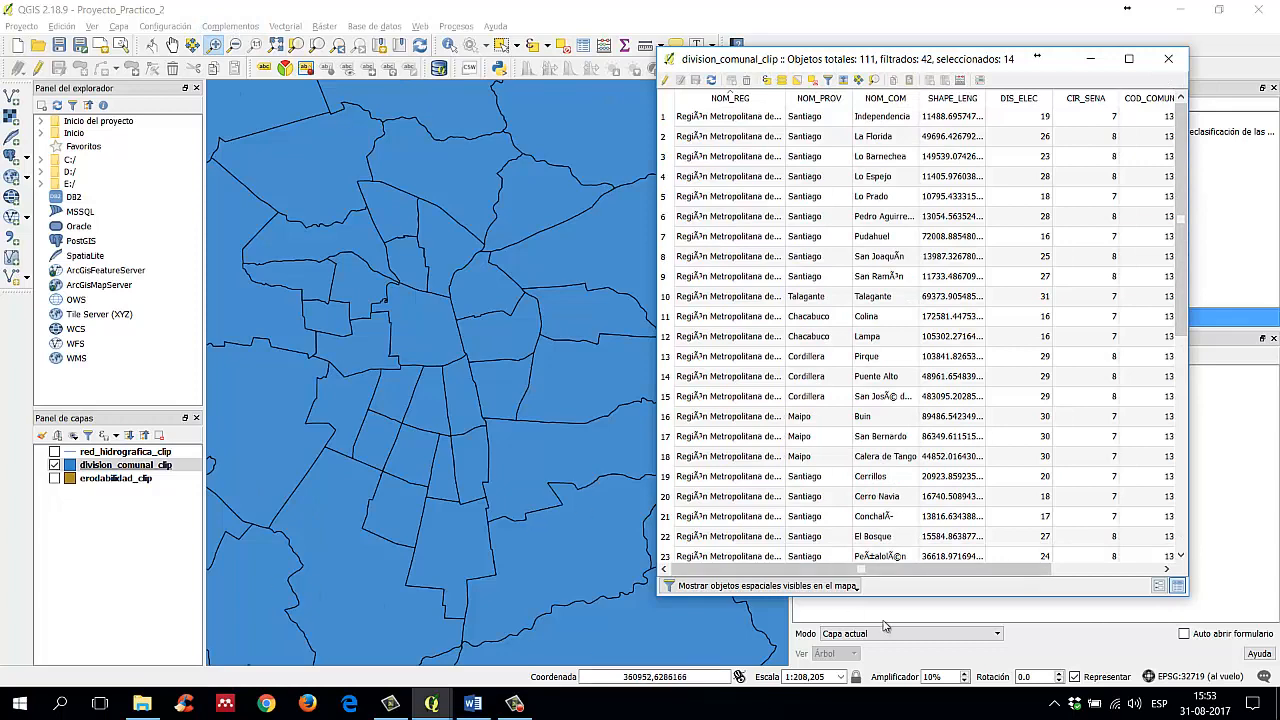
pyautogui.click(832, 588)
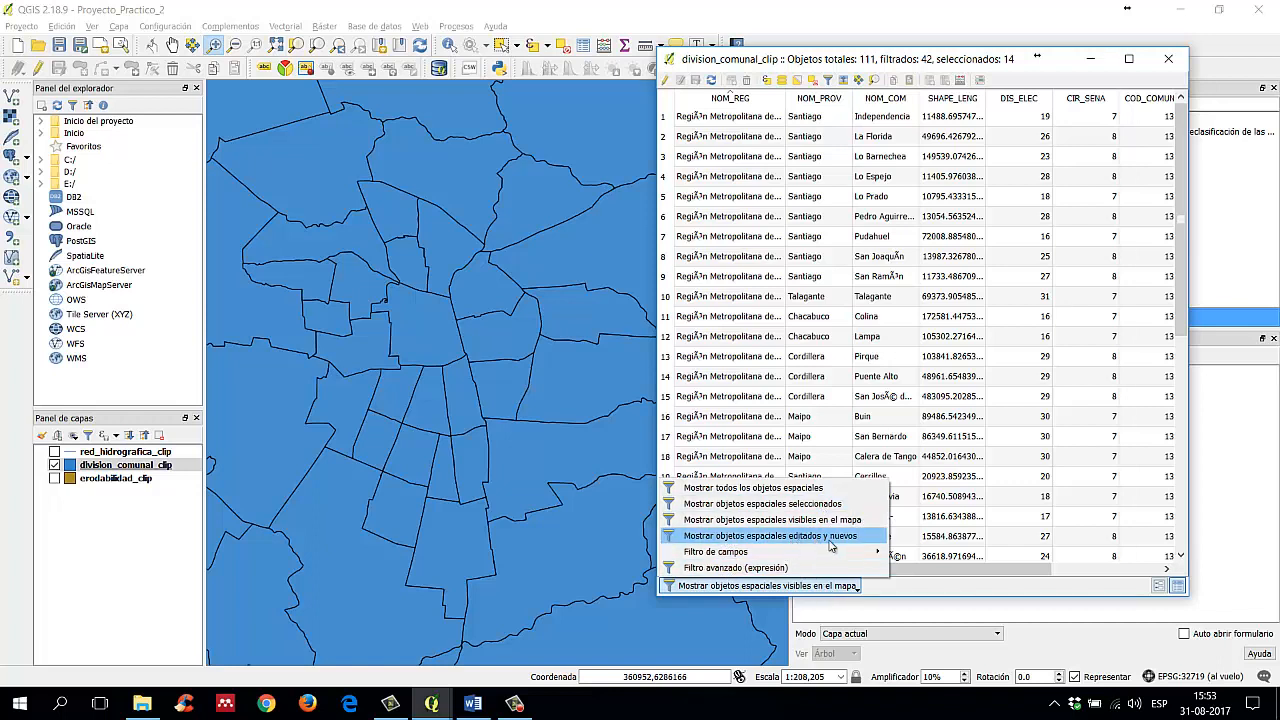
pyautogui.moveTo(843, 557)
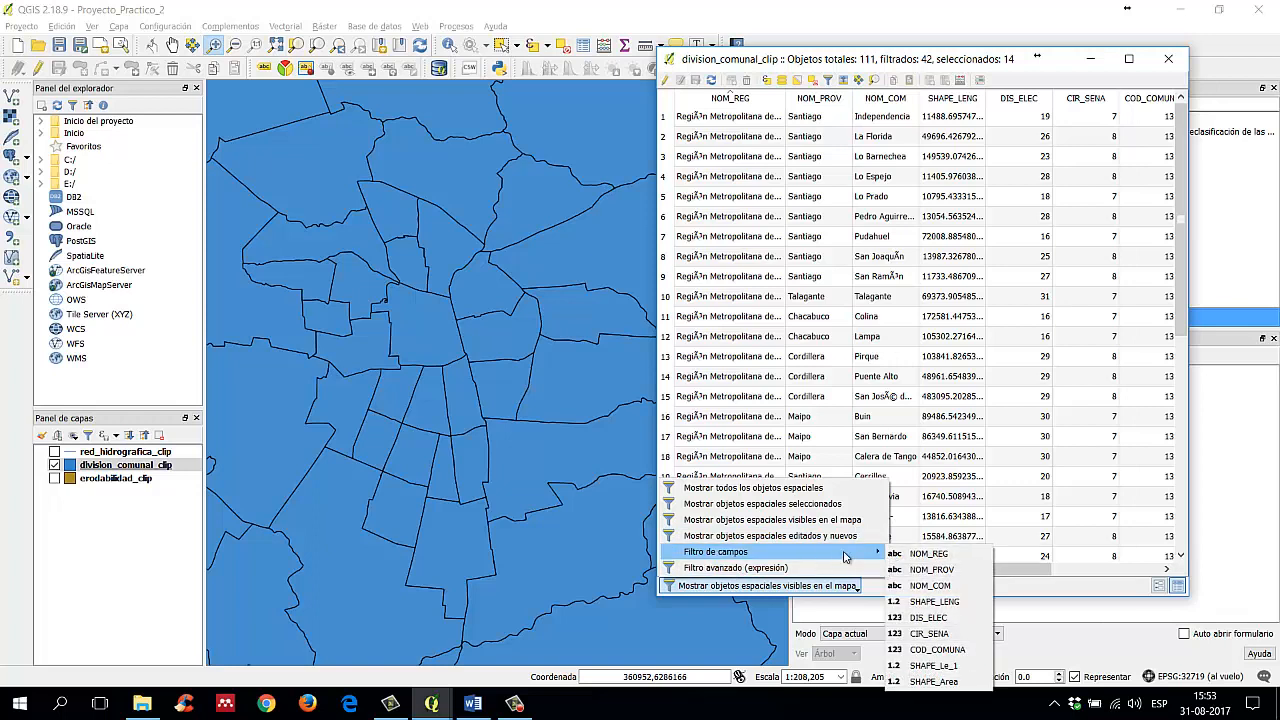
pyautogui.click(921, 594)
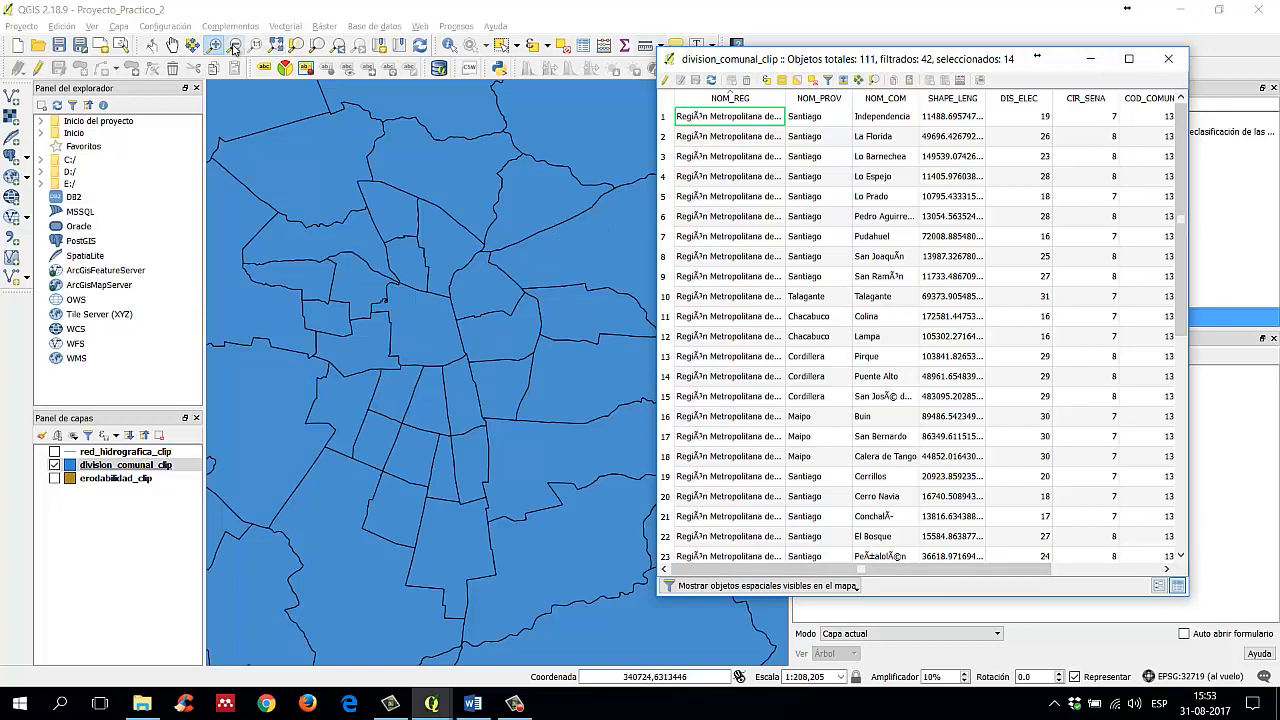
# Step: Restore the map's full extent, select record 10 (Talagante) in the attribute table, and move the table clear of the map
pyautogui.click(275, 47)
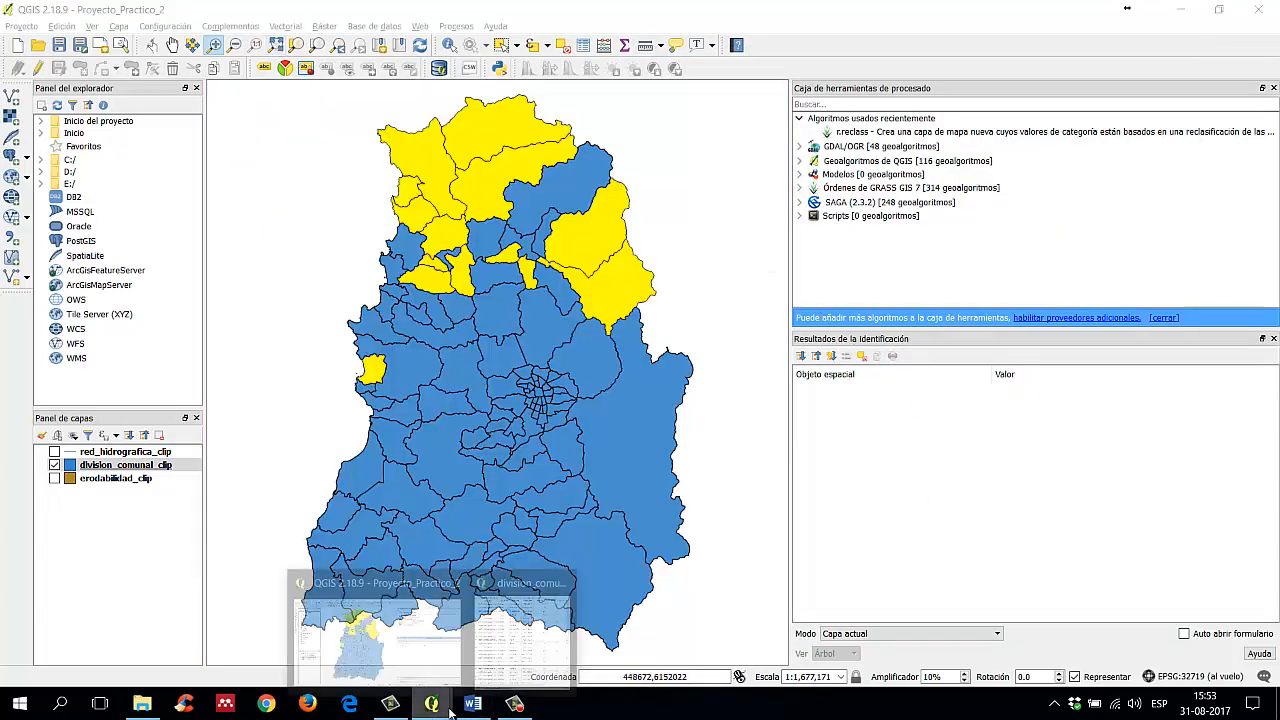
pyautogui.click(513, 705)
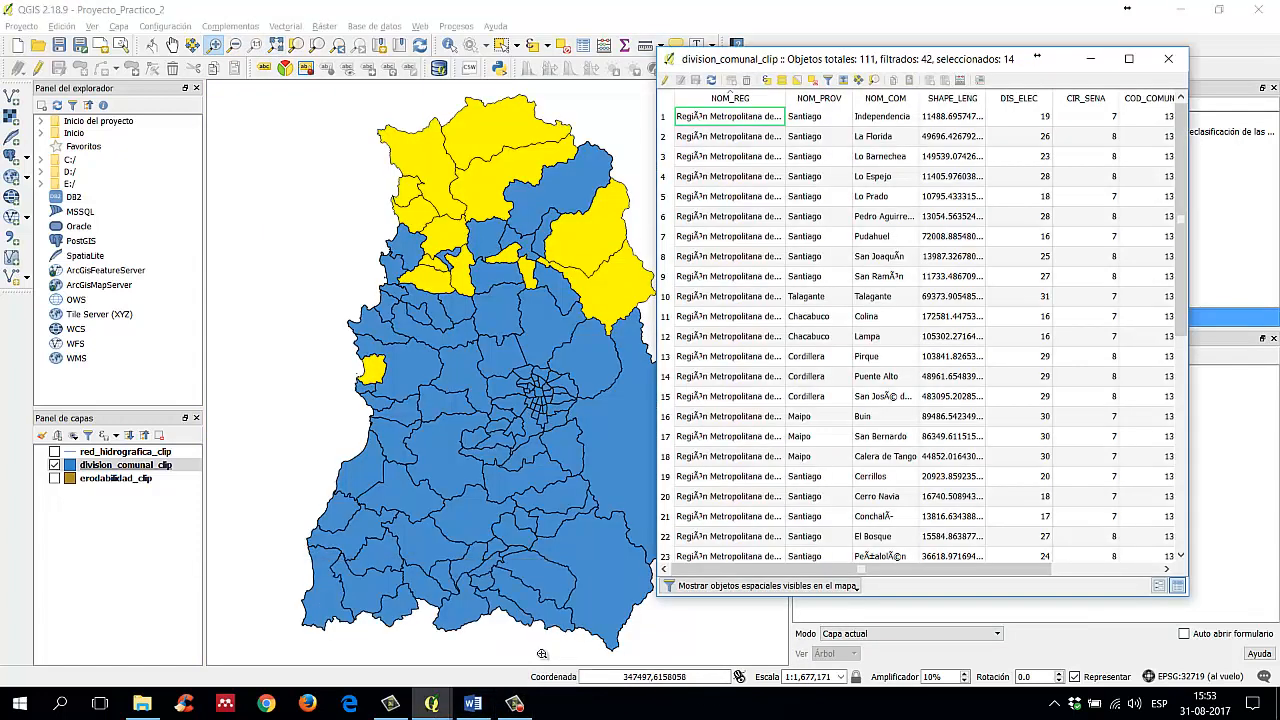
pyautogui.click(665, 296)
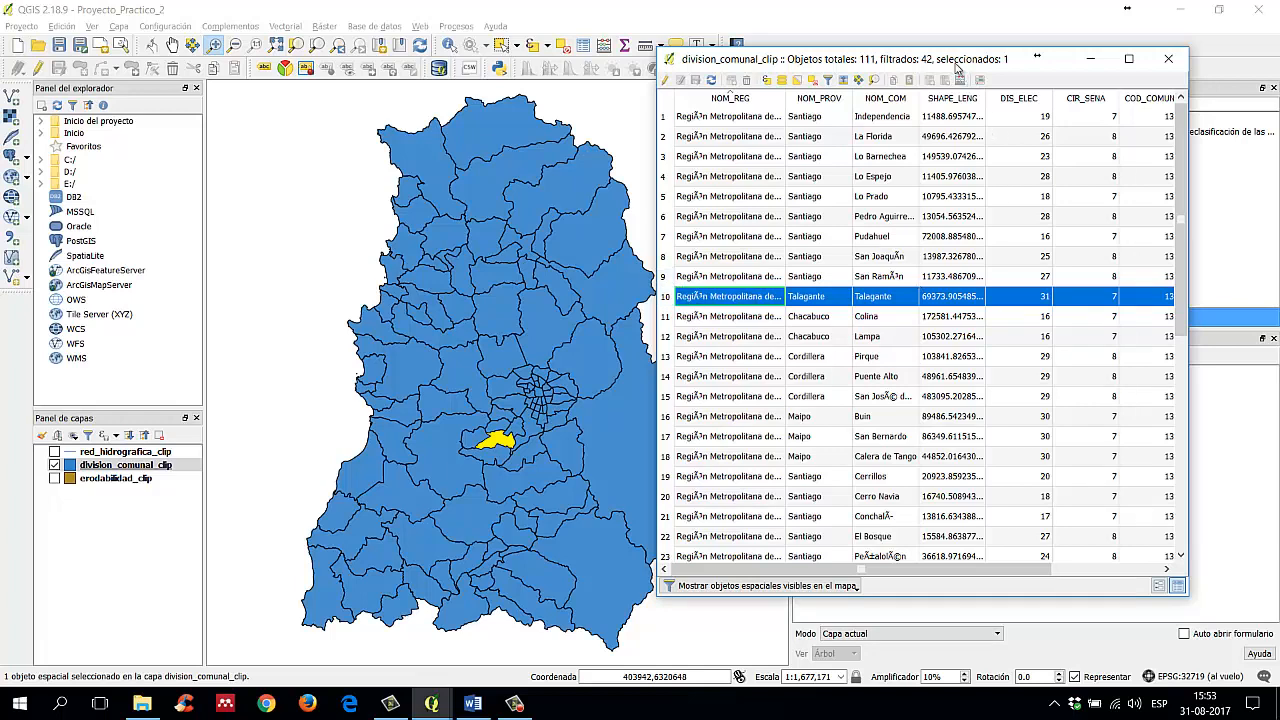
pyautogui.moveTo(956, 66); pyautogui.dragTo(1026, 67)
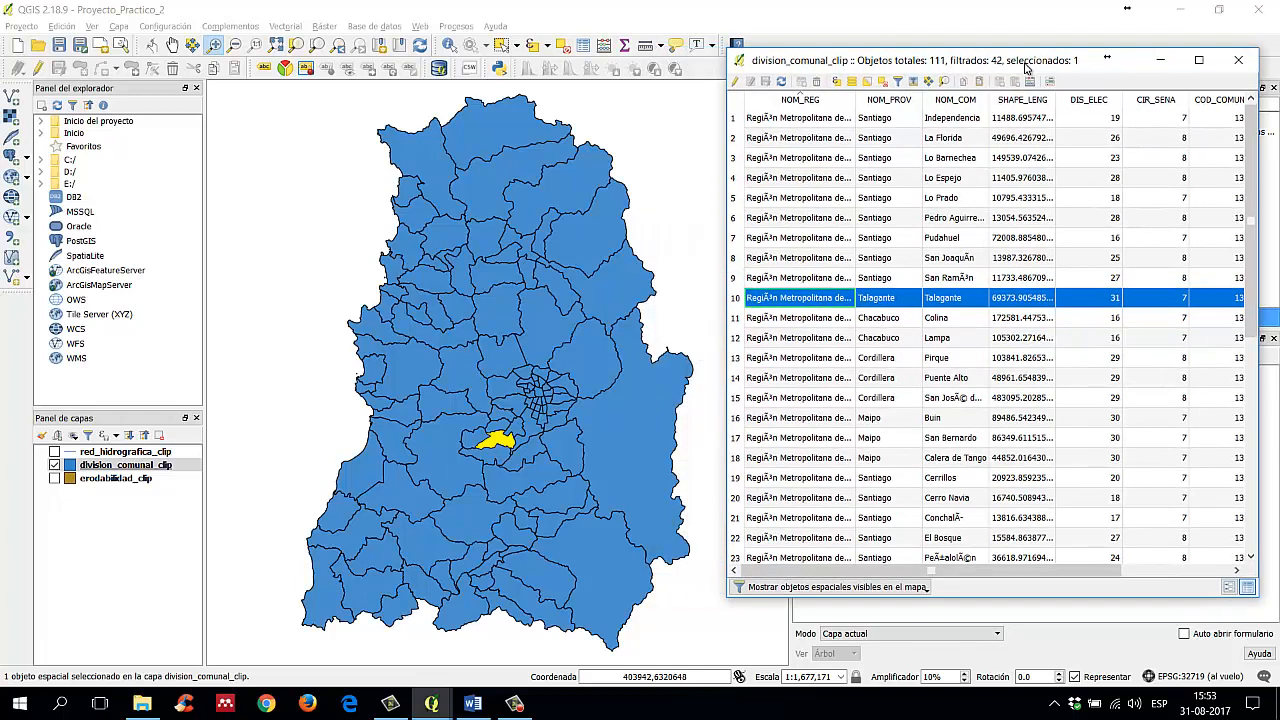
# Step: Zoom the map to the selected Talagante commune and back out to the whole communal layer
pyautogui.click(299, 47)
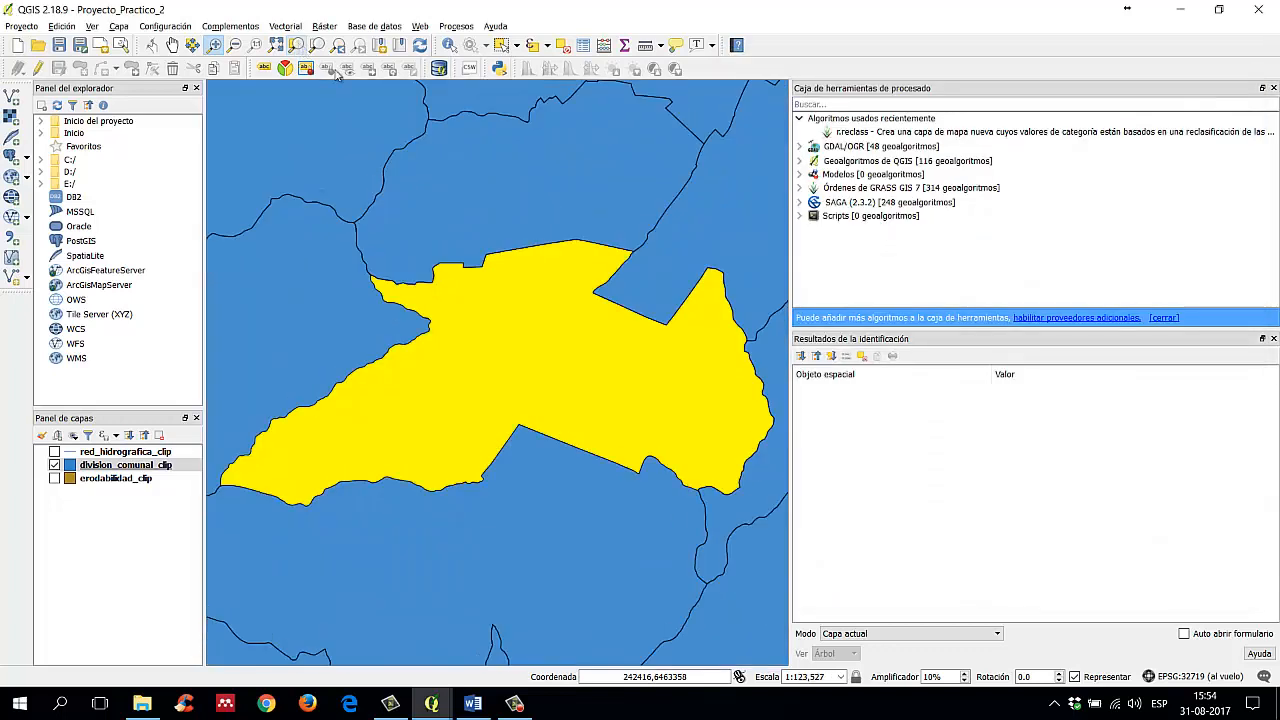
pyautogui.scroll(-1, 473, 304)
pyautogui.scroll(-4, 473, 304)
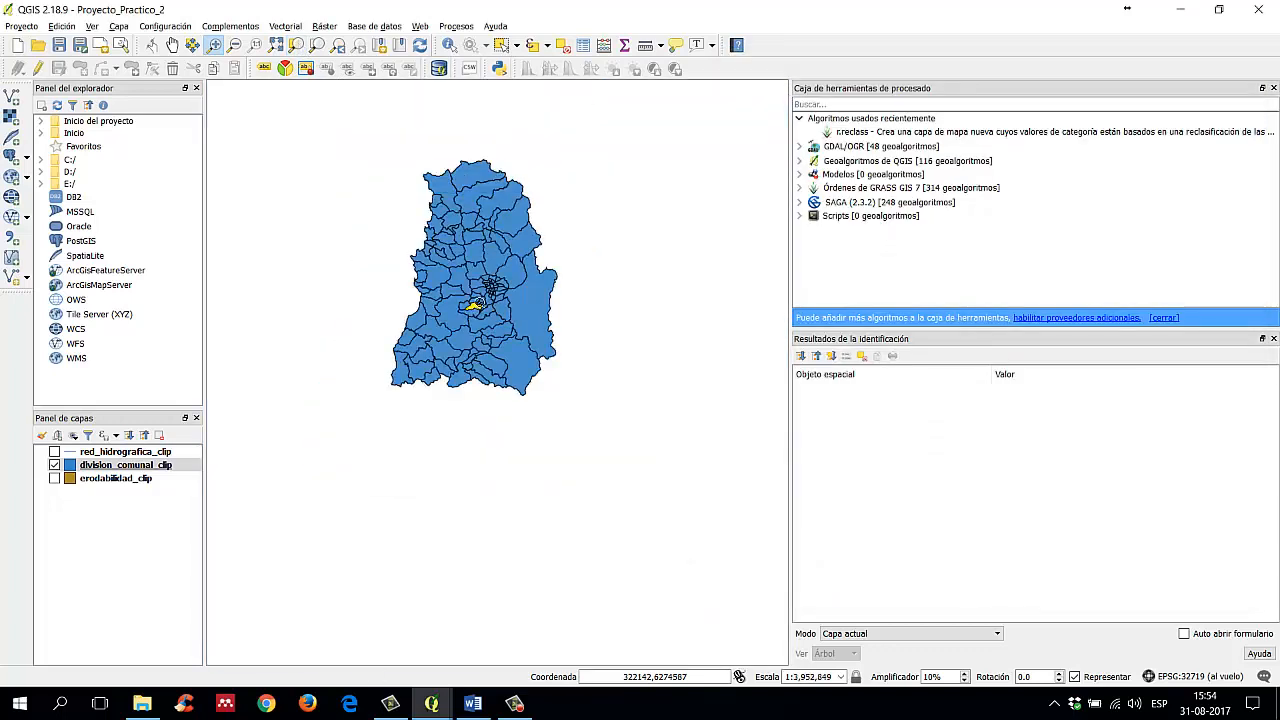
# Step: Select record 5 (Cabildo) in the attribute table and open the list of actions for that record
pyautogui.moveTo(431, 704)
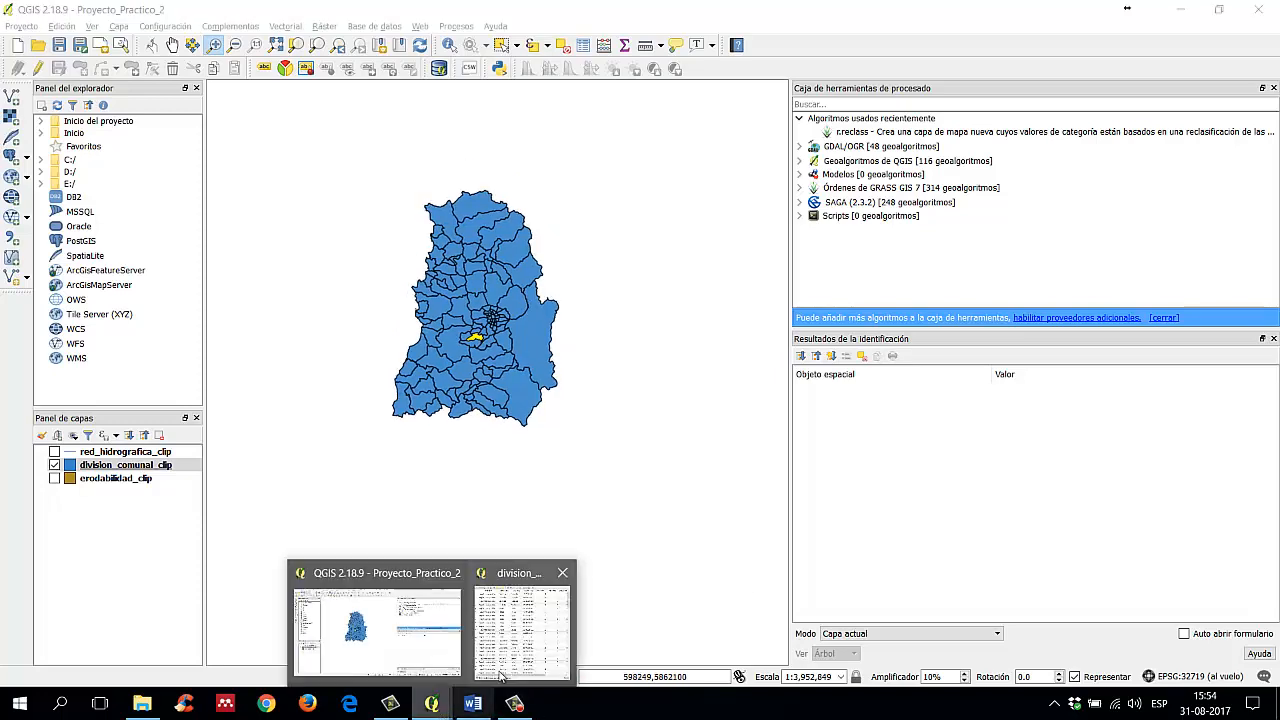
pyautogui.click(505, 615)
pyautogui.click(736, 198)
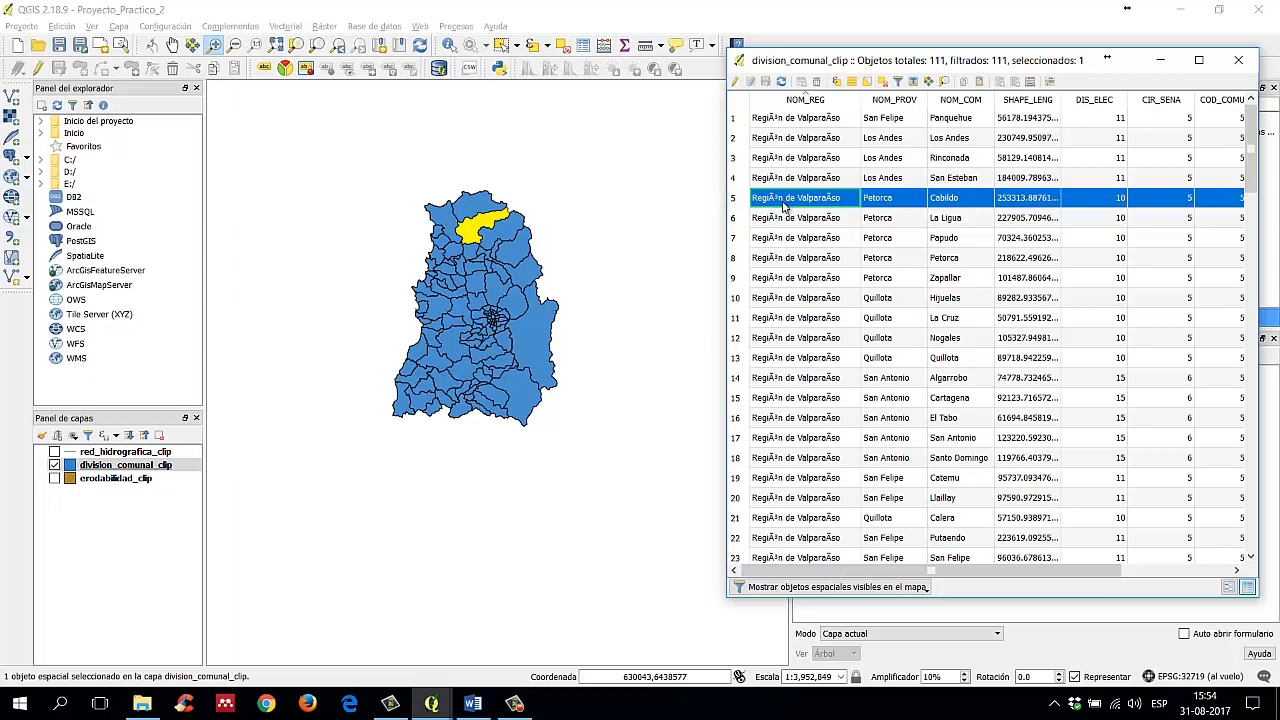
pyautogui.rightClick(784, 204)
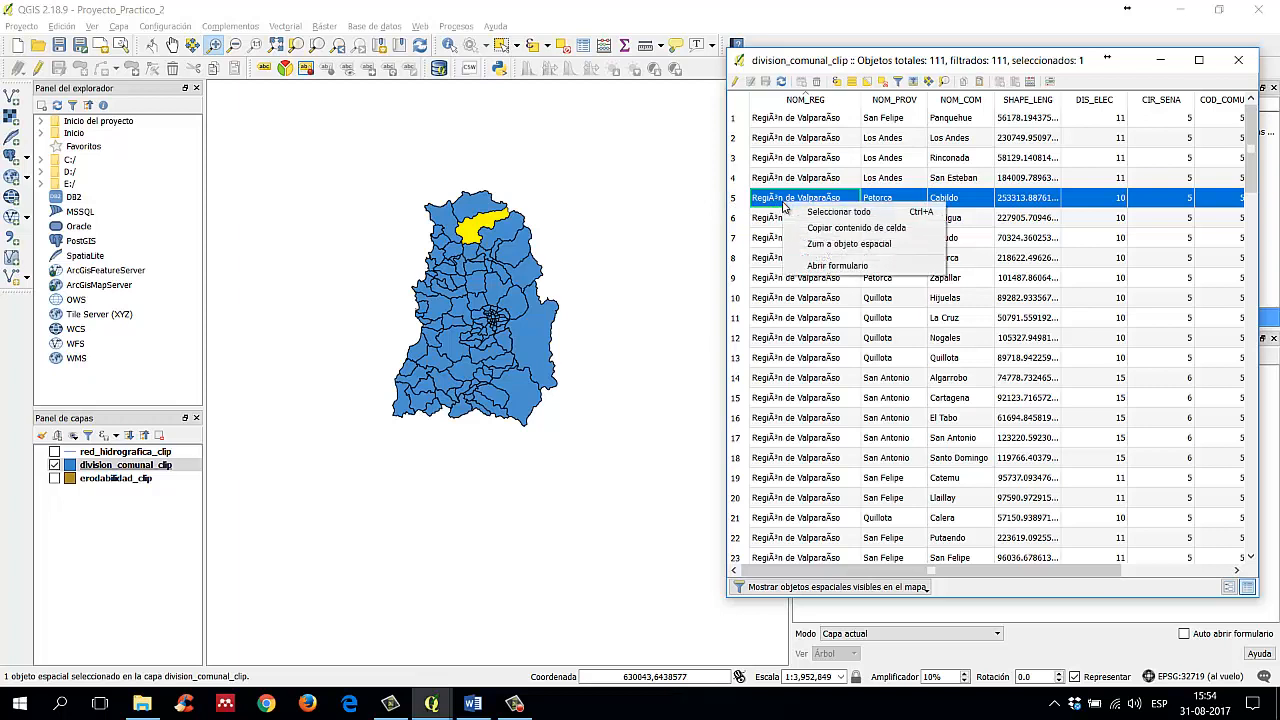
# Step: Zoom the map to the Cabildo commune, and select the Putaendo row in the attribute table and zoom to it
pyautogui.click(878, 248)
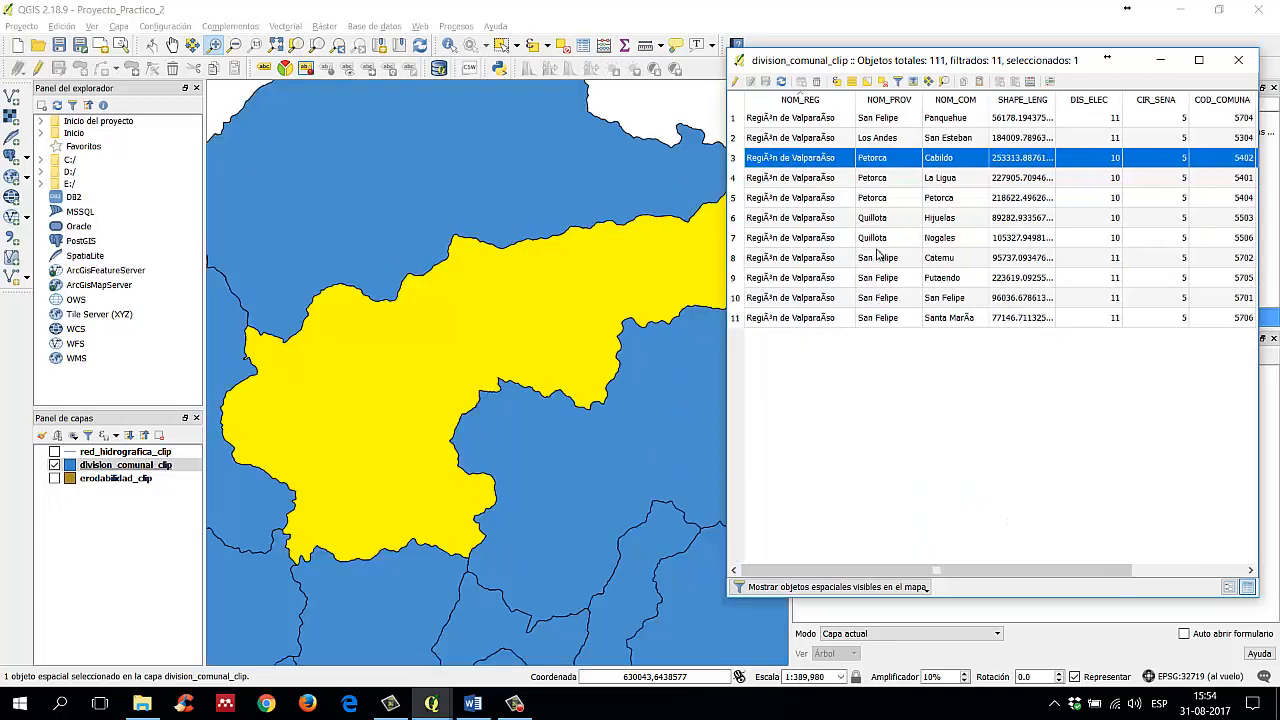
pyautogui.click(734, 278)
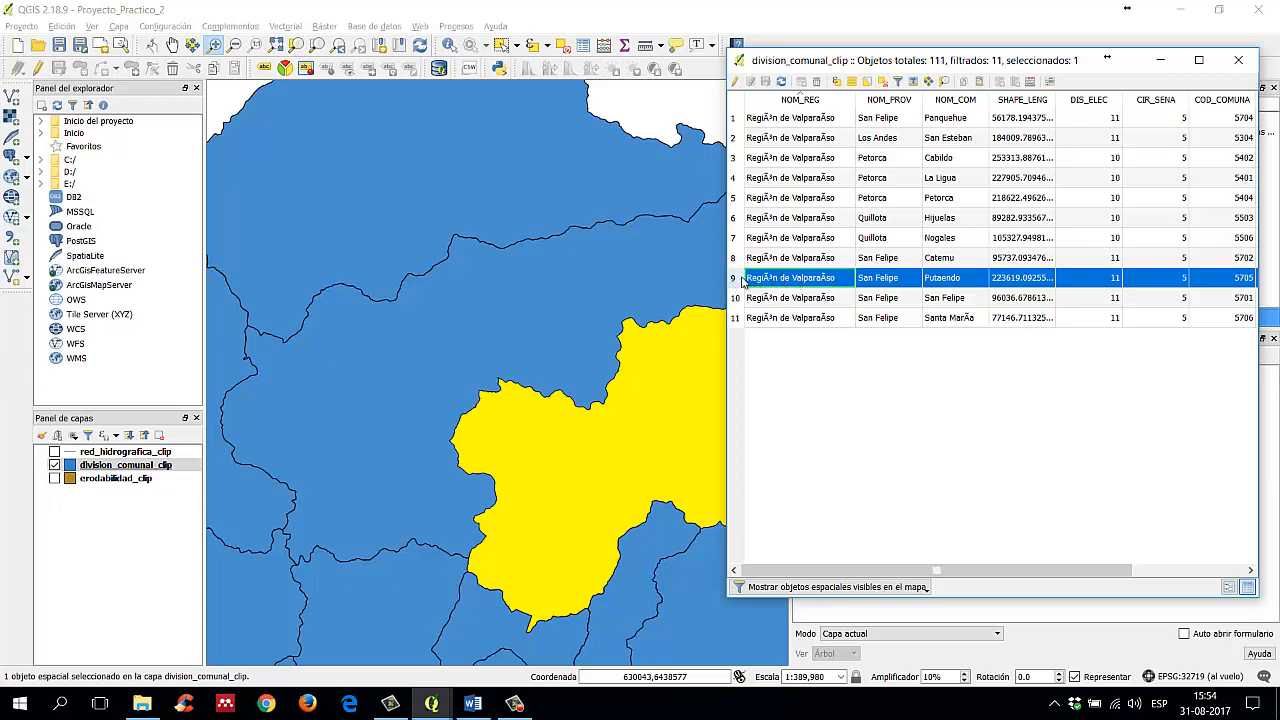
pyautogui.rightClick(797, 285)
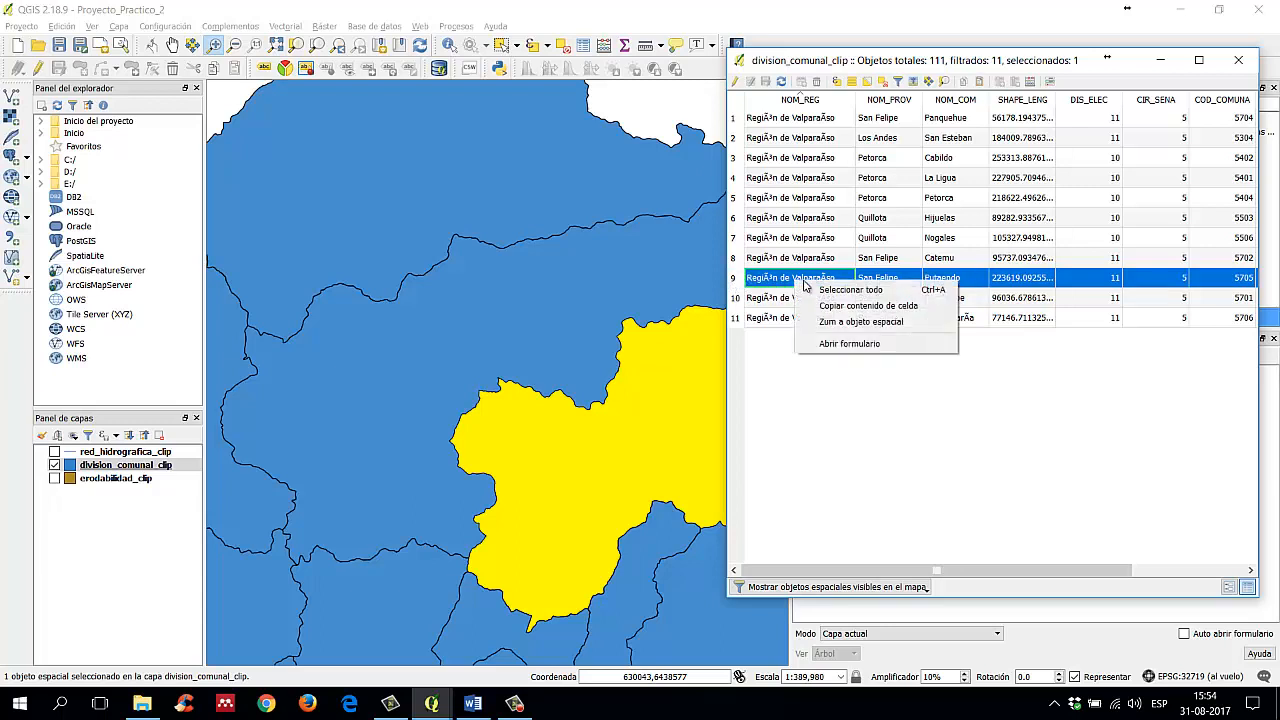
pyautogui.click(862, 322)
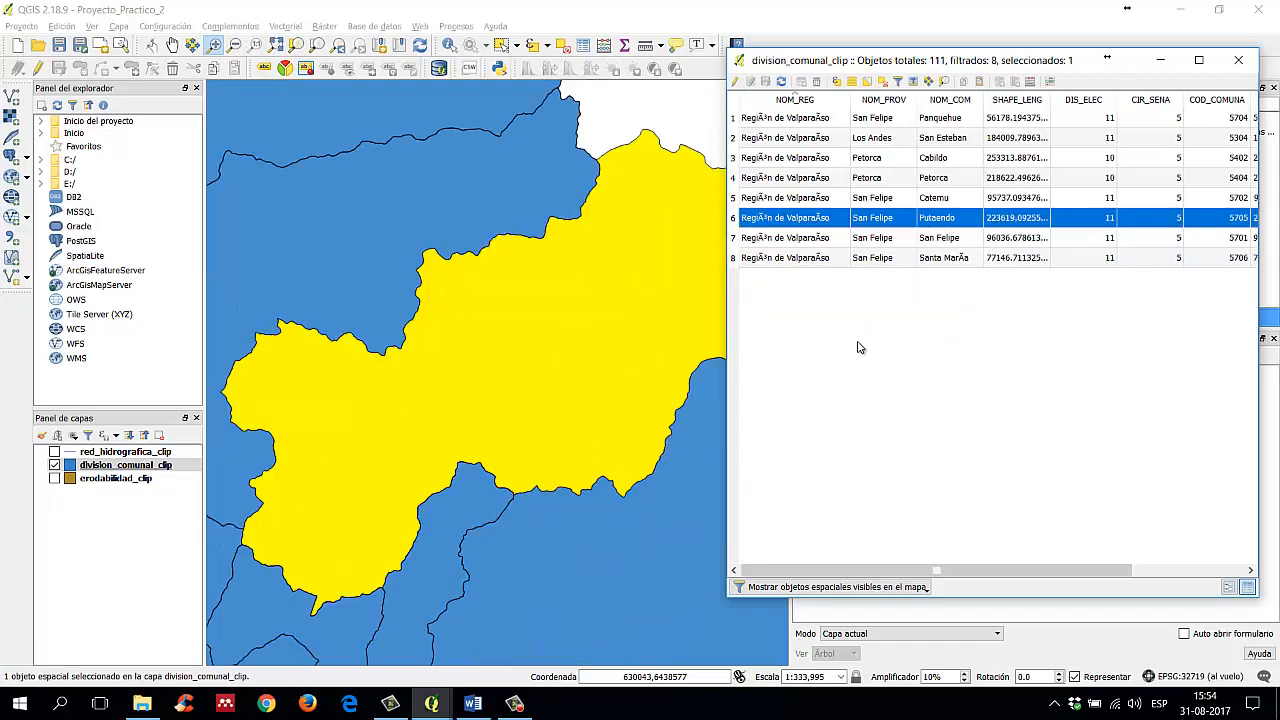
# Step: Set the division_comunal_clip attribute table to show all features instead of only those visible on the map
pyautogui.moveTo(859, 57); pyautogui.dragTo(755, 71)
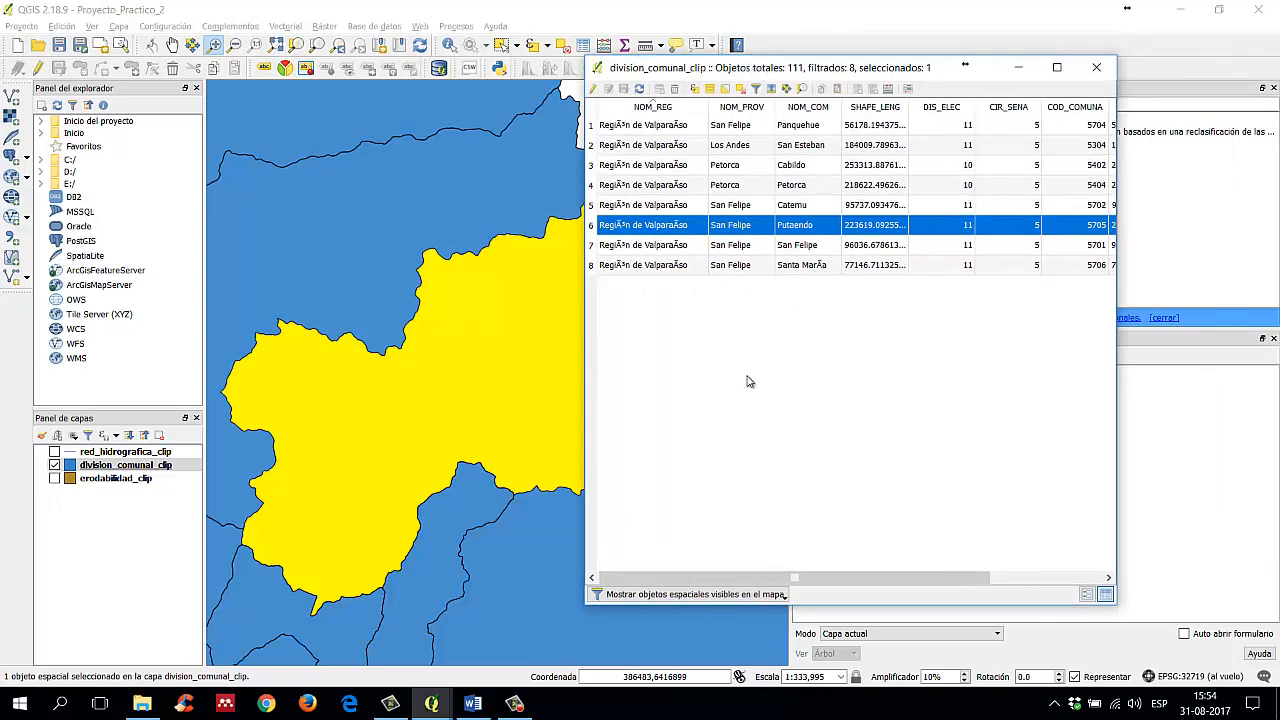
pyautogui.click(785, 596)
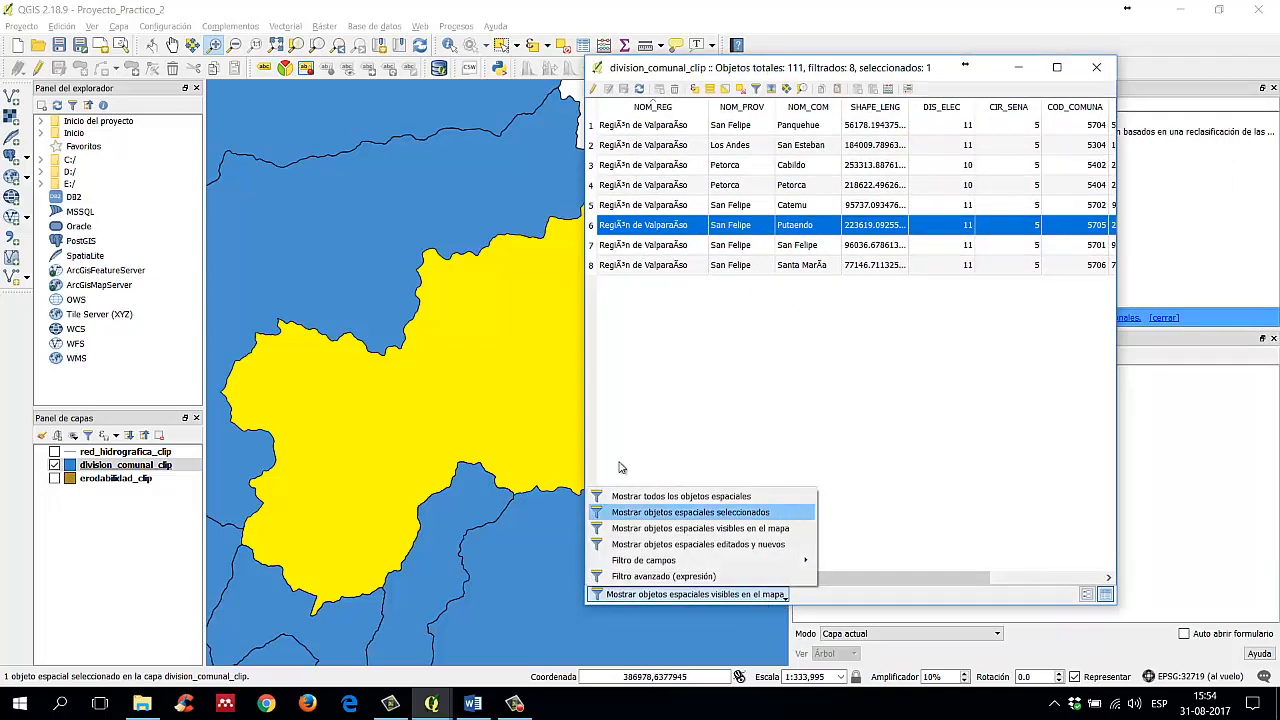
pyautogui.click(660, 498)
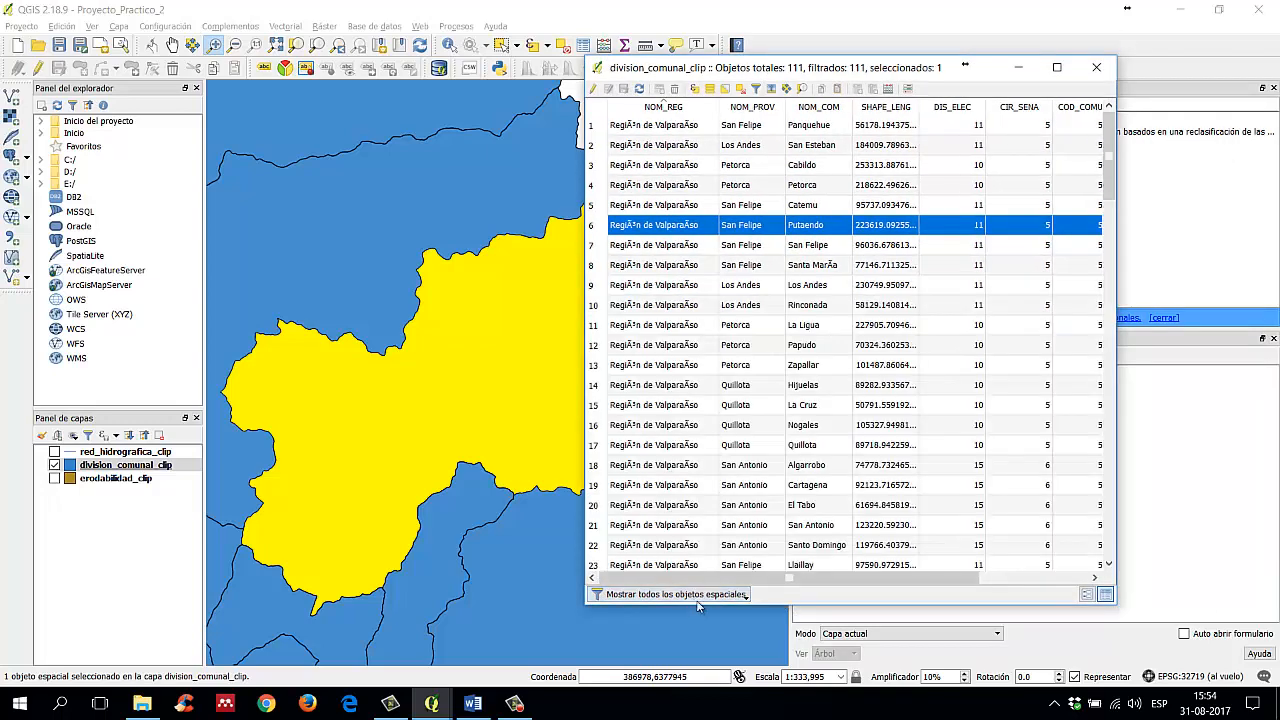
pyautogui.moveTo(1108, 155); pyautogui.dragTo(1072, 131)
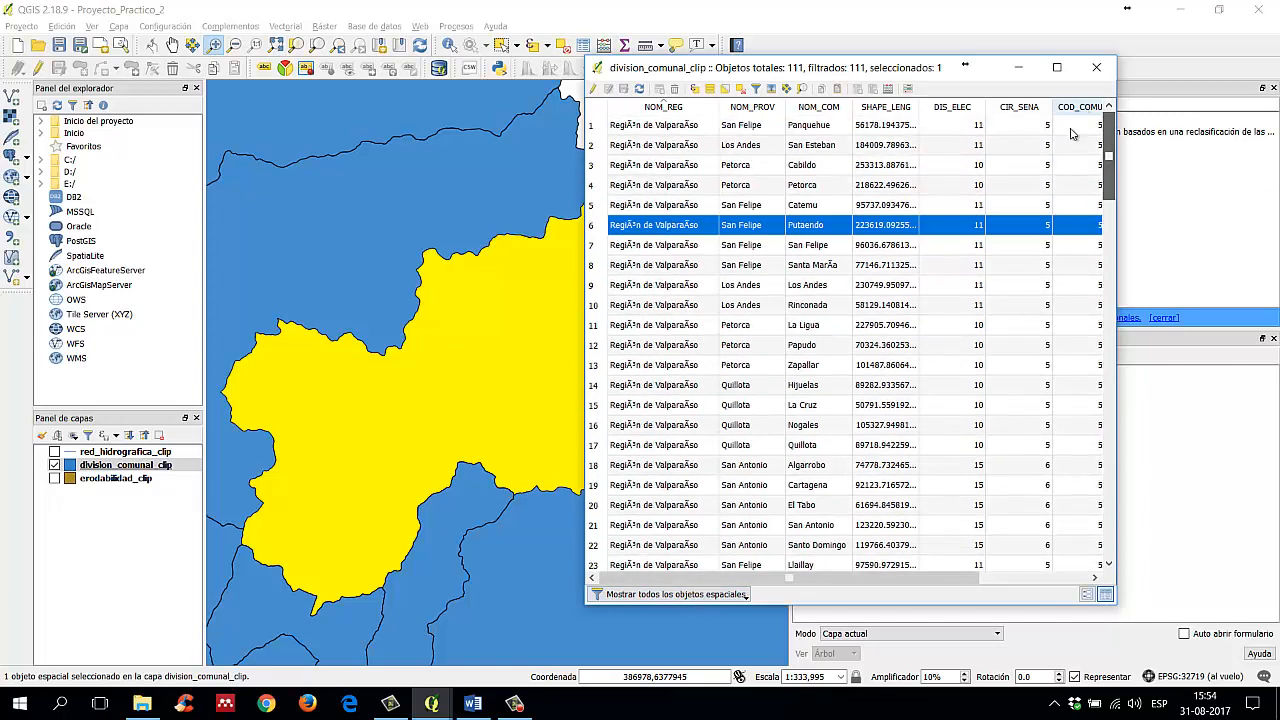
# Step: Filter the attribute table to selected features only, and restore the display of all features
pyautogui.click(705, 594)
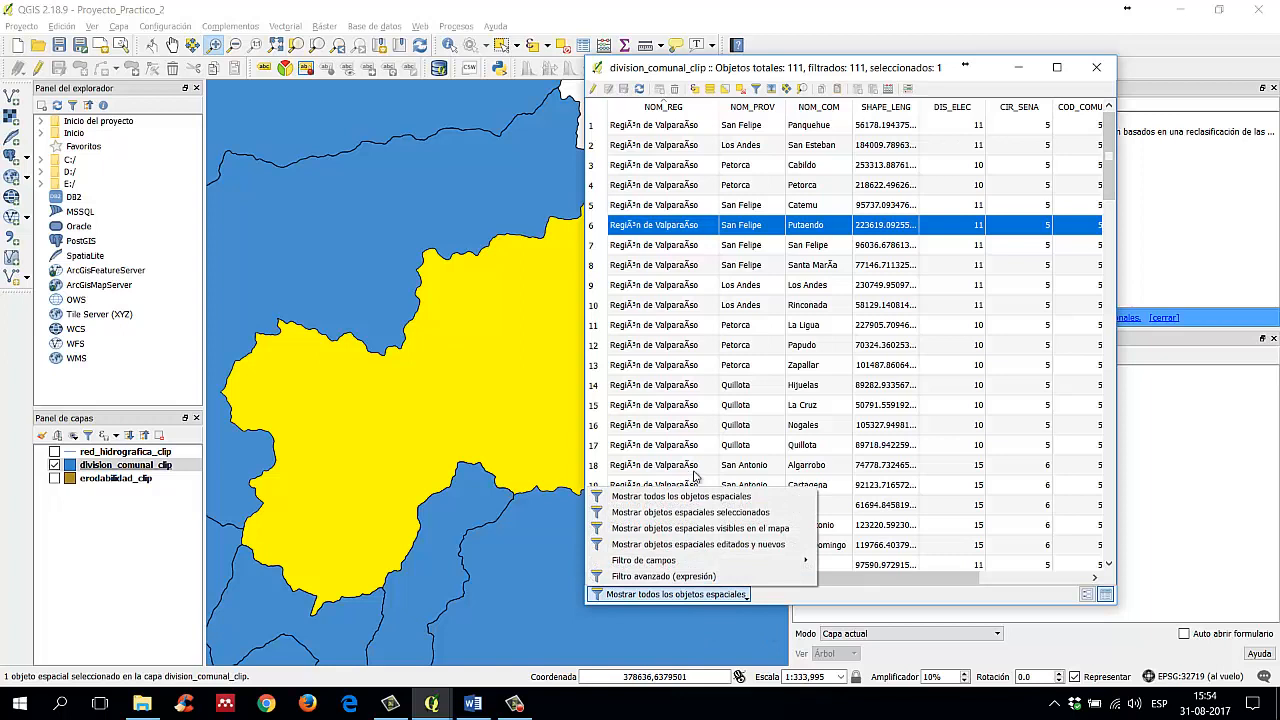
pyautogui.click(708, 512)
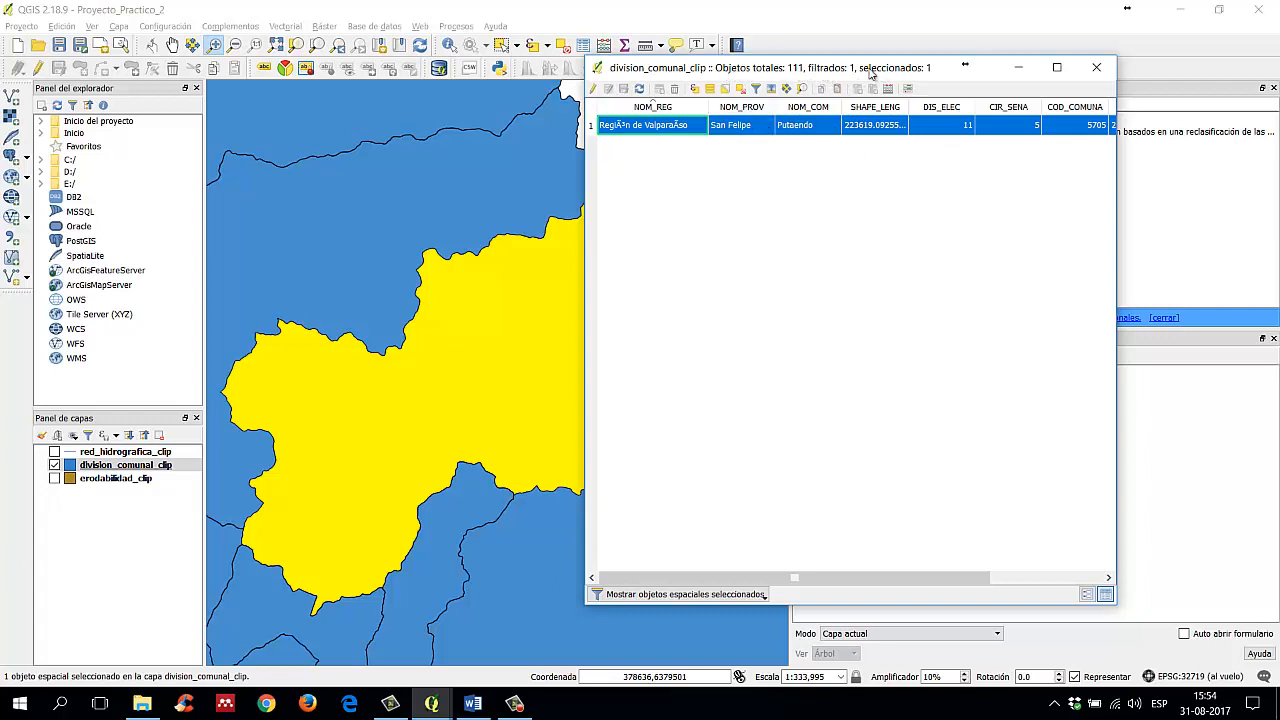
pyautogui.click(745, 597)
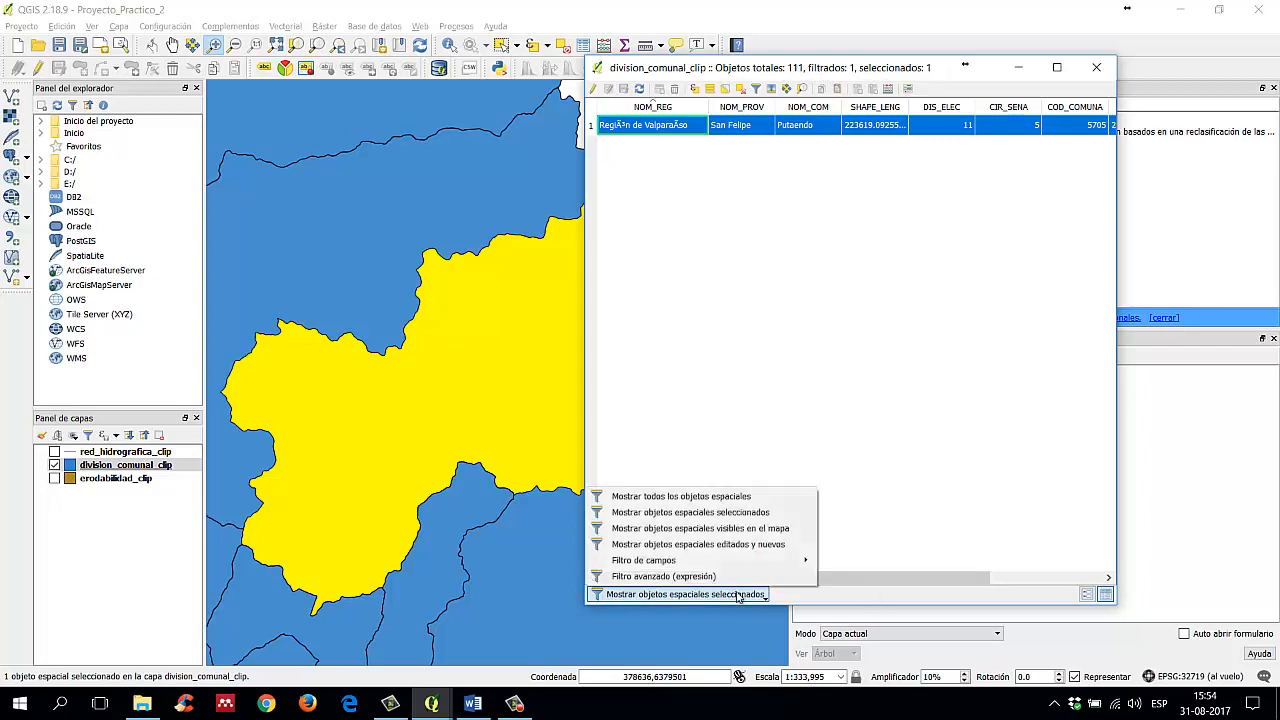
pyautogui.click(745, 500)
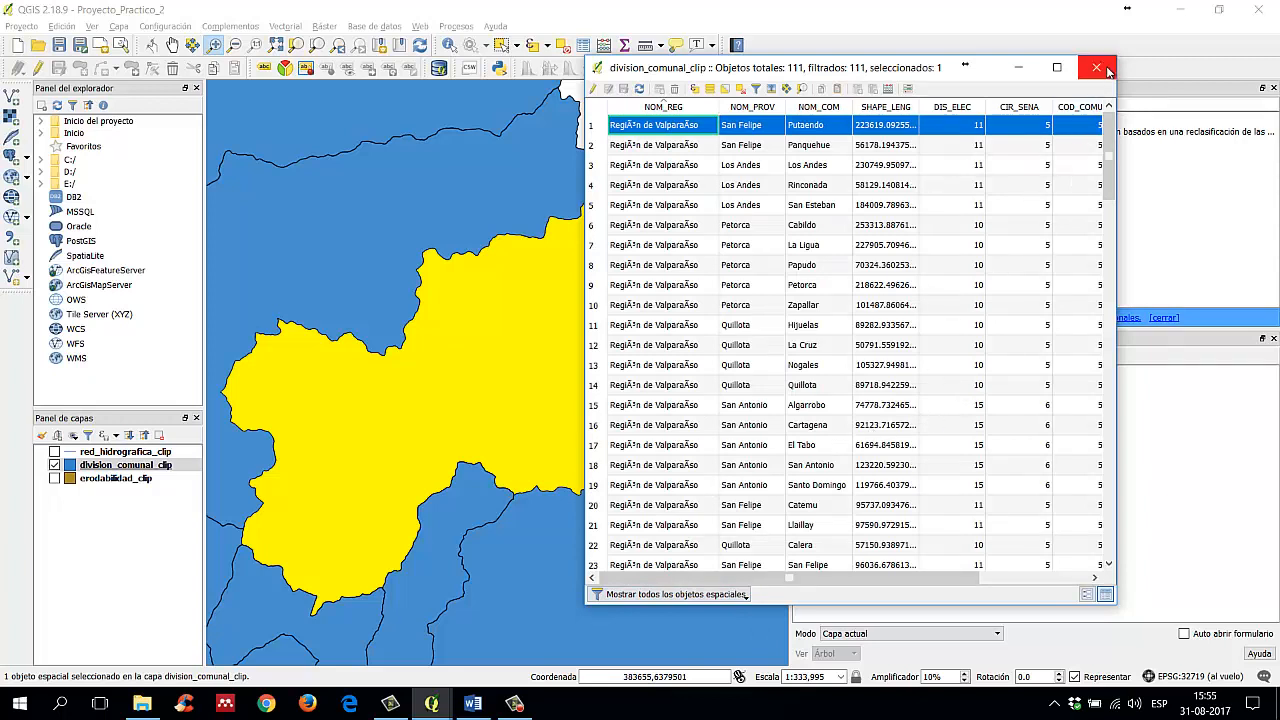
# Step: Clear the feature selection of division_comunal_clip and close its attribute table
pyautogui.click(949, 152)
pyautogui.click(736, 161)
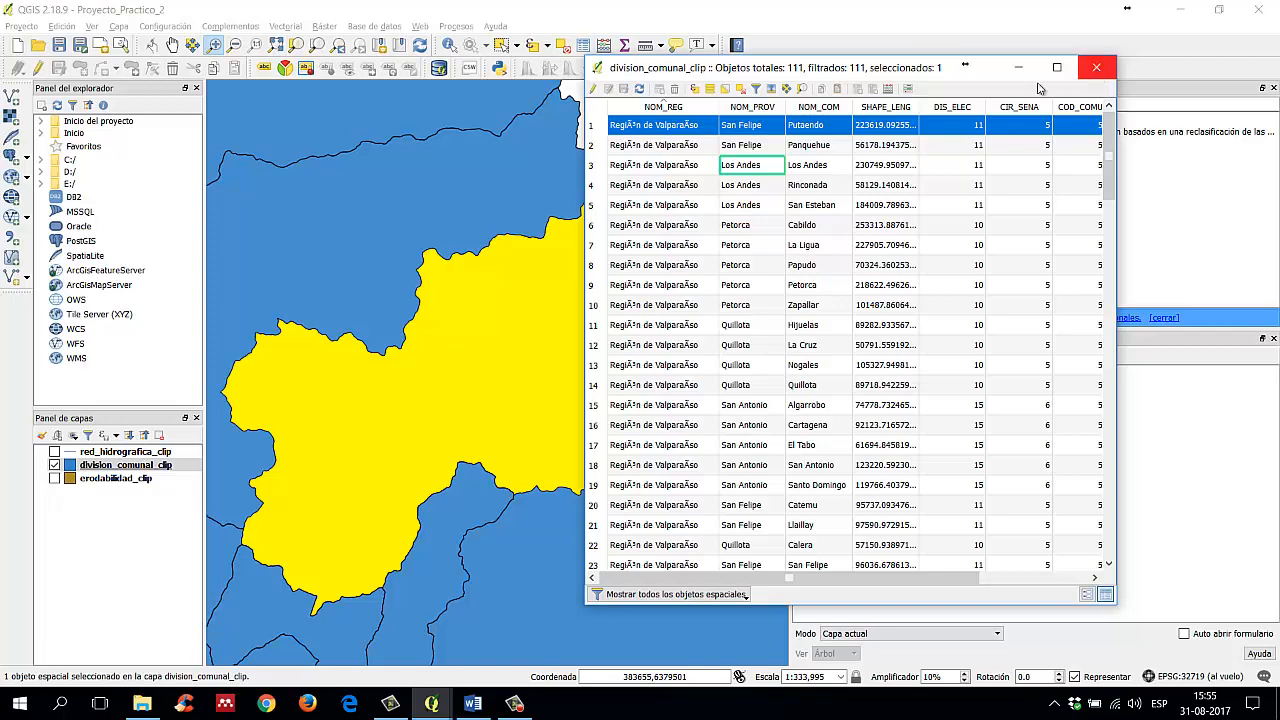
pyautogui.click(740, 89)
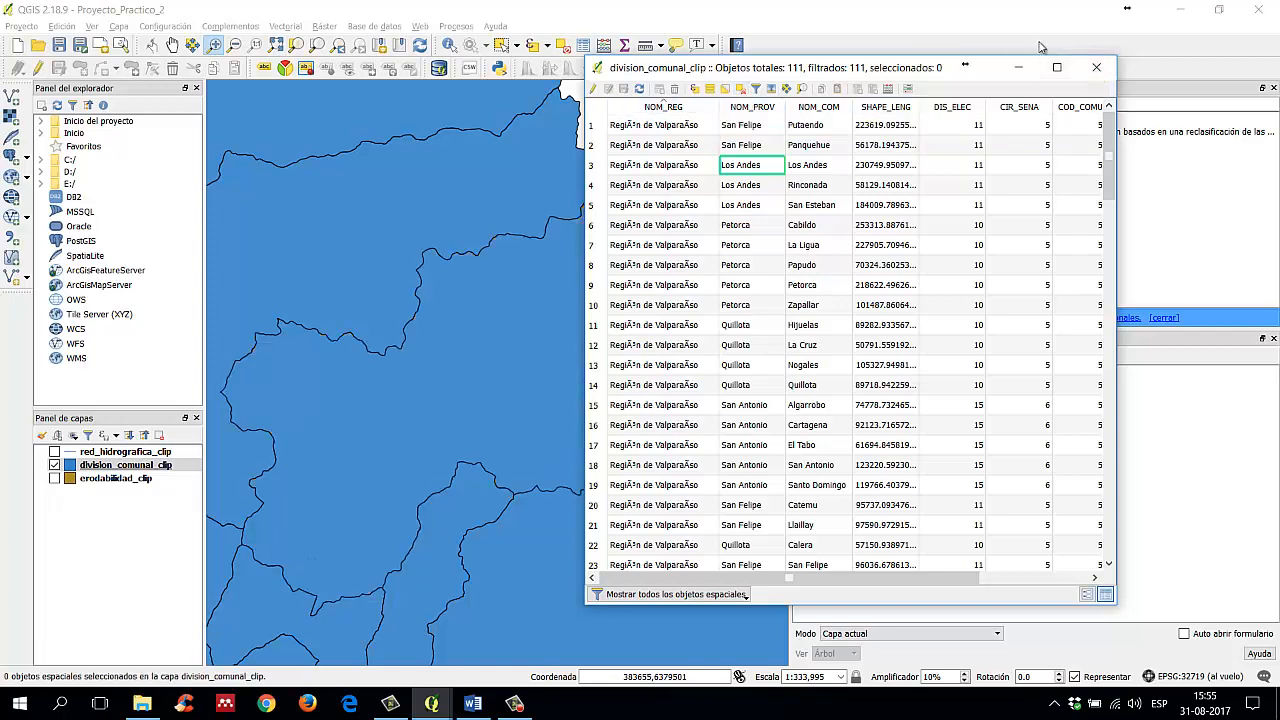
pyautogui.click(1097, 67)
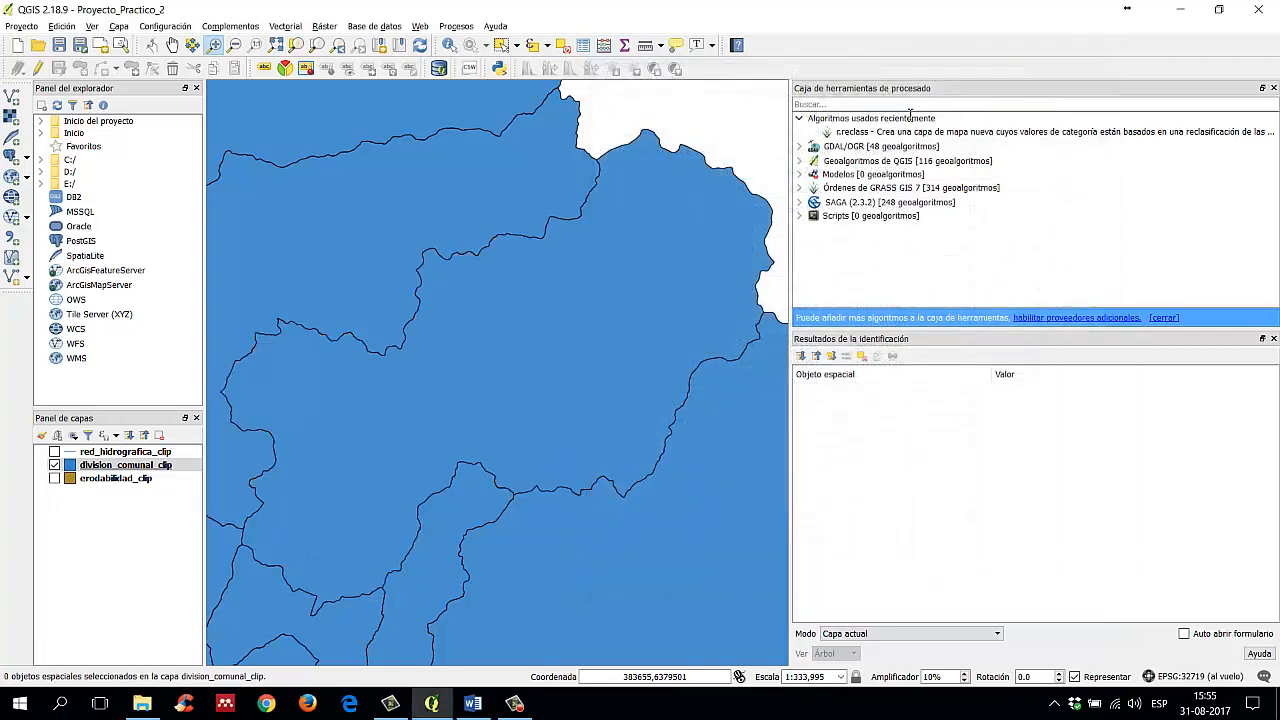
# Step: Open the field calculator for the division_comunal_clip layer
pyautogui.click(605, 47)
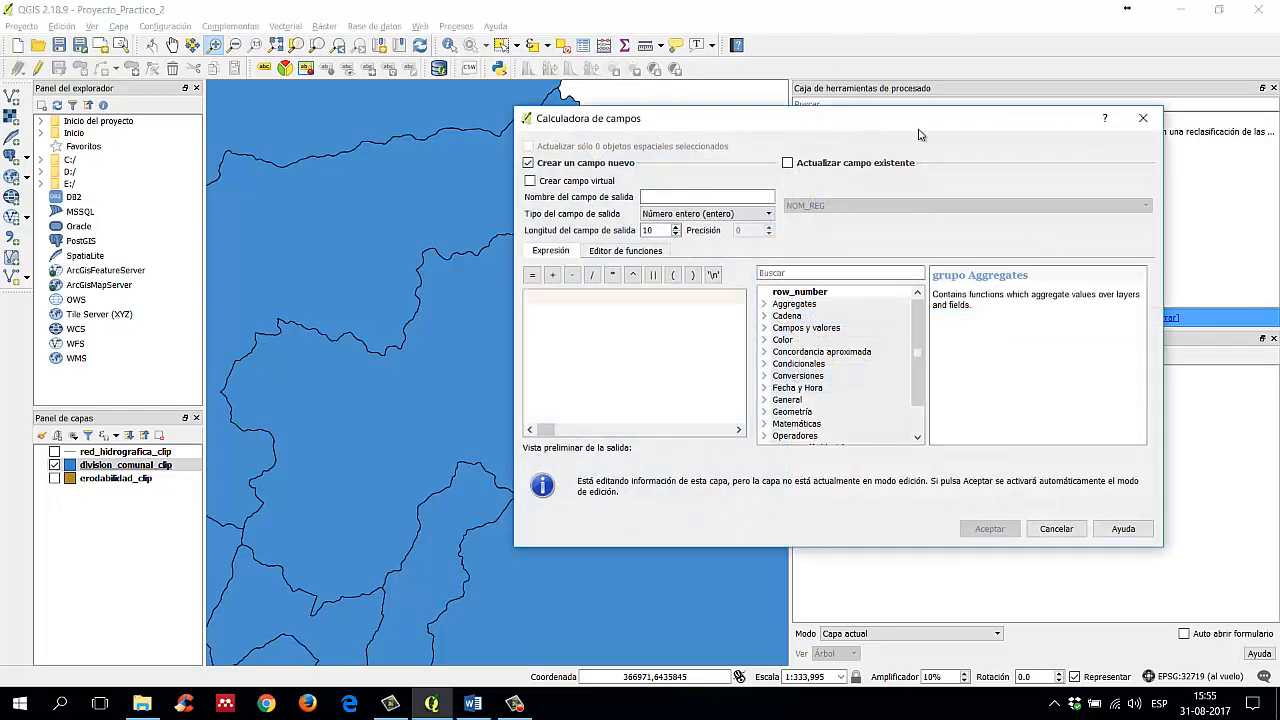
pyautogui.moveTo(920, 123); pyautogui.dragTo(801, 145)
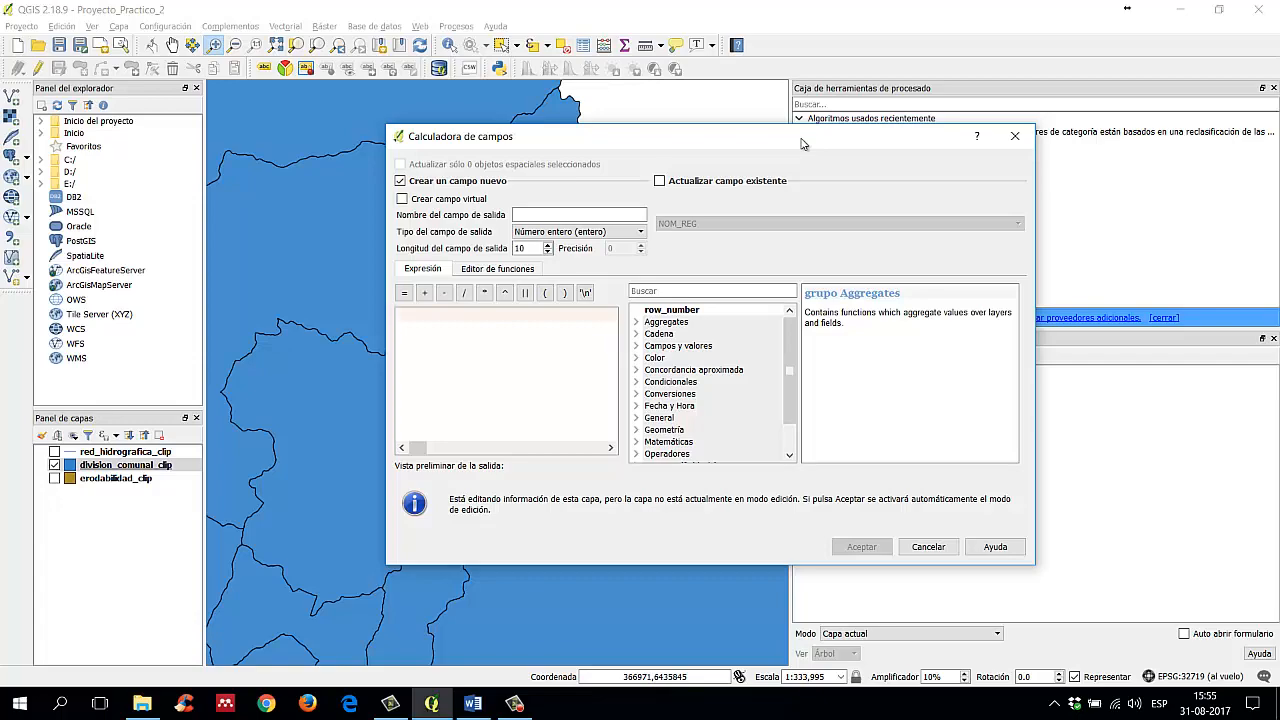
# Step: Read the IMPORTANTE note on Calculadora de campos in the Word guide, and close the field calculator back in QGIS
pyautogui.click(472, 703)
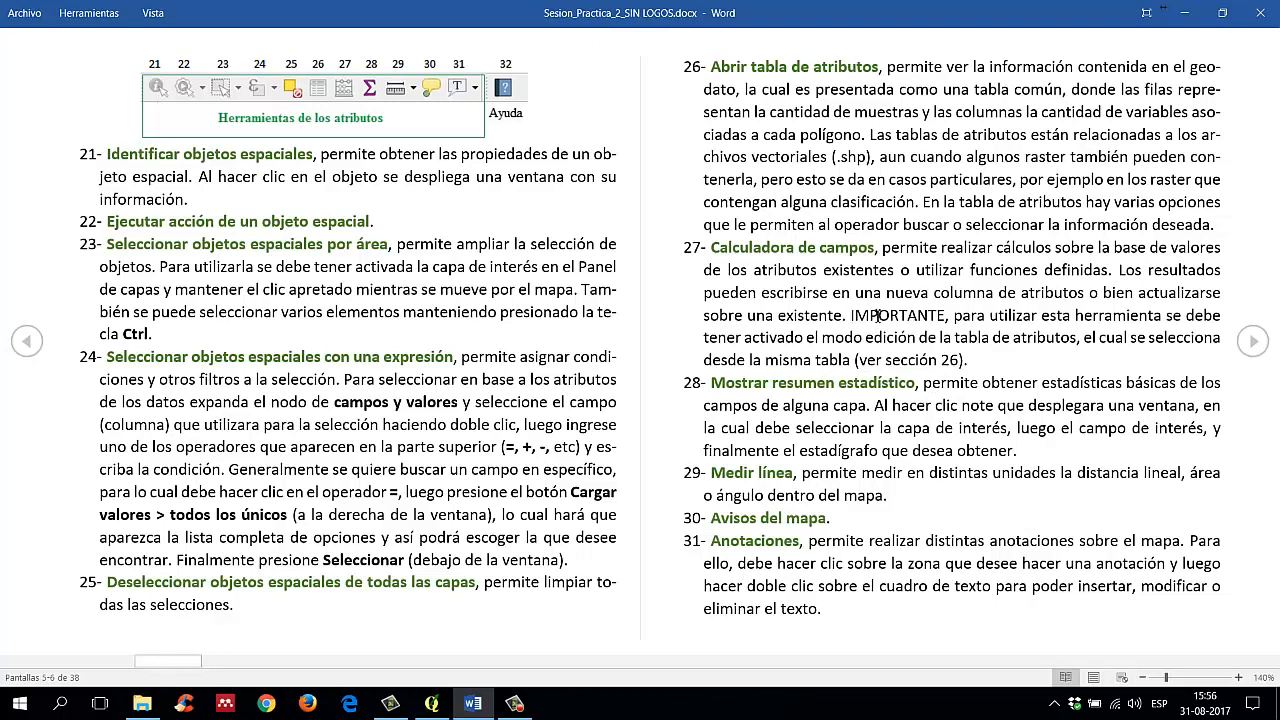
pyautogui.moveTo(853, 315); pyautogui.dragTo(946, 315)
pyautogui.click(1138, 318)
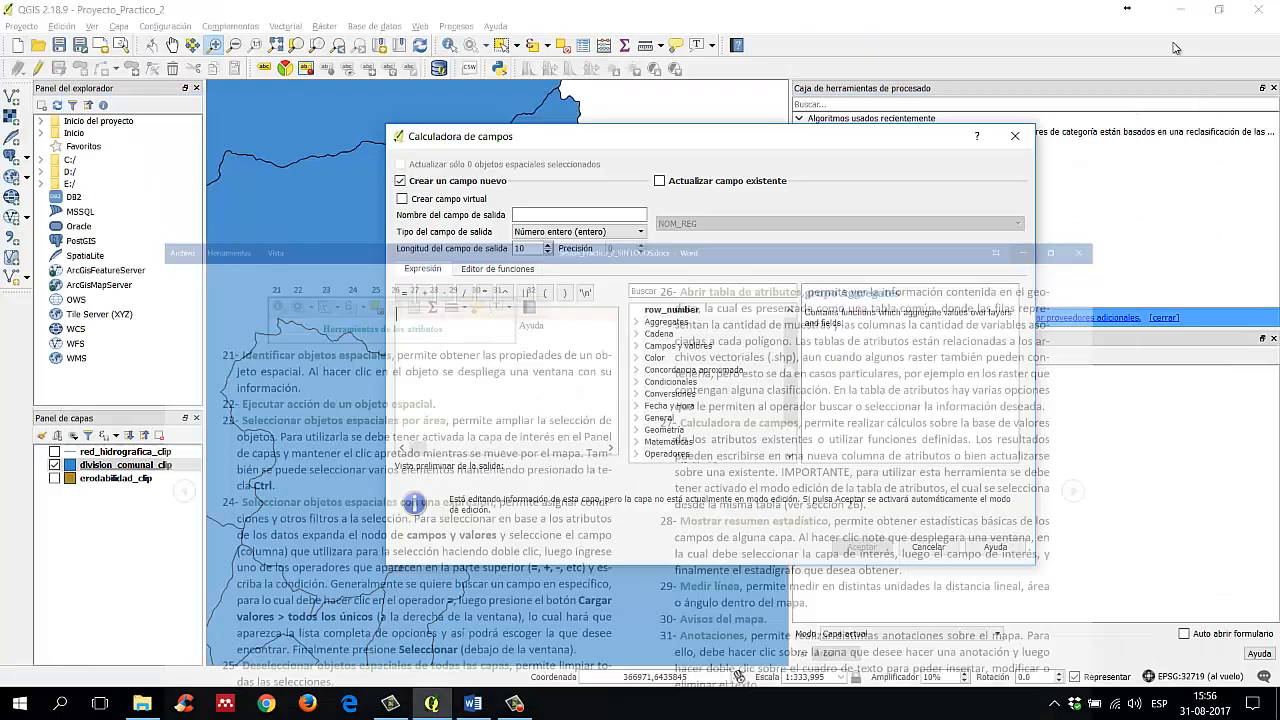
pyautogui.moveTo(735, 143); pyautogui.dragTo(800, 148)
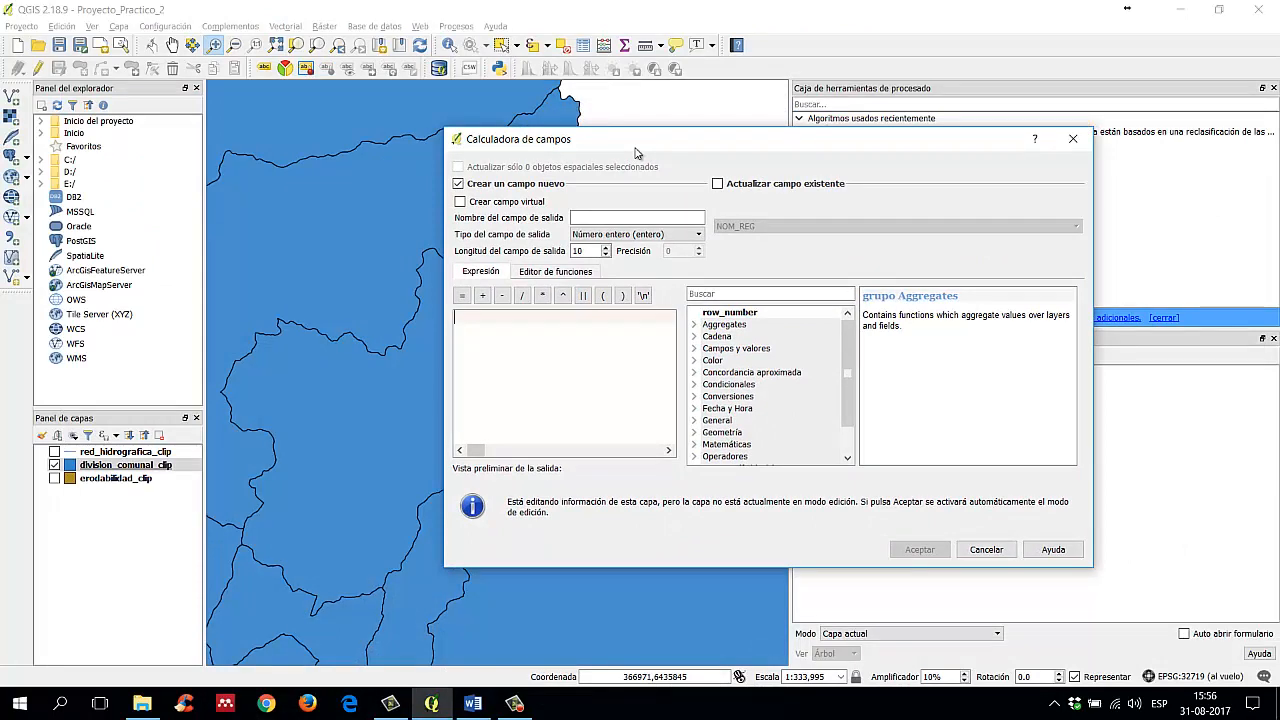
pyautogui.click(1073, 138)
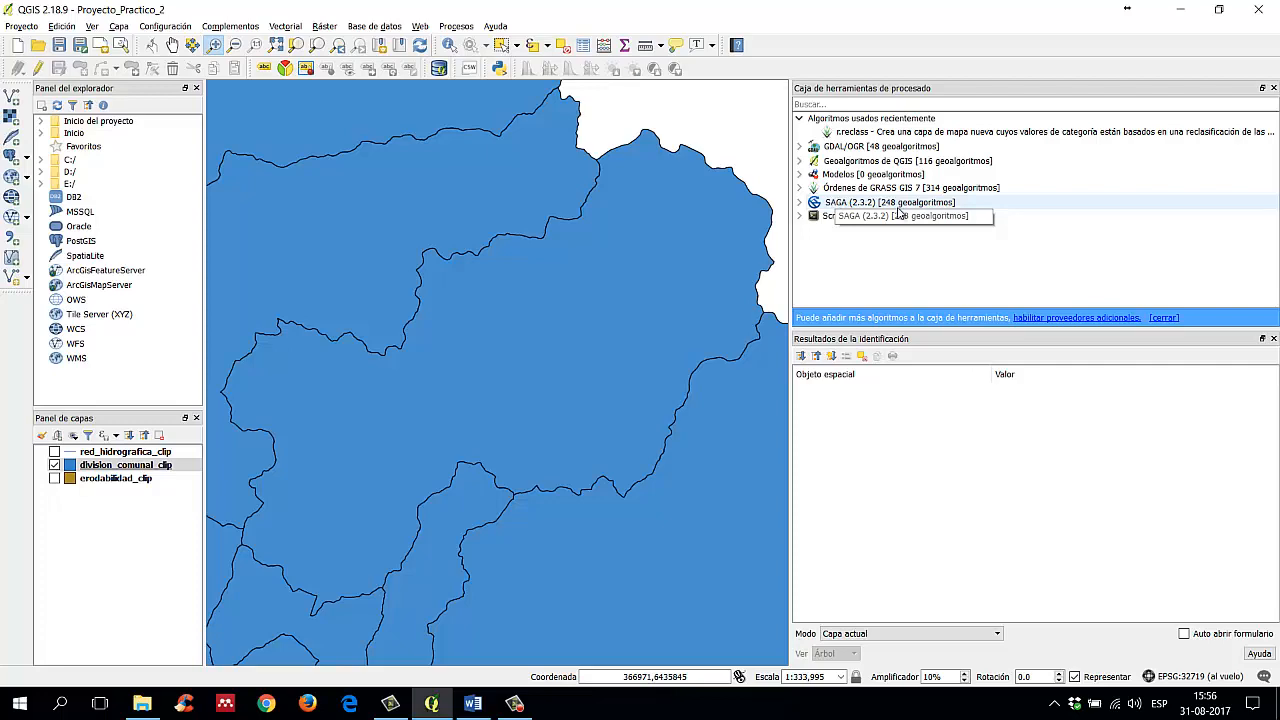
# Step: Open the attribute table of the division_comunal_clip layer and place it over the map
pyautogui.click(603, 45)
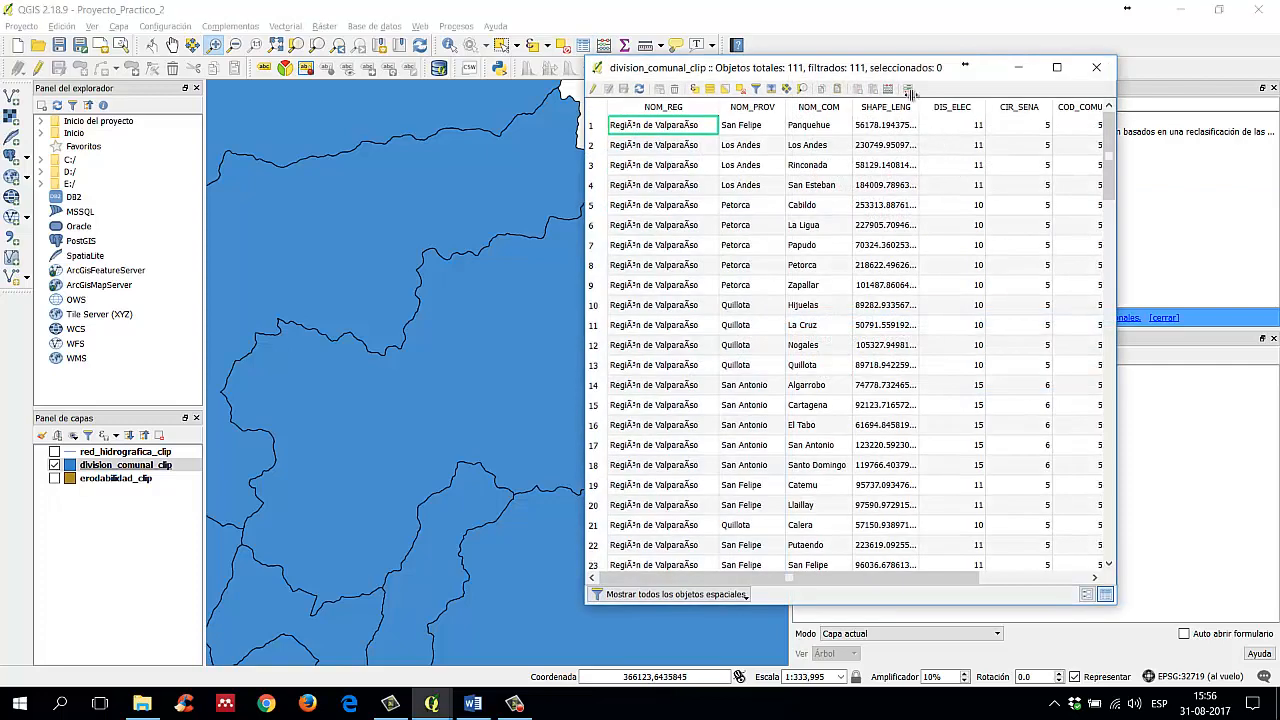
pyautogui.moveTo(904, 68); pyautogui.dragTo(600, 66)
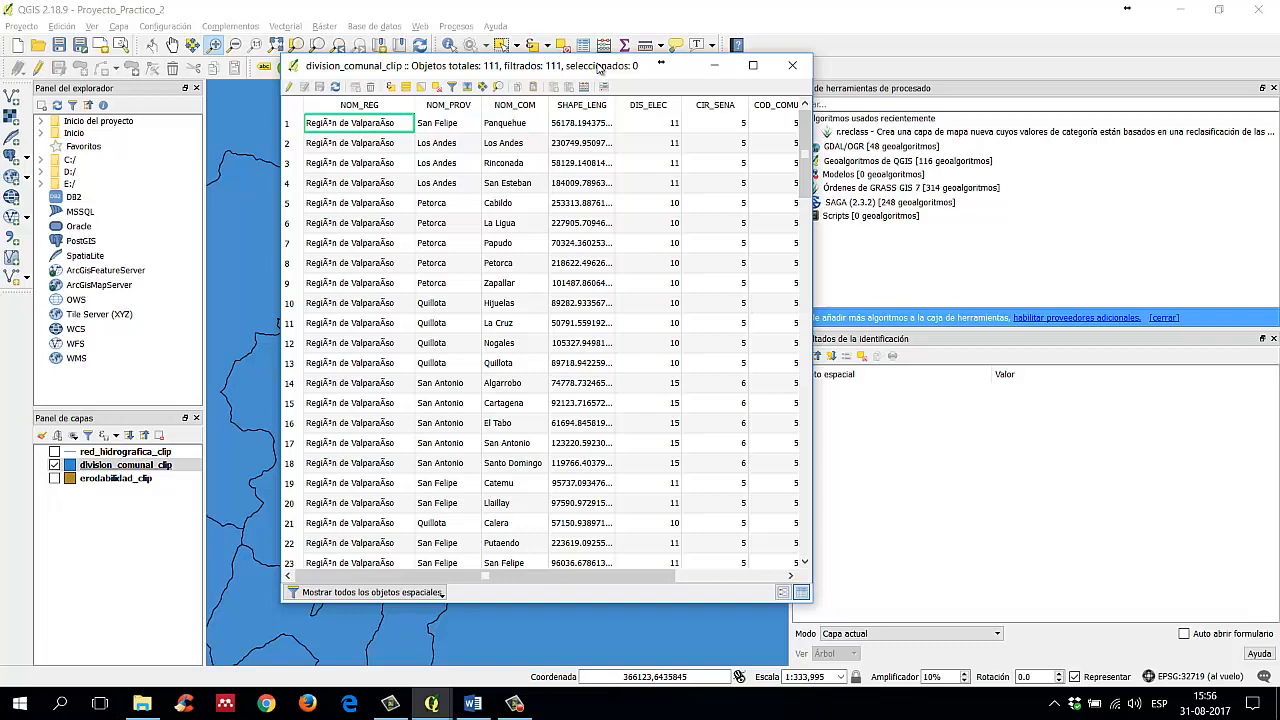
# Step: Try to overwrite the Papudo row's COD_COMUNA value with 6 while the layer is not in edit mode
pyautogui.click(740, 246)
pyautogui.press('Right')
pyautogui.click(634, 245)
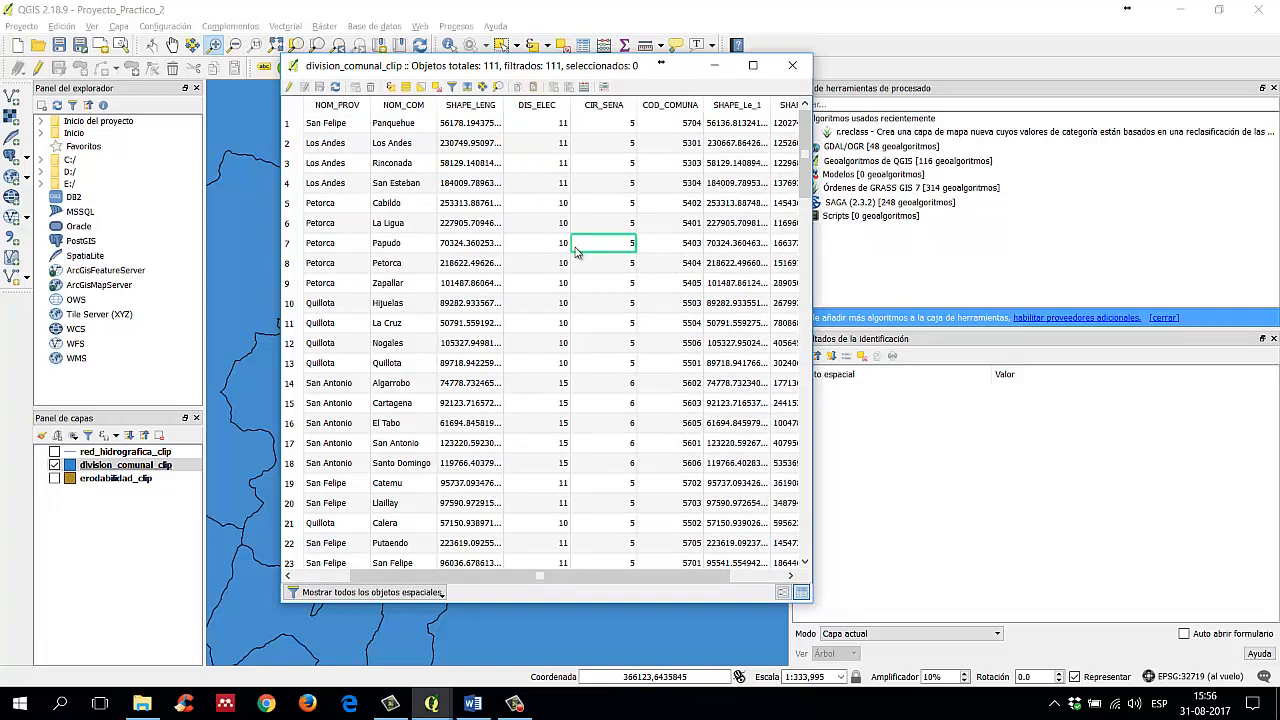
pyautogui.click(565, 249)
pyautogui.click(661, 251)
pyautogui.click(617, 249)
pyautogui.click(689, 250)
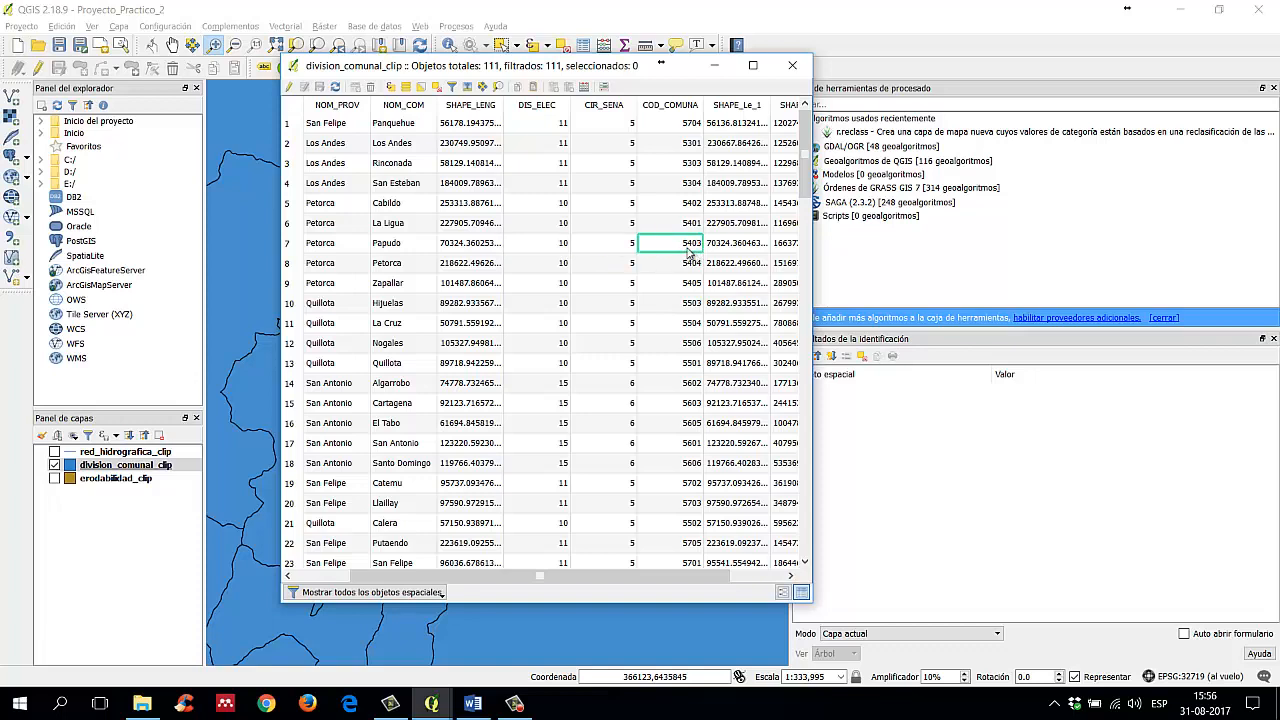
pyautogui.press('6')
pyautogui.click(687, 241)
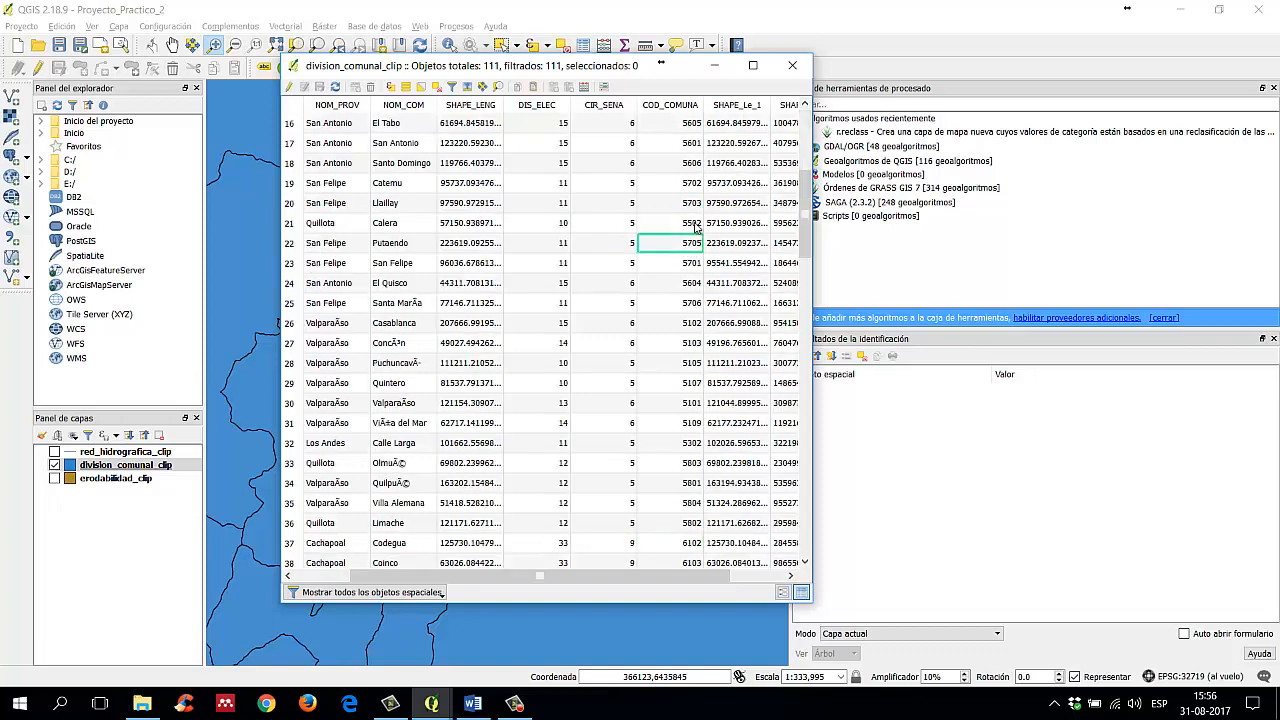
# Step: Try entering 6 in the Putaendo row's COD_COMUNA cell, and check the COD_COMUNA and CIR_SENA cells of neighbouring rows
pyautogui.press('6')
pyautogui.click(691, 225)
pyautogui.click(689, 243)
pyautogui.click(688, 262)
pyautogui.click(620, 265)
pyautogui.click(625, 229)
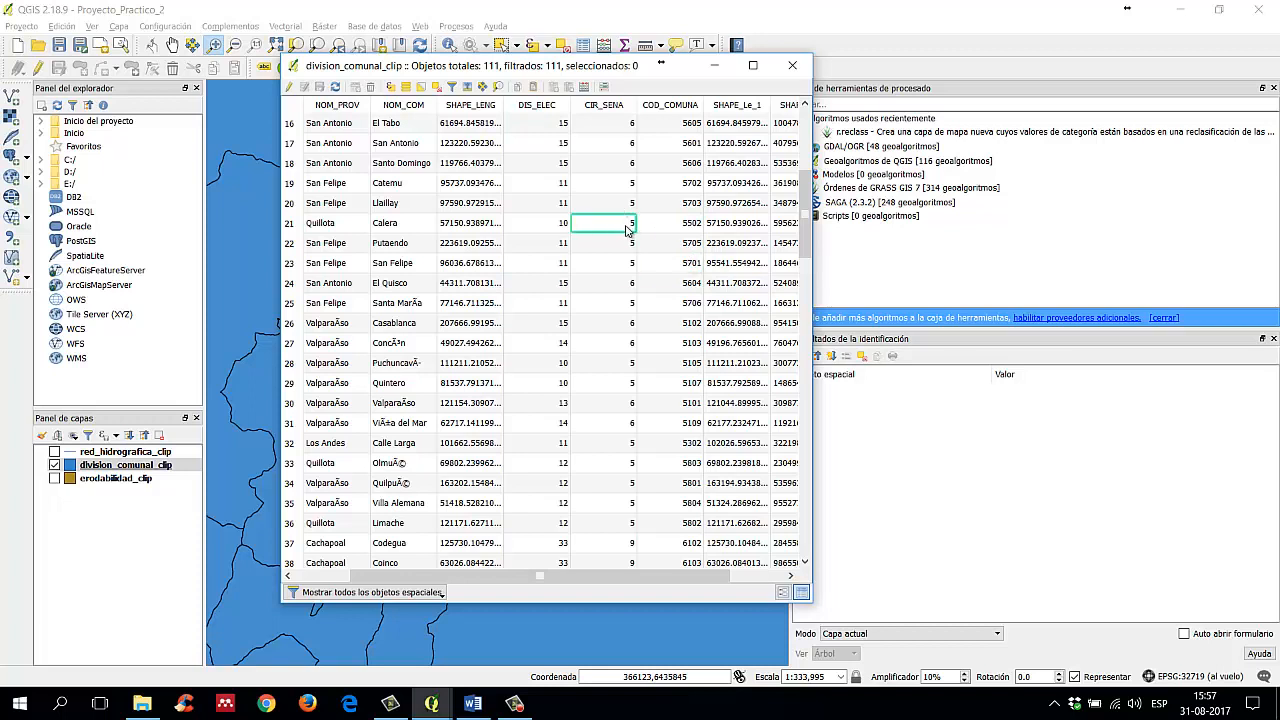
pyautogui.click(706, 207)
pyautogui.click(657, 202)
pyautogui.click(683, 226)
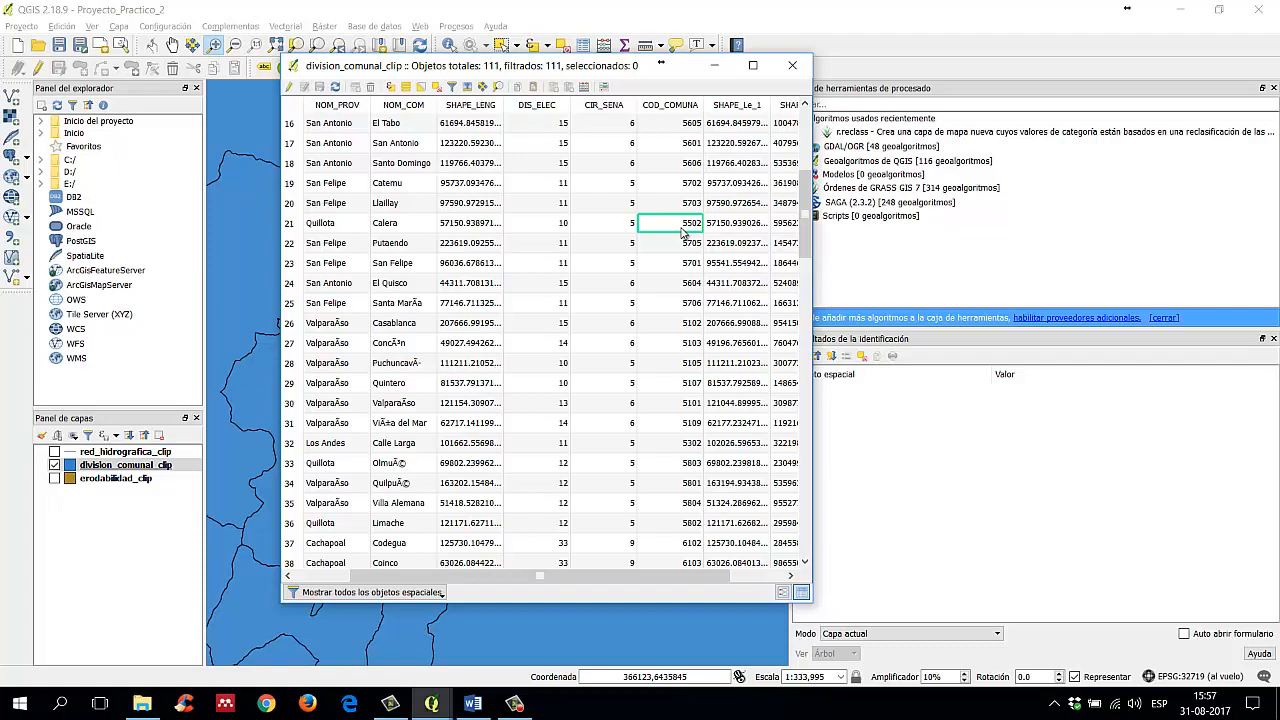
# Step: Undock the digitizing toolbar onto the map and dock it back in its original place
pyautogui.moveTo(476, 73); pyautogui.dragTo(515, 117)
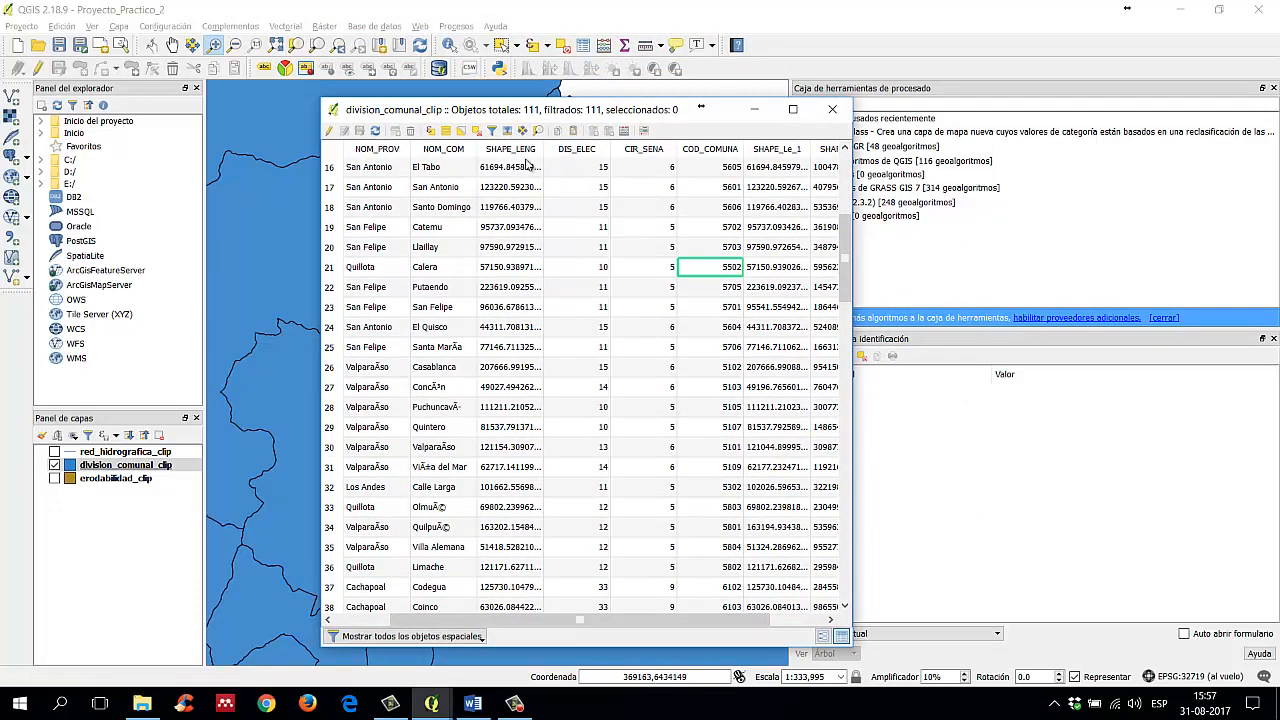
pyautogui.moveTo(556, 109); pyautogui.dragTo(271, 94)
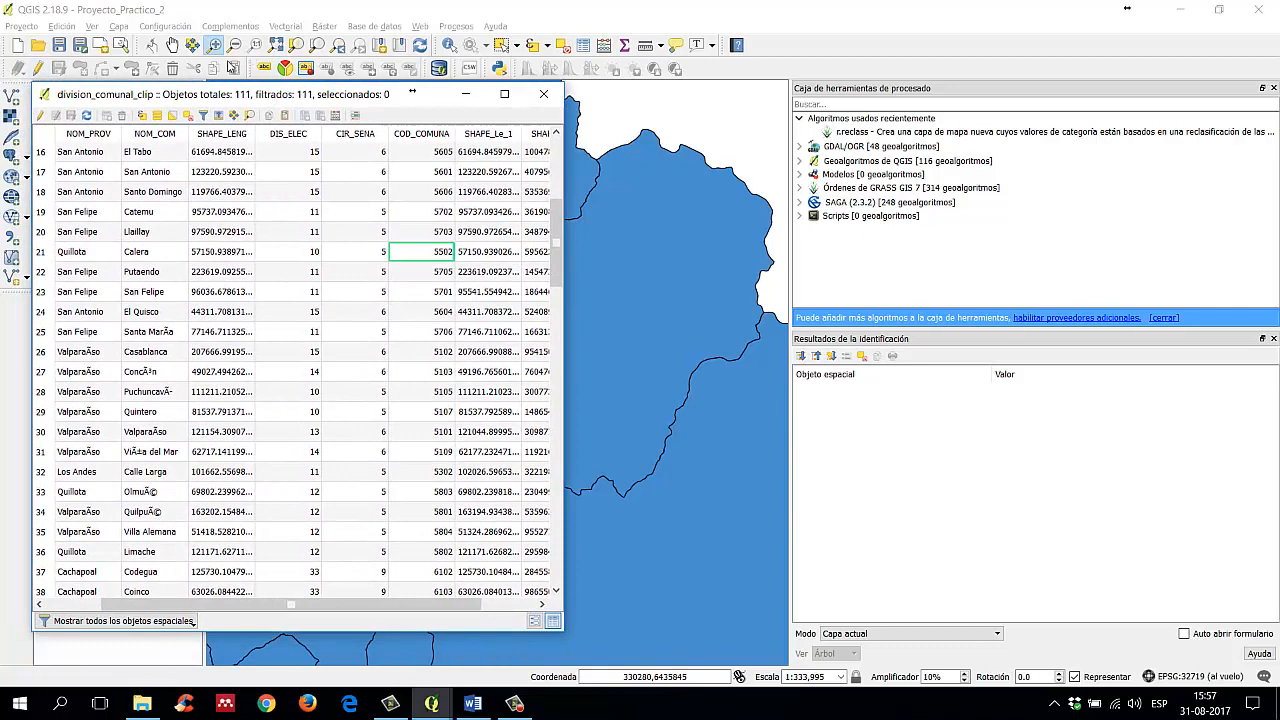
pyautogui.click(16, 80)
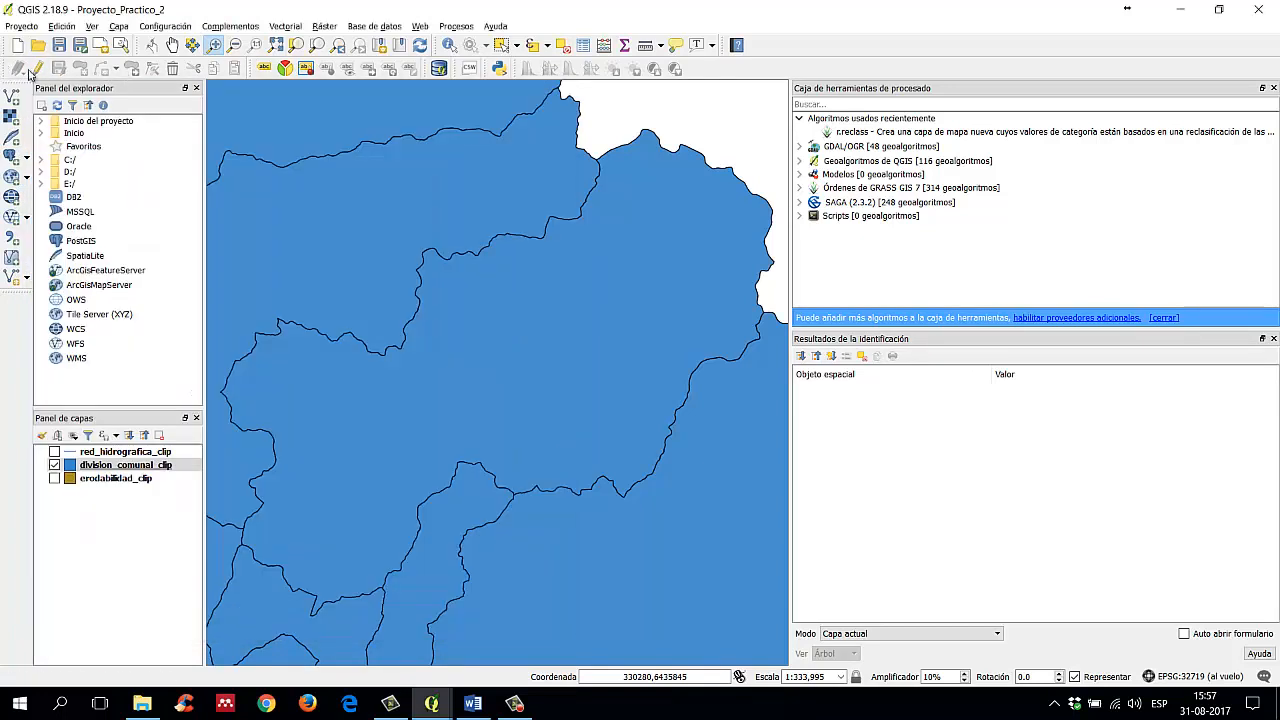
pyautogui.moveTo(30, 78); pyautogui.dragTo(358, 172)
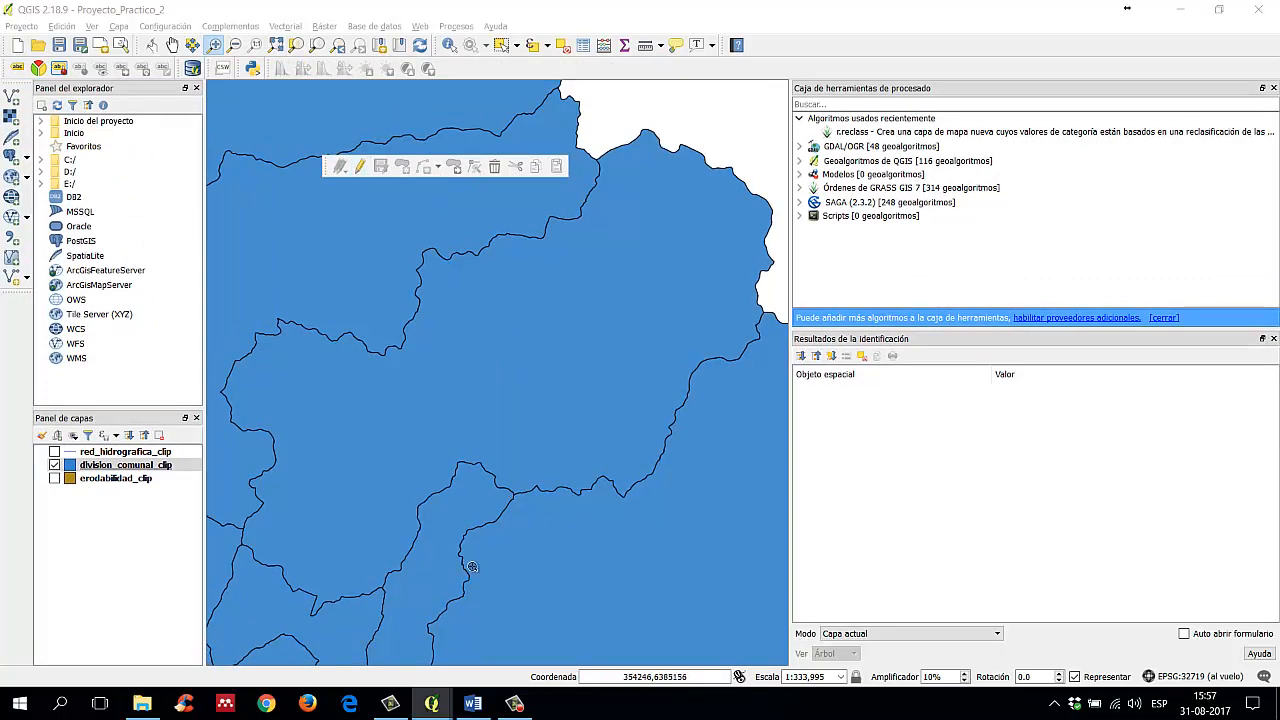
pyautogui.moveTo(328, 168); pyautogui.dragTo(8, 69)
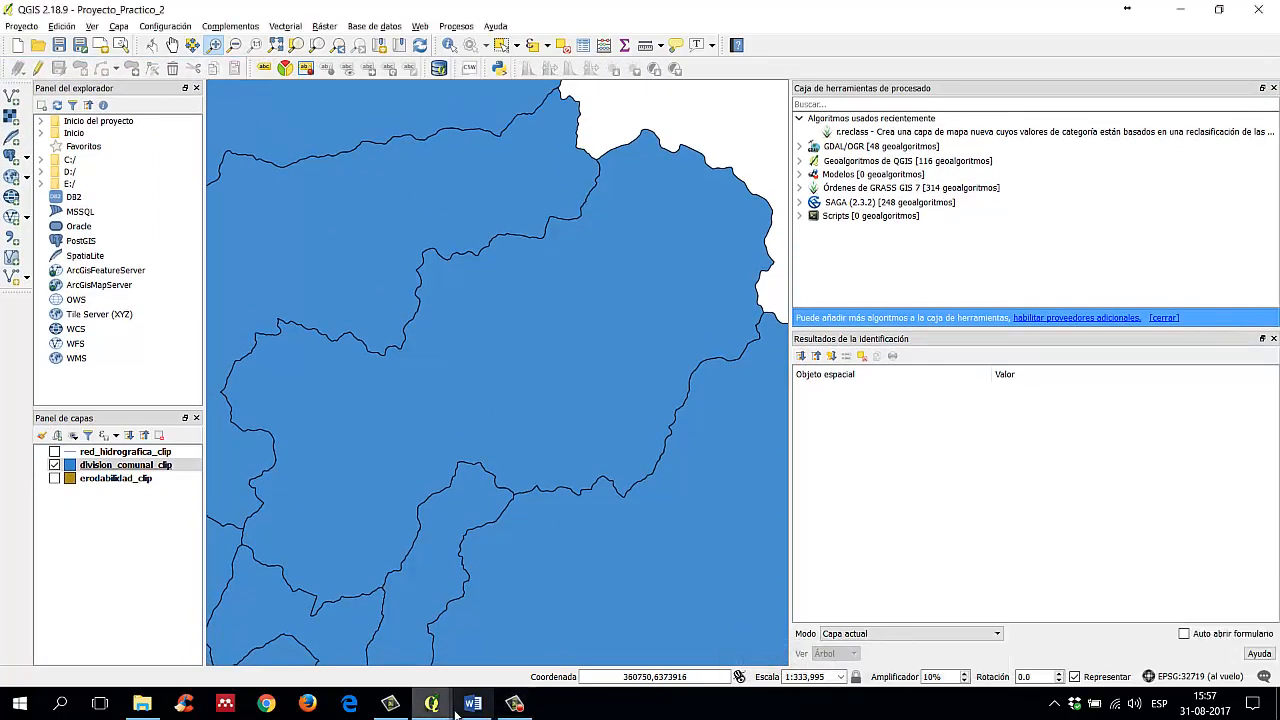
# Step: Bring the attribute table back to the front and turn on edit mode for division_comunal_clip
pyautogui.click(522, 630)
pyautogui.moveTo(210, 98); pyautogui.dragTo(478, 103)
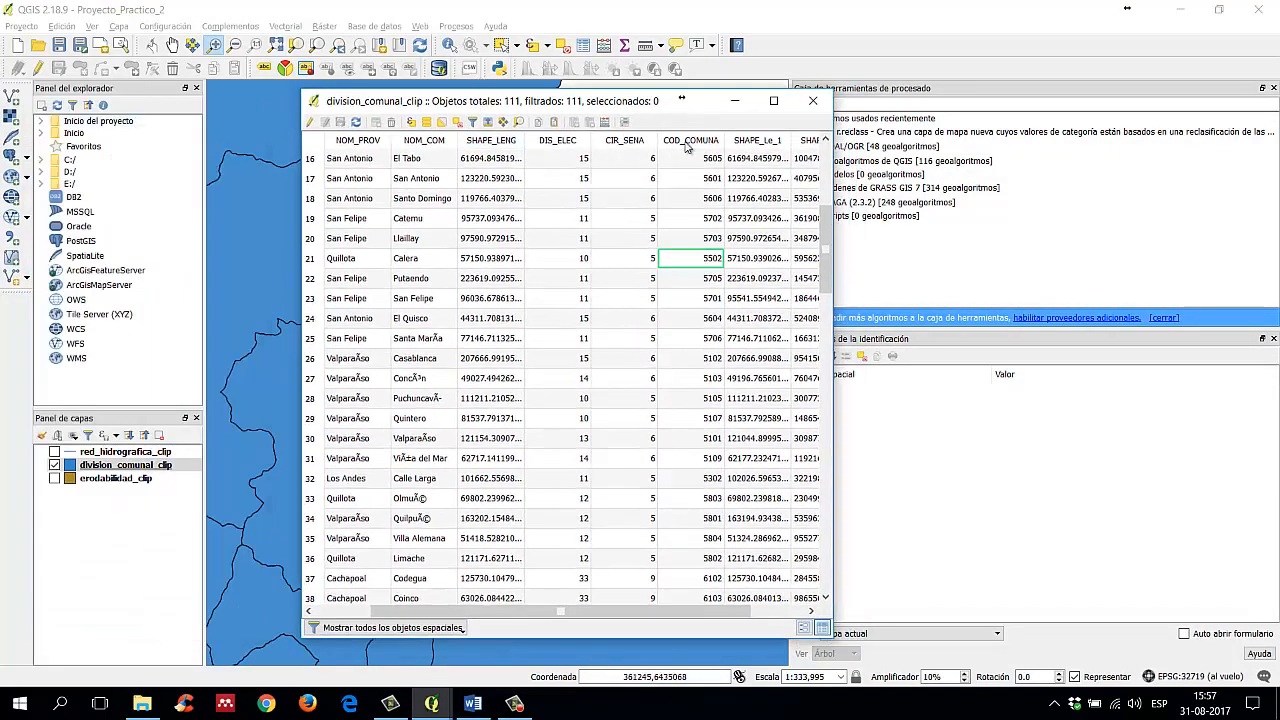
pyautogui.click(310, 122)
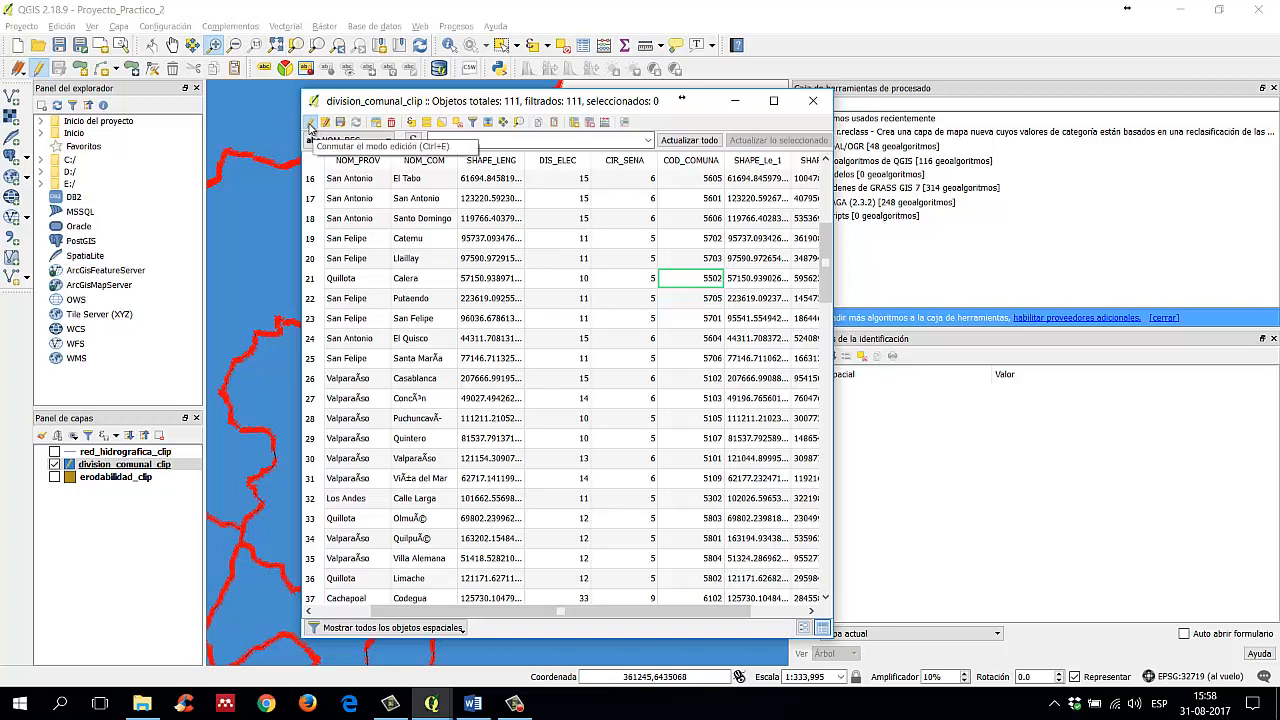
# Step: Switch edit mode for division_comunal_clip off and on again, and move the attribute table clear of the map
pyautogui.click(310, 122)
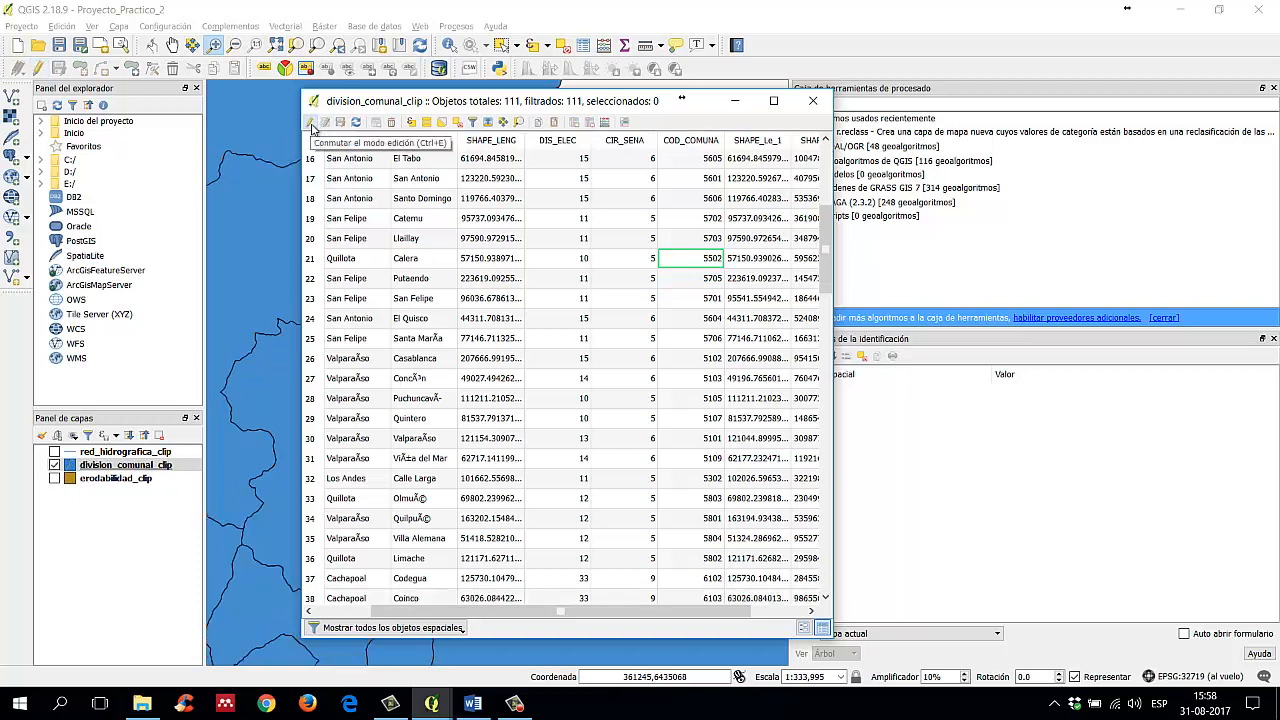
pyautogui.click(310, 122)
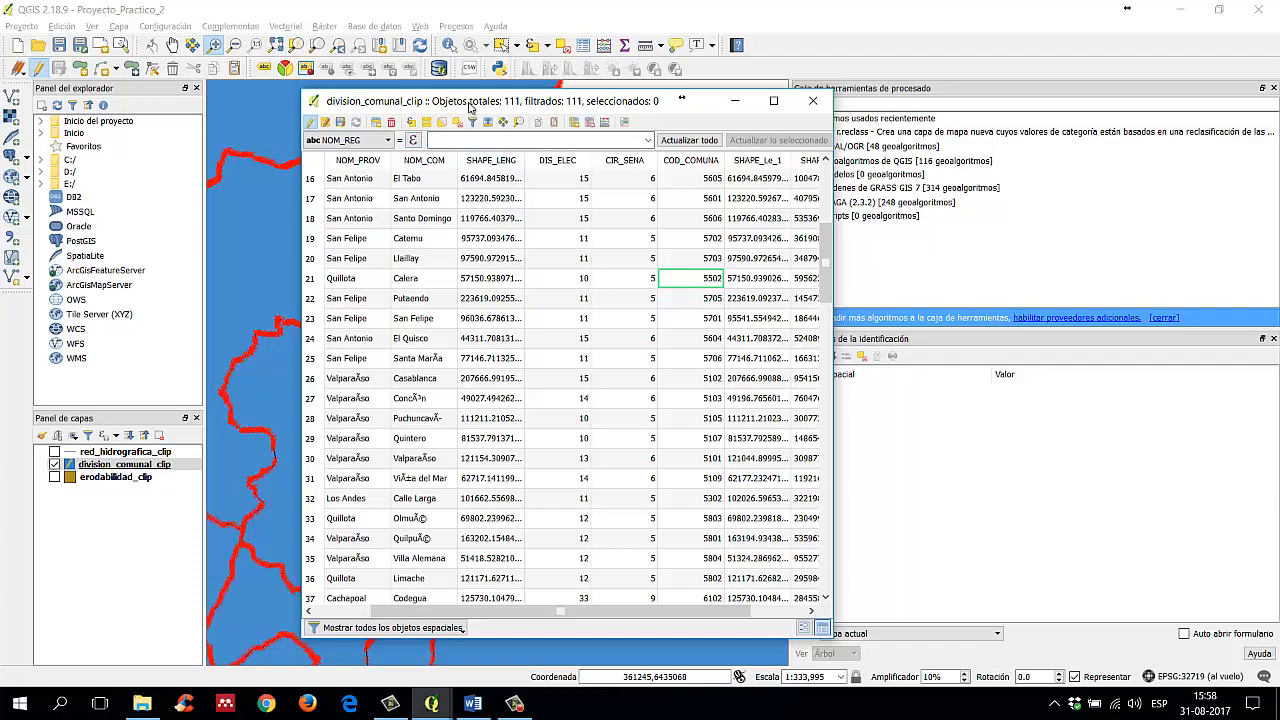
pyautogui.moveTo(441, 111); pyautogui.dragTo(927, 51)
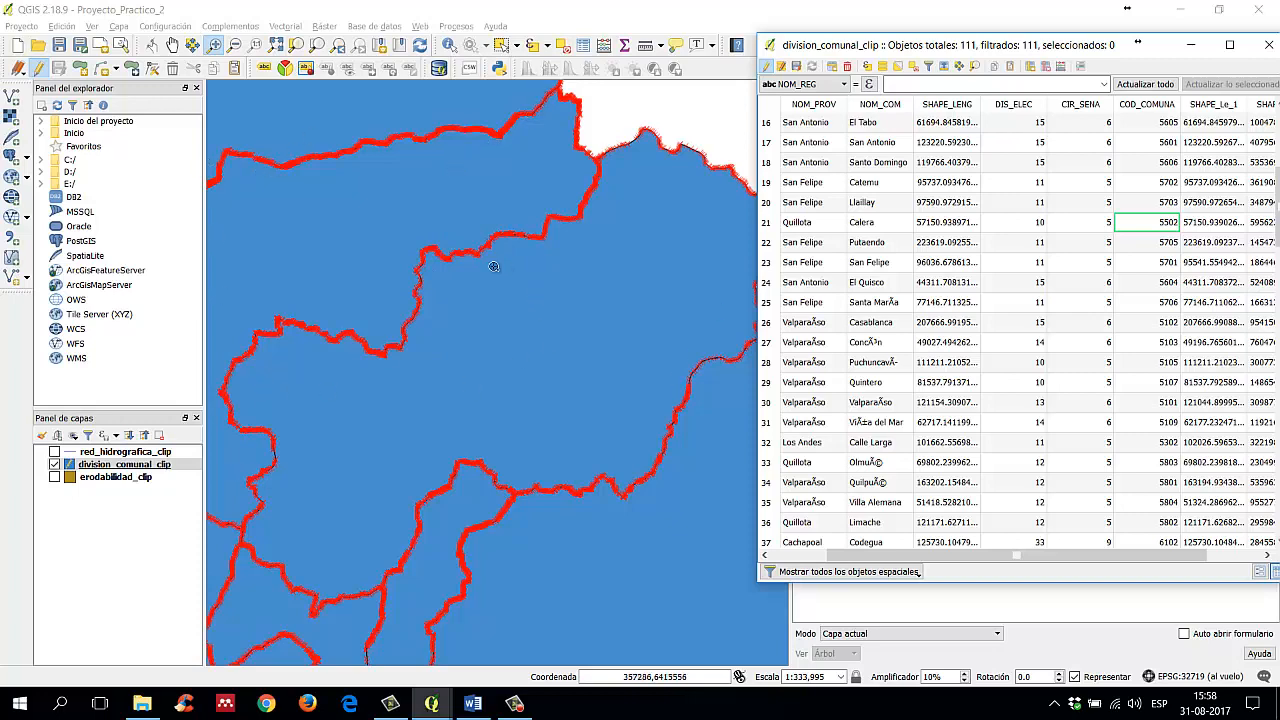
# Step: Examine the edit vertices along a commune boundary up close and restore the map to its full extent
pyautogui.moveTo(455, 240); pyautogui.dragTo(486, 263)
pyautogui.moveTo(416, 300); pyautogui.dragTo(522, 393)
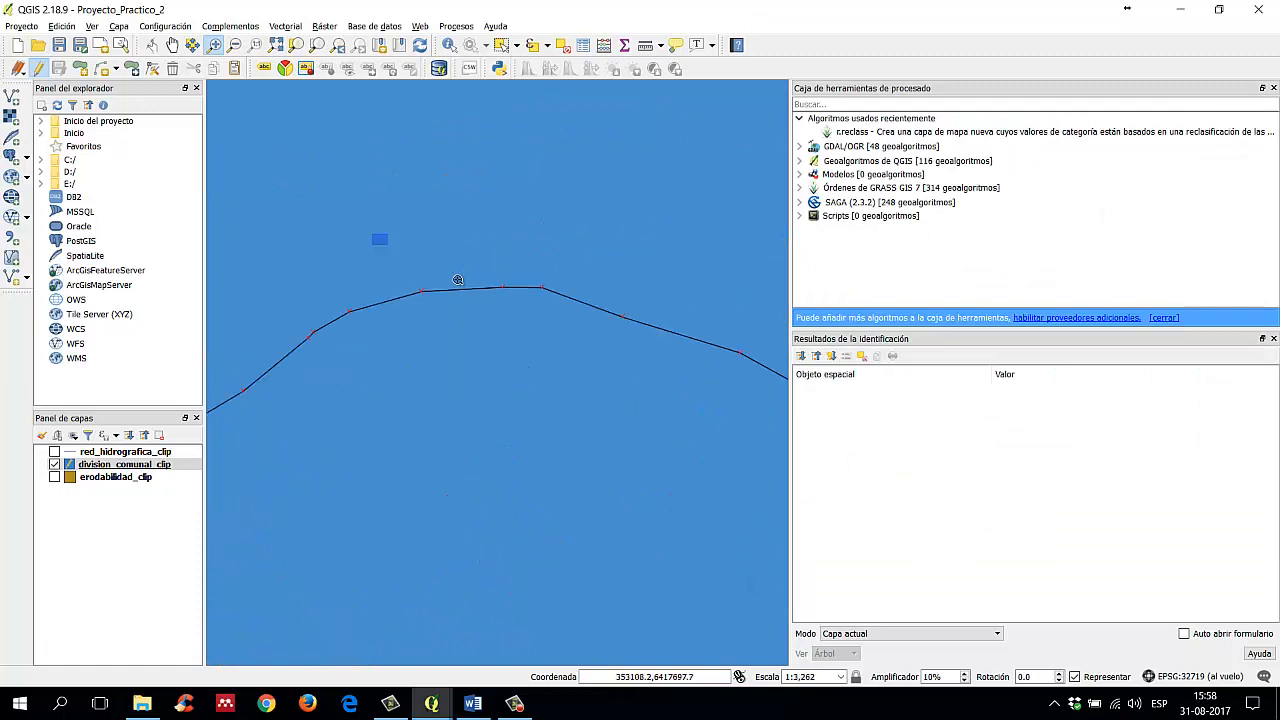
pyautogui.moveTo(372, 234); pyautogui.dragTo(554, 352)
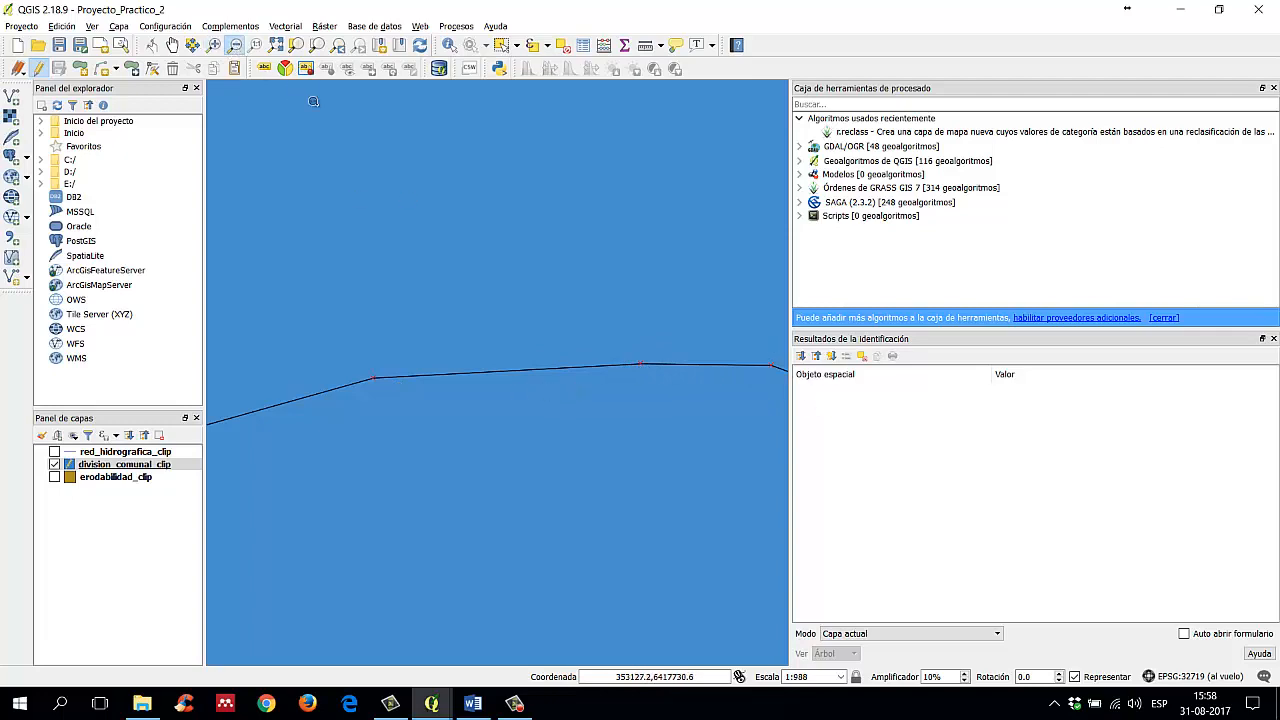
pyautogui.click(275, 45)
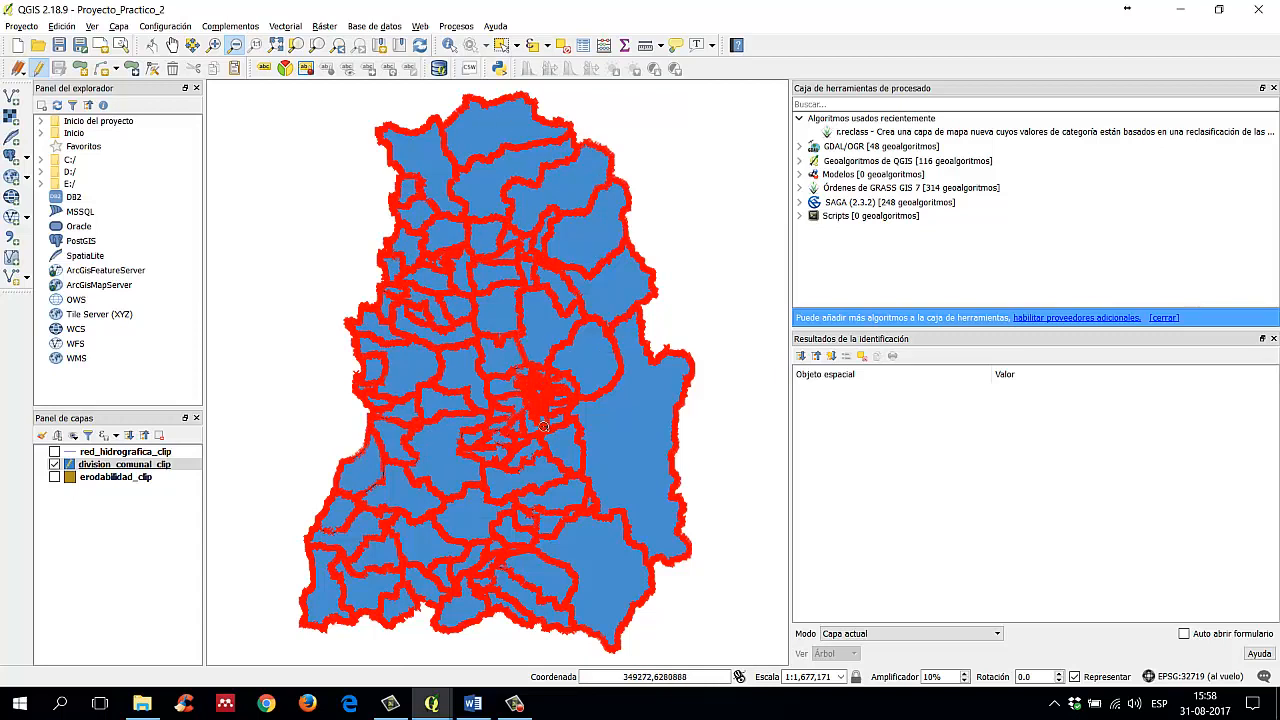
pyautogui.click(367, 326)
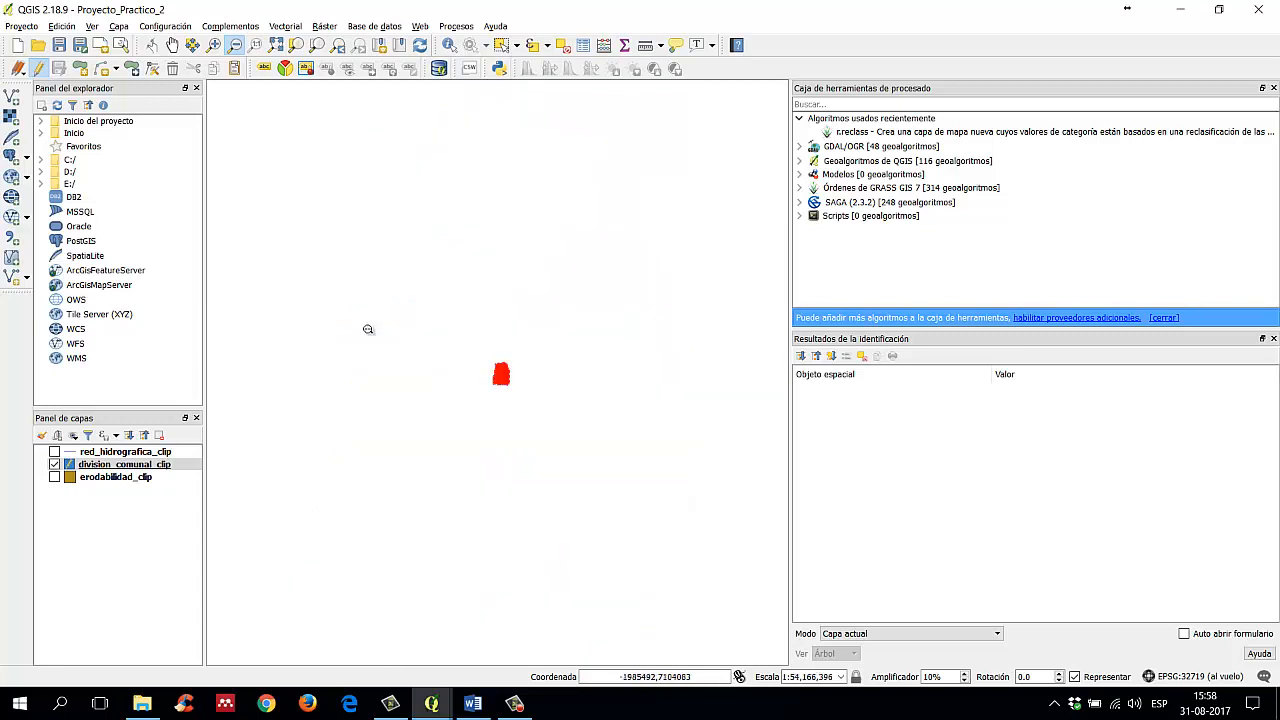
pyautogui.click(276, 45)
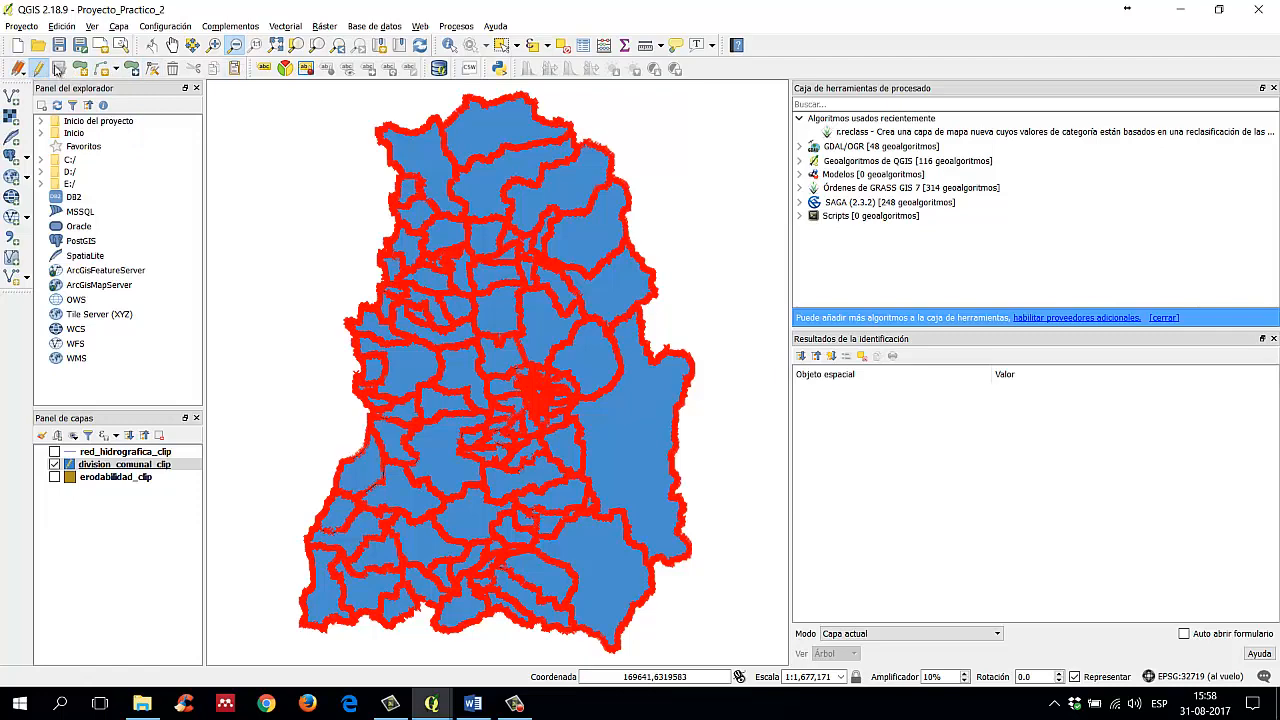
# Step: Bring the division_comunal_clip attribute table back to the front and reposition it beside the communes on the map
pyautogui.click(431, 704)
pyautogui.click(510, 620)
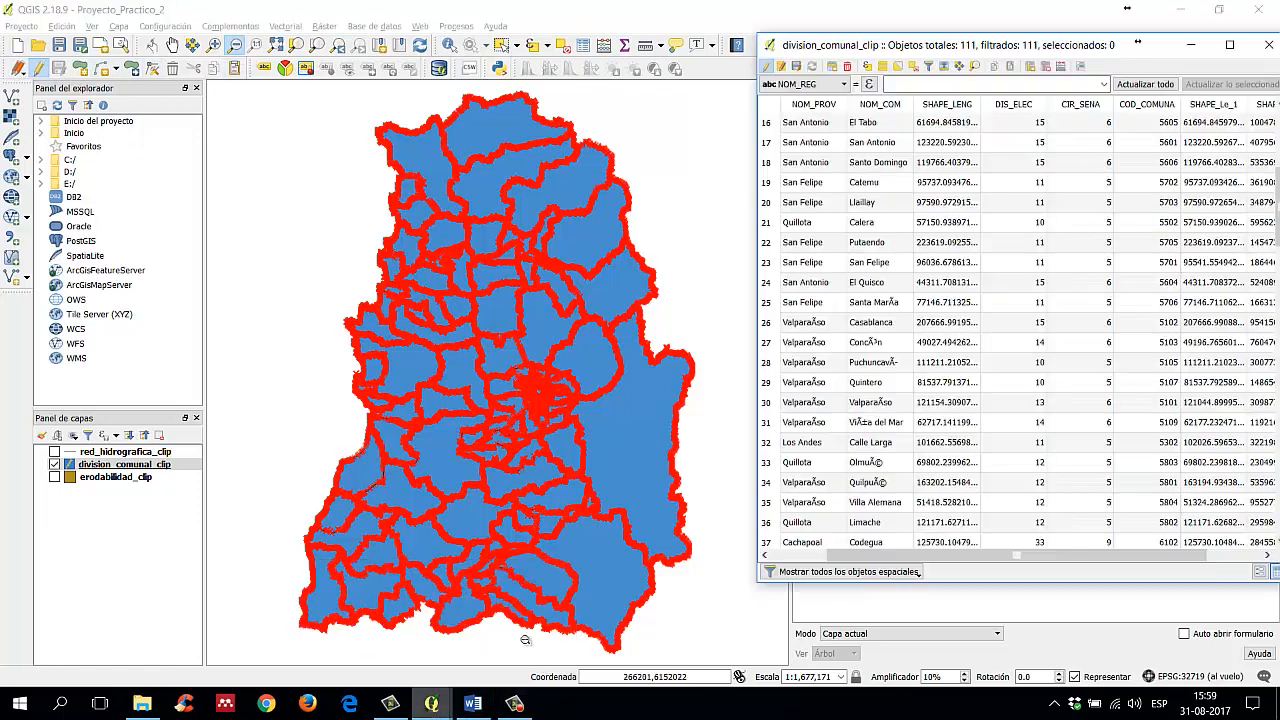
pyautogui.moveTo(889, 46); pyautogui.dragTo(750, 108)
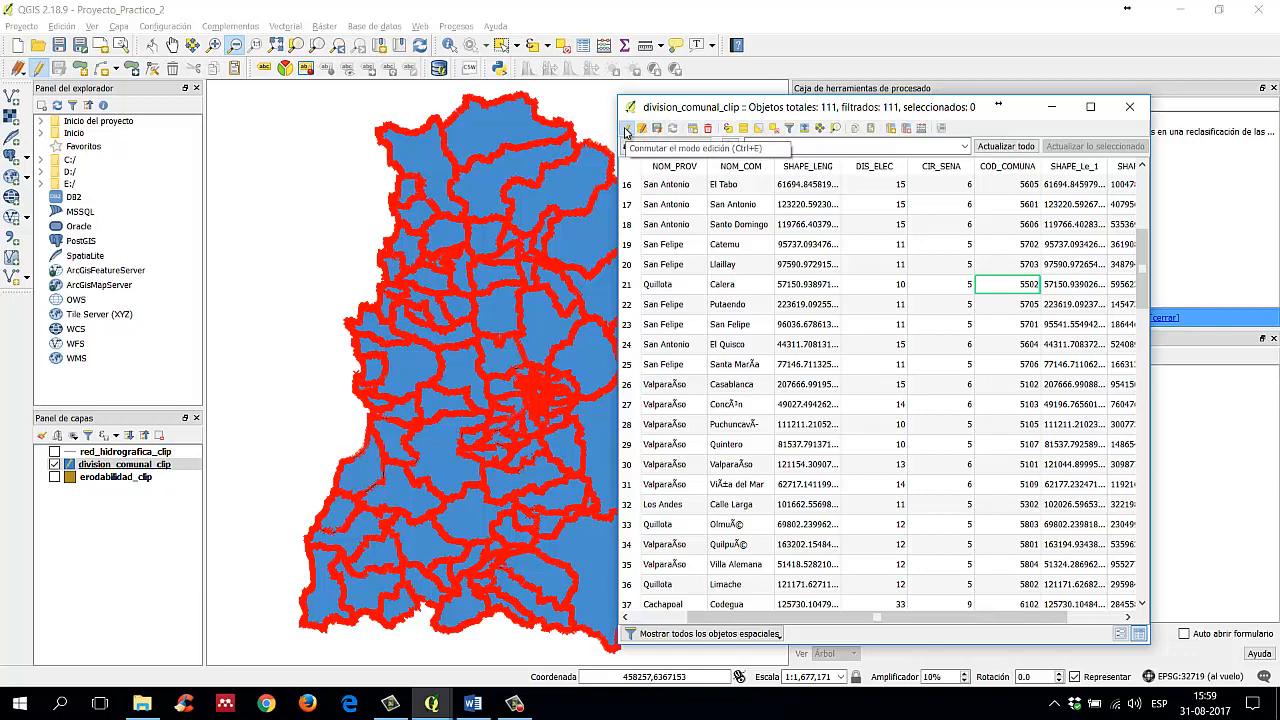
# Step: Toggle edit mode for division_comunal_clip off and back on to compare how the map and table look
pyautogui.click(626, 131)
pyautogui.click(626, 131)
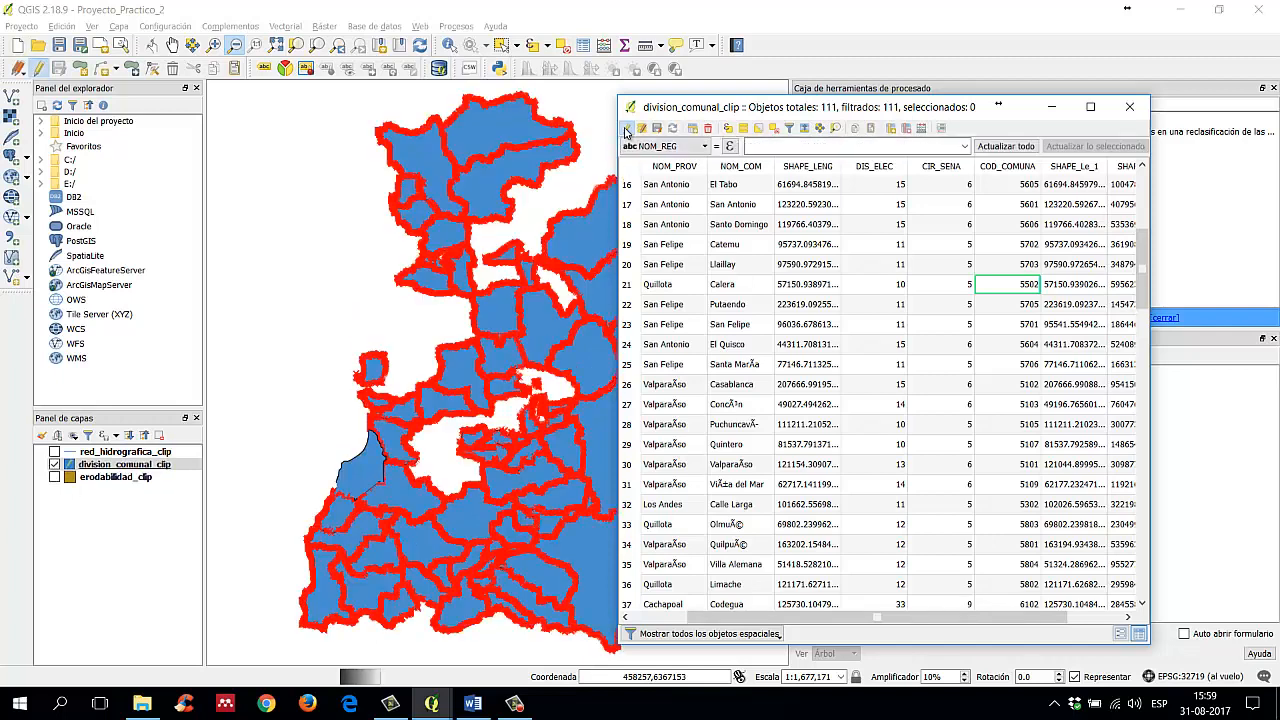
pyautogui.click(626, 131)
pyautogui.click(626, 131)
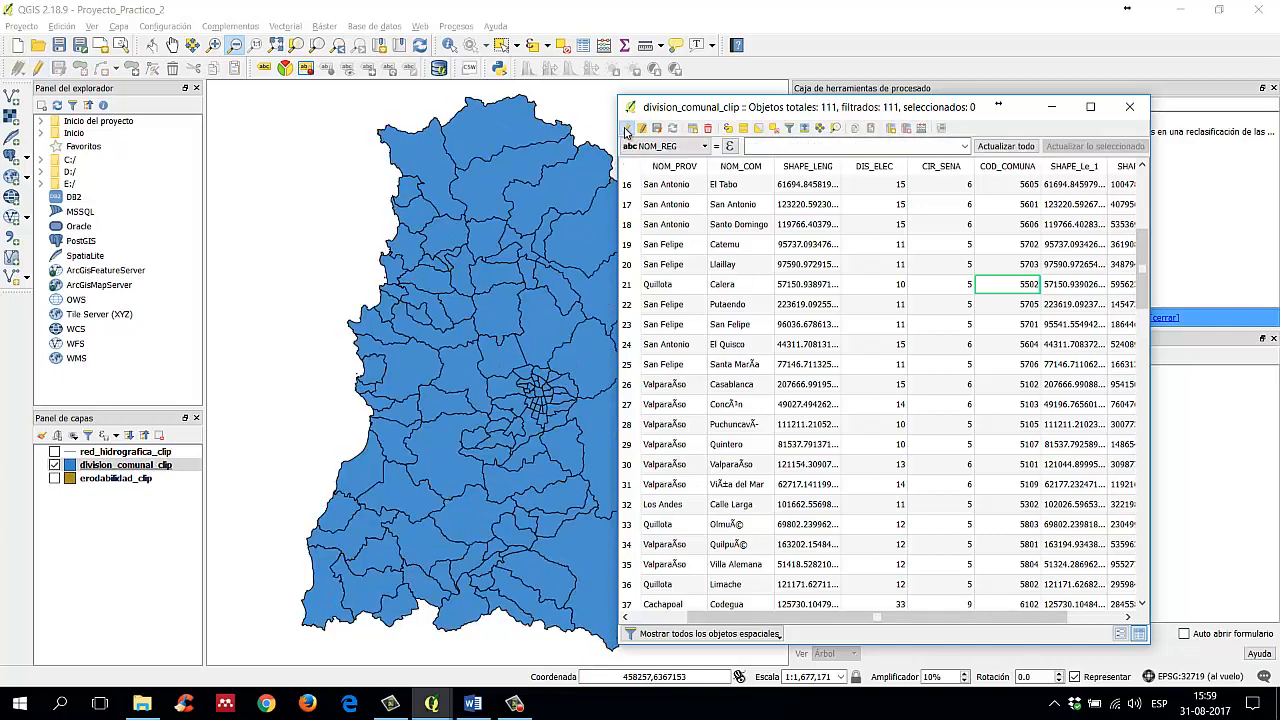
pyautogui.click(626, 131)
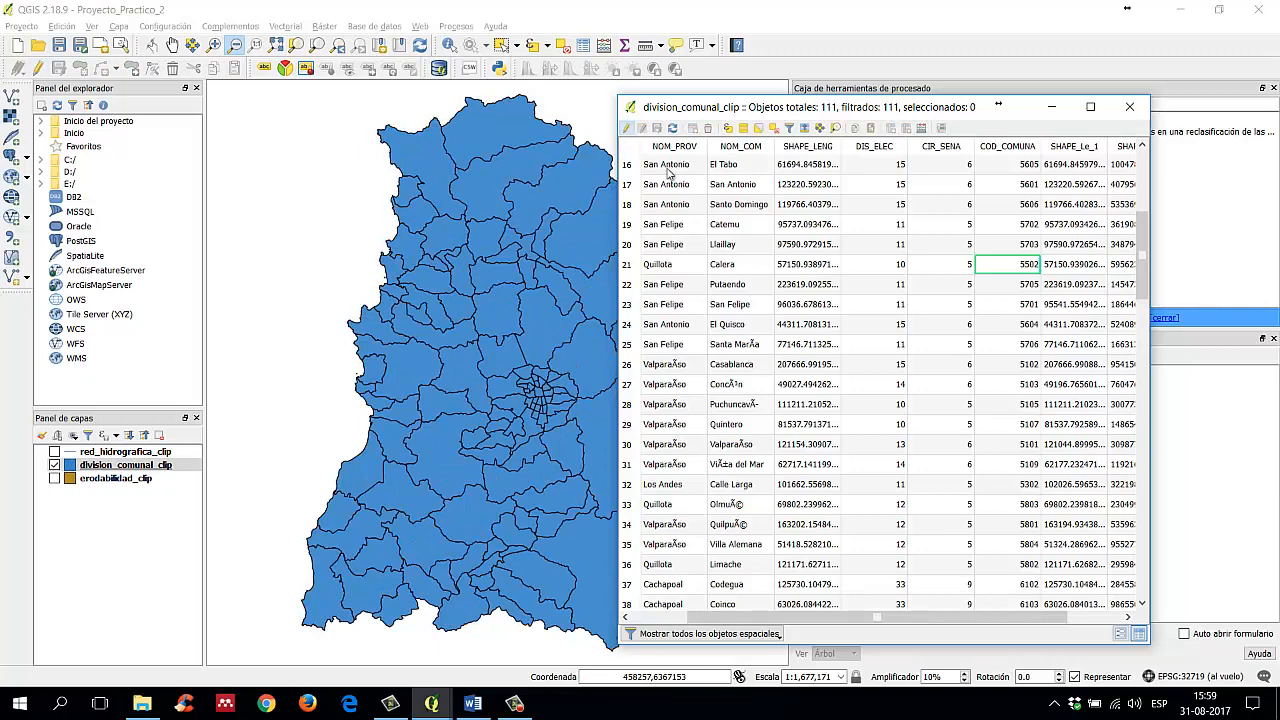
pyautogui.click(626, 128)
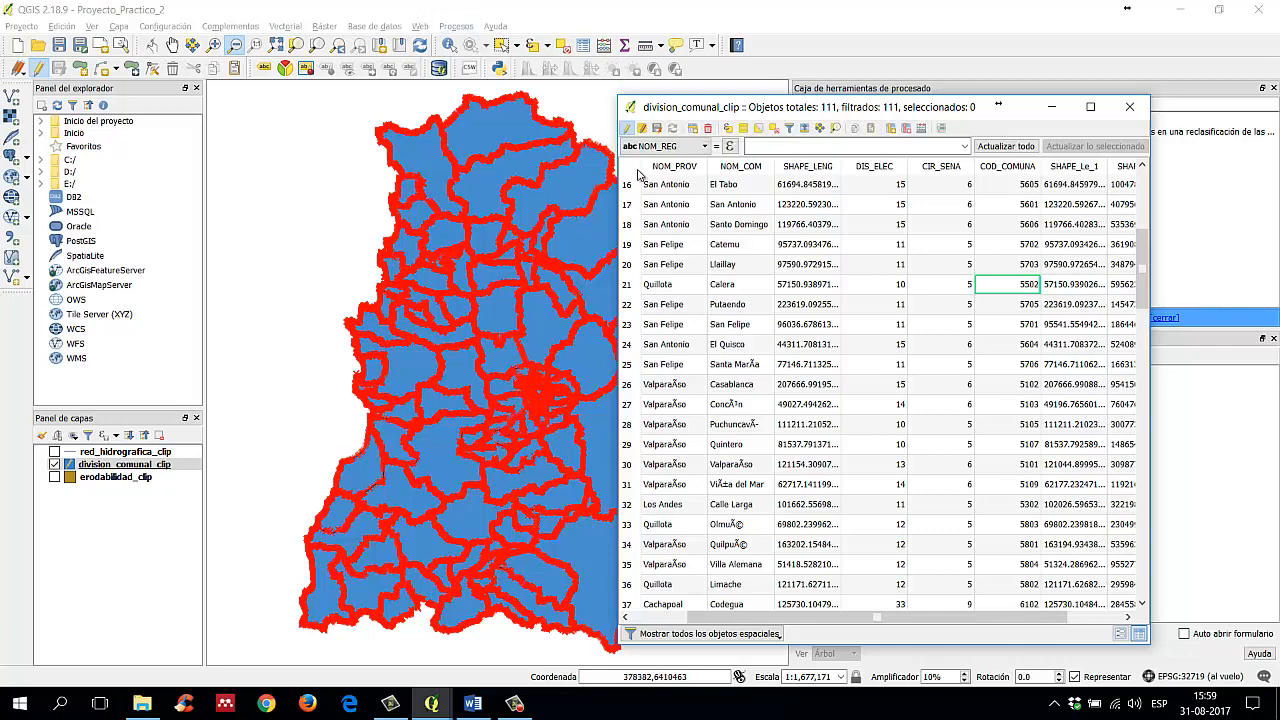
# Step: Select the consecutive attribute table rows from Cabildo through Quillota
pyautogui.scroll(5, 748, 300)
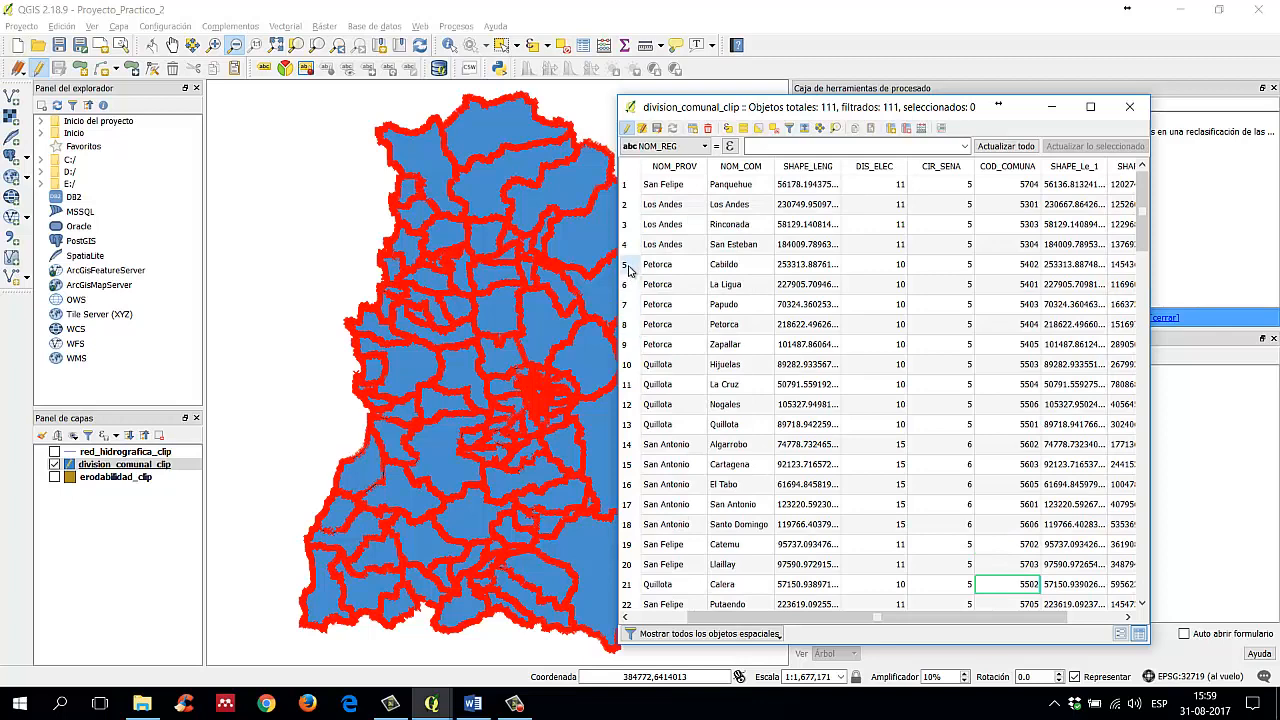
pyautogui.moveTo(628, 268); pyautogui.dragTo(622, 386)
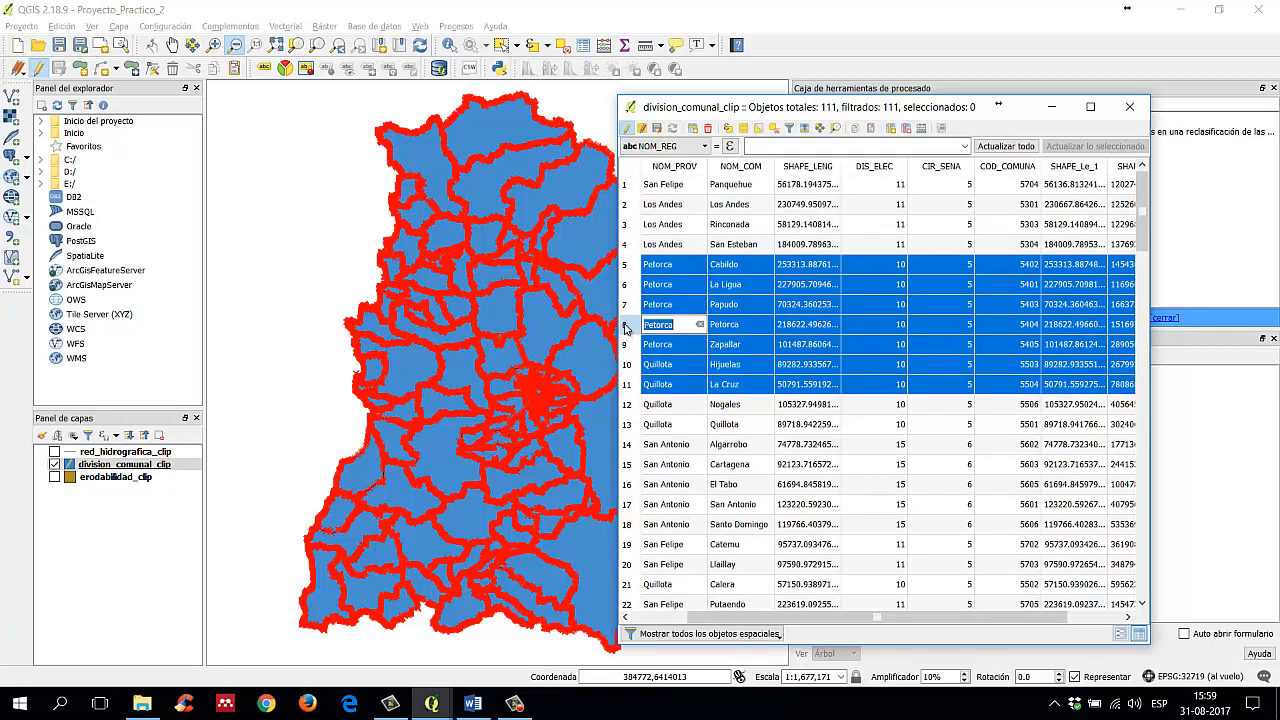
pyautogui.moveTo(626, 328); pyautogui.dragTo(632, 425)
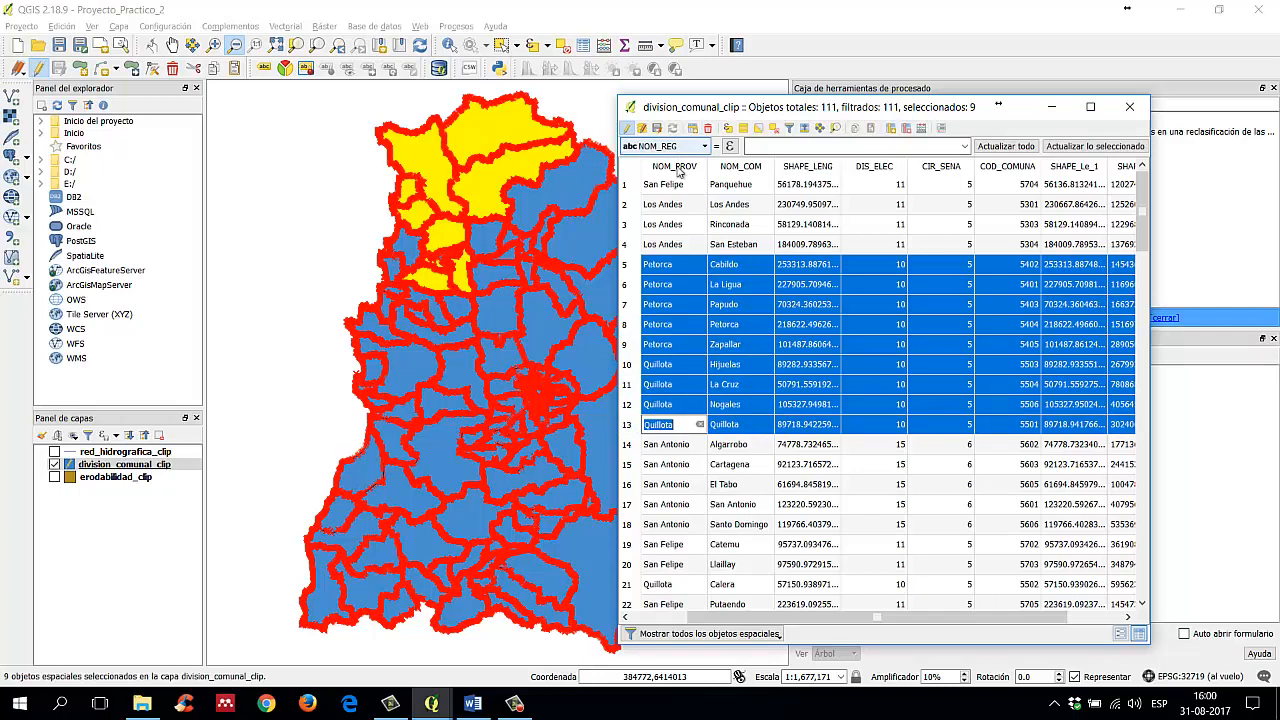
# Step: Sort the attribute table by NOM_PROV in descending order and select all Quillota and Petorca rows
pyautogui.click(680, 167)
pyautogui.click(688, 168)
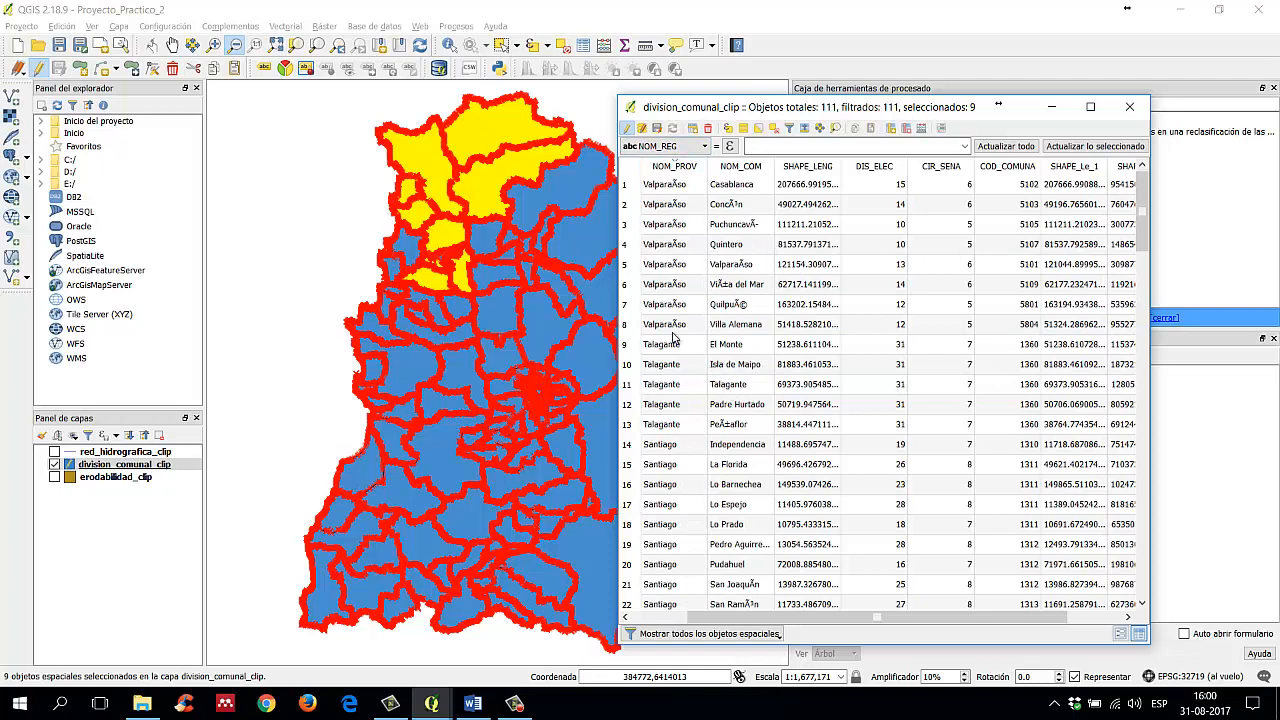
pyautogui.scroll(-5, 686, 316)
pyautogui.scroll(-12, 686, 316)
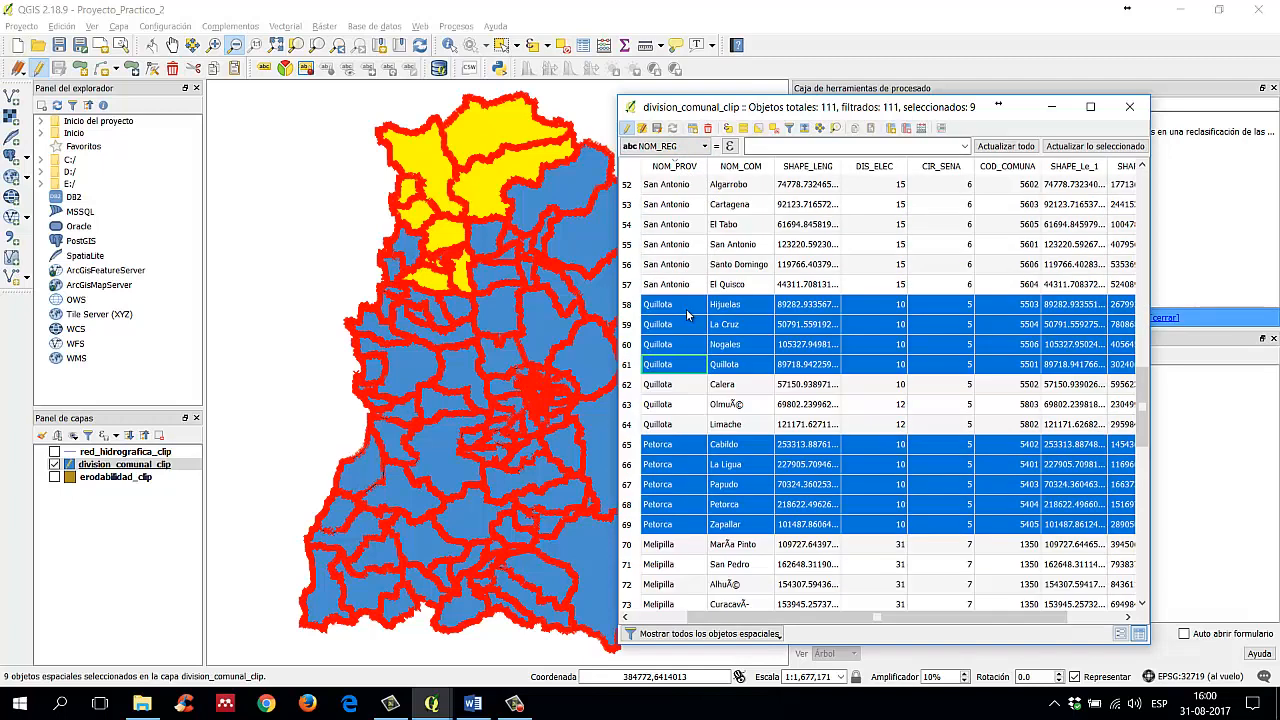
pyautogui.doubleClick(718, 326)
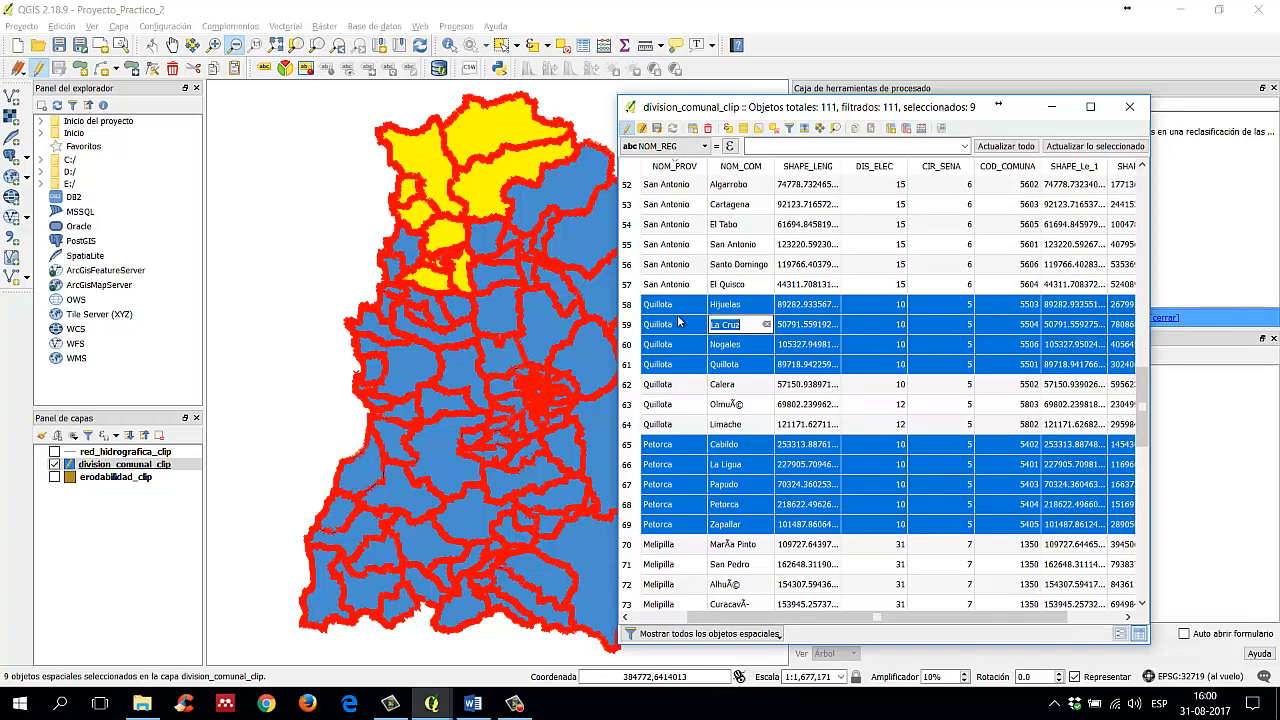
pyautogui.moveTo(637, 310); pyautogui.dragTo(637, 527)
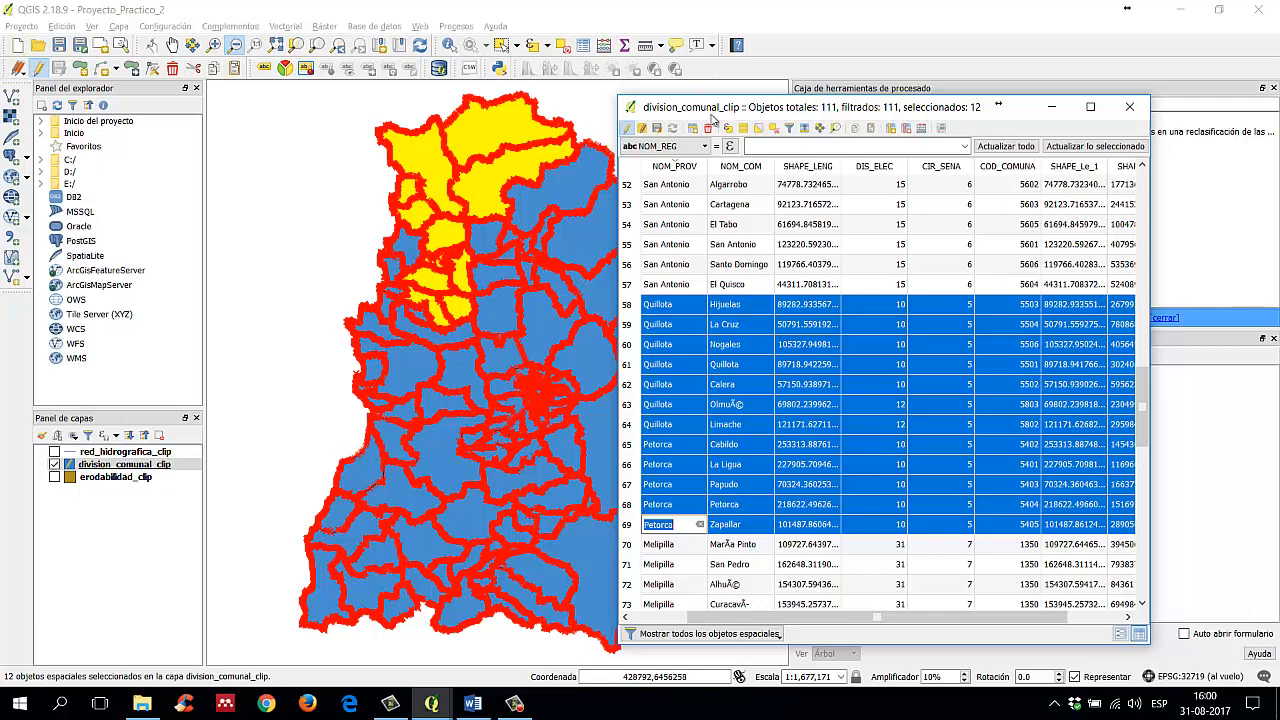
# Step: Delete the selected Quillota and Petorca communes, and stop editing while discarding the changes
pyautogui.click(708, 129)
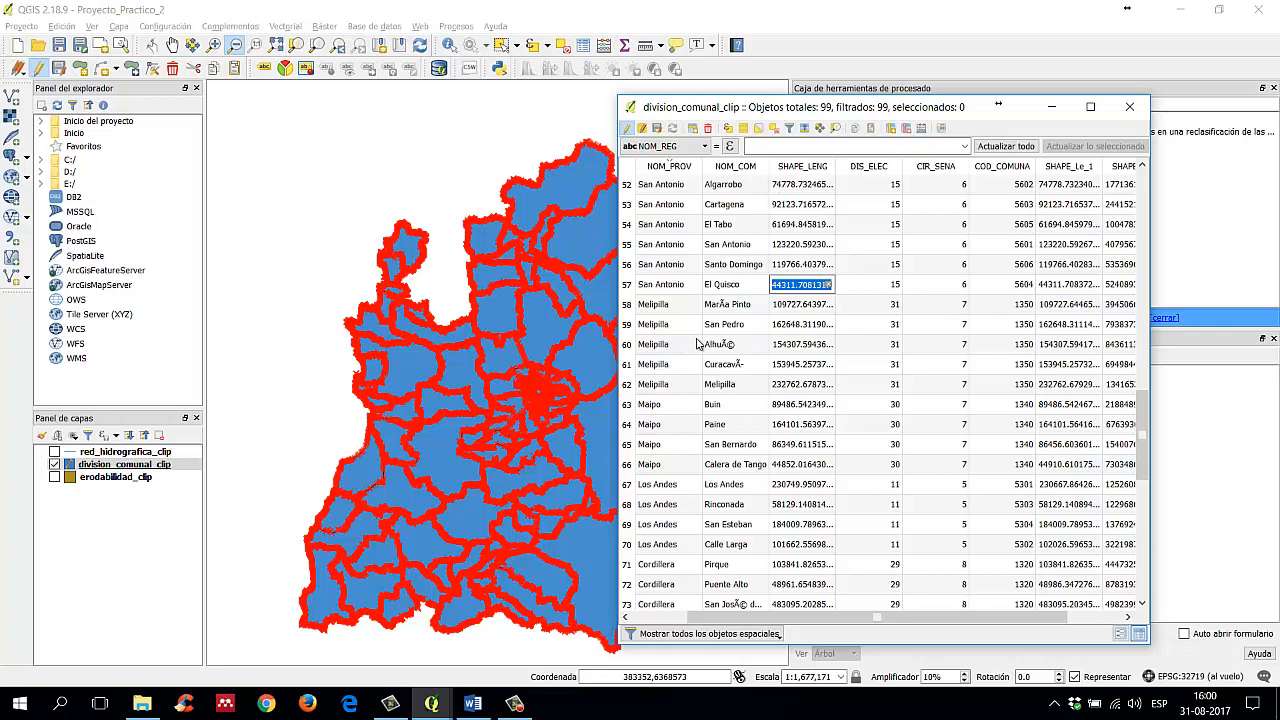
pyautogui.click(627, 133)
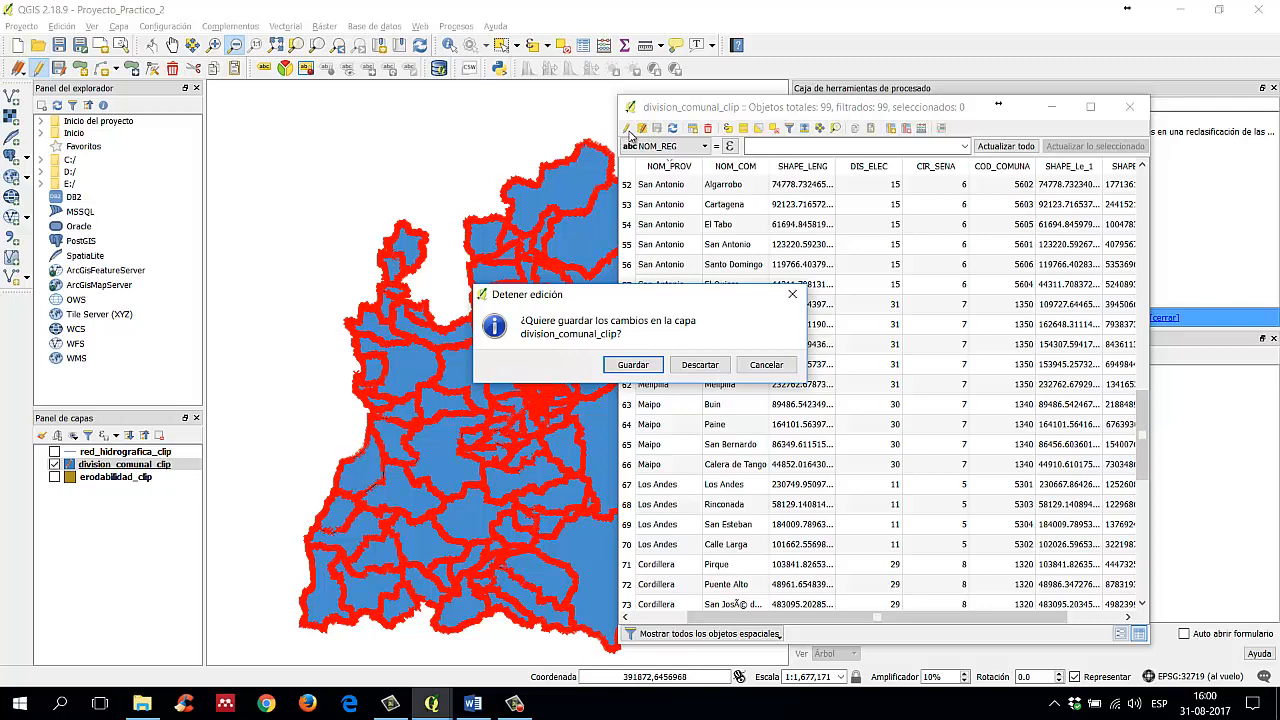
pyautogui.click(698, 365)
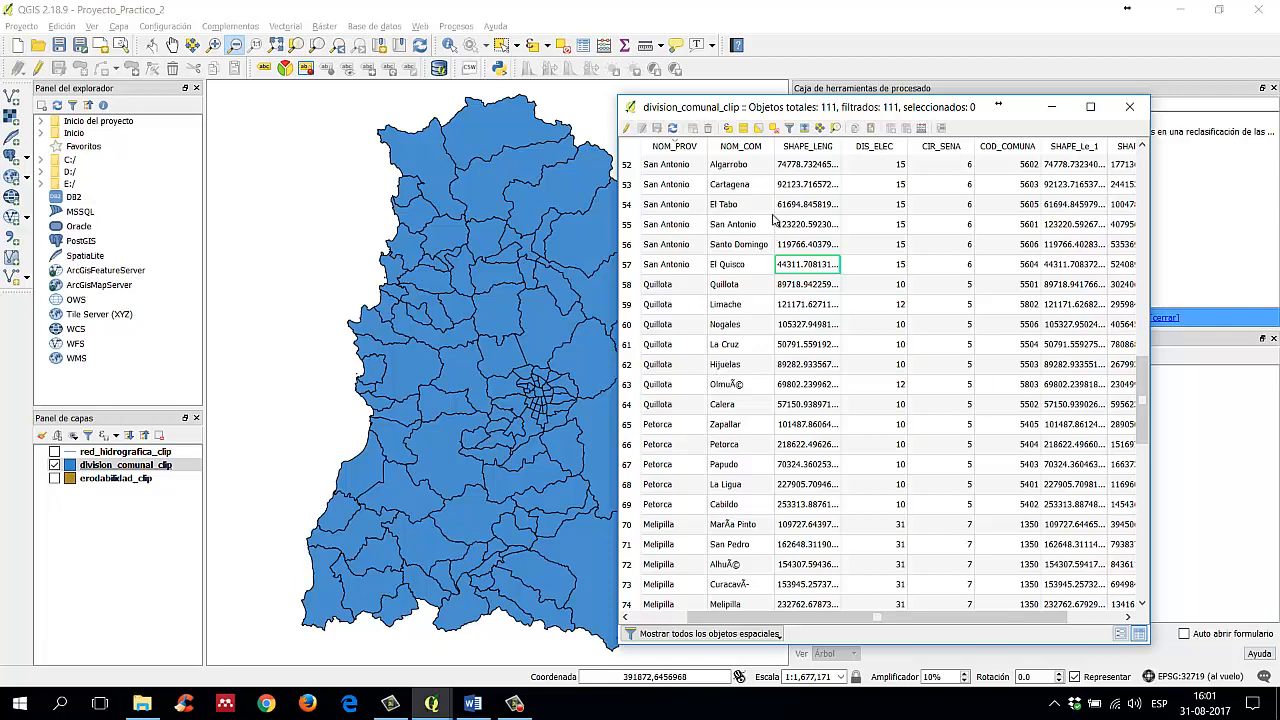
# Step: Turn edit mode back on and change the NOM_COM values San Antonio, Santo Domingo and El Quisco to SN, SD and EQ
pyautogui.click(628, 133)
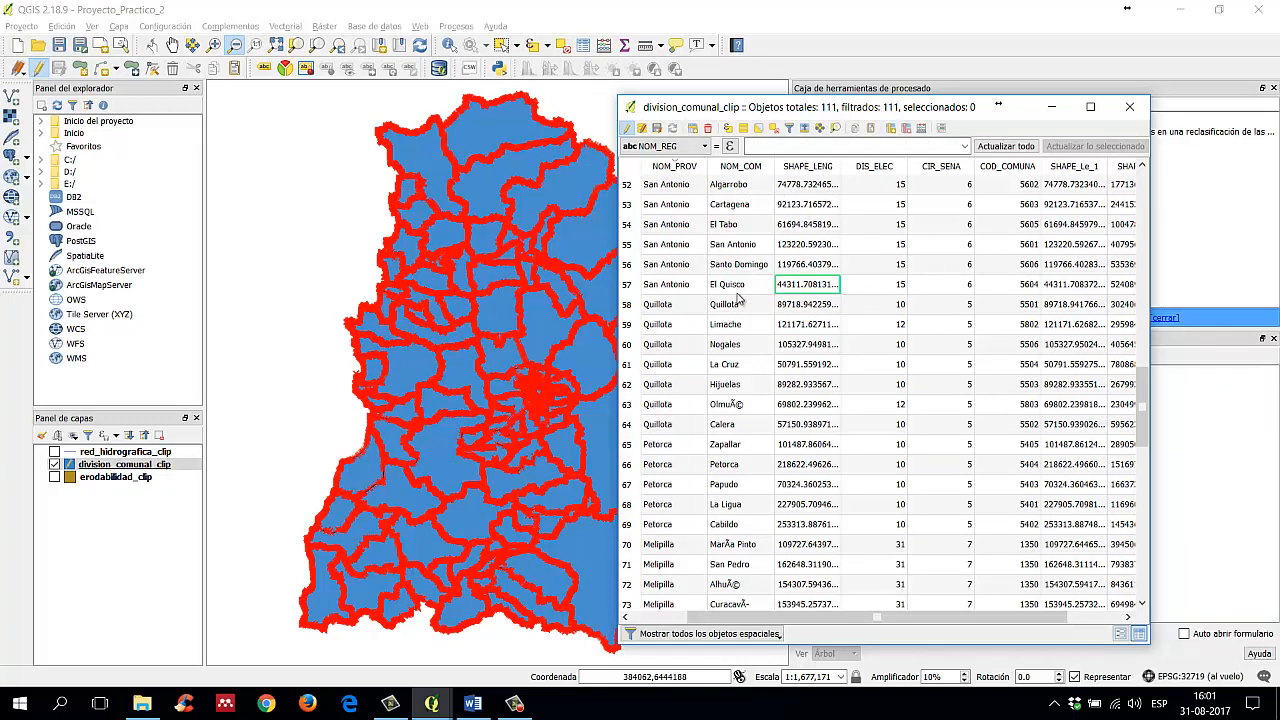
pyautogui.doubleClick(740, 244)
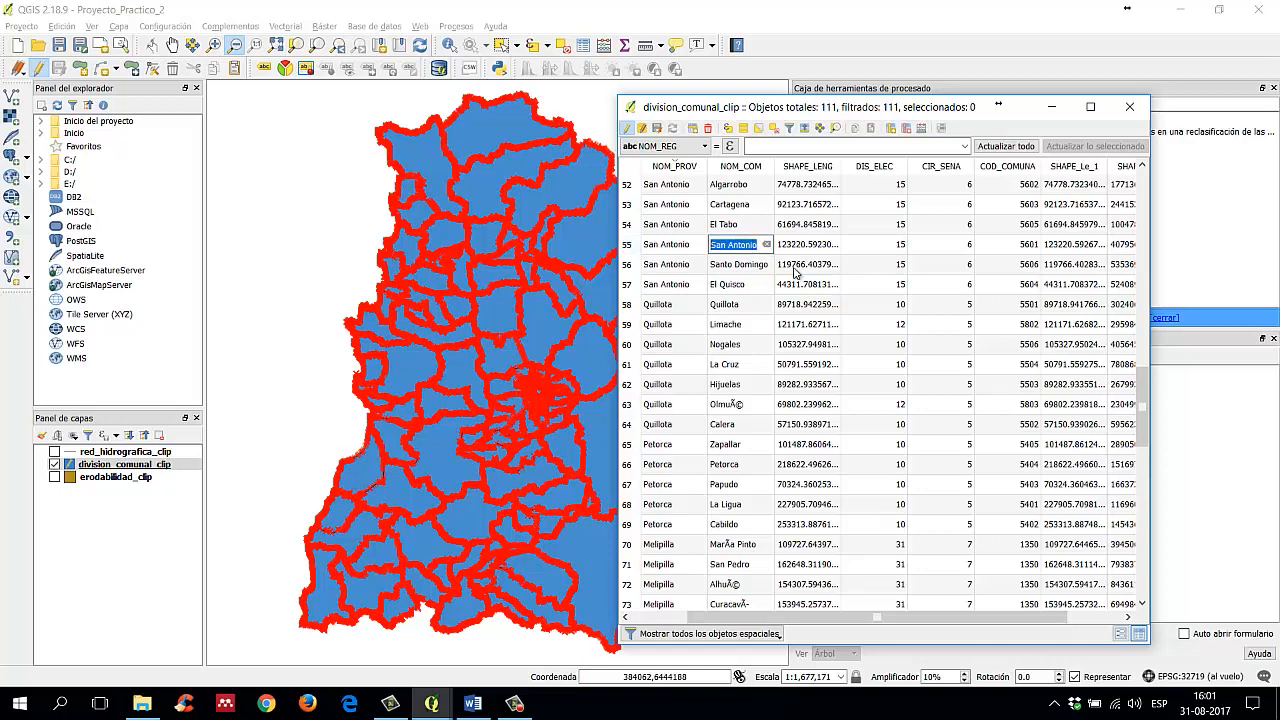
pyautogui.write('SN')
pyautogui.press('Down')
pyautogui.write('S')
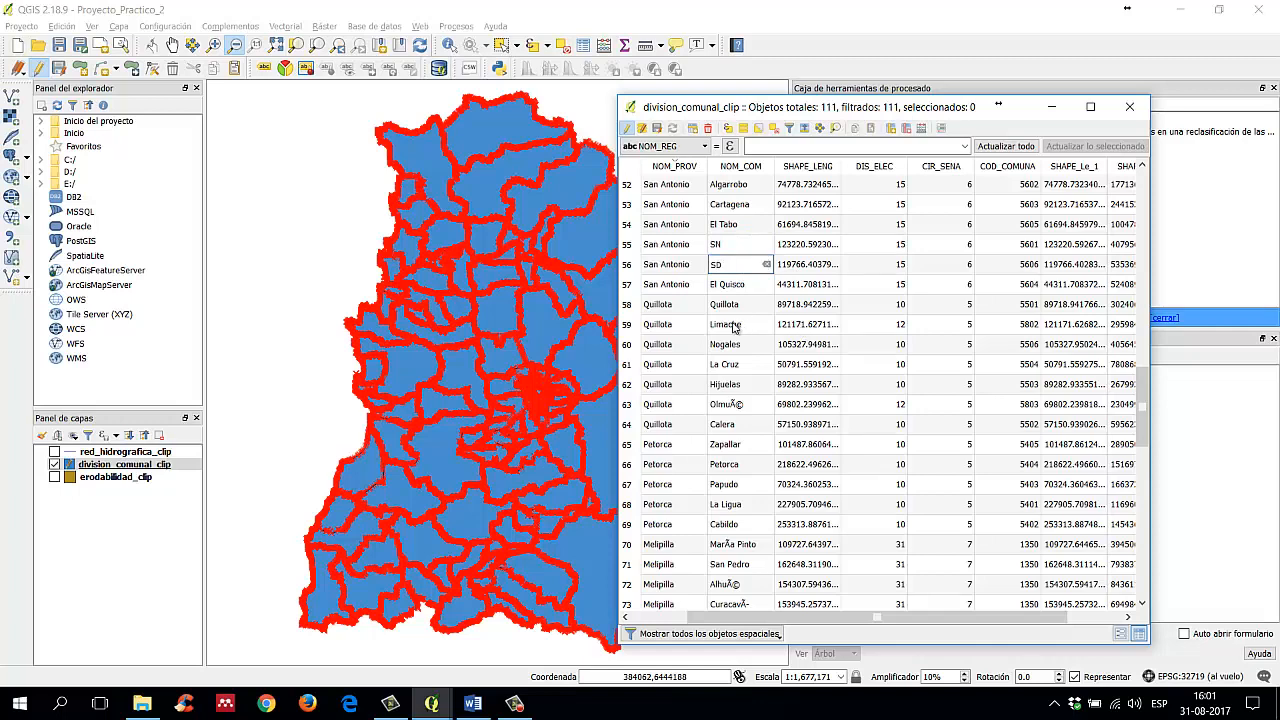
pyautogui.doubleClick(746, 286)
pyautogui.write('EQ')
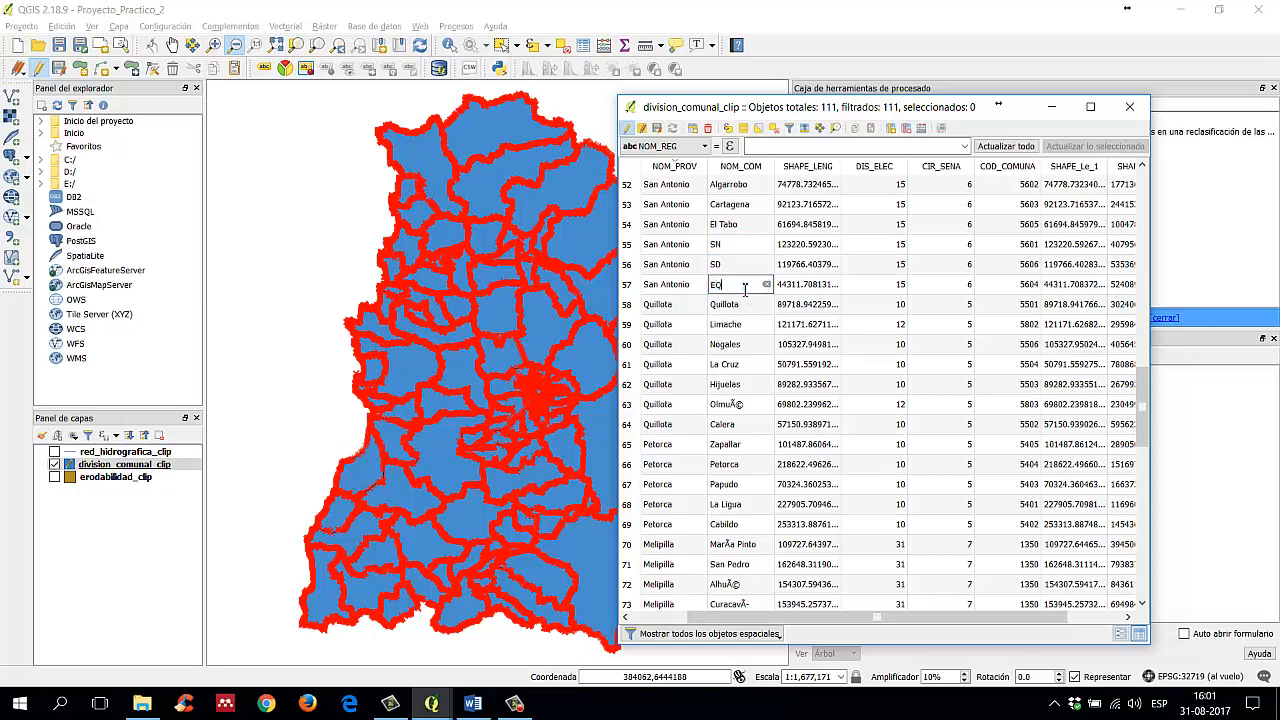
# Step: Set the El Tabo row's COD_COMUNA to 1 and the SD row's CIR_SENA to 5
pyautogui.doubleClick(738, 308)
pyautogui.doubleClick(745, 324)
pyautogui.doubleClick(749, 299)
pyautogui.click(887, 284)
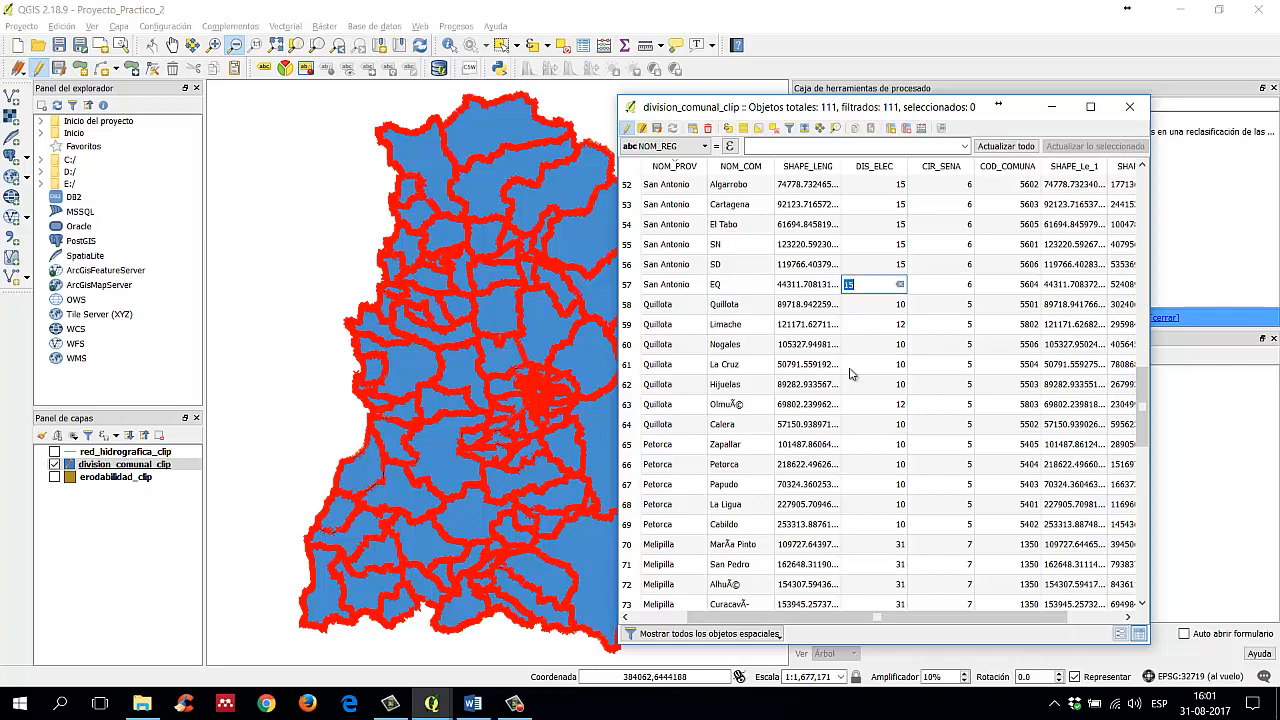
pyautogui.click(915, 250)
pyautogui.click(1034, 230)
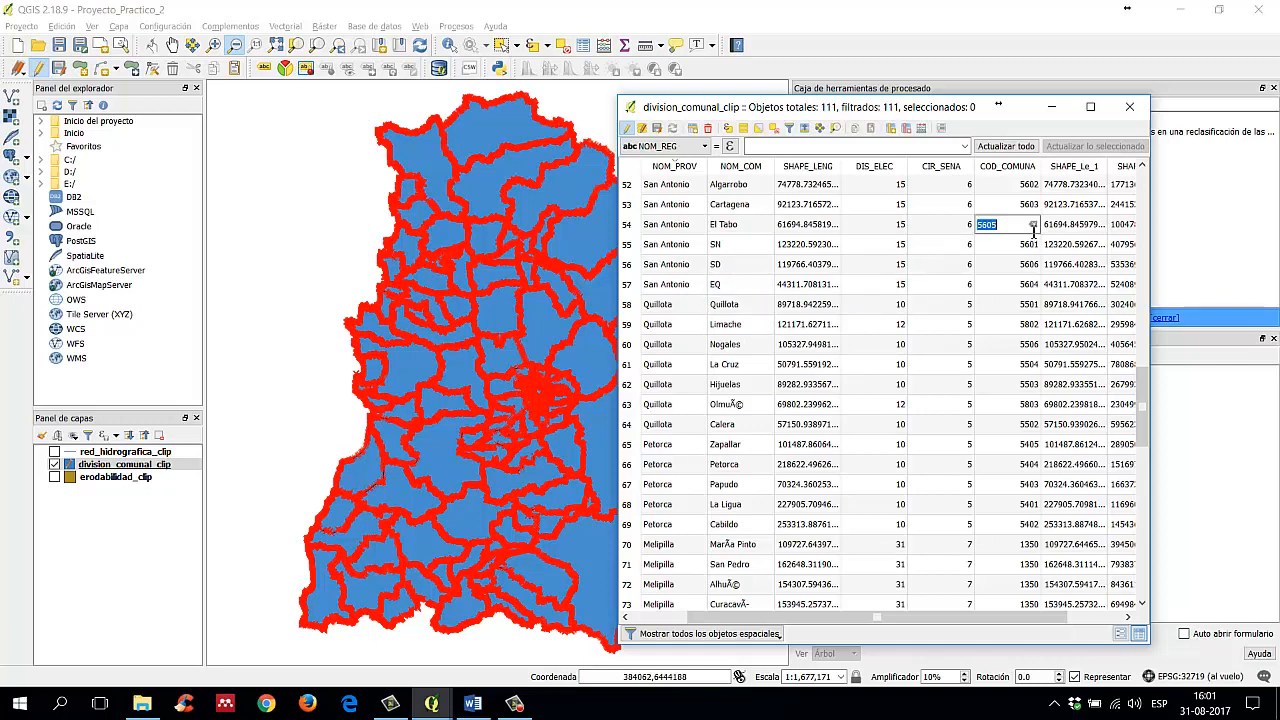
pyautogui.write('01')
pyautogui.click(968, 268)
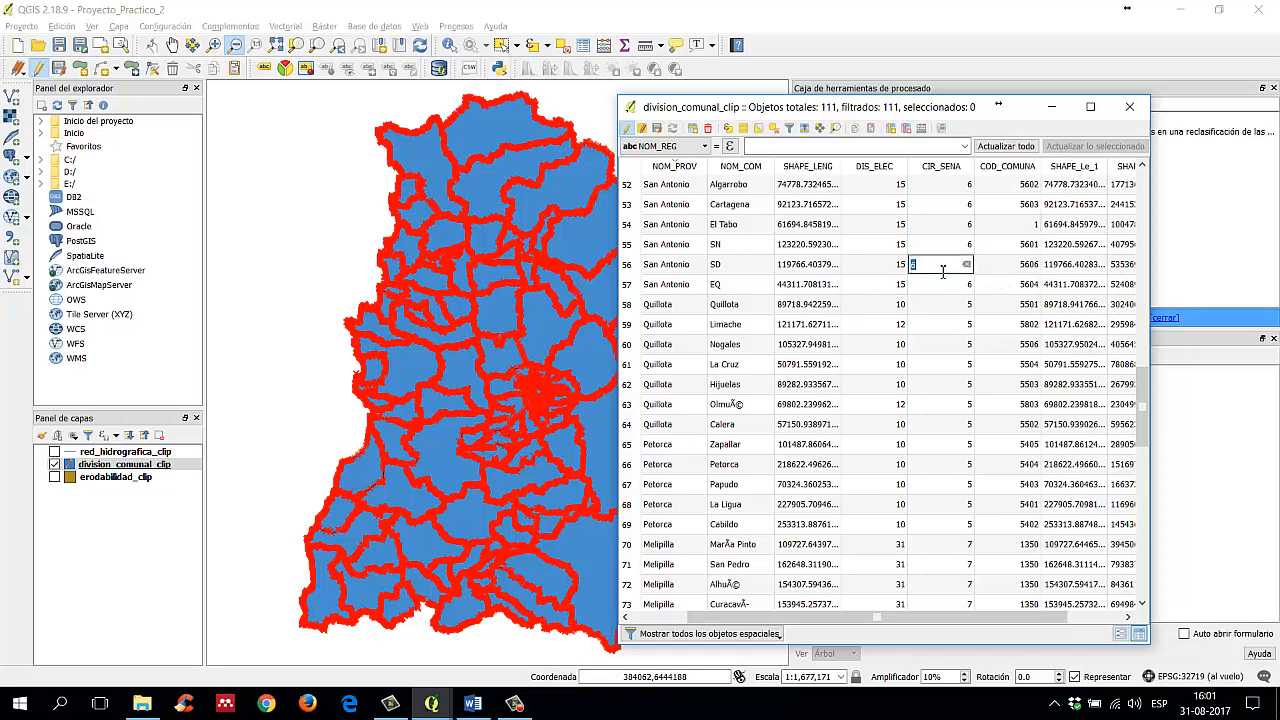
pyautogui.write('5')
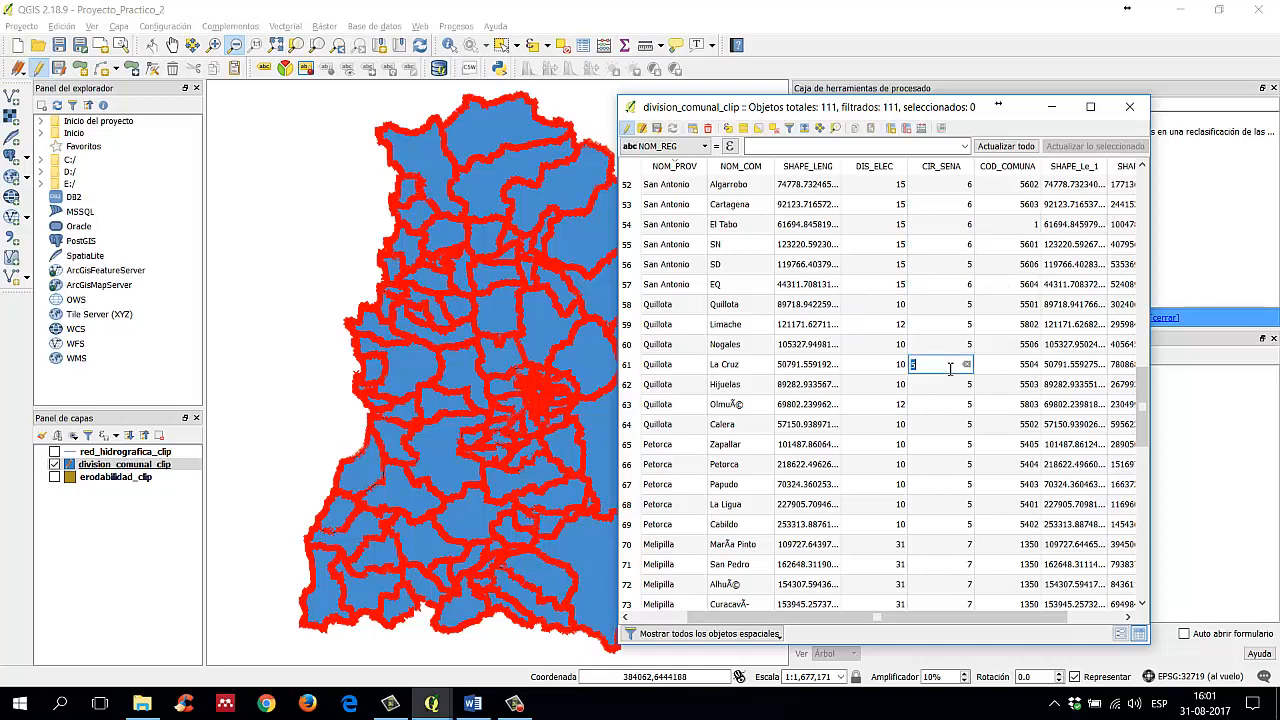
# Step: Open the CIR_SENA and SHAPE_LENG cells of the La Cruz row for editing
pyautogui.click(955, 366)
pyautogui.click(810, 310)
pyautogui.click(802, 366)
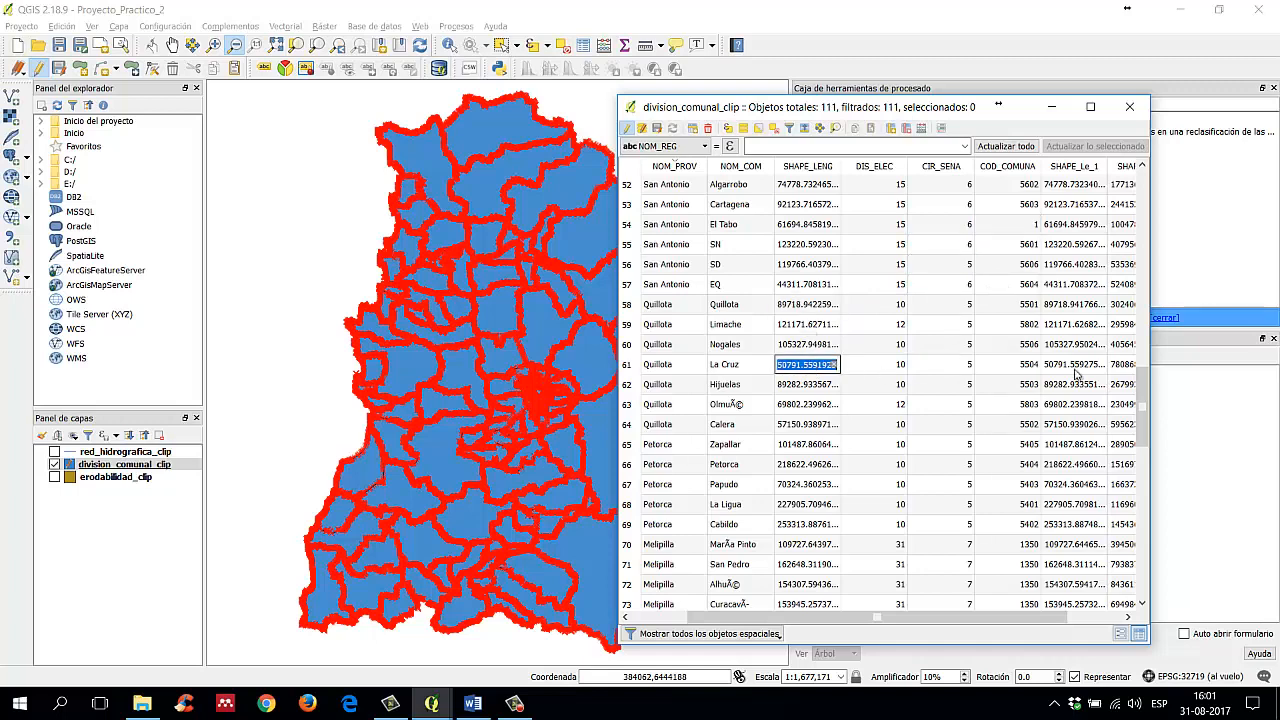
# Step: Sort the attribute table by CIR_SENA in ascending order, also trying a sort by DIS_ELEC
pyautogui.hscroll(1, 890, 620)
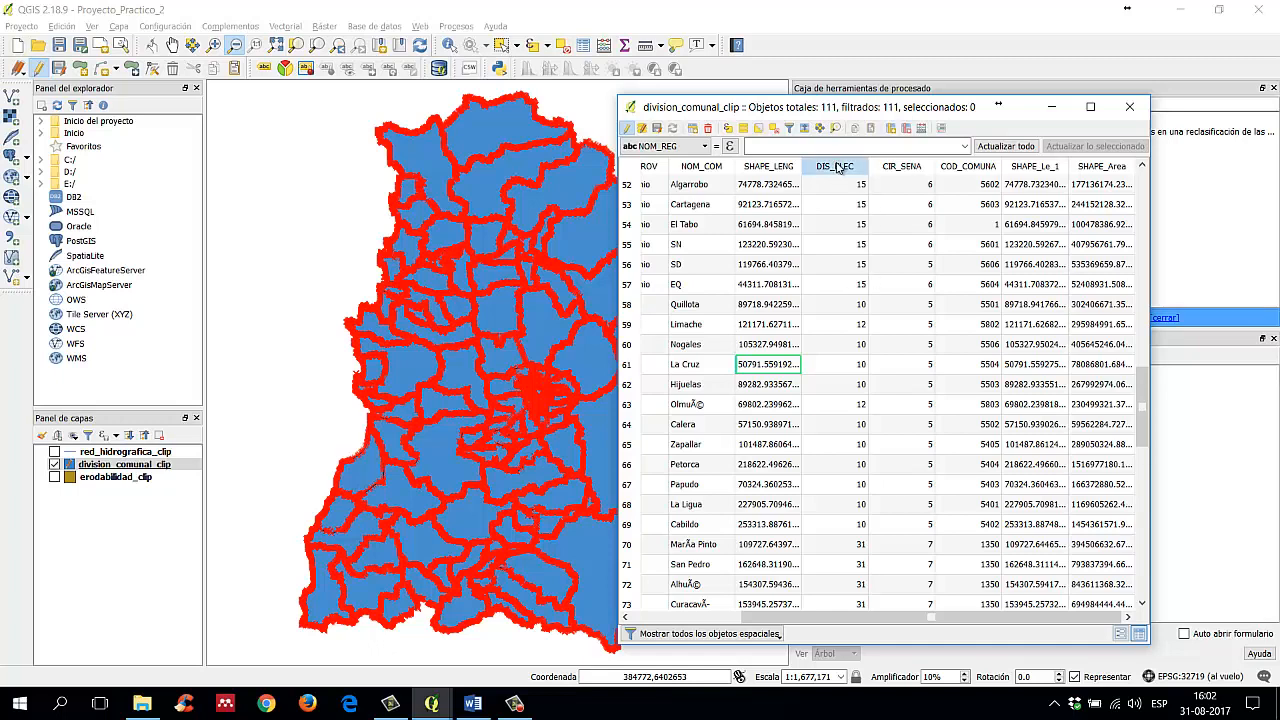
pyautogui.click(914, 167)
pyautogui.click(845, 166)
pyautogui.click(904, 167)
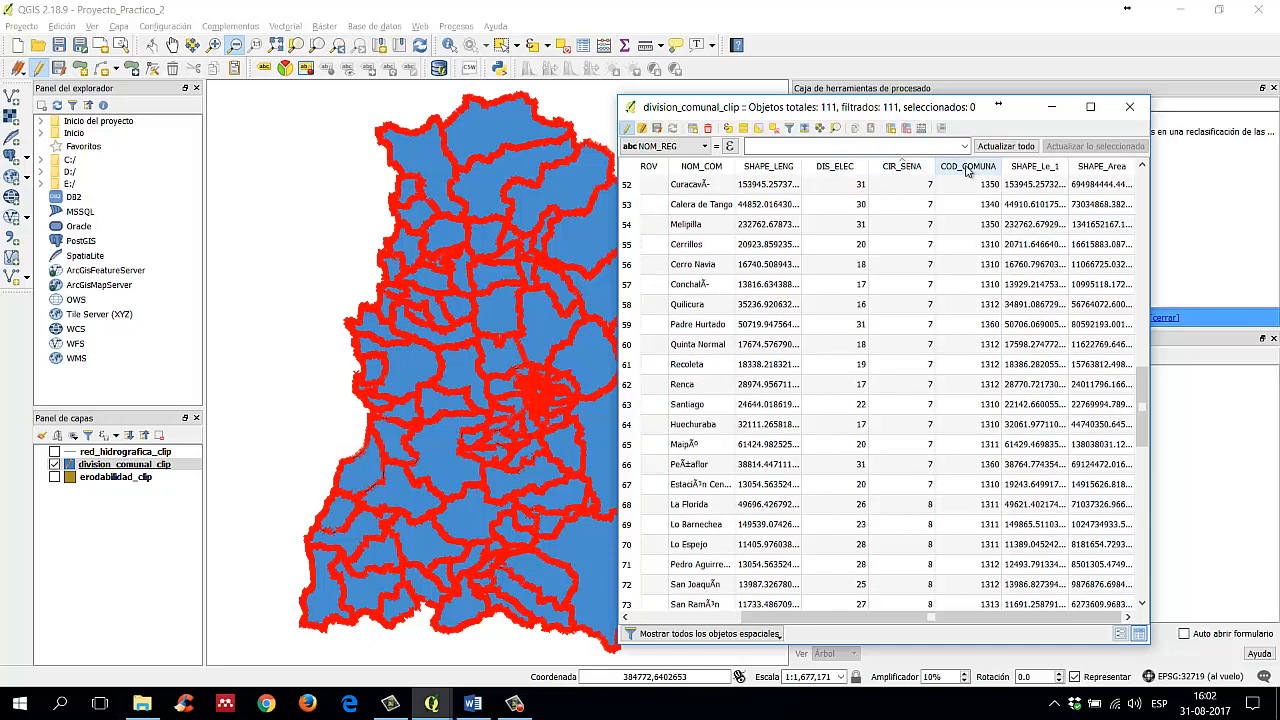
# Step: Sort the attribute table by COD_COMUNA, SHAPE_Le_1 and finally SHAPE_Area, each in ascending order
pyautogui.click(968, 168)
pyautogui.click(1030, 167)
pyautogui.click(1100, 167)
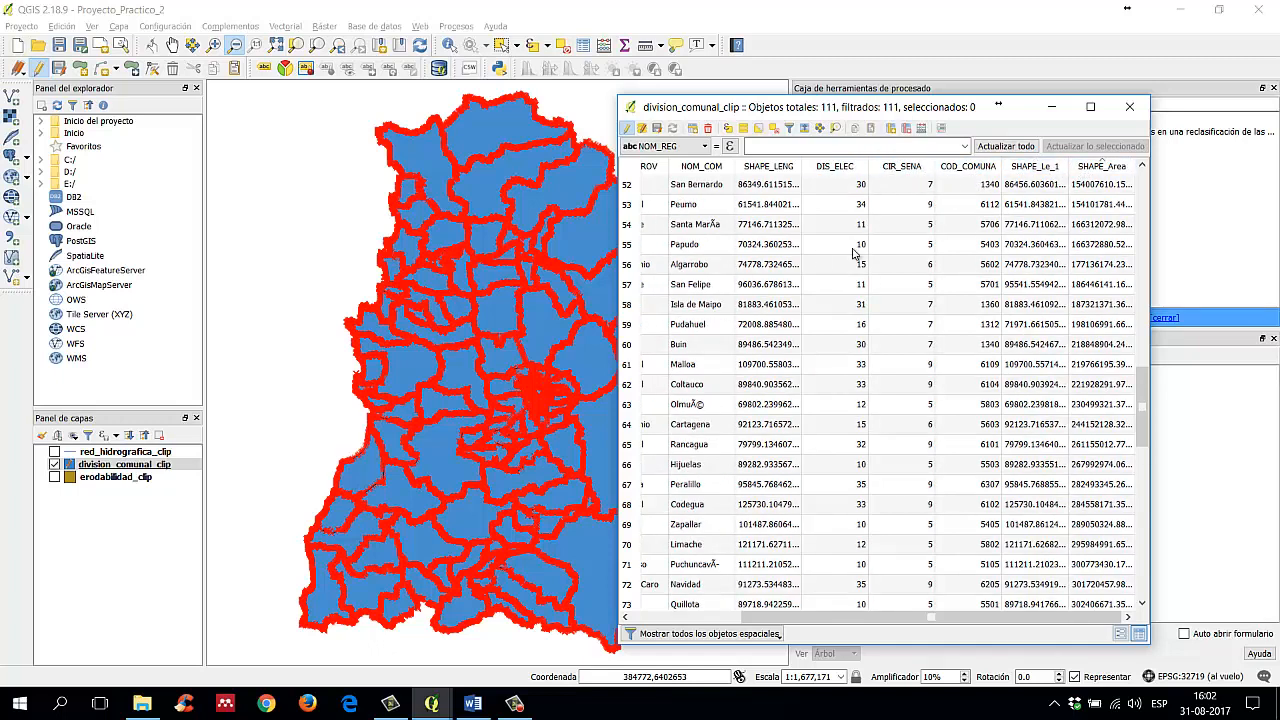
# Step: Delete the fields DIS_ELEC, CIR_SENA, COD_COMUNA, SHAPE_Le_1 and SHAPE_Area from the attribute table
pyautogui.click(905, 129)
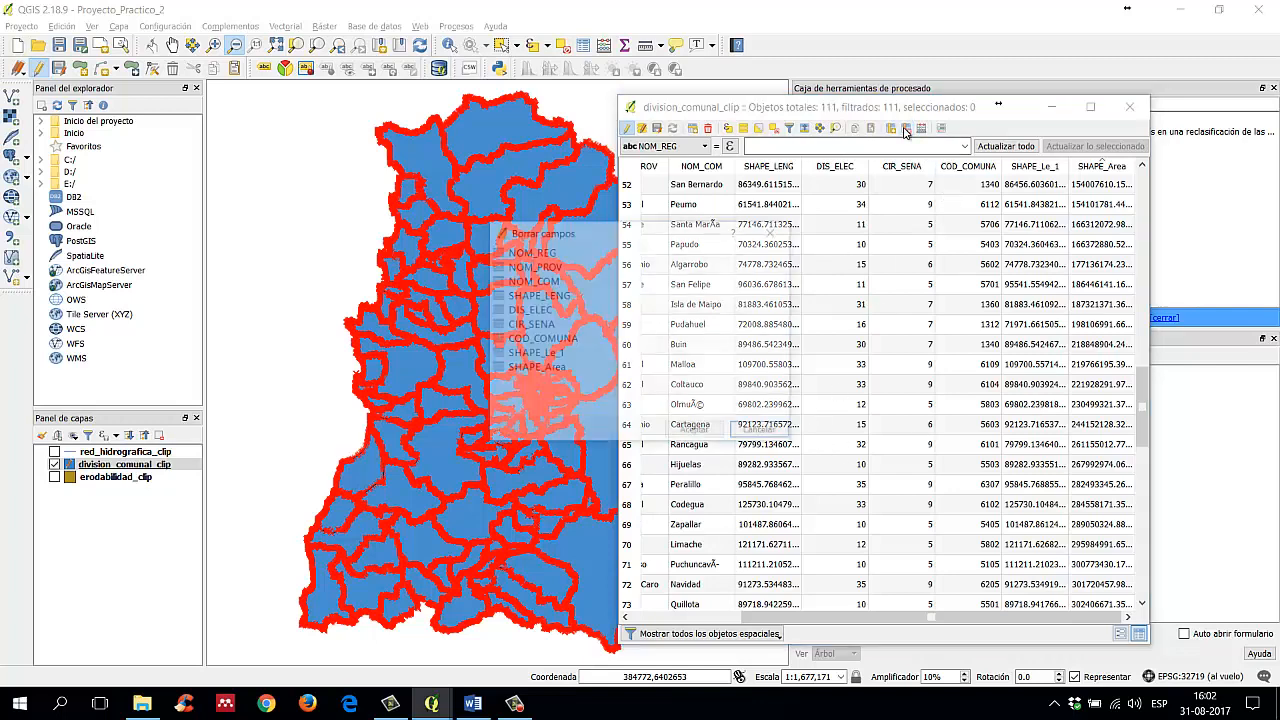
pyautogui.moveTo(640, 240); pyautogui.dragTo(780, 202)
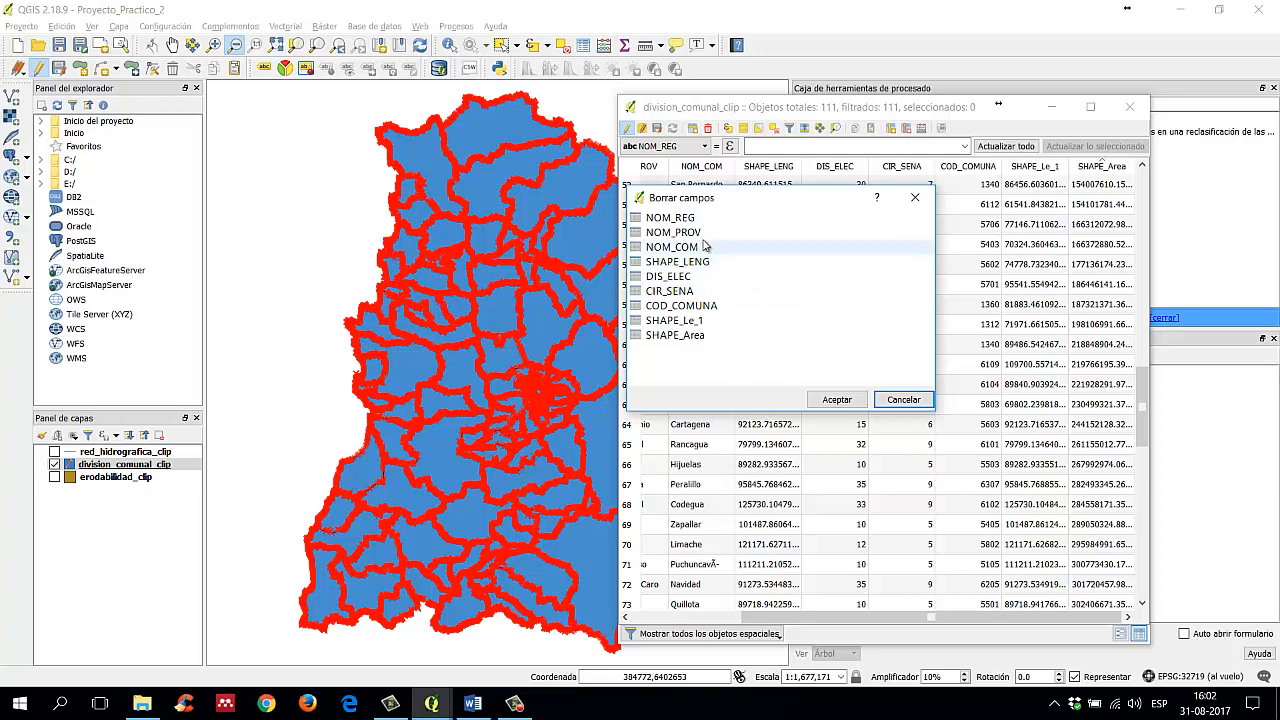
pyautogui.click(688, 277)
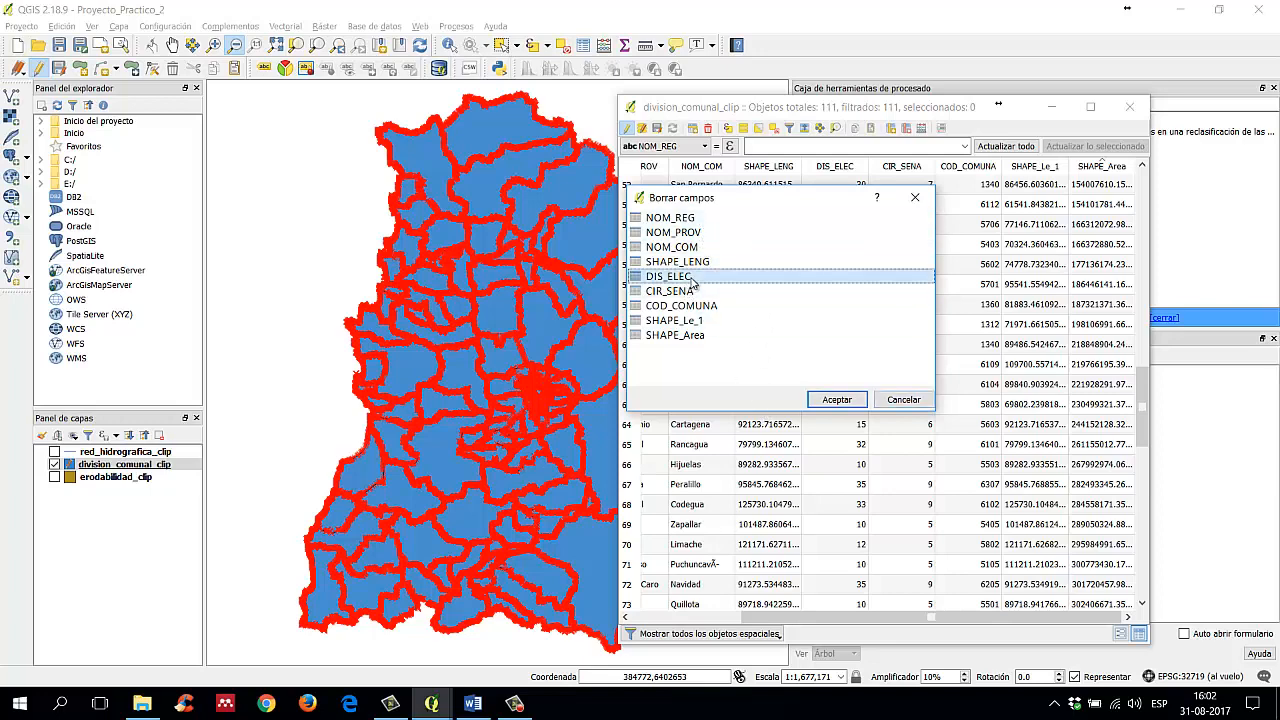
pyautogui.keyDown('ctrl'); pyautogui.click(690, 336); pyautogui.keyUp('ctrl')
pyautogui.keyDown('ctrl'); pyautogui.click(688, 291); pyautogui.keyUp('ctrl')
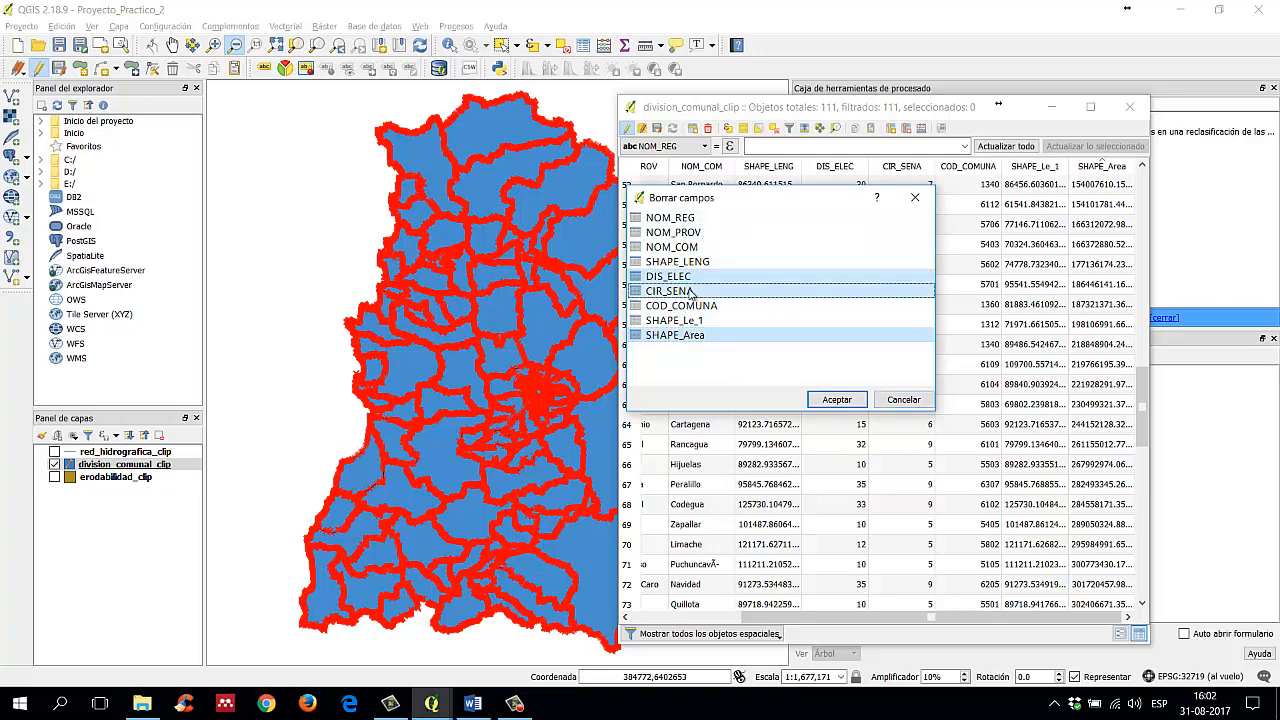
pyautogui.keyDown('ctrl'); pyautogui.click(688, 306); pyautogui.keyUp('ctrl')
pyautogui.keyDown('ctrl'); pyautogui.click(688, 320); pyautogui.keyUp('ctrl')
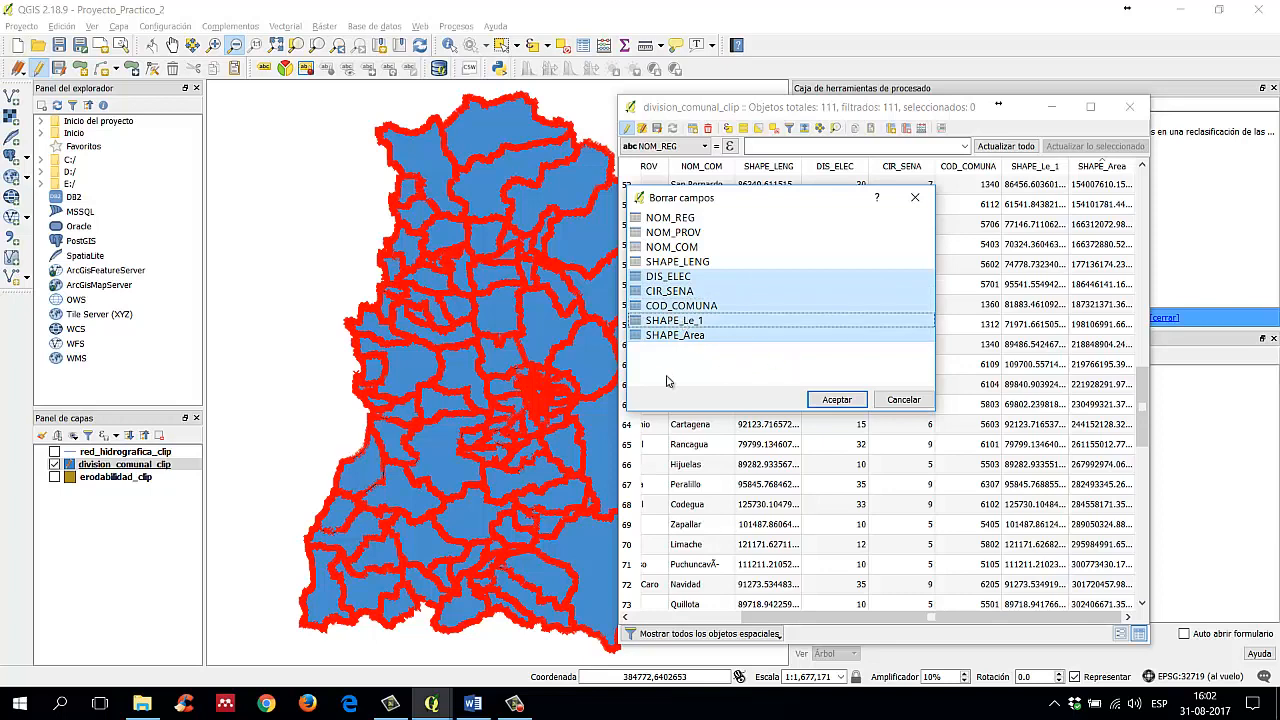
pyautogui.keyDown('ctrl'); pyautogui.click(698, 336); pyautogui.keyUp('ctrl')
pyautogui.keyDown('ctrl'); pyautogui.click(700, 306); pyautogui.keyUp('ctrl')
pyautogui.keyDown('ctrl'); pyautogui.click(706, 277); pyautogui.keyUp('ctrl')
pyautogui.keyDown('ctrl'); pyautogui.click(688, 291); pyautogui.keyUp('ctrl')
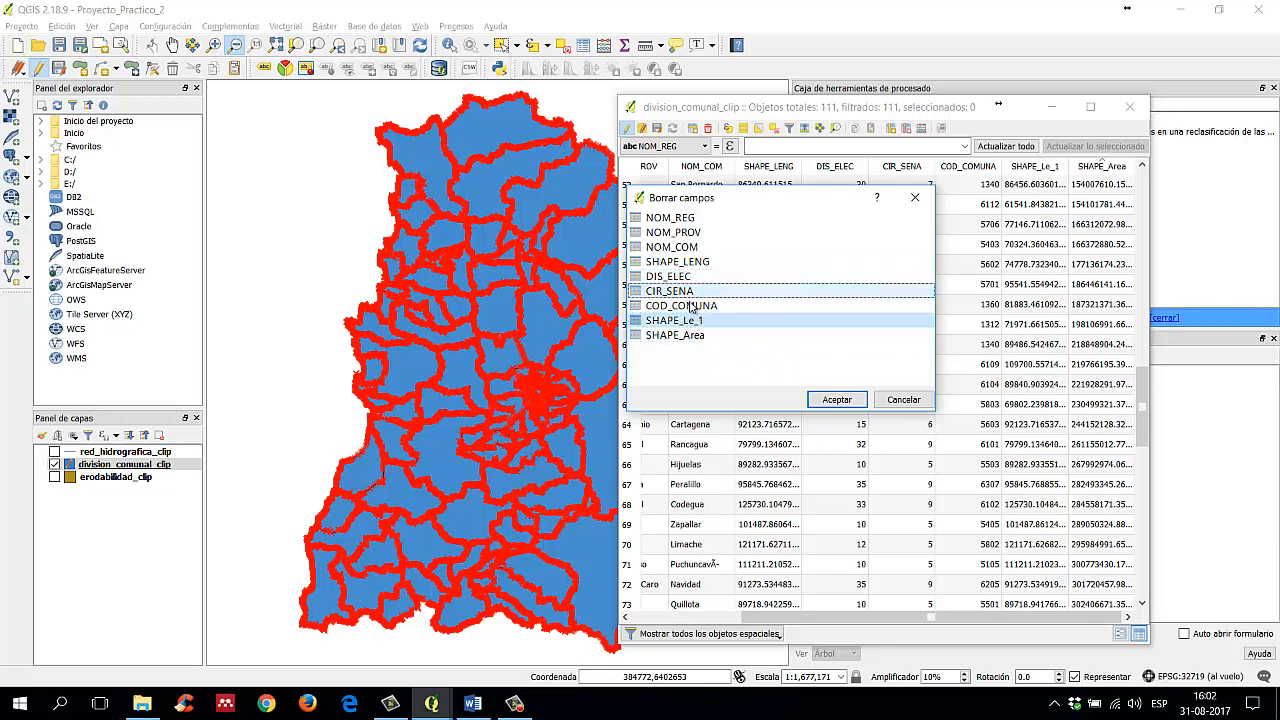
pyautogui.keyDown('ctrl'); pyautogui.click(692, 336); pyautogui.keyUp('ctrl')
pyautogui.keyDown('ctrl'); pyautogui.click(690, 306); pyautogui.keyUp('ctrl')
pyautogui.keyDown('ctrl'); pyautogui.click(690, 291); pyautogui.keyUp('ctrl')
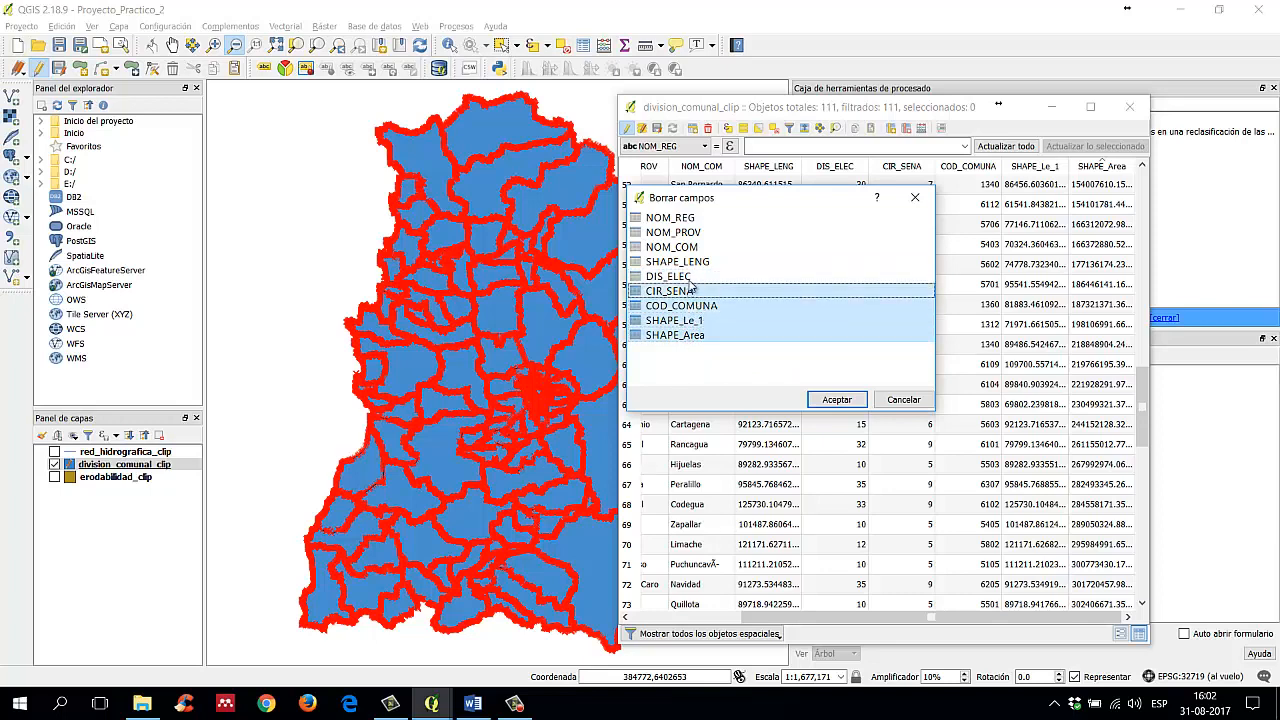
pyautogui.keyDown('ctrl'); pyautogui.click(689, 279); pyautogui.keyUp('ctrl')
pyautogui.keyDown('ctrl'); pyautogui.click(691, 264); pyautogui.keyUp('ctrl')
pyautogui.keyDown('ctrl'); pyautogui.click(691, 265); pyautogui.keyUp('ctrl')
pyautogui.keyDown('ctrl'); pyautogui.click(693, 278); pyautogui.keyUp('ctrl')
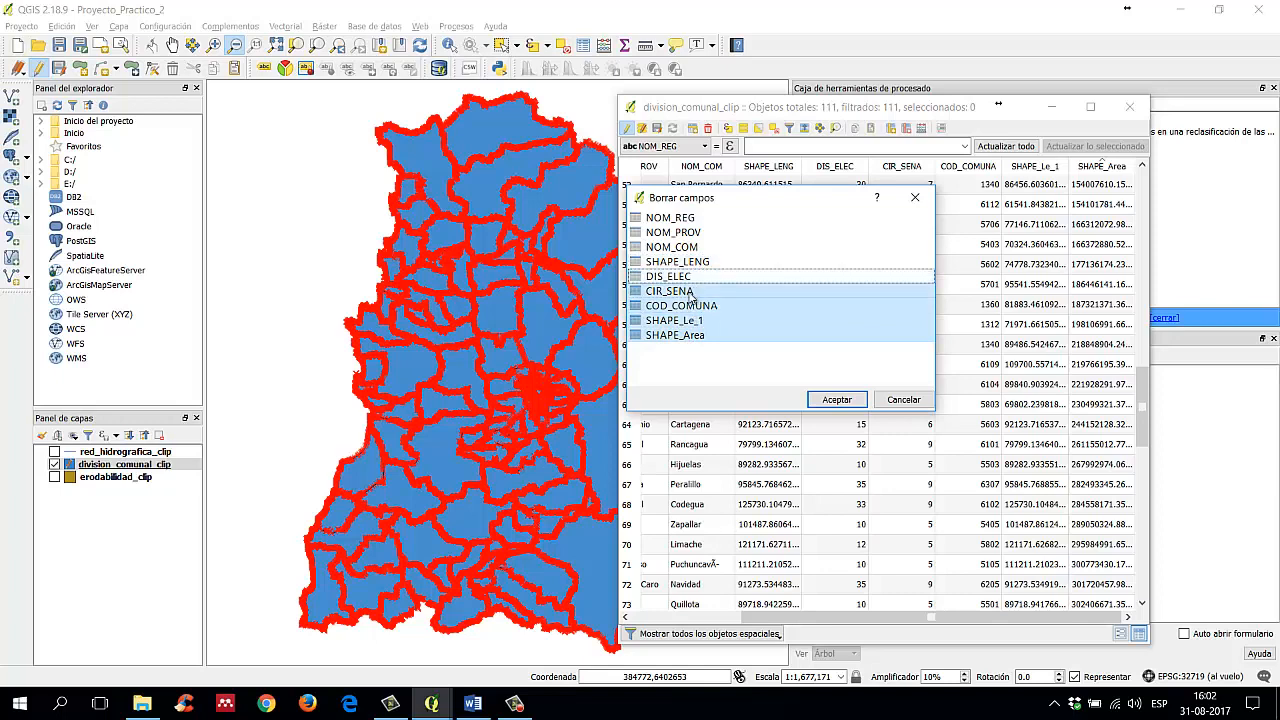
pyautogui.keyDown('ctrl'); pyautogui.click(700, 279); pyautogui.keyUp('ctrl')
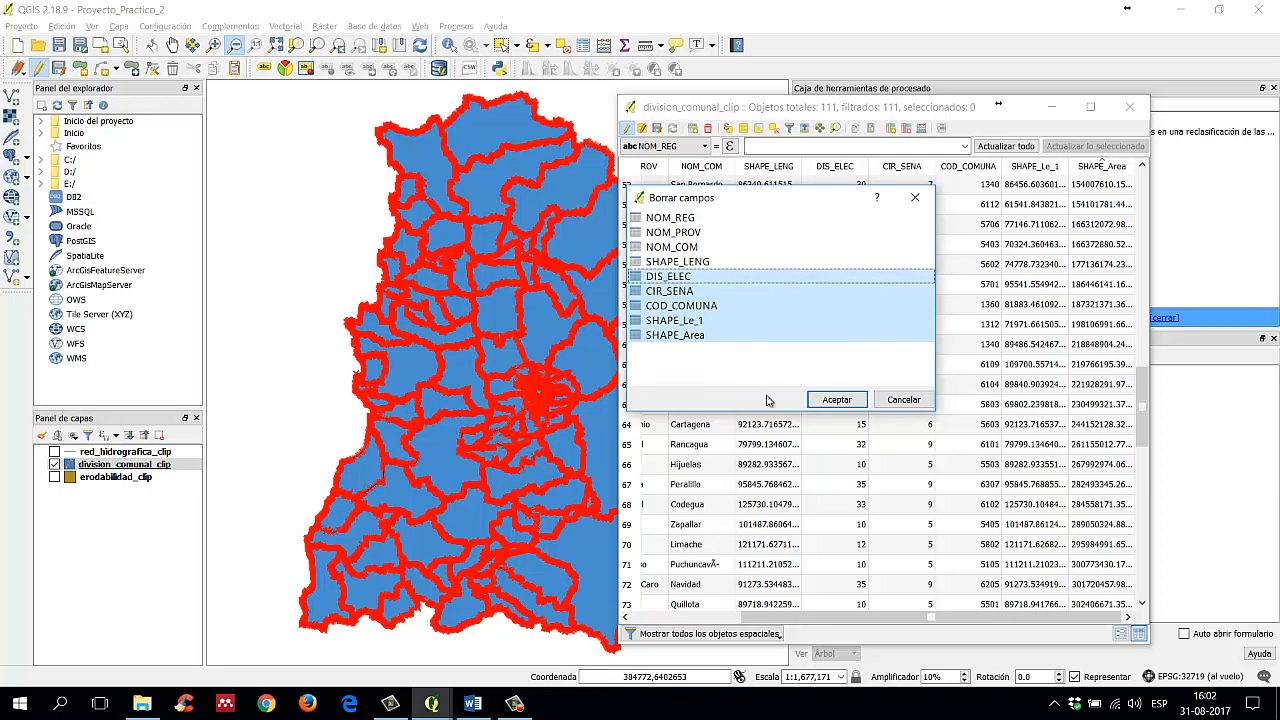
pyautogui.click(836, 401)
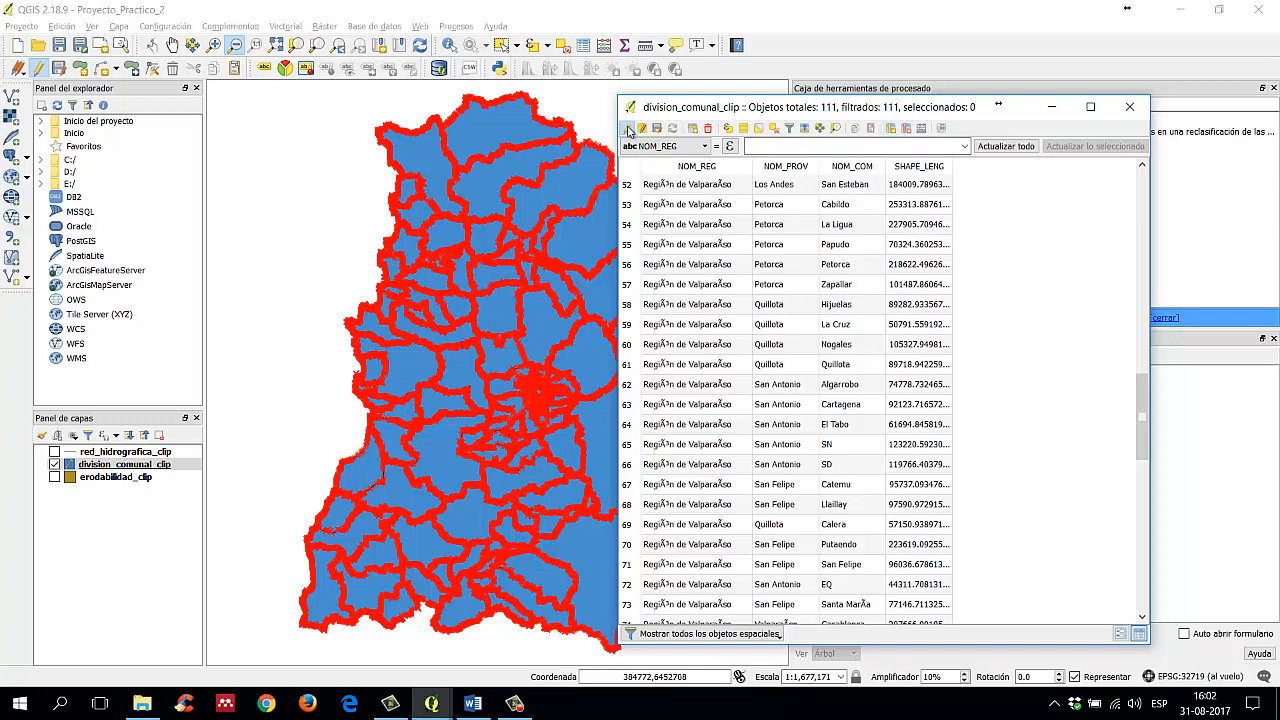
# Step: Stop editing division_comunal_clip, discard all pending changes and check the restored columns
pyautogui.click(628, 131)
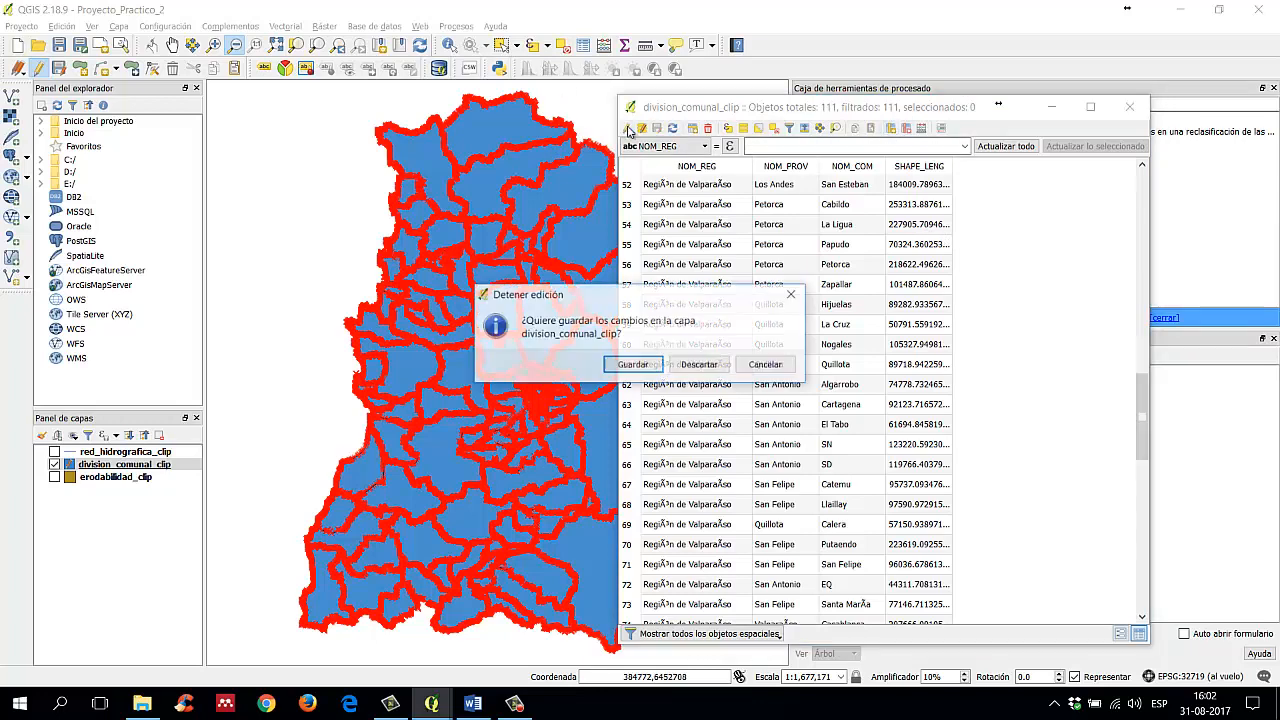
pyautogui.click(697, 366)
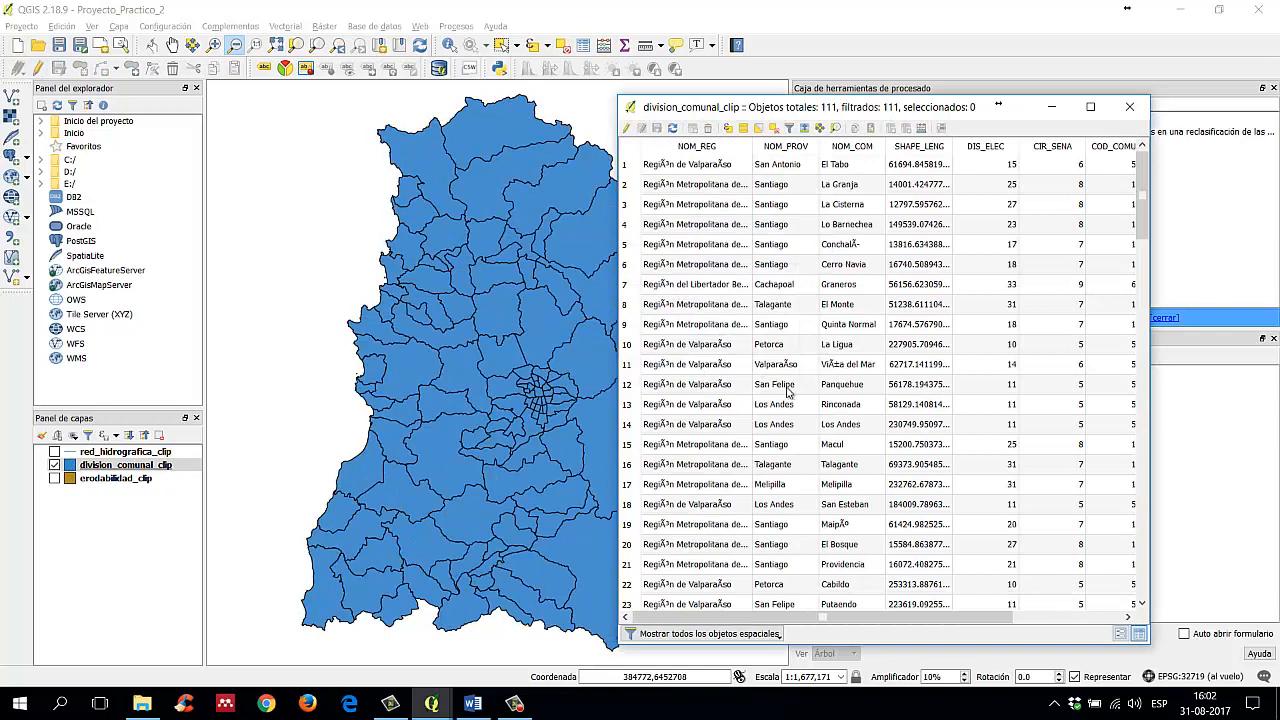
pyautogui.moveTo(885, 620); pyautogui.dragTo(1120, 603)
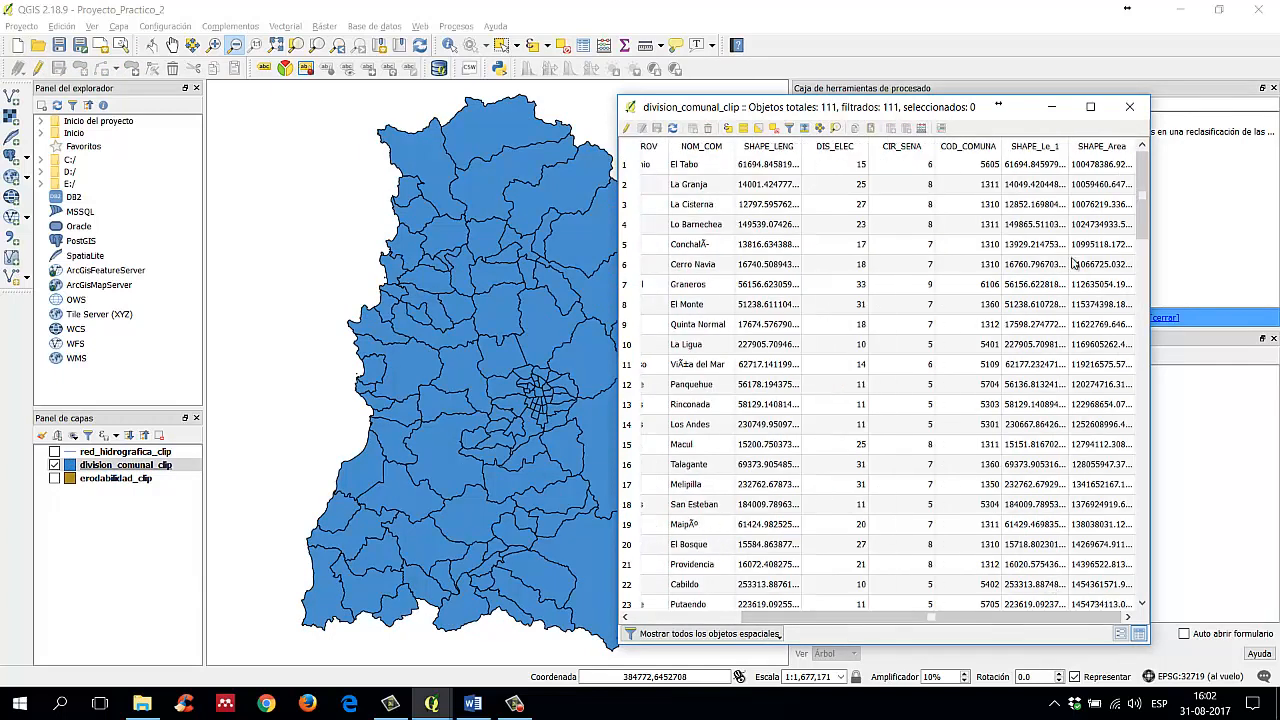
# Step: Turn edit mode back on and start a new field named CAMPO with the comment Campo Nuevo
pyautogui.click(628, 128)
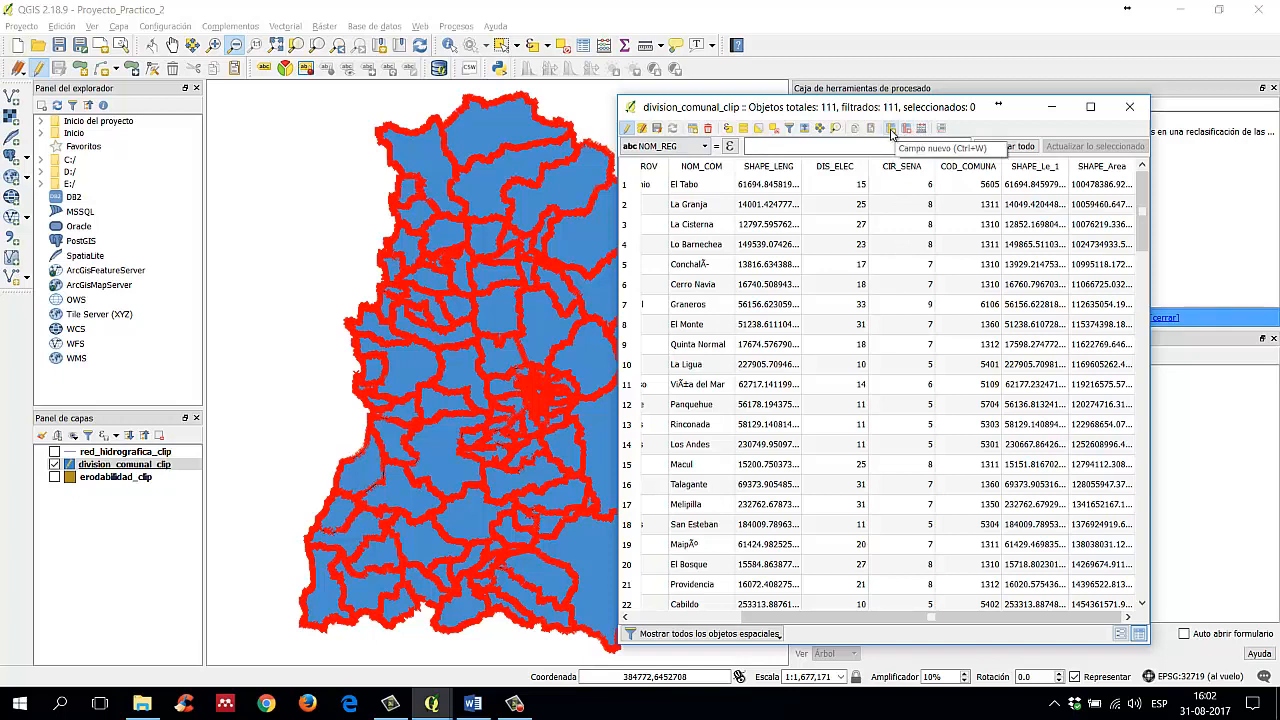
pyautogui.click(891, 130)
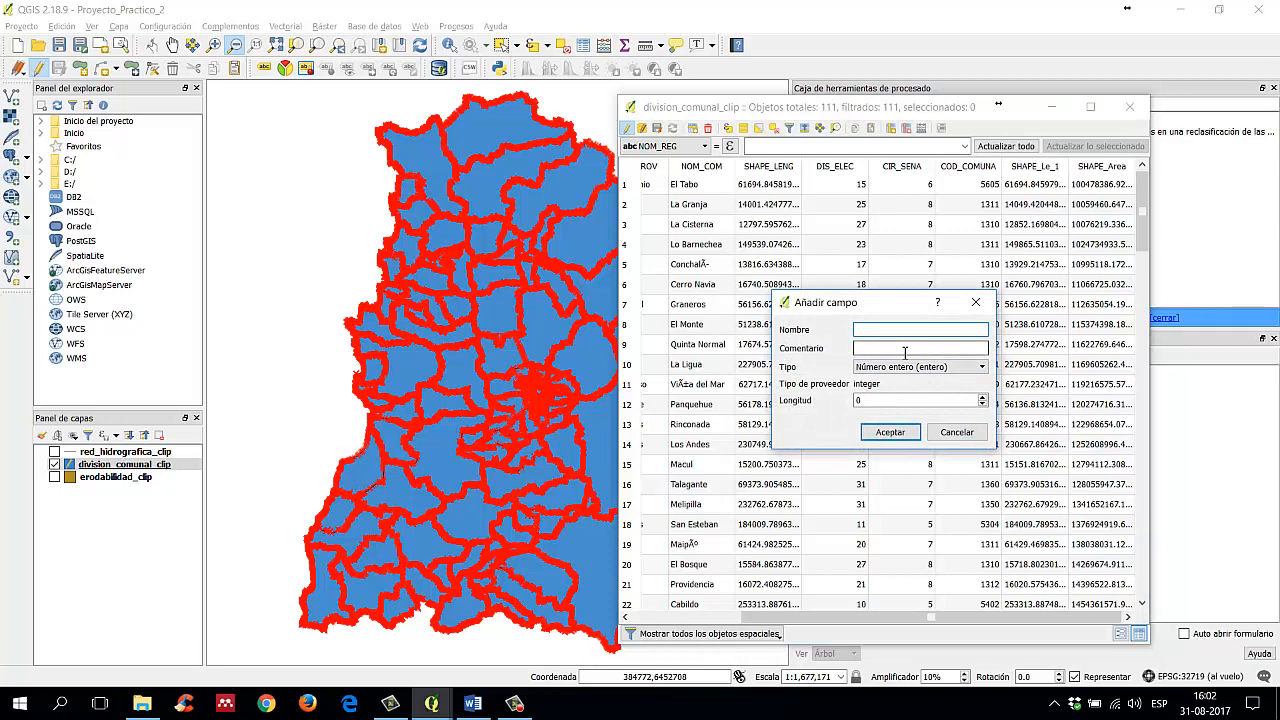
pyautogui.write('Campo_Nuev')
pyautogui.doubleClick(929, 329)
pyautogui.click(930, 330)
pyautogui.doubleClick(930, 330)
pyautogui.click(930, 330)
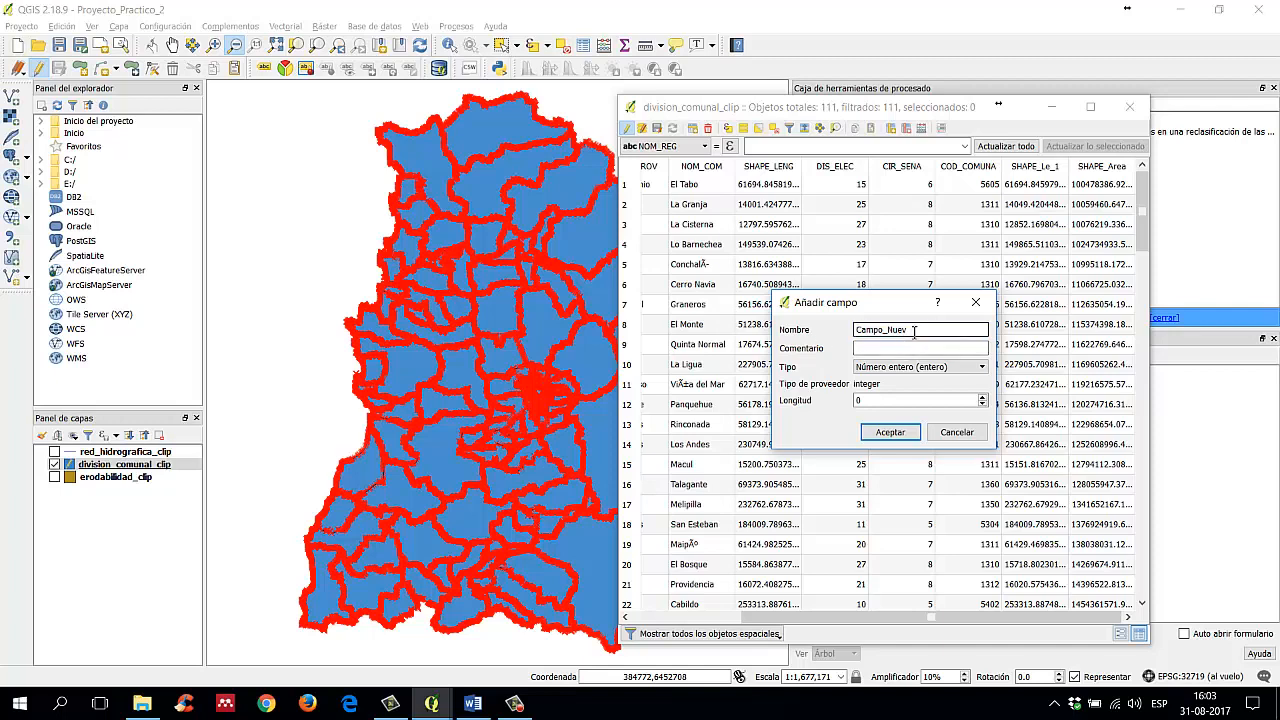
pyautogui.moveTo(914, 331); pyautogui.dragTo(833, 345)
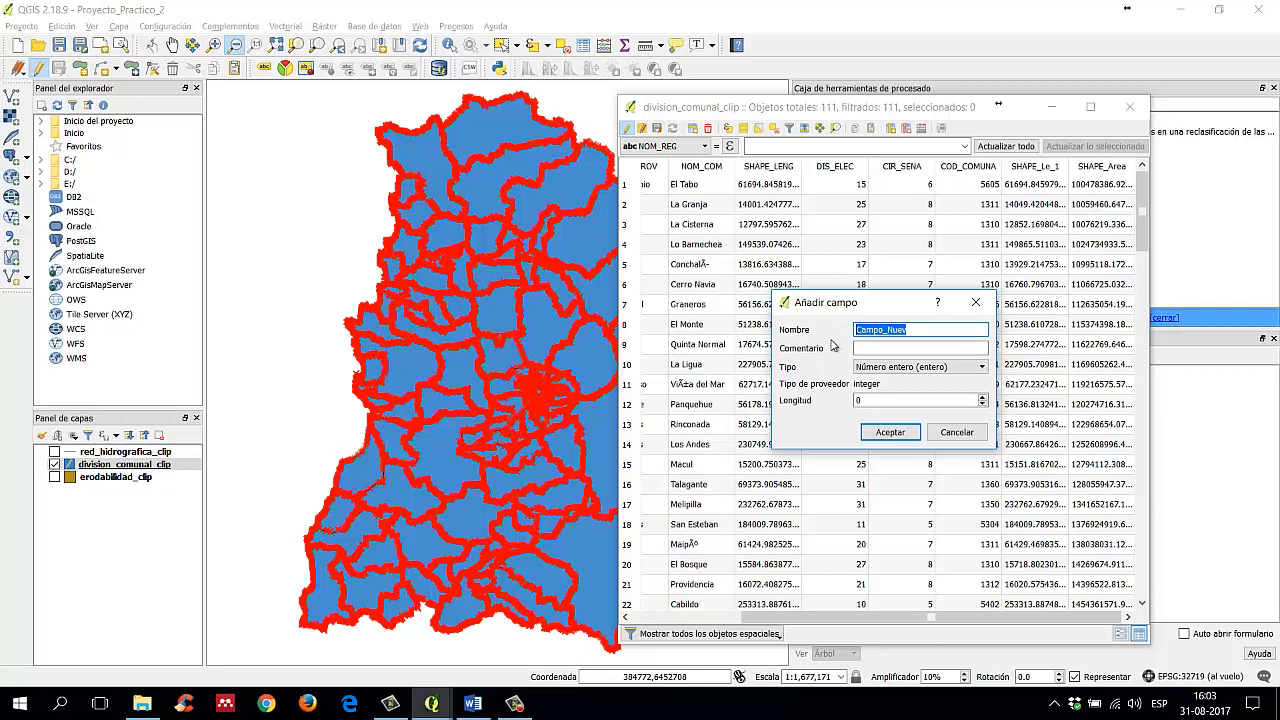
pyautogui.write('CAMPO')
pyautogui.click(873, 347)
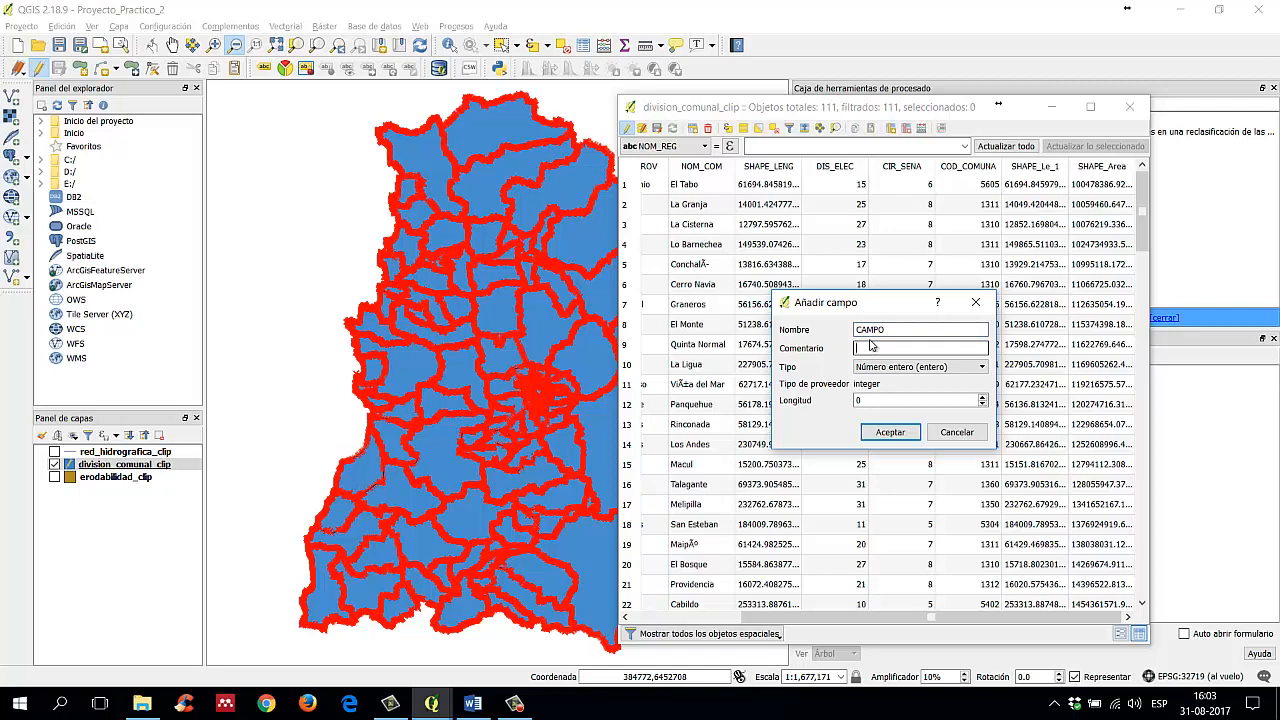
pyautogui.write('Campo Nuevo')
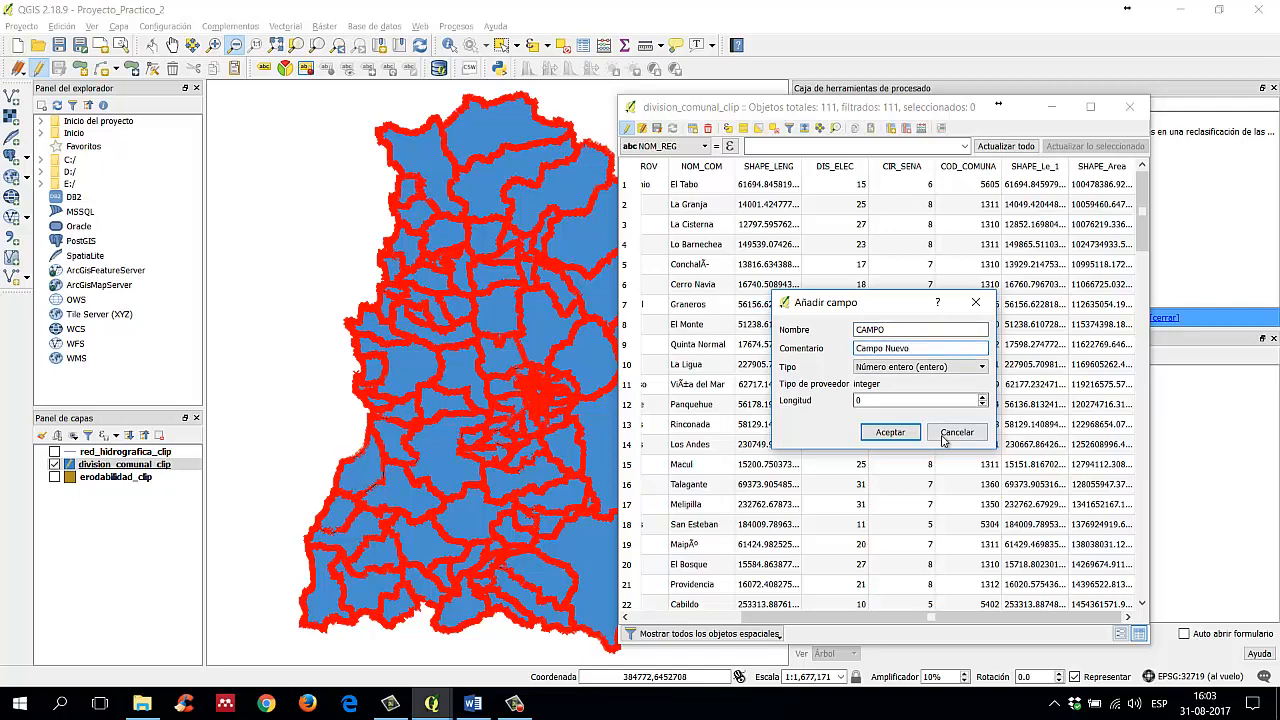
# Step: Make the new field a decimal number (real) with length 10 and three decimals, and add it to the table
pyautogui.click(953, 368)
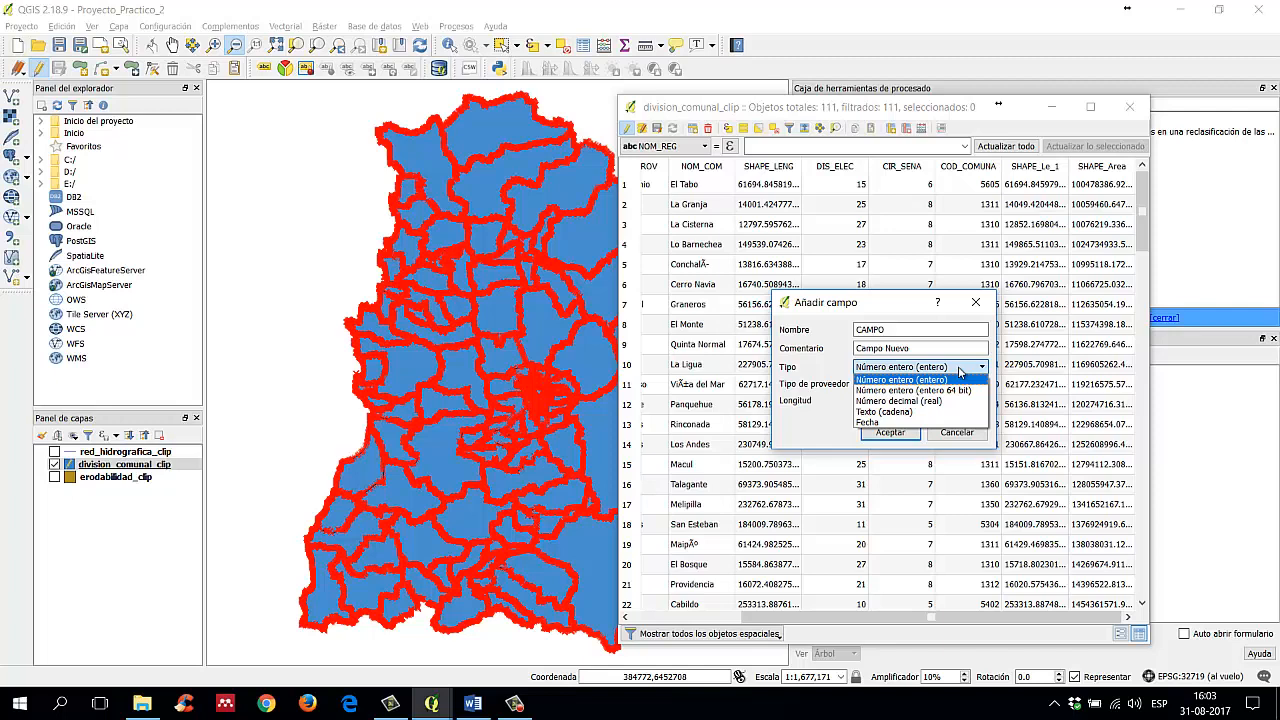
pyautogui.click(908, 401)
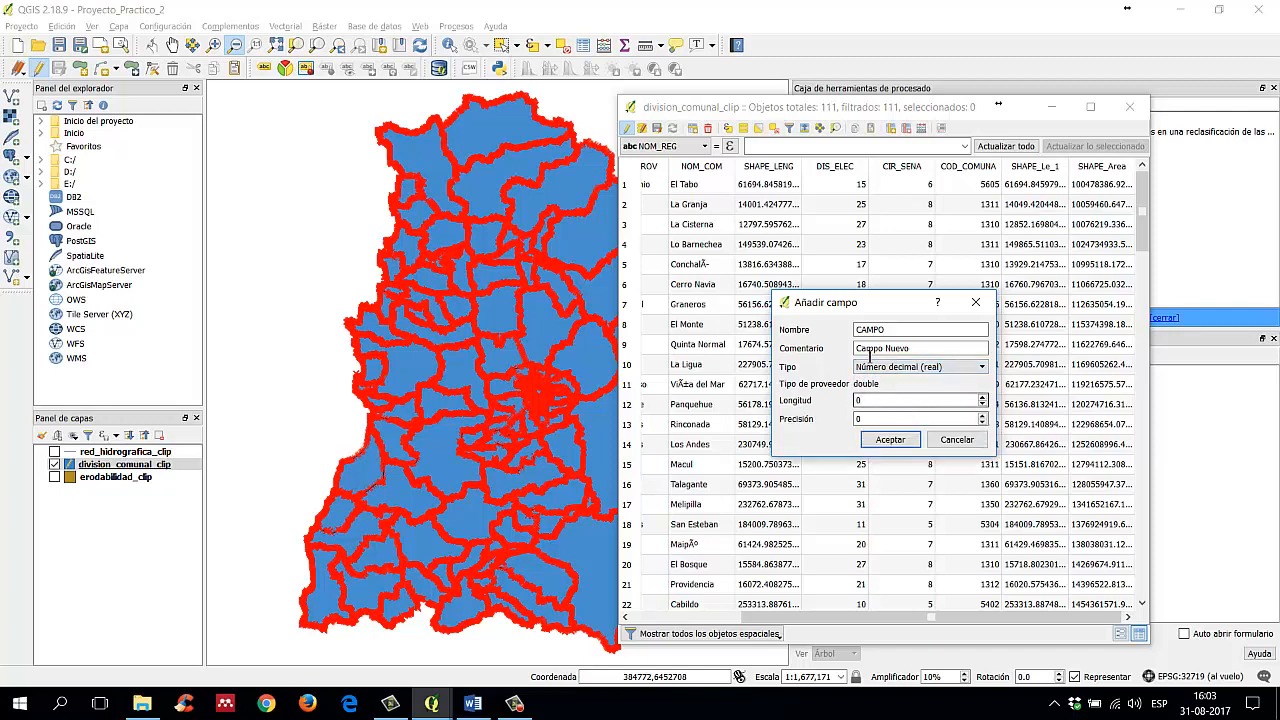
pyautogui.click(948, 370)
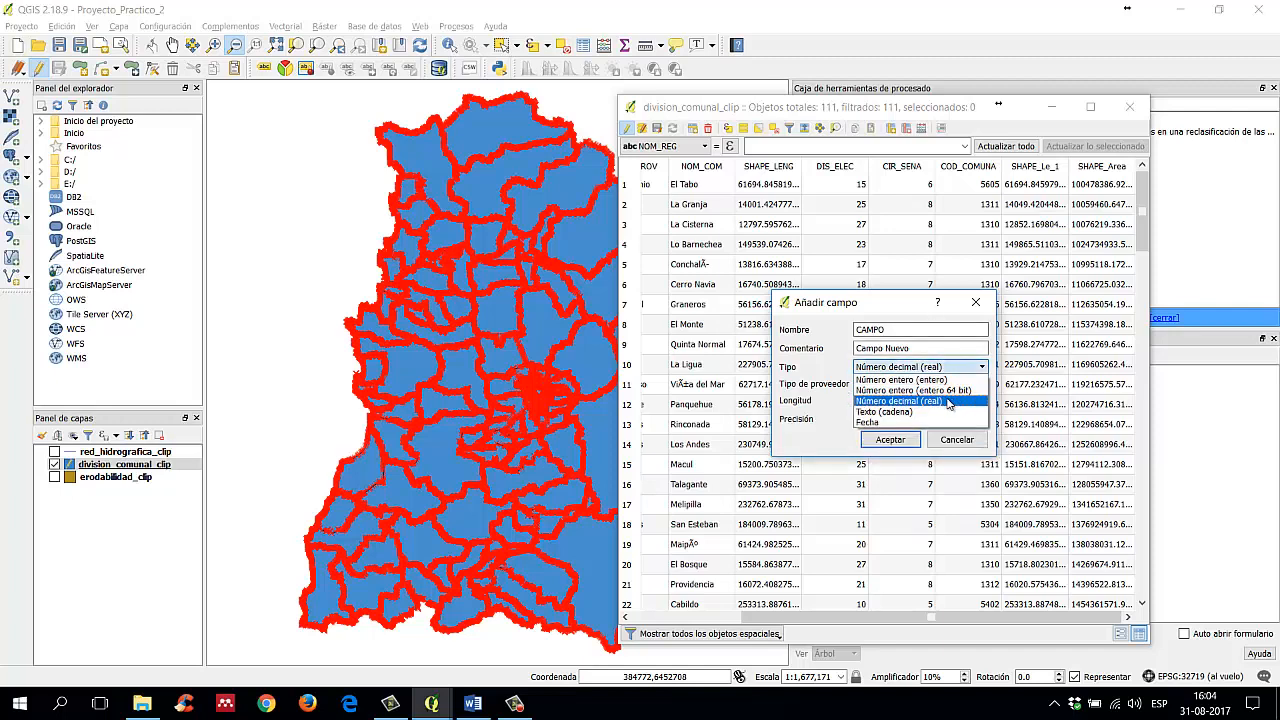
pyautogui.click(948, 401)
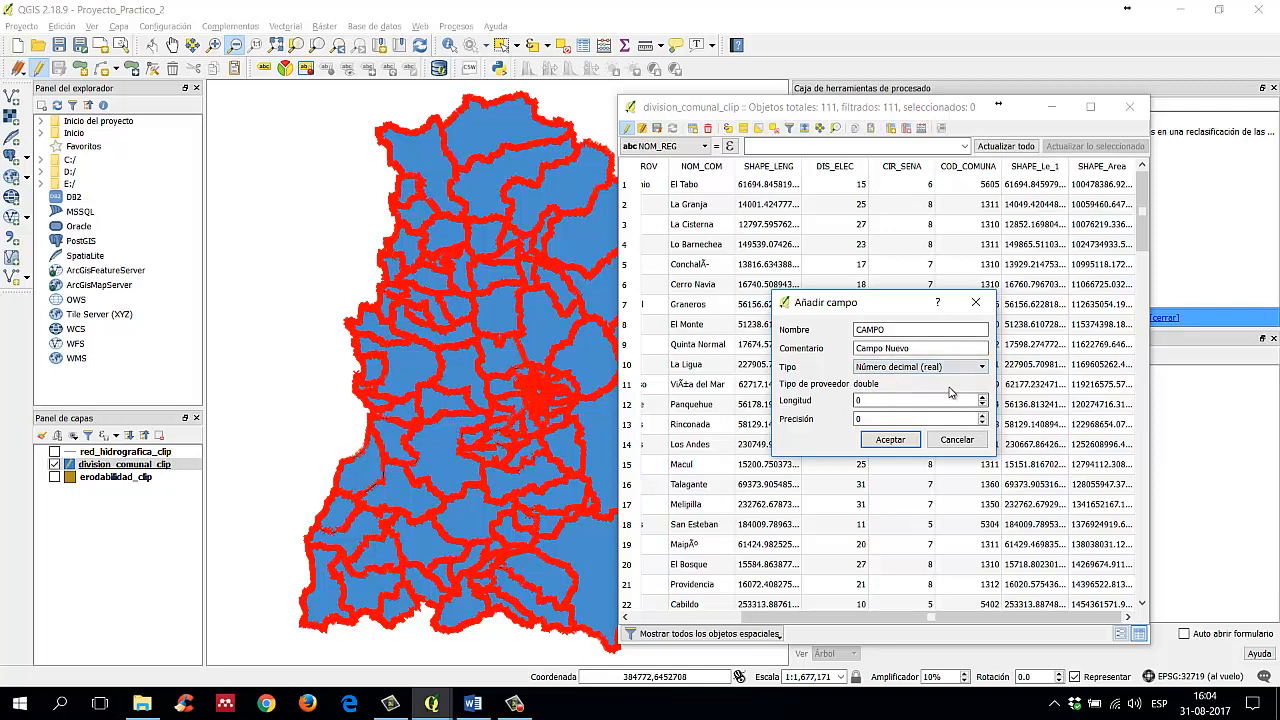
pyautogui.click(899, 401)
pyautogui.write('10')
pyautogui.press('BackSpace')
pyautogui.press('BackSpace')
pyautogui.press('BackSpace')
pyautogui.write('10')
pyautogui.press('Tab')
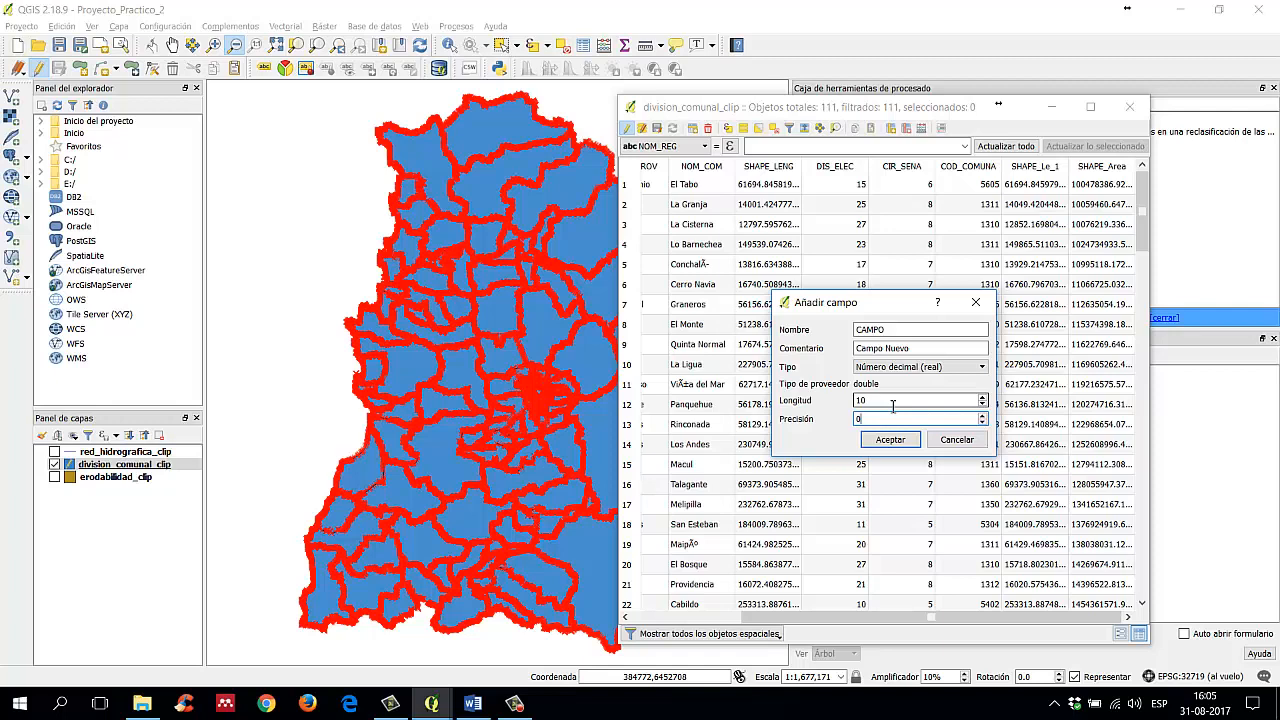
pyautogui.press('BackSpace')
pyautogui.click(890, 440)
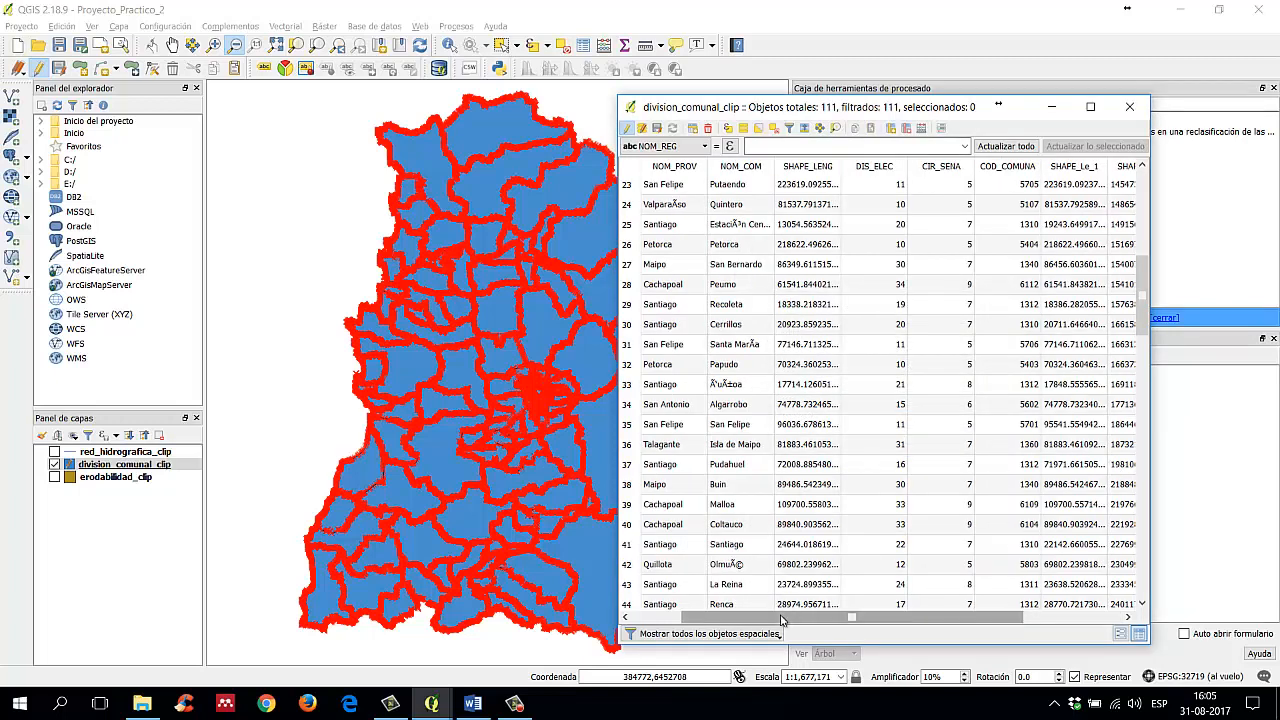
# Step: Sort the table by CAMPO and enter 1235666 in the CAMPO cell of the Graneros row
pyautogui.moveTo(780, 617); pyautogui.dragTo(882, 617)
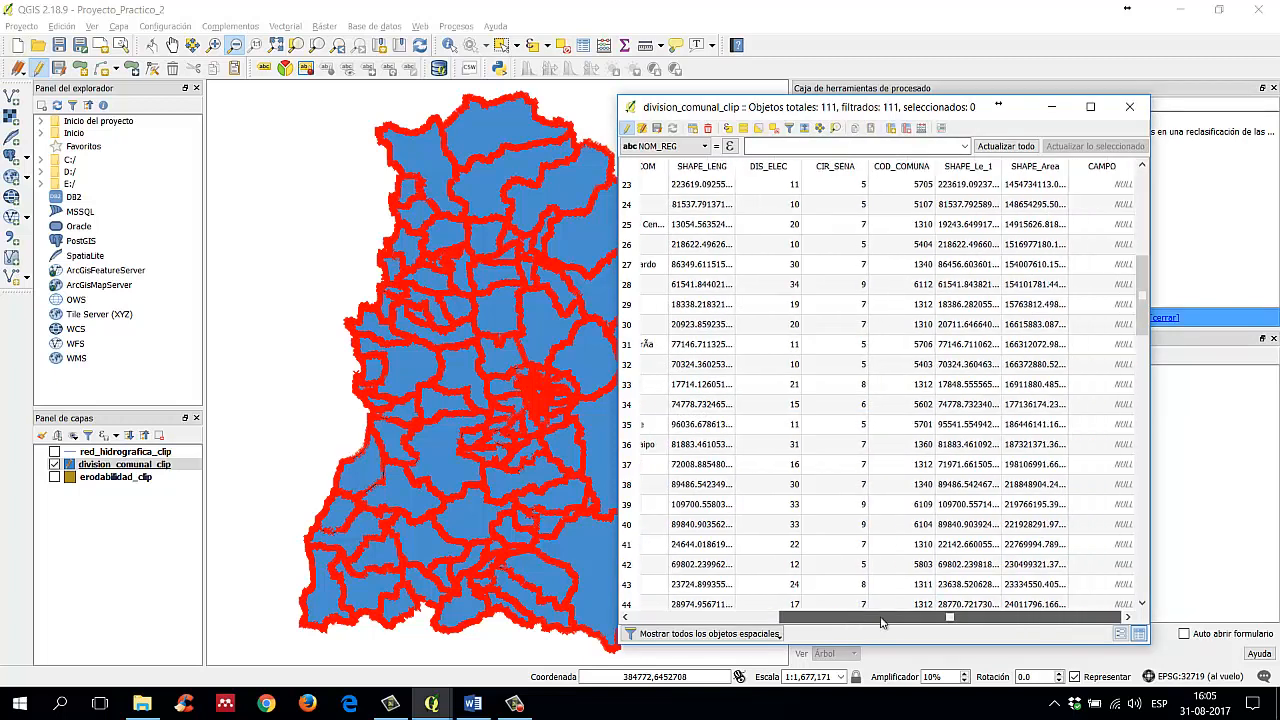
pyautogui.click(1115, 168)
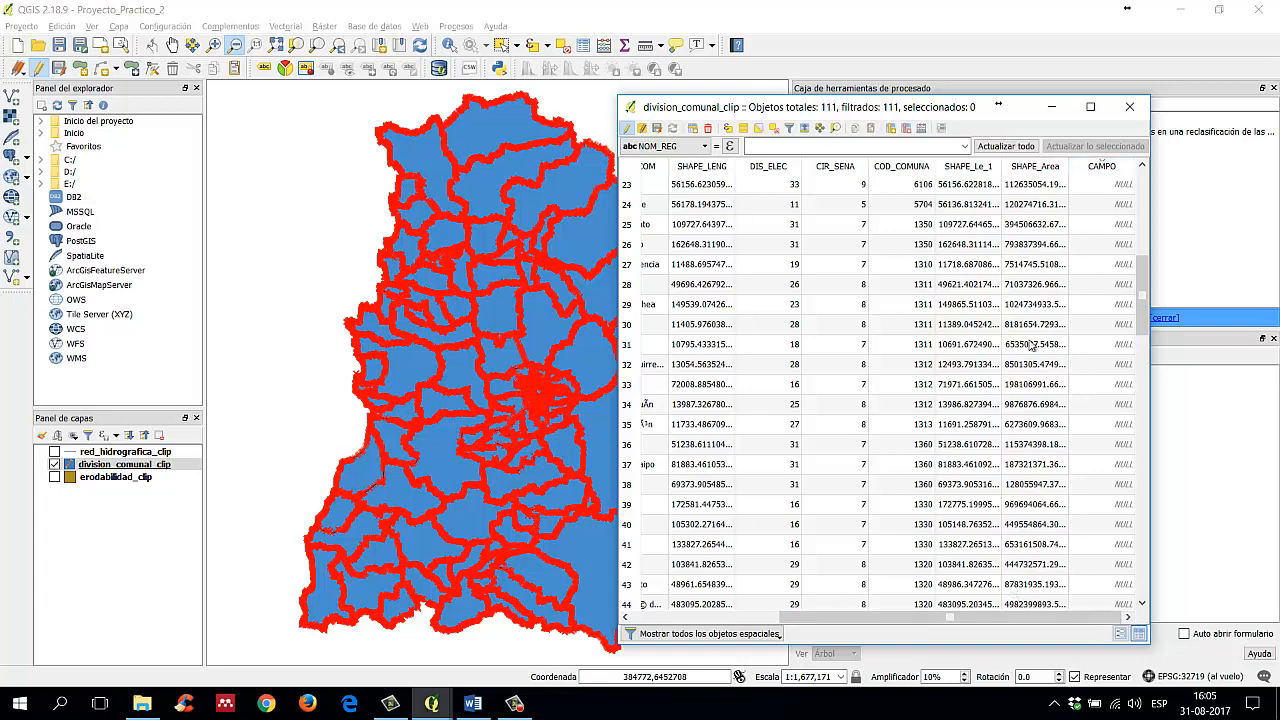
pyautogui.doubleClick(1112, 186)
pyautogui.write('1235666')
pyautogui.doubleClick(1097, 205)
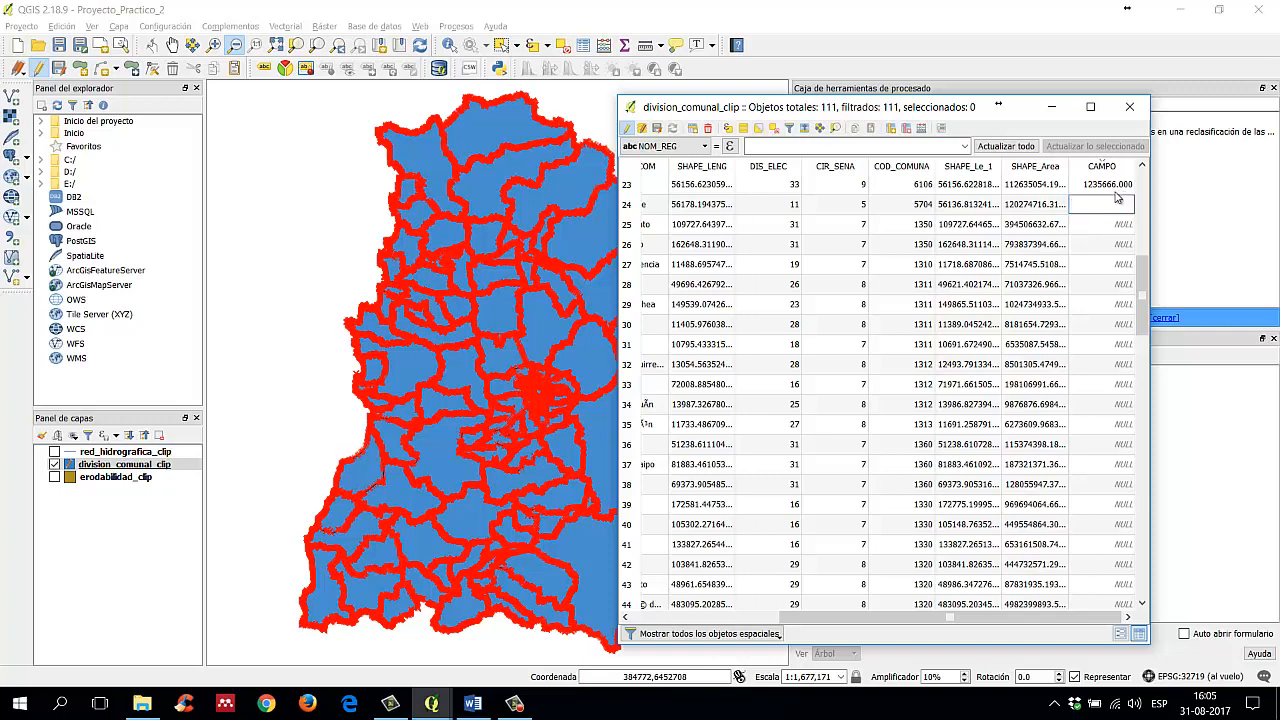
# Step: Stop editing the layer, discard the CAMPO field and its value, and move the attribute table aside
pyautogui.click(627, 128)
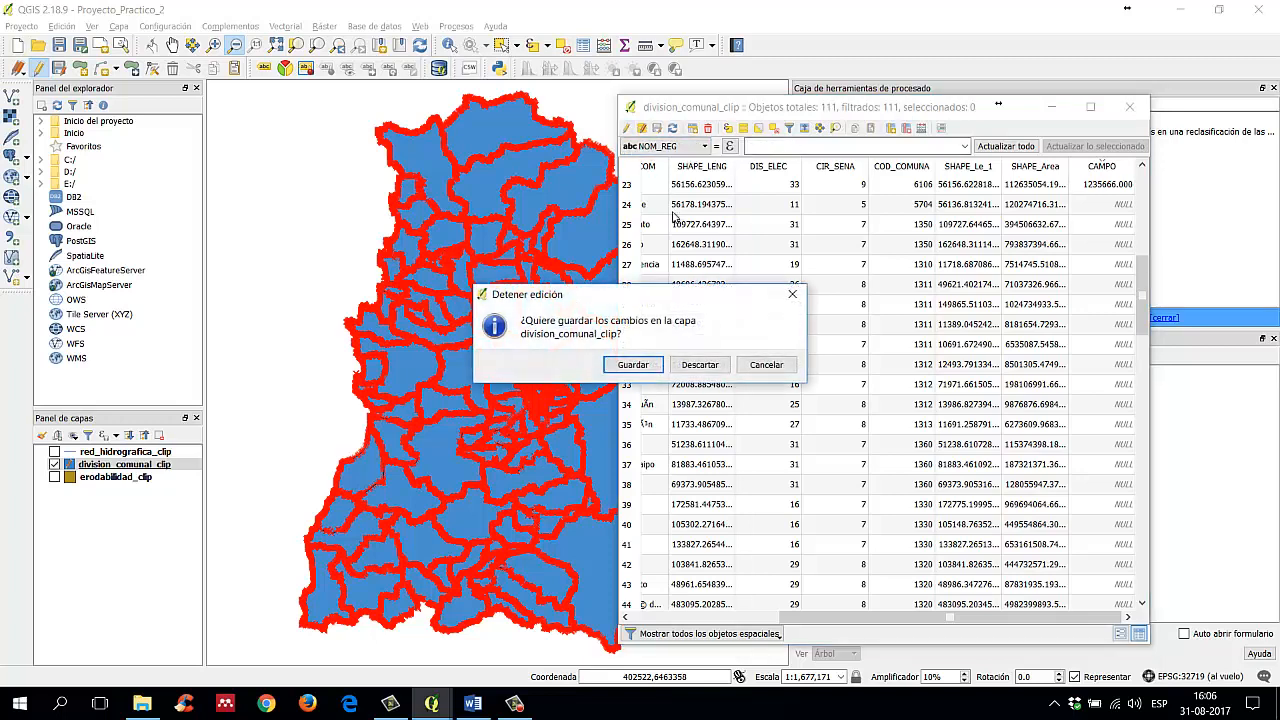
pyautogui.click(700, 364)
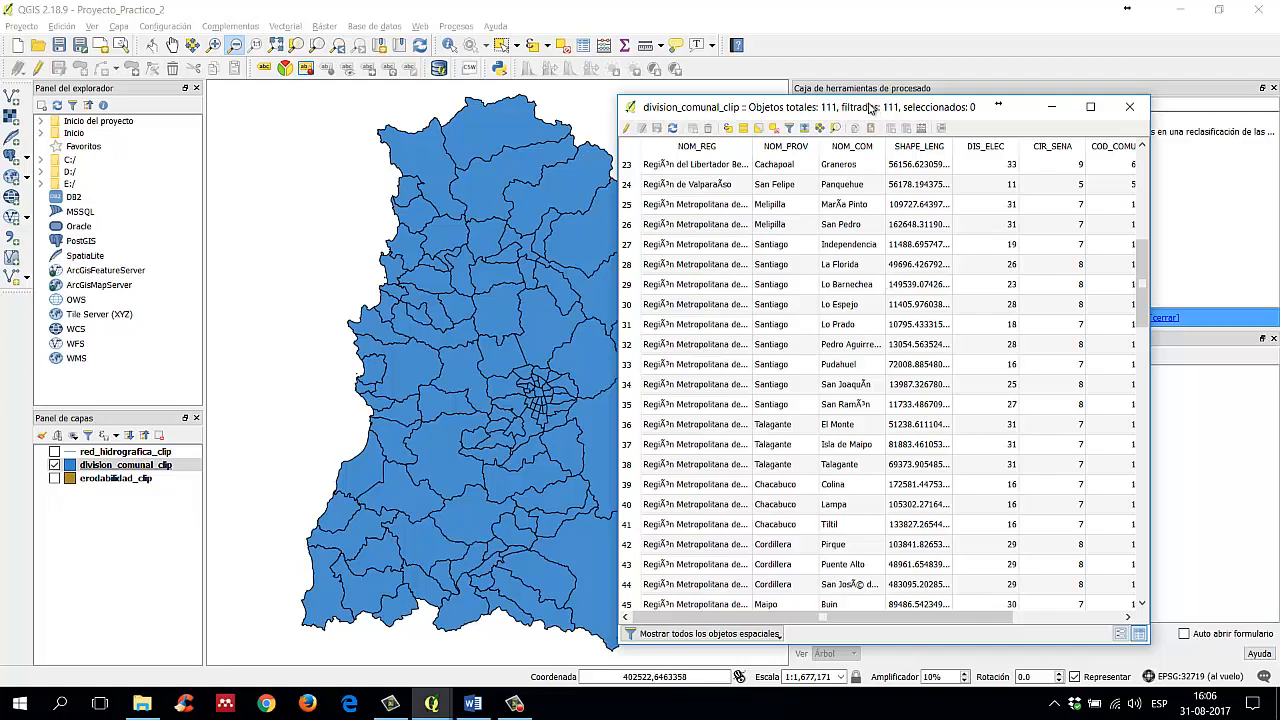
pyautogui.moveTo(868, 107); pyautogui.dragTo(397, 113)
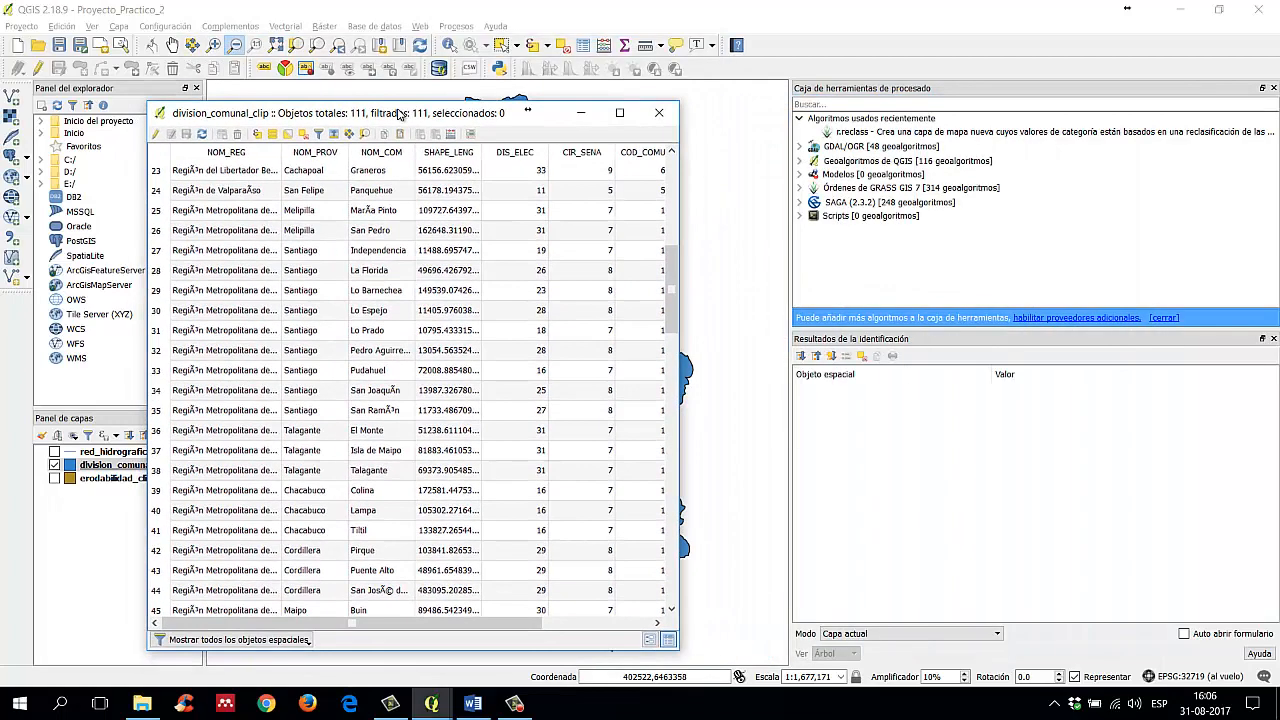
# Step: Open the field calculator for division_comunal_clip and briefly consult the field calculator section of the Word guide
pyautogui.click(451, 137)
pyautogui.moveTo(631, 142); pyautogui.dragTo(746, 62)
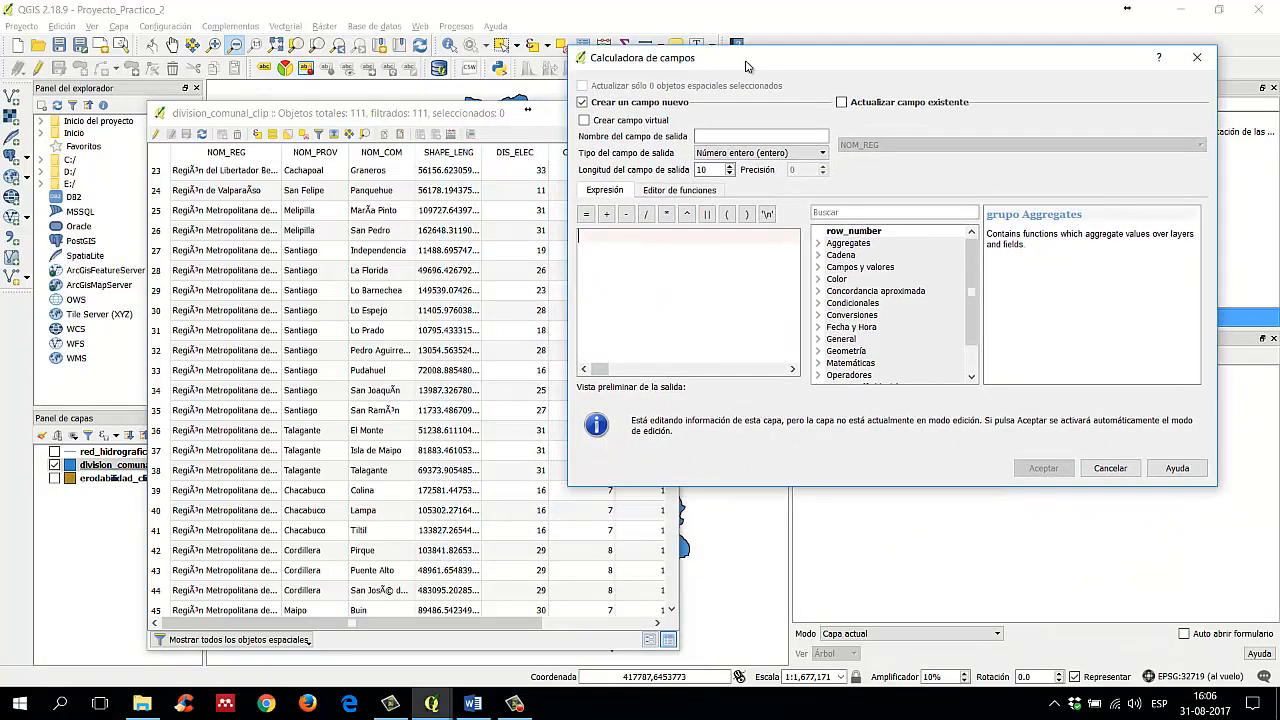
pyautogui.click(476, 702)
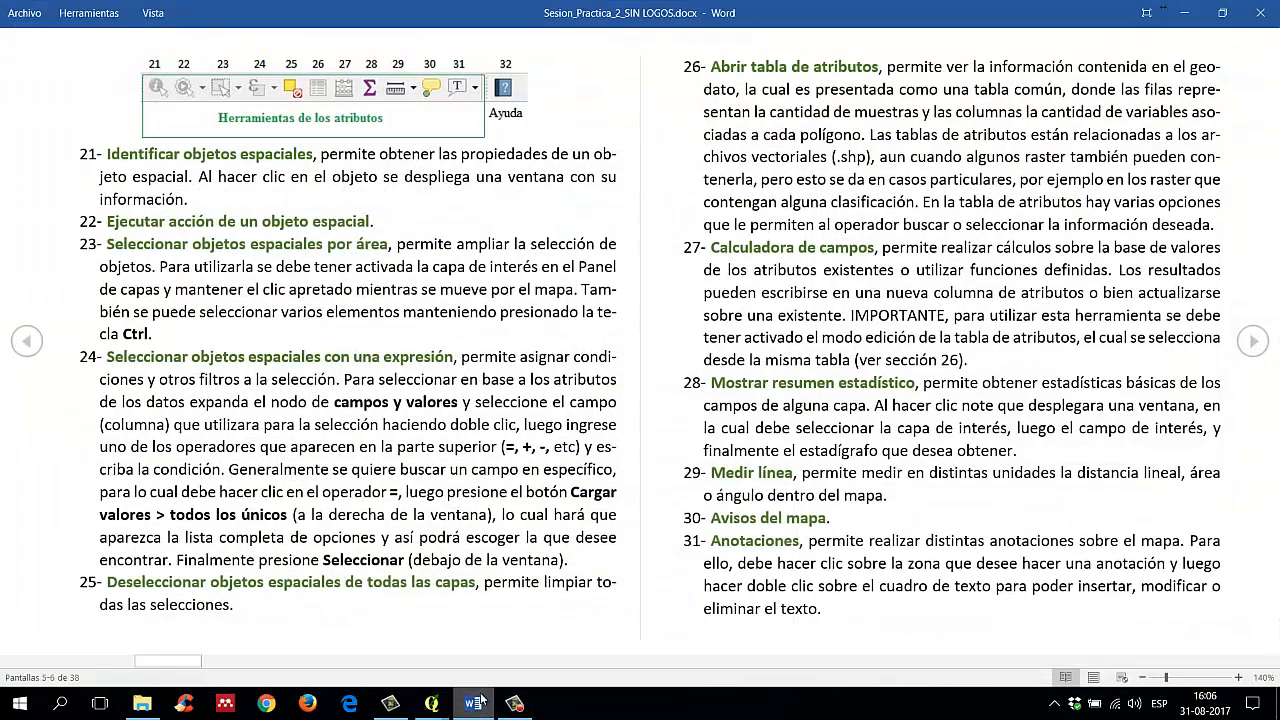
pyautogui.click(1185, 13)
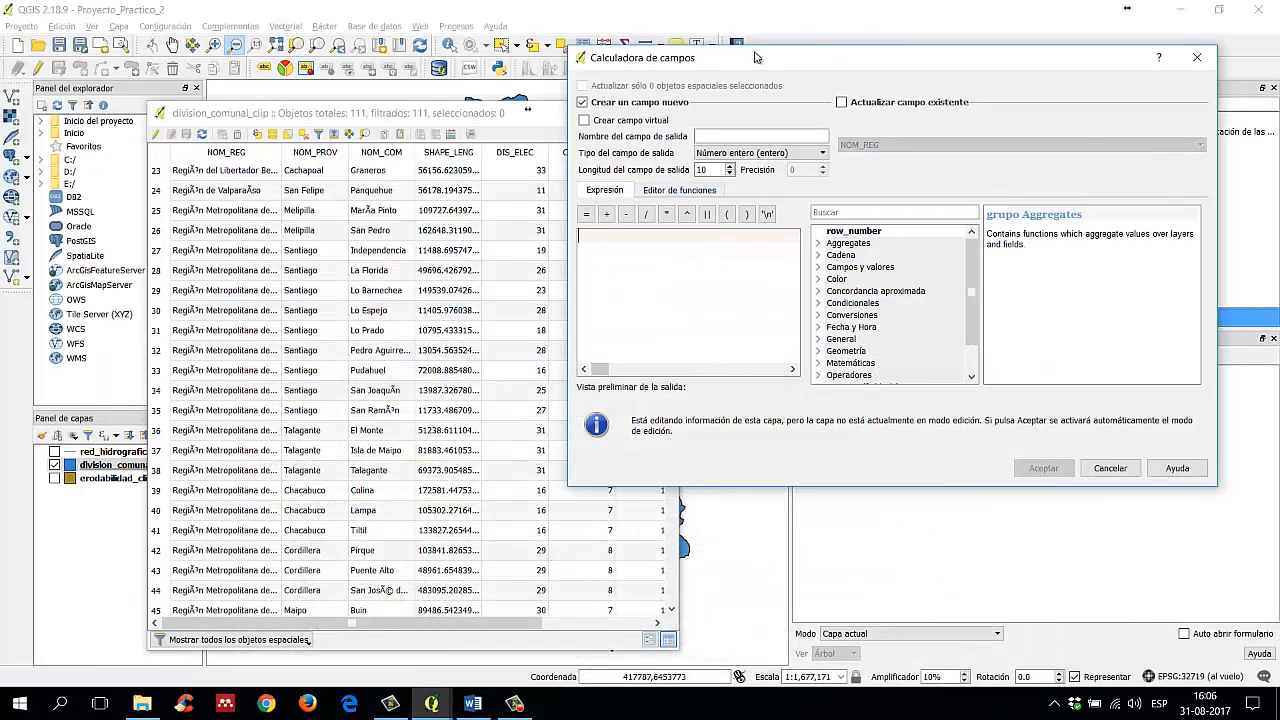
# Step: Set the field calculator to update the existing SHAPE_Area field instead of creating a new one
pyautogui.moveTo(765, 62); pyautogui.dragTo(679, 110)
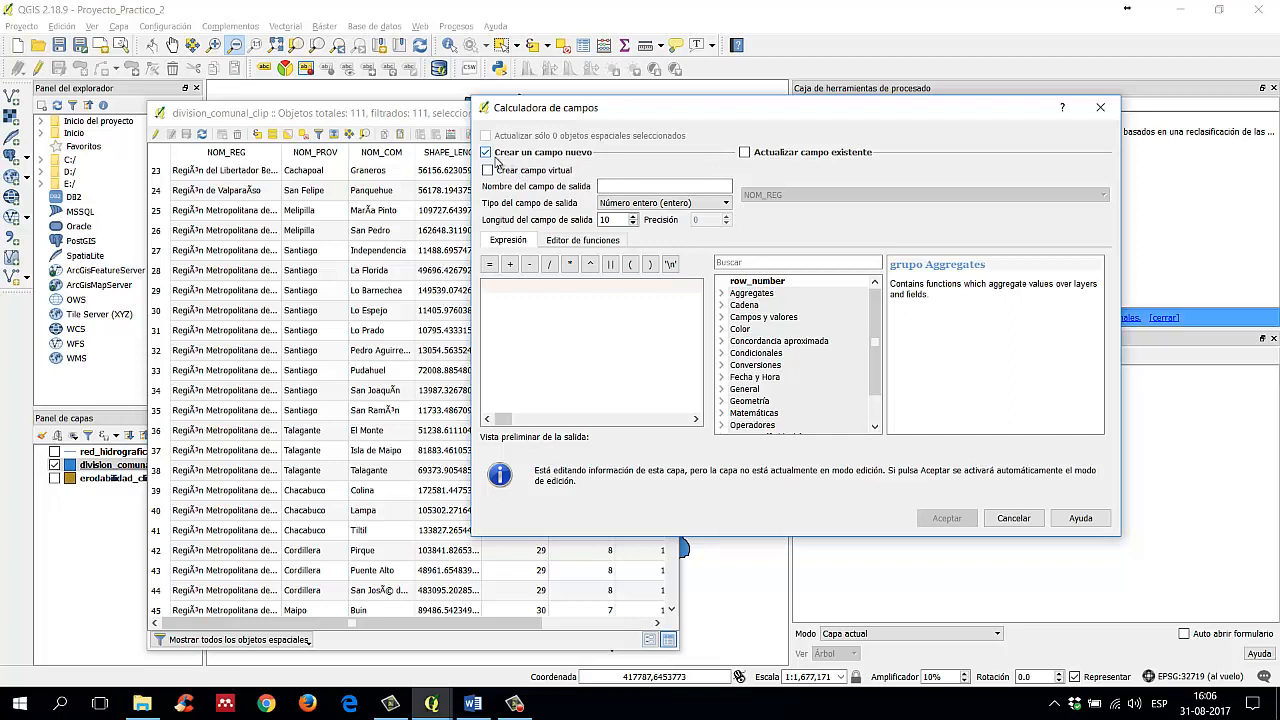
pyautogui.click(745, 155)
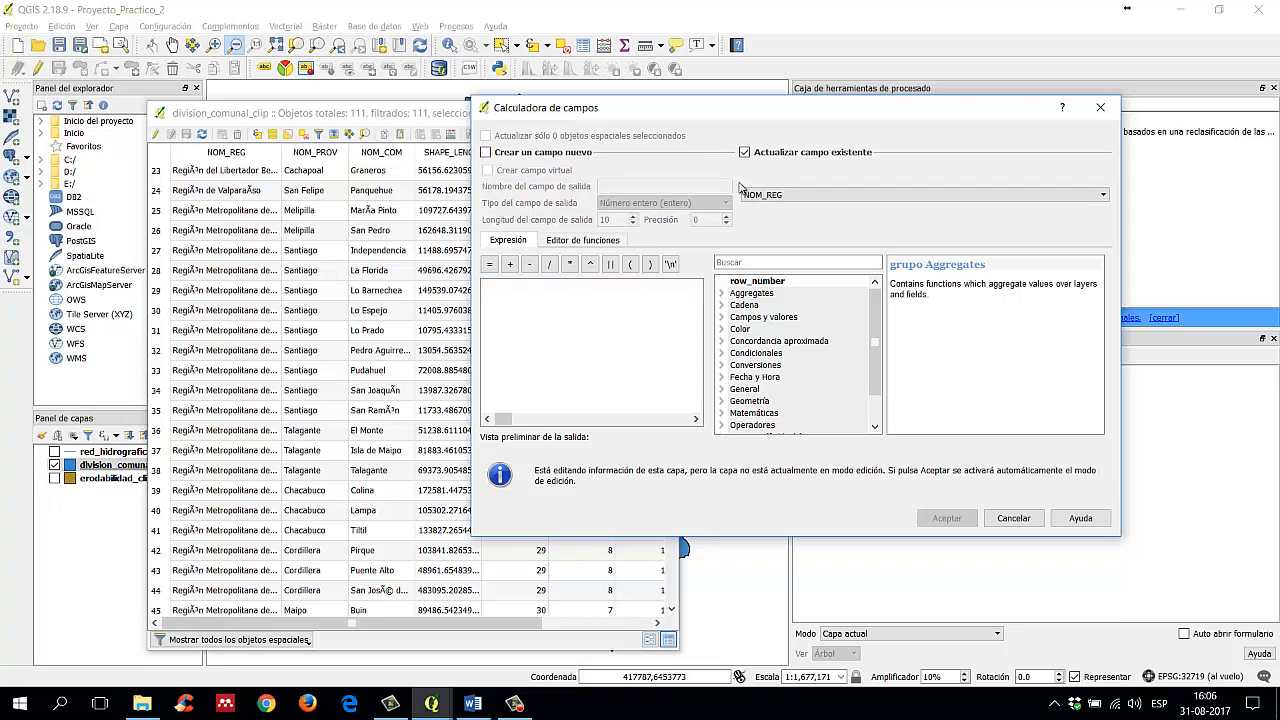
pyautogui.click(853, 199)
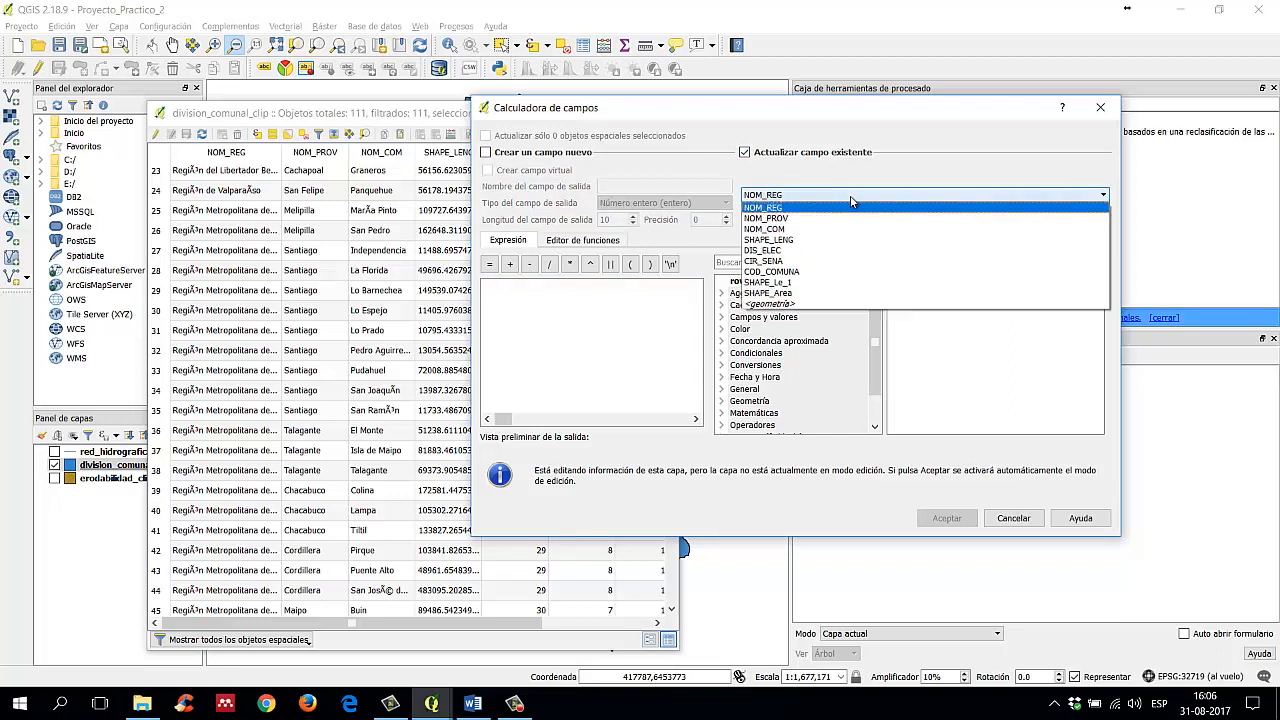
pyautogui.click(822, 294)
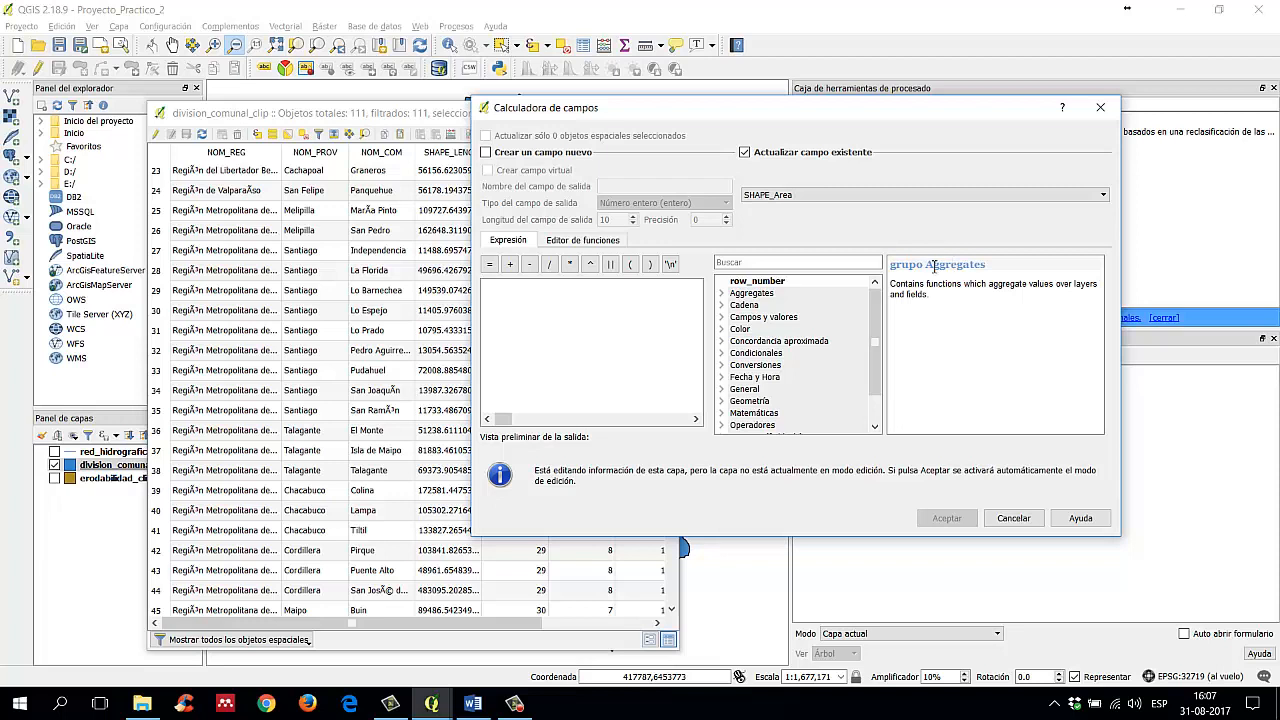
# Step: Build the expression $area from the geometry functions and apply it to the SHAPE_Area field
pyautogui.click(563, 337)
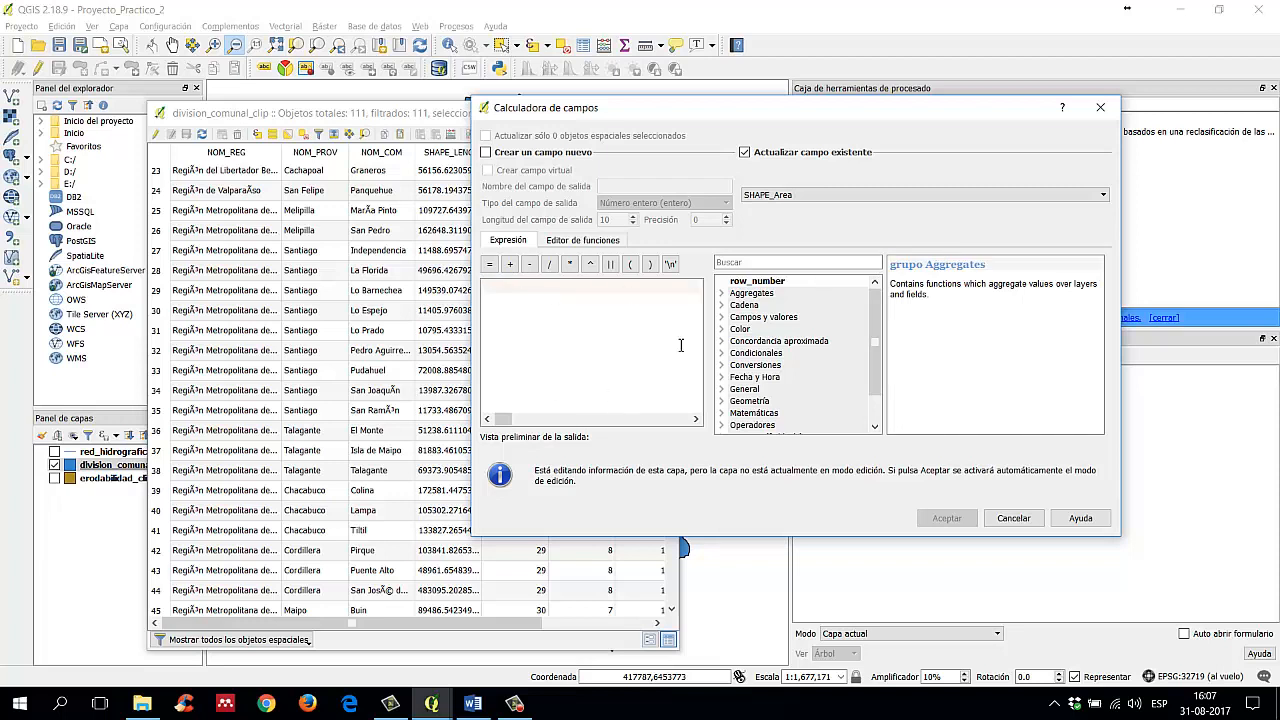
pyautogui.moveTo(876, 330)
pyautogui.mouseDown()
pyautogui.moveTo(876, 370)
pyautogui.moveTo(876, 335)
pyautogui.mouseUp()
pyautogui.click(802, 318)
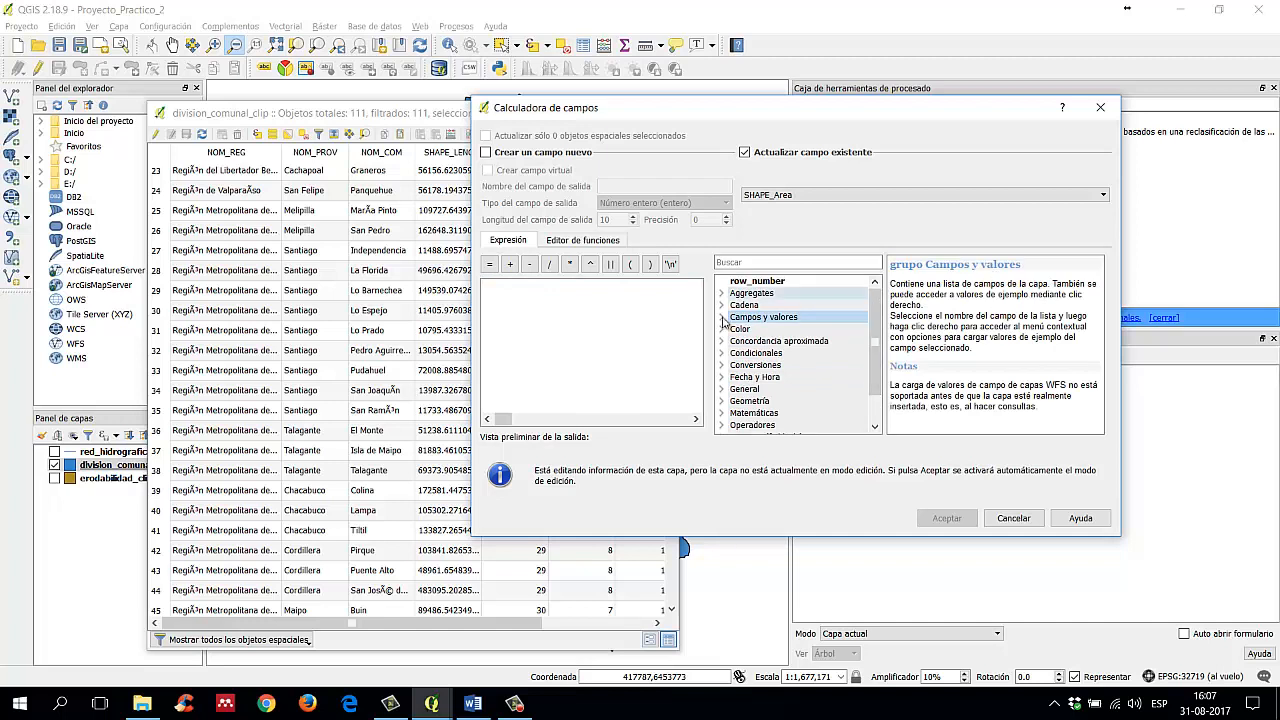
pyautogui.moveTo(876, 379)
pyautogui.mouseDown()
pyautogui.moveTo(870, 409)
pyautogui.moveTo(873, 328)
pyautogui.moveTo(874, 366)
pyautogui.mouseUp()
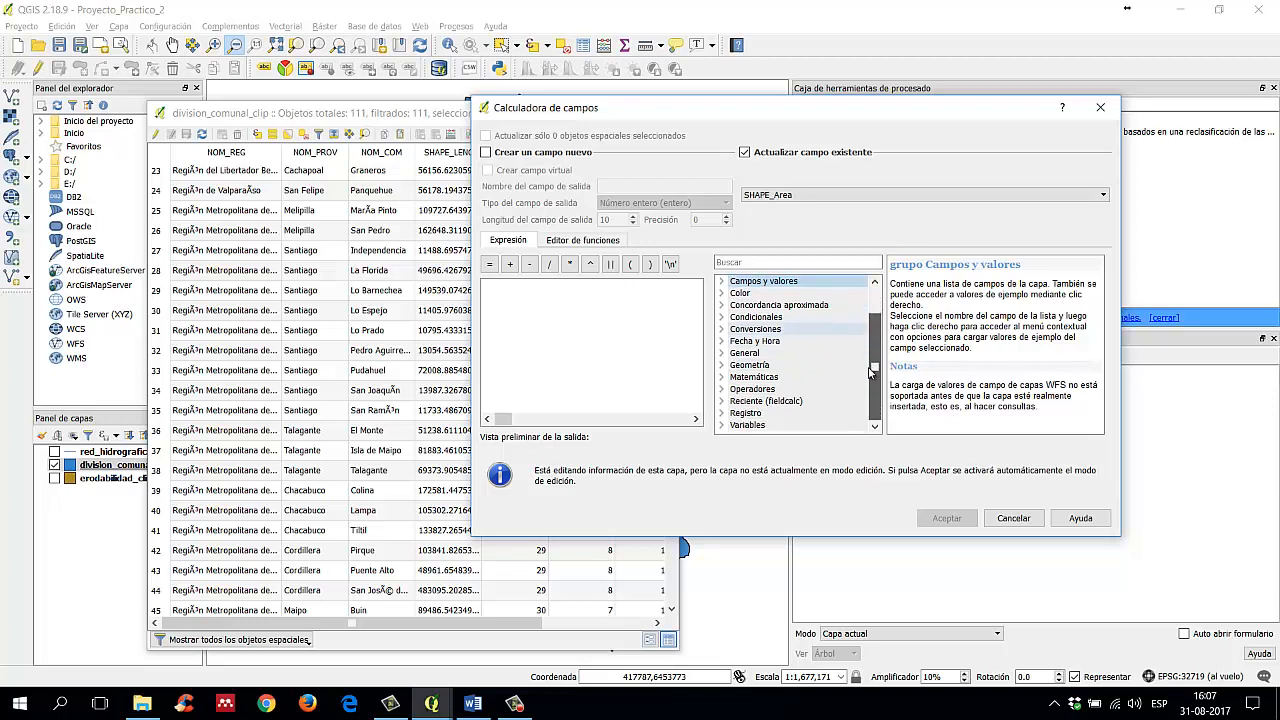
pyautogui.click(721, 365)
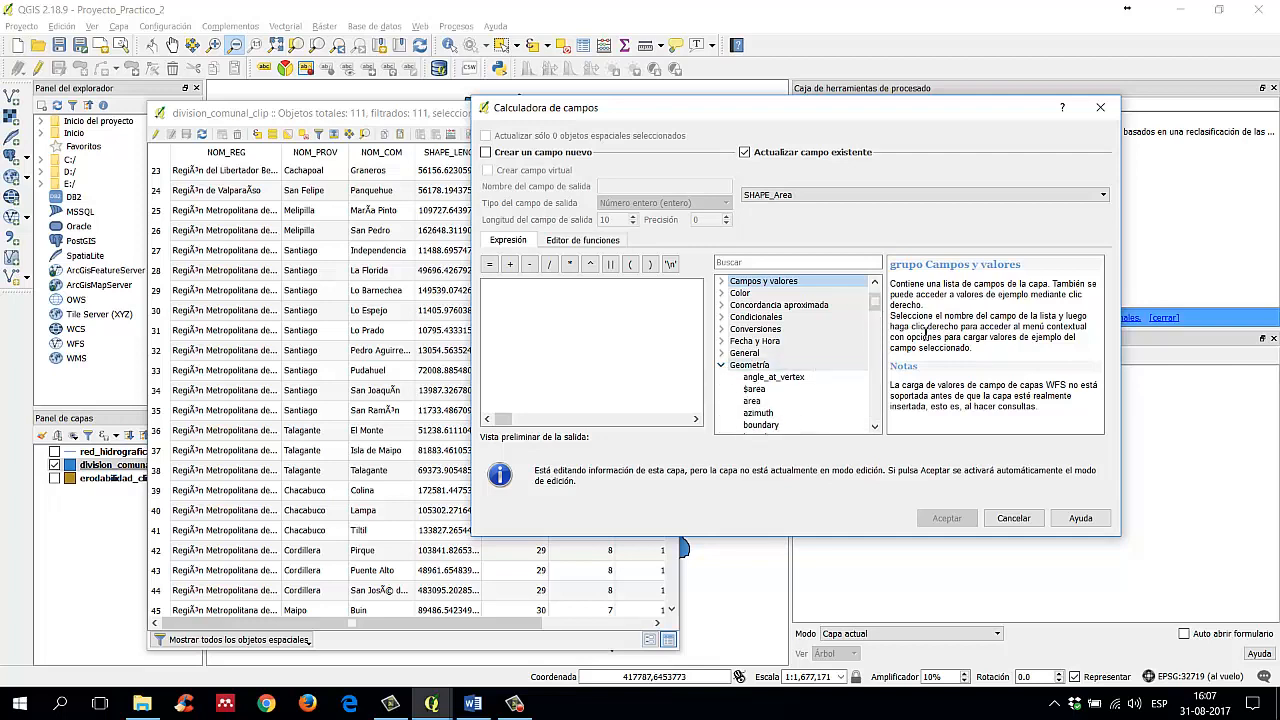
pyautogui.click(756, 390)
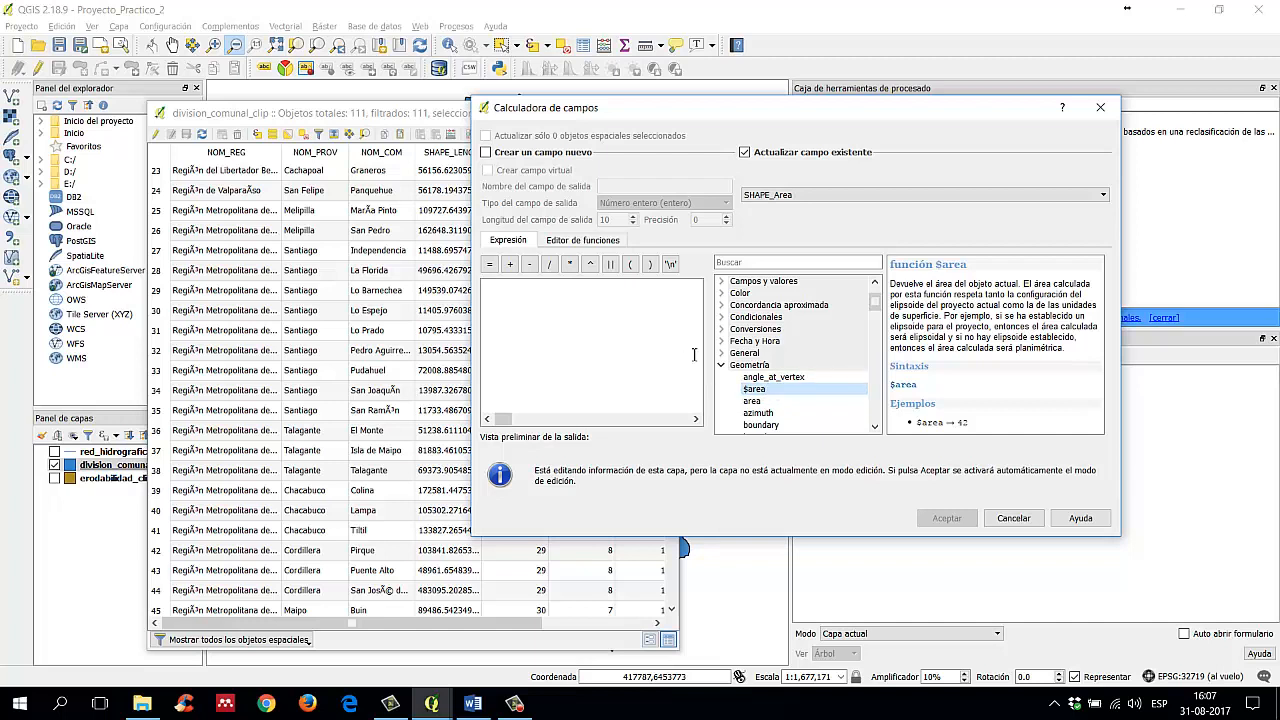
pyautogui.doubleClick(762, 394)
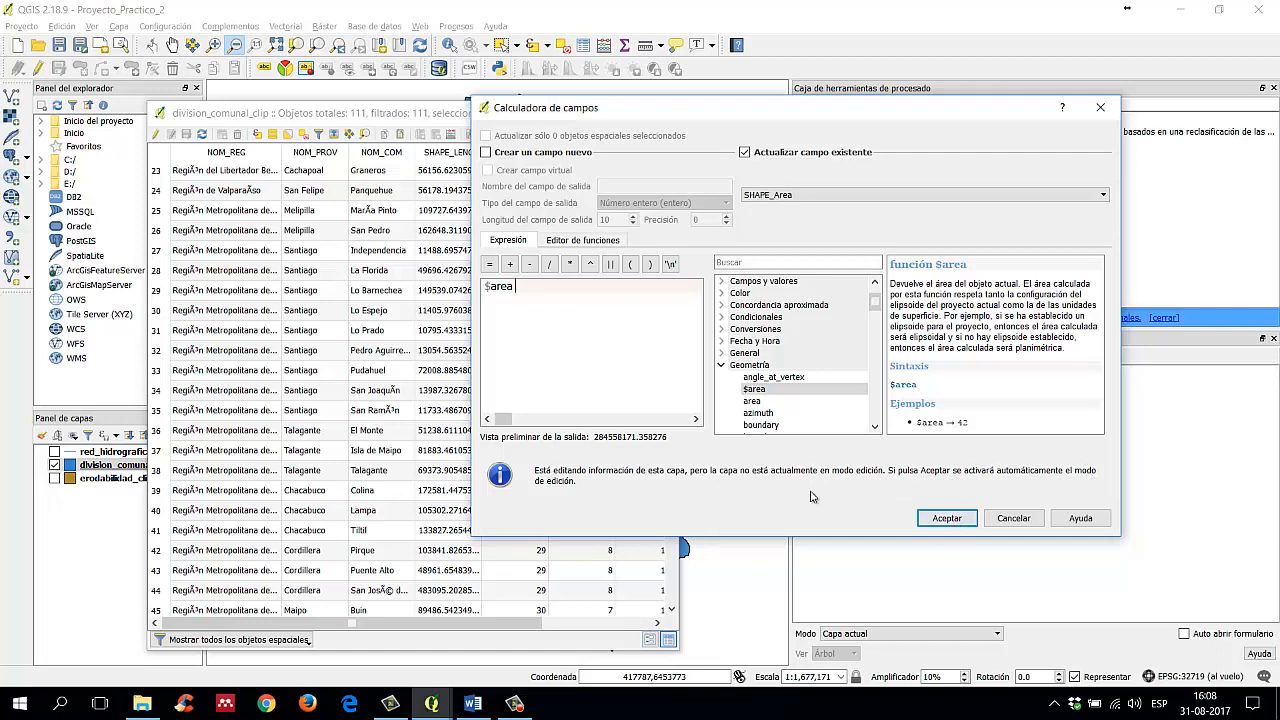
pyautogui.click(945, 519)
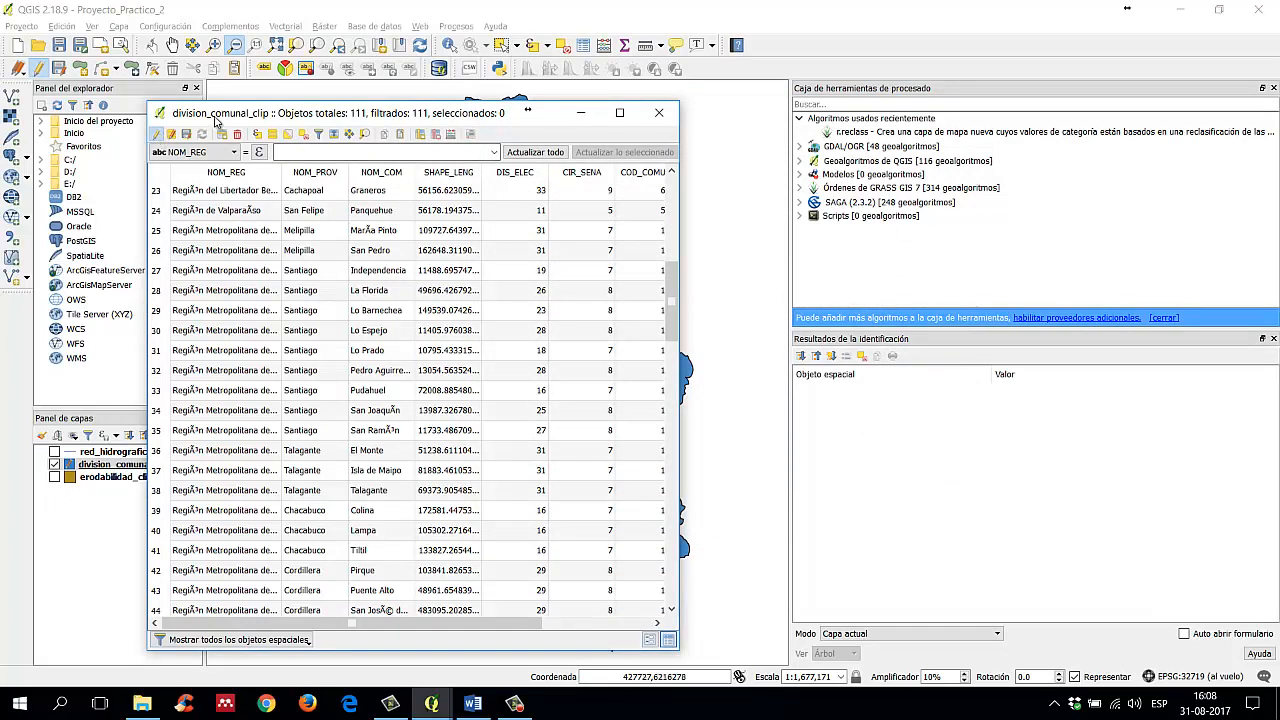
# Step: Enlarge the attribute table window and widen the SHAPE_Area column to examine its full values
pyautogui.moveTo(214, 118); pyautogui.dragTo(186, 97)
pyautogui.moveTo(650, 260); pyautogui.dragTo(1072, 260)
pyautogui.doubleClick(786, 151)
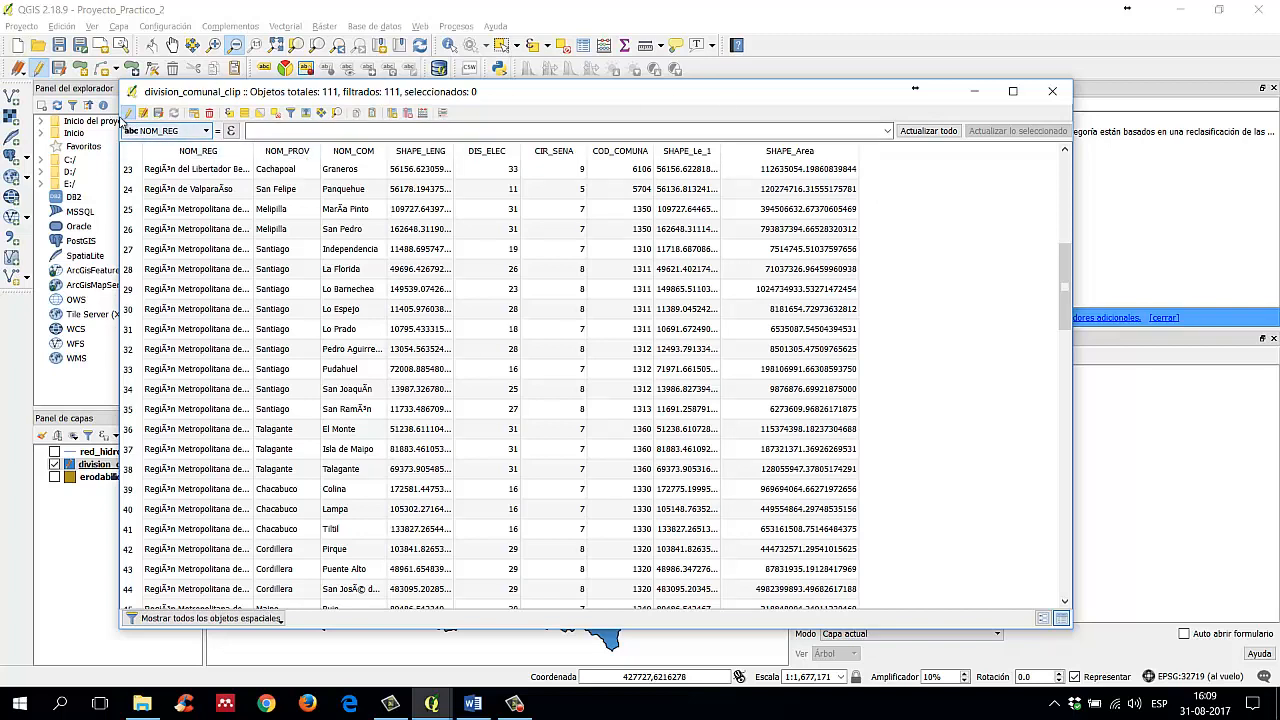
# Step: Stop editing the layer, discard the recalculated SHAPE_Area values, and close the attribute table
pyautogui.click(128, 114)
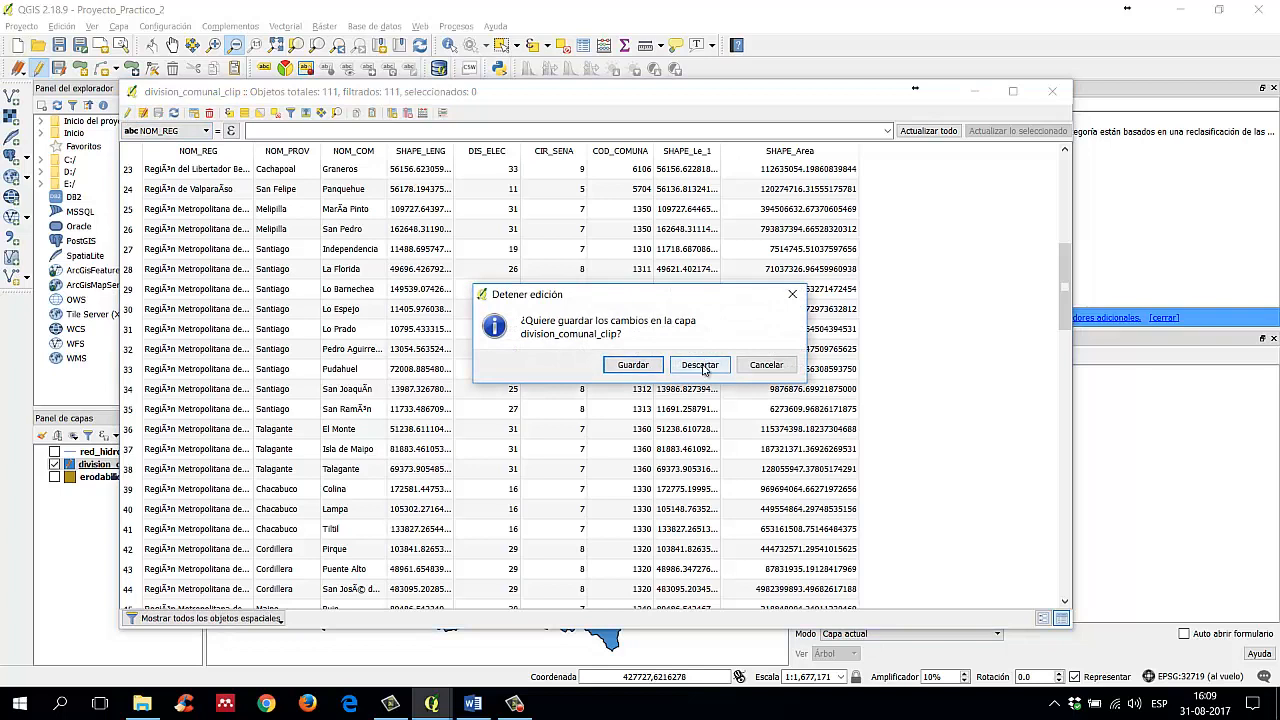
pyautogui.click(700, 365)
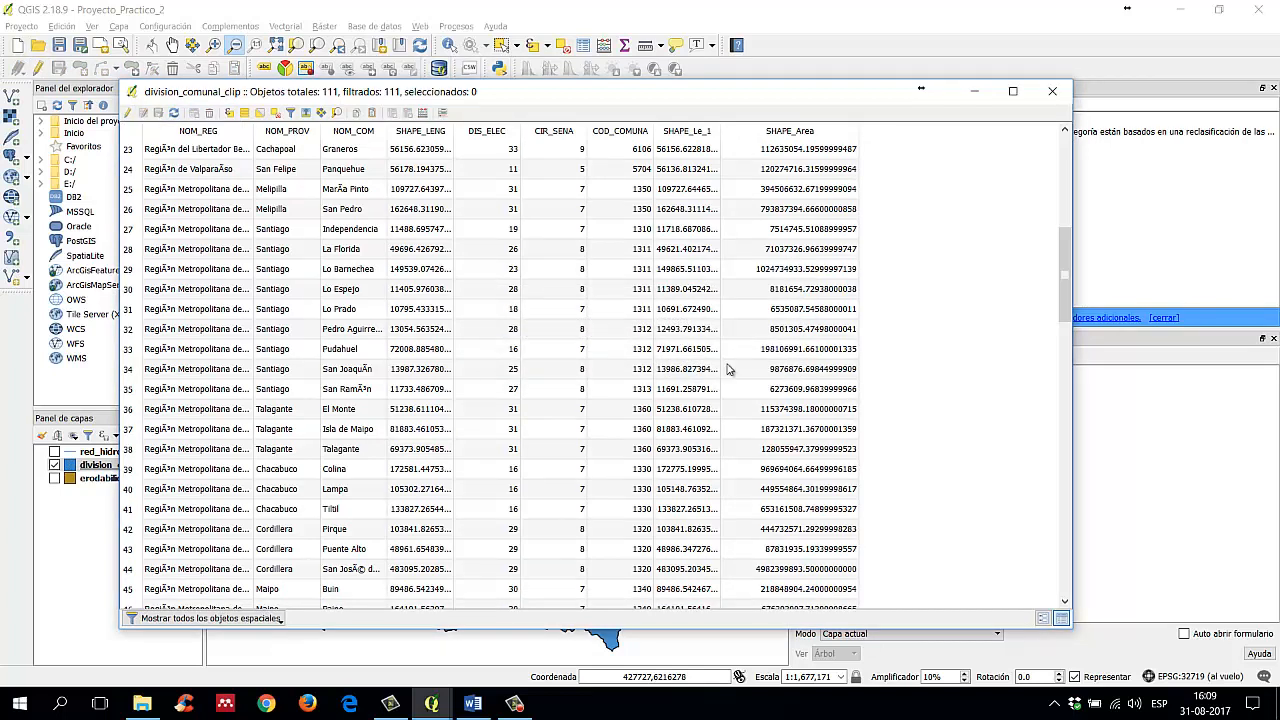
pyautogui.click(1052, 91)
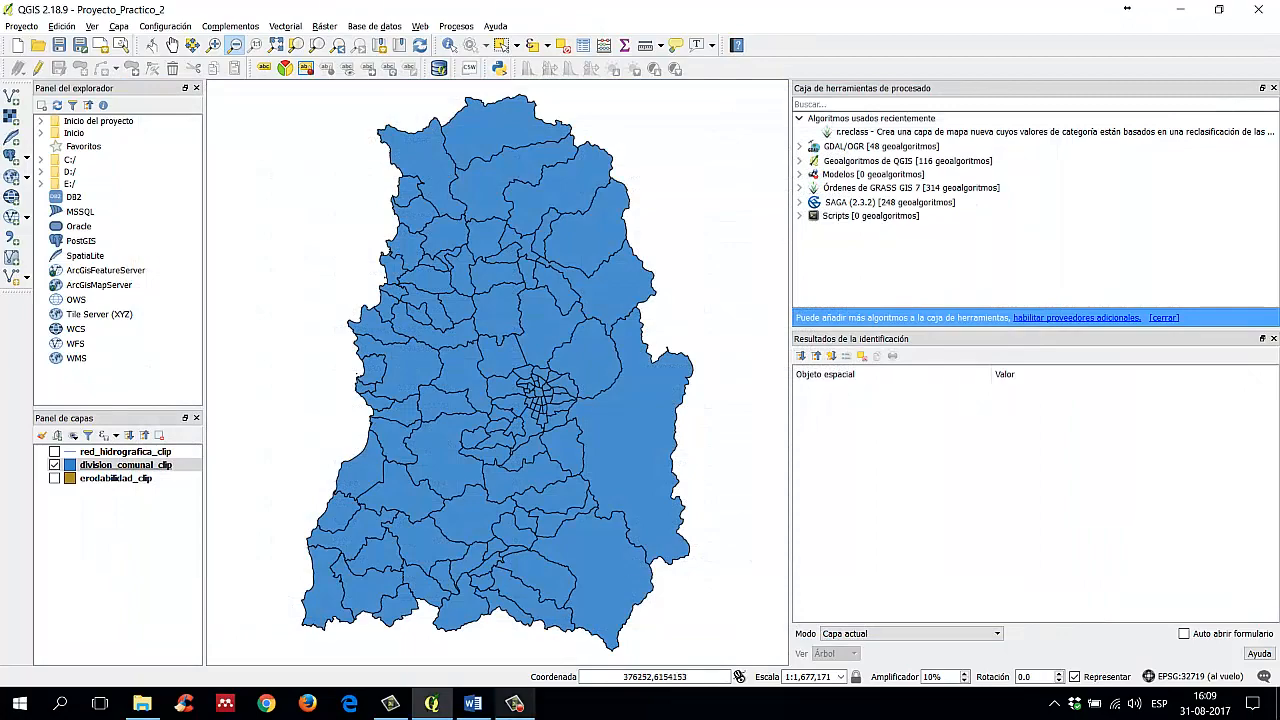
# Step: Consult the statistical summary entry in the Word guide, and open the QGIS statistics panel for the erodabilidad_clip layer
pyautogui.click(472, 703)
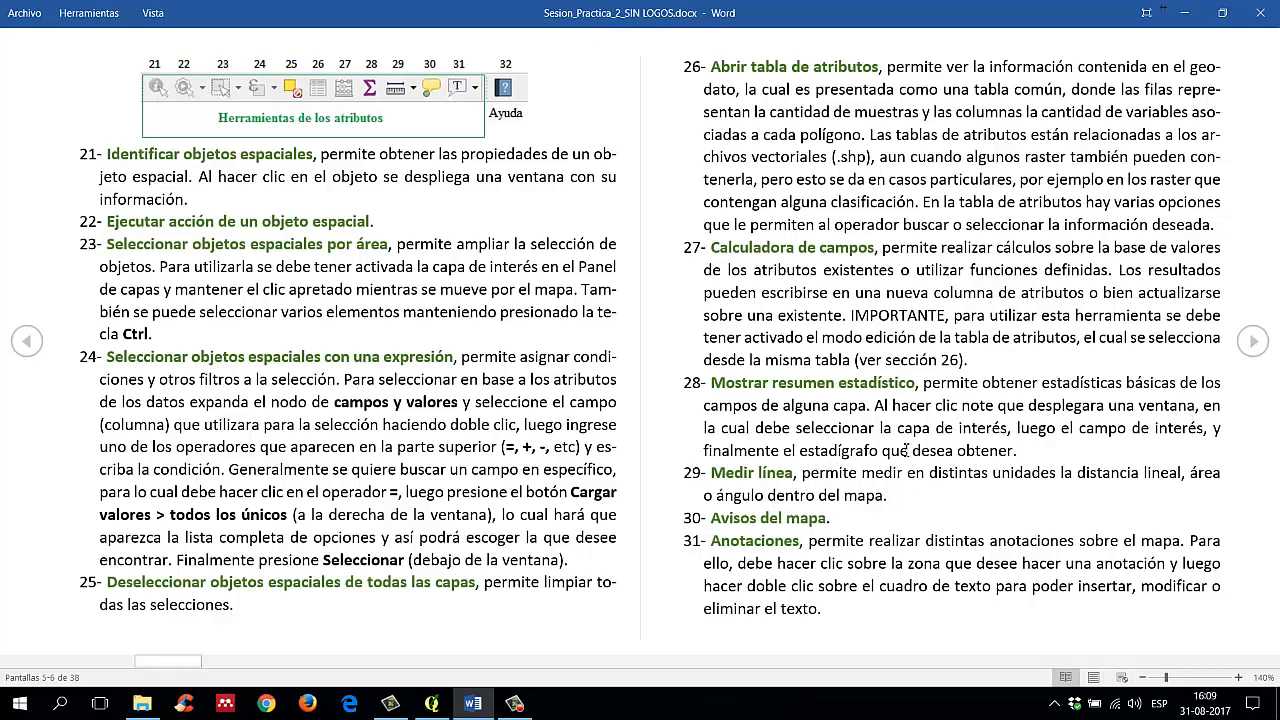
pyautogui.click(1183, 13)
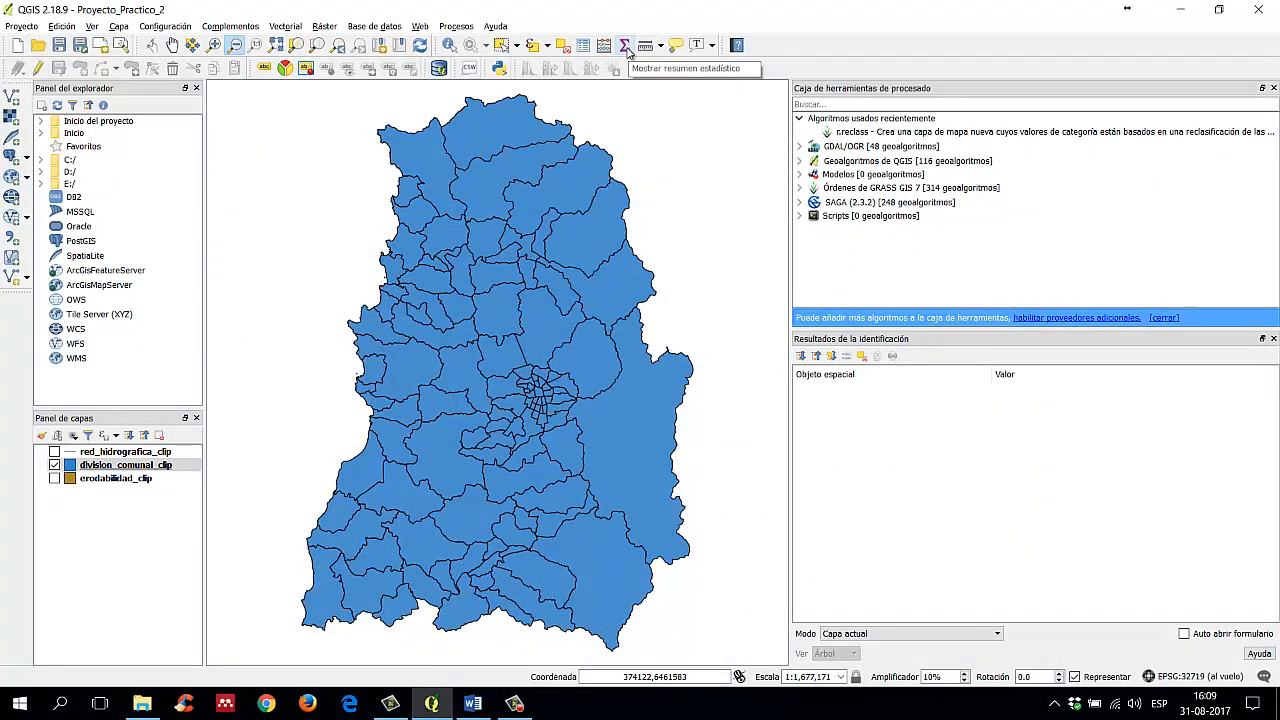
pyautogui.click(625, 47)
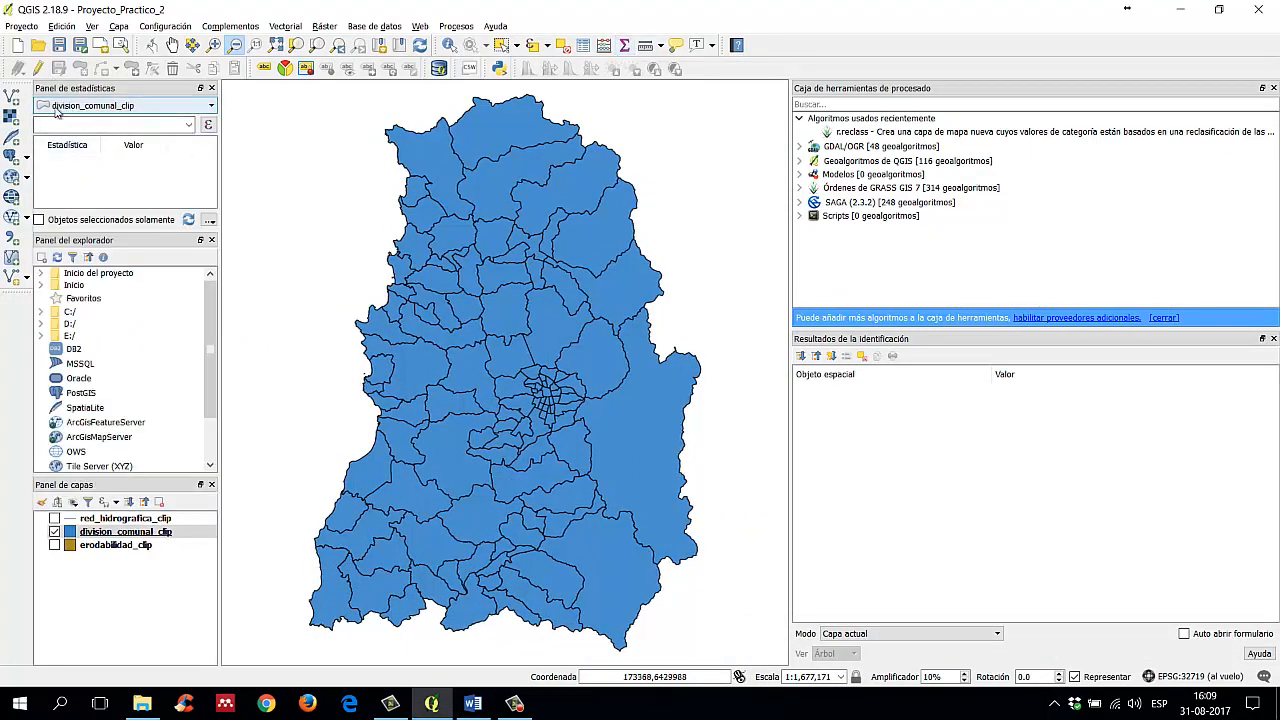
pyautogui.click(212, 107)
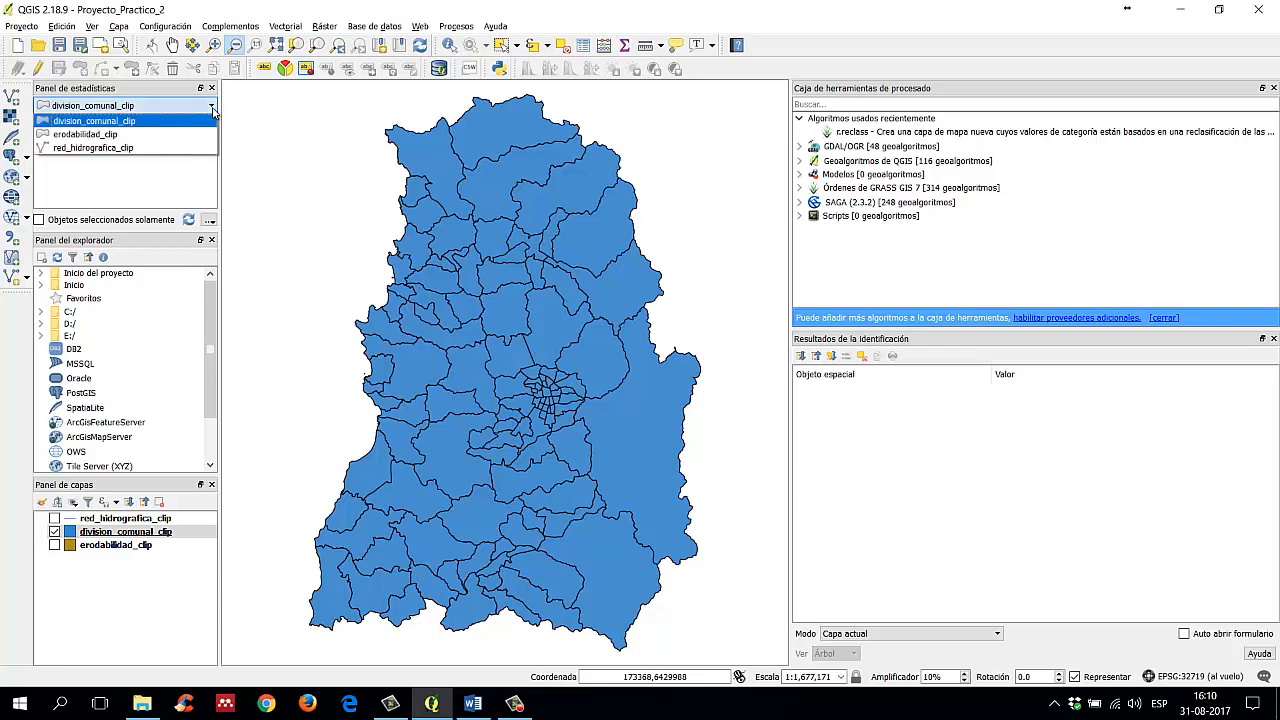
pyautogui.click(212, 107)
pyautogui.click(212, 106)
pyautogui.click(205, 134)
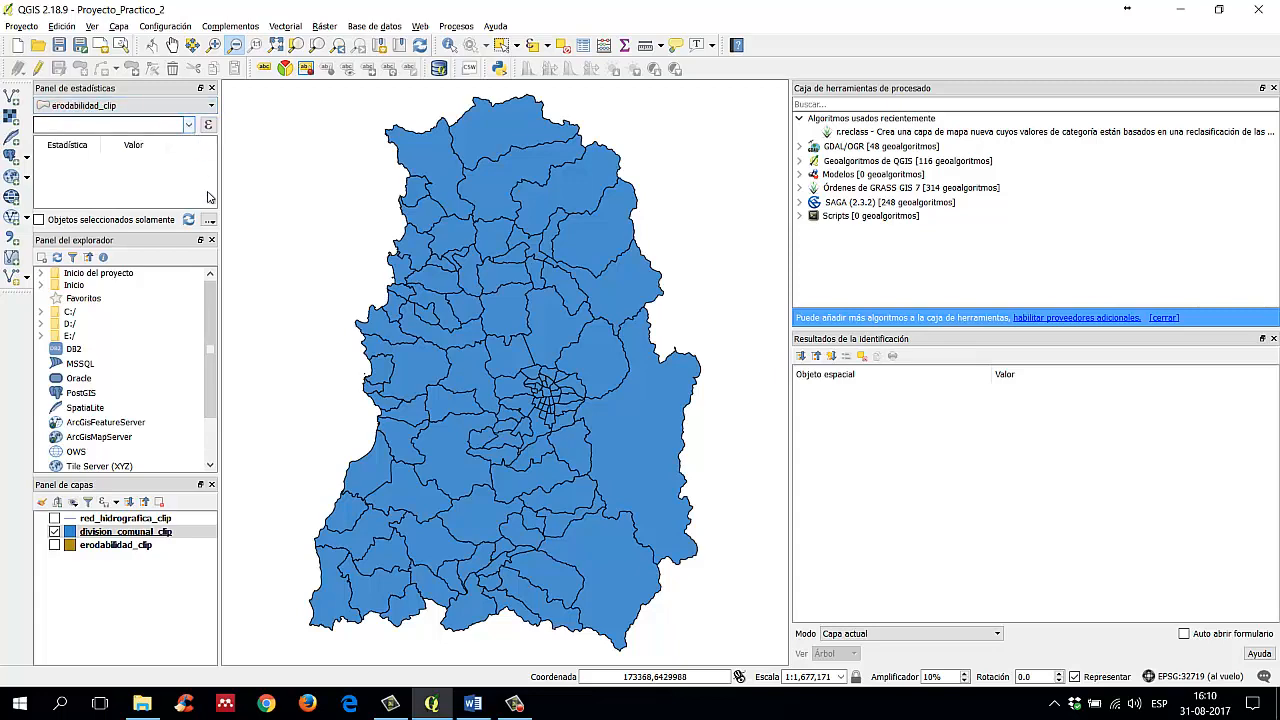
# Step: Show erodabilidad_clip instead of division_comunal_clip on the map and compute statistics for its Shape_STAr field
pyautogui.click(55, 545)
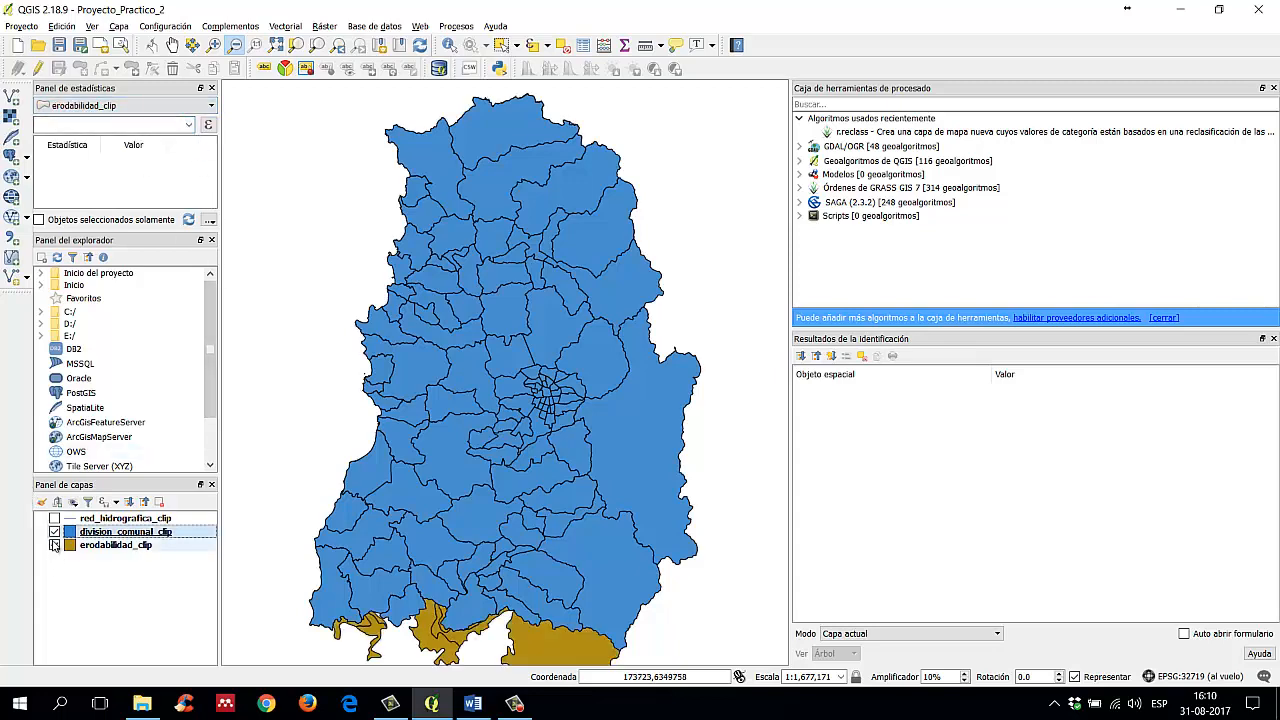
pyautogui.click(55, 532)
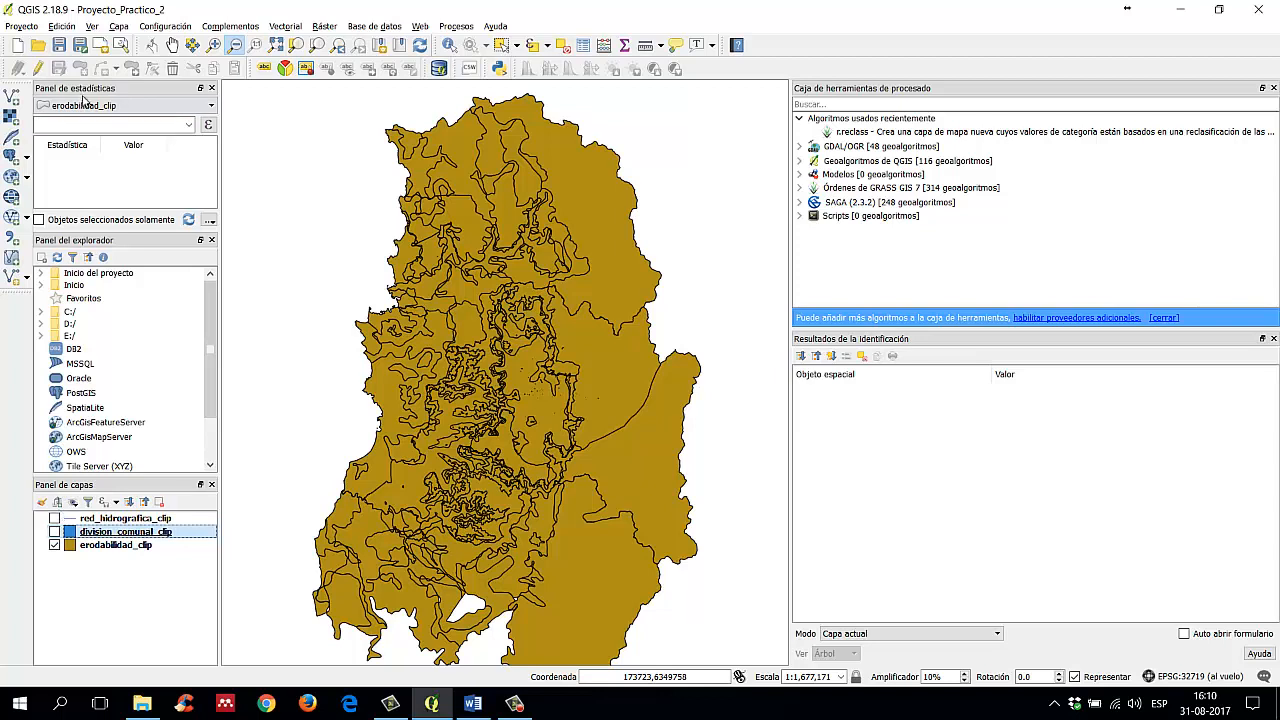
pyautogui.click(188, 126)
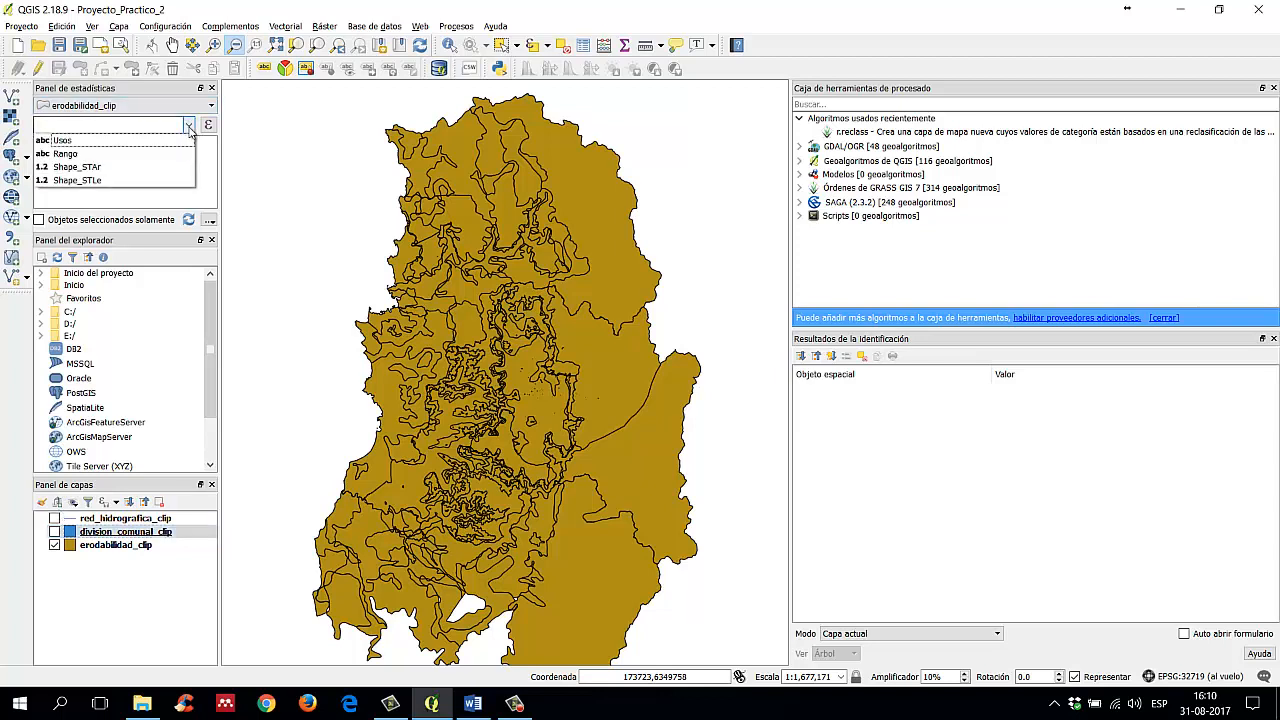
pyautogui.click(98, 167)
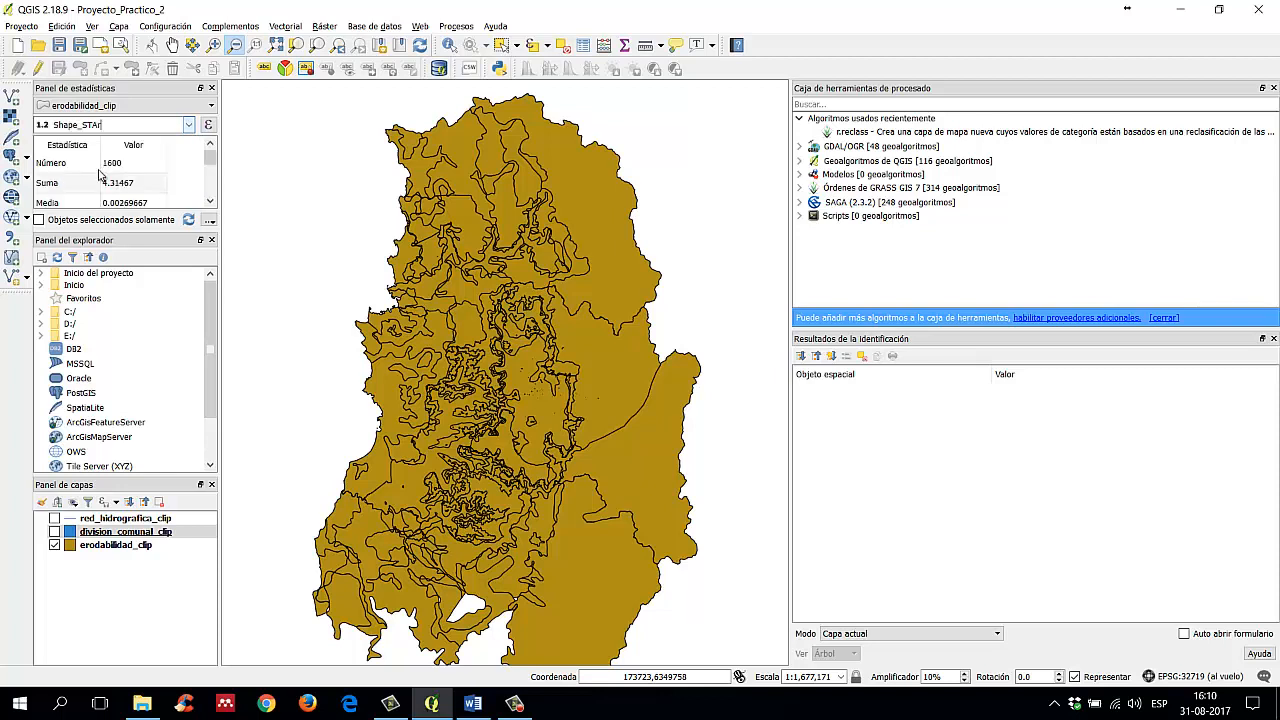
# Step: Widen the statistics panel and examine the full list of Shape_STAr statistics for erodabilidad_clip
pyautogui.click(211, 202)
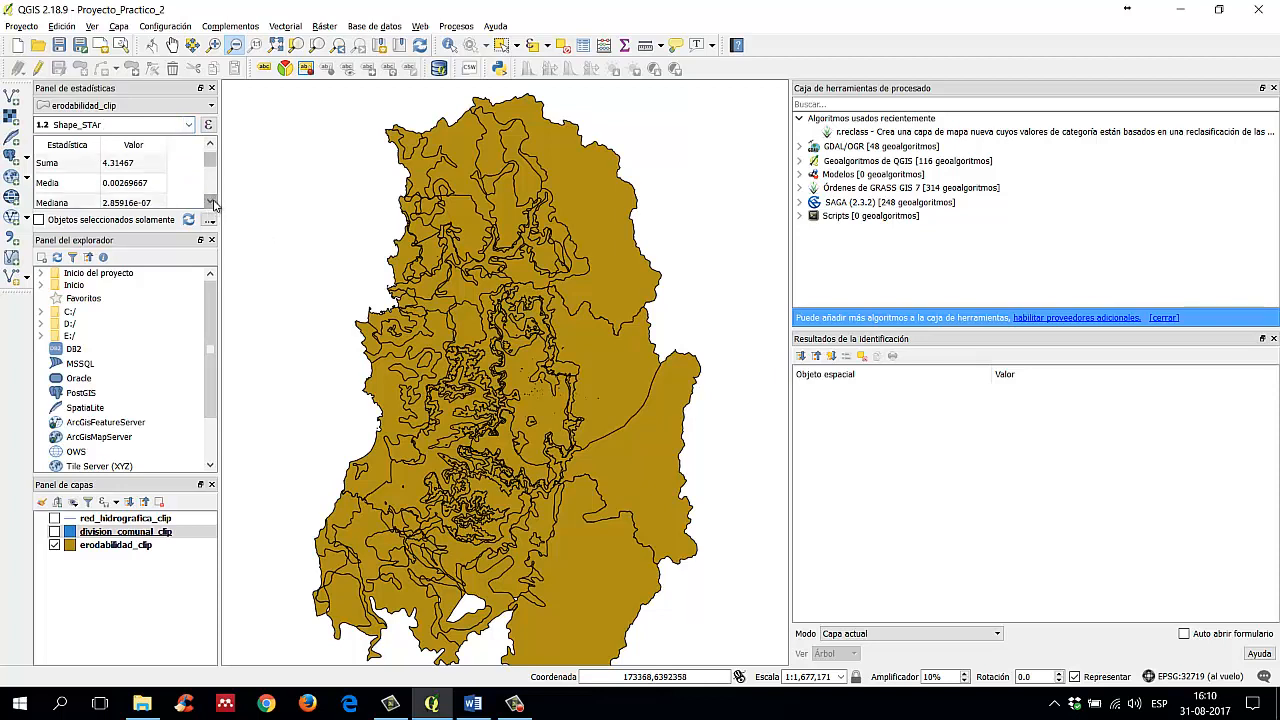
pyautogui.click(211, 202)
pyautogui.click(211, 202)
pyautogui.click(211, 202)
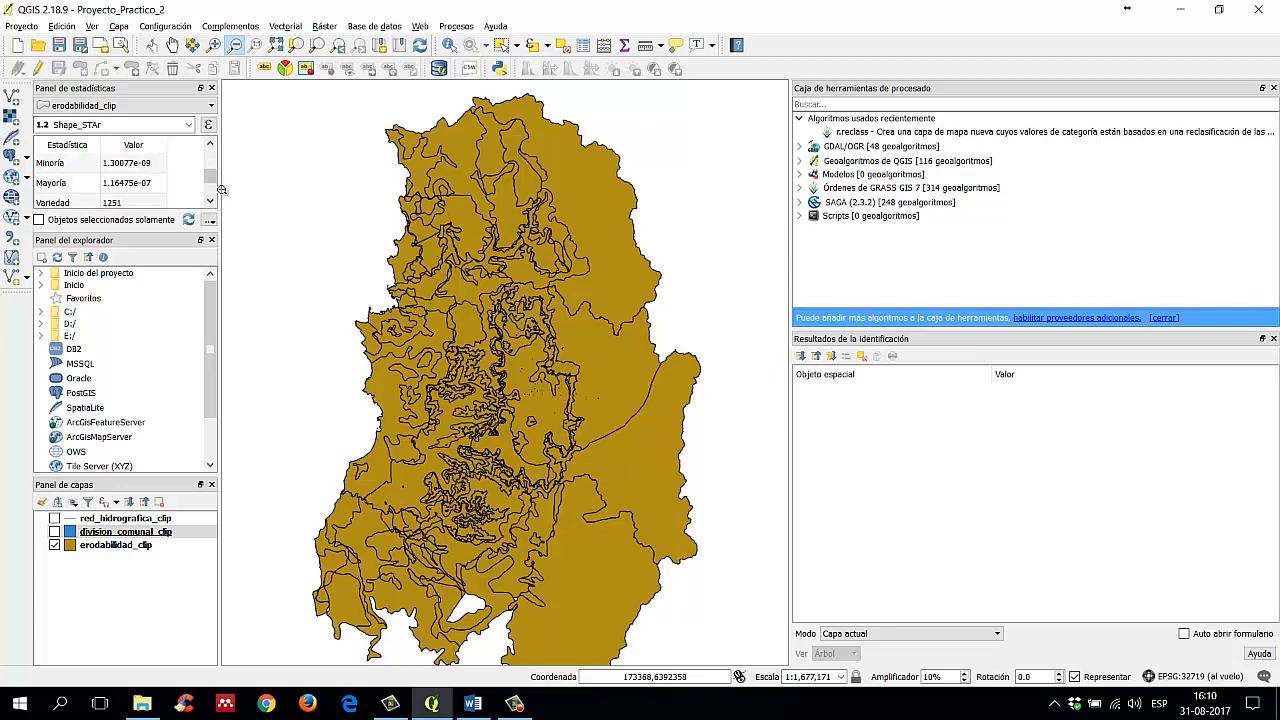
pyautogui.moveTo(222, 188); pyautogui.dragTo(337, 188)
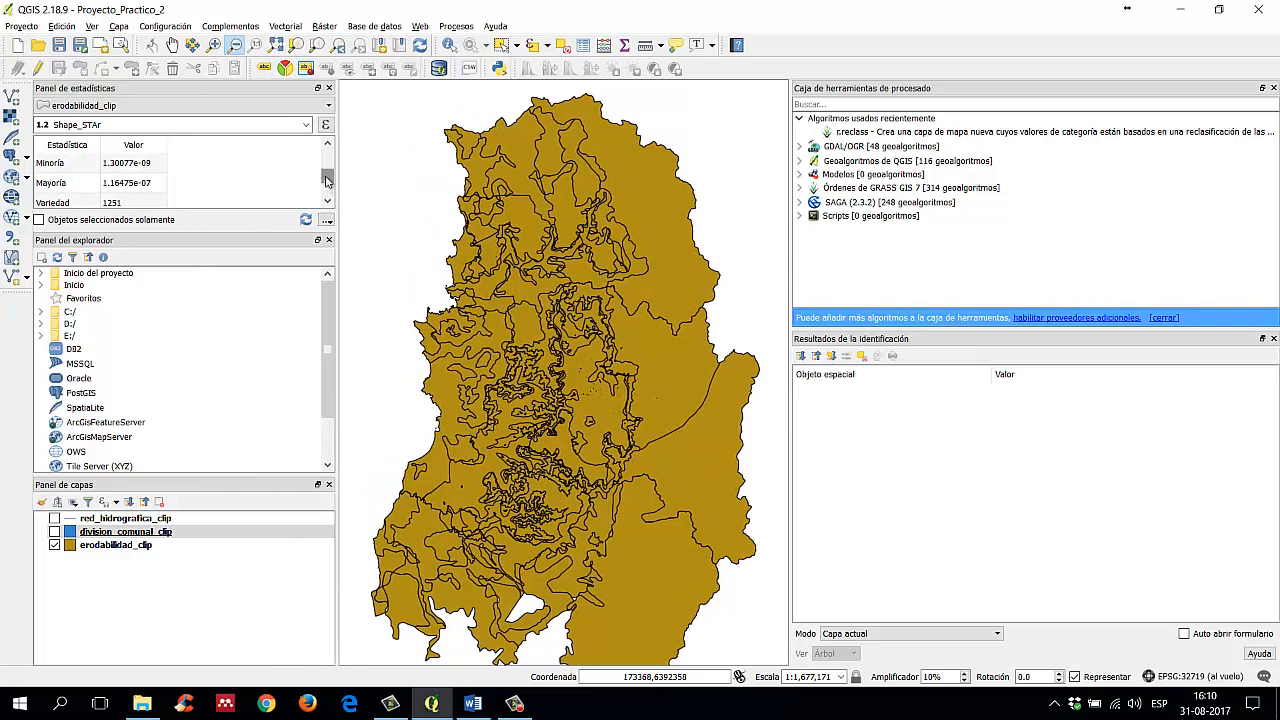
pyautogui.click(328, 147)
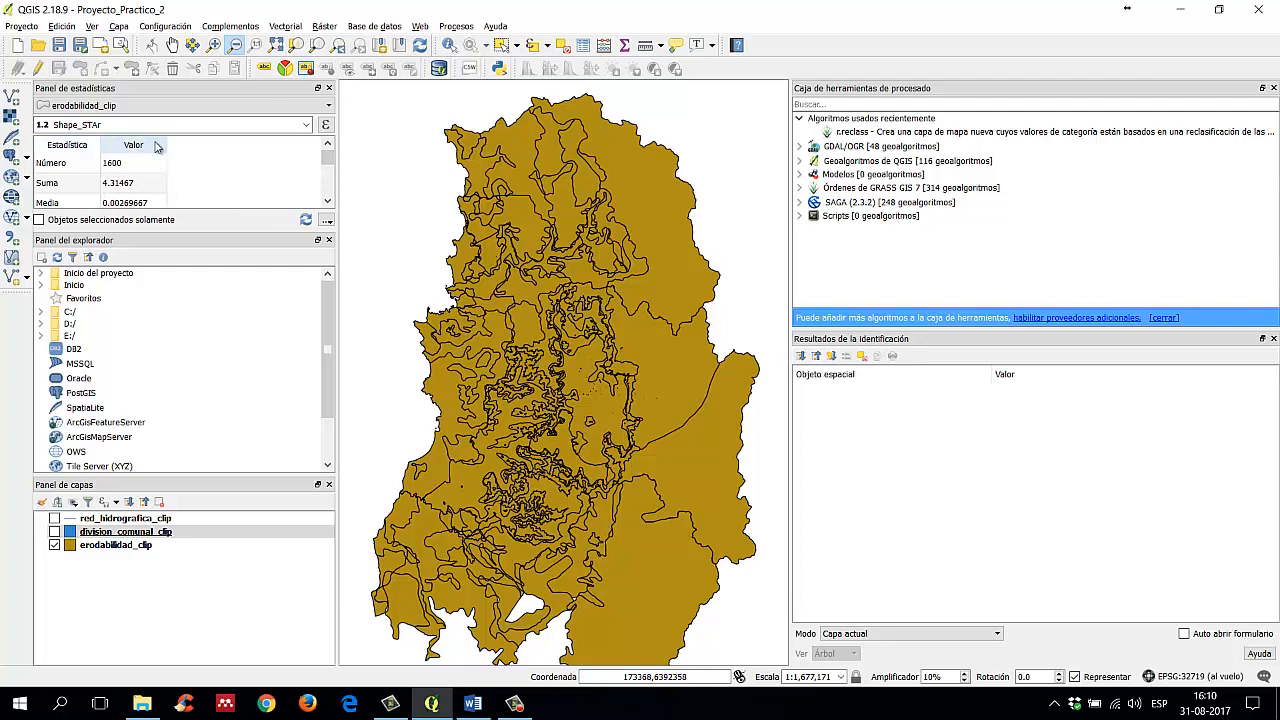
pyautogui.click(328, 202)
pyautogui.click(328, 202)
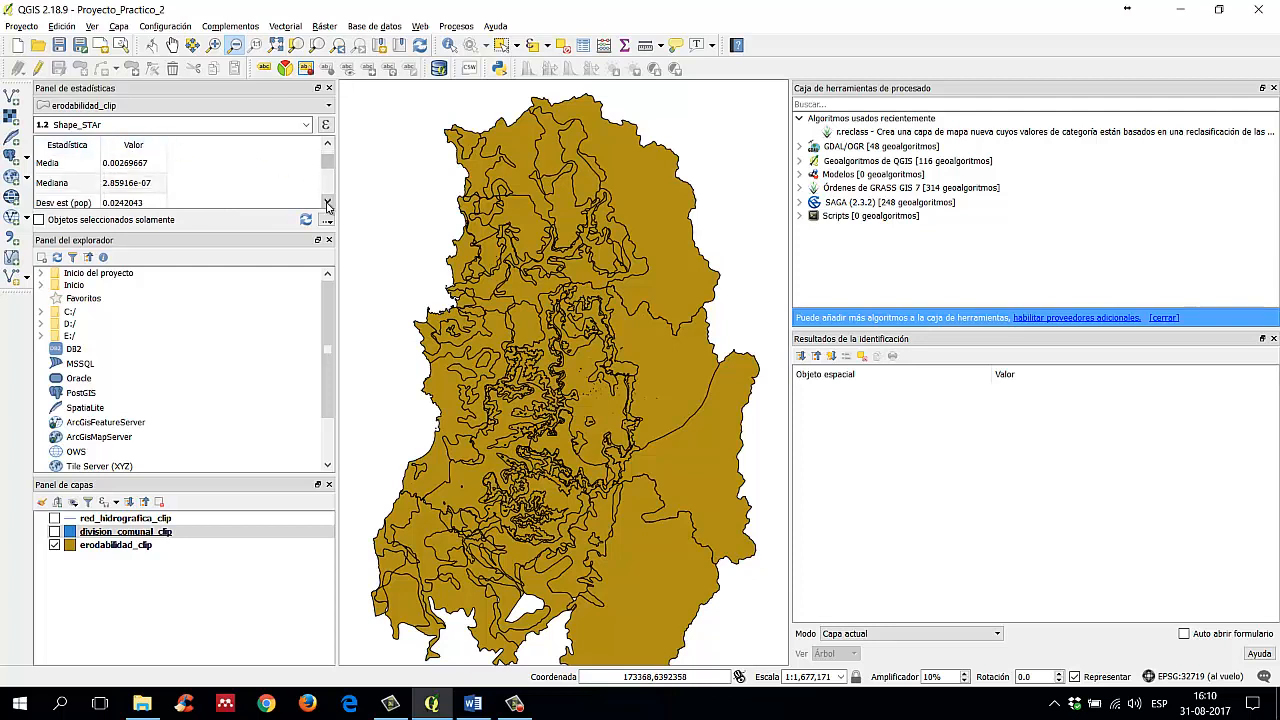
pyautogui.click(328, 203)
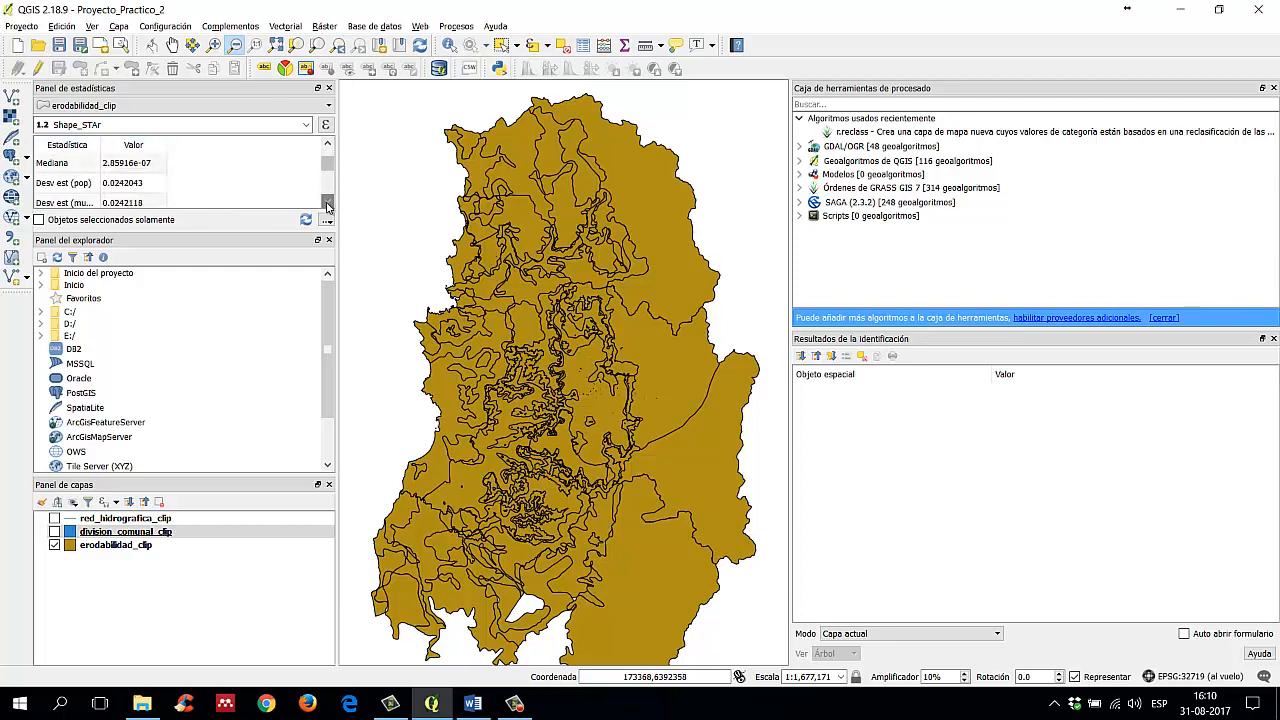
pyautogui.click(328, 203)
pyautogui.click(328, 203)
pyautogui.click(328, 203)
pyautogui.click(328, 203)
pyautogui.click(328, 203)
pyautogui.click(328, 203)
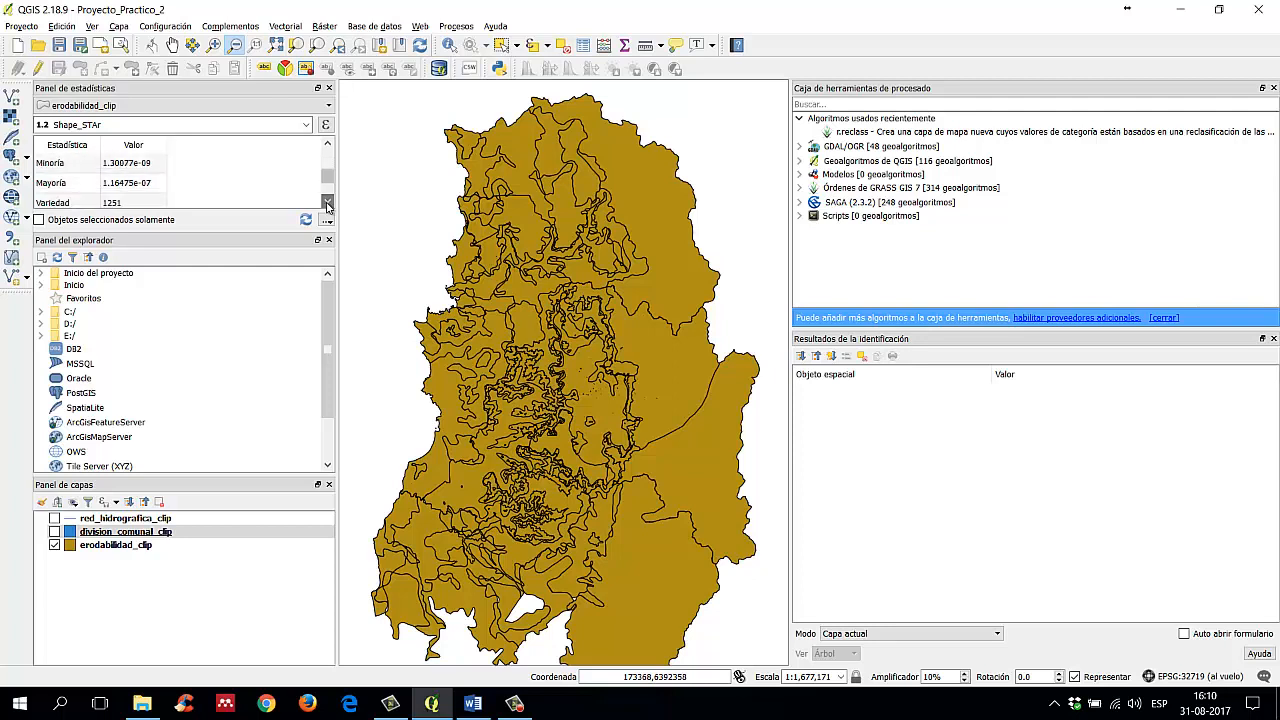
pyautogui.click(328, 203)
pyautogui.click(328, 203)
pyautogui.click(328, 203)
pyautogui.click(328, 203)
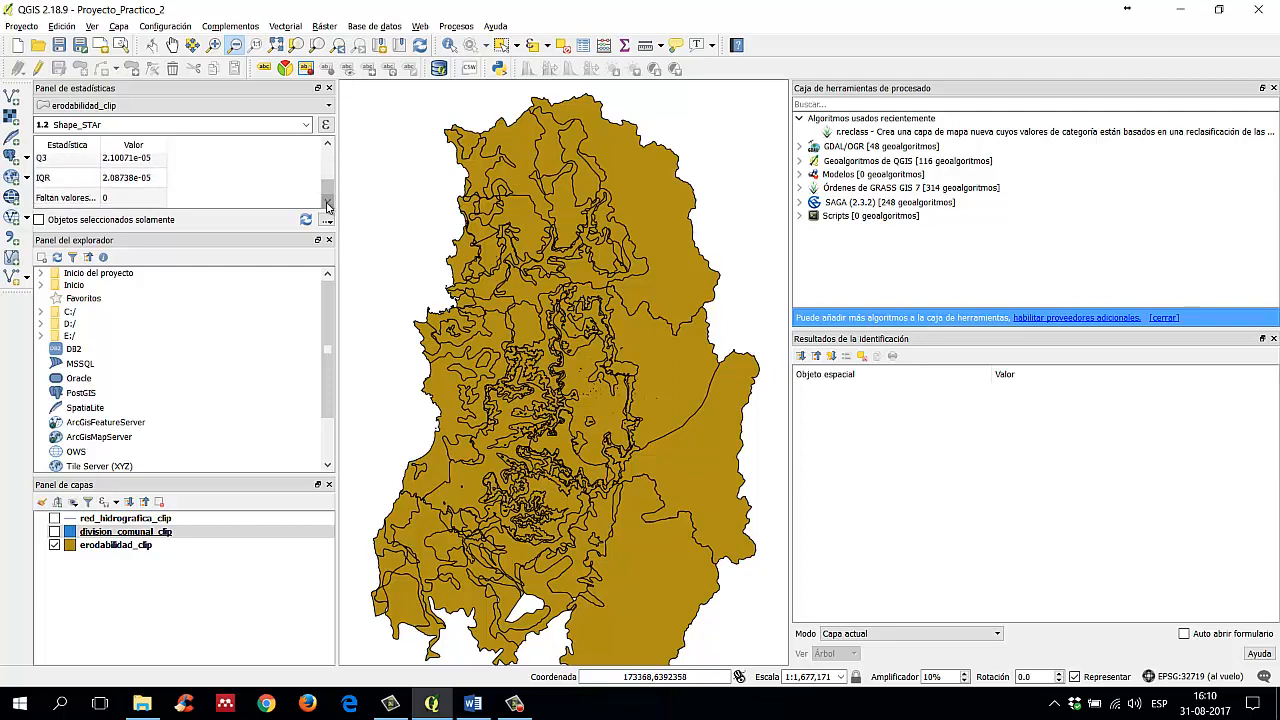
pyautogui.moveTo(328, 193); pyautogui.dragTo(328, 148)
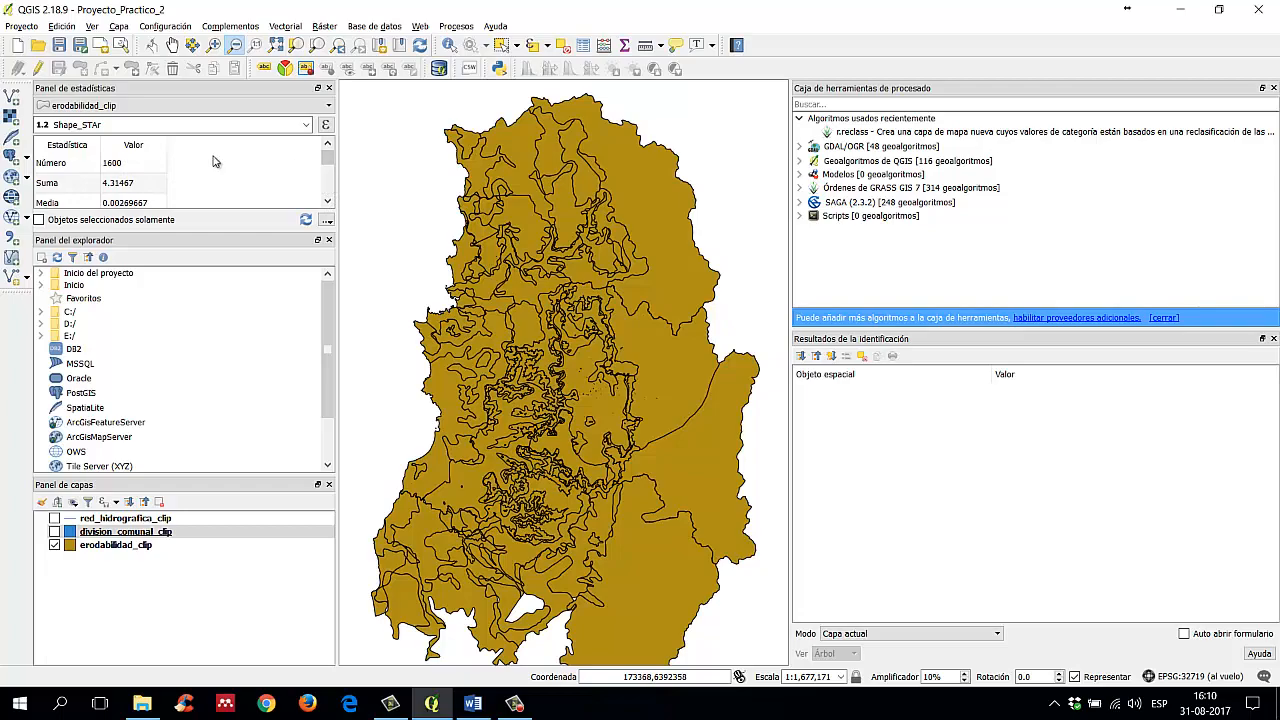
# Step: Open the attribute table of division_comunal_clip and move it clear of the statistics panel
pyautogui.click(583, 45)
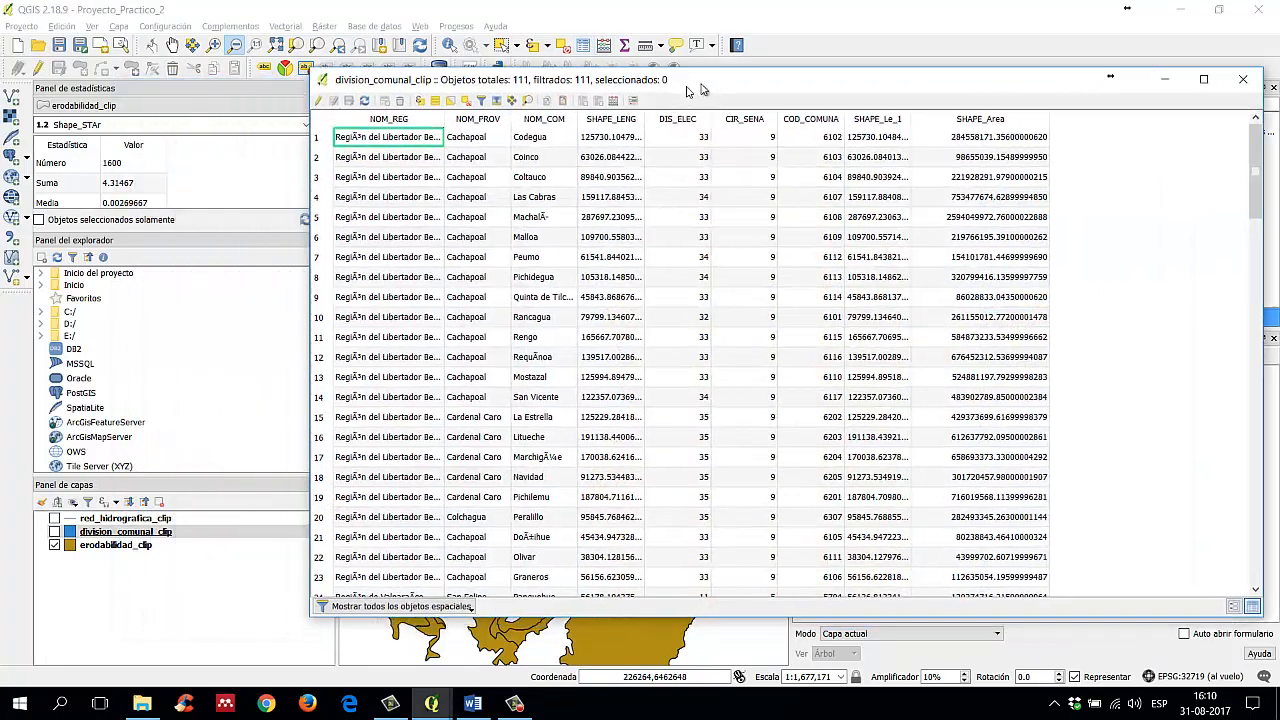
pyautogui.moveTo(498, 102); pyautogui.dragTo(743, 72)
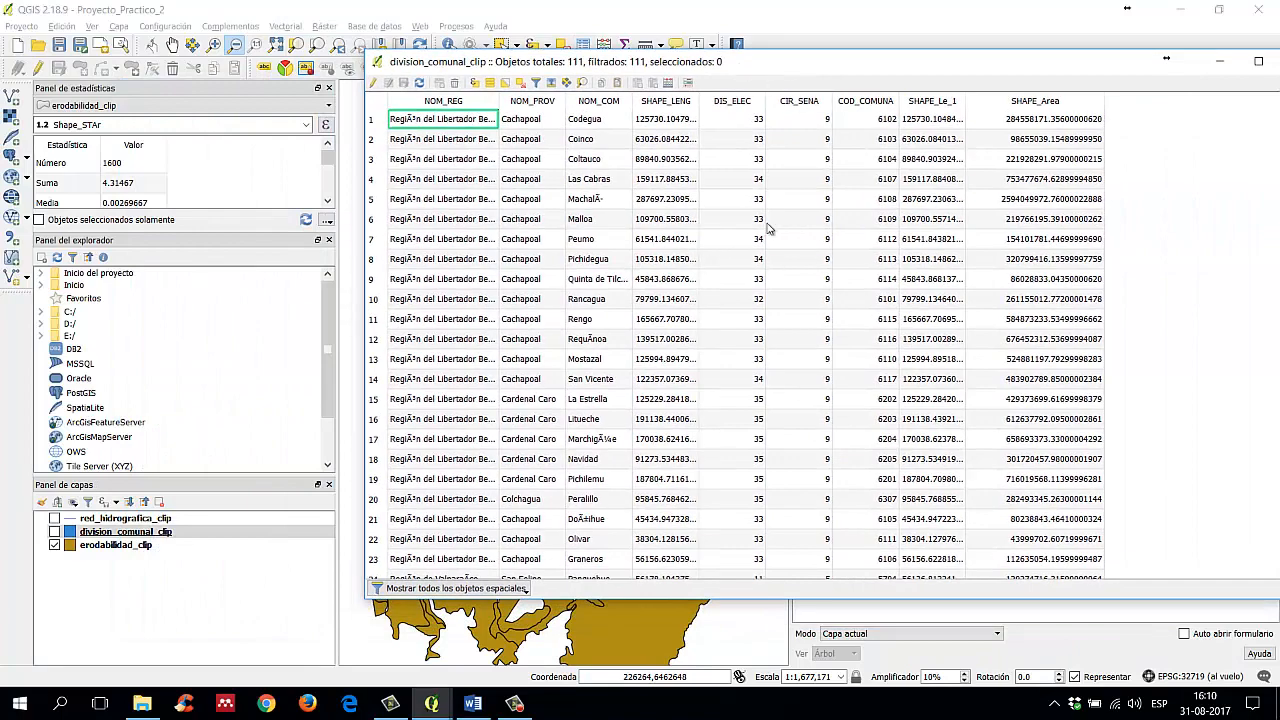
# Step: Close the division_comunal_clip attribute table and open the attribute table of erodabilidad_clip
pyautogui.moveTo(1073, 68); pyautogui.dragTo(963, 69)
pyautogui.click(1188, 63)
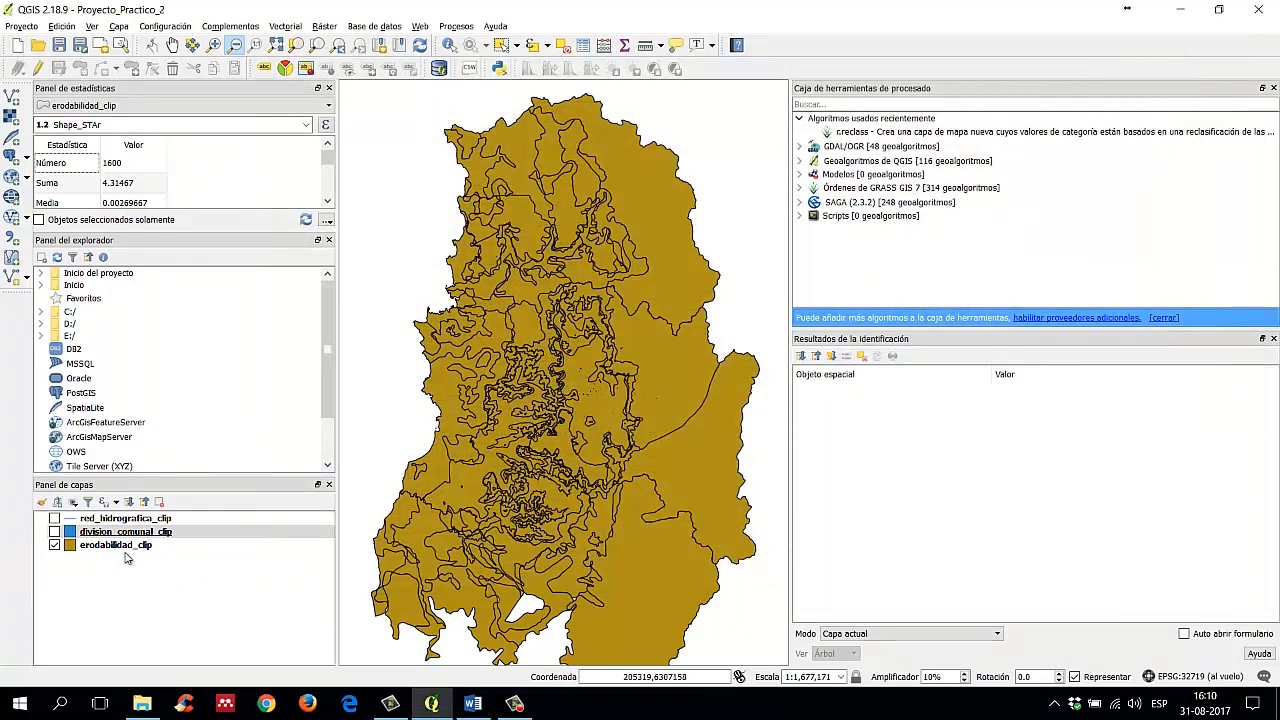
pyautogui.click(134, 547)
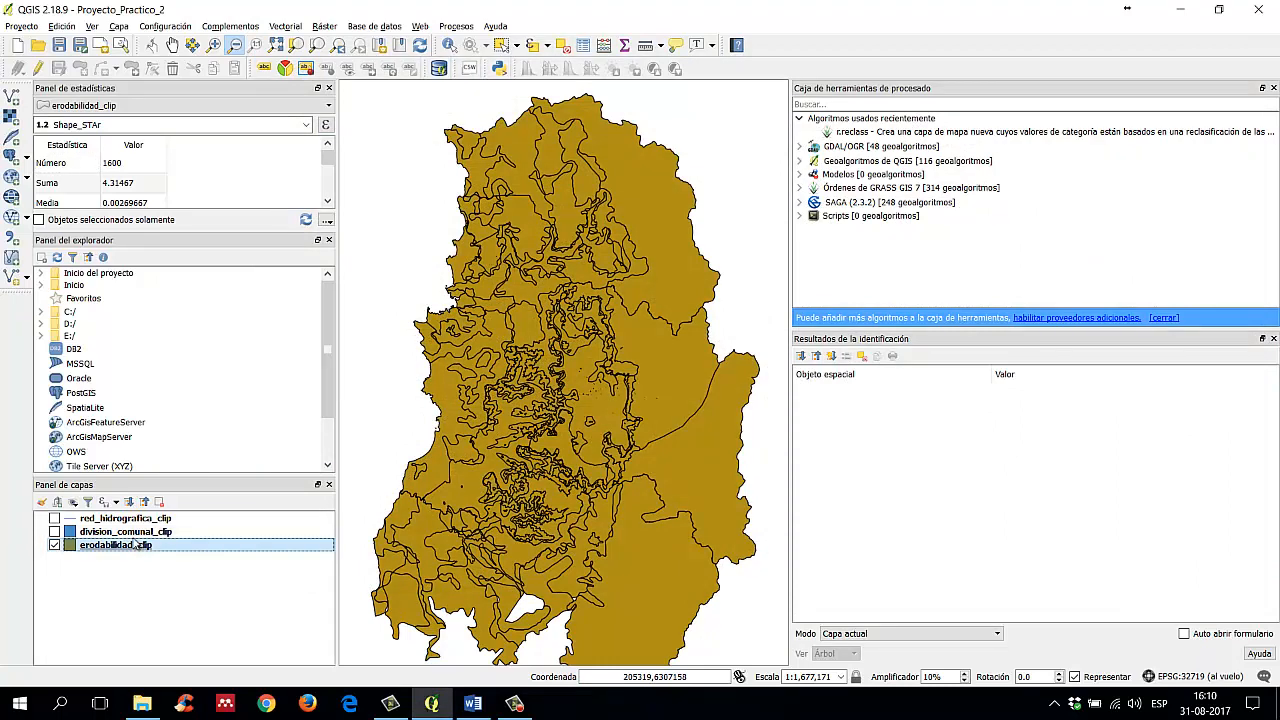
pyautogui.rightClick(143, 546)
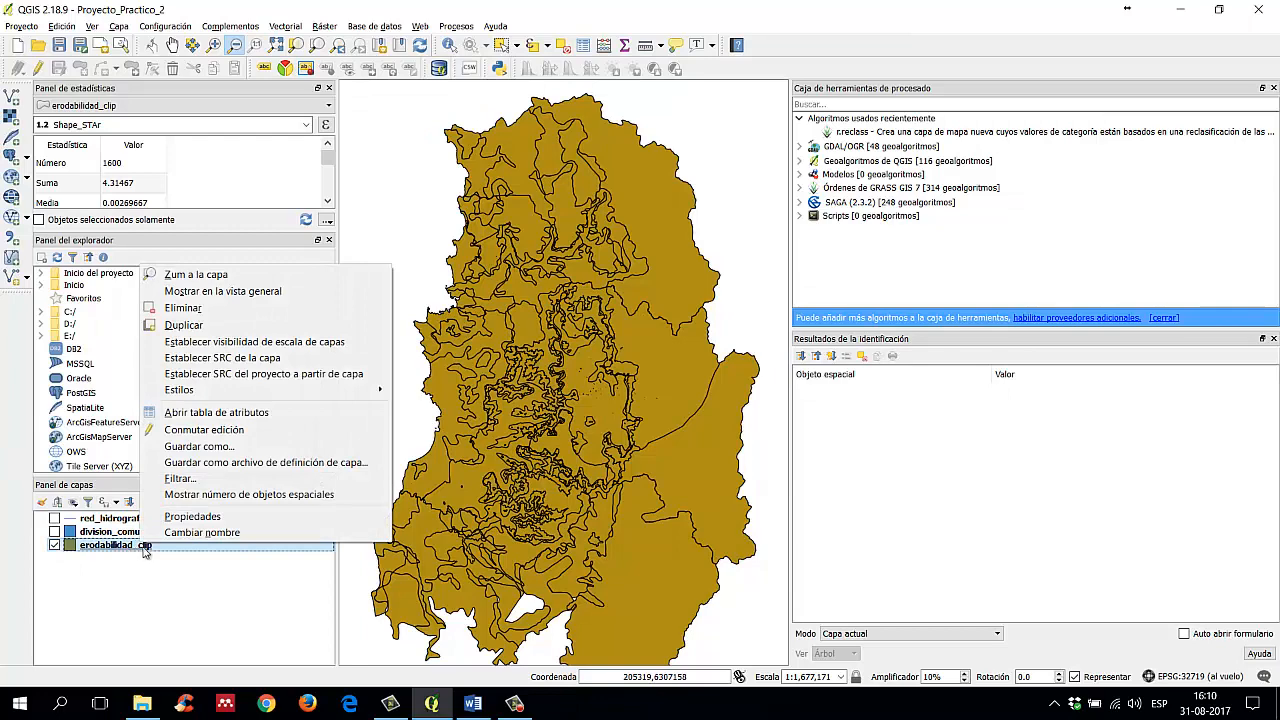
pyautogui.click(237, 420)
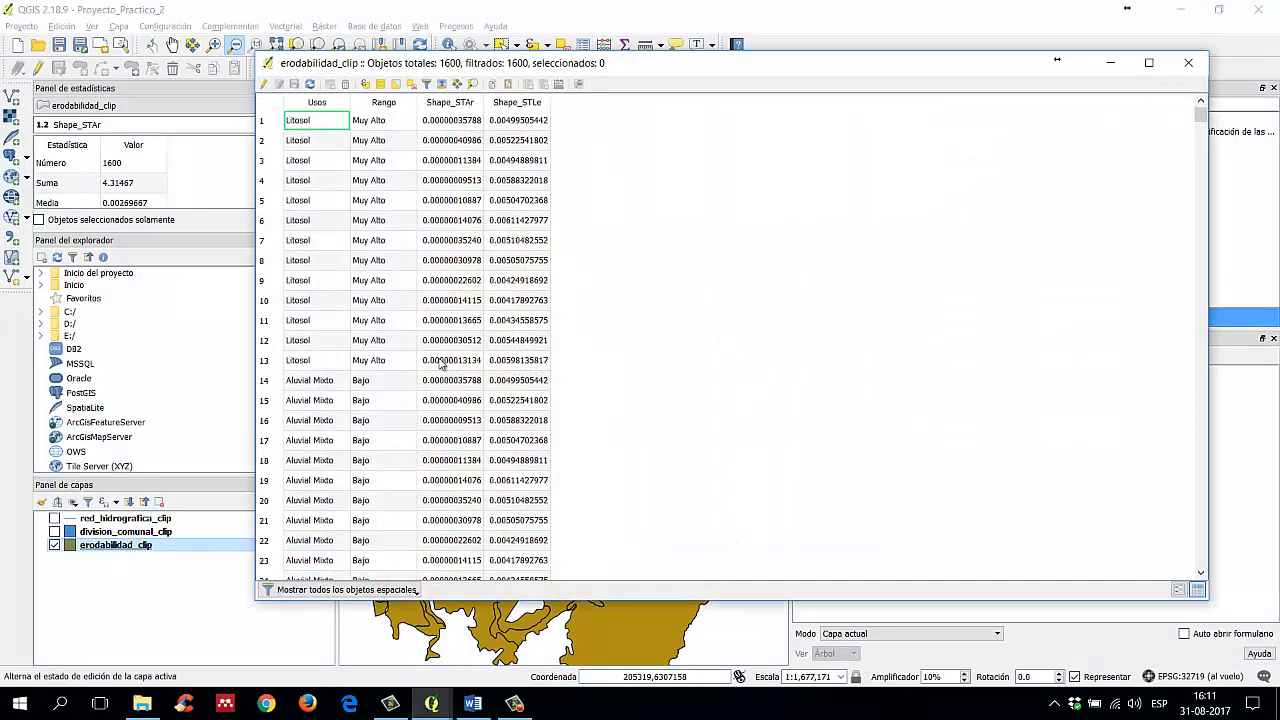
# Step: Narrow the attribute table window and move it clear of the statistics panel, and enlarge that panel's height to show more statistics
pyautogui.moveTo(537, 80); pyautogui.dragTo(668, 110)
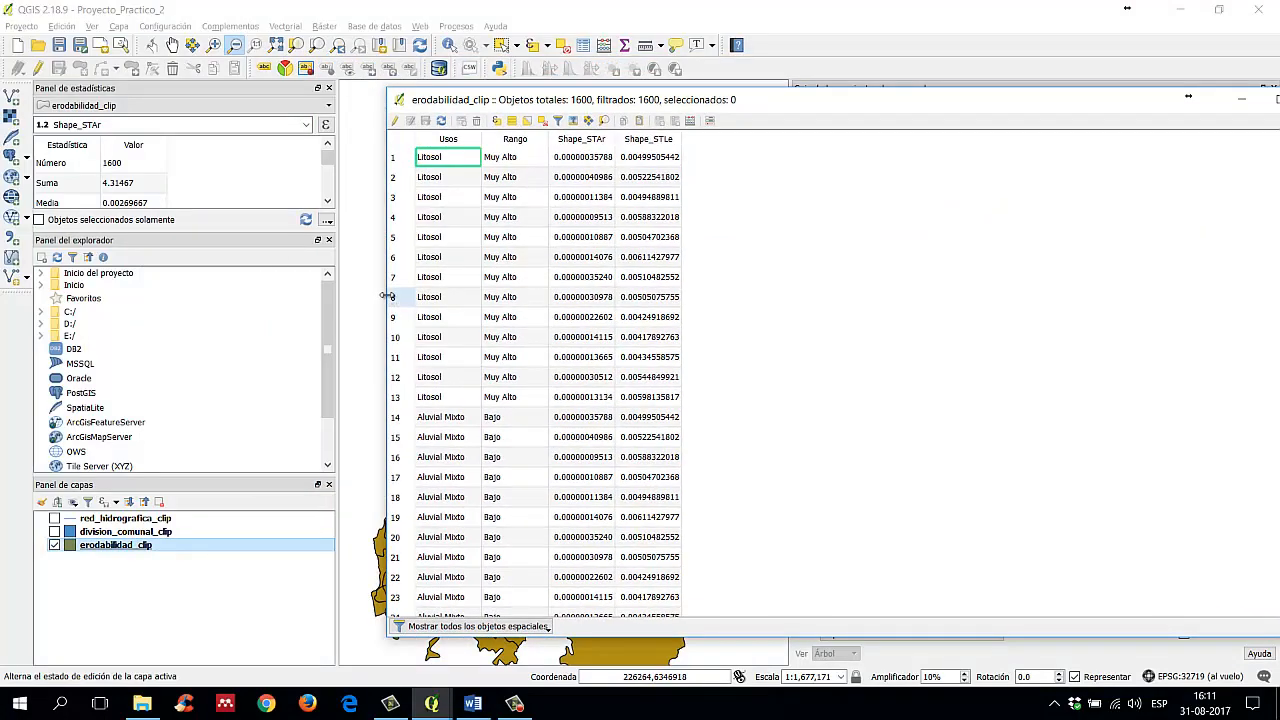
pyautogui.moveTo(388, 295); pyautogui.dragTo(743, 292)
pyautogui.moveTo(1000, 104); pyautogui.dragTo(712, 114)
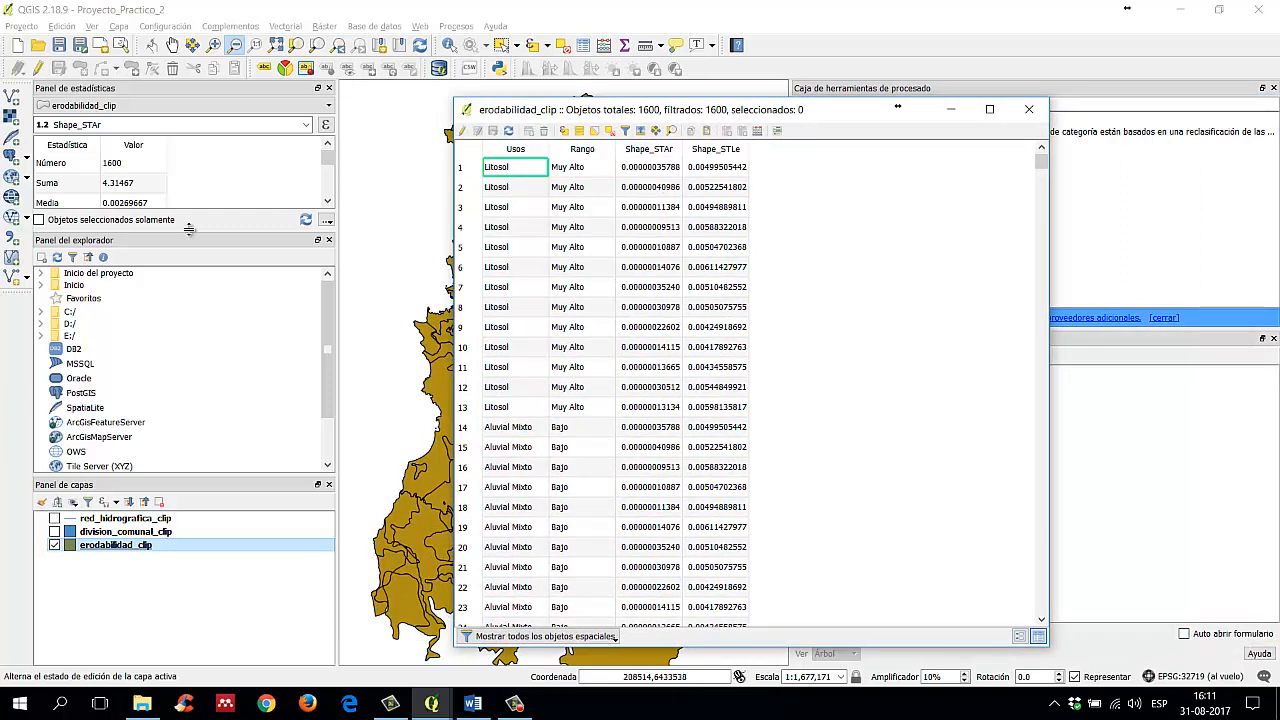
pyautogui.moveTo(190, 234); pyautogui.dragTo(183, 531)
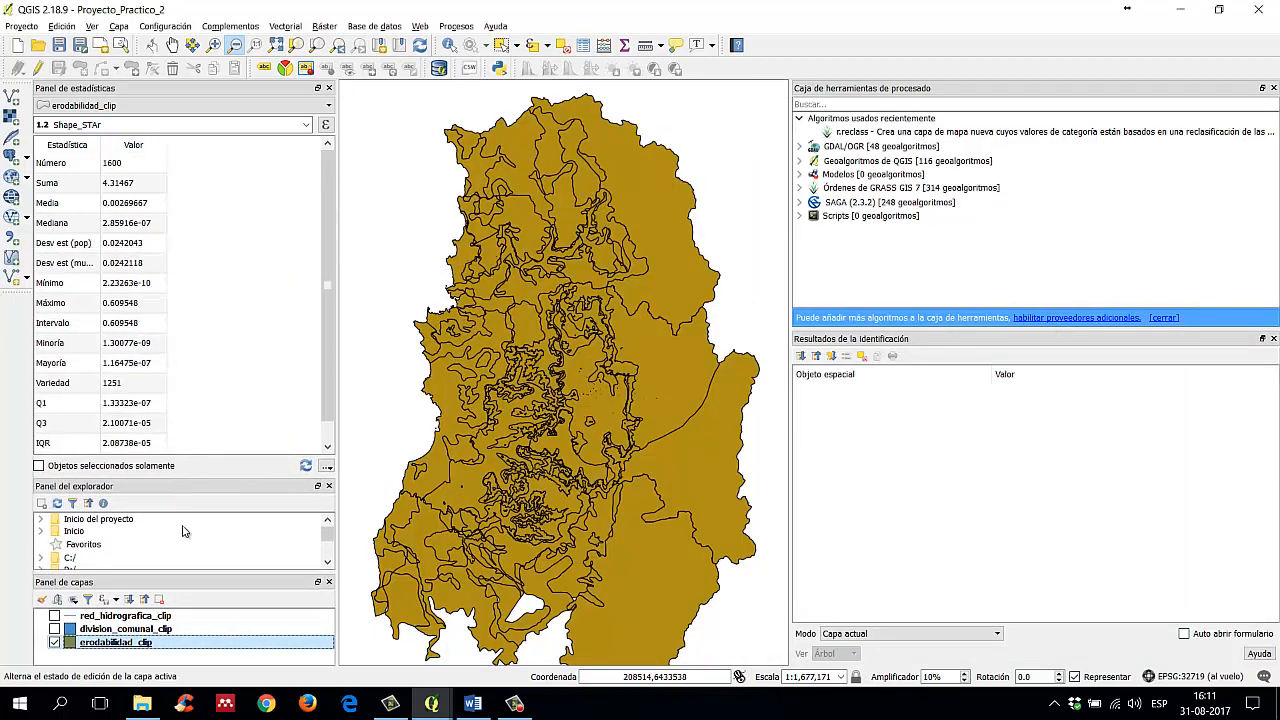
pyautogui.scroll(-1, 320, 402)
pyautogui.scroll(1, 320, 402)
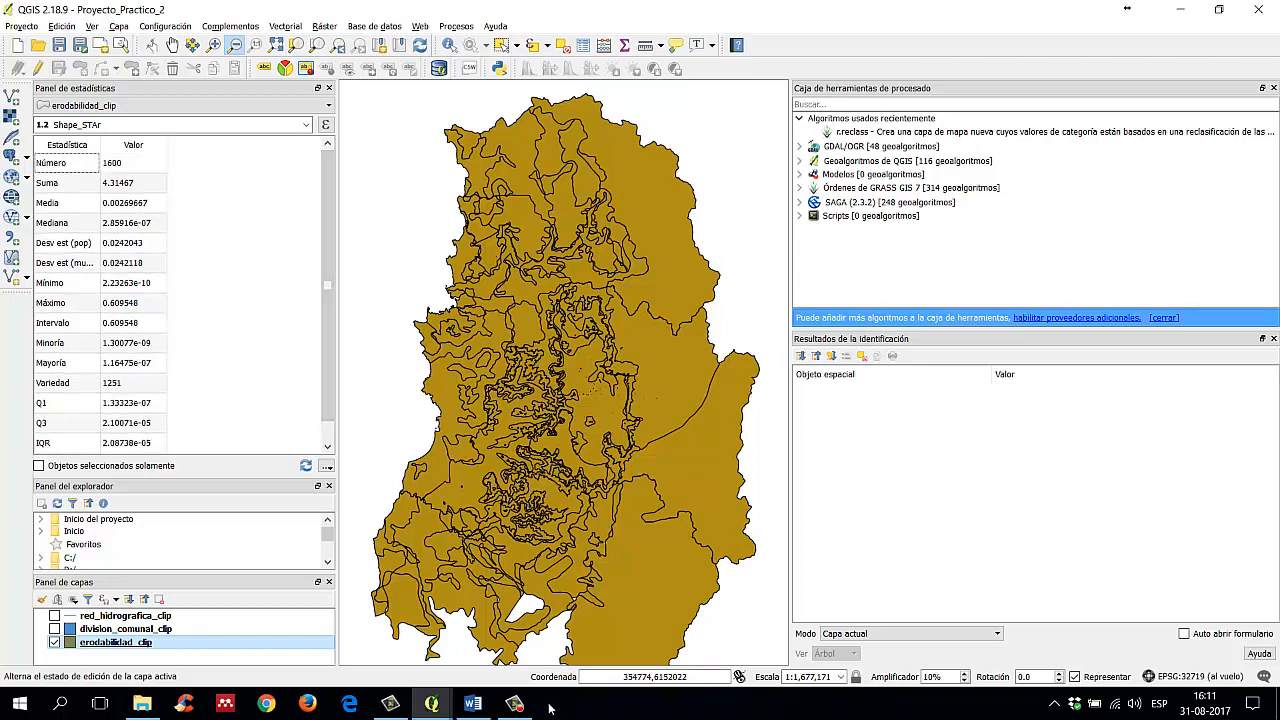
# Step: Return to the erodabilidad_clip attribute table and sort it by Shape_STAr in descending order
pyautogui.moveTo(431, 704)
pyautogui.click(515, 612)
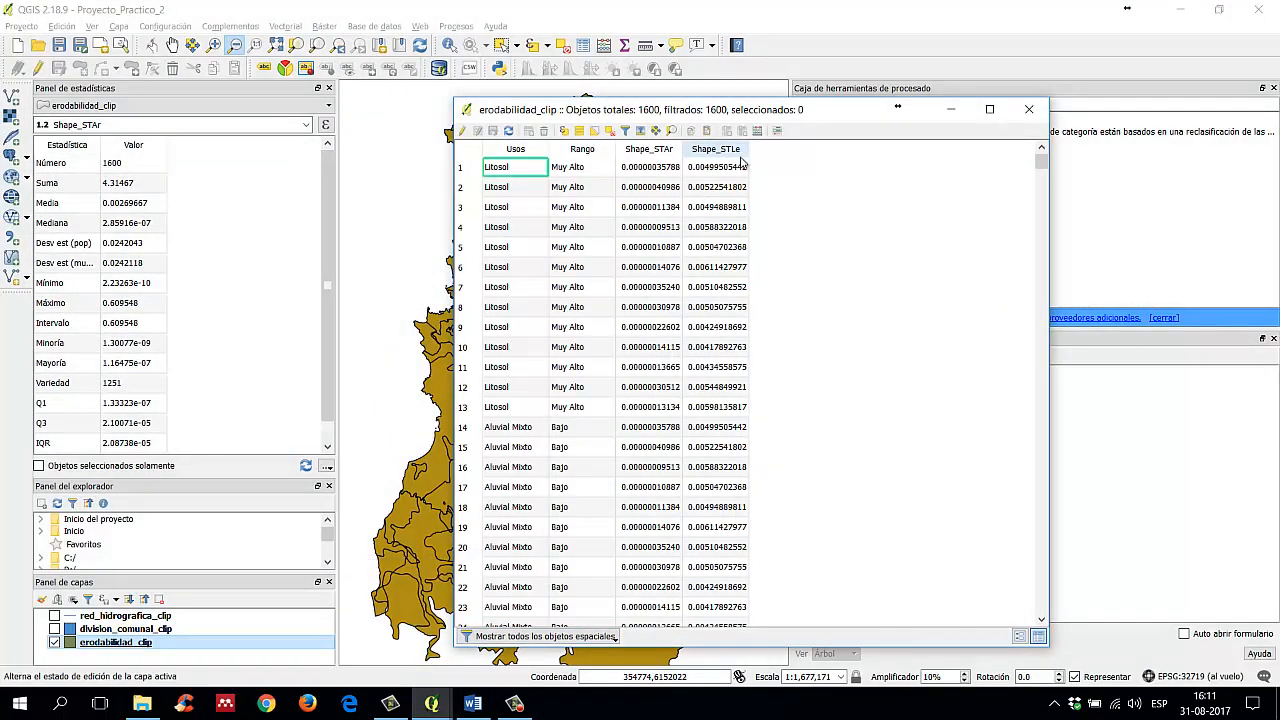
pyautogui.click(667, 150)
pyautogui.click(666, 151)
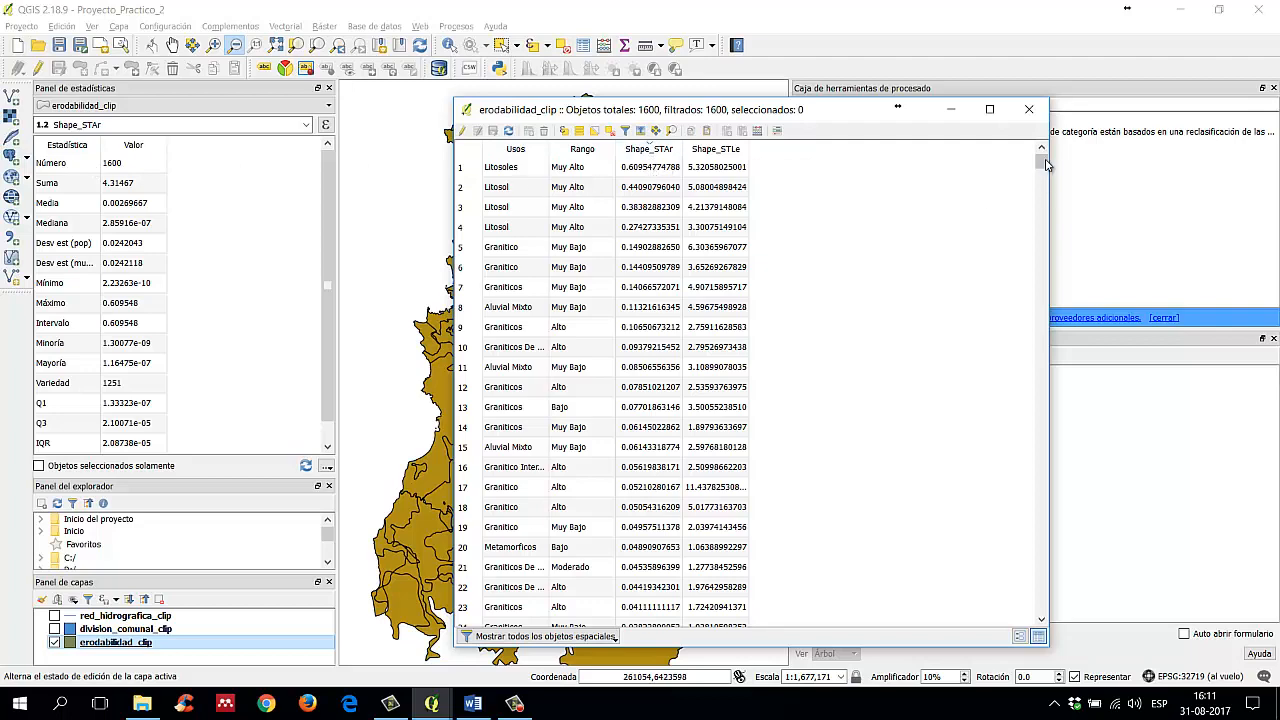
# Step: Inspect the record with the smallest Shape_STAr value at the end of the table, clear its selection, and return to the first records
pyautogui.moveTo(1041, 162); pyautogui.dragTo(1076, 648)
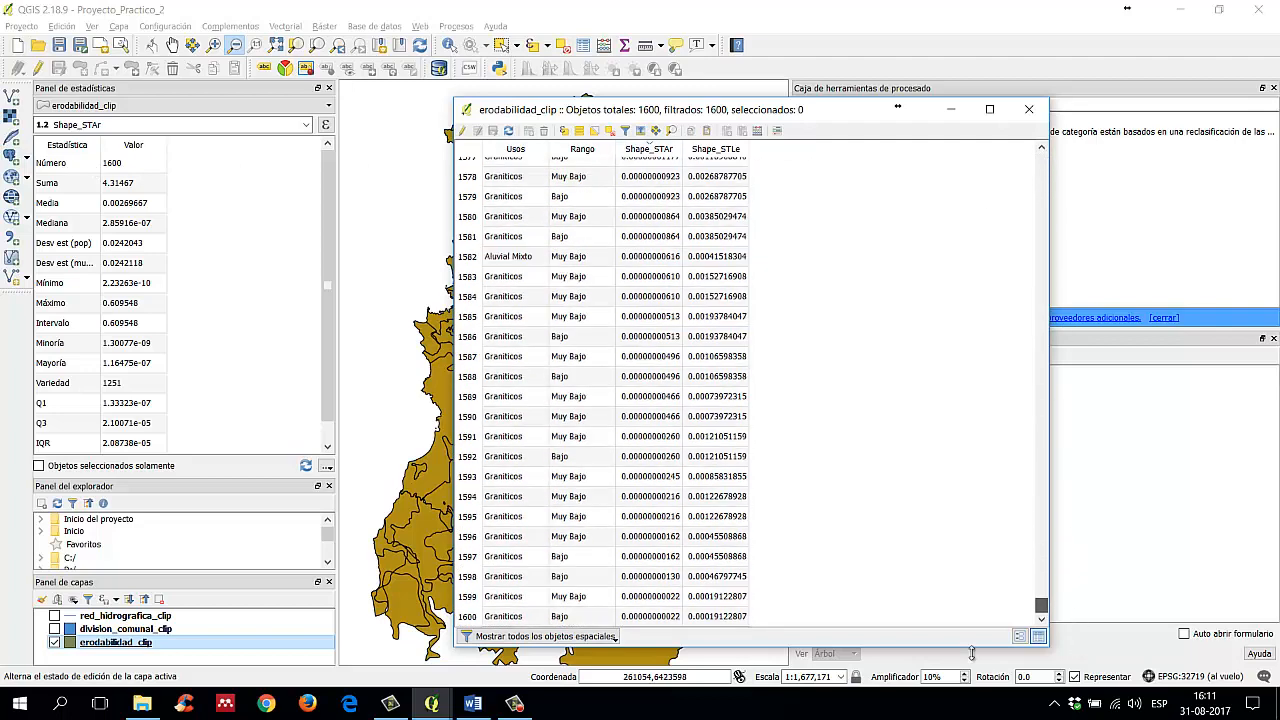
pyautogui.click(468, 617)
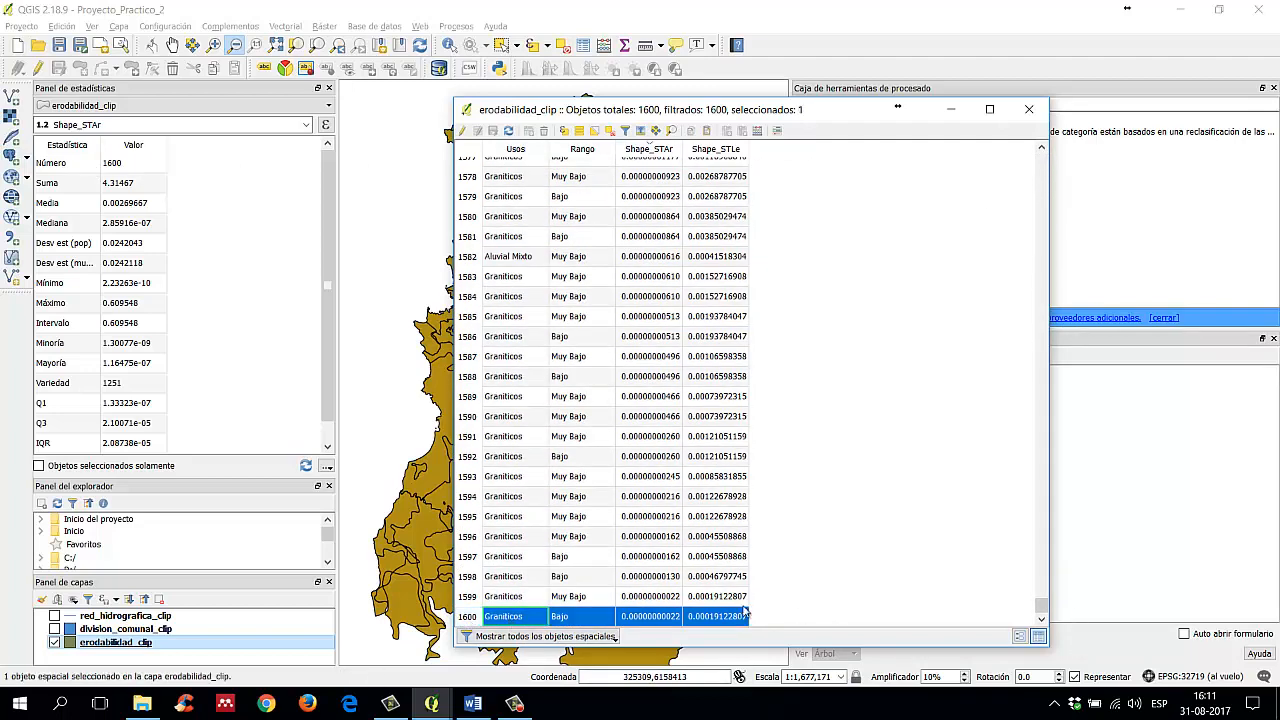
pyautogui.click(604, 615)
pyautogui.click(610, 131)
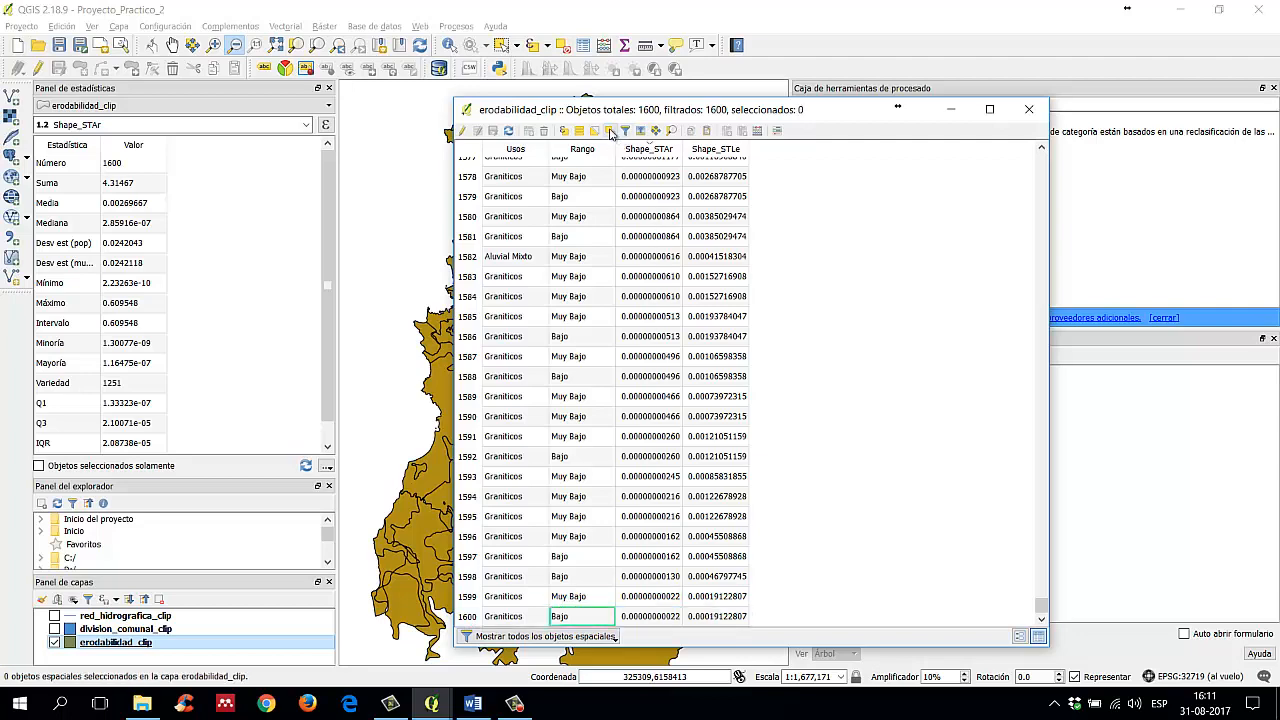
pyautogui.moveTo(1041, 607); pyautogui.dragTo(1031, 116)
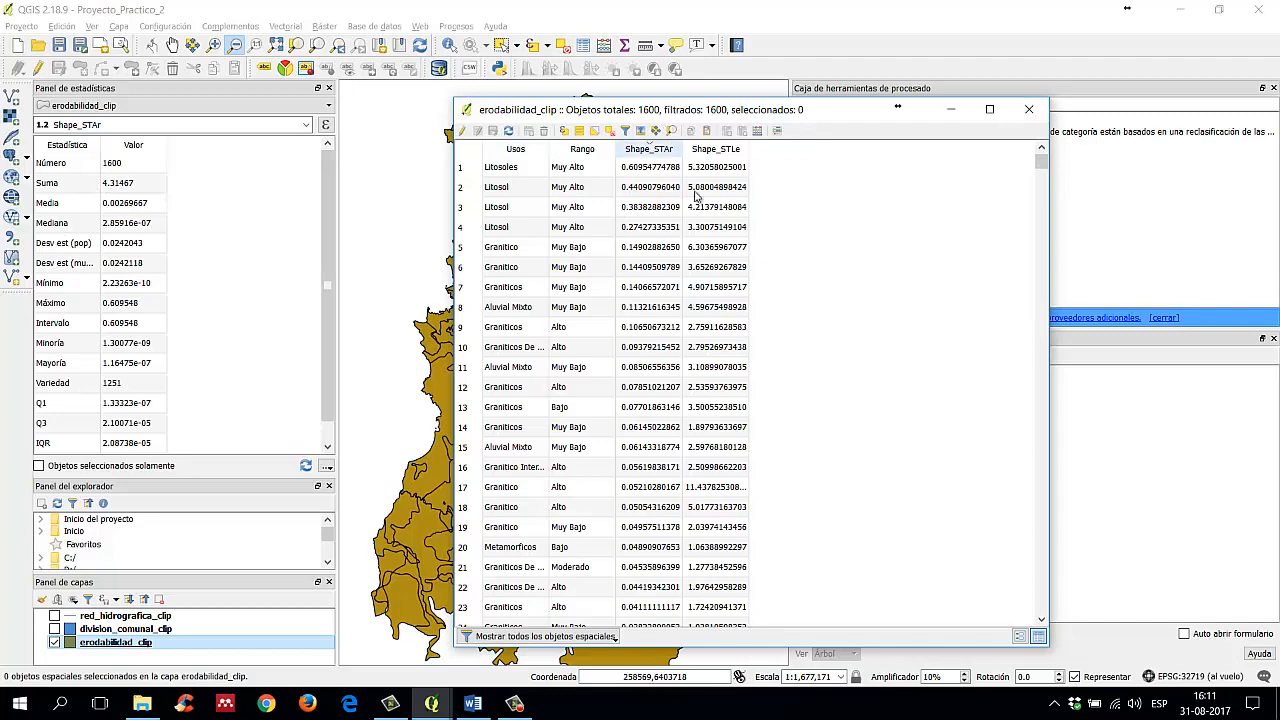
# Step: Review the mean, median and both standard deviations of Shape_STAr, widening the statistic name column to read the full labels
pyautogui.click(144, 203)
pyautogui.click(126, 228)
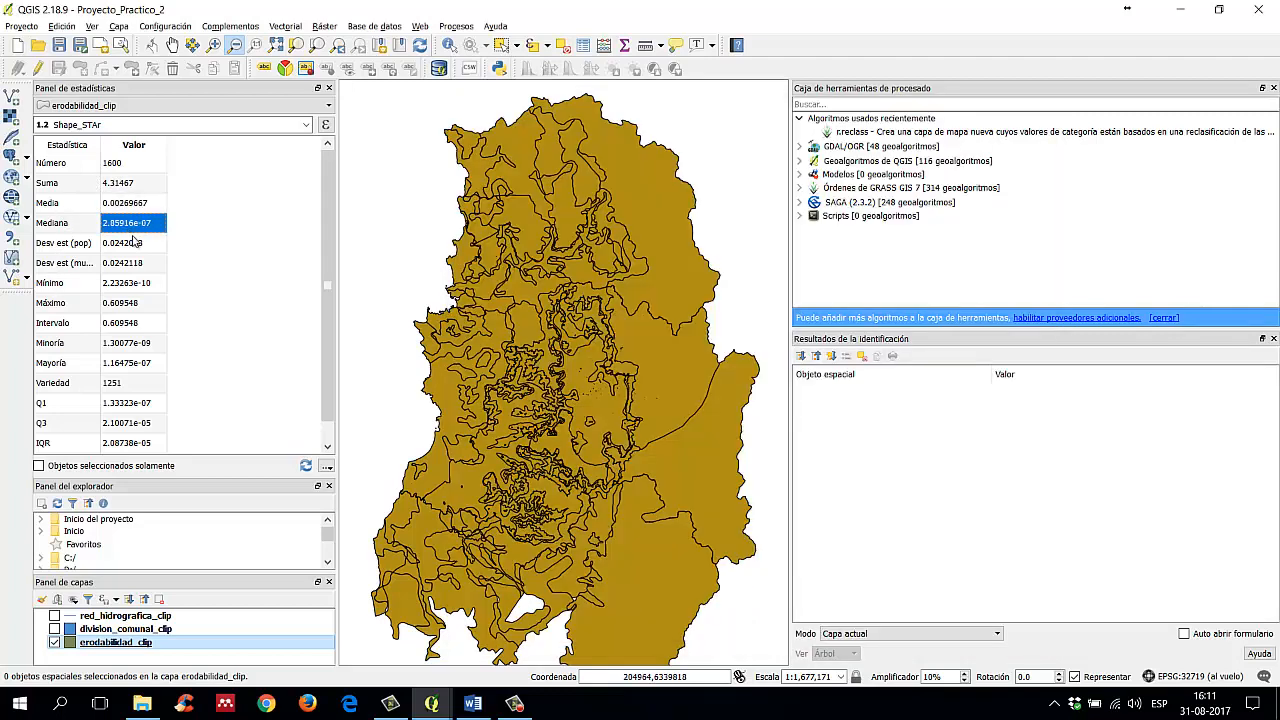
pyautogui.click(145, 250)
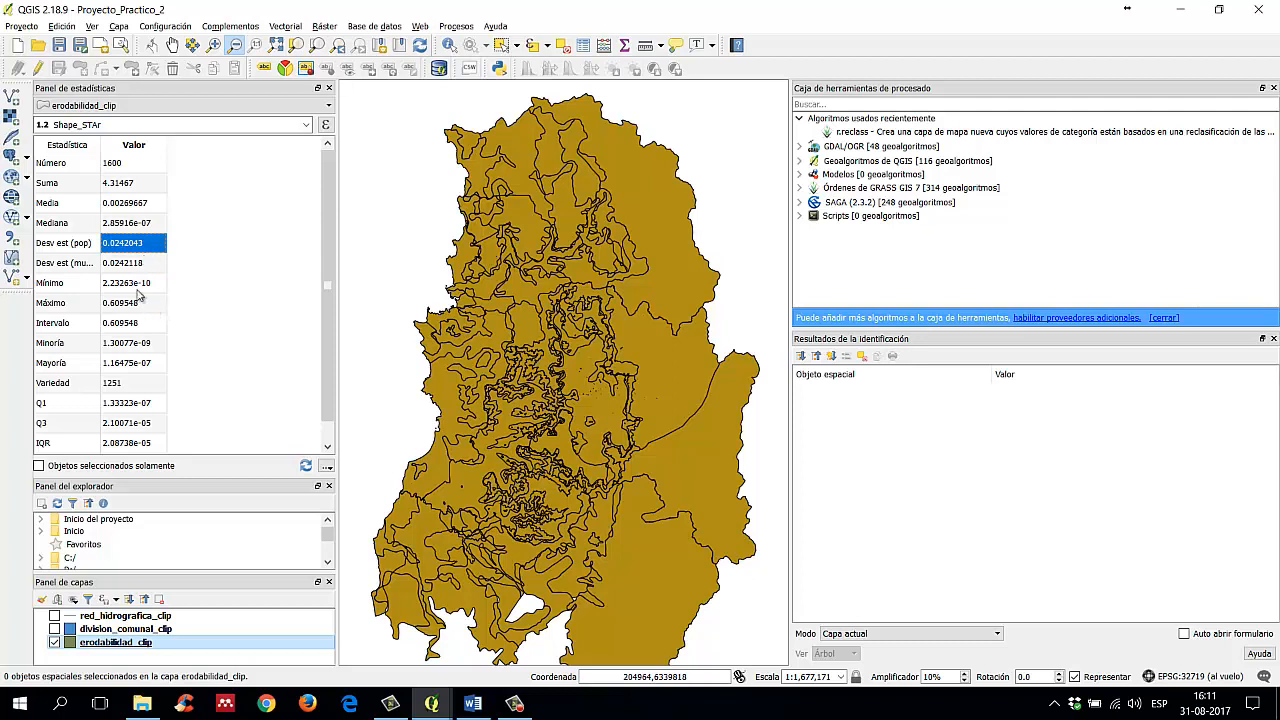
pyautogui.moveTo(101, 145); pyautogui.dragTo(158, 145)
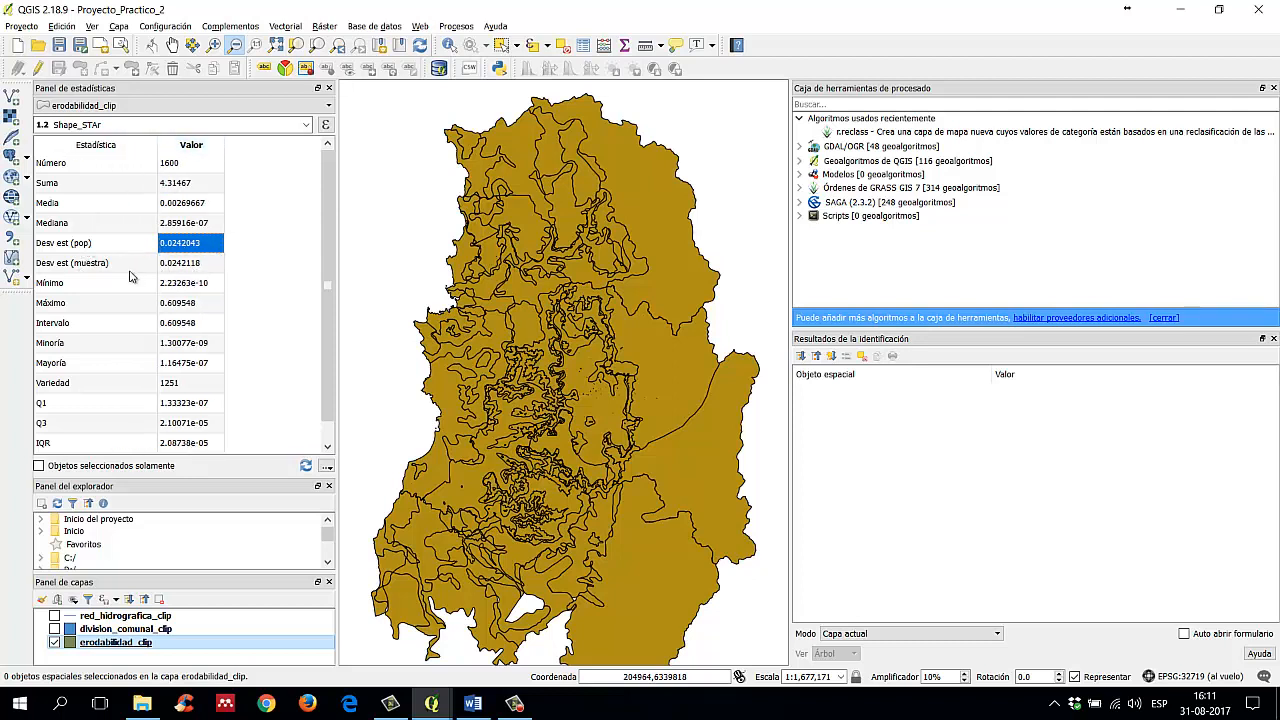
pyautogui.click(204, 268)
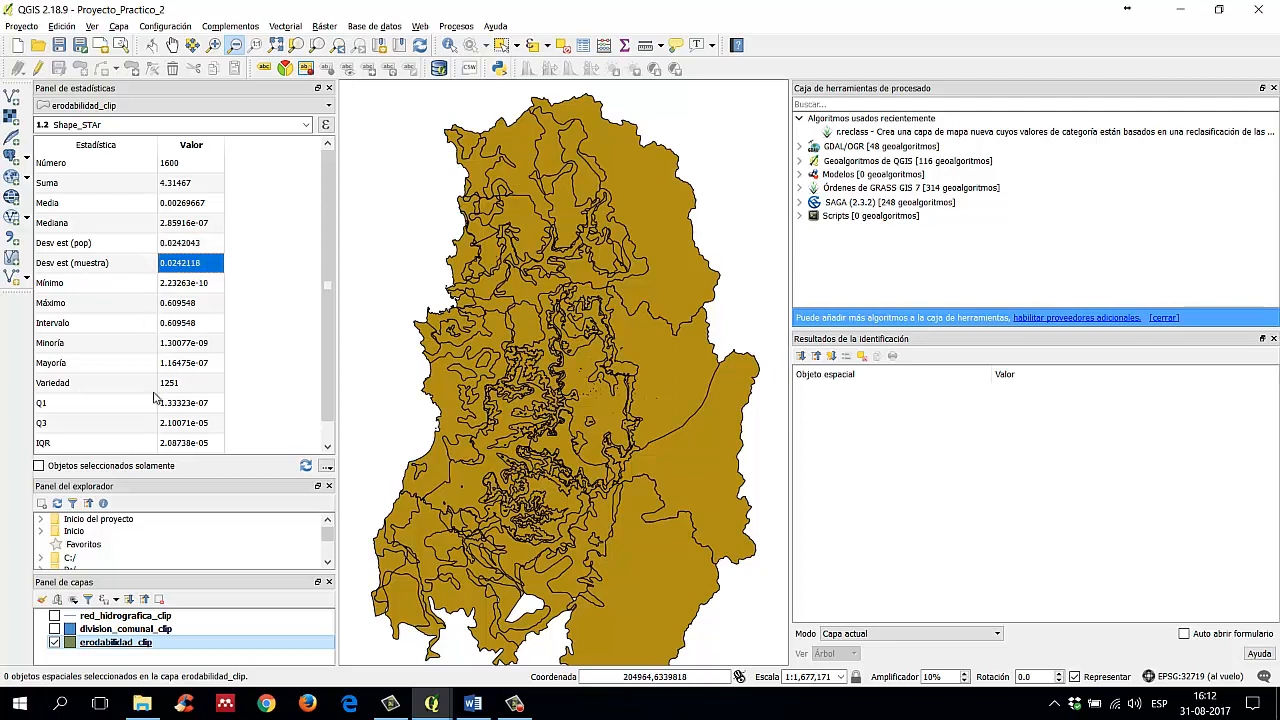
# Step: Review the minimum, maximum, range, minority, majority and variety statistics of Shape_STAr
pyautogui.moveTo(76, 288); pyautogui.dragTo(95, 321)
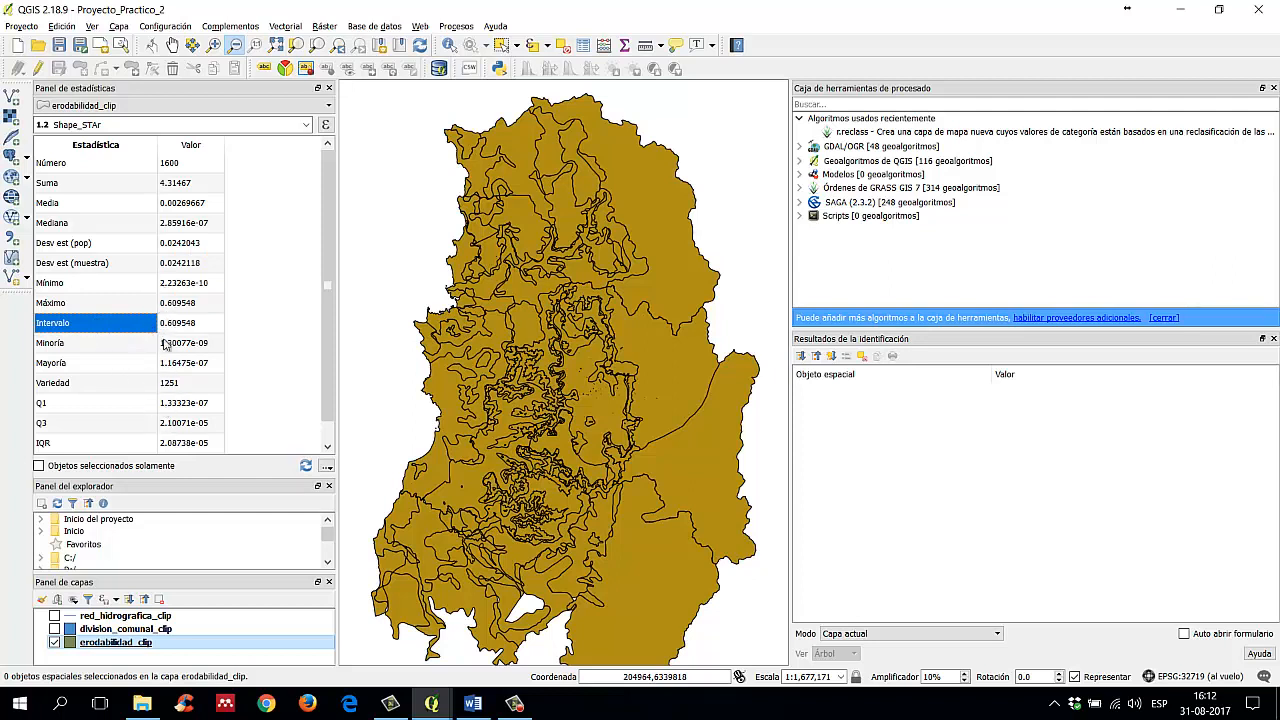
pyautogui.click(128, 349)
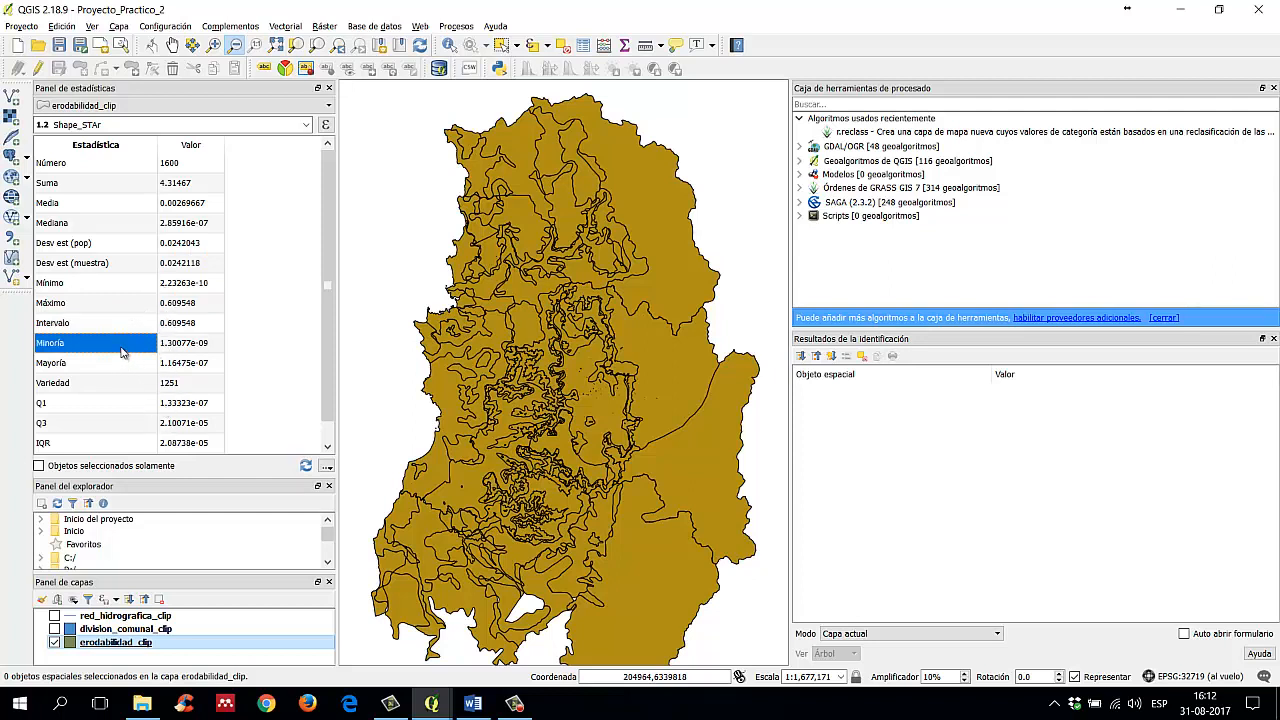
pyautogui.click(121, 358)
pyautogui.scroll(-1, 121, 353)
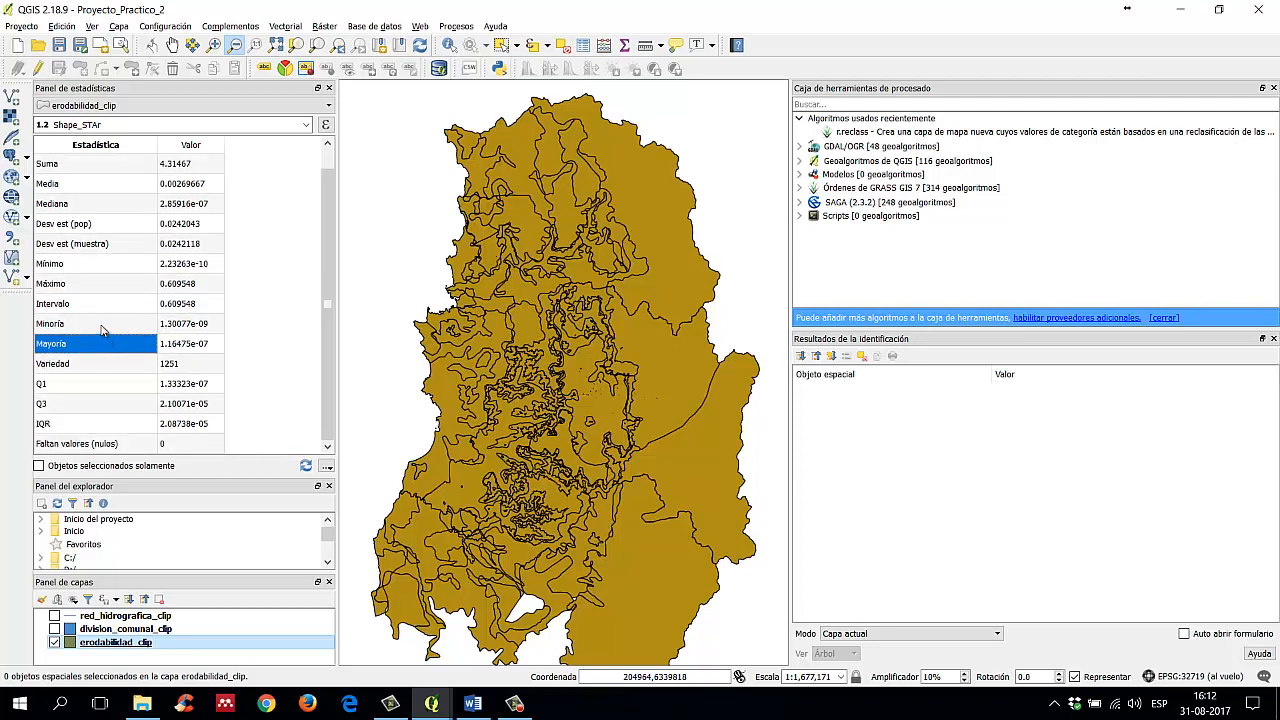
pyautogui.click(113, 325)
pyautogui.click(113, 348)
pyautogui.click(126, 368)
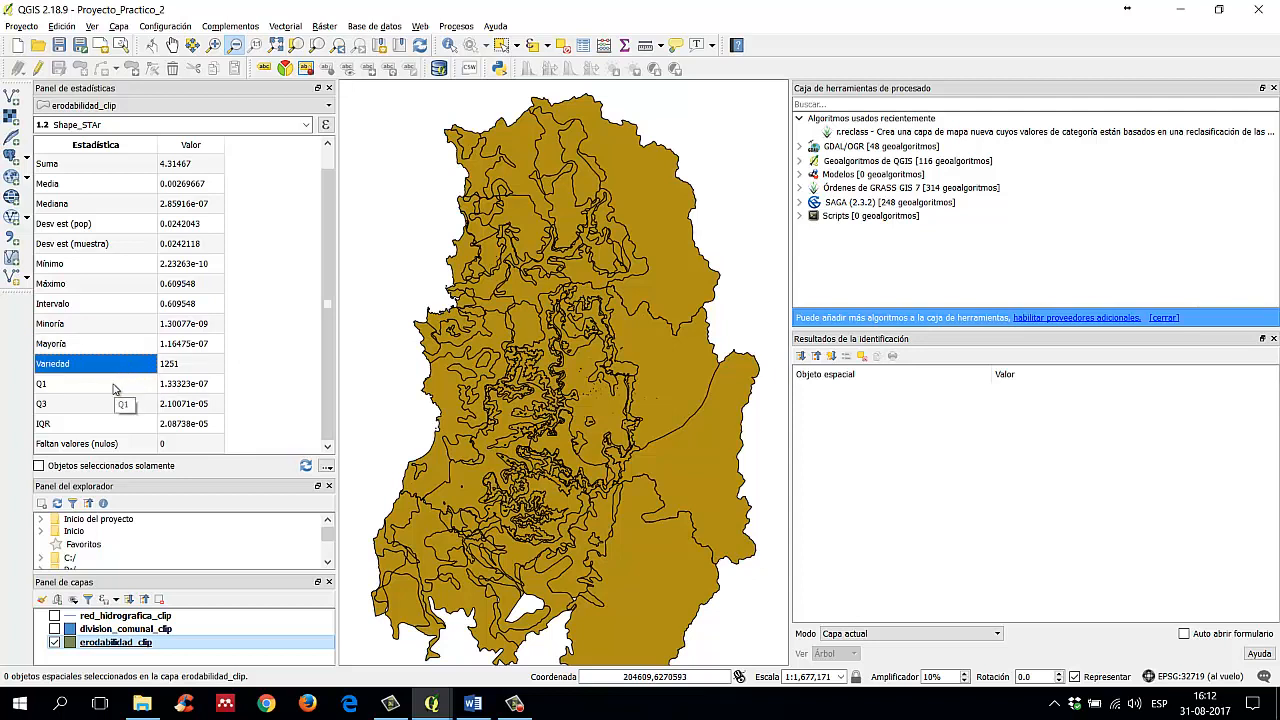
# Step: Review the Q1, Q3, IQR and missing (null) values statistics of Shape_STAr, comparing the quartiles with the median
pyautogui.click(113, 390)
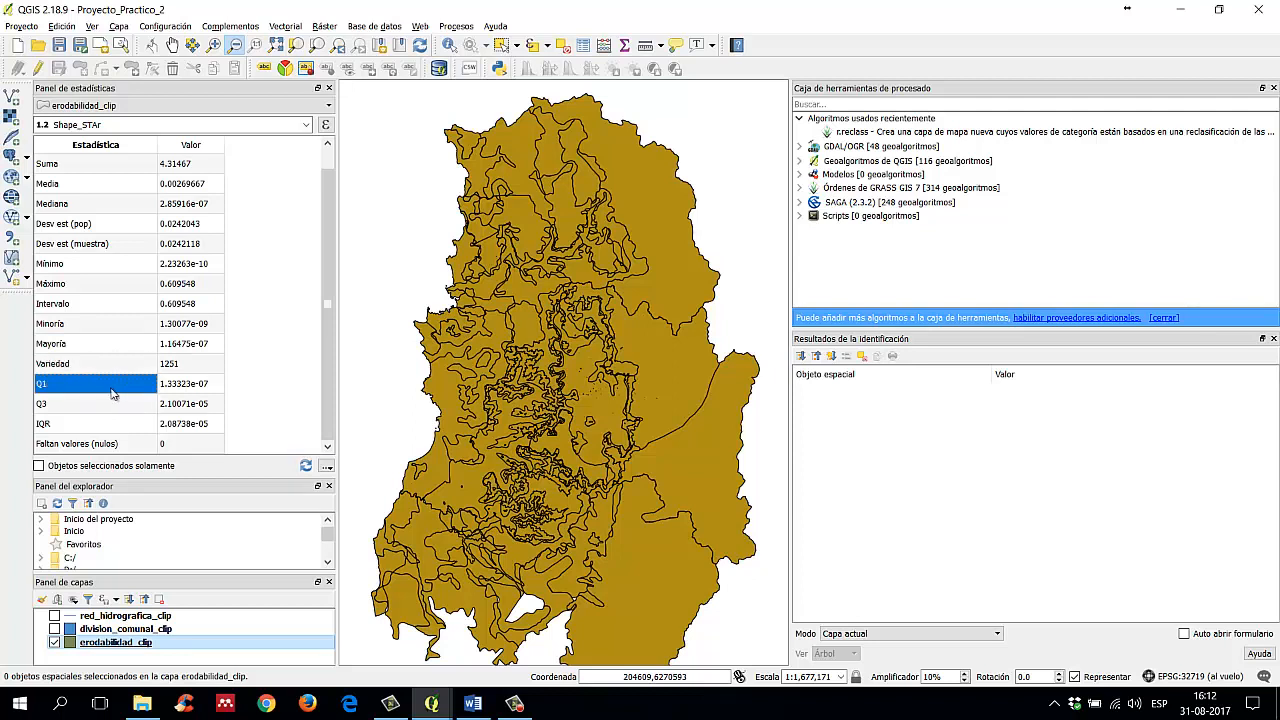
pyautogui.click(110, 410)
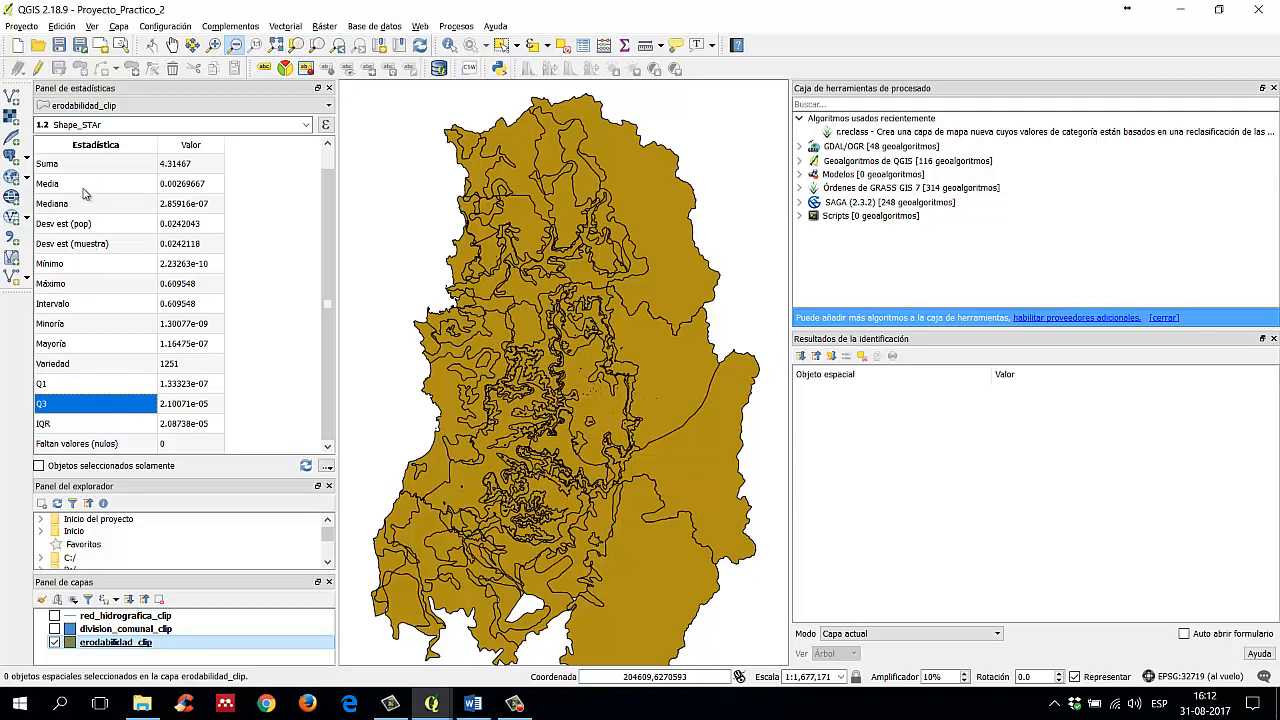
pyautogui.click(86, 203)
pyautogui.click(105, 408)
pyautogui.click(100, 428)
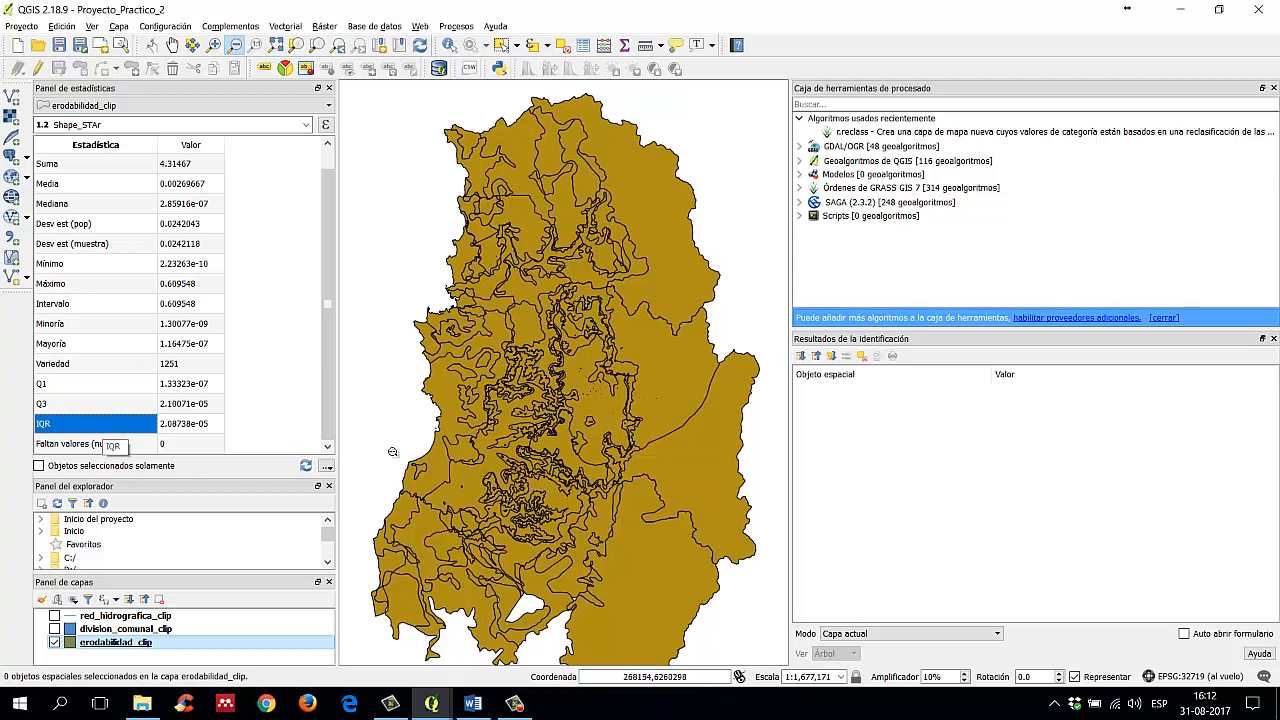
pyautogui.click(117, 444)
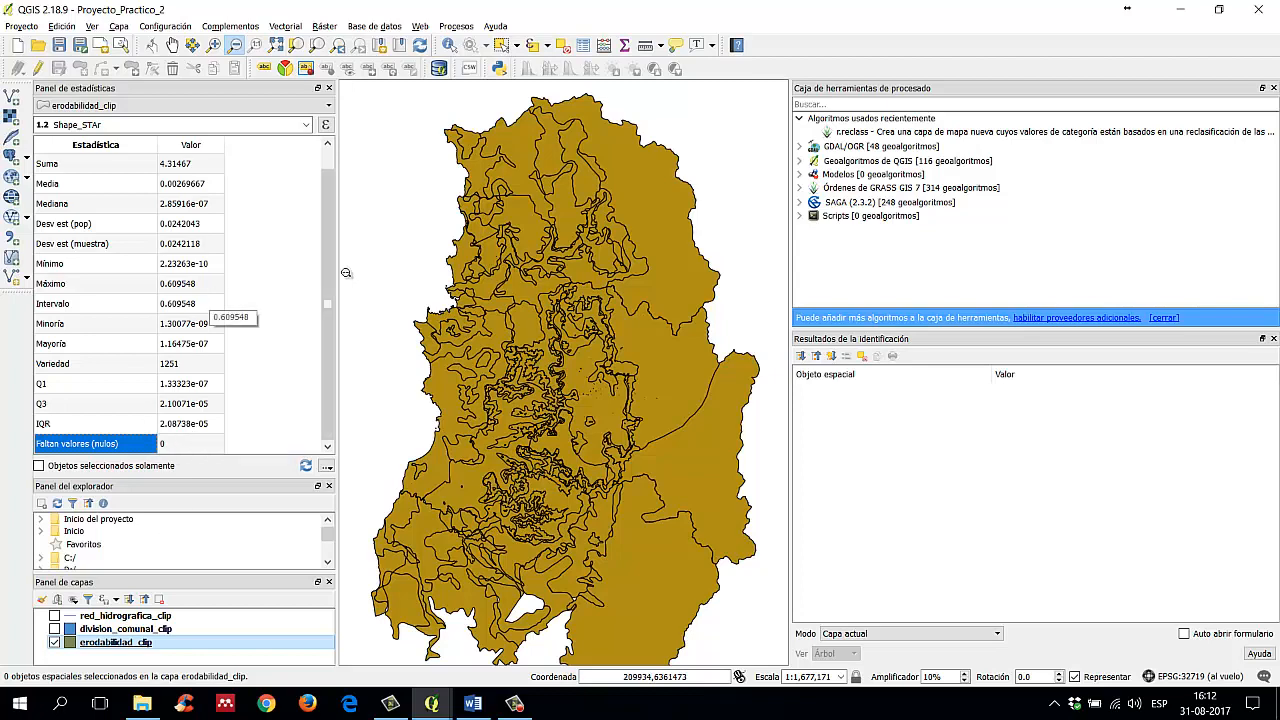
# Step: Limit the statistics to selected features only and select a group of erodabilidad_clip polygons in the centre of the map
pyautogui.moveTo(339, 292); pyautogui.dragTo(257, 307)
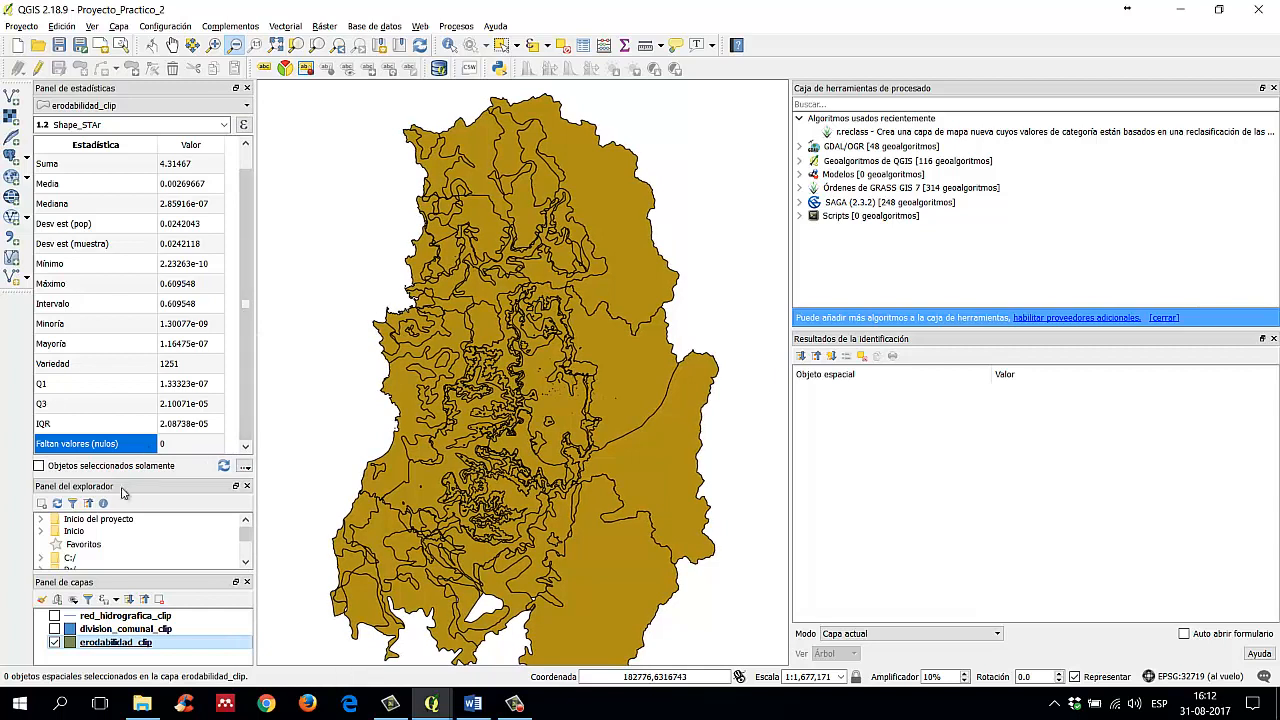
pyautogui.click(39, 466)
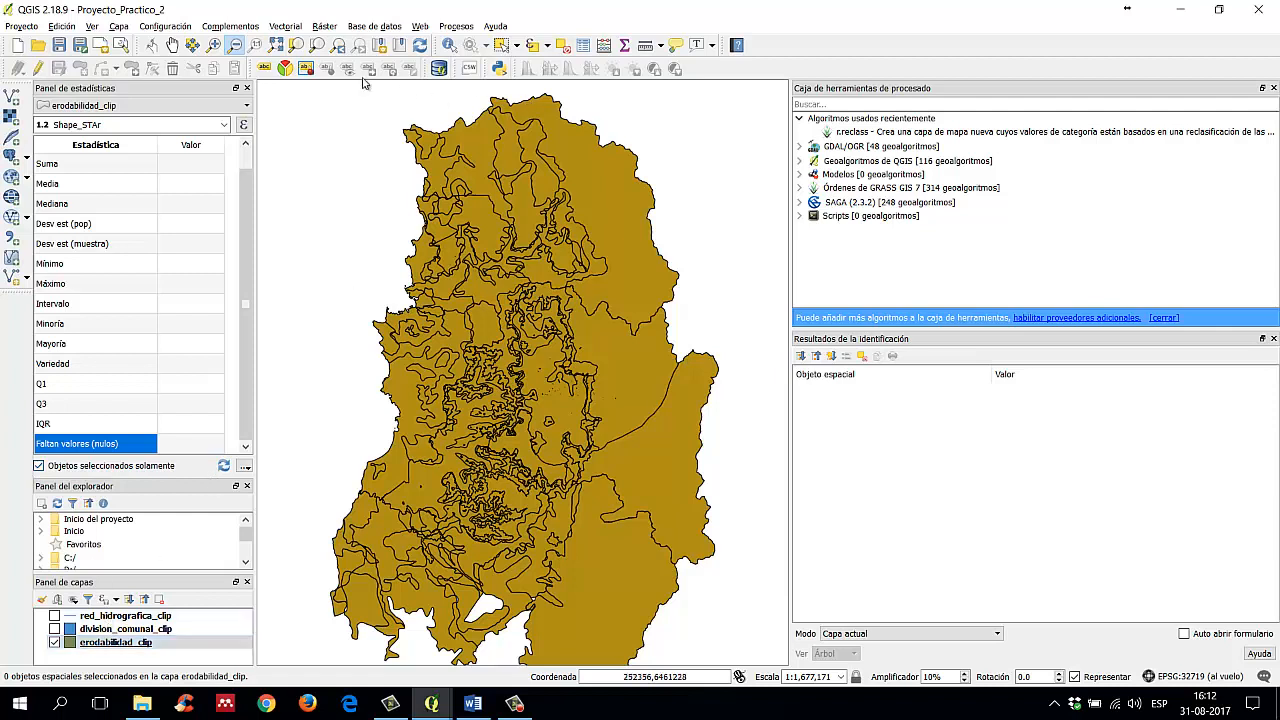
pyautogui.click(501, 45)
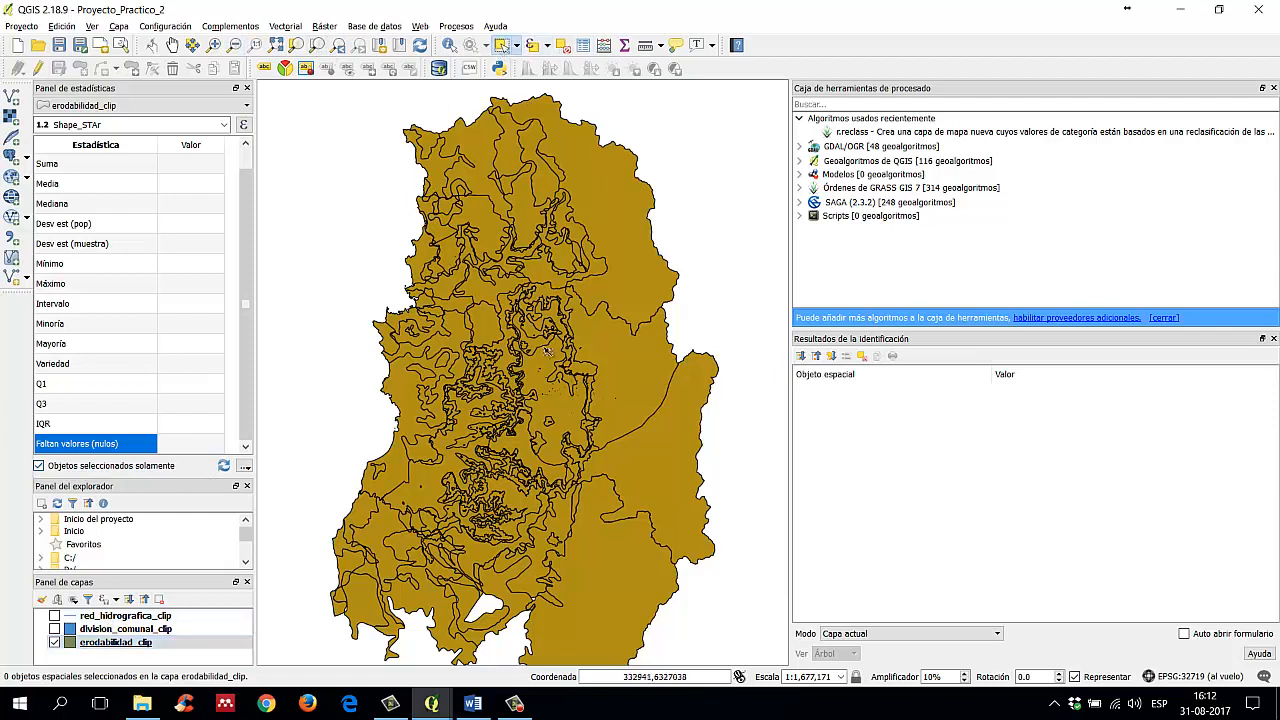
pyautogui.moveTo(477, 357); pyautogui.dragTo(505, 387)
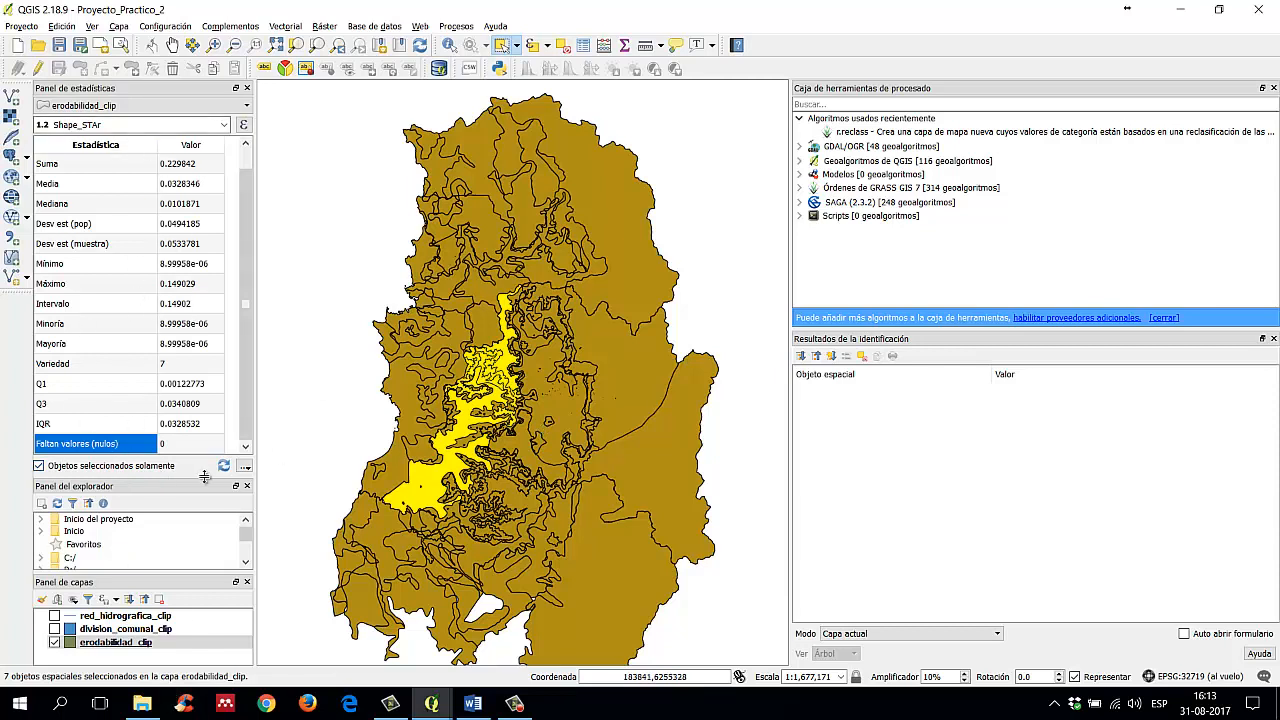
# Step: Compare the Shape_STAr statistics for different selections, picking polygons in the map's northeast, centre-east and southwest in turn
pyautogui.moveTo(526, 178); pyautogui.dragTo(554, 211)
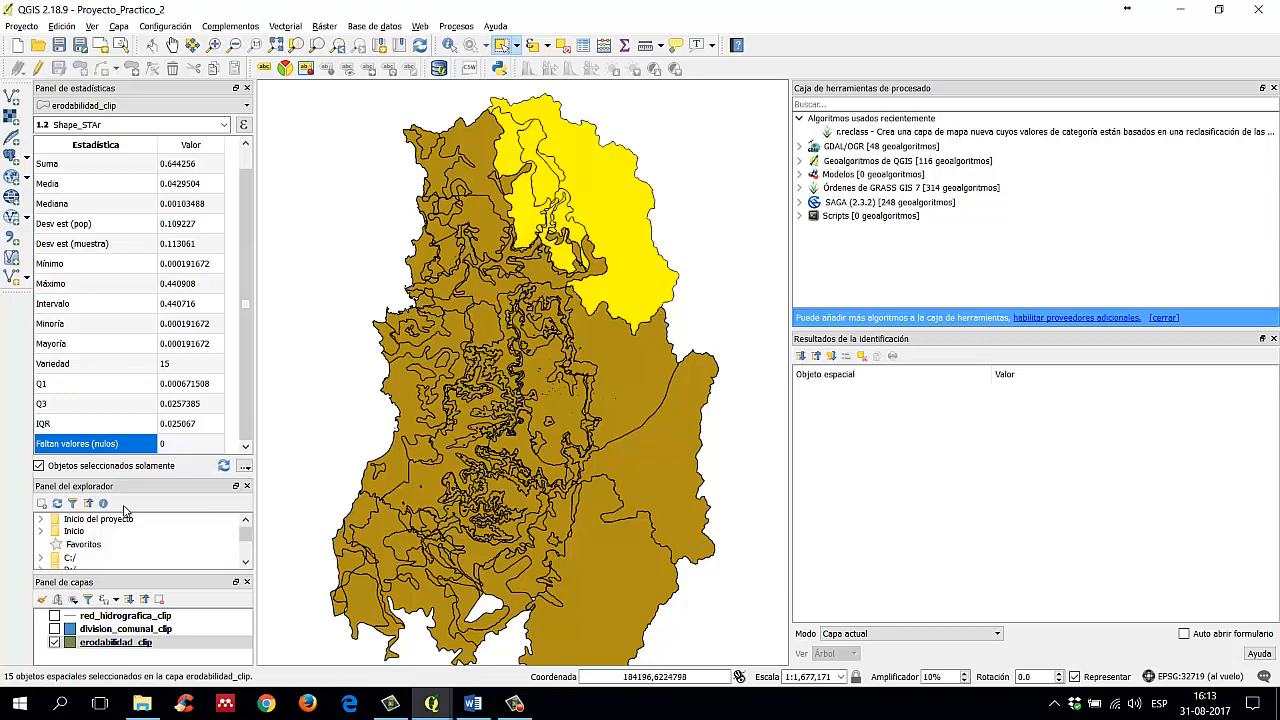
pyautogui.moveTo(532, 354); pyautogui.dragTo(602, 402)
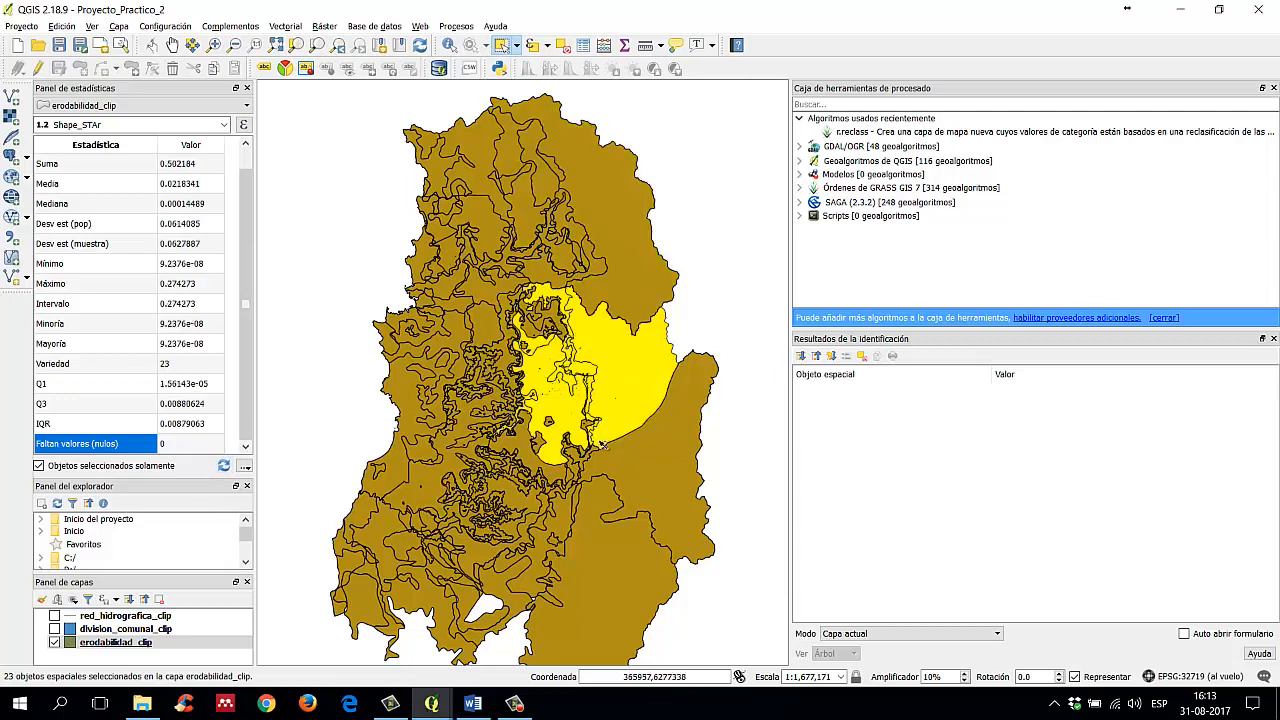
pyautogui.click(484, 480)
pyautogui.moveTo(482, 478); pyautogui.dragTo(390, 532)
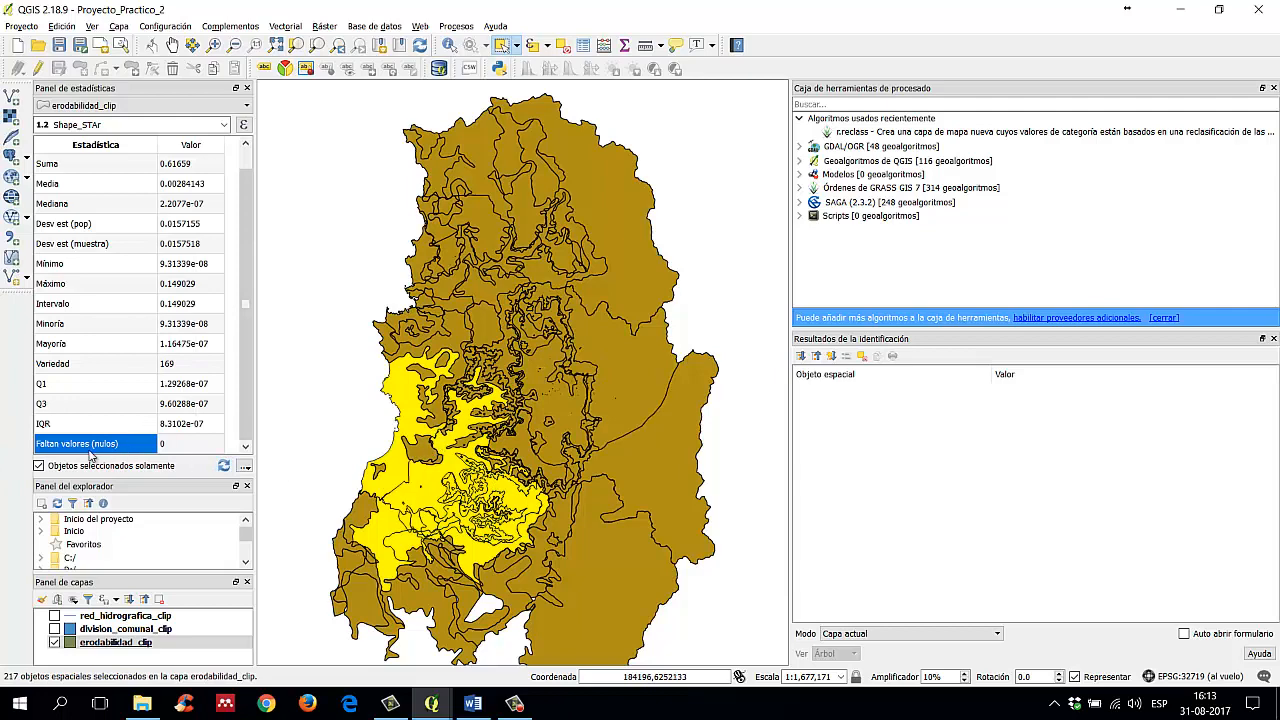
# Step: Close the statistics panel and deselect all features on the map
pyautogui.click(247, 88)
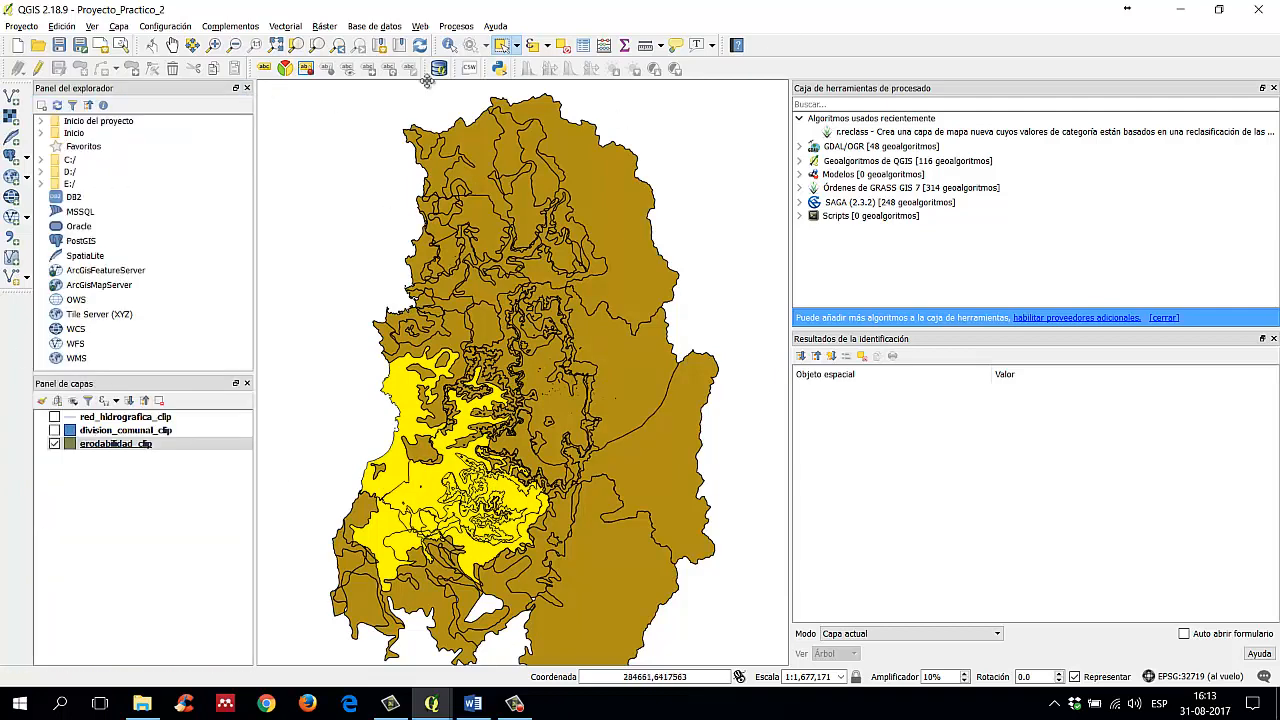
pyautogui.click(563, 47)
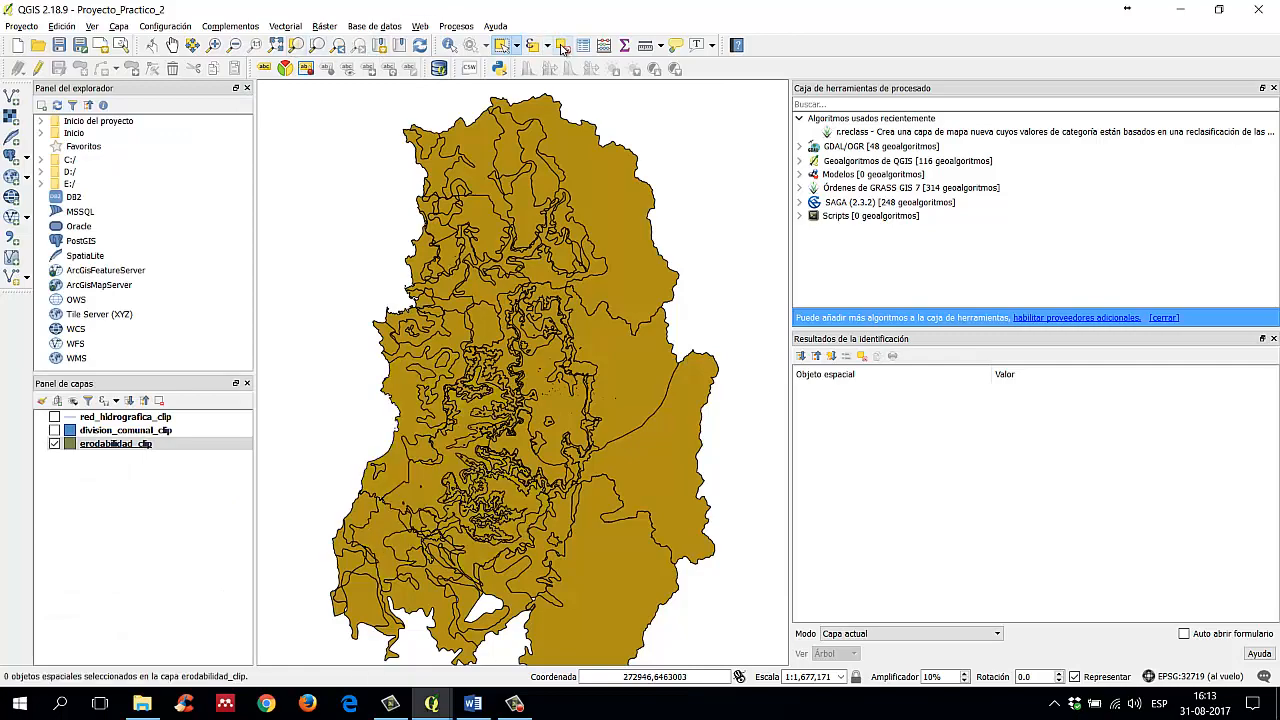
# Step: Read item 29, Medir línea, in the Word guide and return to QGIS
pyautogui.click(472, 703)
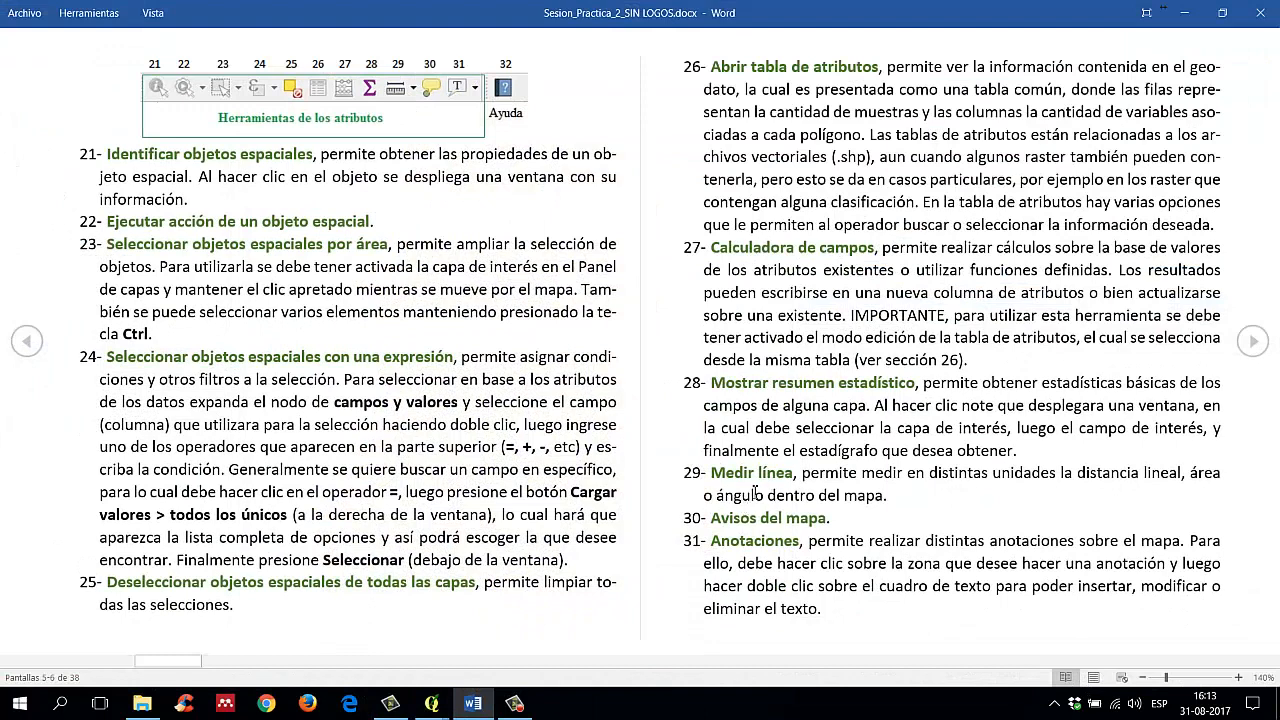
pyautogui.click(704, 475)
pyautogui.click(897, 482)
pyautogui.click(1184, 13)
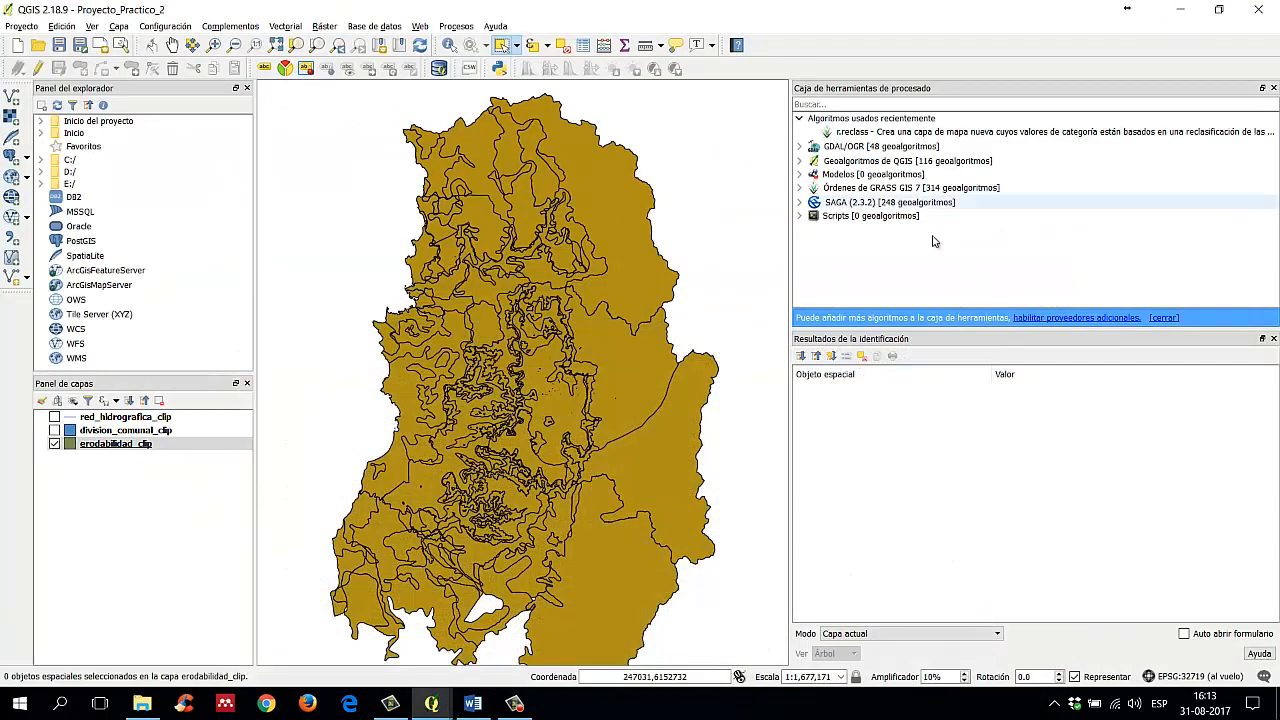
# Step: Measure a multi-segment line across the erodabilidad_clip polygons and close the measurement
pyautogui.click(646, 46)
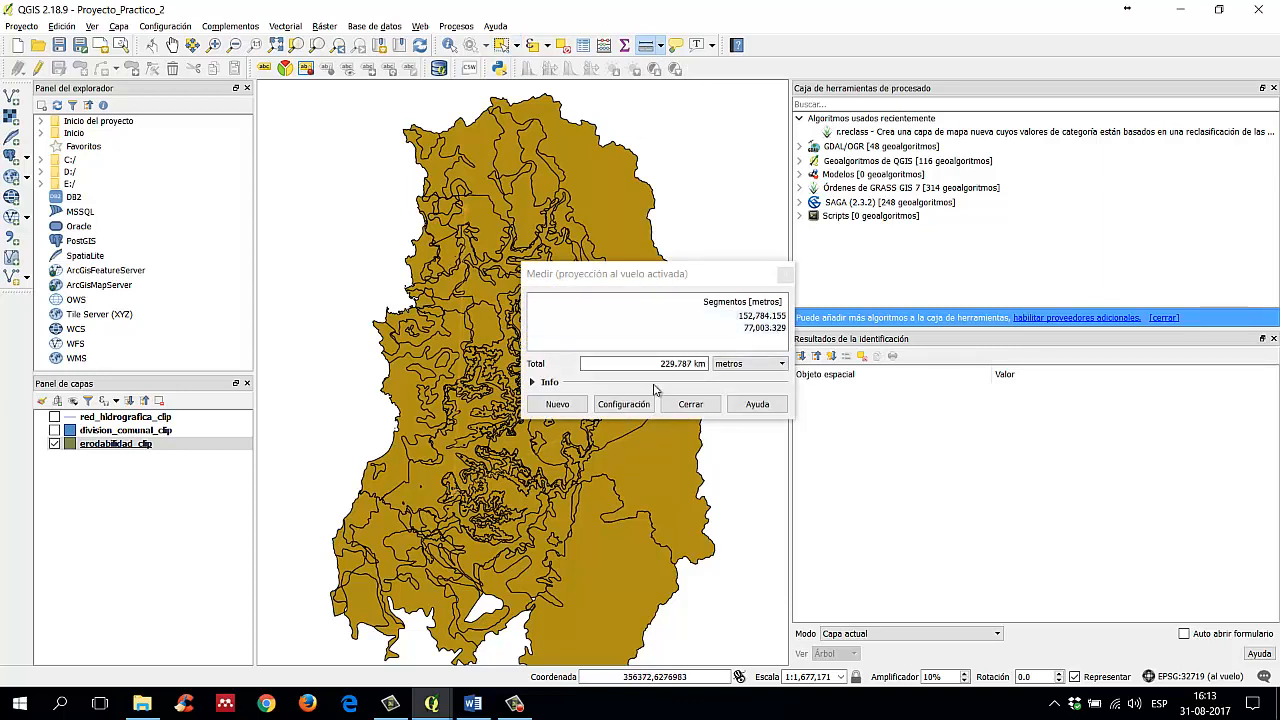
pyautogui.click(667, 486)
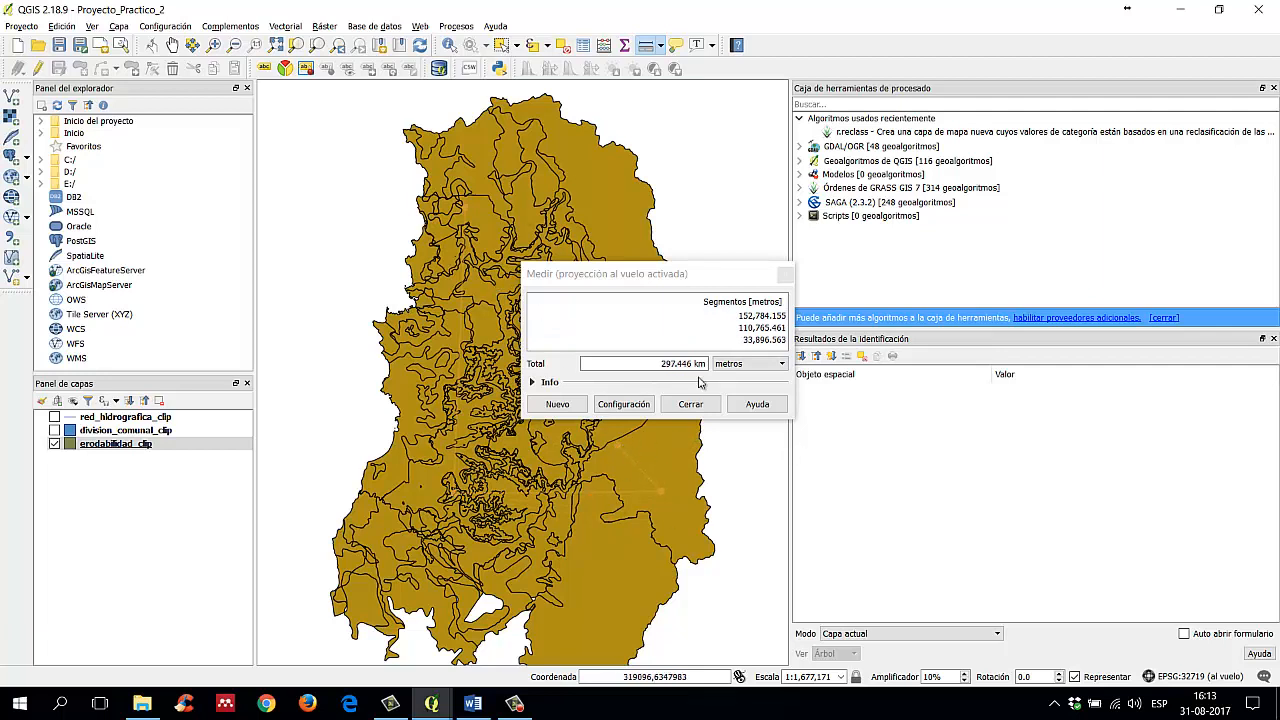
pyautogui.click(702, 416)
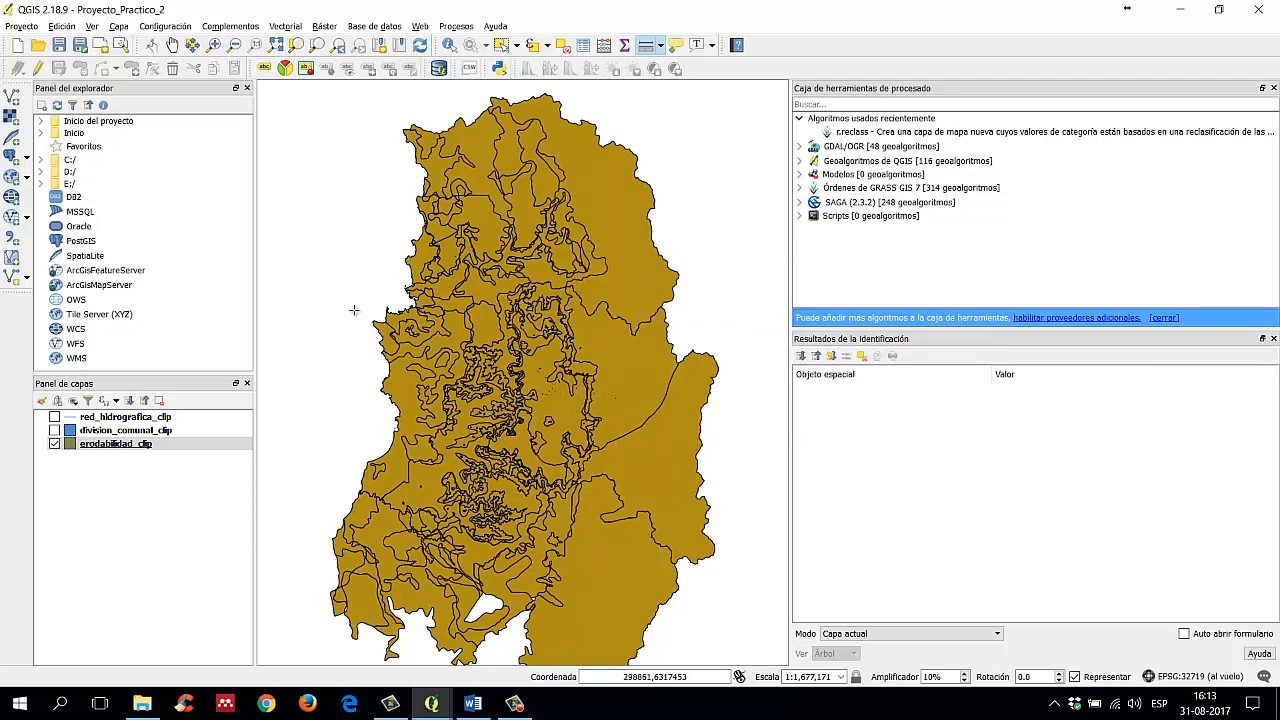
# Step: Hide erodabilidad_clip, show division_comunal_clip and measure a straight north-south line across the western communes
pyautogui.click(54, 443)
pyautogui.click(54, 430)
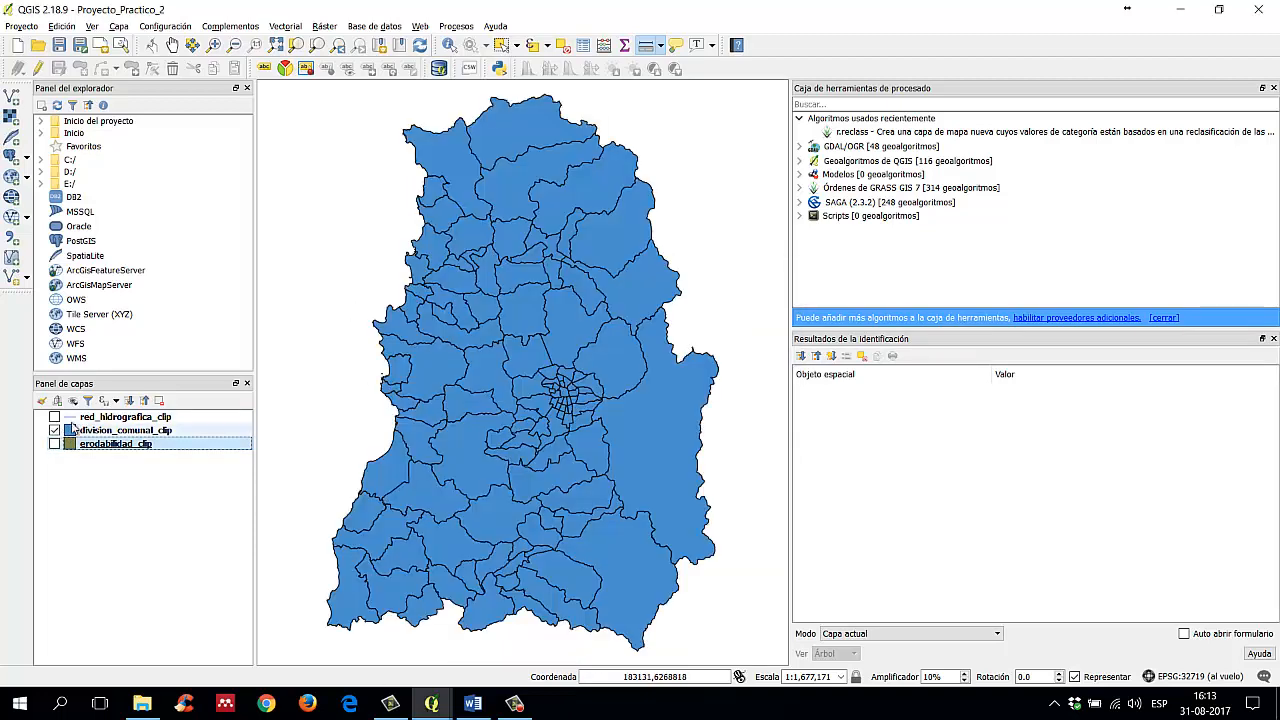
pyautogui.click(652, 46)
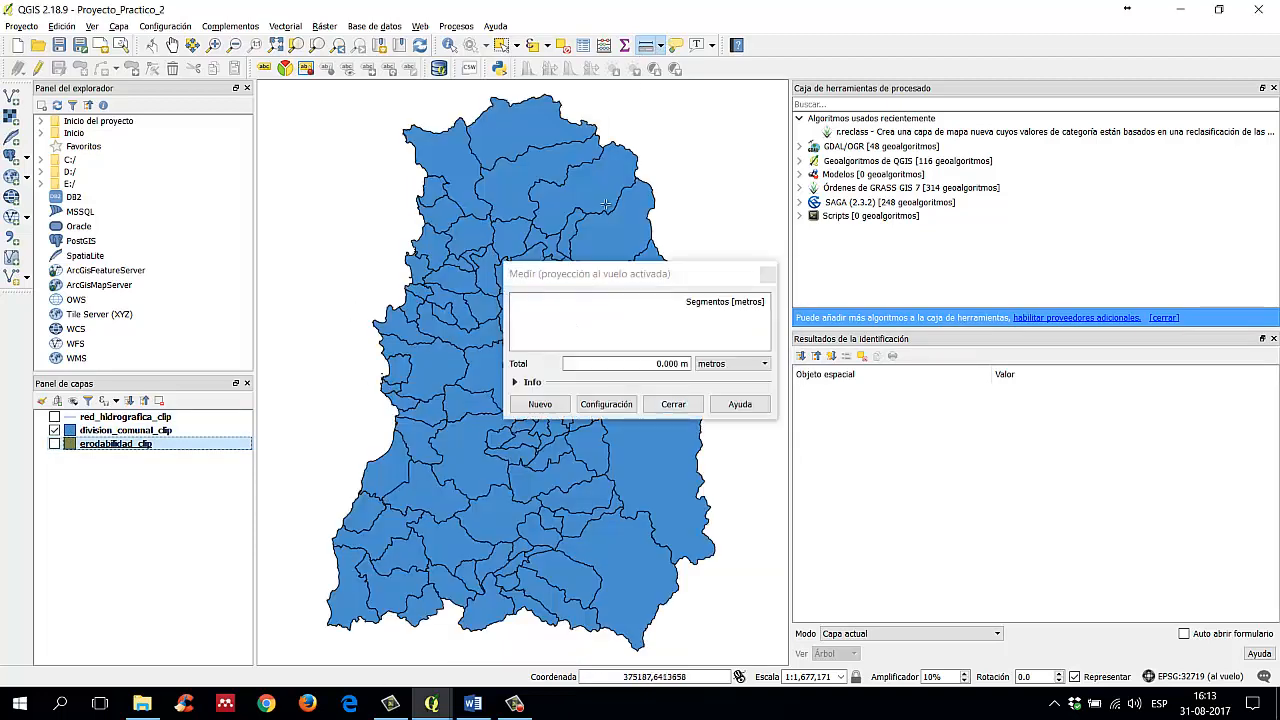
pyautogui.click(449, 188)
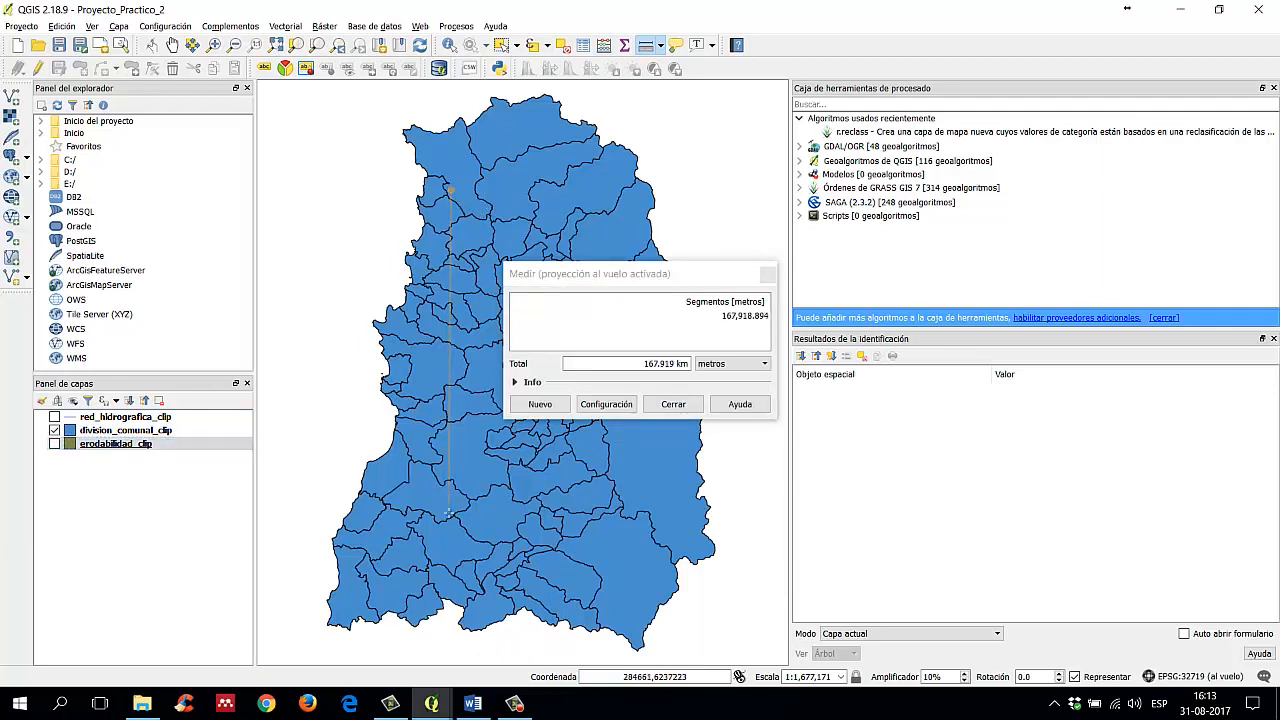
pyautogui.click(451, 561)
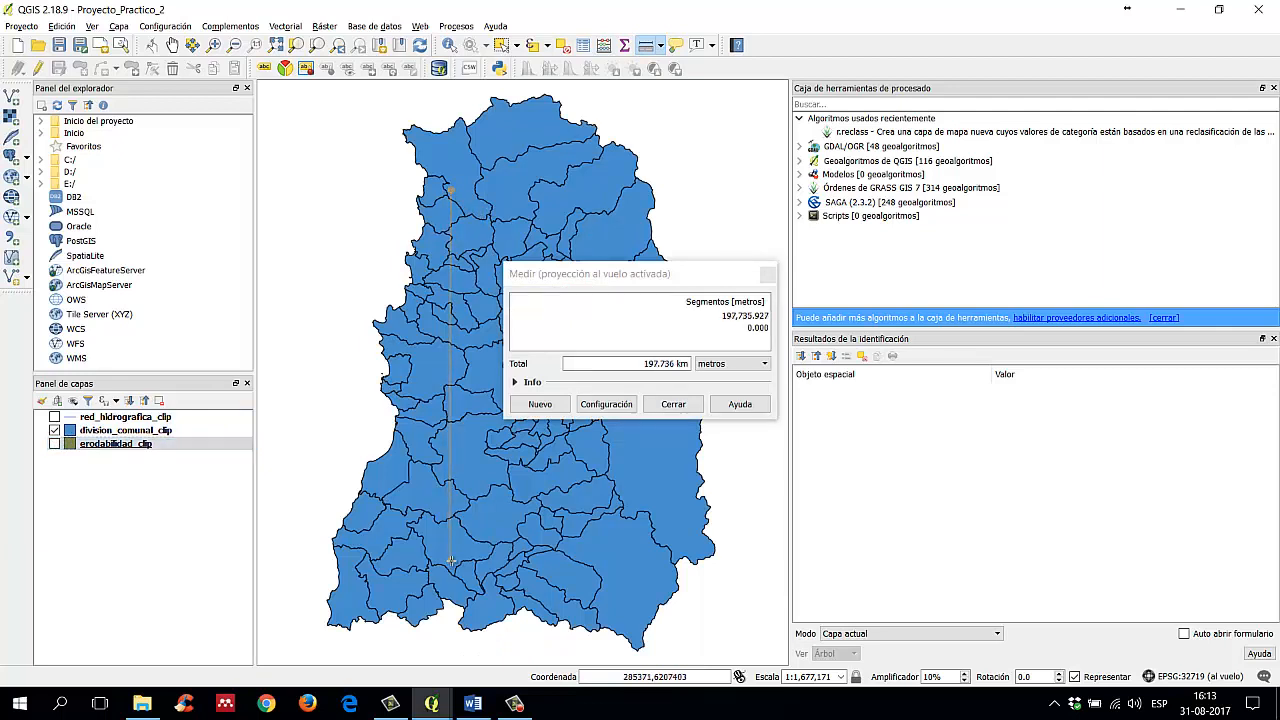
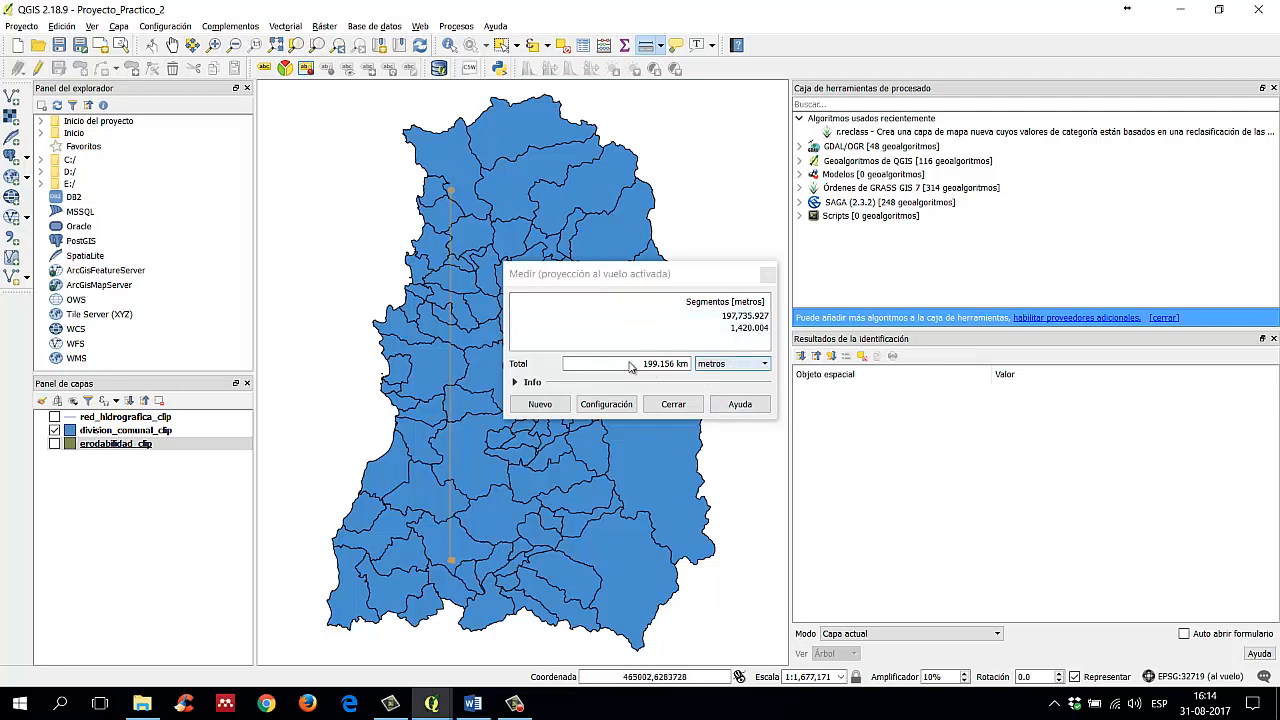
# Step: Compare the line measurement in metres and kilometres by alternating the unit, finishing on kilometres
pyautogui.click(743, 364)
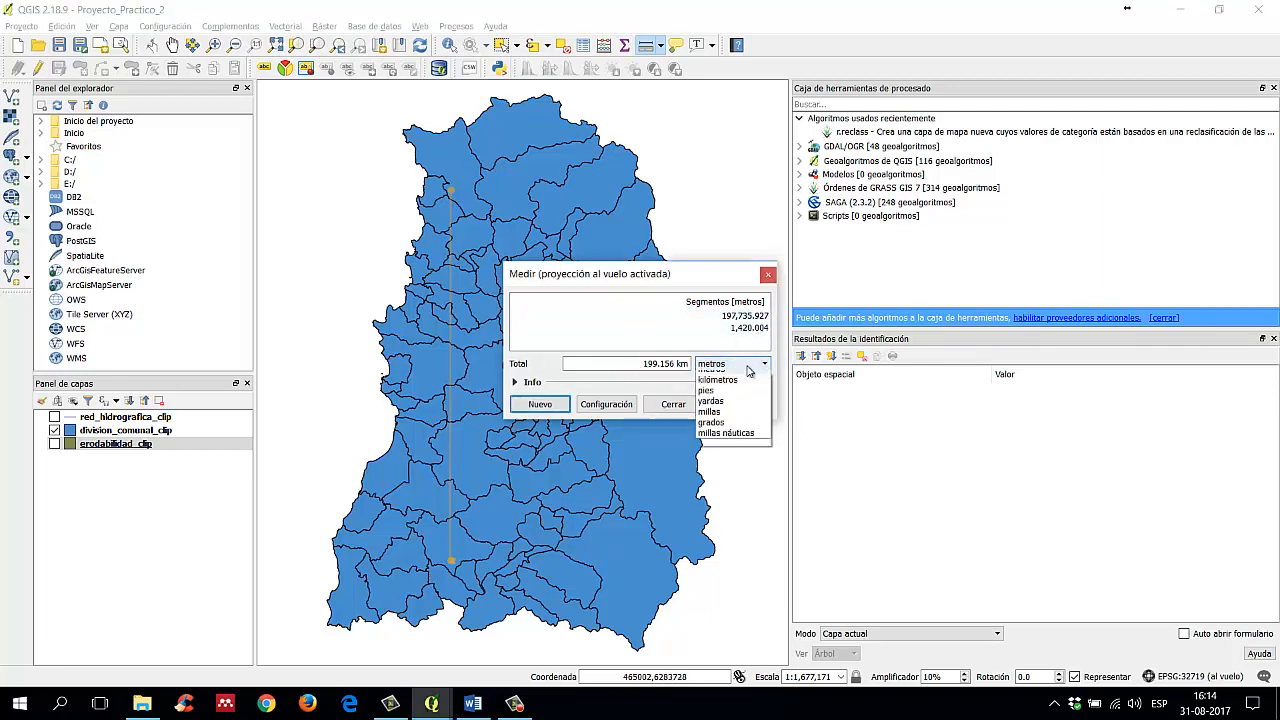
pyautogui.click(743, 390)
pyautogui.click(743, 364)
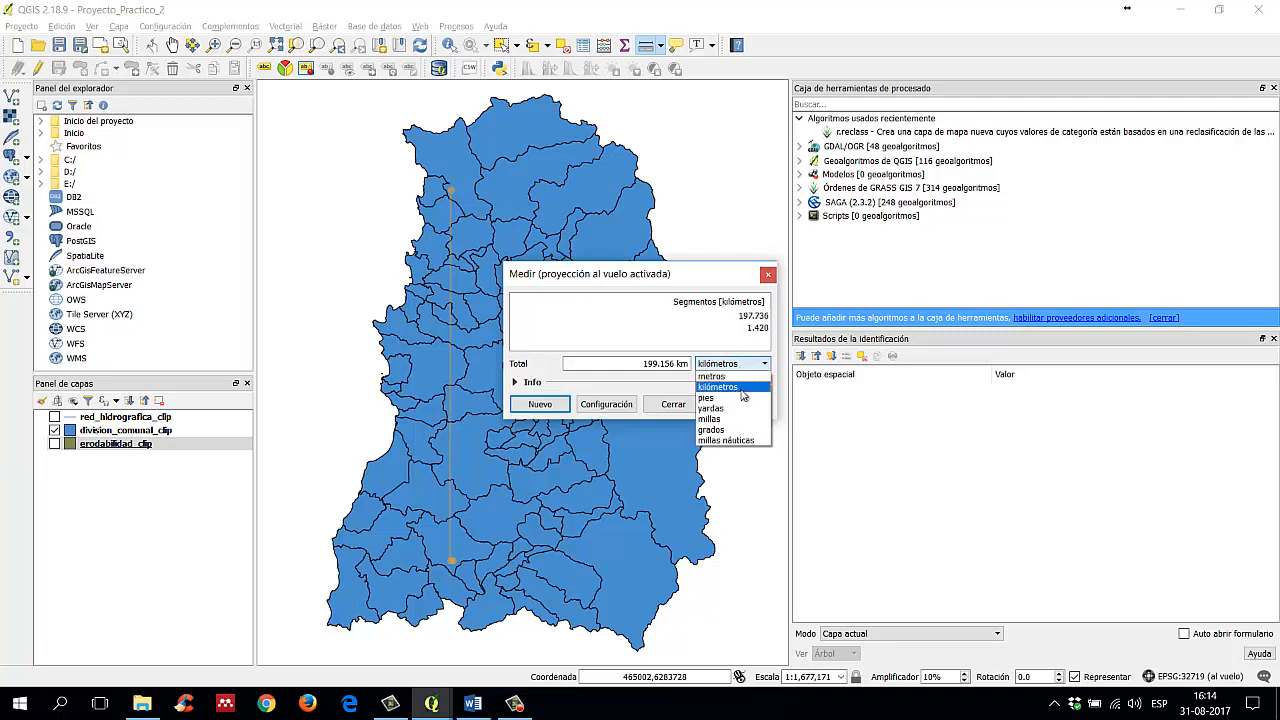
pyautogui.click(743, 398)
pyautogui.click(743, 366)
pyautogui.click(743, 376)
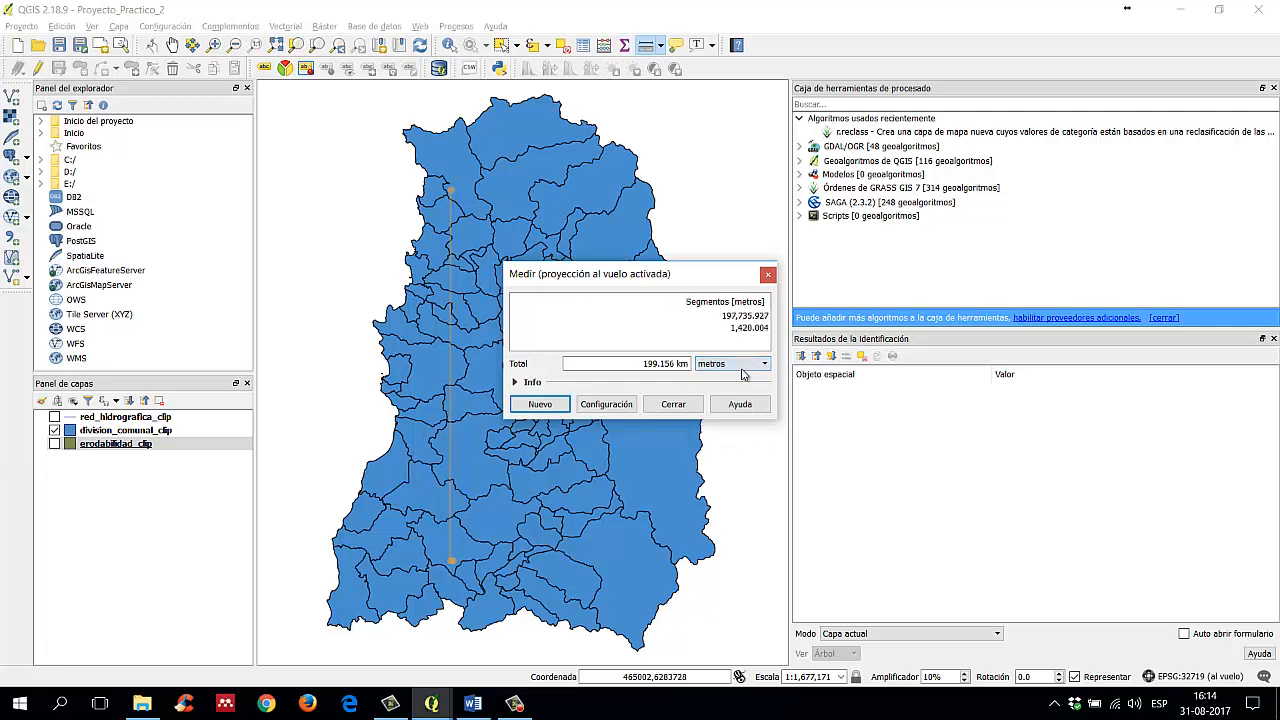
pyautogui.click(743, 366)
pyautogui.click(741, 376)
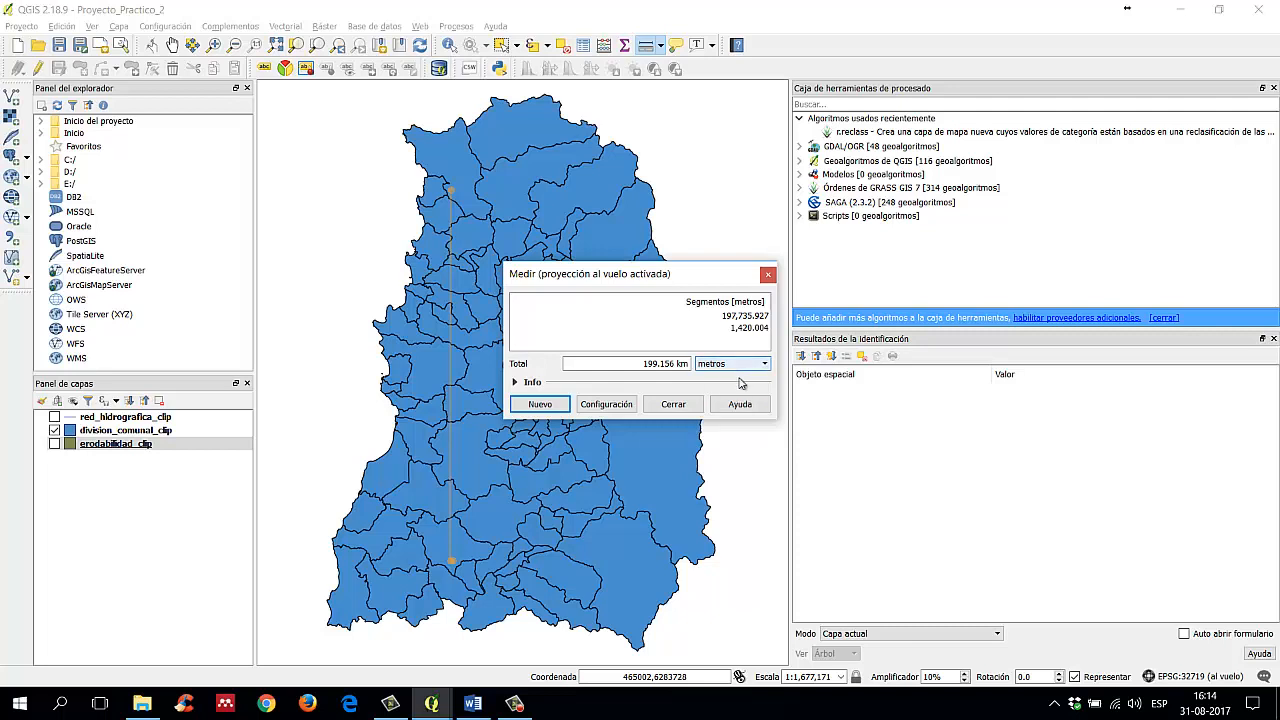
pyautogui.click(741, 366)
pyautogui.click(741, 386)
pyautogui.click(741, 366)
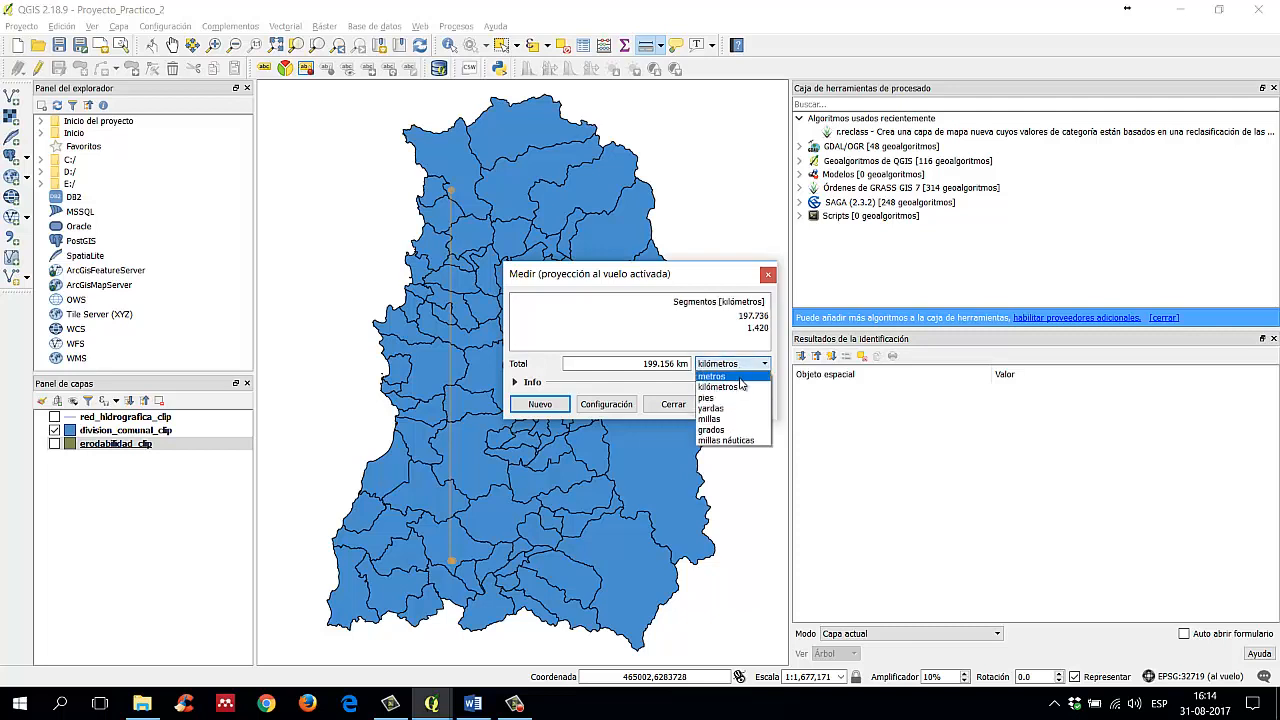
pyautogui.click(741, 376)
pyautogui.click(741, 366)
pyautogui.click(739, 387)
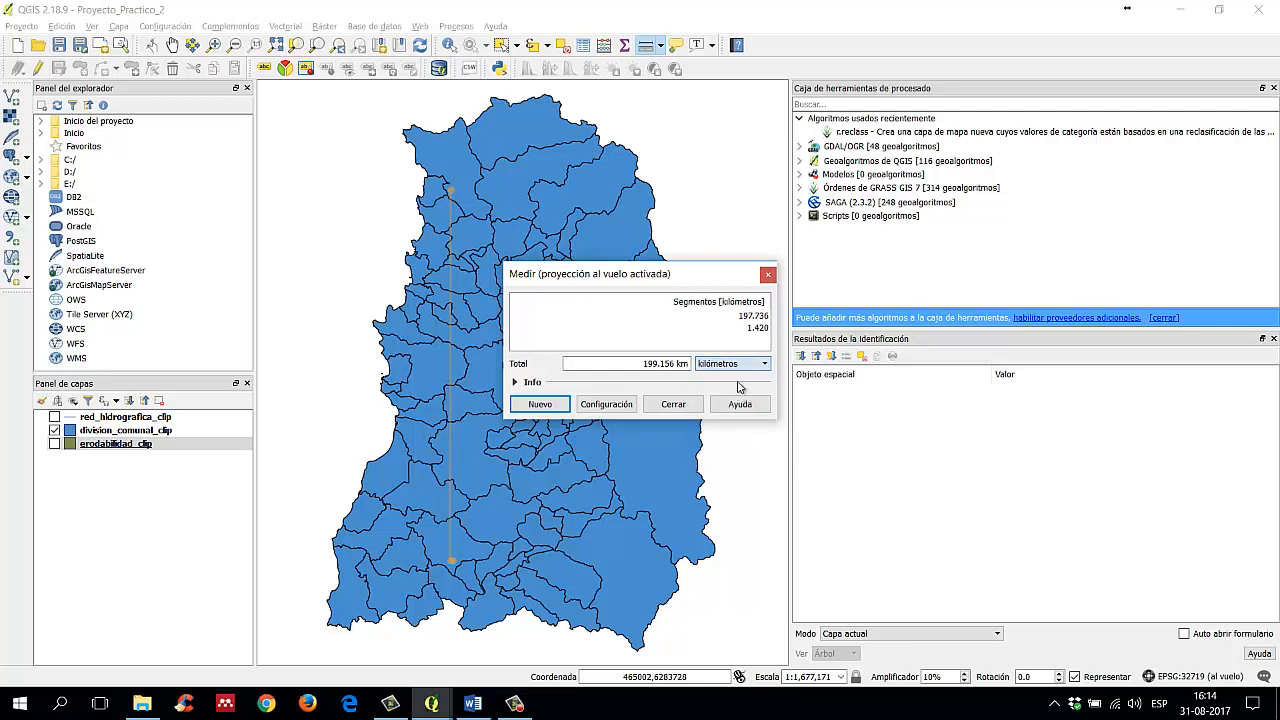
# Step: View the line measurement in yards and in degrees
pyautogui.click(739, 366)
pyautogui.click(745, 408)
pyautogui.click(735, 368)
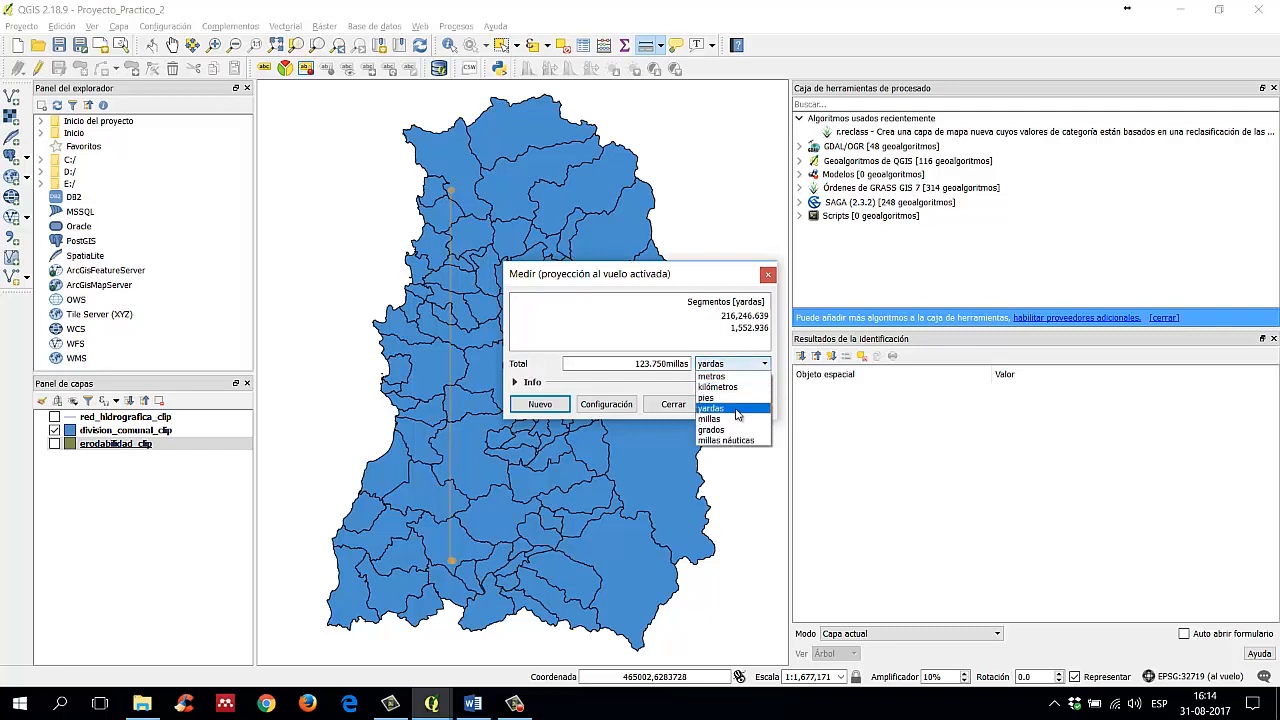
pyautogui.click(736, 412)
pyautogui.click(734, 370)
pyautogui.click(730, 429)
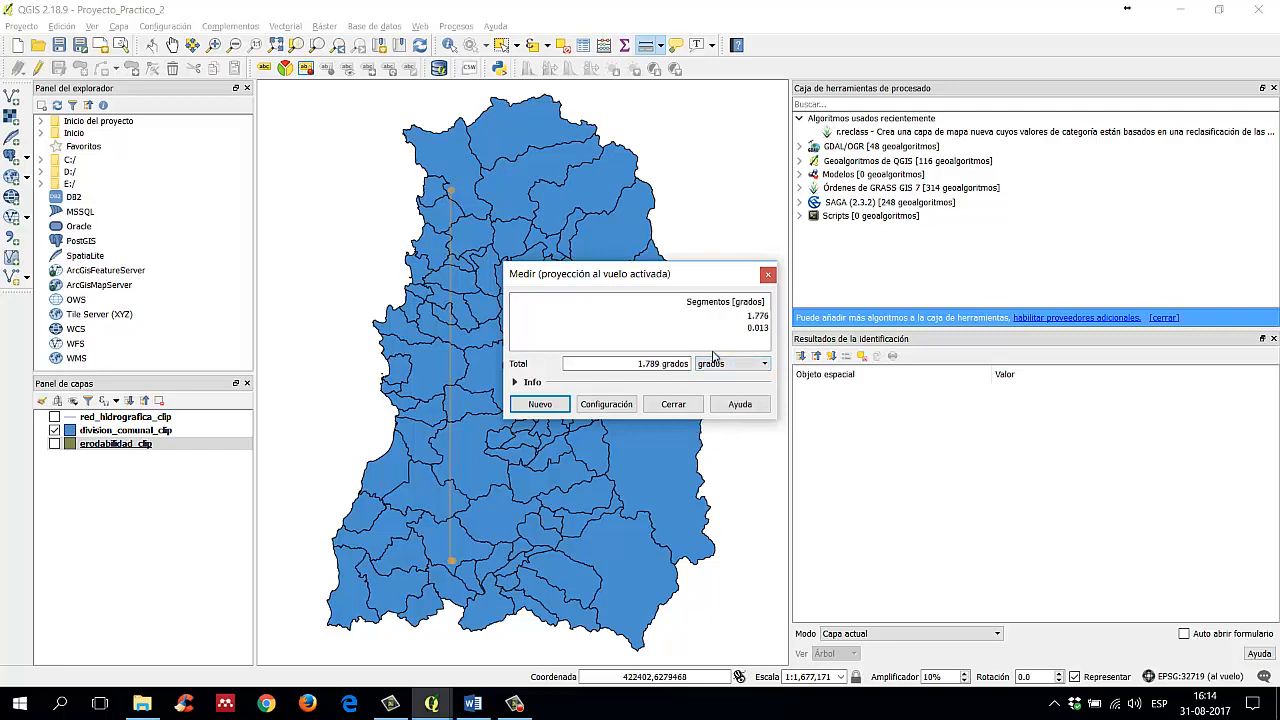
# Step: Expand the measurement's Info section, enlarge the window to read the calculation basis, and close the measurement
pyautogui.click(515, 382)
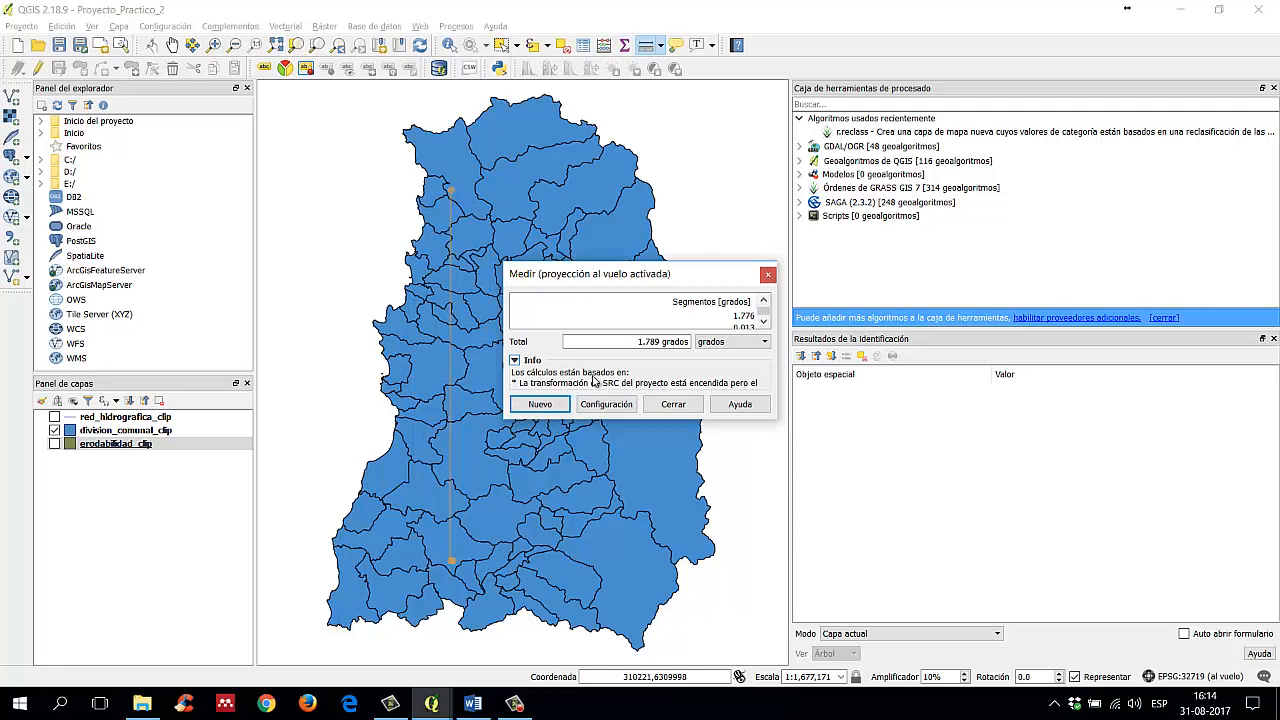
pyautogui.moveTo(775, 418); pyautogui.dragTo(1090, 612)
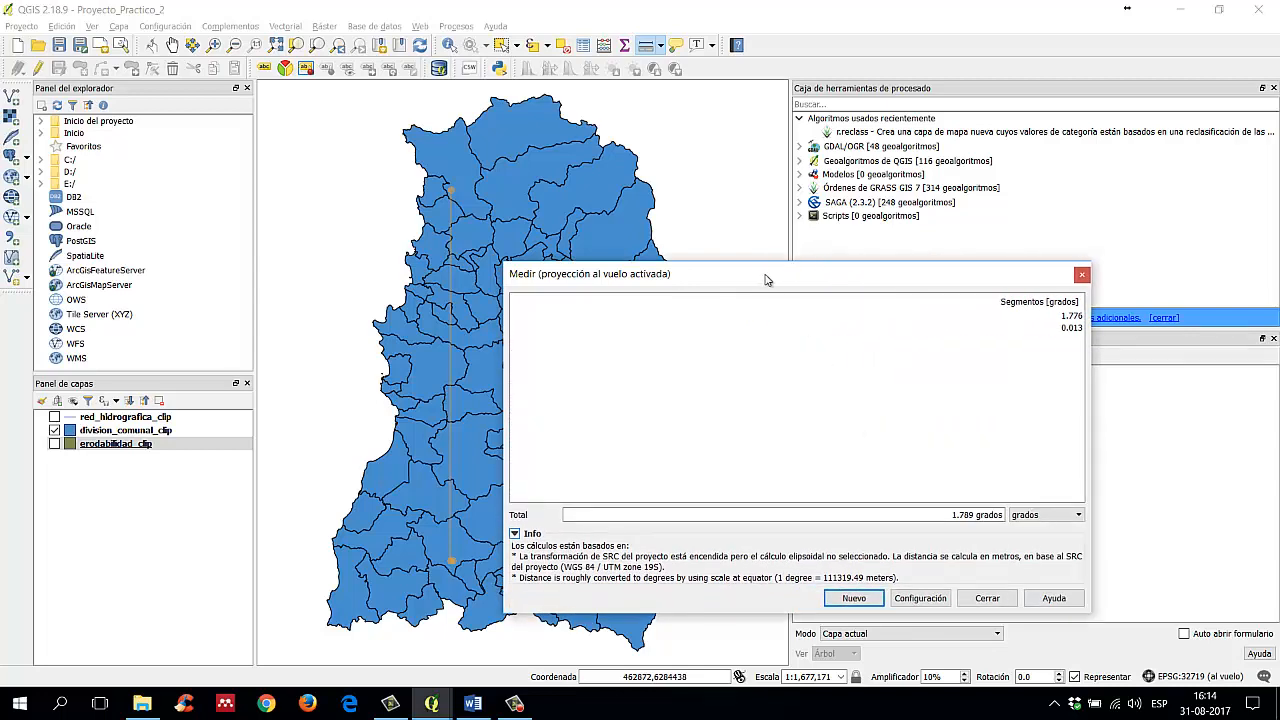
pyautogui.moveTo(766, 279); pyautogui.dragTo(720, 106)
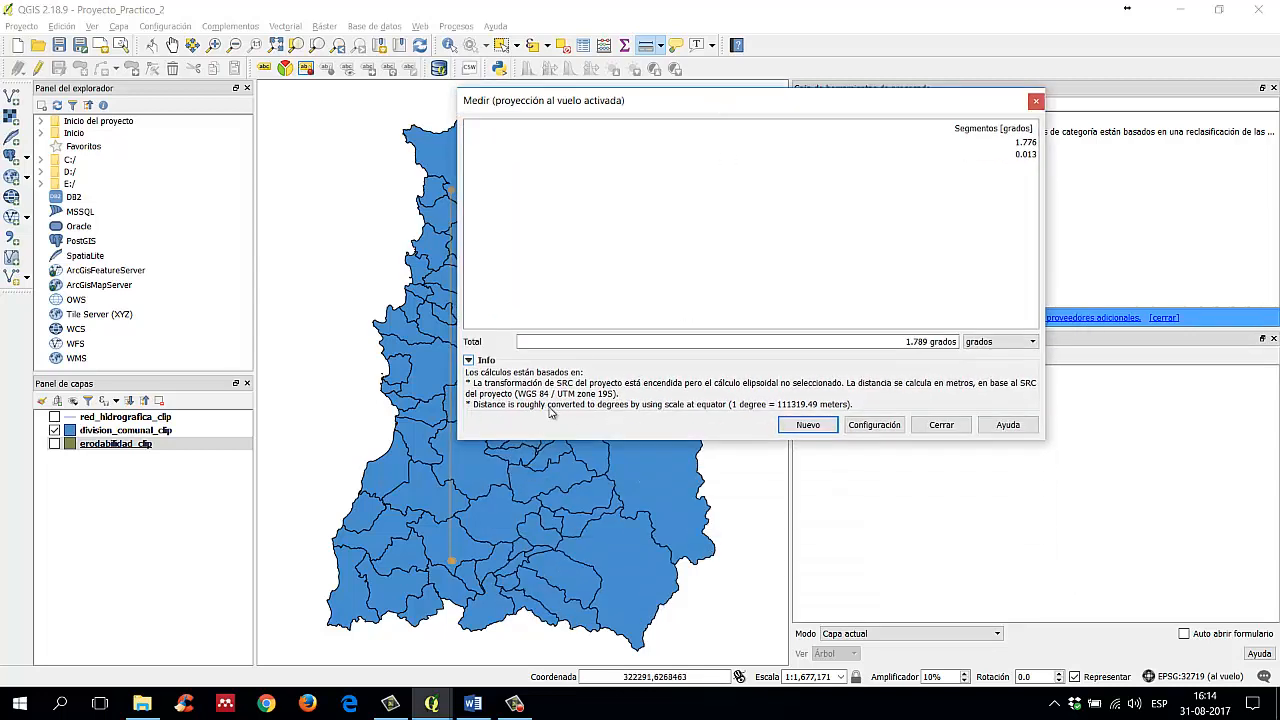
pyautogui.click(470, 361)
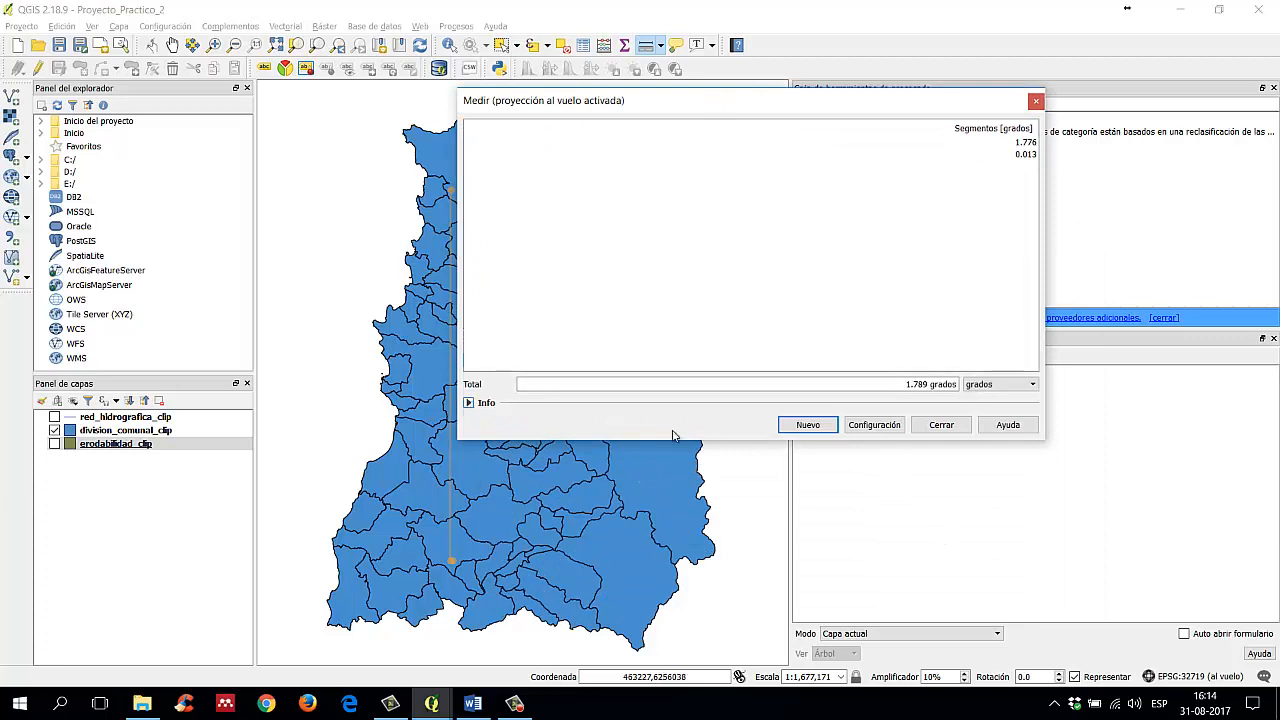
pyautogui.click(1037, 104)
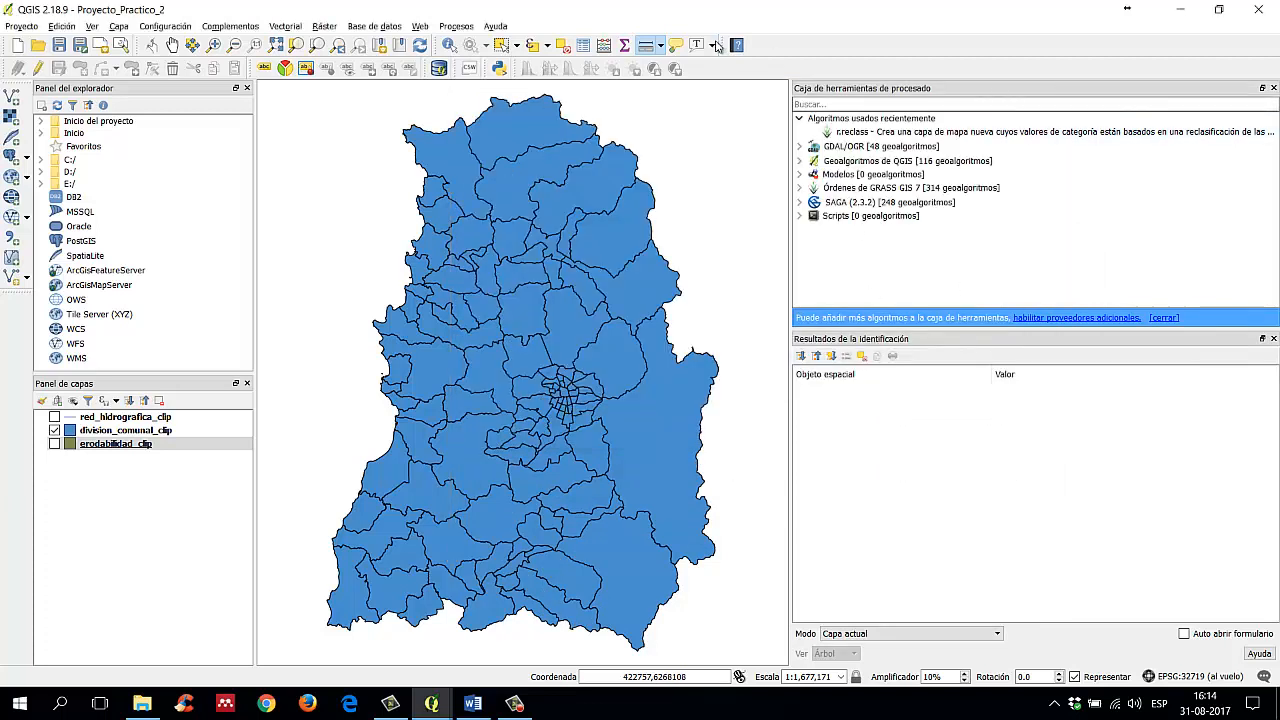
# Step: Measure the area of a four-vertex polygon over the central communes, check the available area units and close the measurement
pyautogui.click(659, 46)
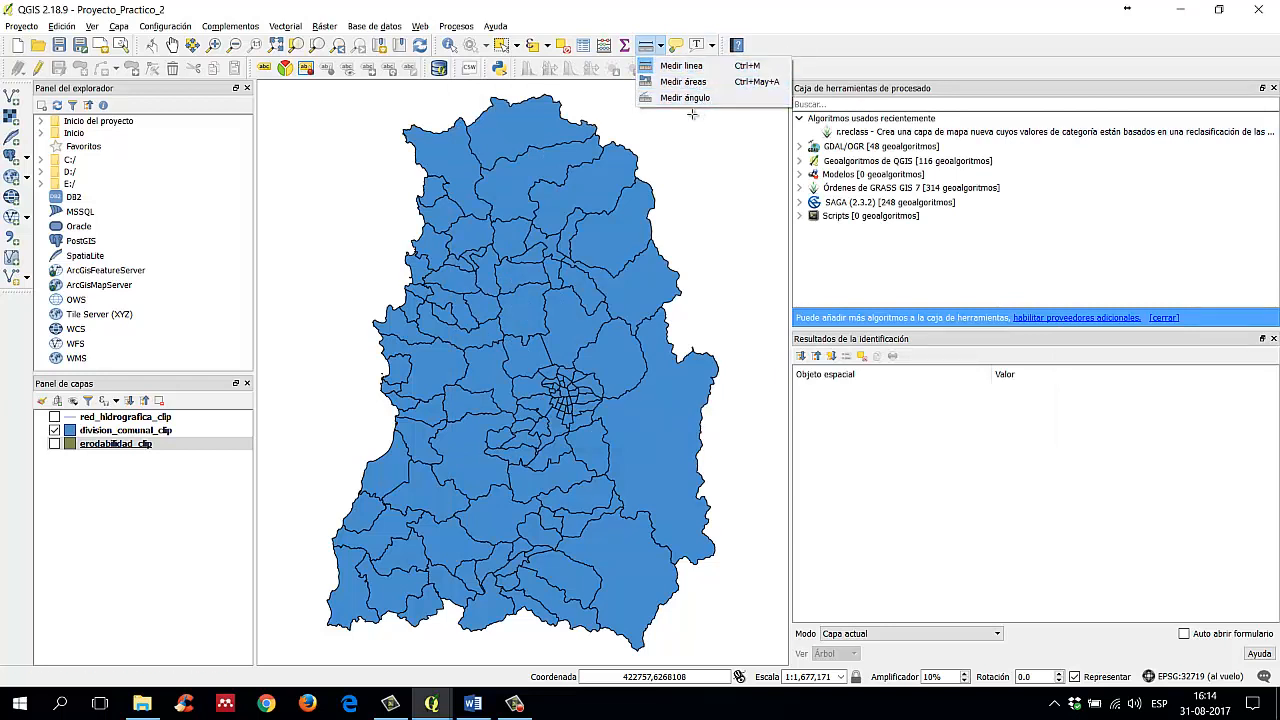
pyautogui.click(683, 81)
pyautogui.click(490, 244)
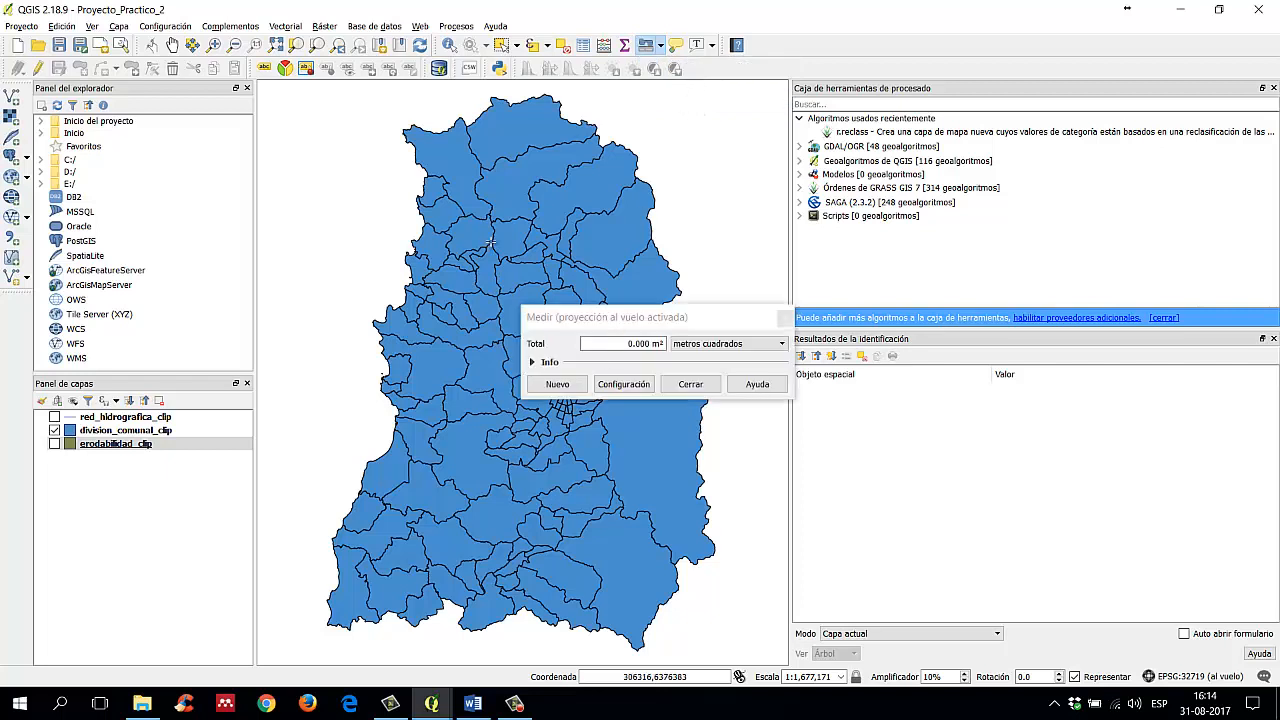
pyautogui.click(648, 496)
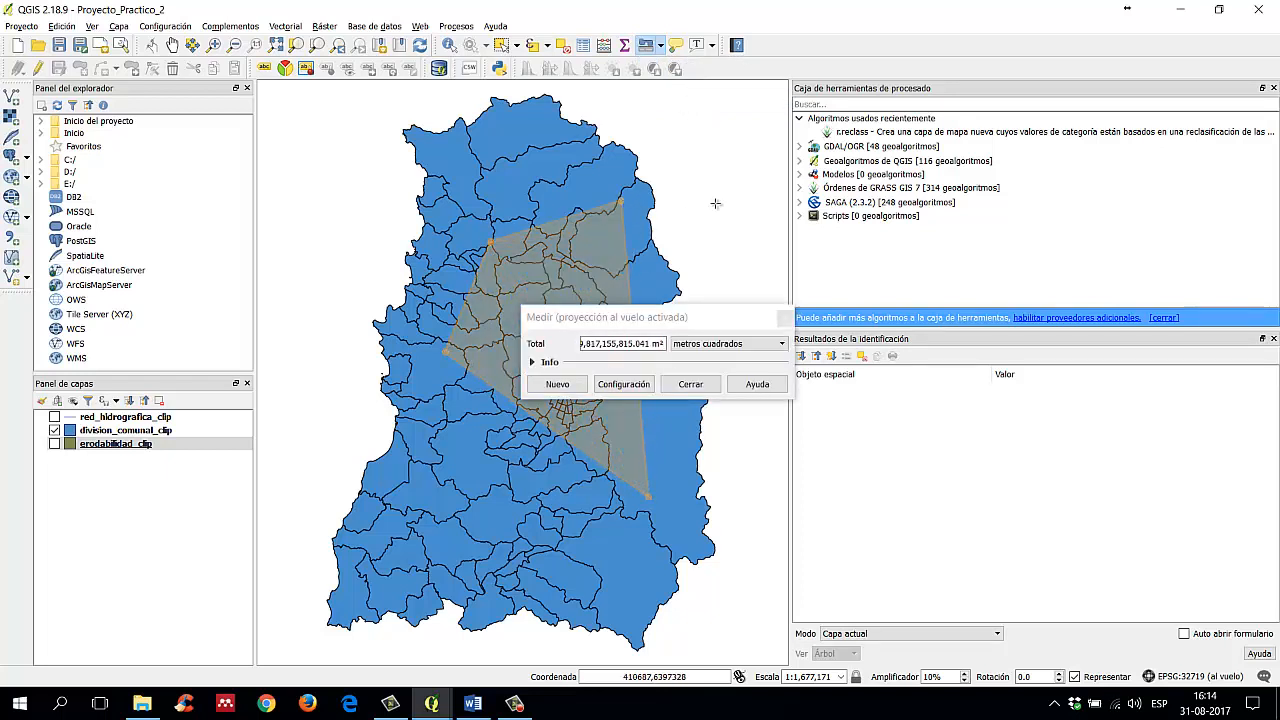
pyautogui.click(764, 344)
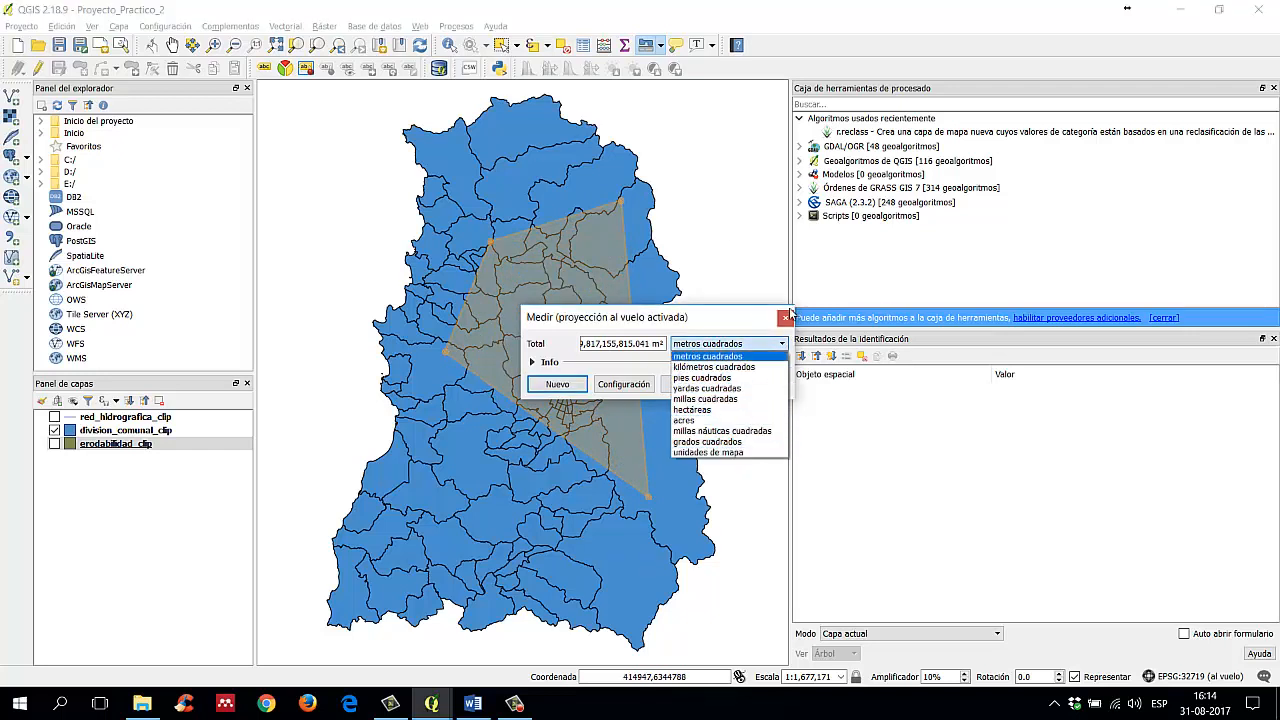
pyautogui.click(735, 328)
pyautogui.click(690, 384)
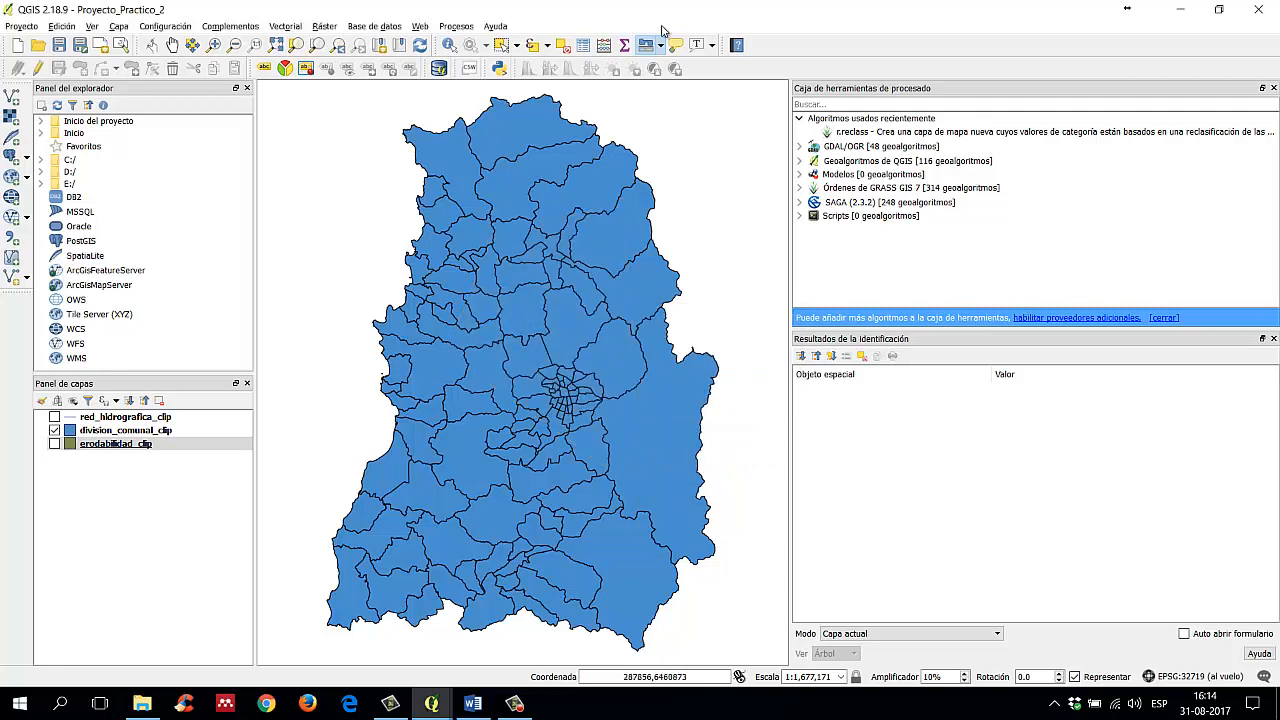
# Step: Measure an angle between two lines across the central communes and close the result
pyautogui.click(663, 50)
pyautogui.click(694, 97)
pyautogui.click(434, 354)
pyautogui.click(632, 352)
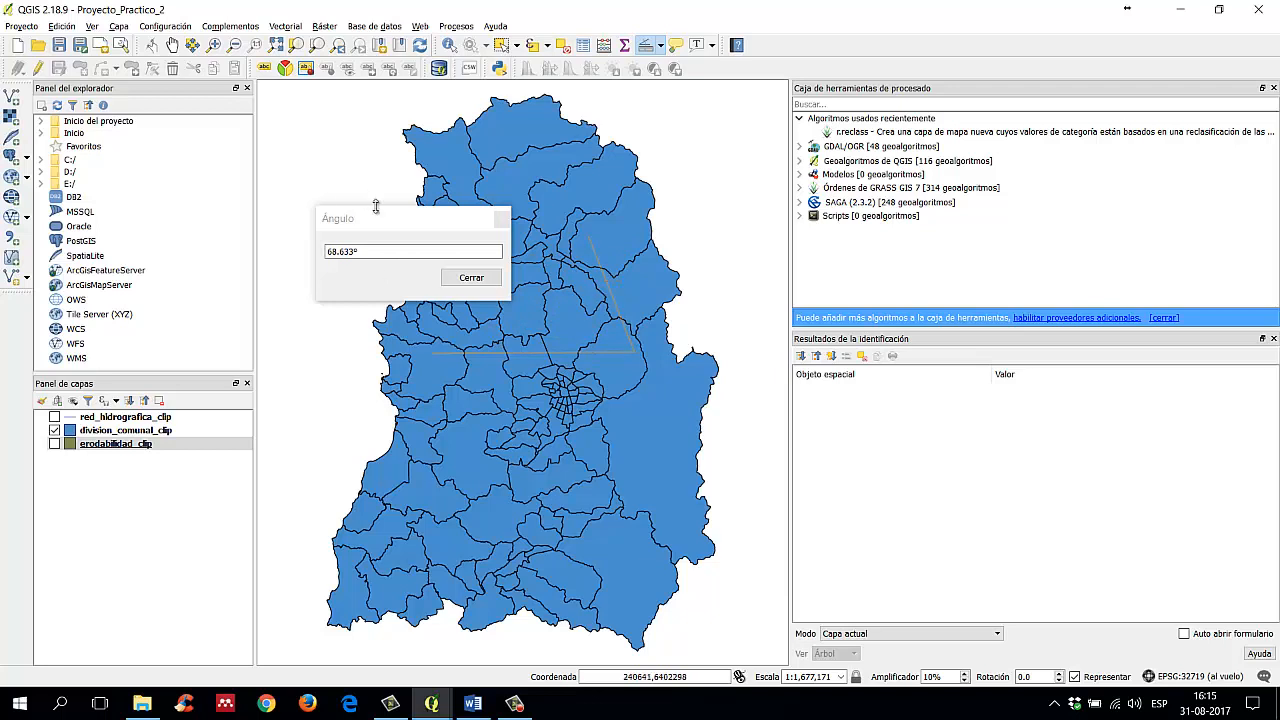
pyautogui.click(474, 278)
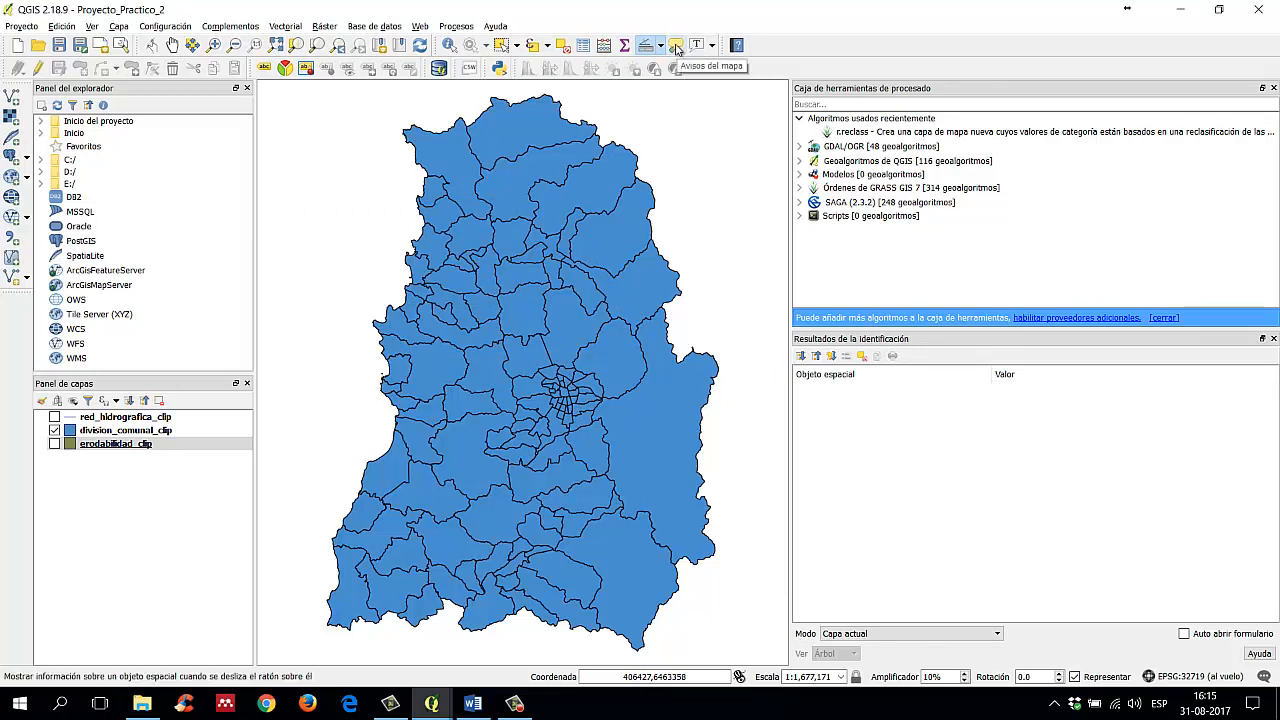
# Step: Turn on map tips, measure another angle over the northern communes and close the result
pyautogui.click(680, 47)
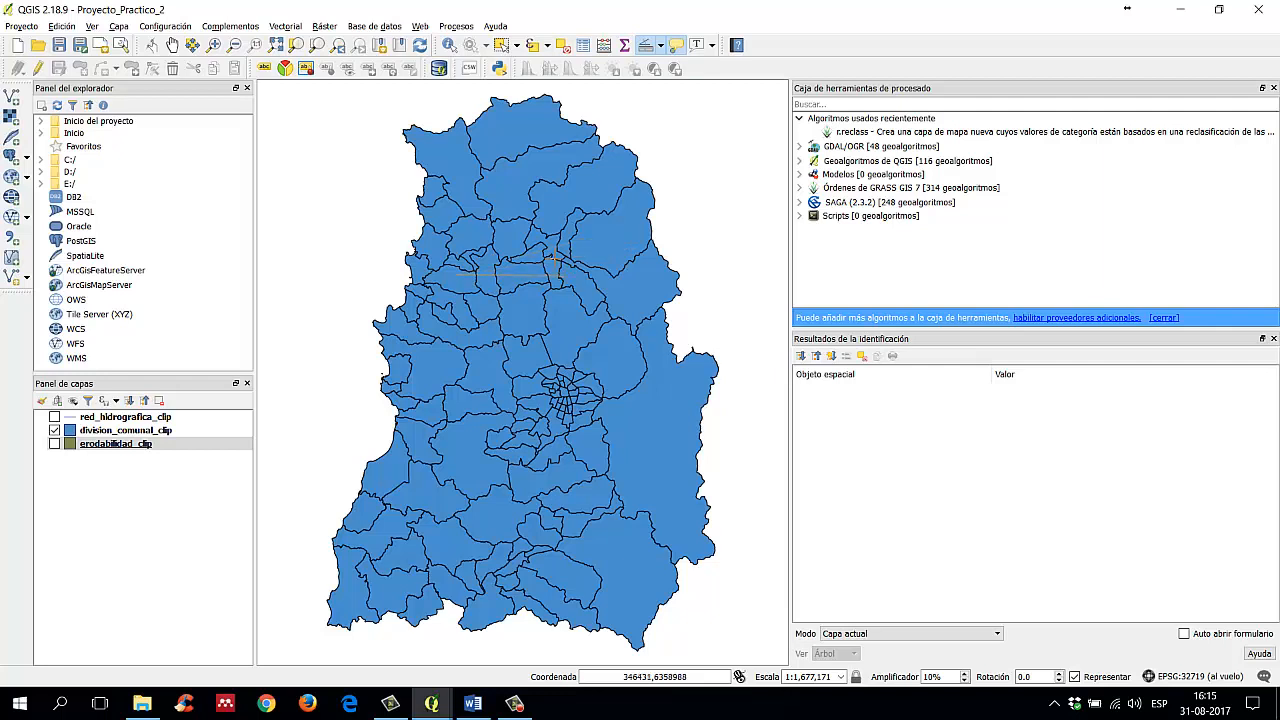
pyautogui.click(518, 229)
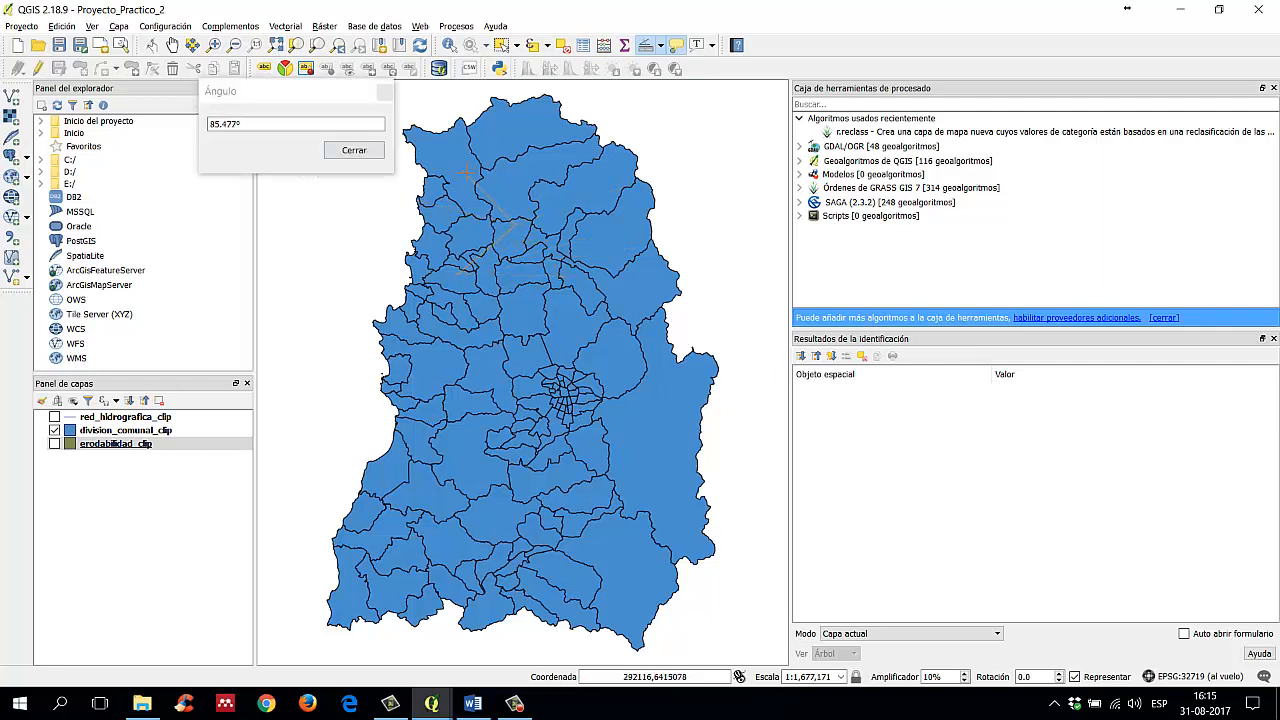
pyautogui.click(368, 152)
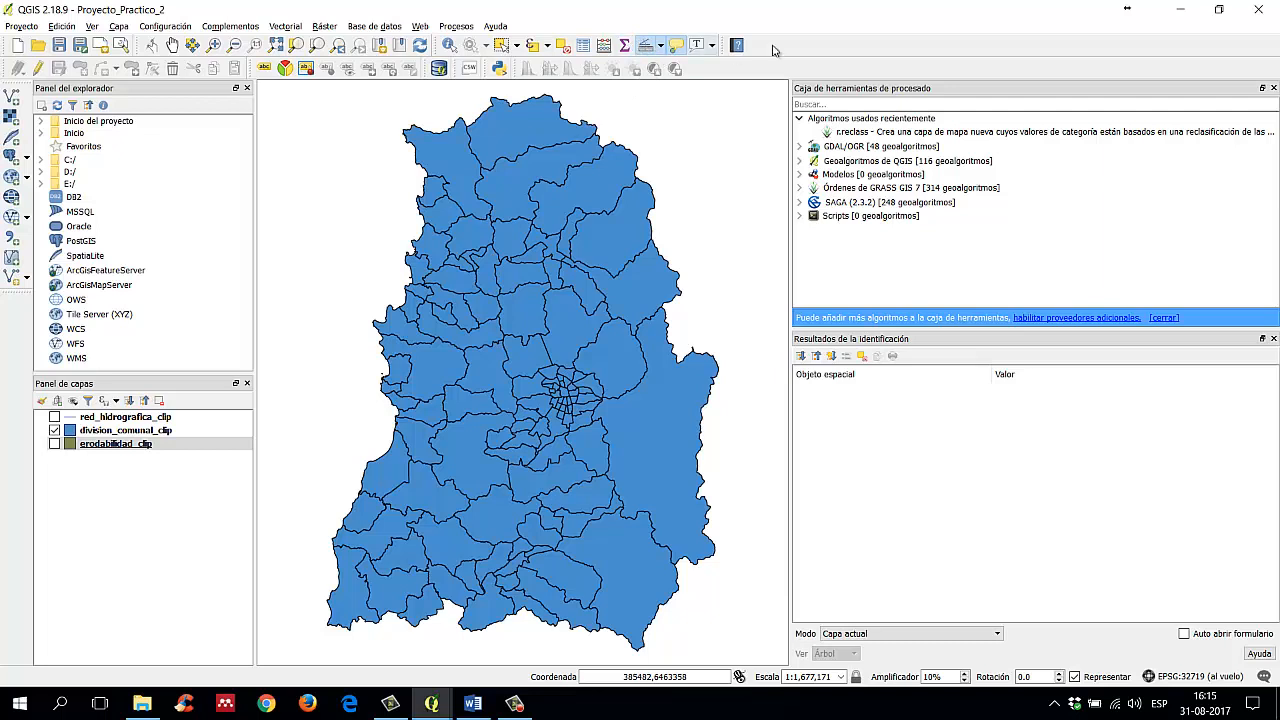
# Step: Switch to the Pan tool and try map tips over the northern communes of division_comunal_clip
pyautogui.click(175, 48)
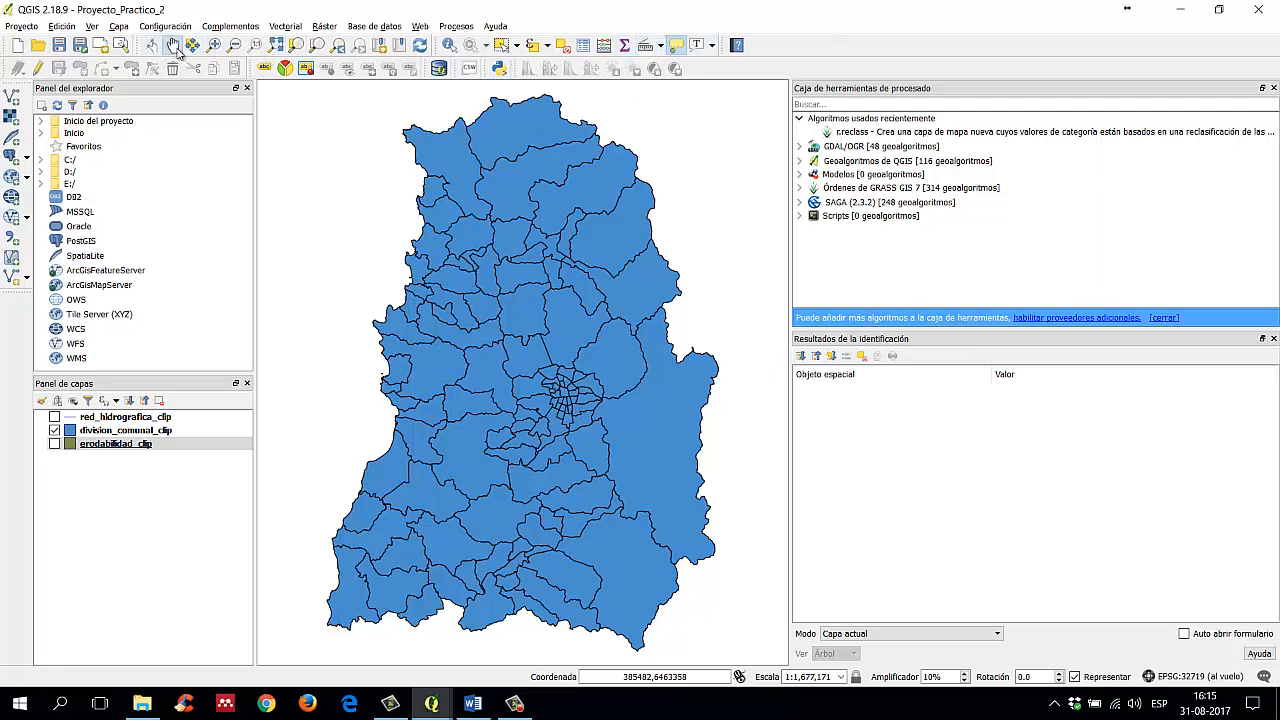
pyautogui.click(678, 50)
pyautogui.click(515, 194)
pyautogui.moveTo(597, 214); pyautogui.dragTo(600, 94)
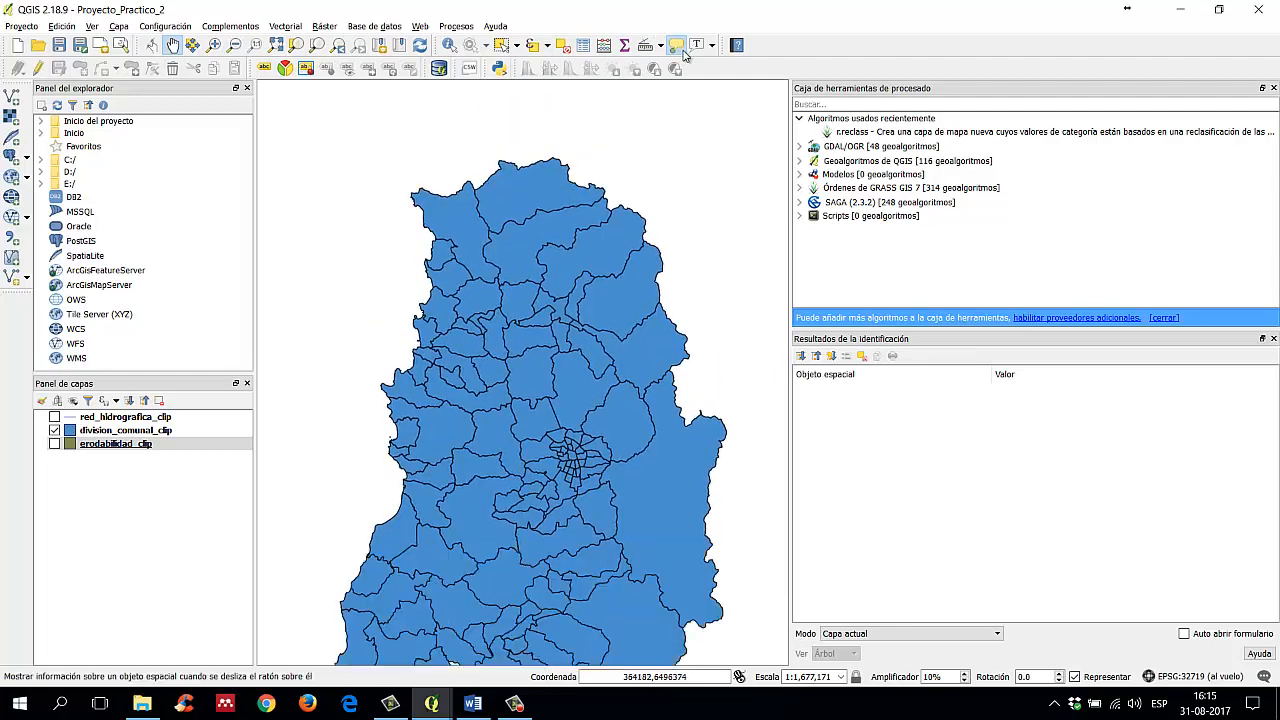
# Step: Measure the angle between two lines drawn across the northernmost communes and close the result
pyautogui.click(645, 45)
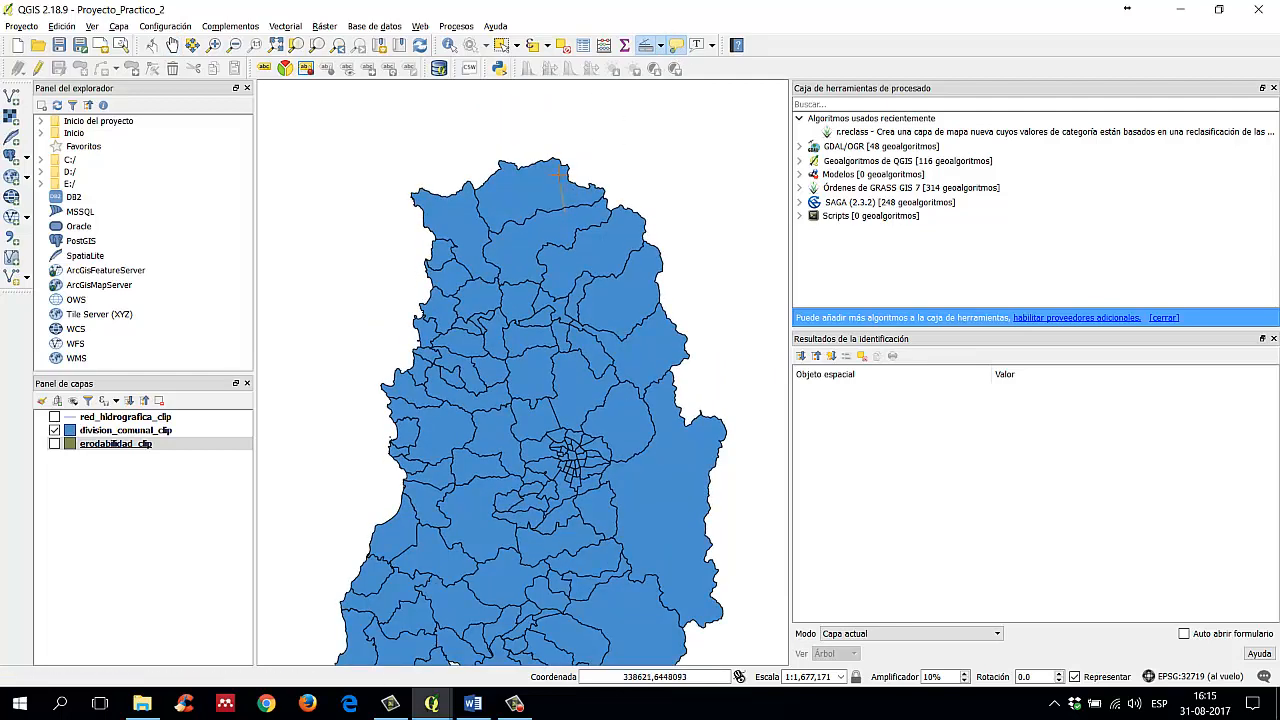
pyautogui.click(565, 210)
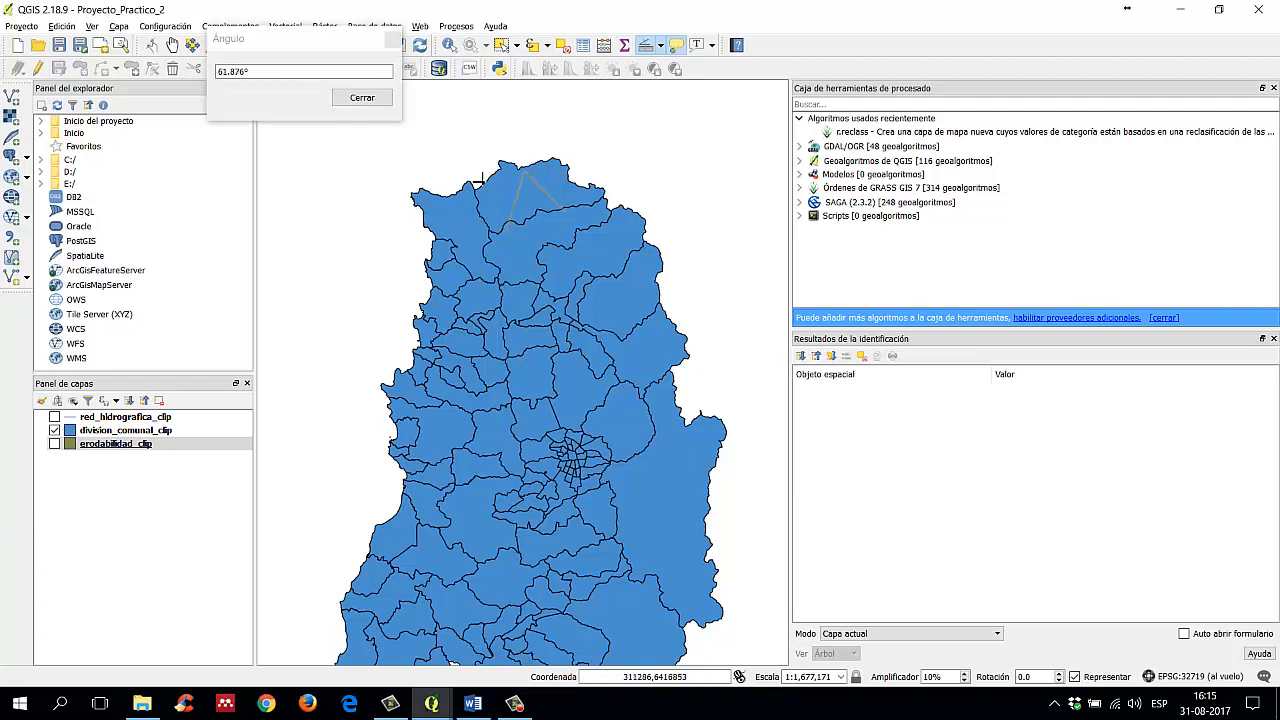
pyautogui.click(362, 97)
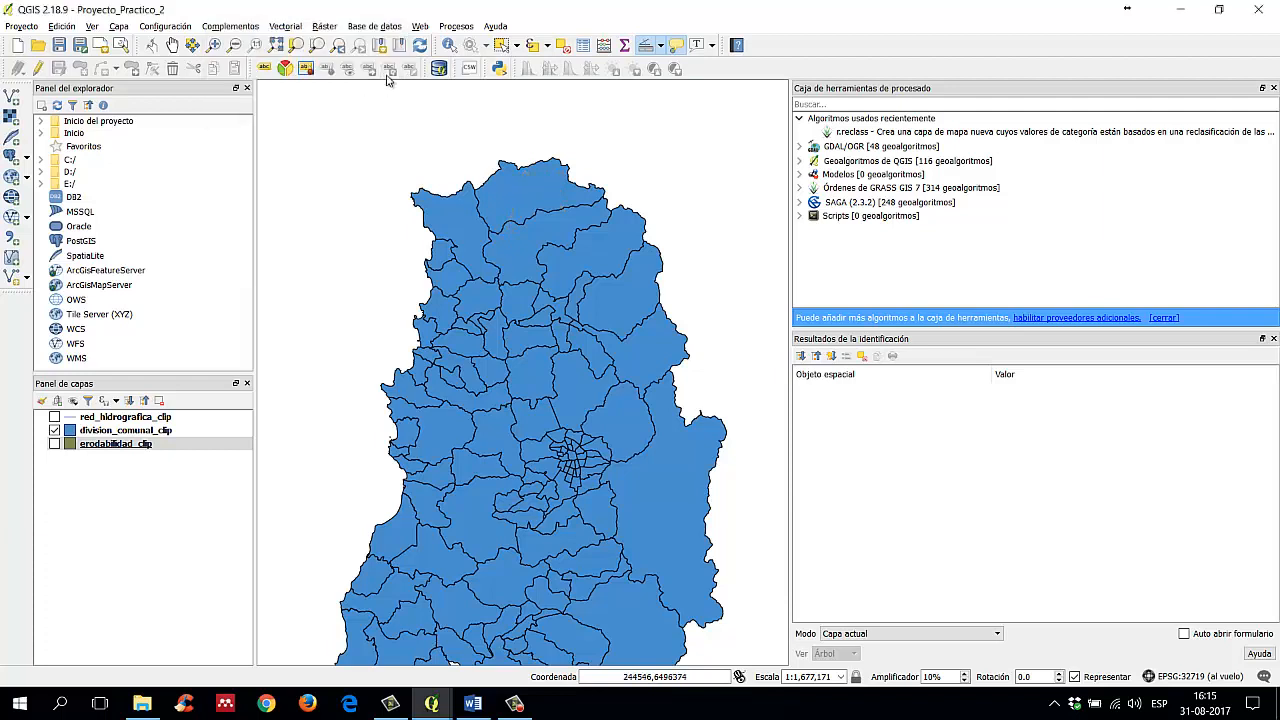
pyautogui.click(660, 46)
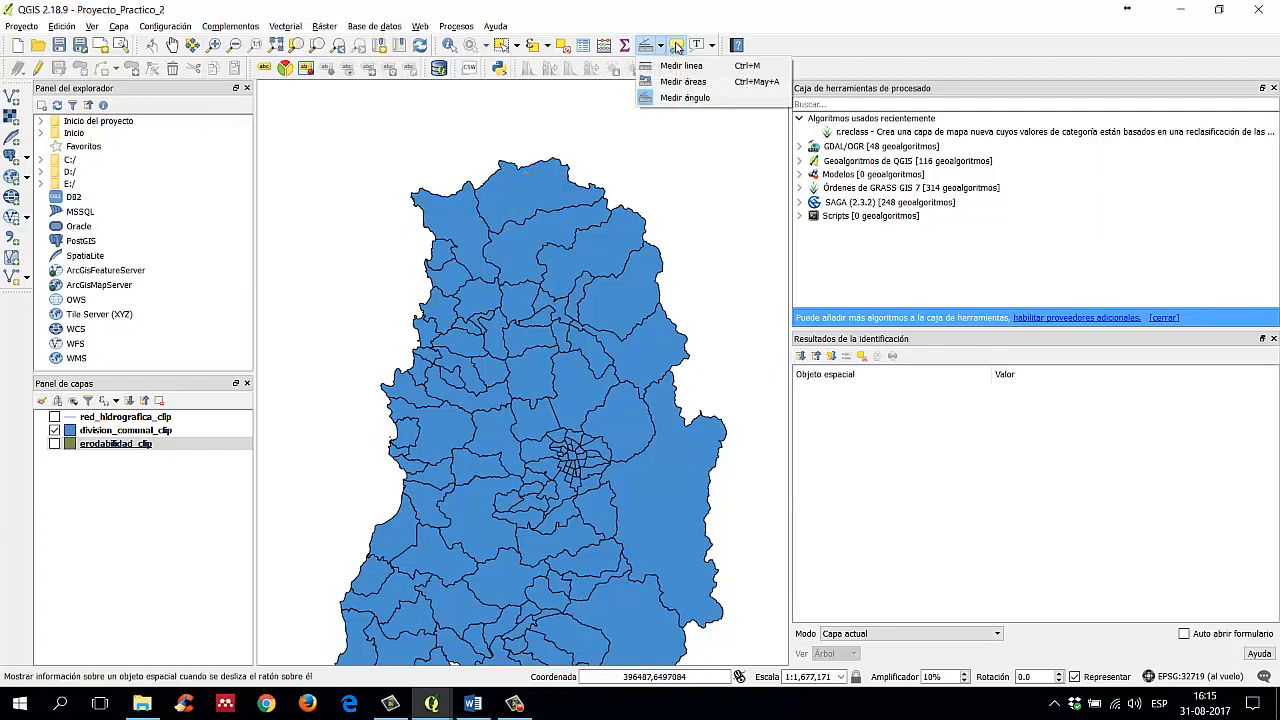
pyautogui.click(643, 96)
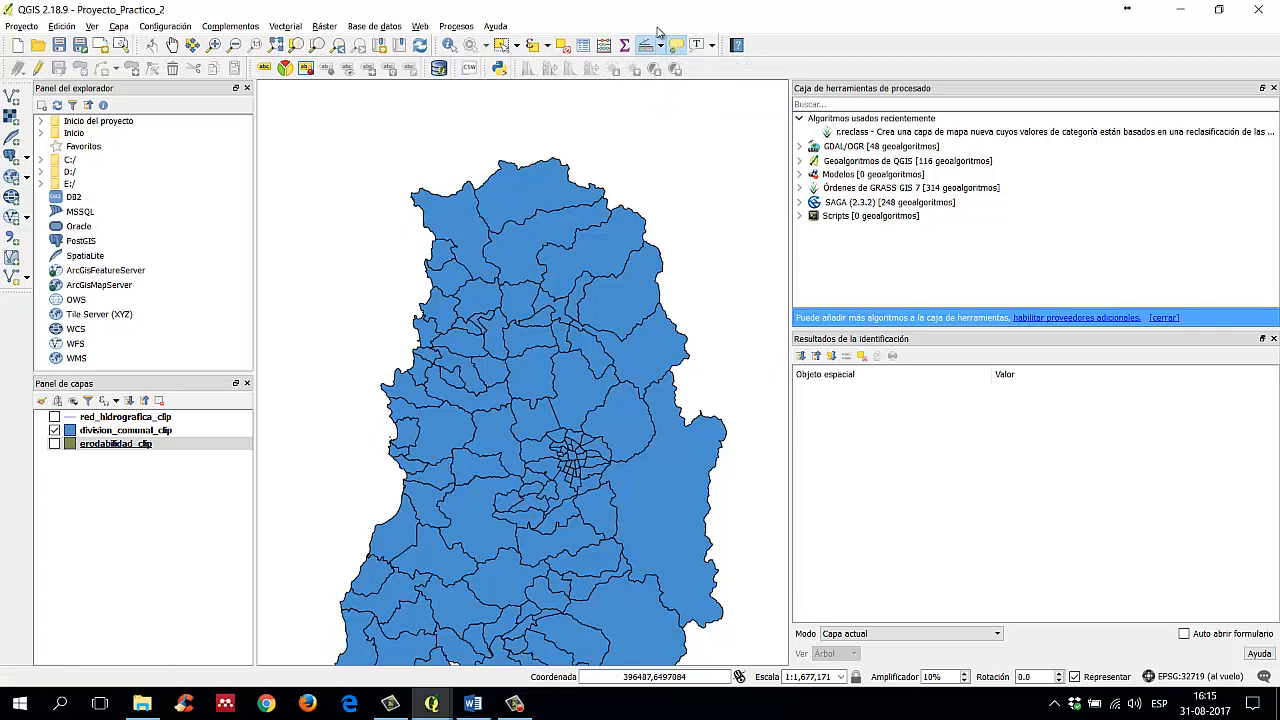
pyautogui.click(660, 48)
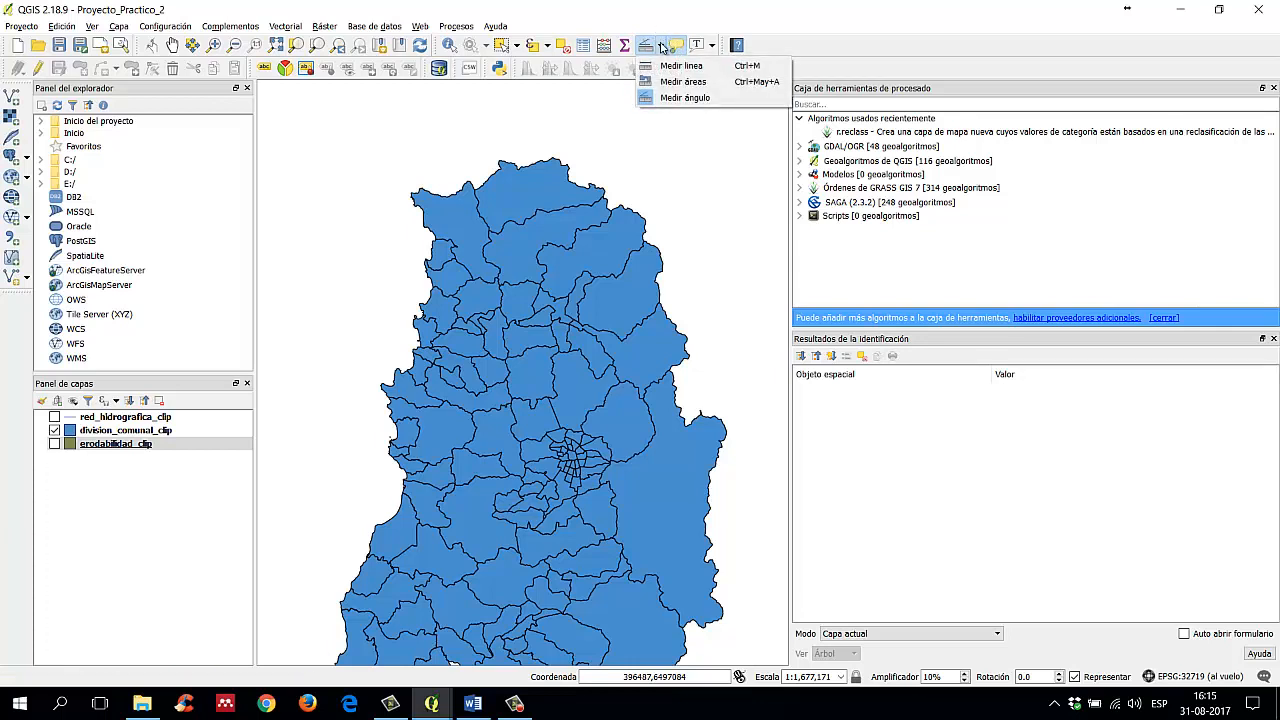
pyautogui.click(667, 16)
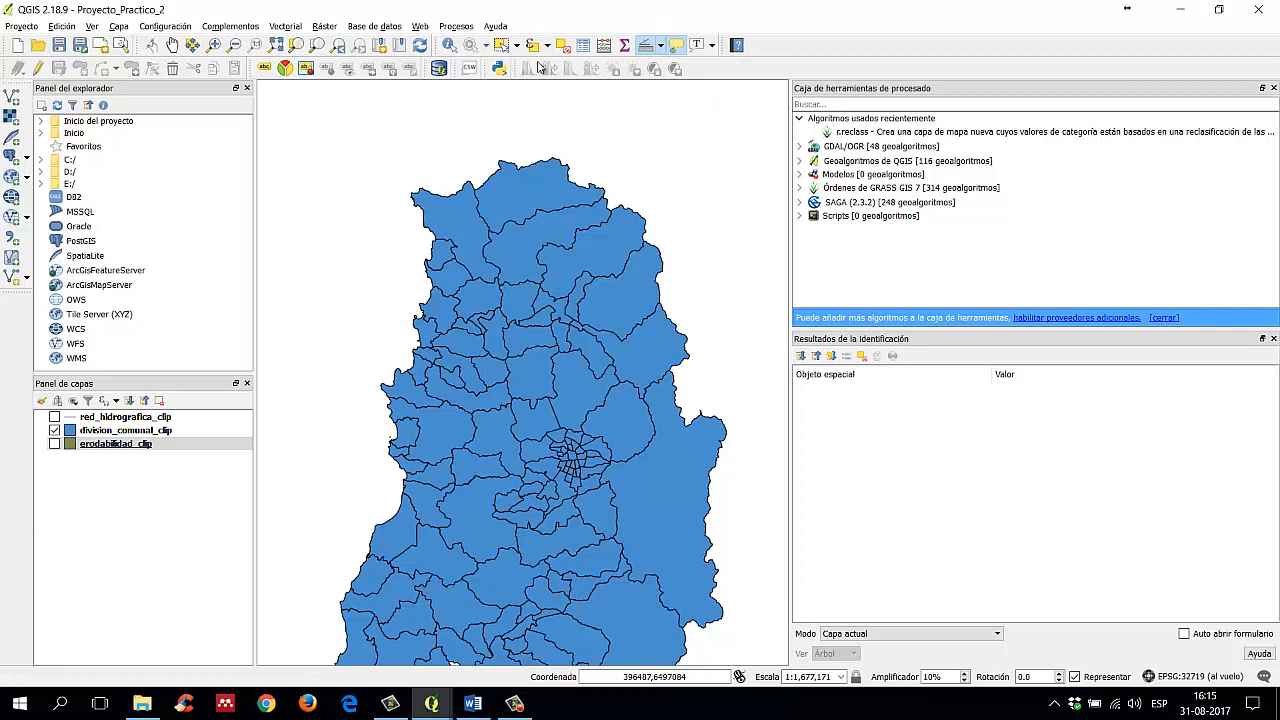
# Step: Place a text annotation on a northern commune and reposition its callout box beside the marker
pyautogui.click(712, 47)
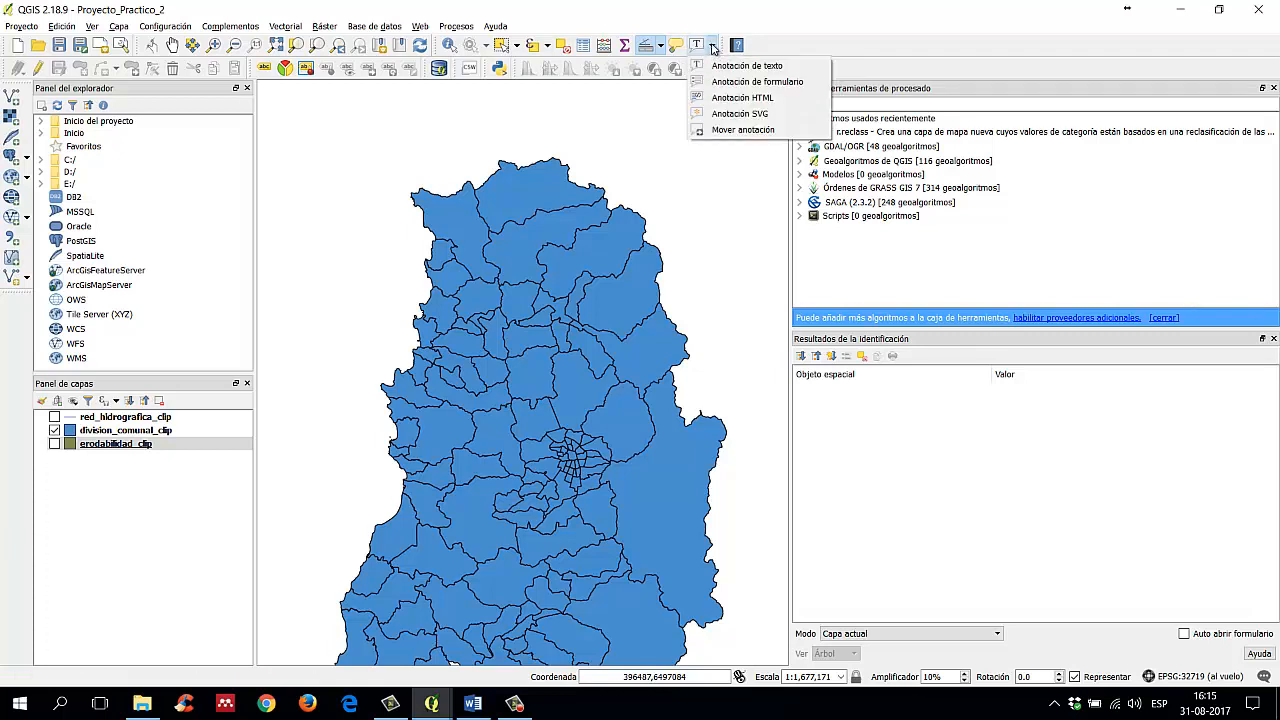
pyautogui.click(703, 32)
pyautogui.click(693, 47)
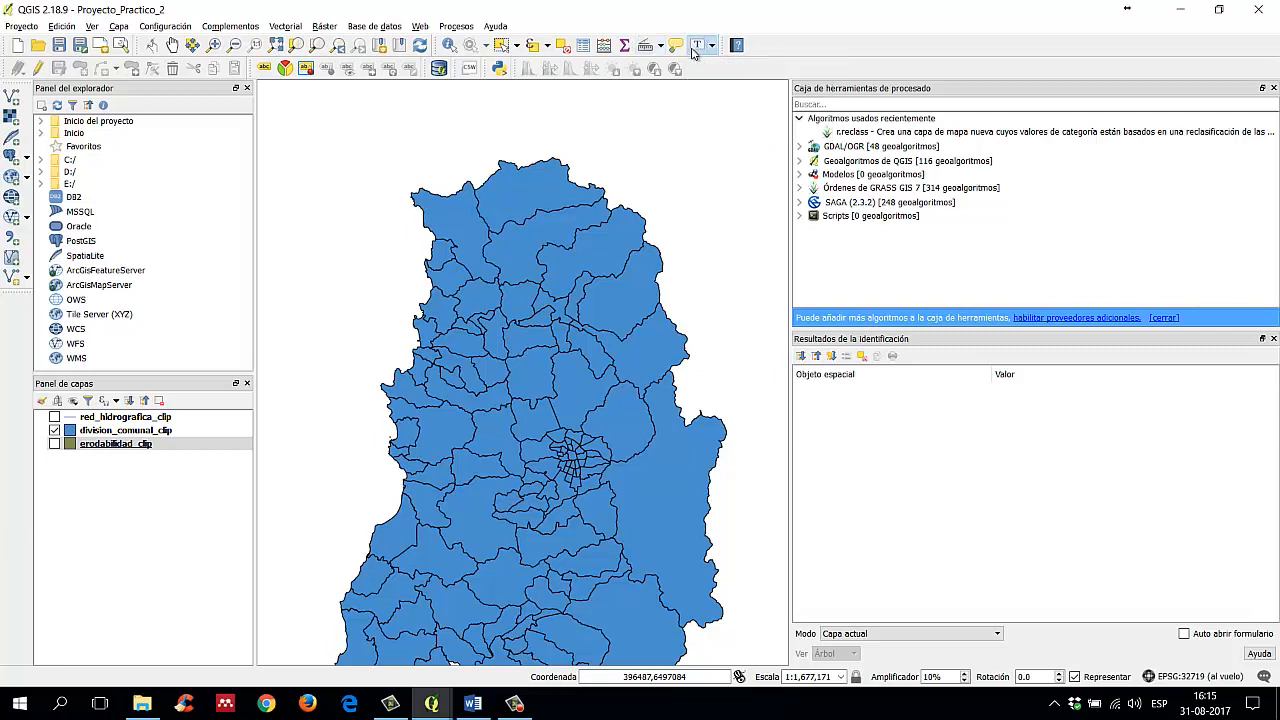
pyautogui.click(510, 206)
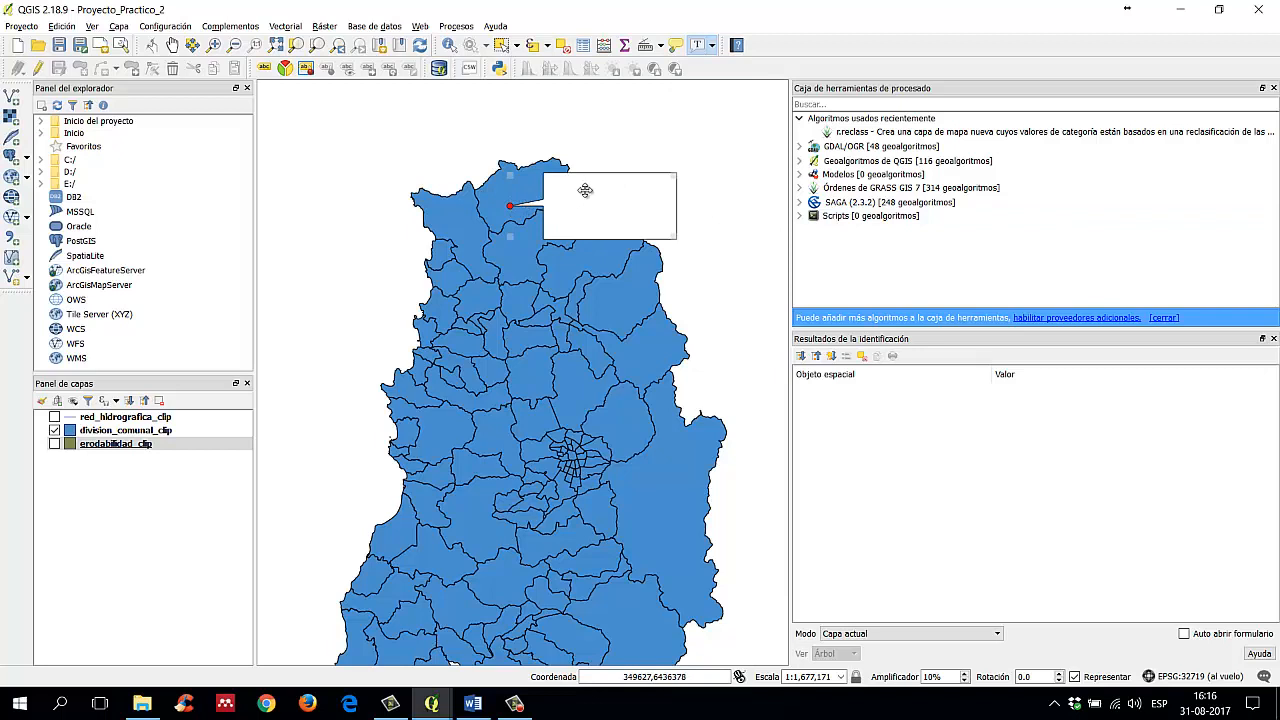
pyautogui.moveTo(585, 190)
pyautogui.mouseDown()
pyautogui.moveTo(669, 171)
pyautogui.moveTo(560, 255)
pyautogui.moveTo(505, 267)
pyautogui.moveTo(666, 80)
pyautogui.moveTo(508, 206)
pyautogui.mouseUp()
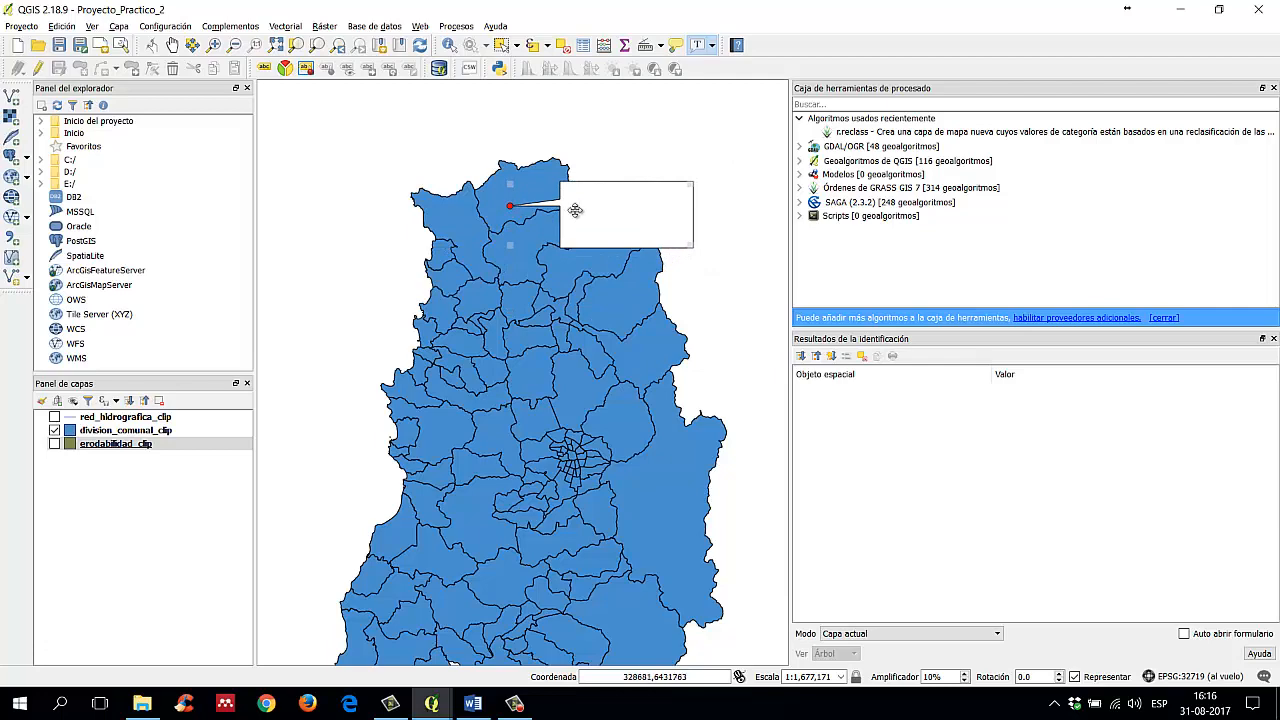
pyautogui.moveTo(575, 210); pyautogui.dragTo(597, 183)
# Step: Set the annotation text to "Comuna en estudio" and apply it
pyautogui.doubleClick(600, 187)
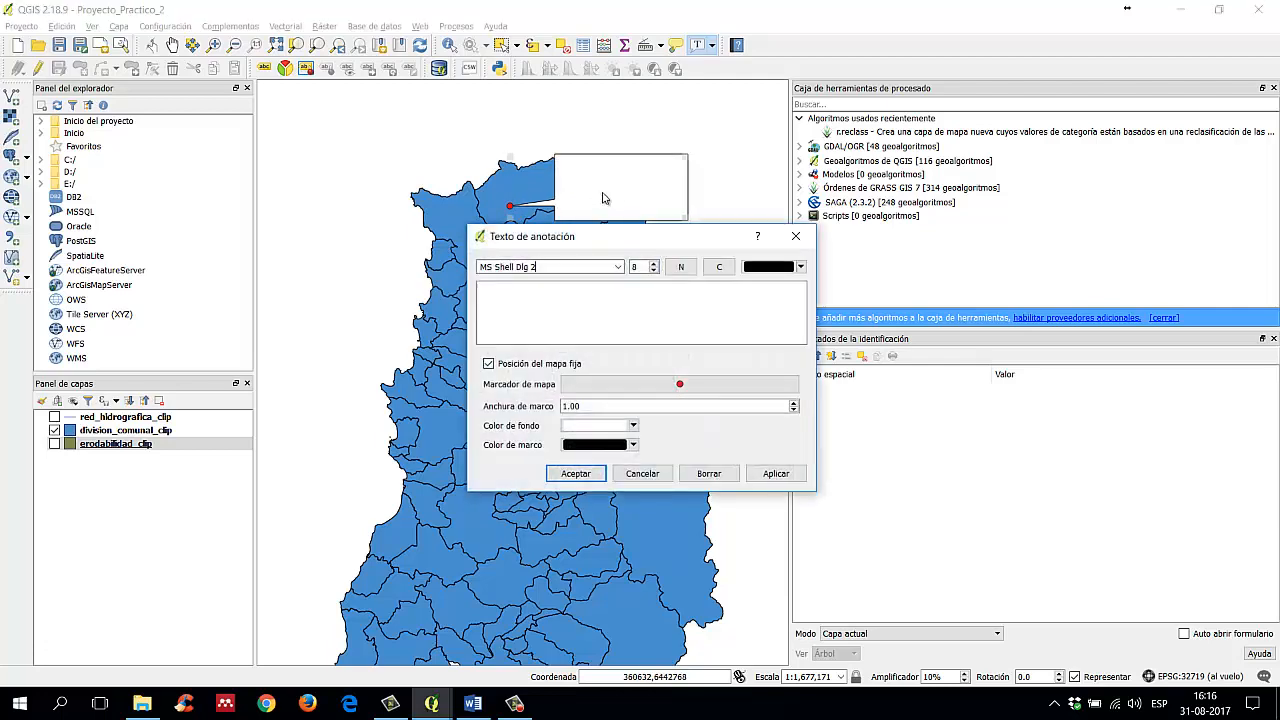
pyautogui.click(582, 298)
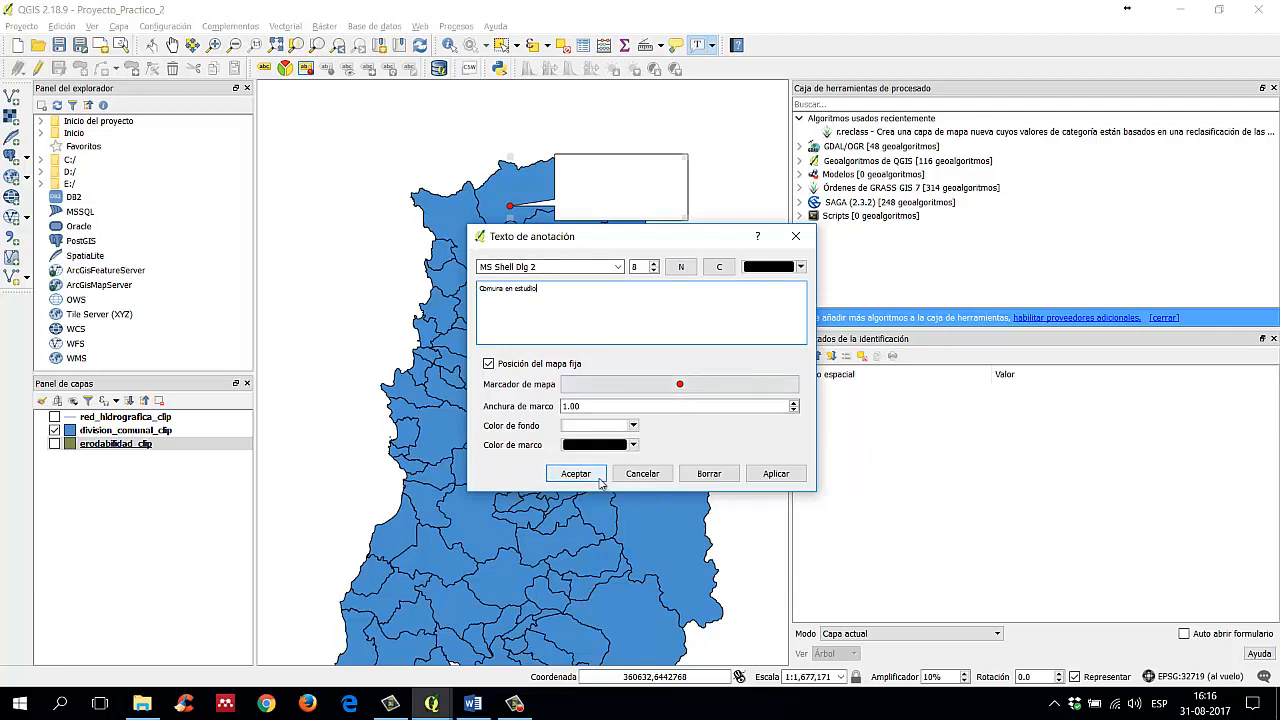
pyautogui.click(774, 474)
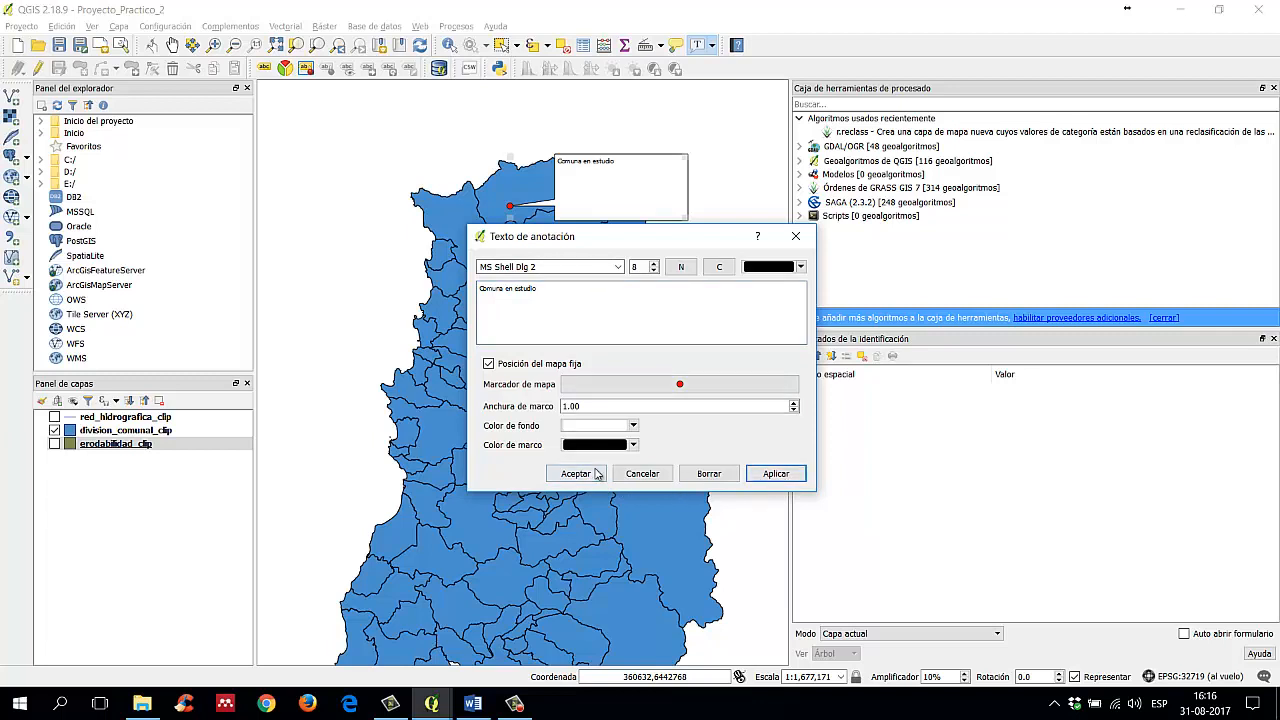
# Step: Set the annotation's frame width to 7.00 and its background colour to red
pyautogui.click(793, 406)
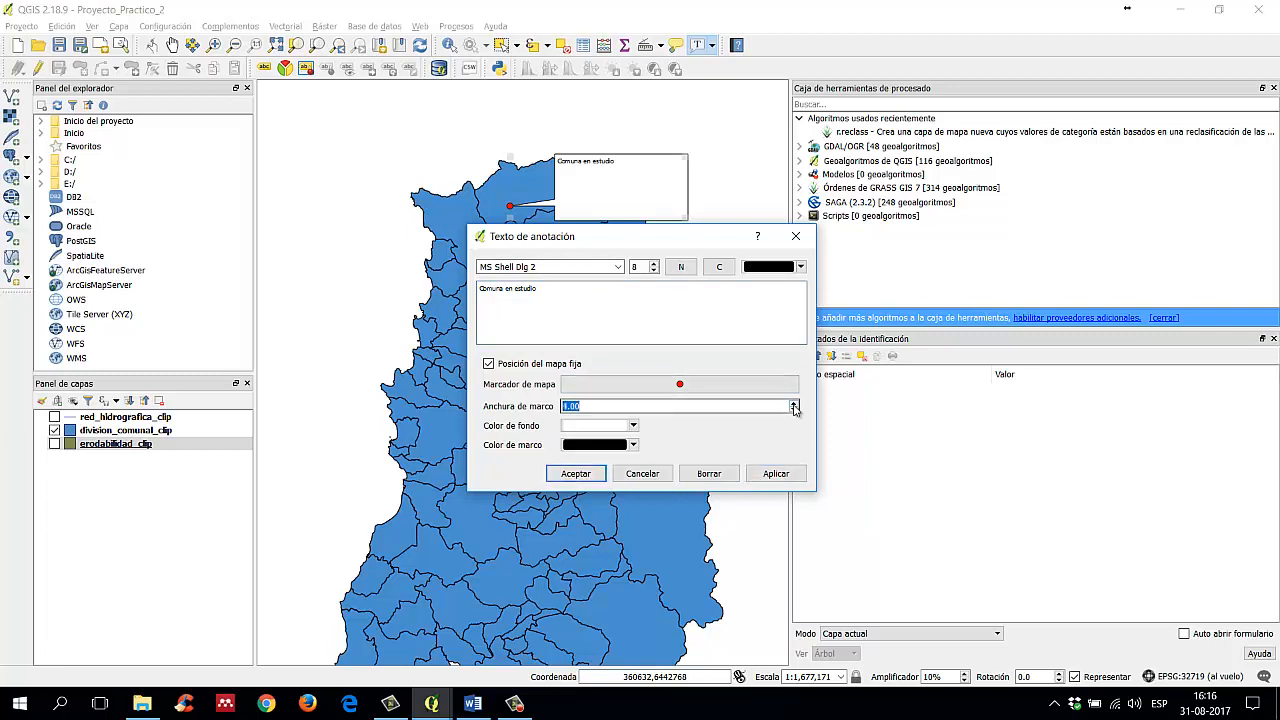
pyautogui.click(633, 426)
pyautogui.click(675, 520)
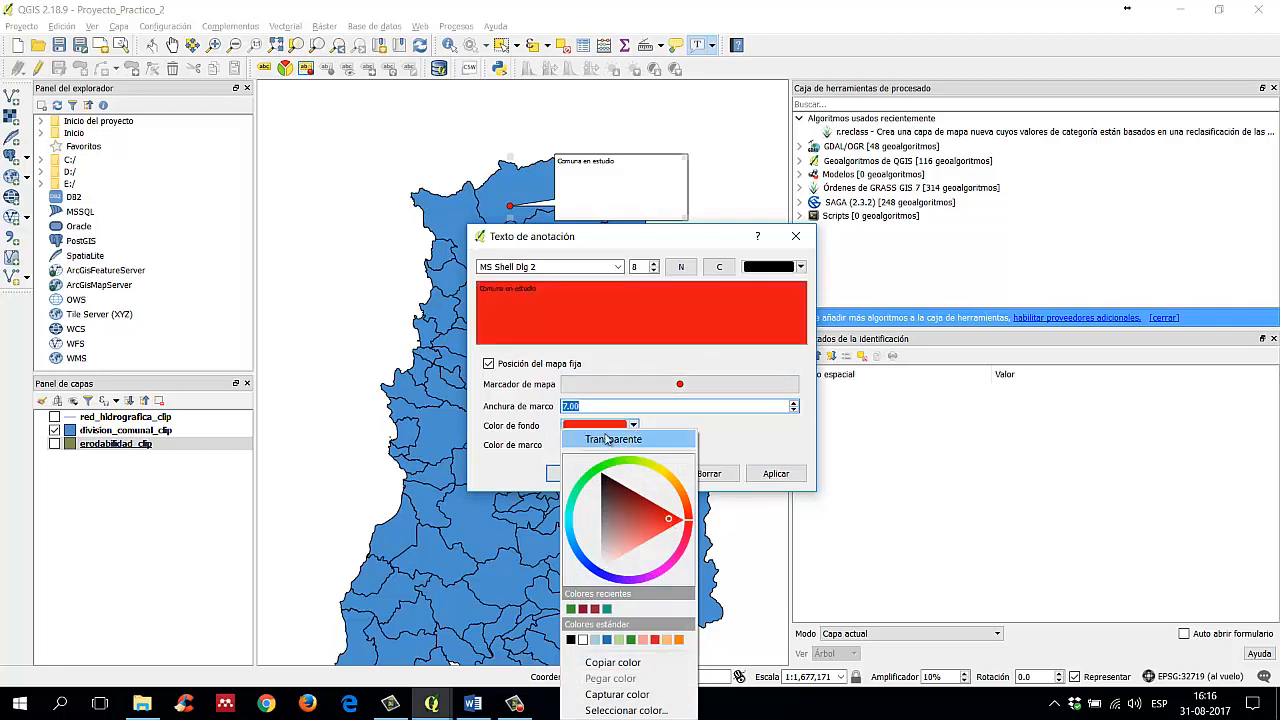
pyautogui.click(718, 437)
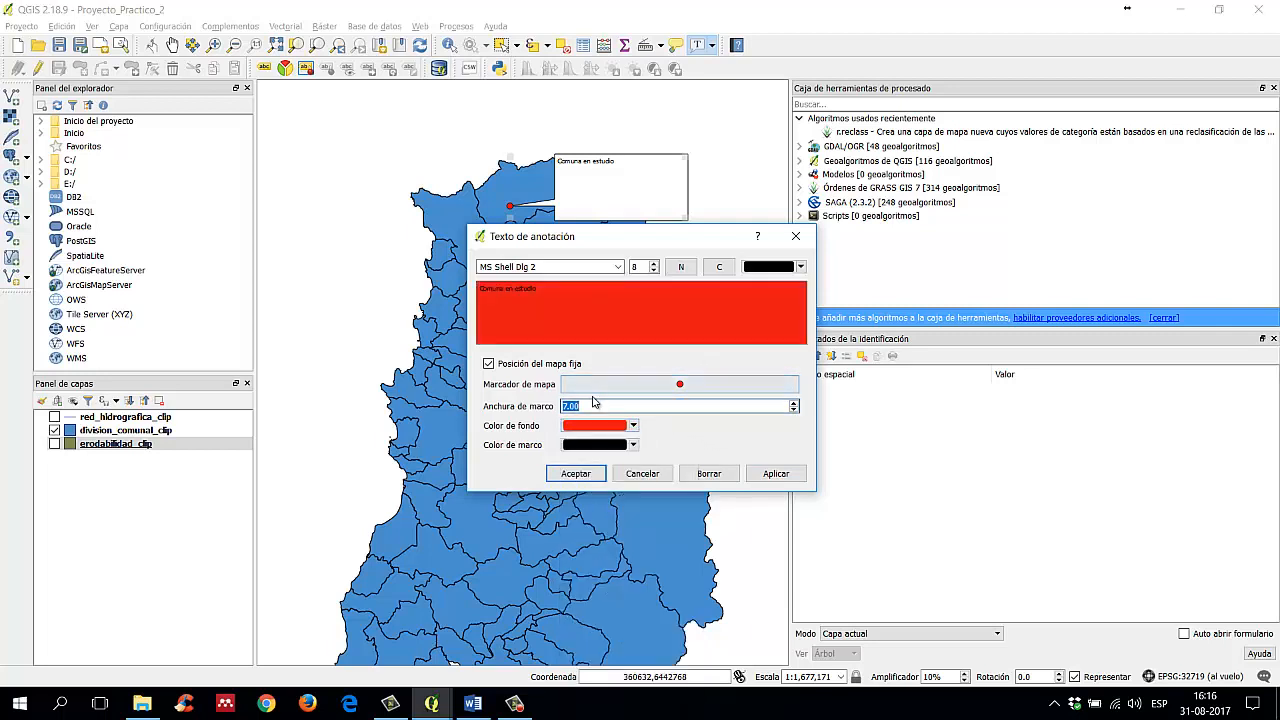
# Step: Try to add a second simple marker layer to the annotation's map marker
pyautogui.click(666, 384)
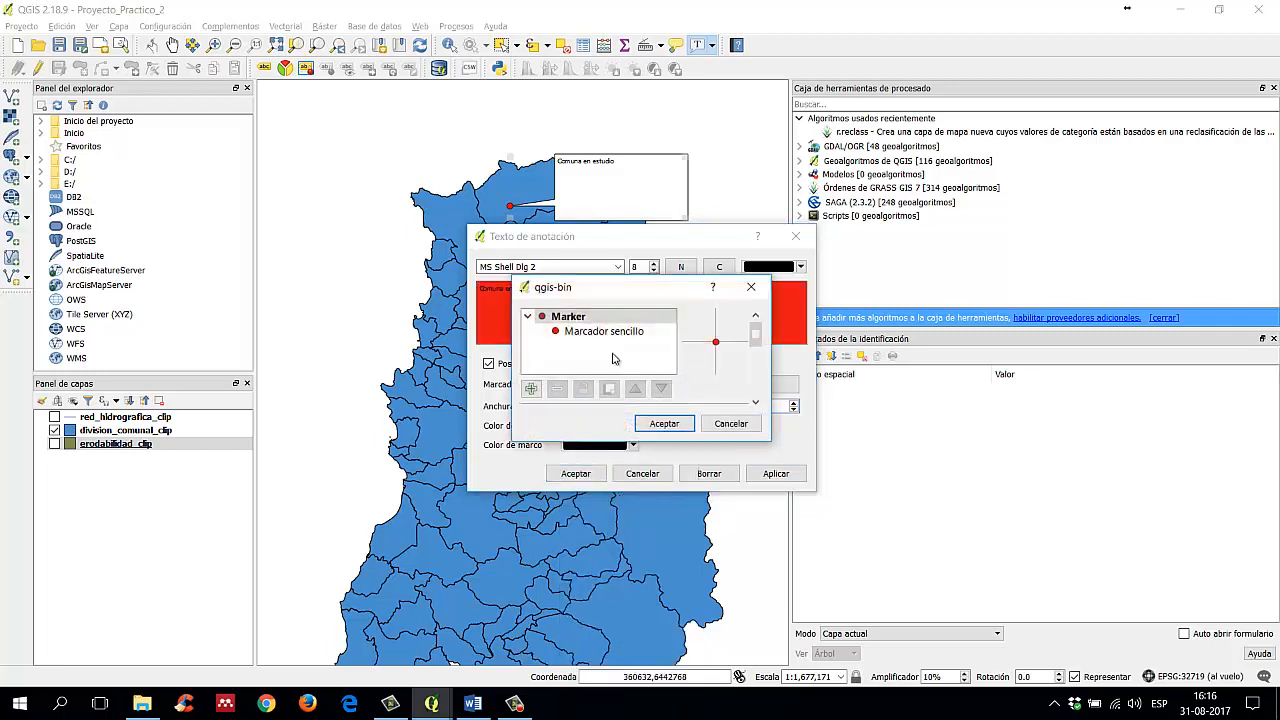
pyautogui.click(531, 389)
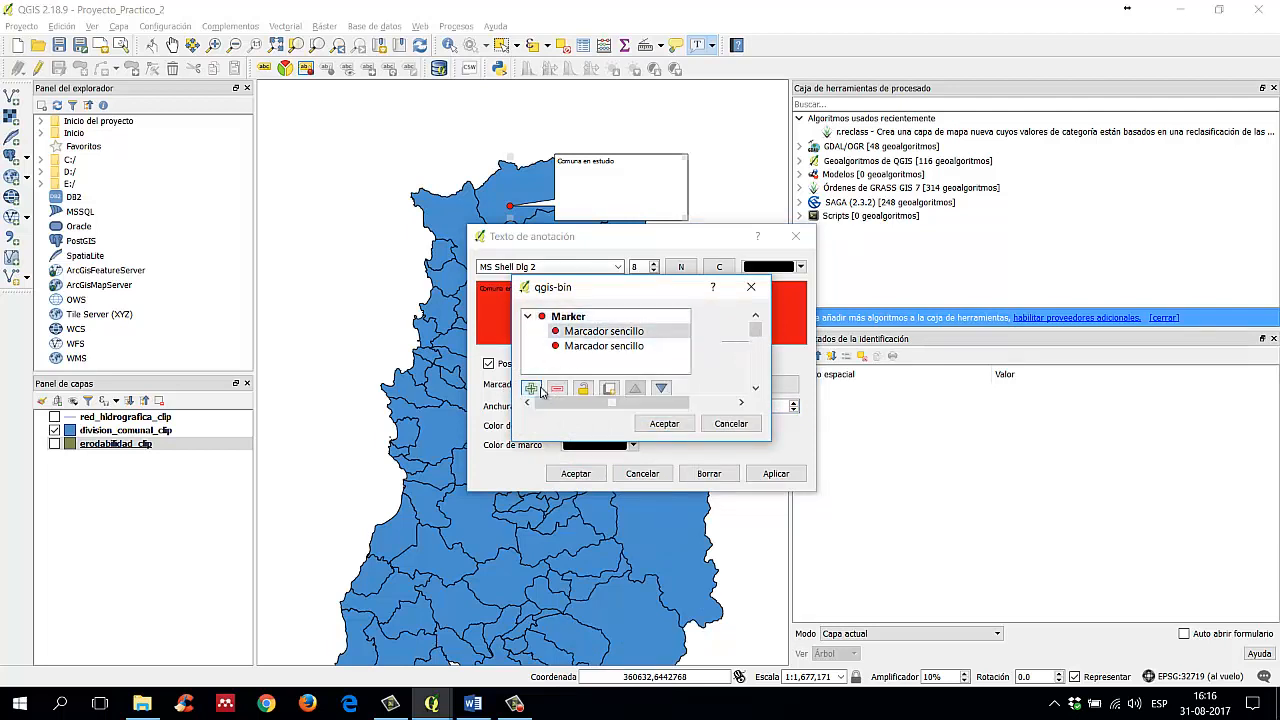
pyautogui.moveTo(753, 332)
pyautogui.mouseDown()
pyautogui.moveTo(755, 363)
pyautogui.moveTo(751, 337)
pyautogui.mouseUp()
pyautogui.click(751, 287)
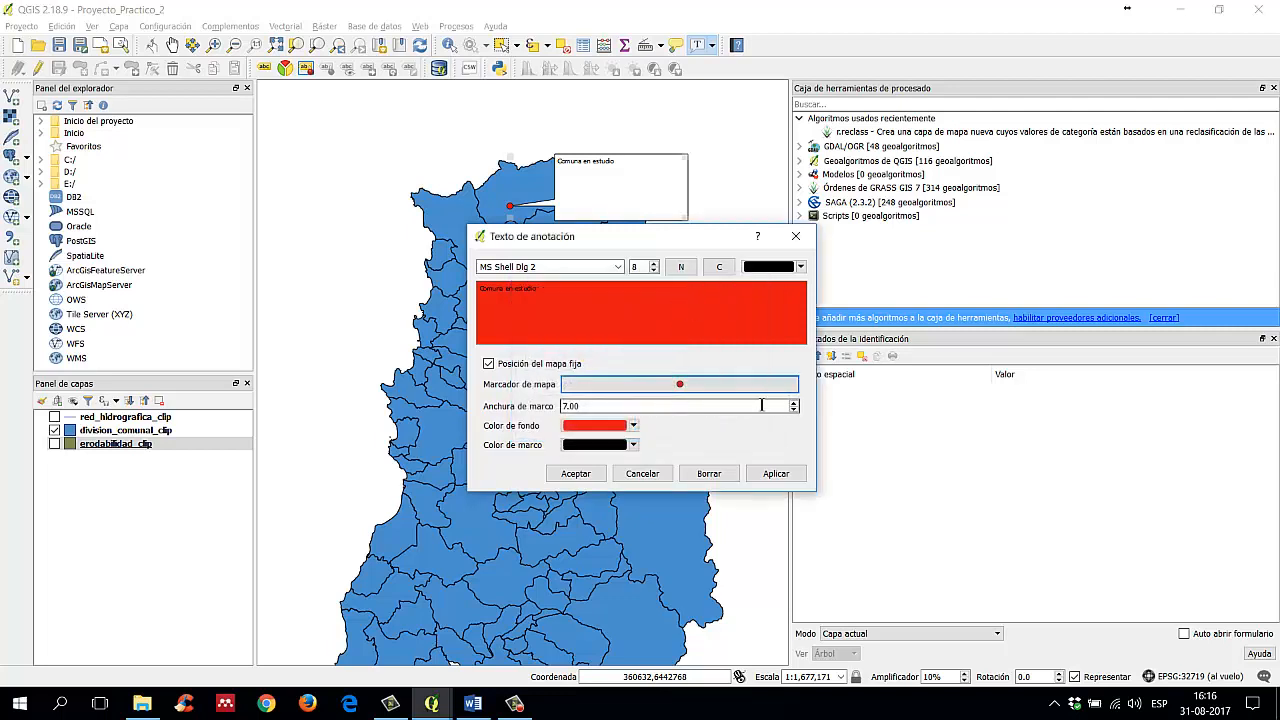
# Step: Try formatting the annotation text with size 20, bold, italic and the MS Office Symbol Semilight font without selecting it
pyautogui.click(654, 268)
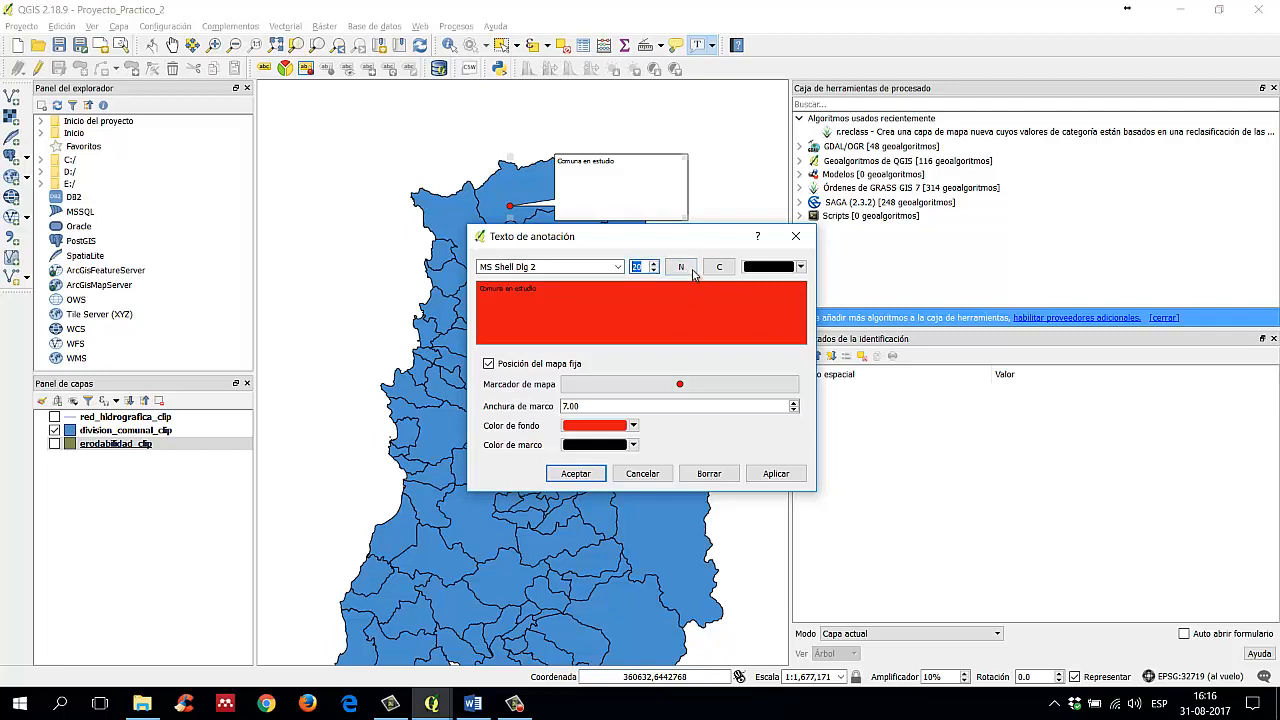
pyautogui.click(681, 267)
pyautogui.click(777, 474)
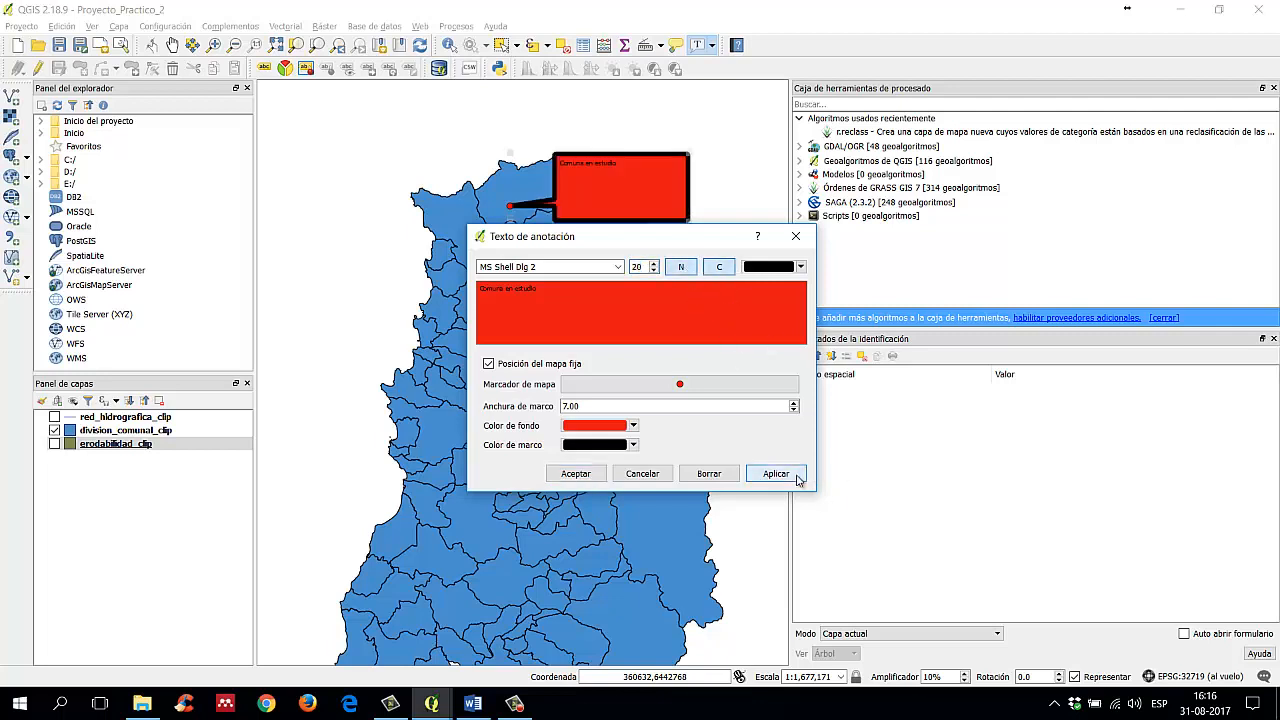
pyautogui.click(619, 267)
pyautogui.click(588, 315)
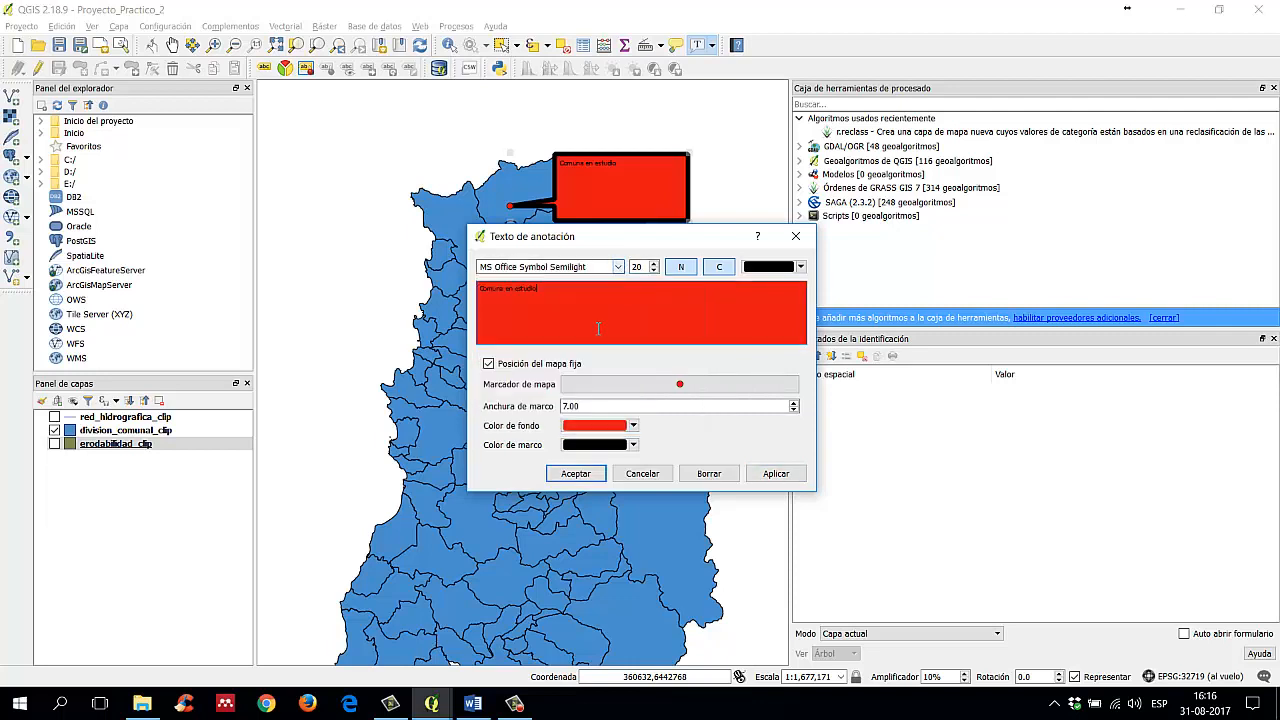
# Step: Select the whole annotation text and set it to MS Office Symbol Regular at size 22
pyautogui.moveTo(539, 290); pyautogui.dragTo(480, 288)
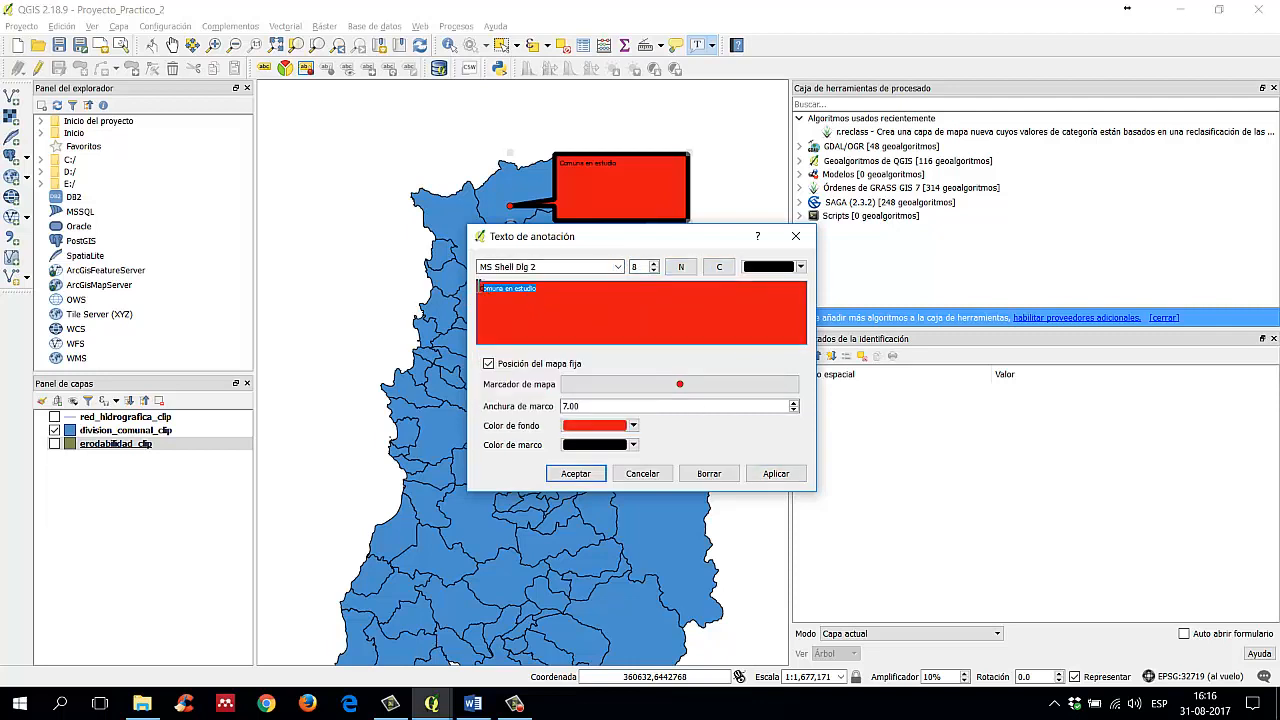
pyautogui.click(619, 267)
pyautogui.scroll(1, 615, 320)
pyautogui.click(615, 284)
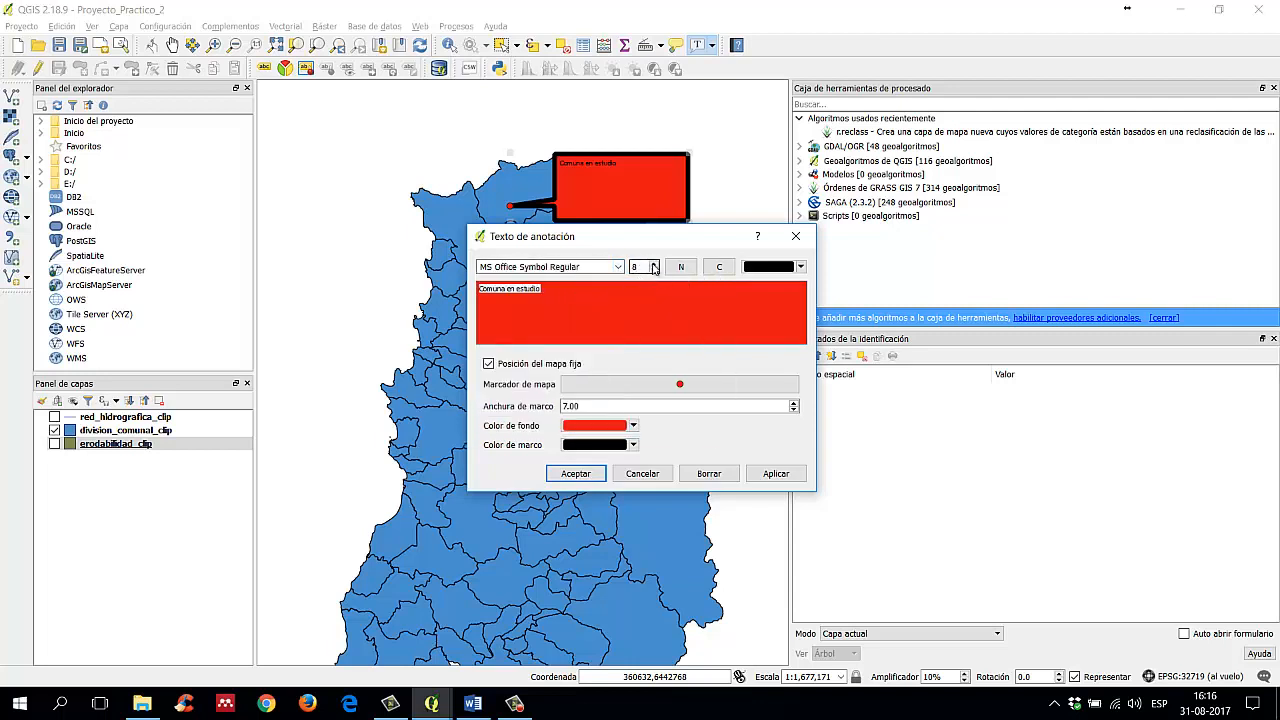
pyautogui.click(654, 263)
pyautogui.click(654, 263)
pyautogui.click(654, 263)
pyautogui.click(654, 263)
pyautogui.click(654, 263)
pyautogui.click(654, 263)
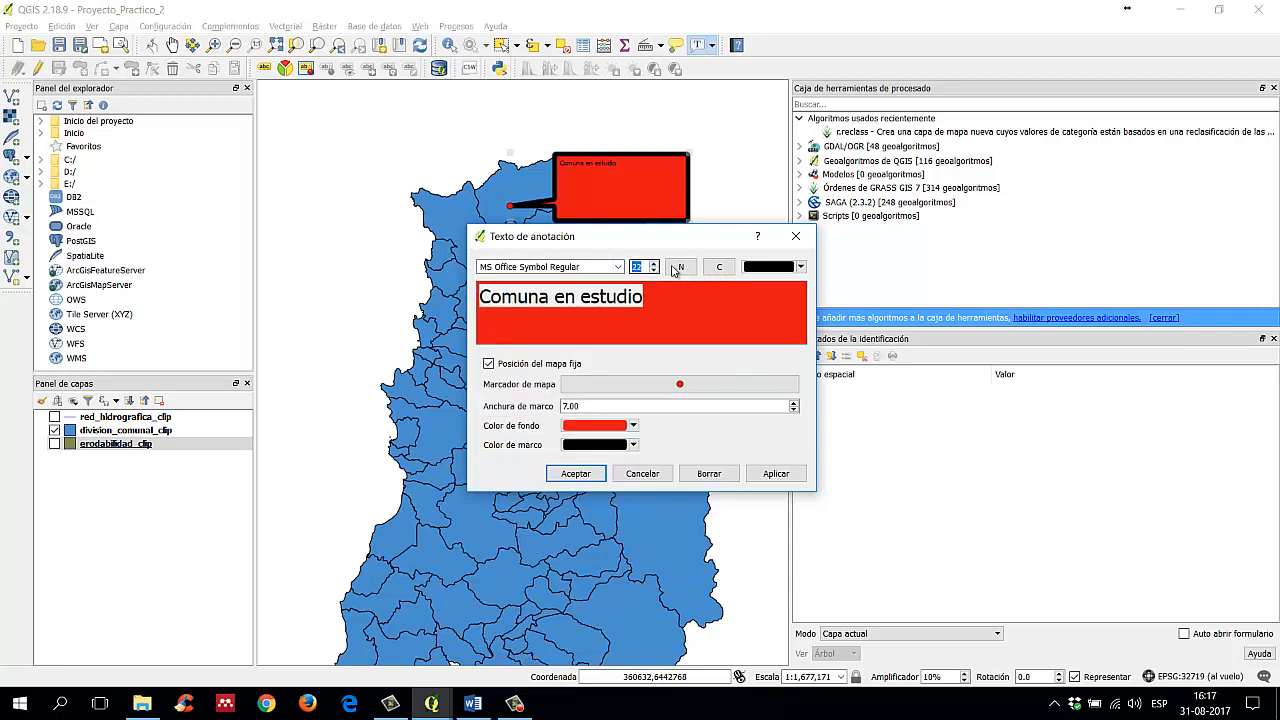
# Step: Make the selected annotation text bold and italic, accept the settings and slightly extend the callout's lower edge
pyautogui.click(681, 267)
pyautogui.click(716, 267)
pyautogui.click(777, 474)
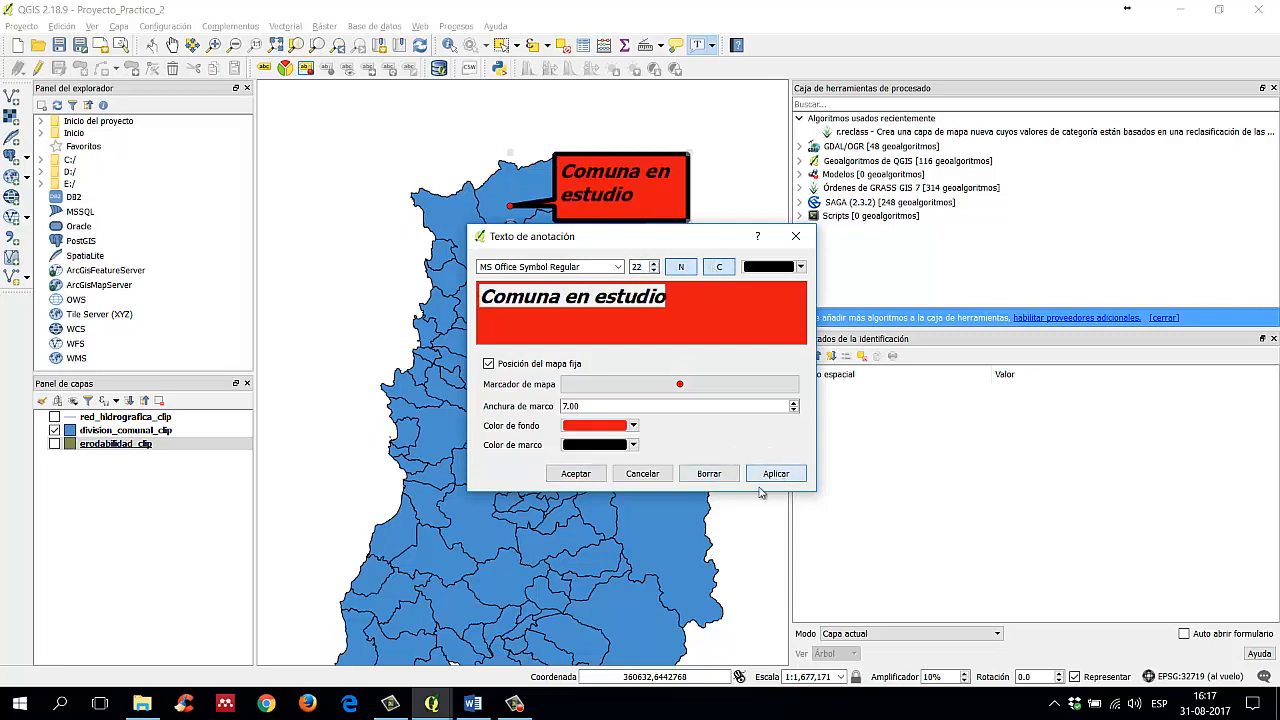
pyautogui.click(577, 474)
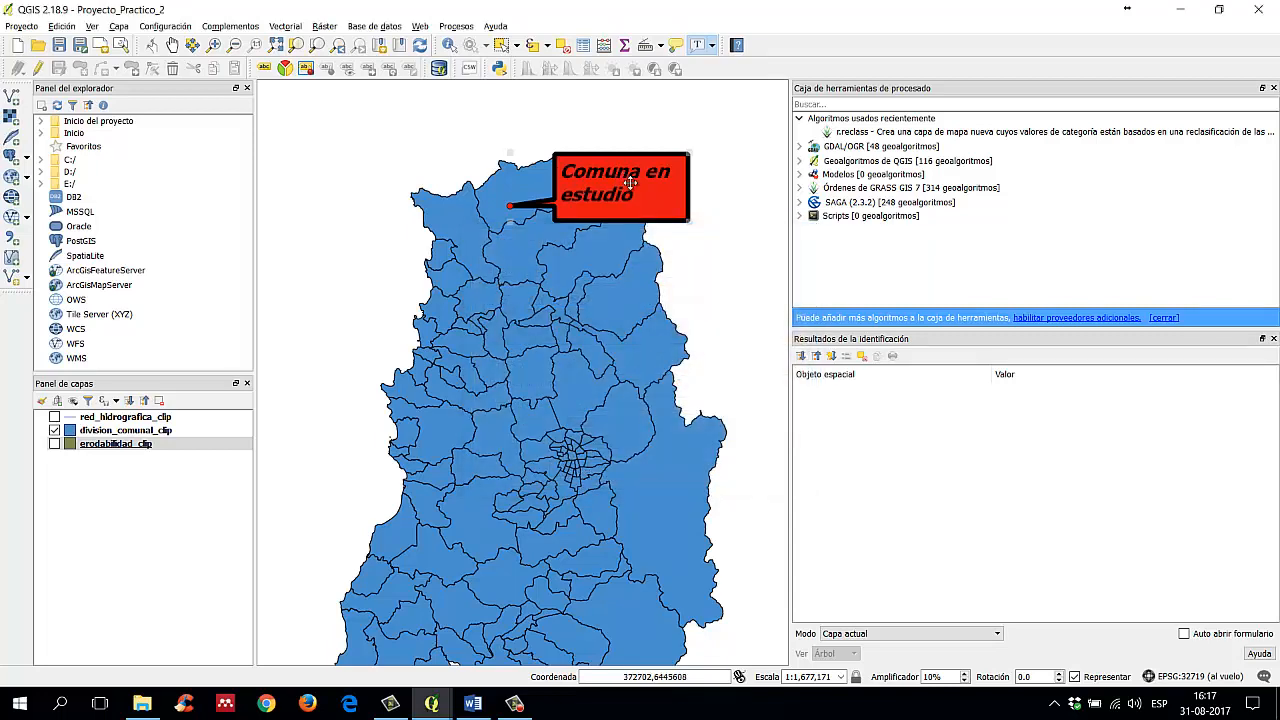
pyautogui.moveTo(655, 218)
pyautogui.mouseDown()
pyautogui.moveTo(658, 320)
pyautogui.moveTo(657, 226)
pyautogui.mouseUp()
# Step: Place seven more blank text annotations scattered over the communes and the empty area east of them
pyautogui.click(737, 302)
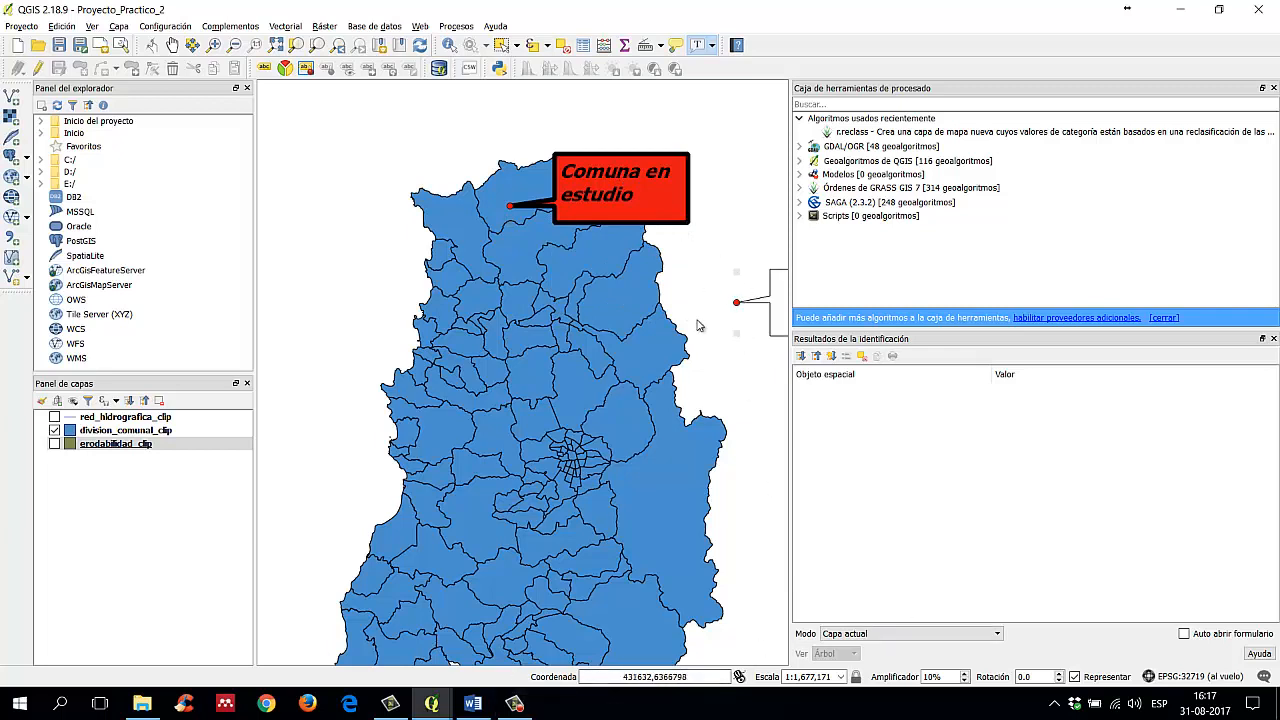
pyautogui.click(723, 231)
pyautogui.click(469, 306)
pyautogui.click(701, 420)
pyautogui.click(383, 467)
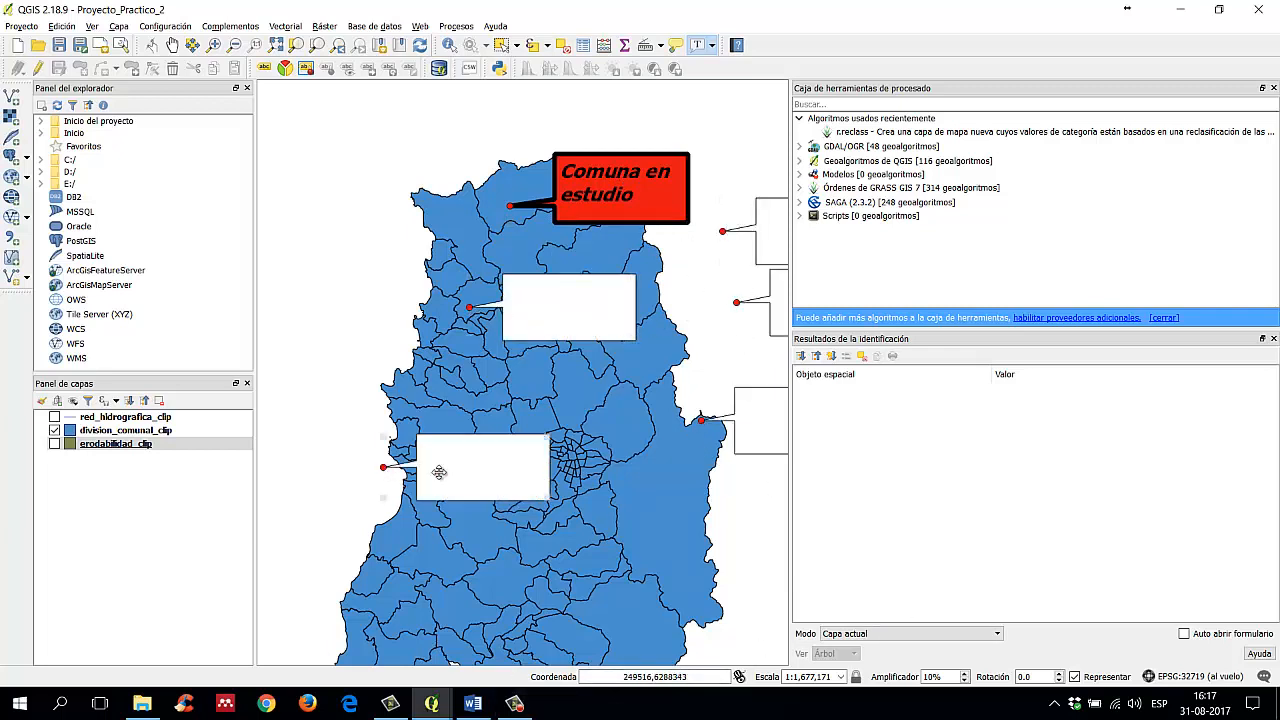
pyautogui.click(555, 408)
pyautogui.click(628, 508)
# Step: Check the available annotation types, and pan the map to see how the callouts behave when it moves
pyautogui.click(712, 45)
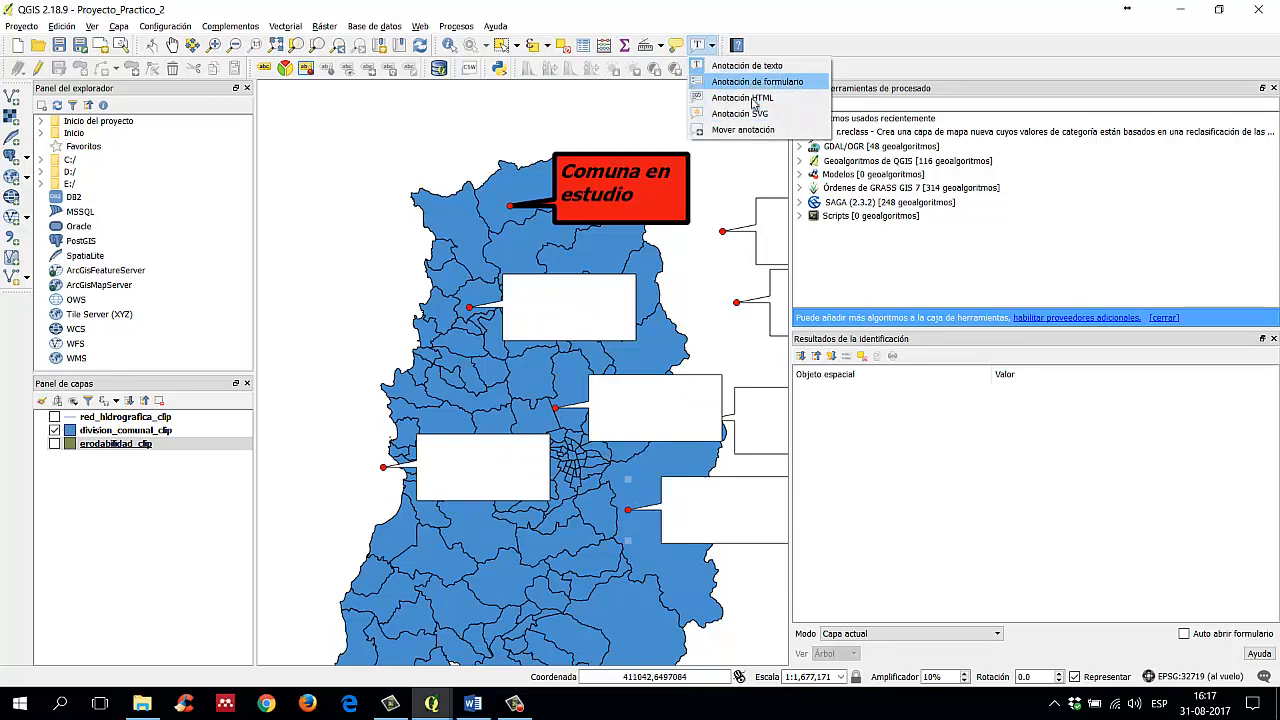
pyautogui.click(720, 22)
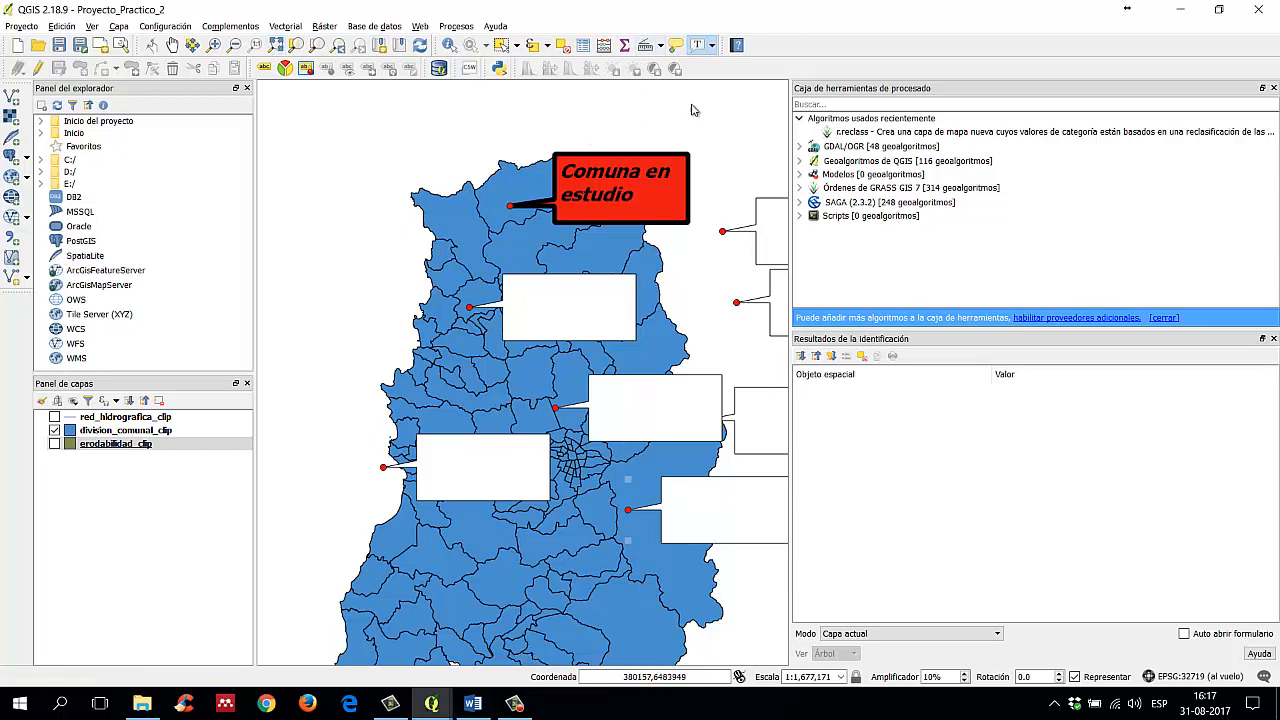
pyautogui.click(172, 45)
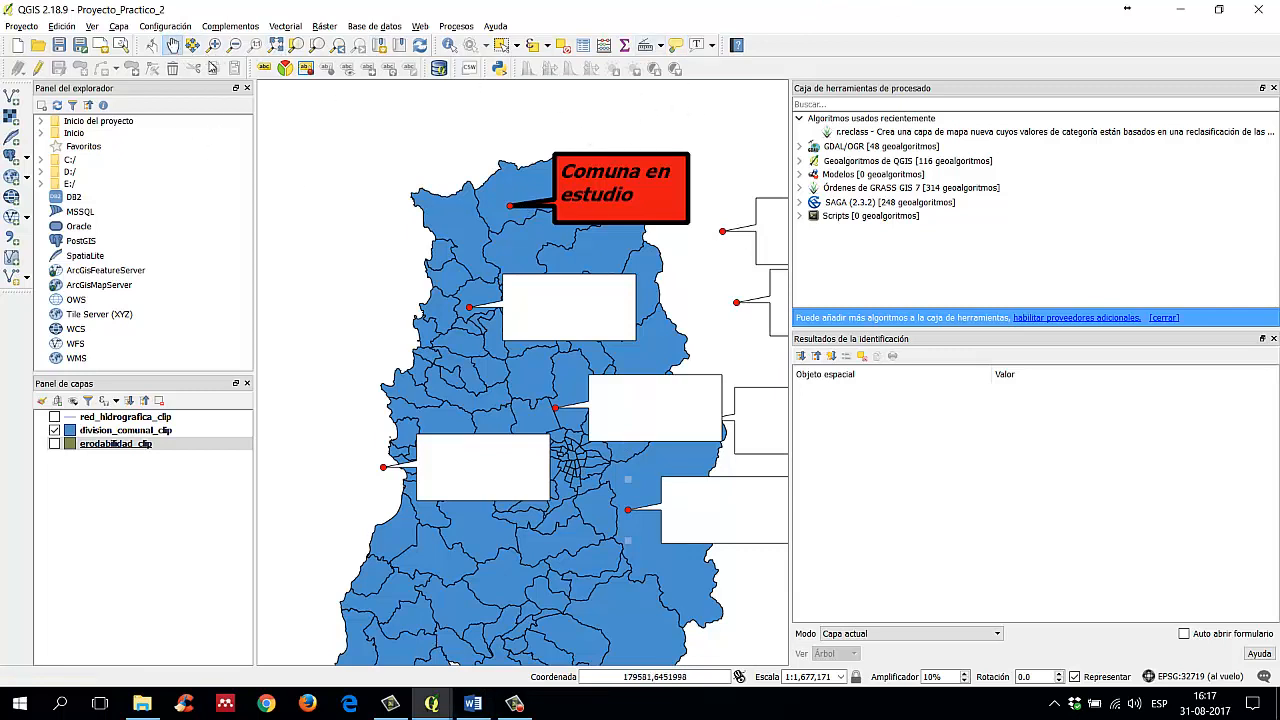
pyautogui.moveTo(588, 186); pyautogui.dragTo(524, 376)
pyautogui.moveTo(583, 318); pyautogui.dragTo(546, 211)
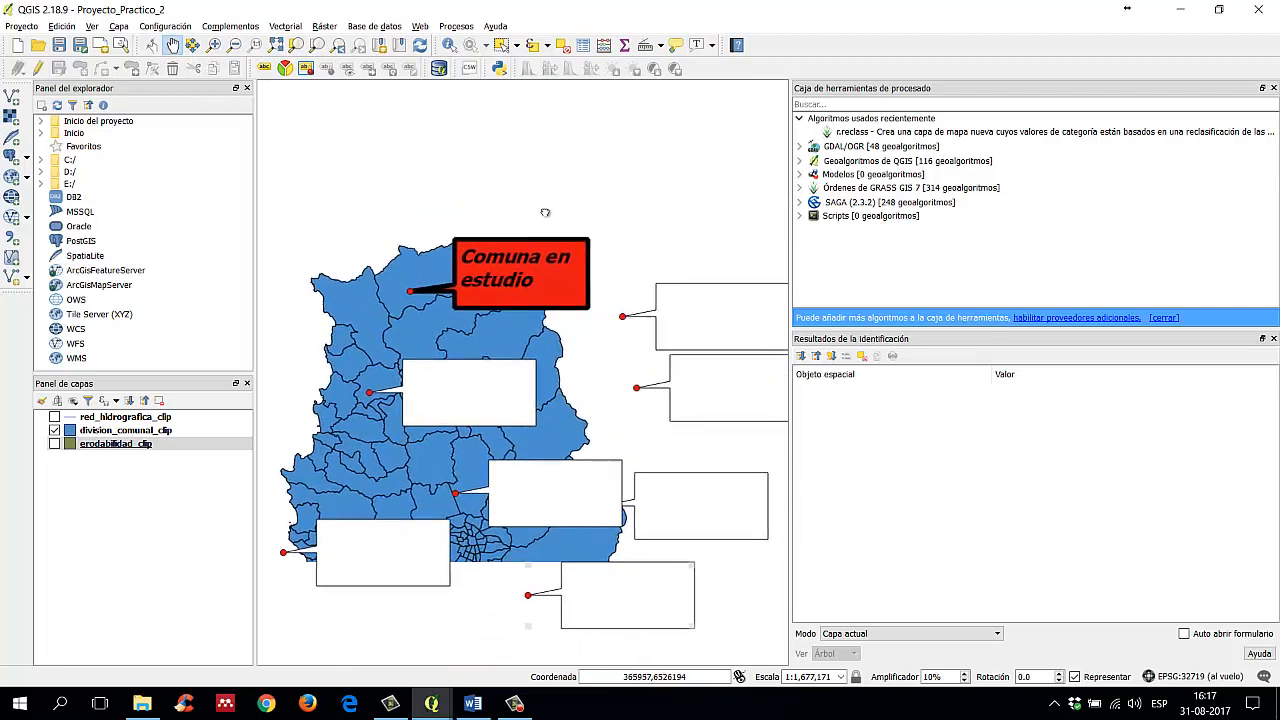
pyautogui.moveTo(516, 165); pyautogui.dragTo(519, 272)
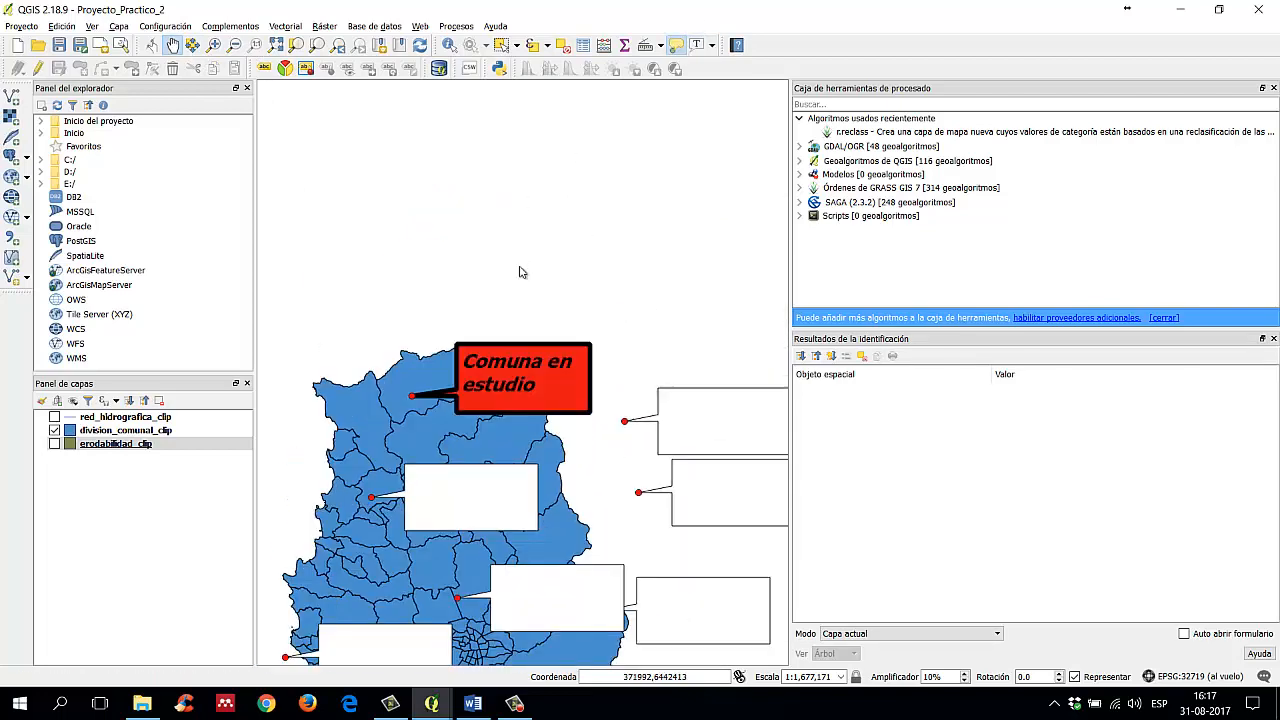
# Step: Activate Move Annotation (Mover anotación), shrink the red "Comuna en estudio" callout in height and width, and shift its anchor point northeast
pyautogui.moveTo(619, 259); pyautogui.dragTo(556, 124)
pyautogui.click(712, 46)
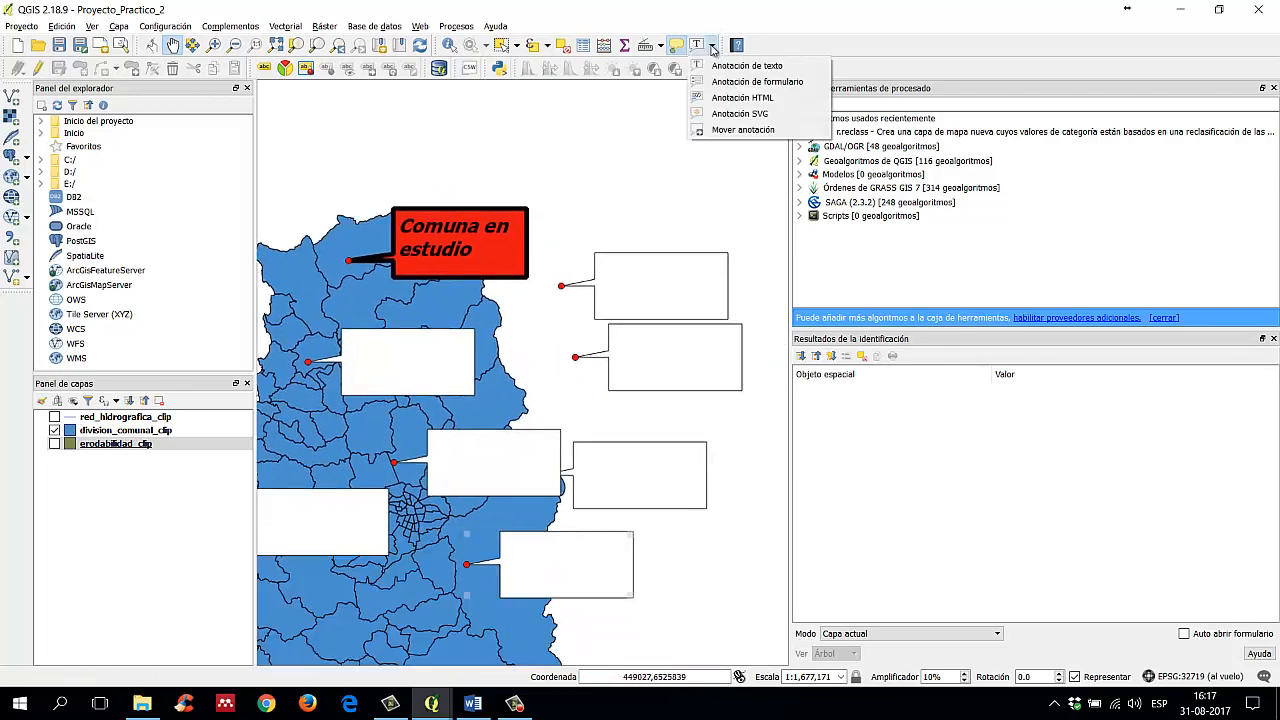
pyautogui.click(727, 134)
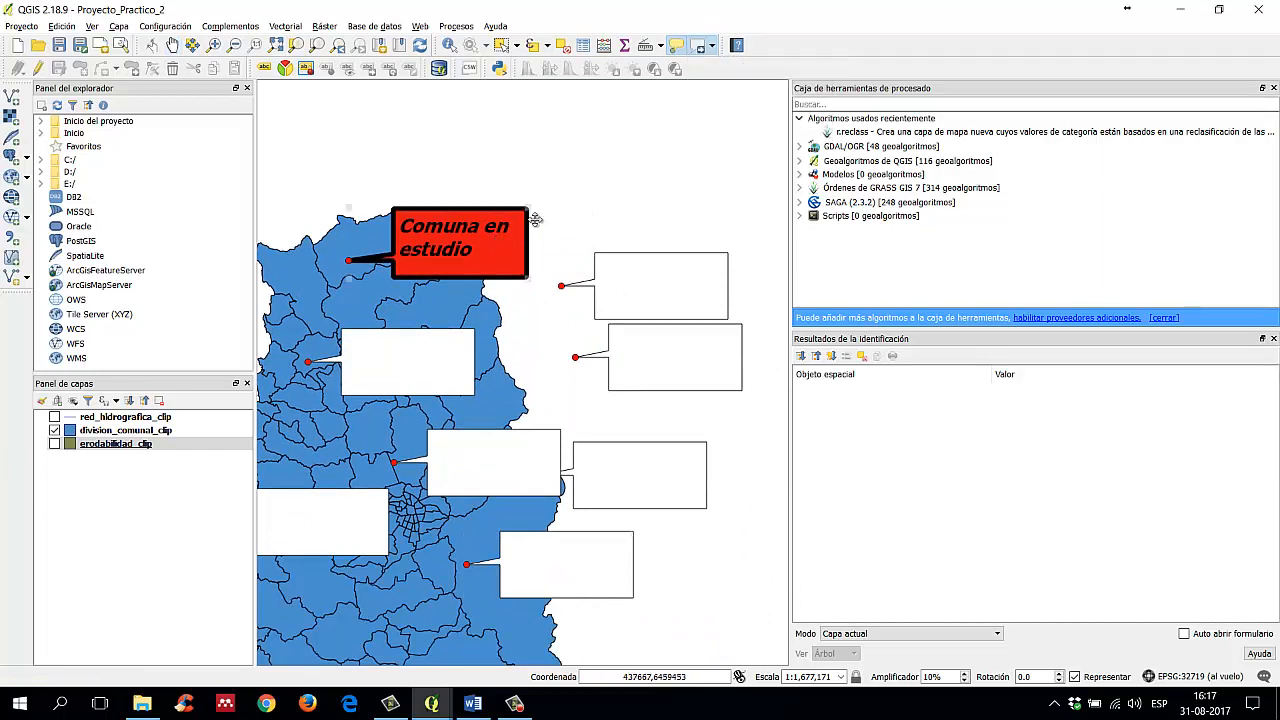
pyautogui.moveTo(483, 203)
pyautogui.mouseDown()
pyautogui.moveTo(491, 137)
pyautogui.moveTo(488, 228)
pyautogui.mouseUp()
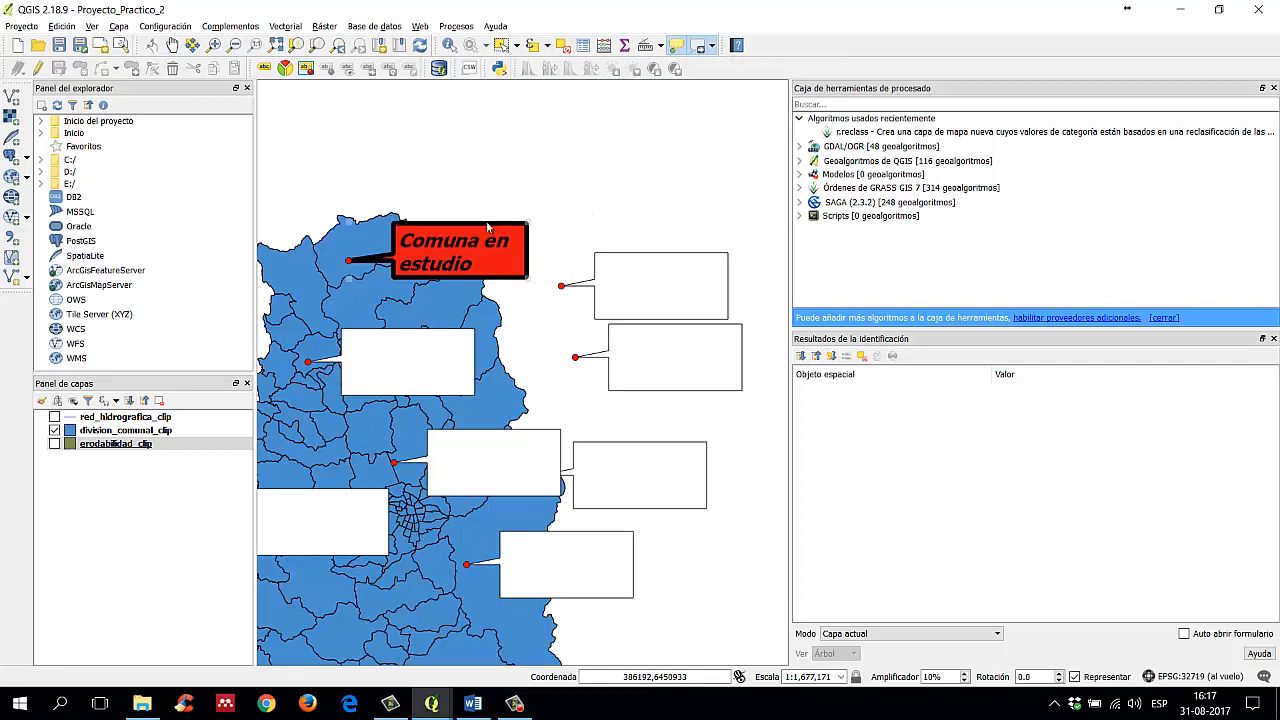
pyautogui.moveTo(587, 244); pyautogui.dragTo(502, 246)
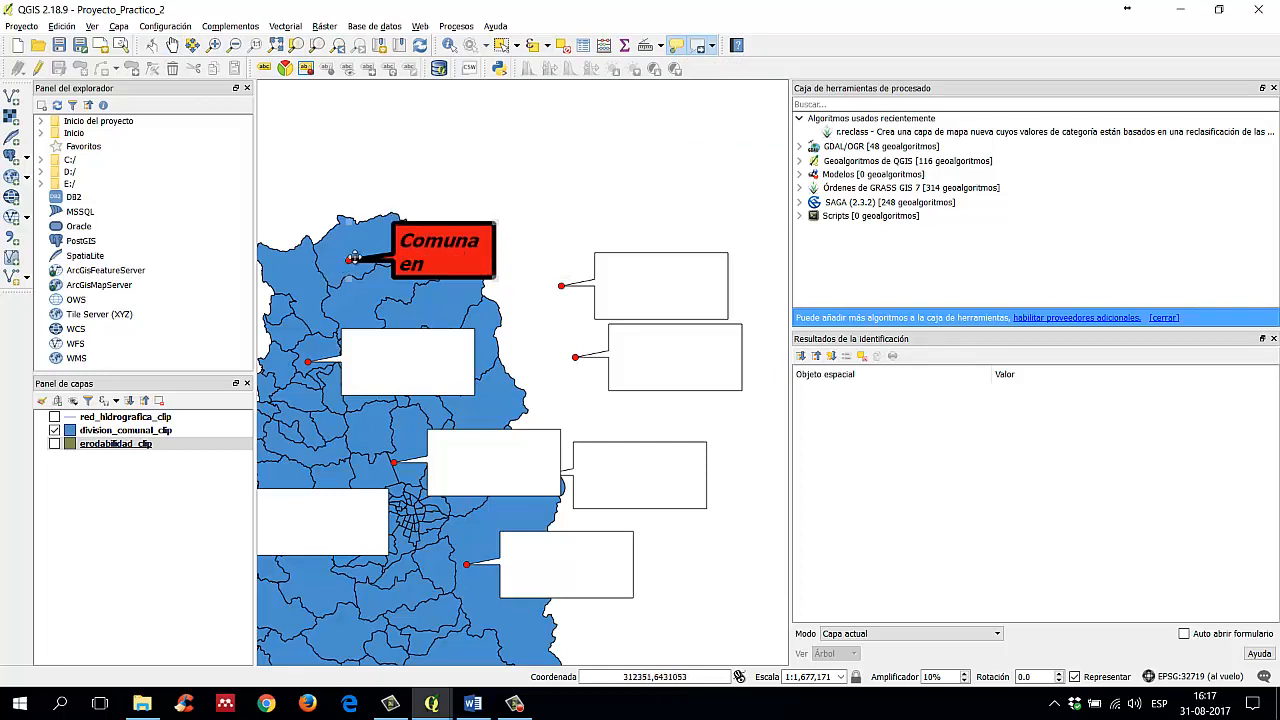
pyautogui.moveTo(349, 259)
pyautogui.mouseDown()
pyautogui.moveTo(389, 228)
pyautogui.moveTo(386, 238)
pyautogui.mouseUp()
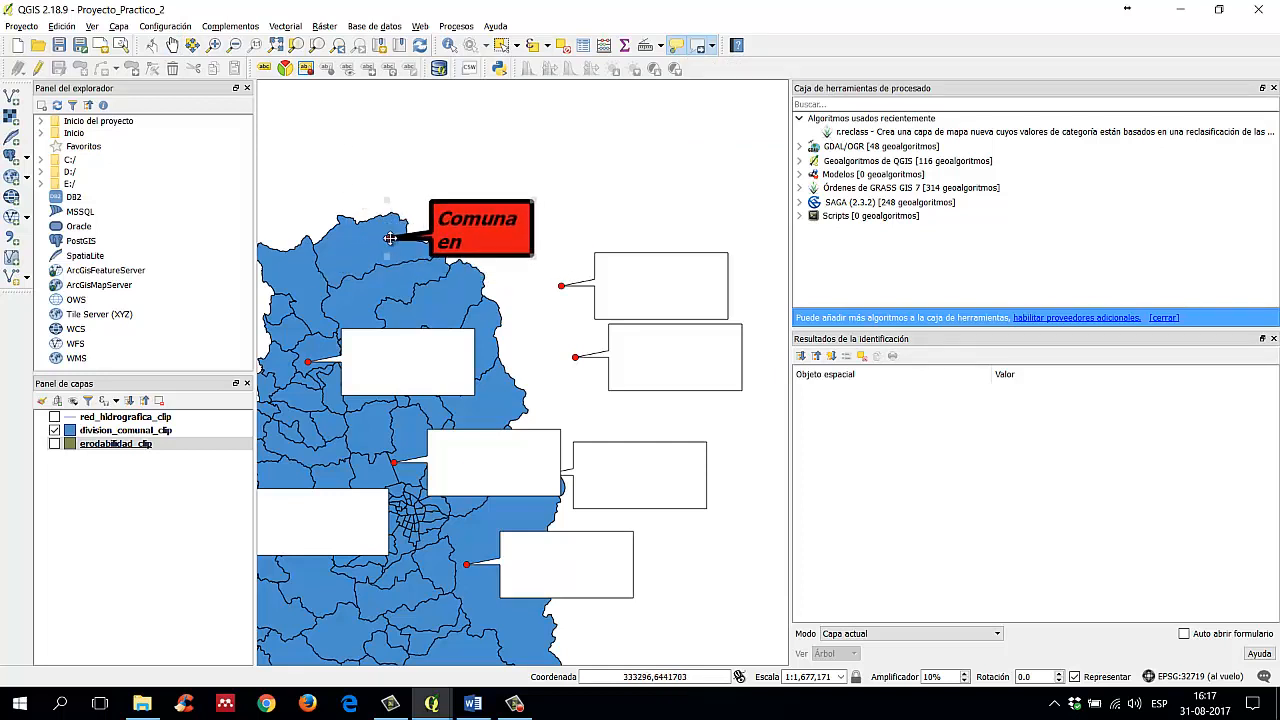
# Step: Move the red callout a little west with Mover anotación and delete it
pyautogui.click(711, 46)
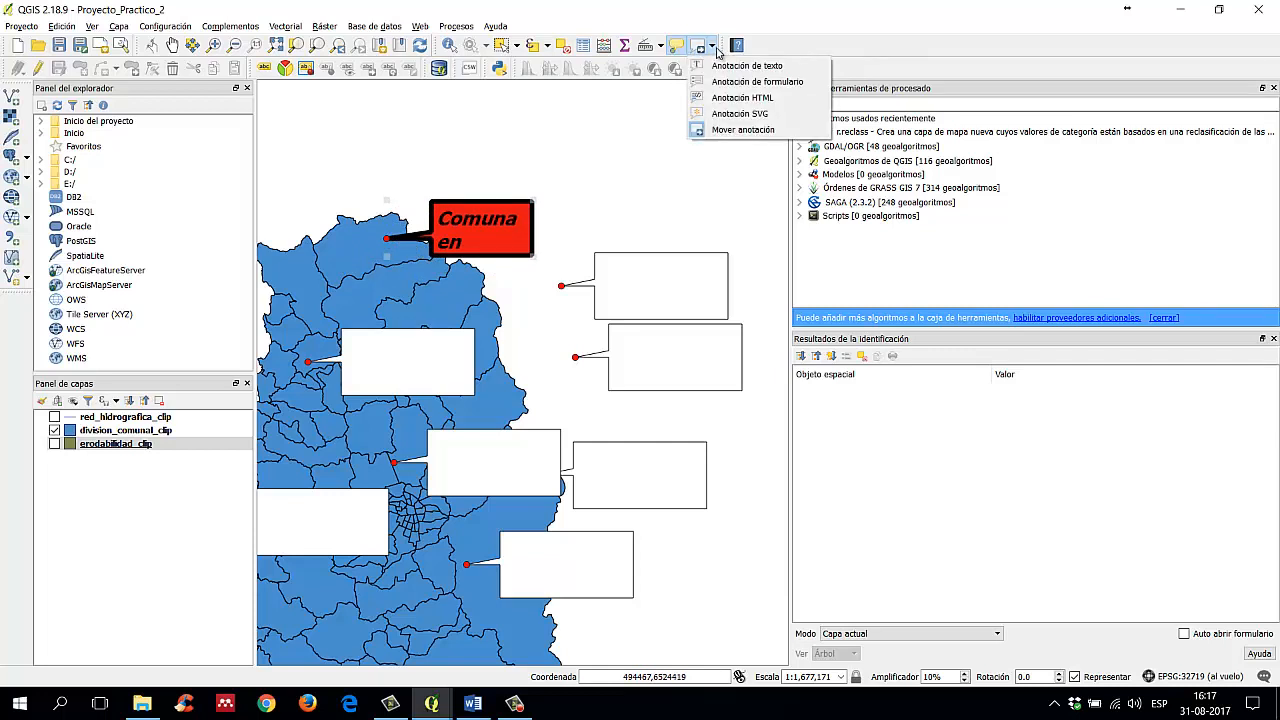
pyautogui.click(758, 128)
pyautogui.moveTo(397, 240); pyautogui.dragTo(352, 243)
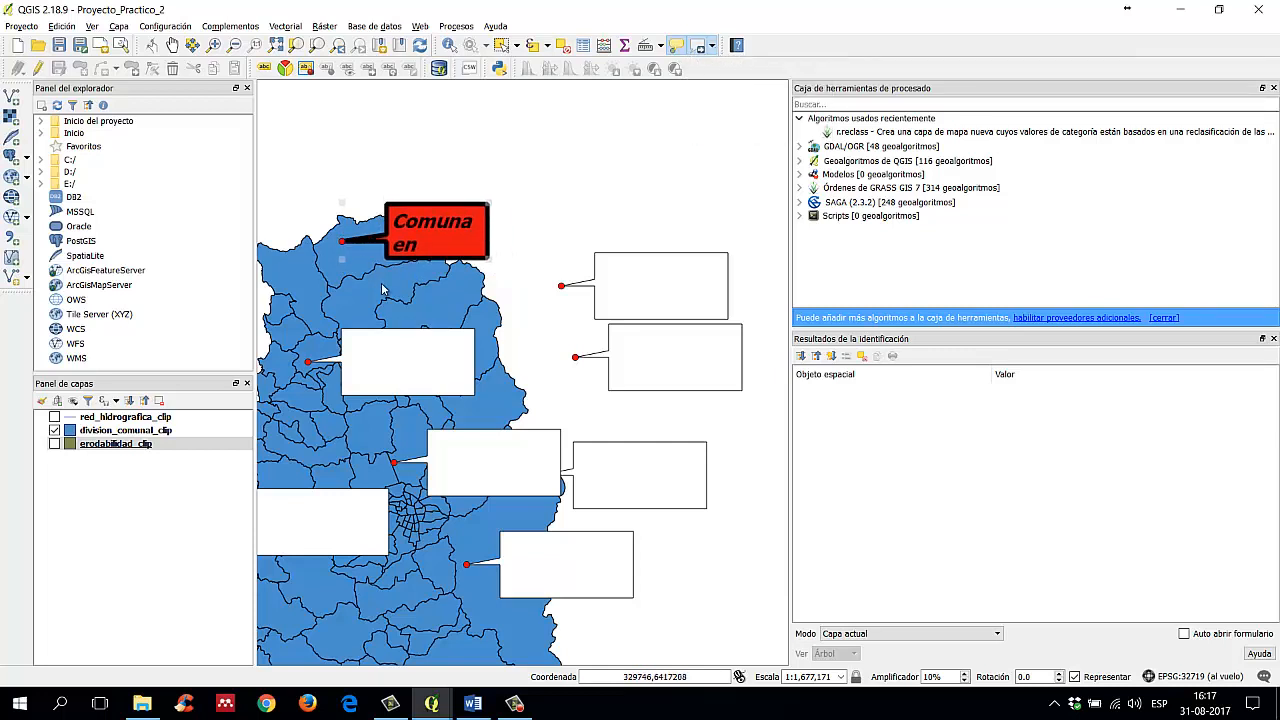
pyautogui.press('Delete')
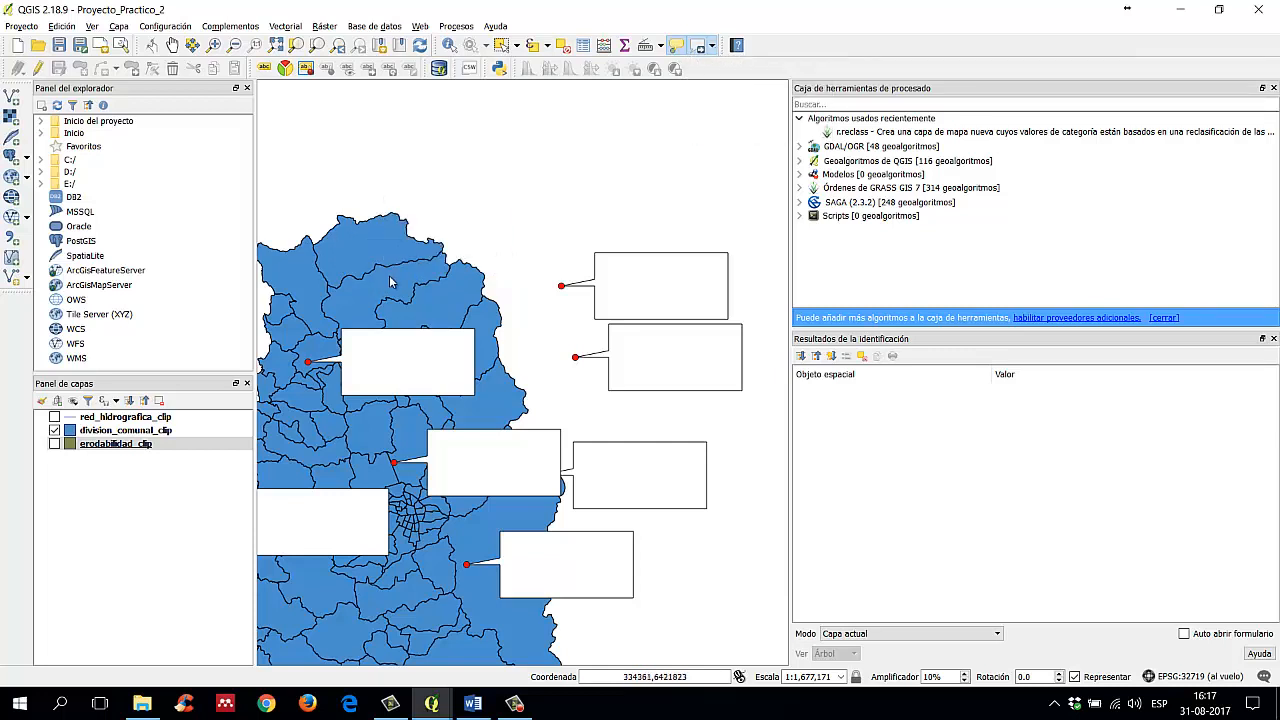
# Step: Delete the seven blank text annotations one by one from the map and return to the pan tool
pyautogui.click(310, 362)
pyautogui.press('Delete')
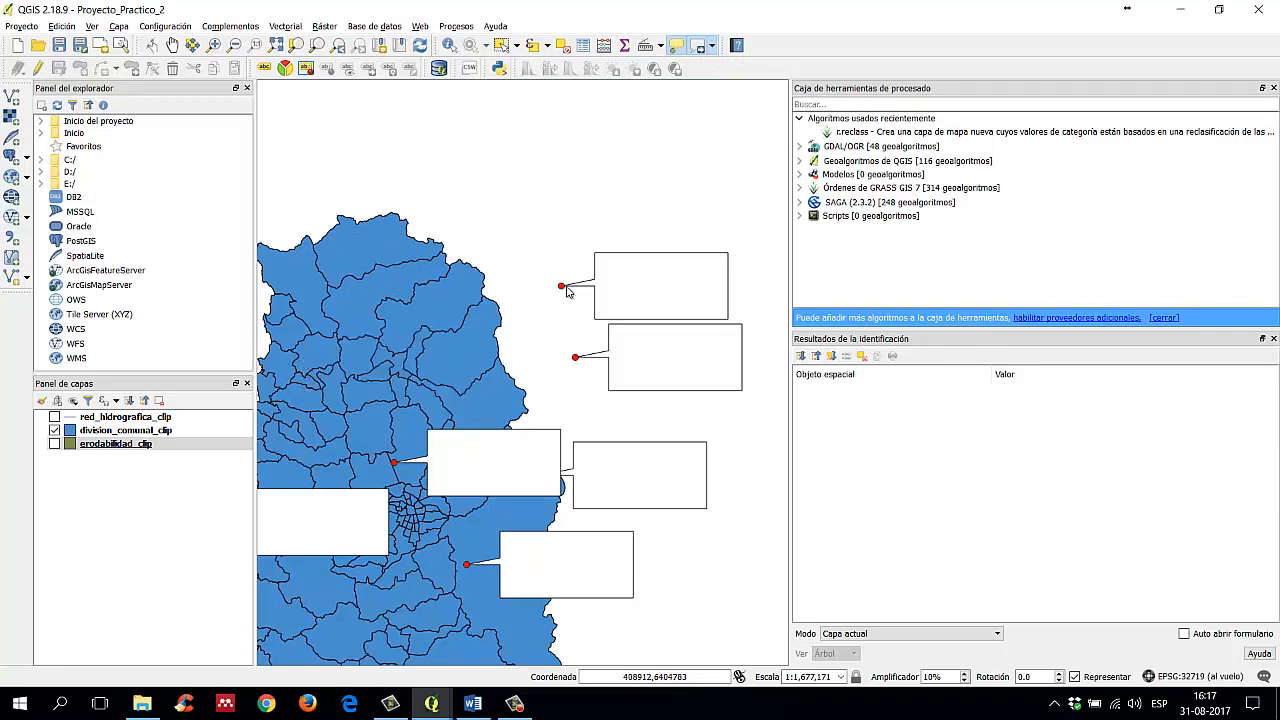
pyautogui.click(562, 288)
pyautogui.press('Delete')
pyautogui.click(575, 358)
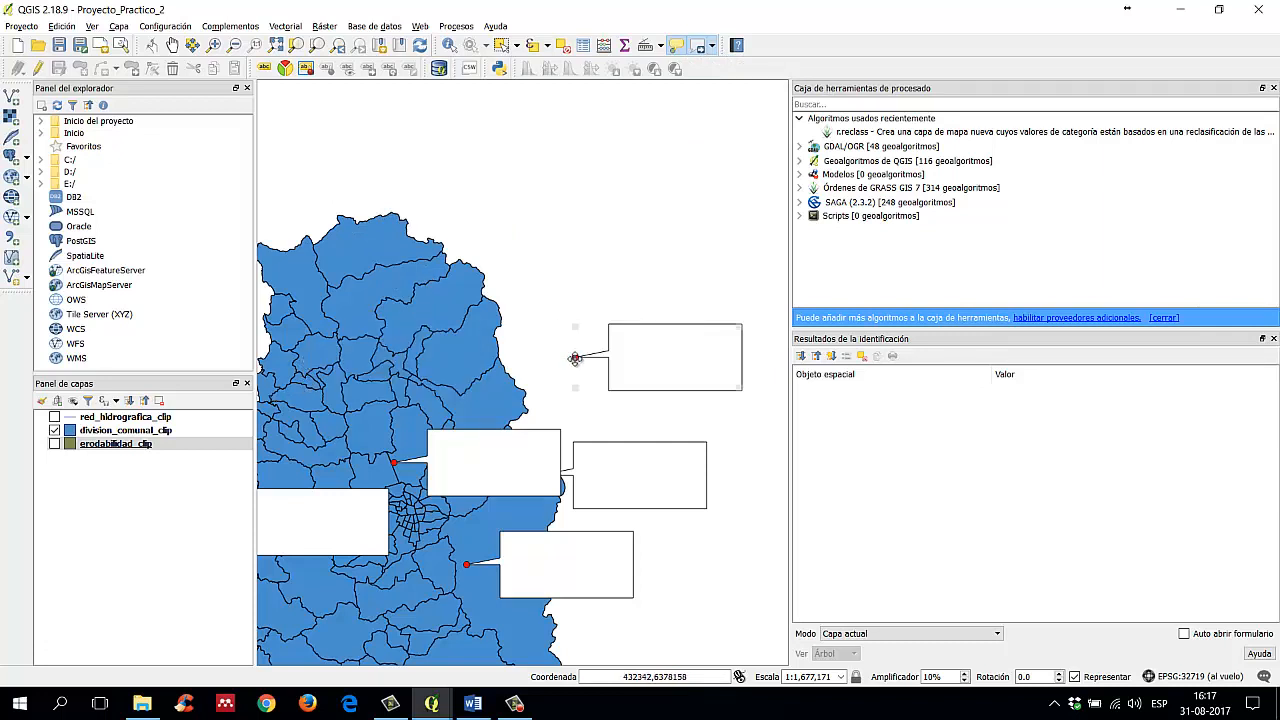
pyautogui.press('Delete')
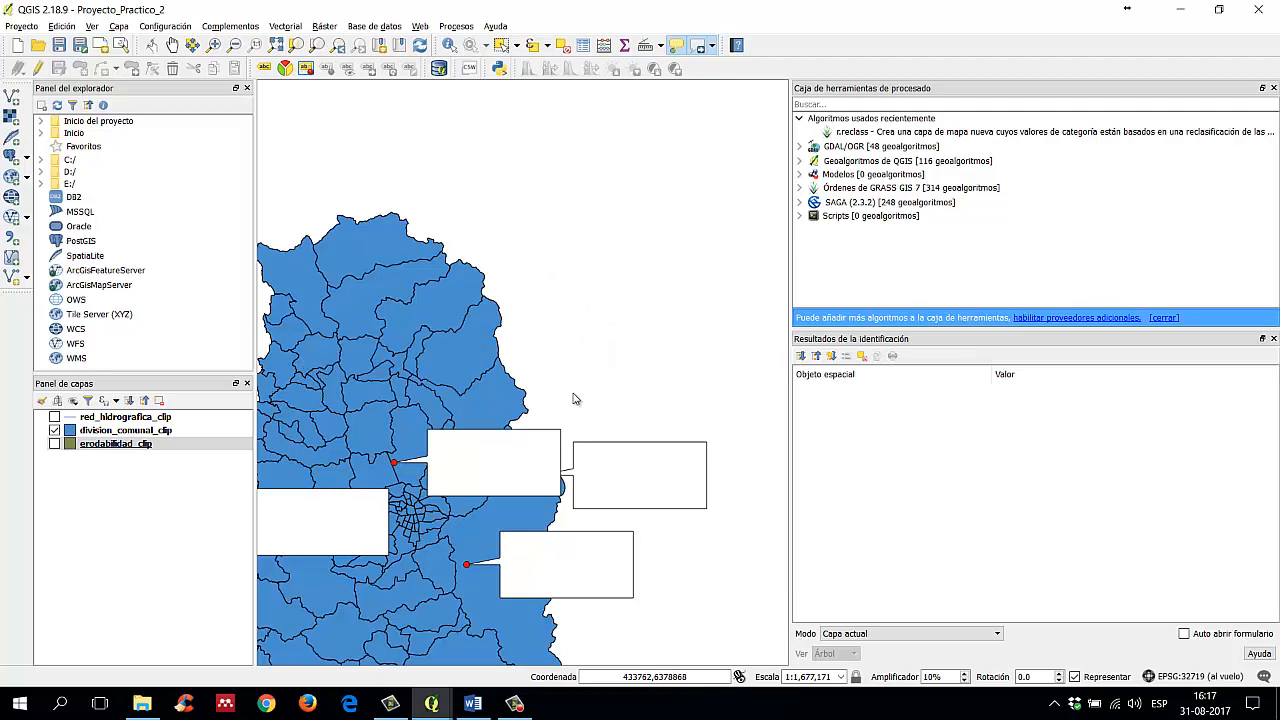
pyautogui.click(396, 465)
pyautogui.press('Delete')
pyautogui.click(540, 475)
pyautogui.press('Delete')
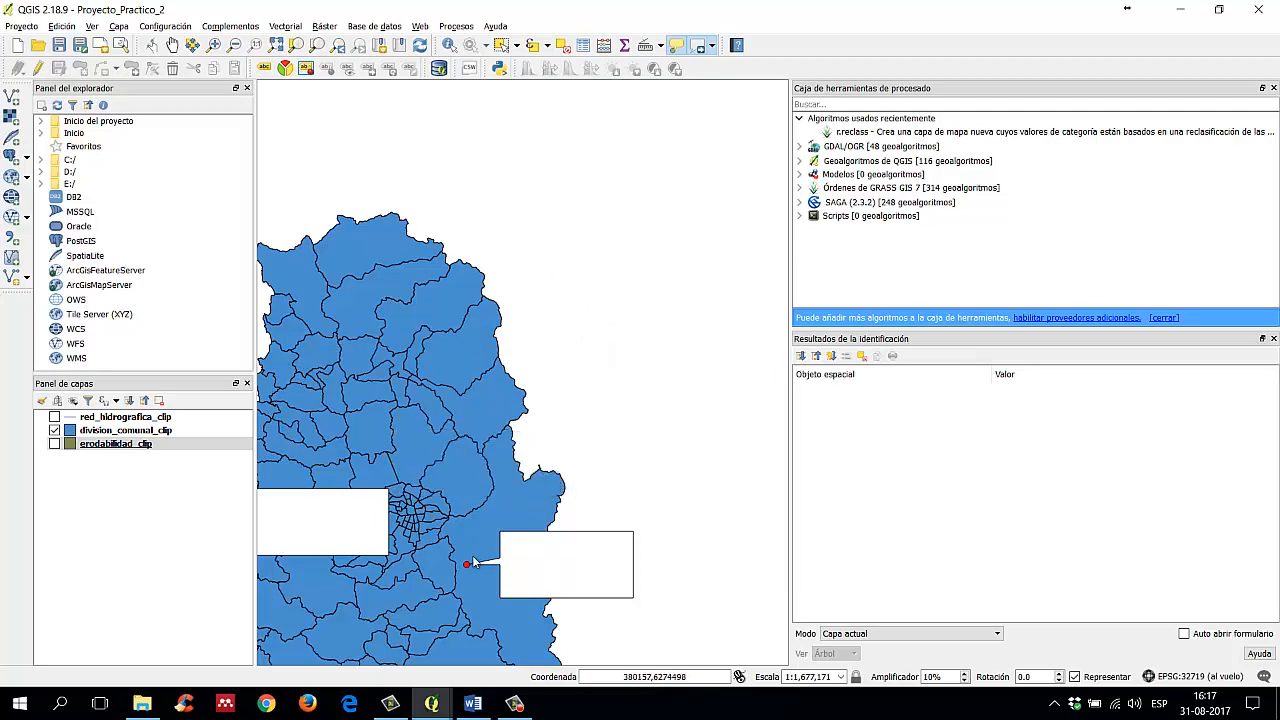
pyautogui.click(466, 567)
pyautogui.press('Delete')
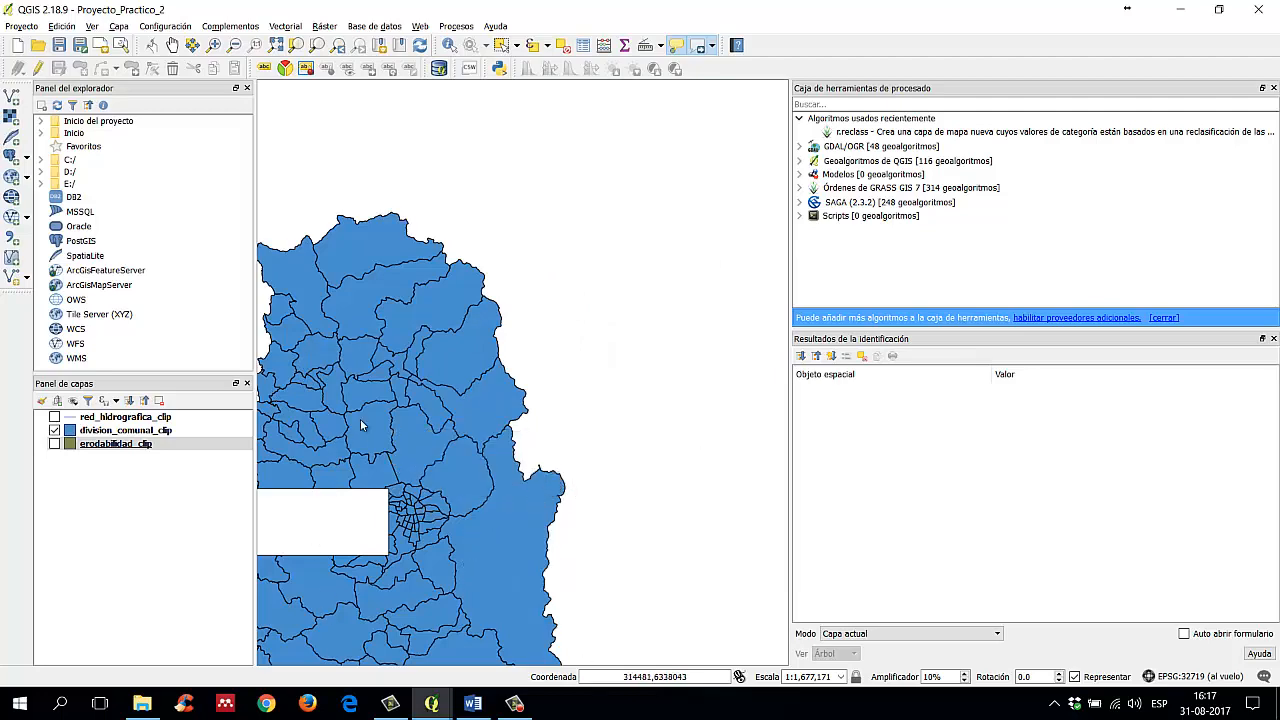
pyautogui.moveTo(362, 426); pyautogui.dragTo(597, 384)
pyautogui.click(459, 481)
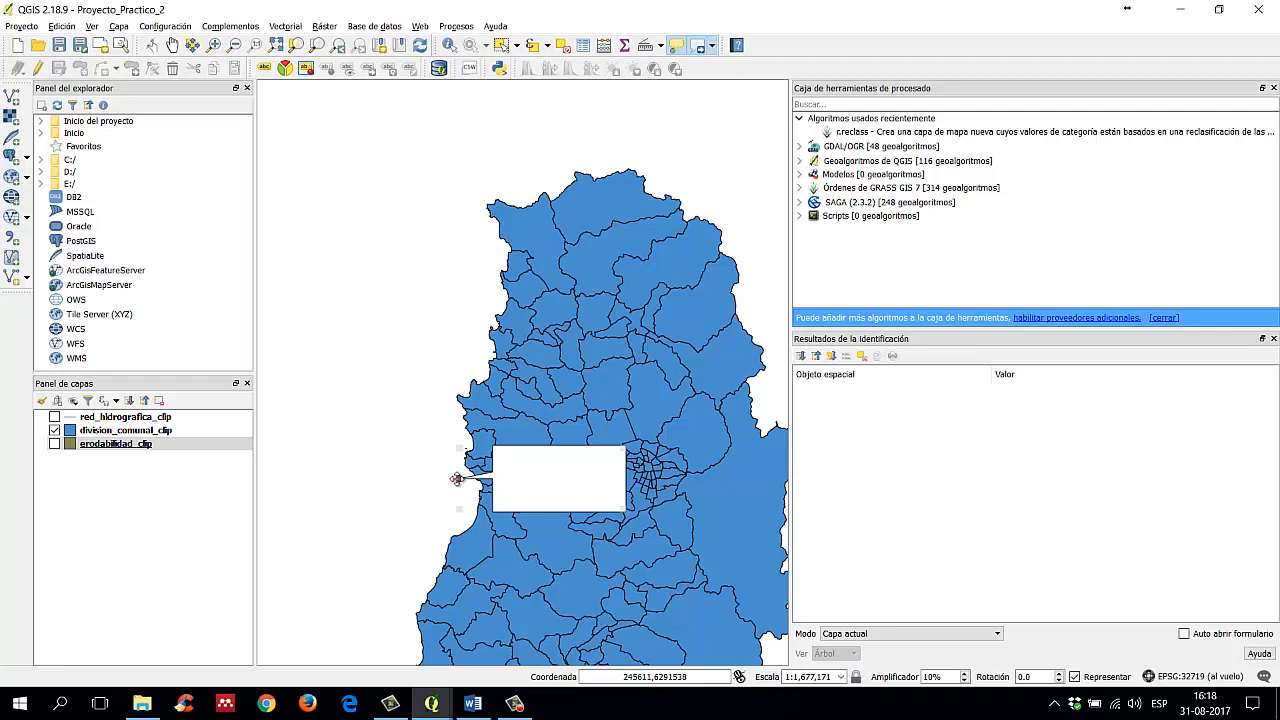
pyautogui.press('Delete')
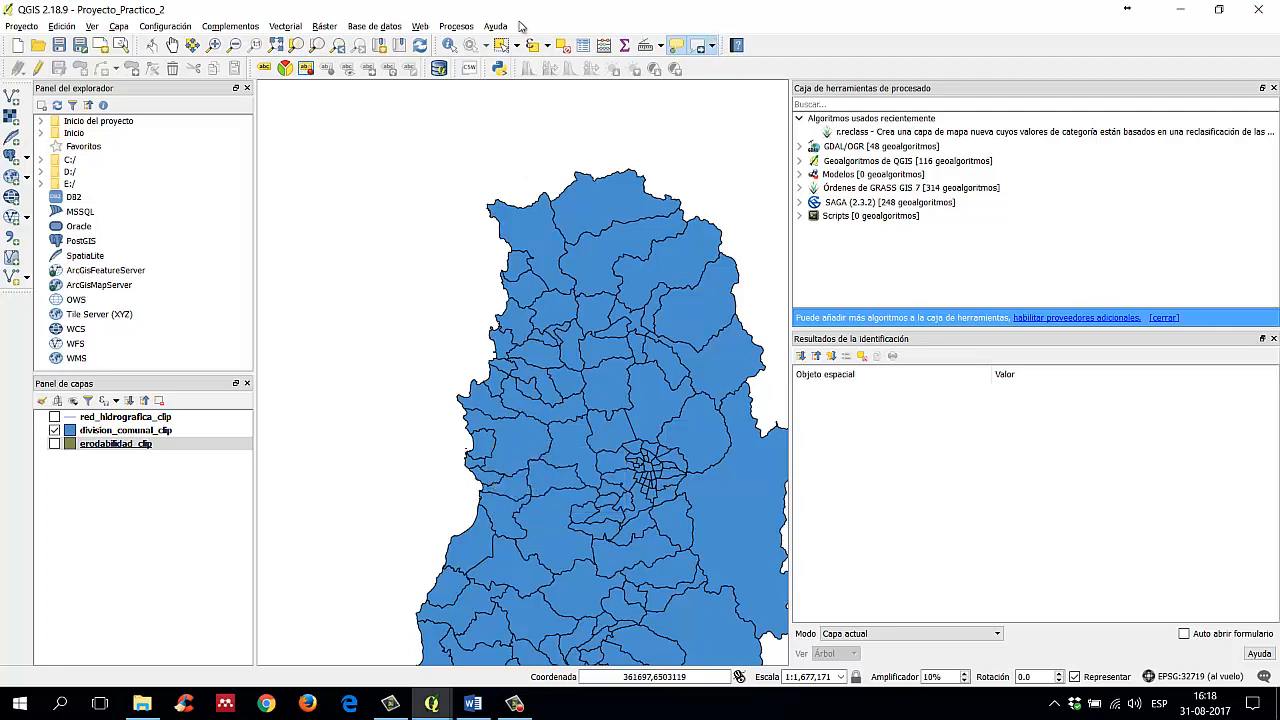
pyautogui.click(172, 45)
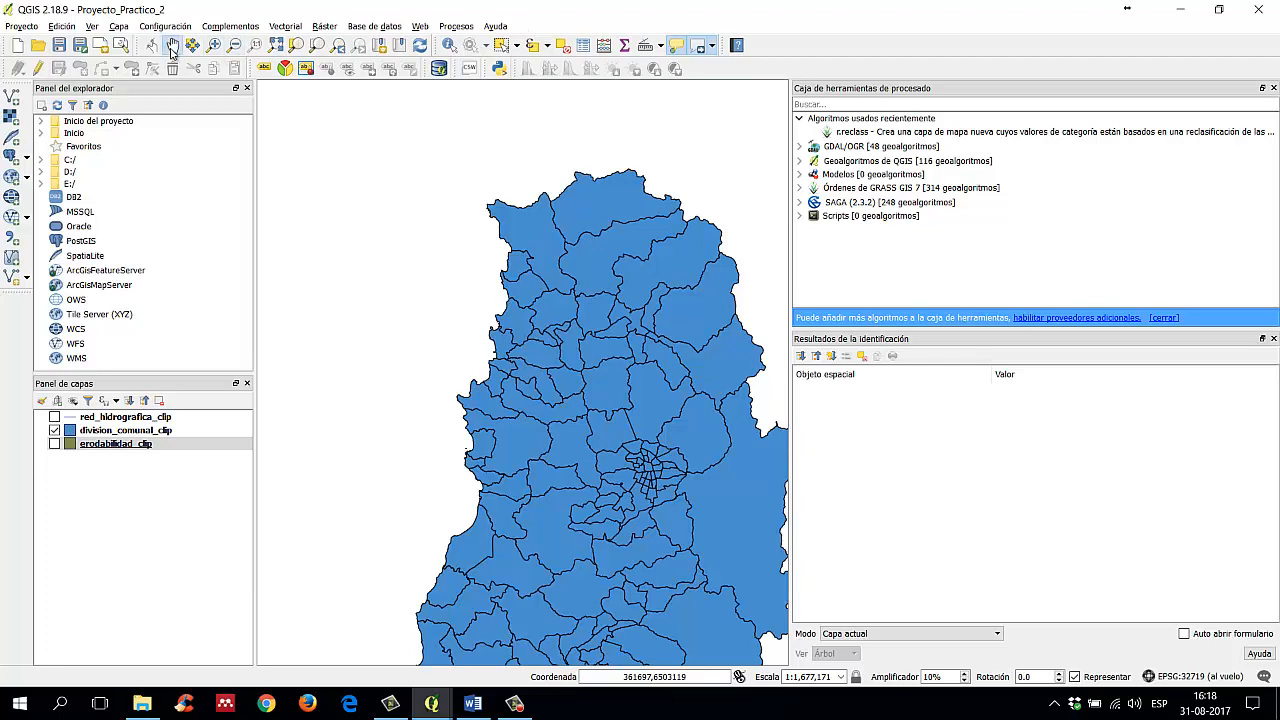
# Step: Open the QGIS 2.18 user guide in the browser, look through its list of contents, and close it to return to QGIS
pyautogui.click(735, 47)
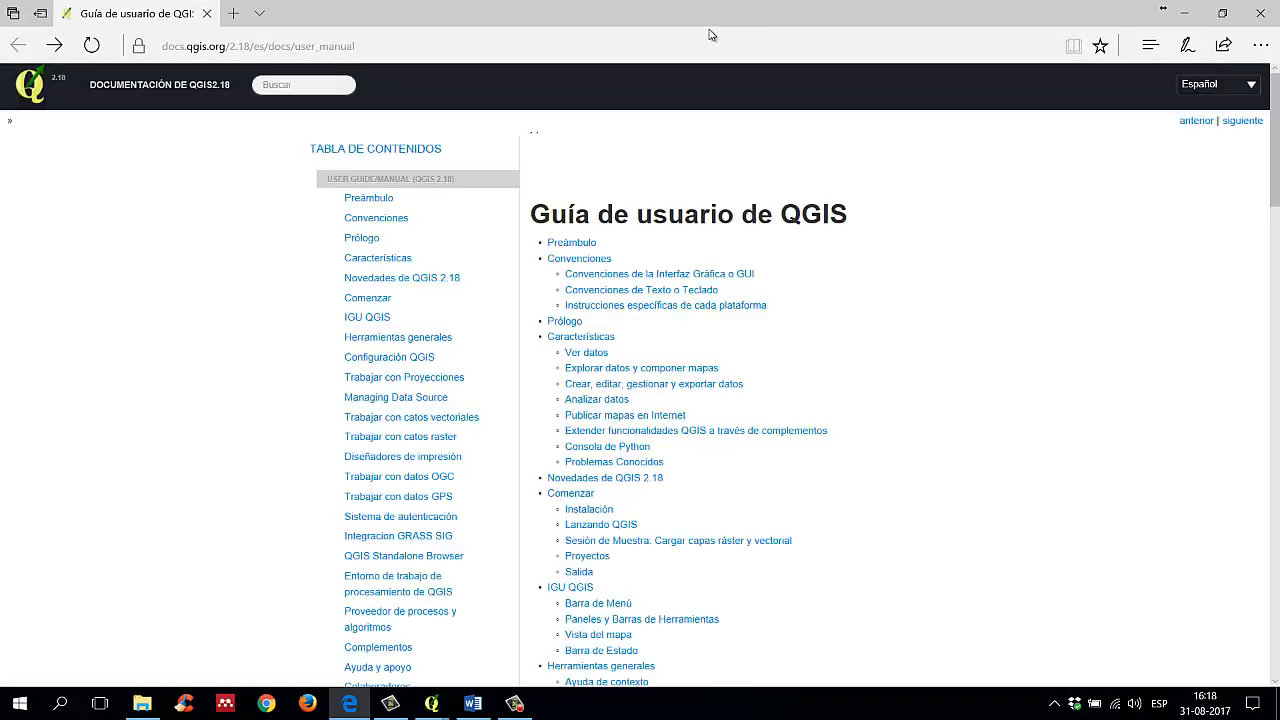
pyautogui.scroll(-10, 746, 340)
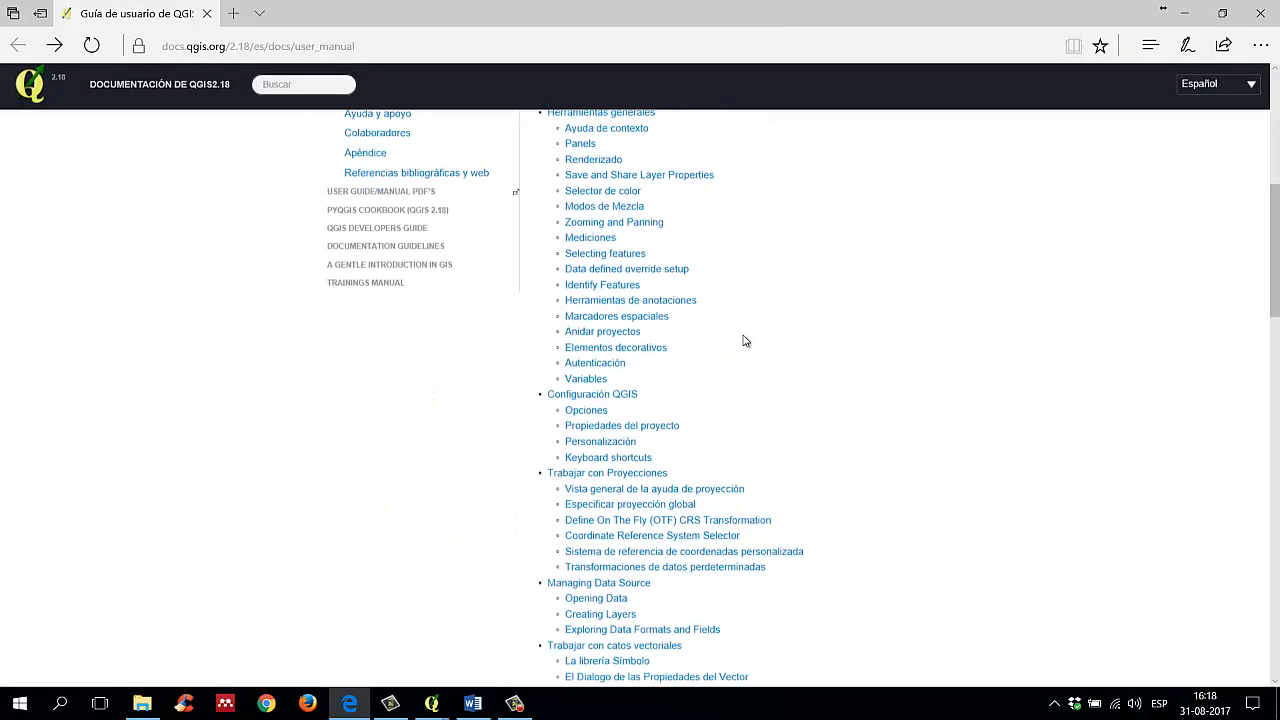
pyautogui.scroll(-10, 731, 374)
pyautogui.scroll(15, 735, 370)
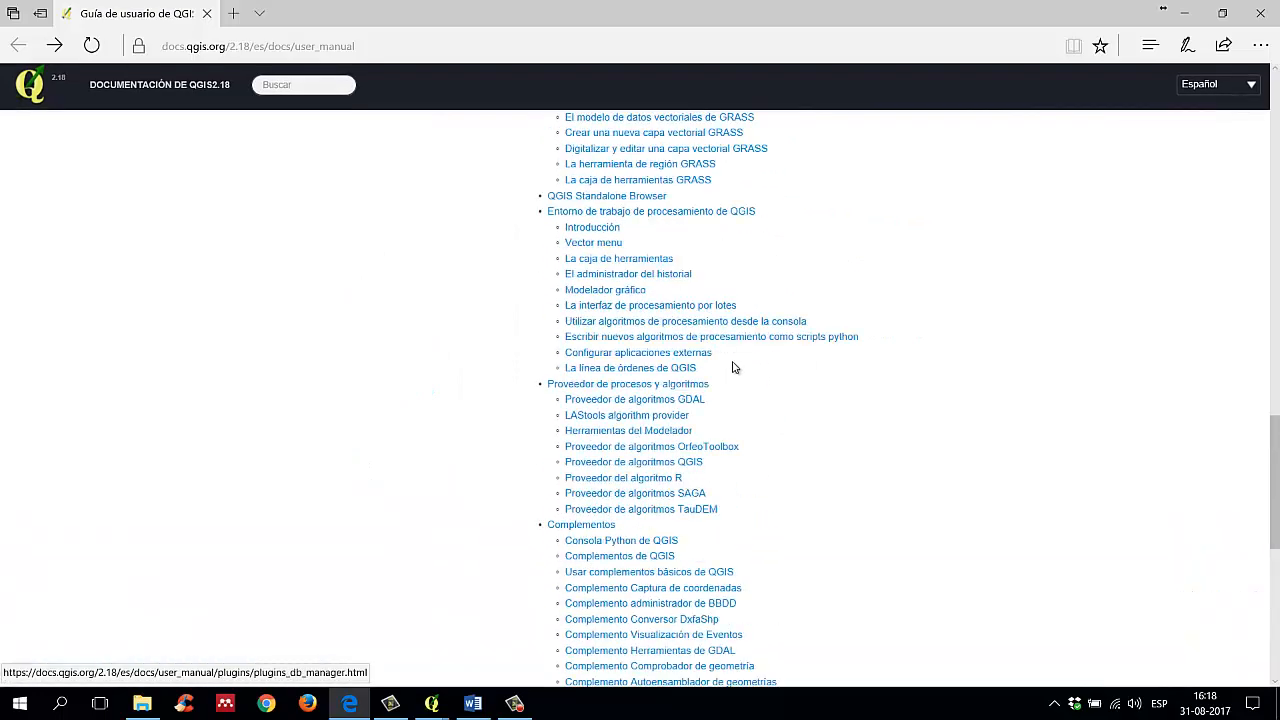
pyautogui.scroll(4, 716, 346)
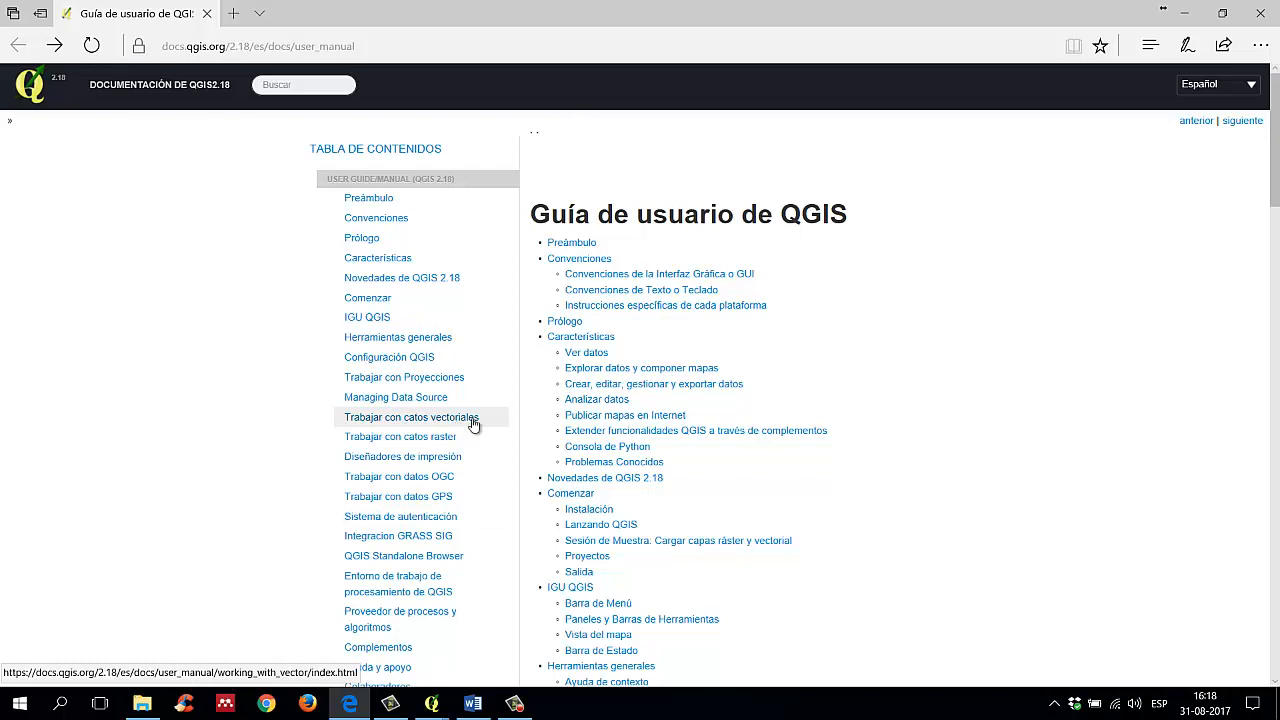
pyautogui.click(1240, 16)
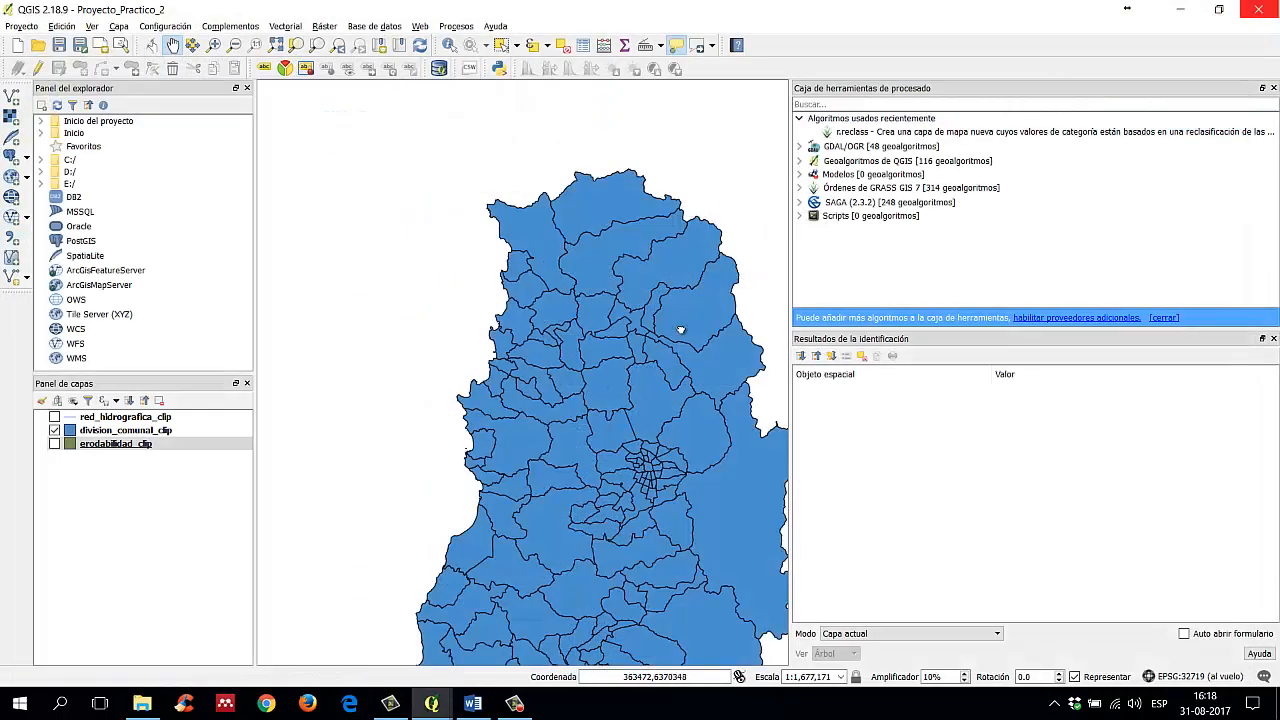
pyautogui.moveTo(680, 330); pyautogui.dragTo(606, 232)
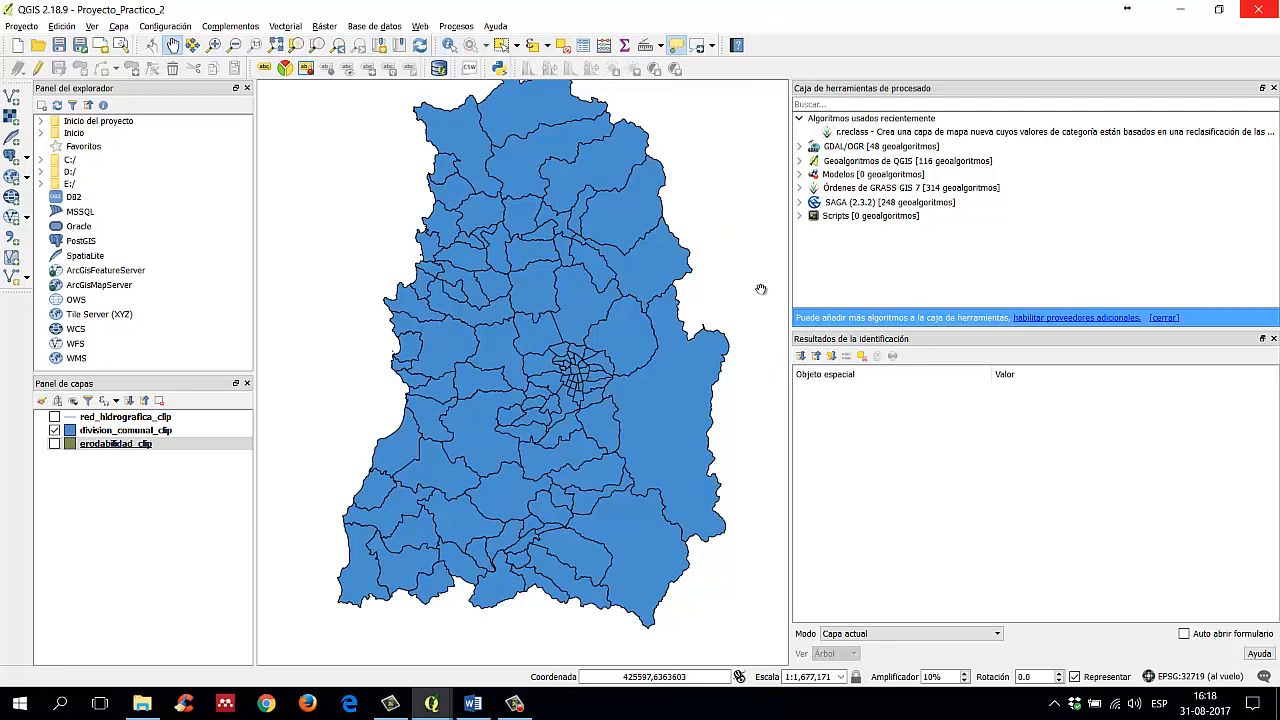
pyautogui.click(515, 703)
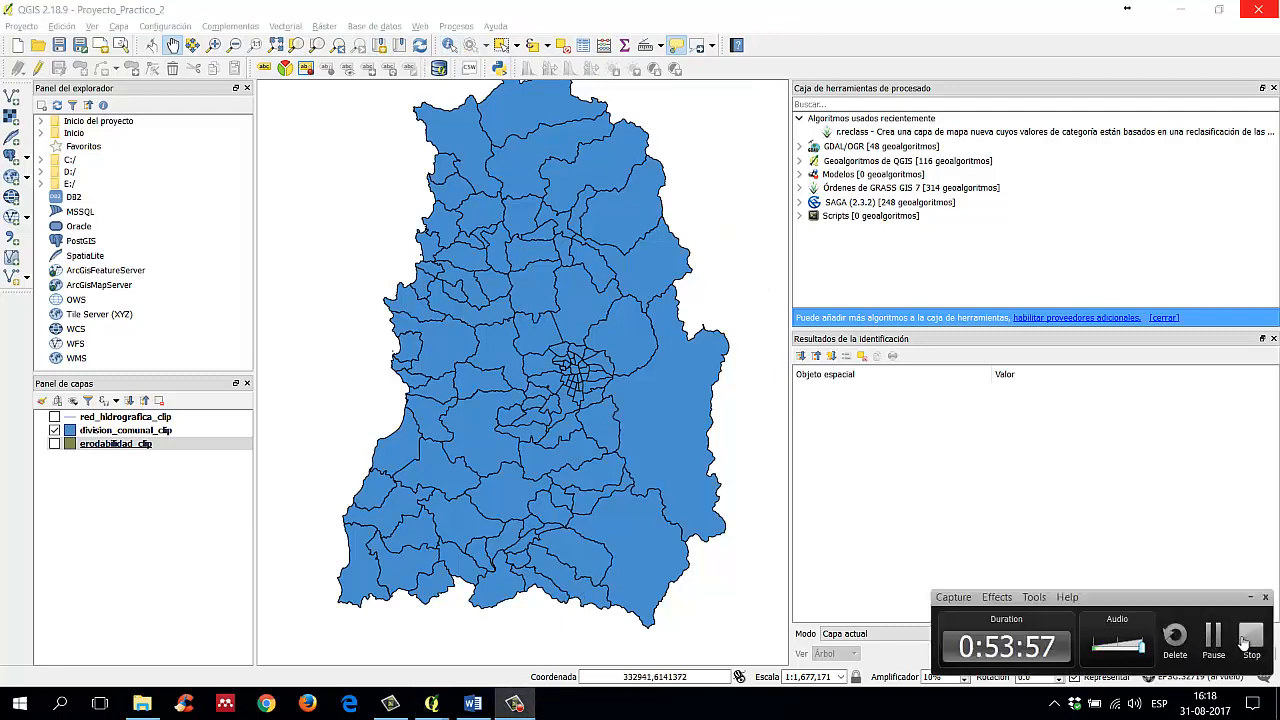